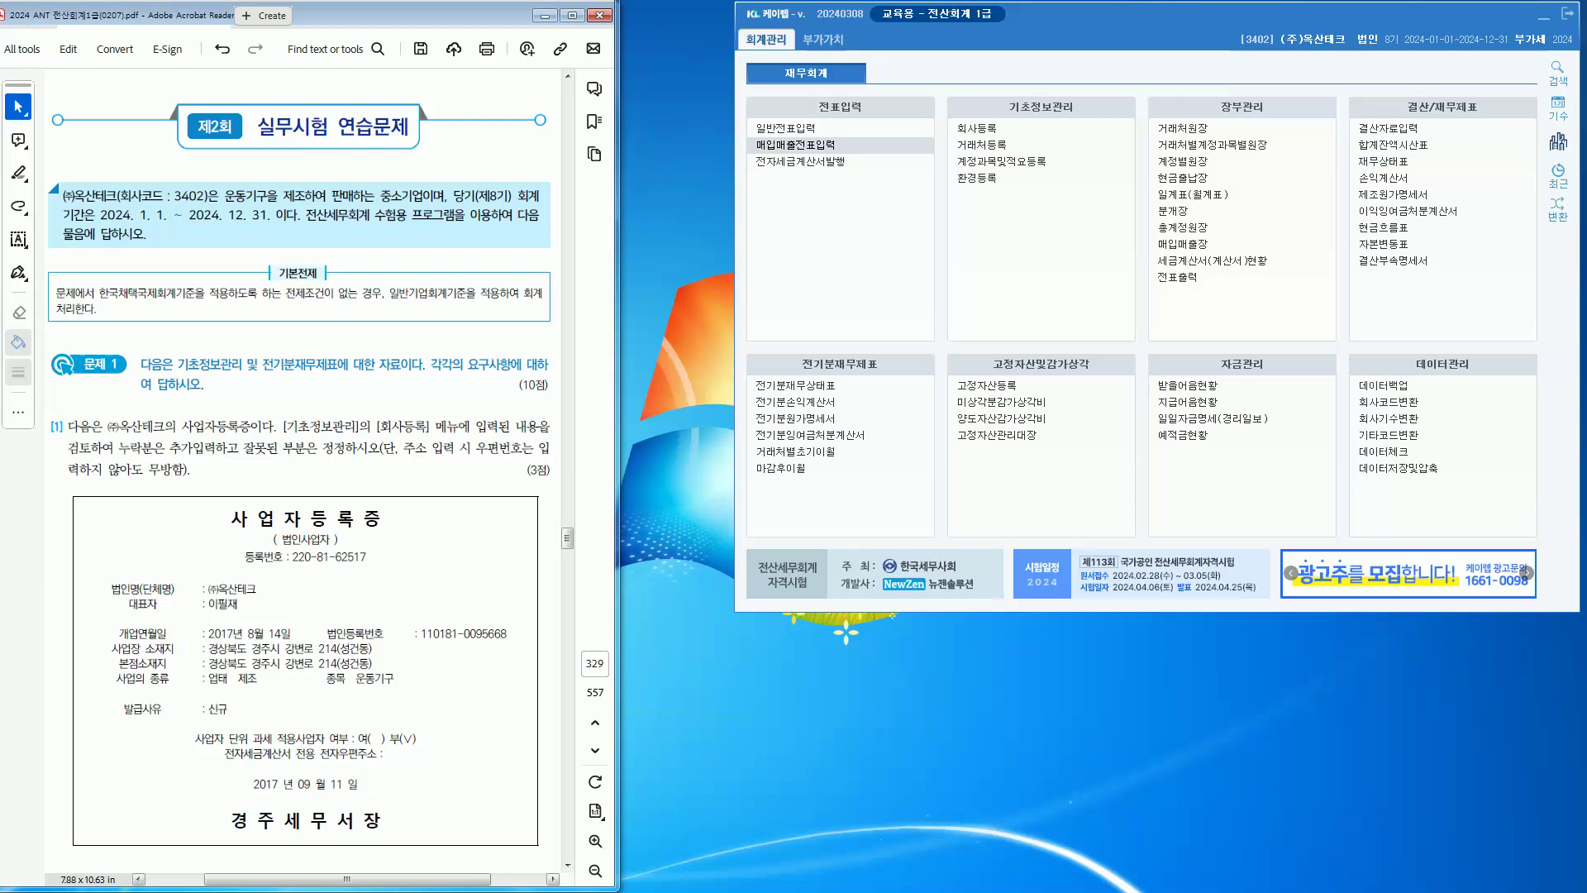
Step: Switch the working company to code 3402, (주)옥산테크
left_click(1558, 140)
type("3402")
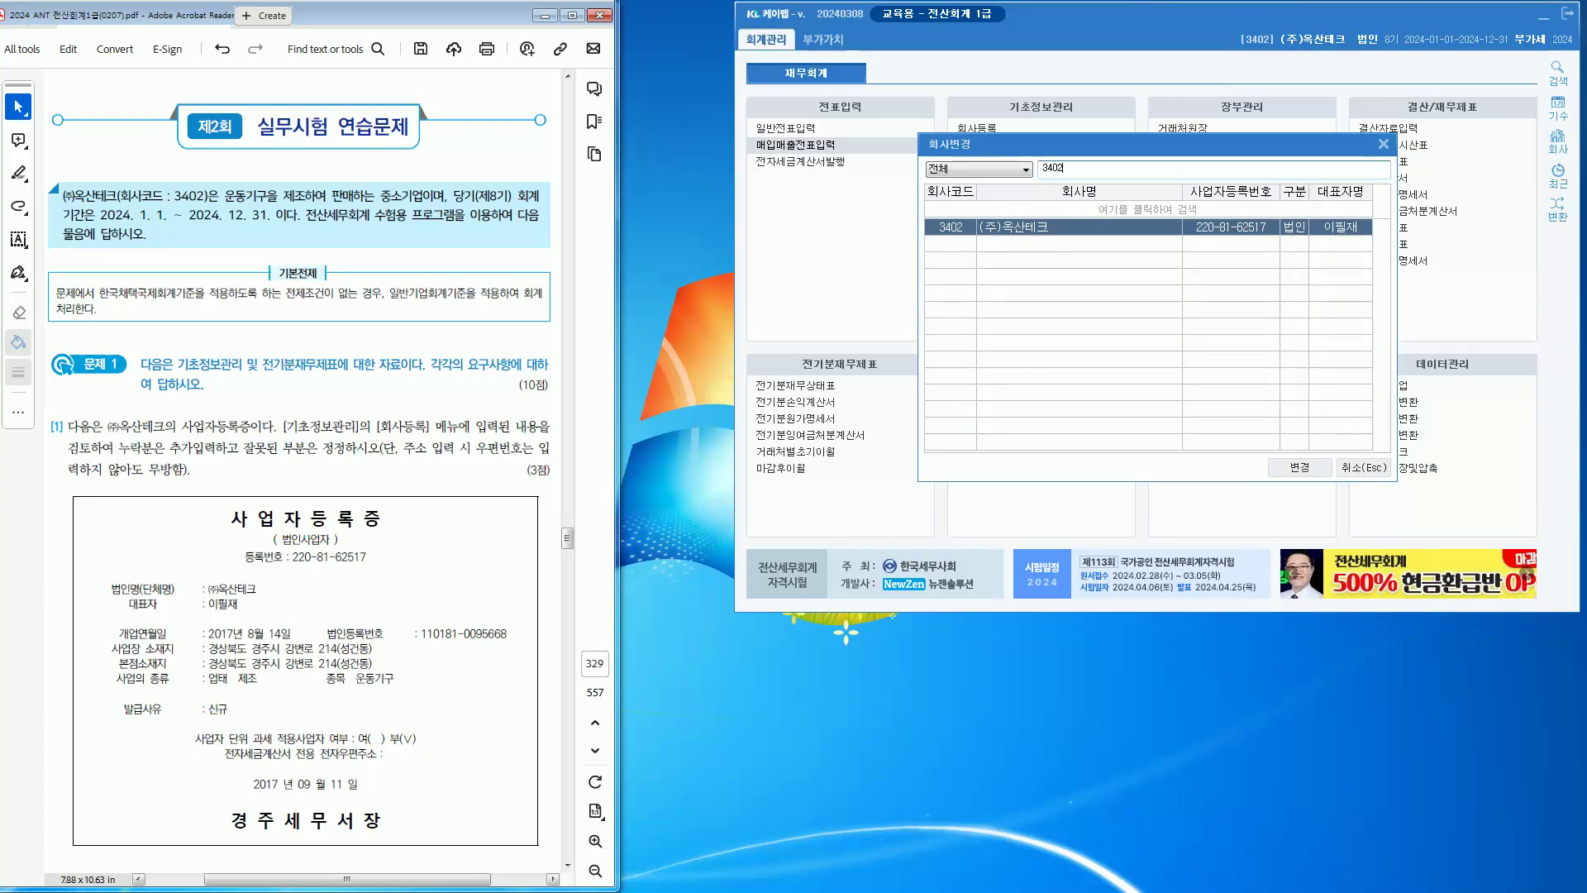
key("Return")
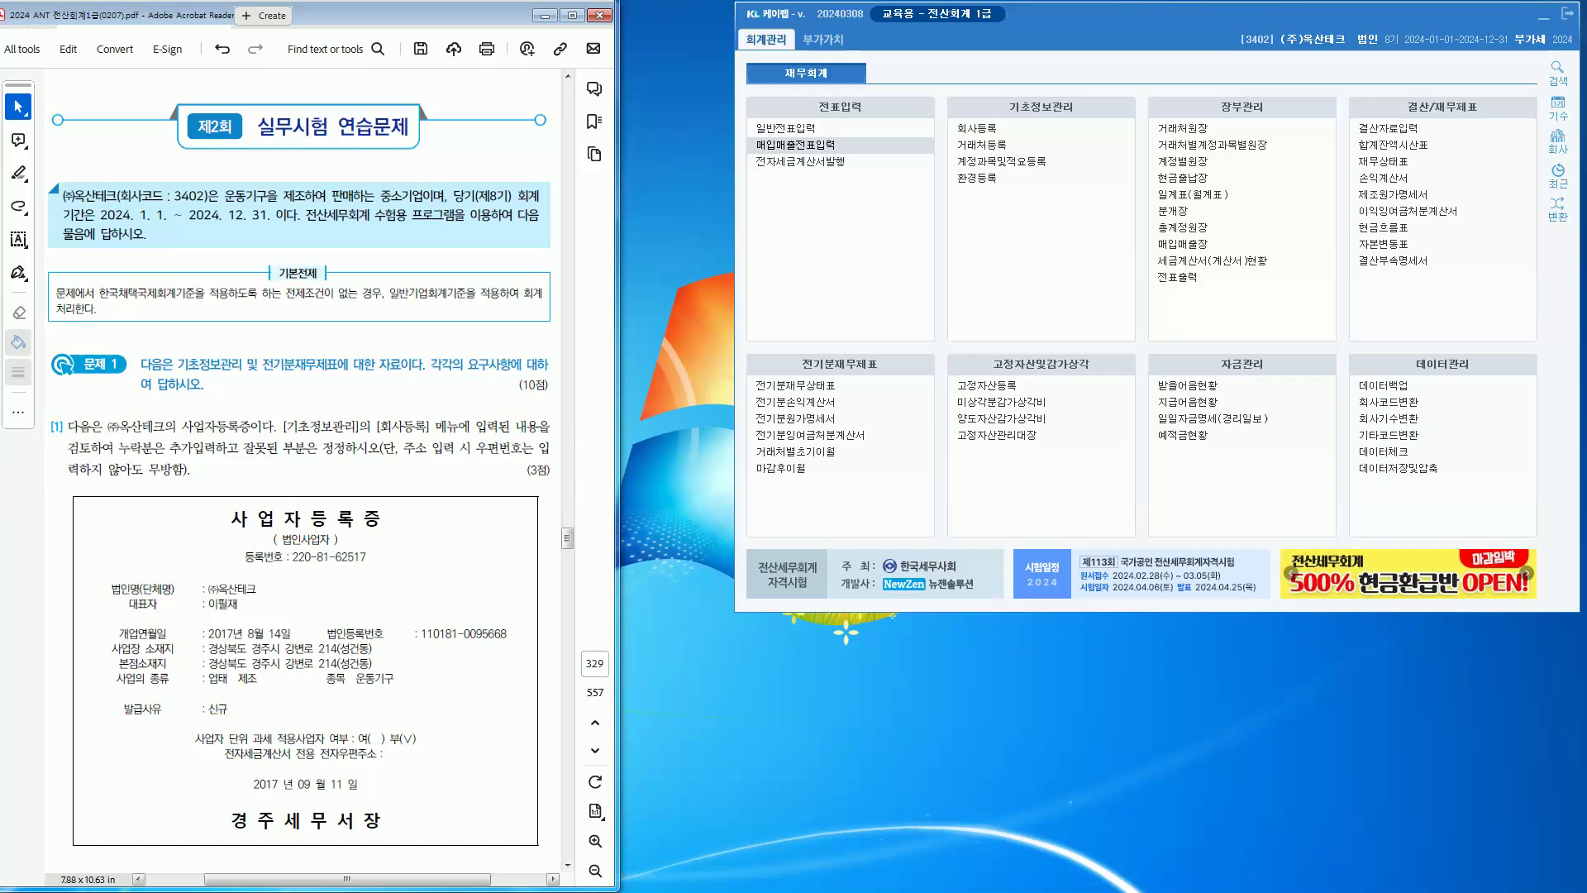
Step: Bring up 문제 3 in the exam PDF and open 매입매출전표입력 beside it
scroll(302, 471, "down", 10)
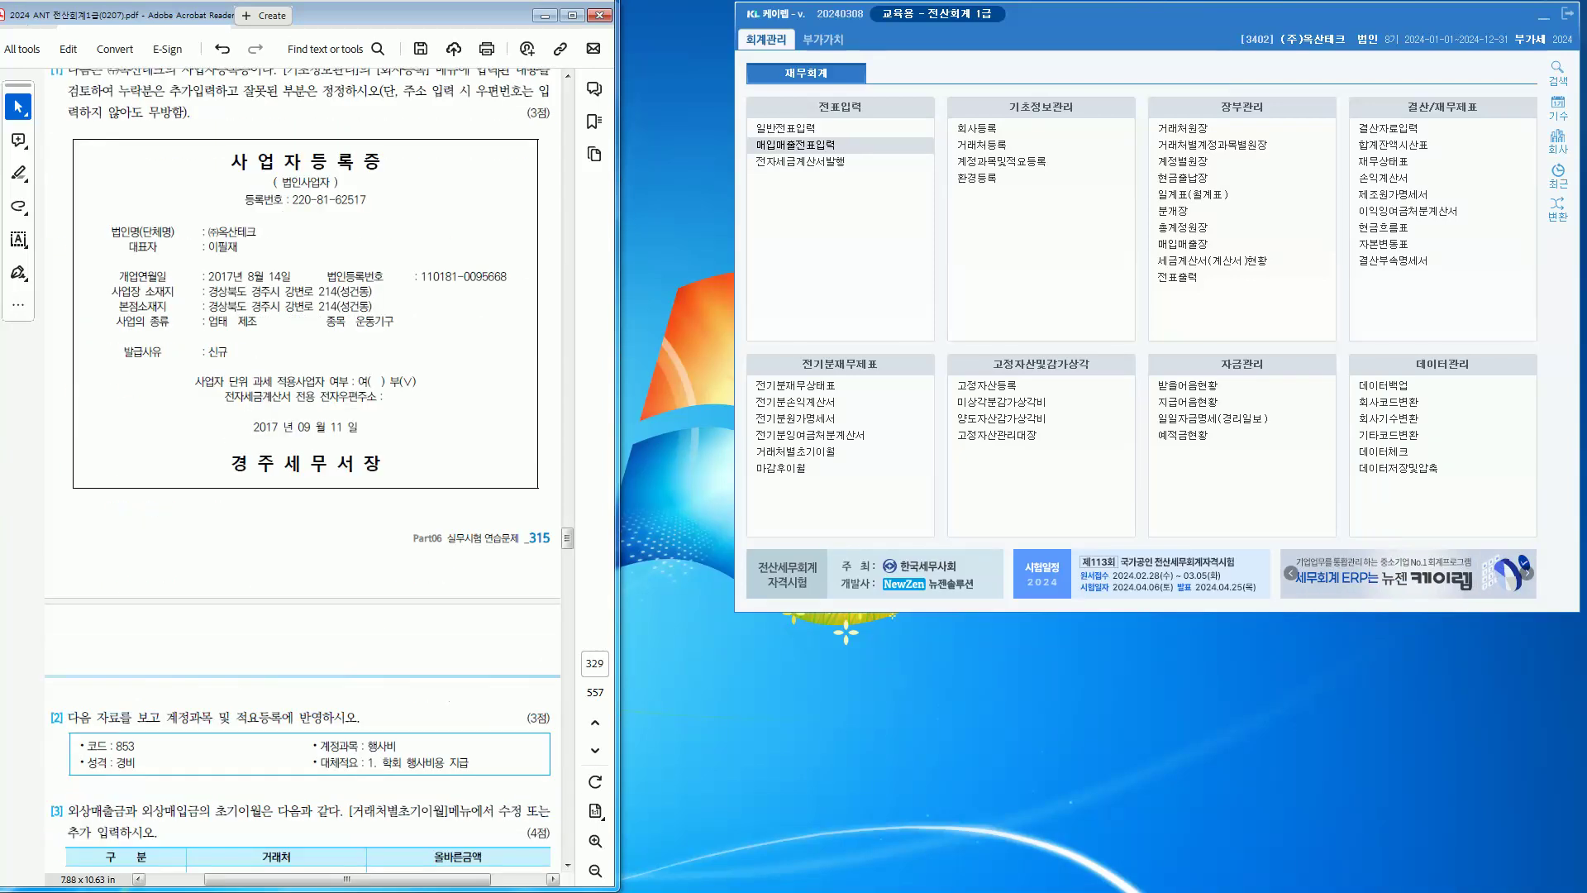
scroll(302, 471, "down", 15)
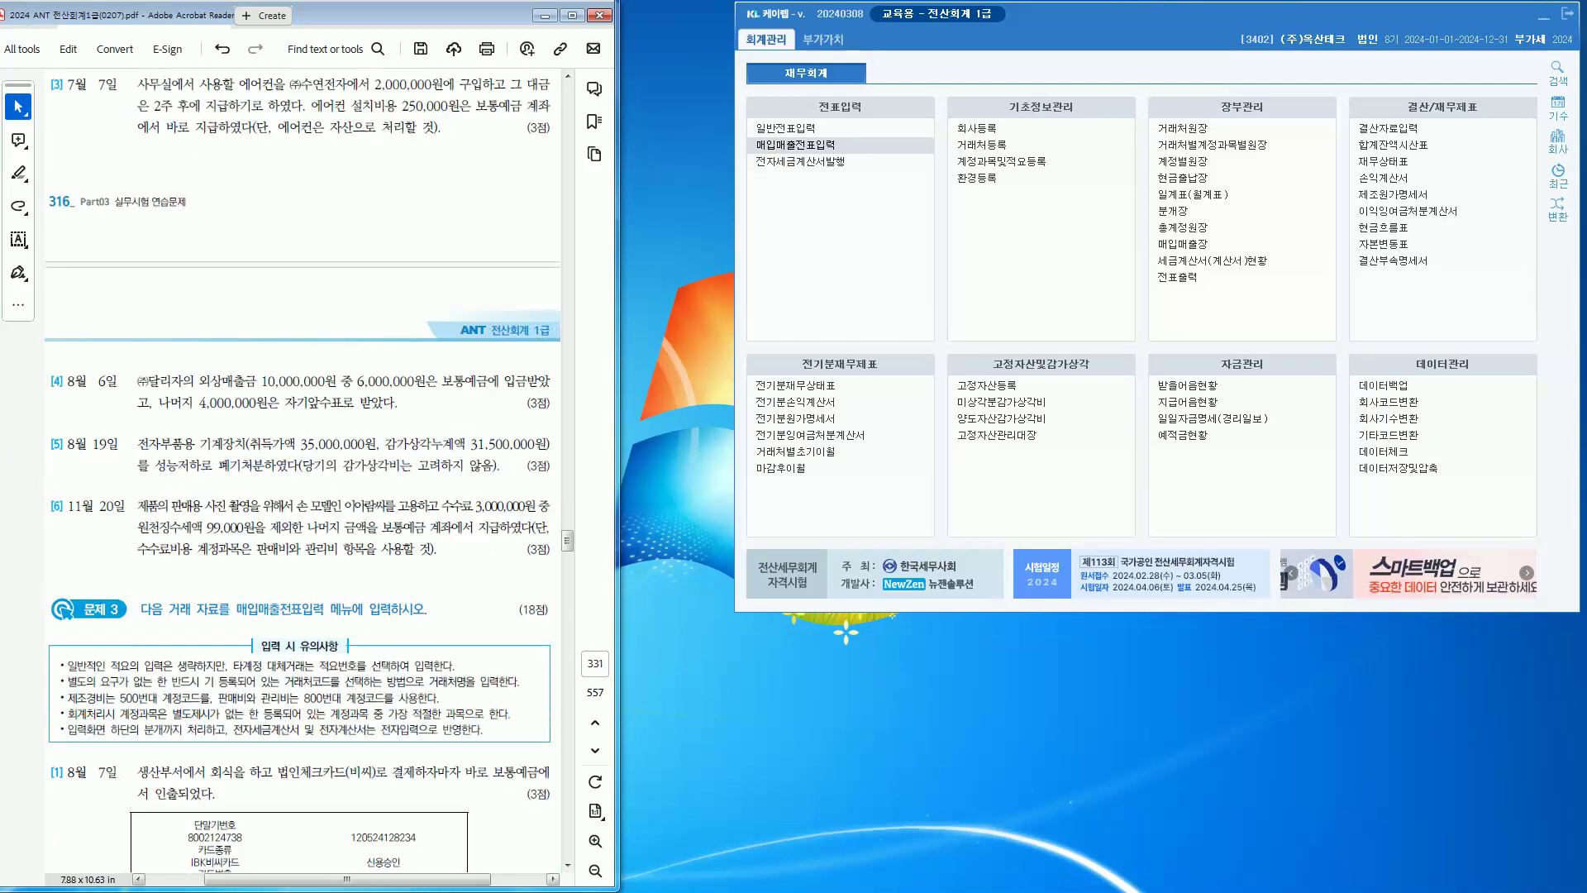
scroll(302, 471, "down", 3)
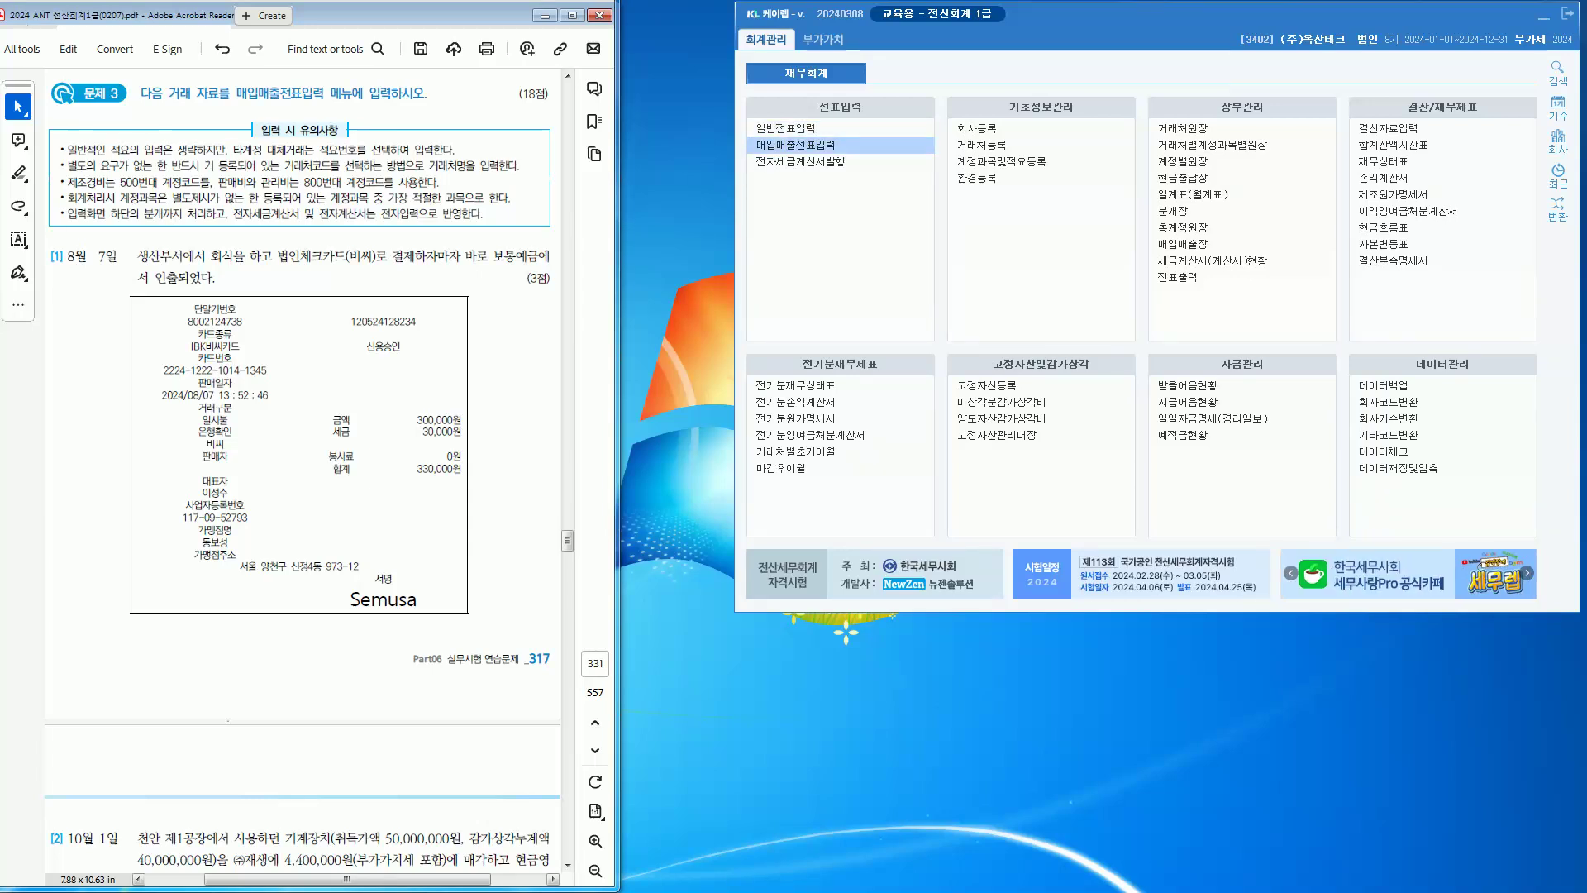
left_click(795, 146)
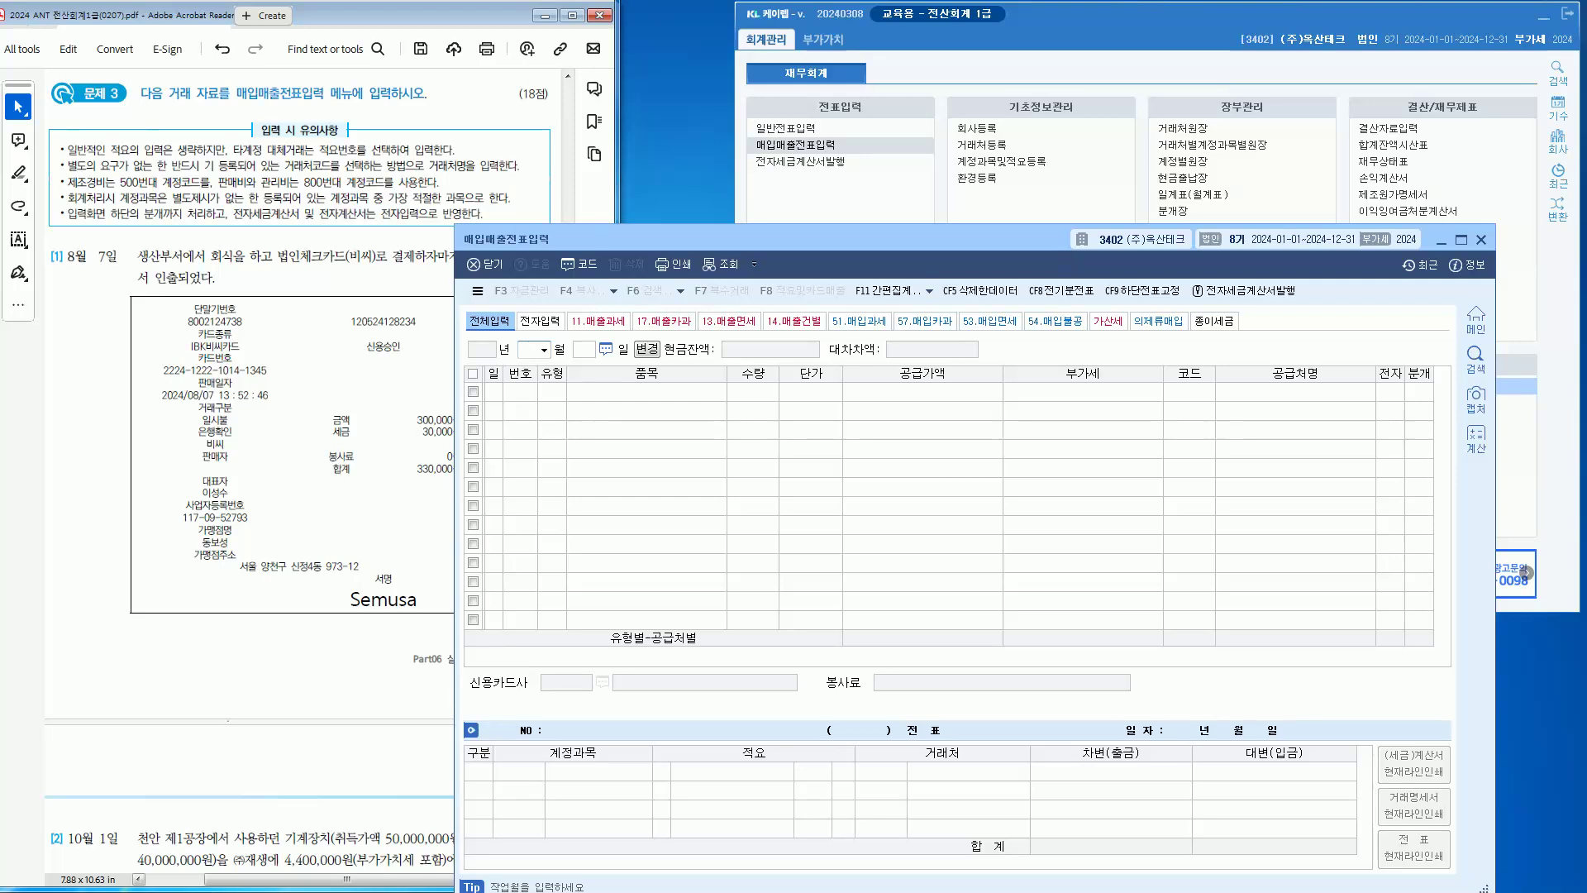
left_click_drag(793, 239, 942, 20)
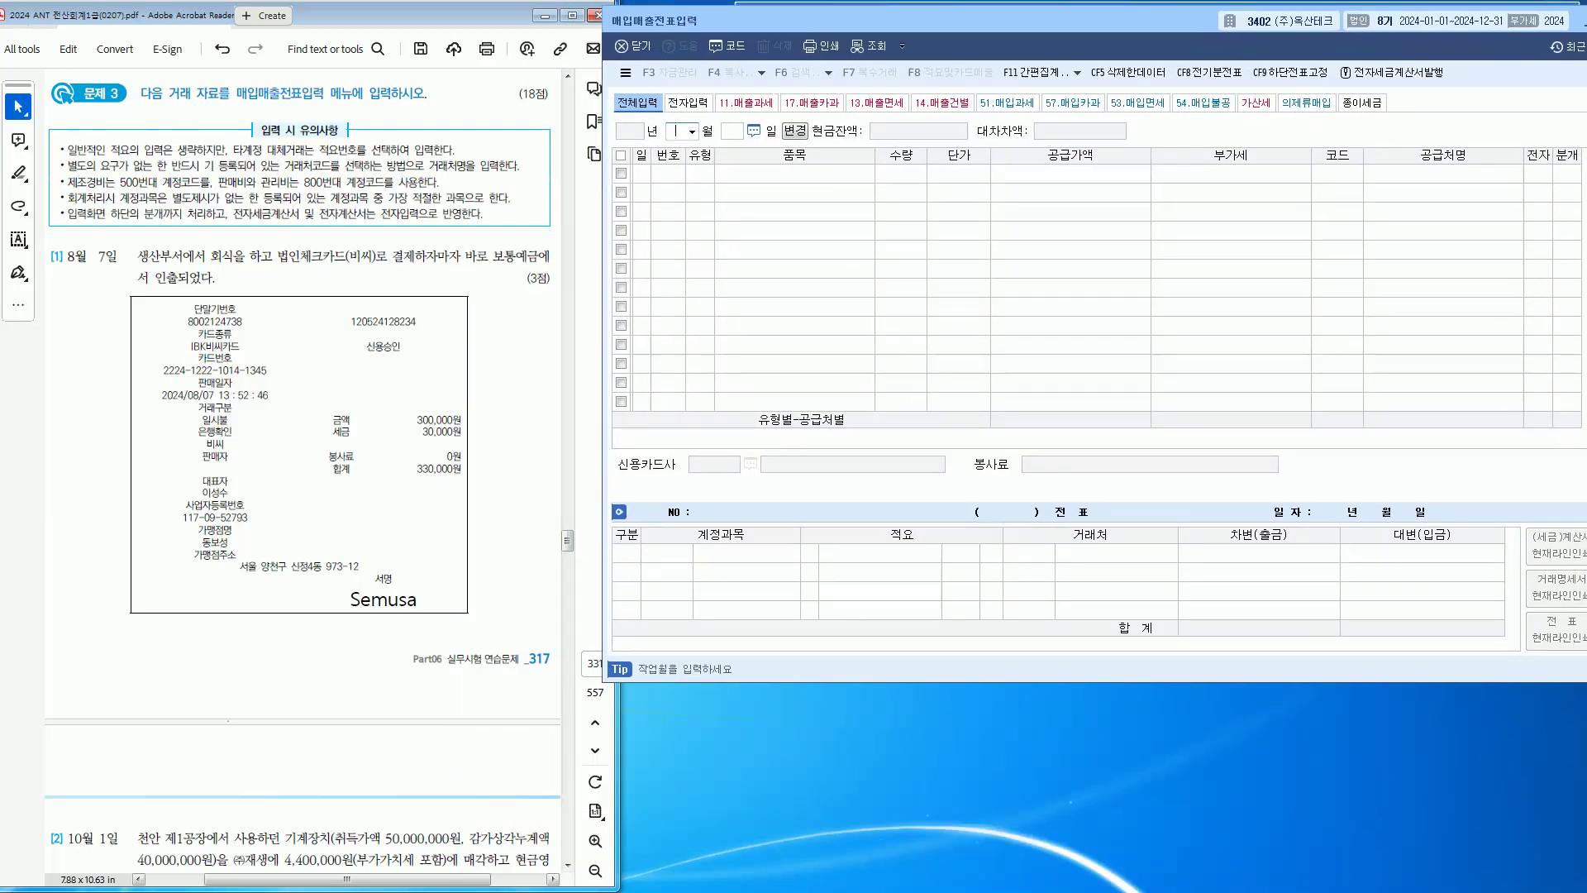
Step: Set the voucher date to month 8, day 7, and fit the voucher window beside the PDF
type("8")
key("Return")
type("7")
key("Return")
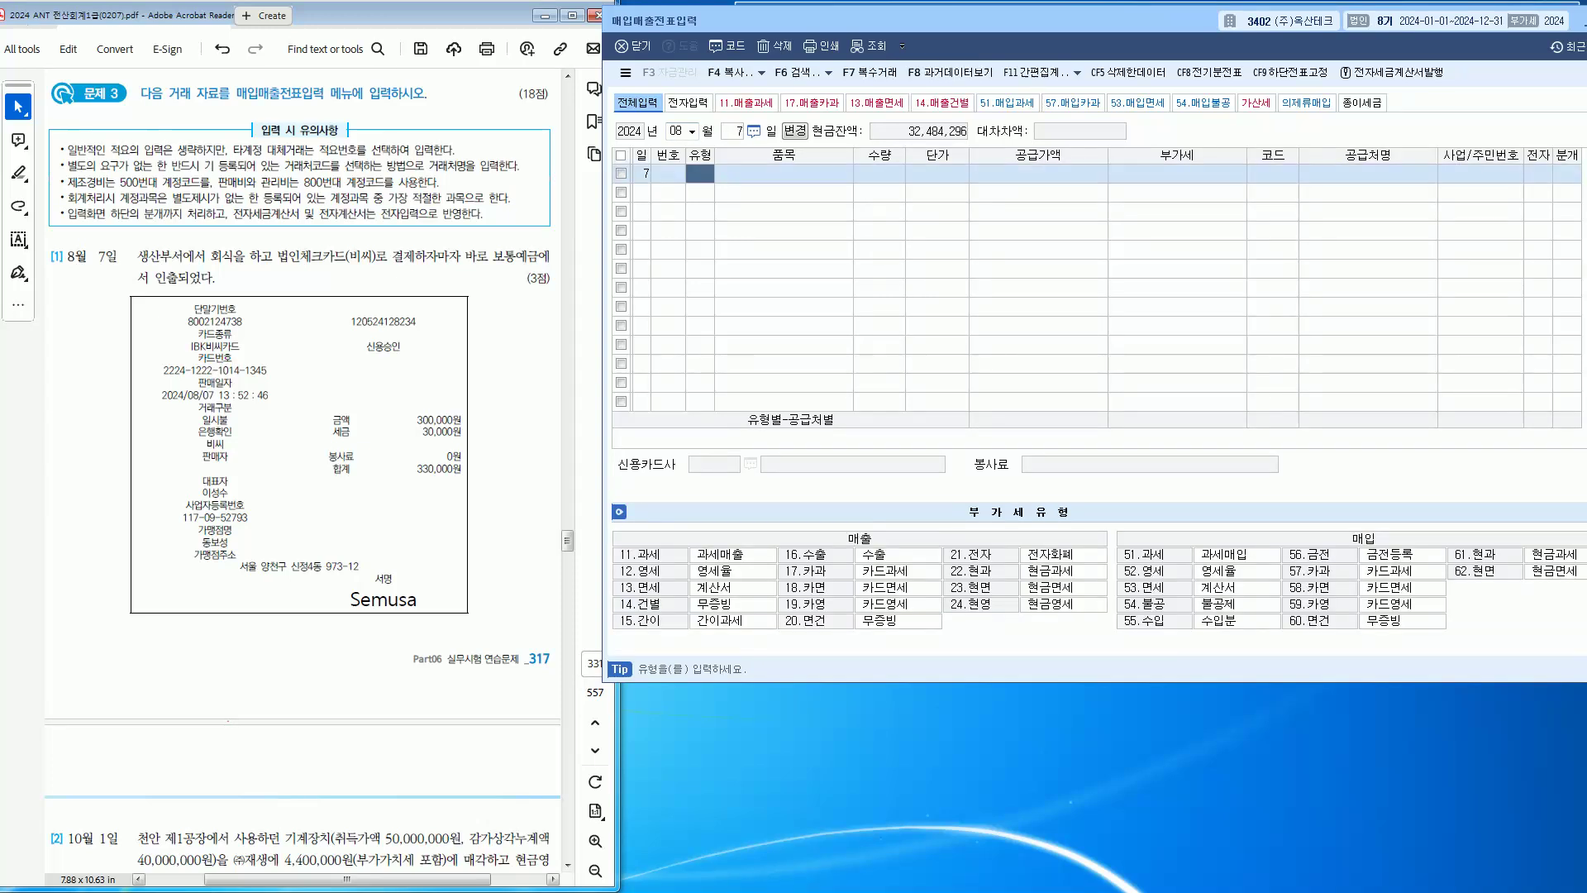
left_click_drag(950, 20, 928, 17)
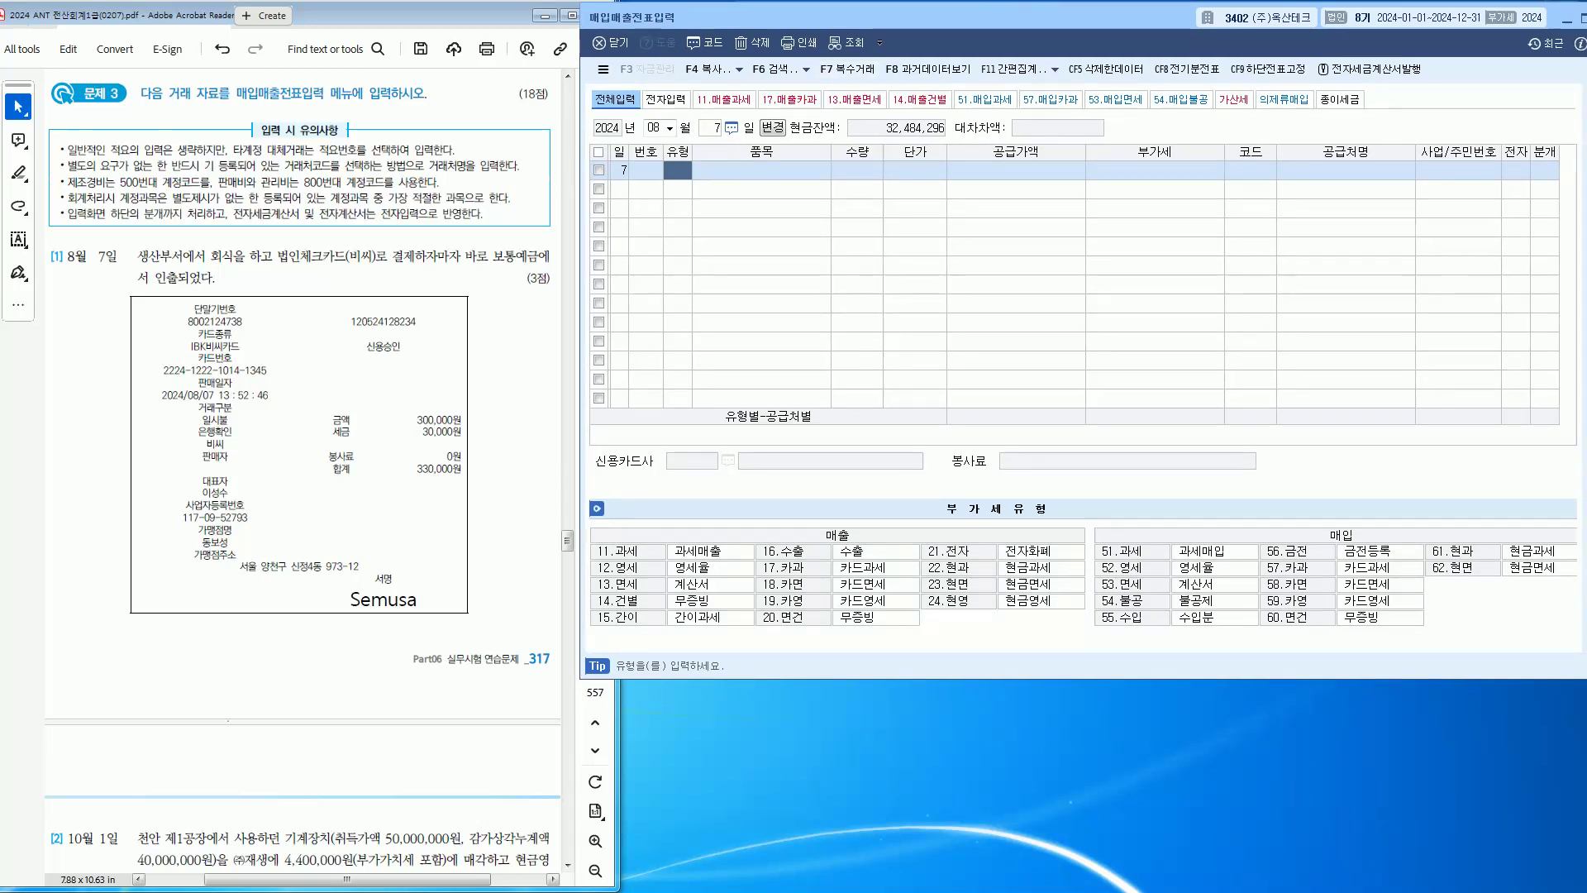
Step: Examine the August 7 transaction text in the PDF for the card used and the account charged
left_click_drag(465, 256, 550, 256)
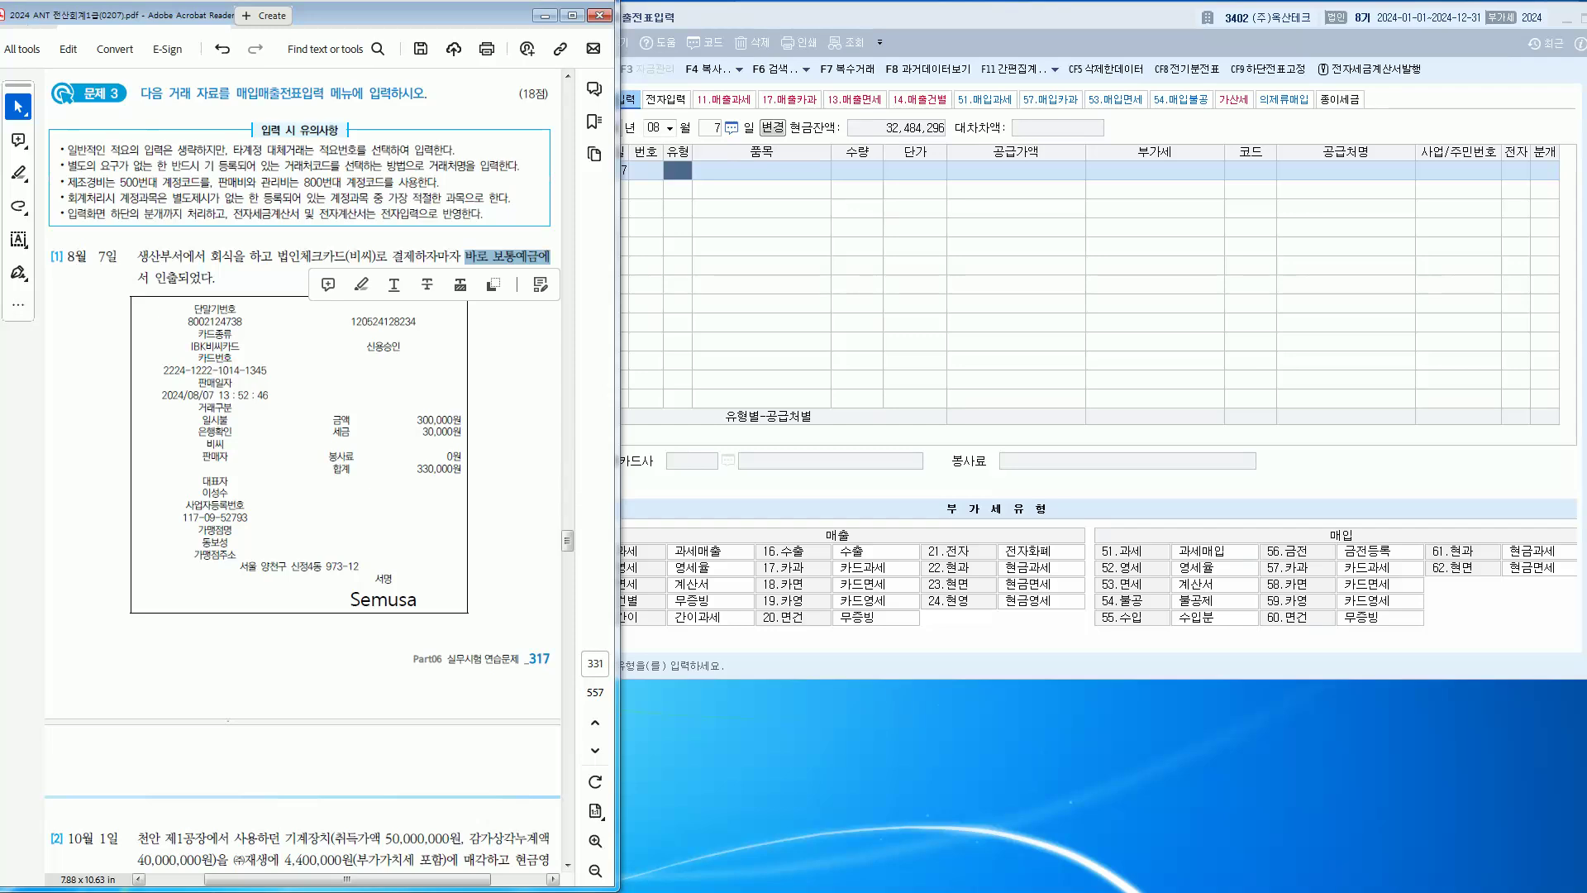
left_click_drag(153, 278, 213, 278)
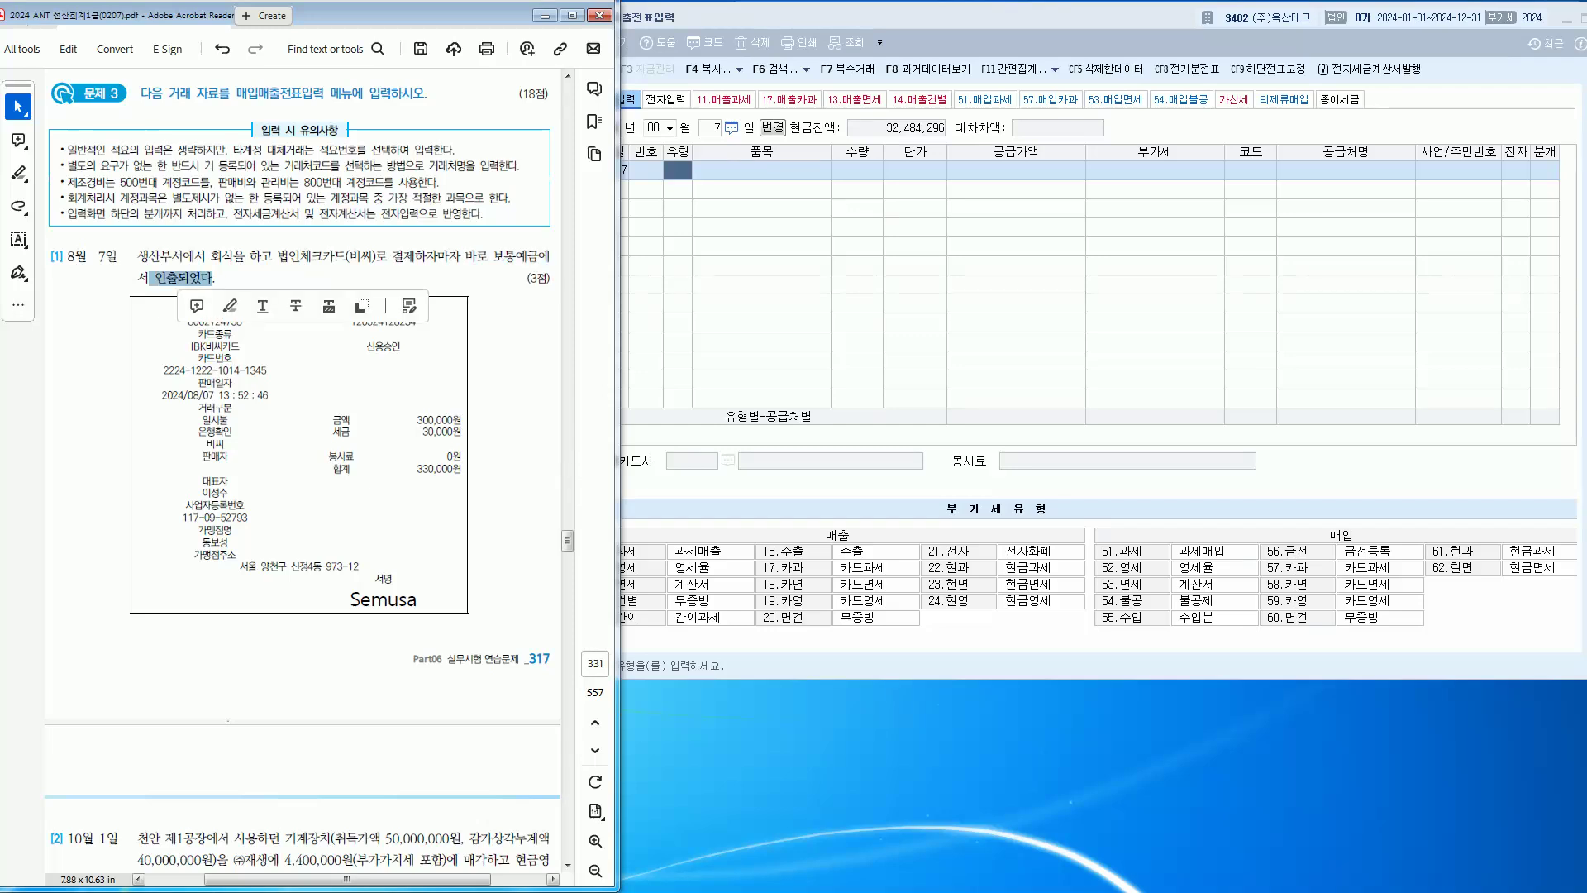
left_click(213, 278)
key("alt+Tab")
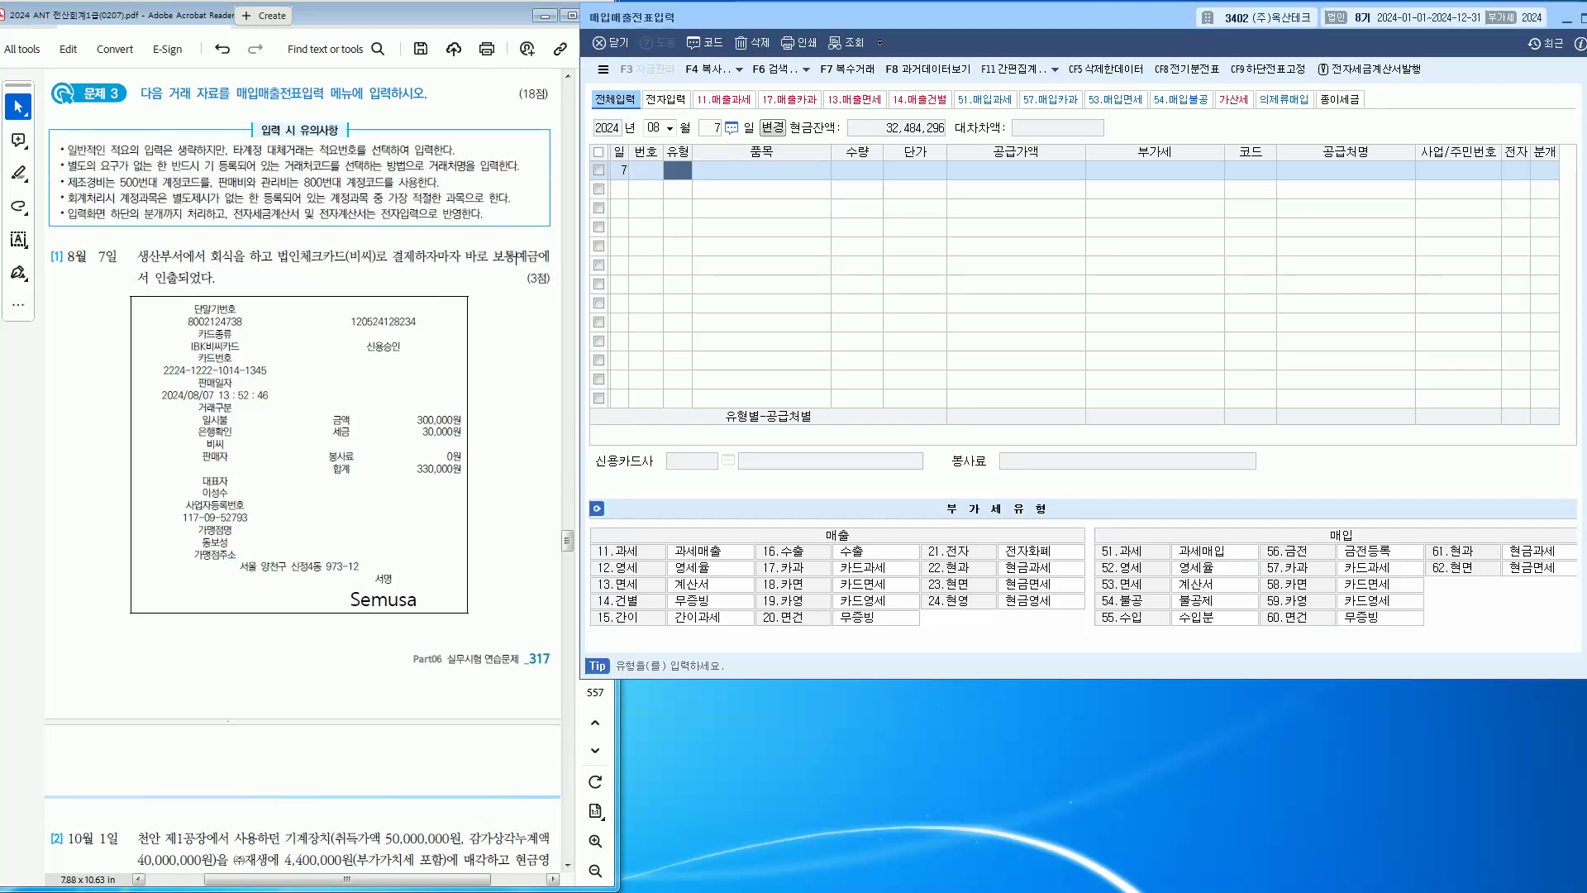
left_click_drag(287, 256, 392, 257)
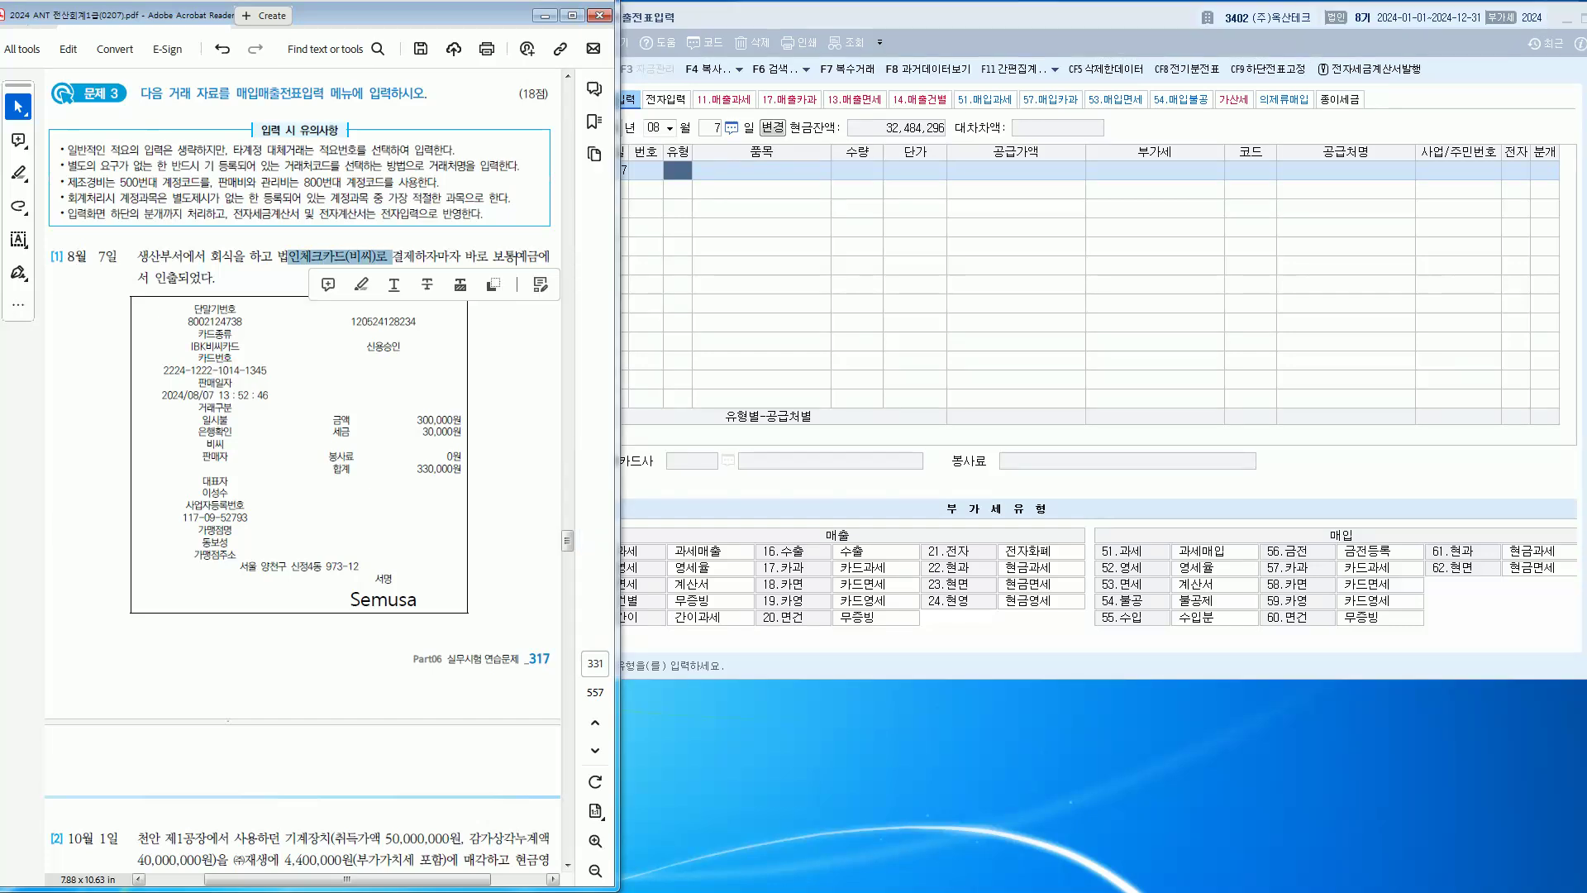
left_click(516, 257)
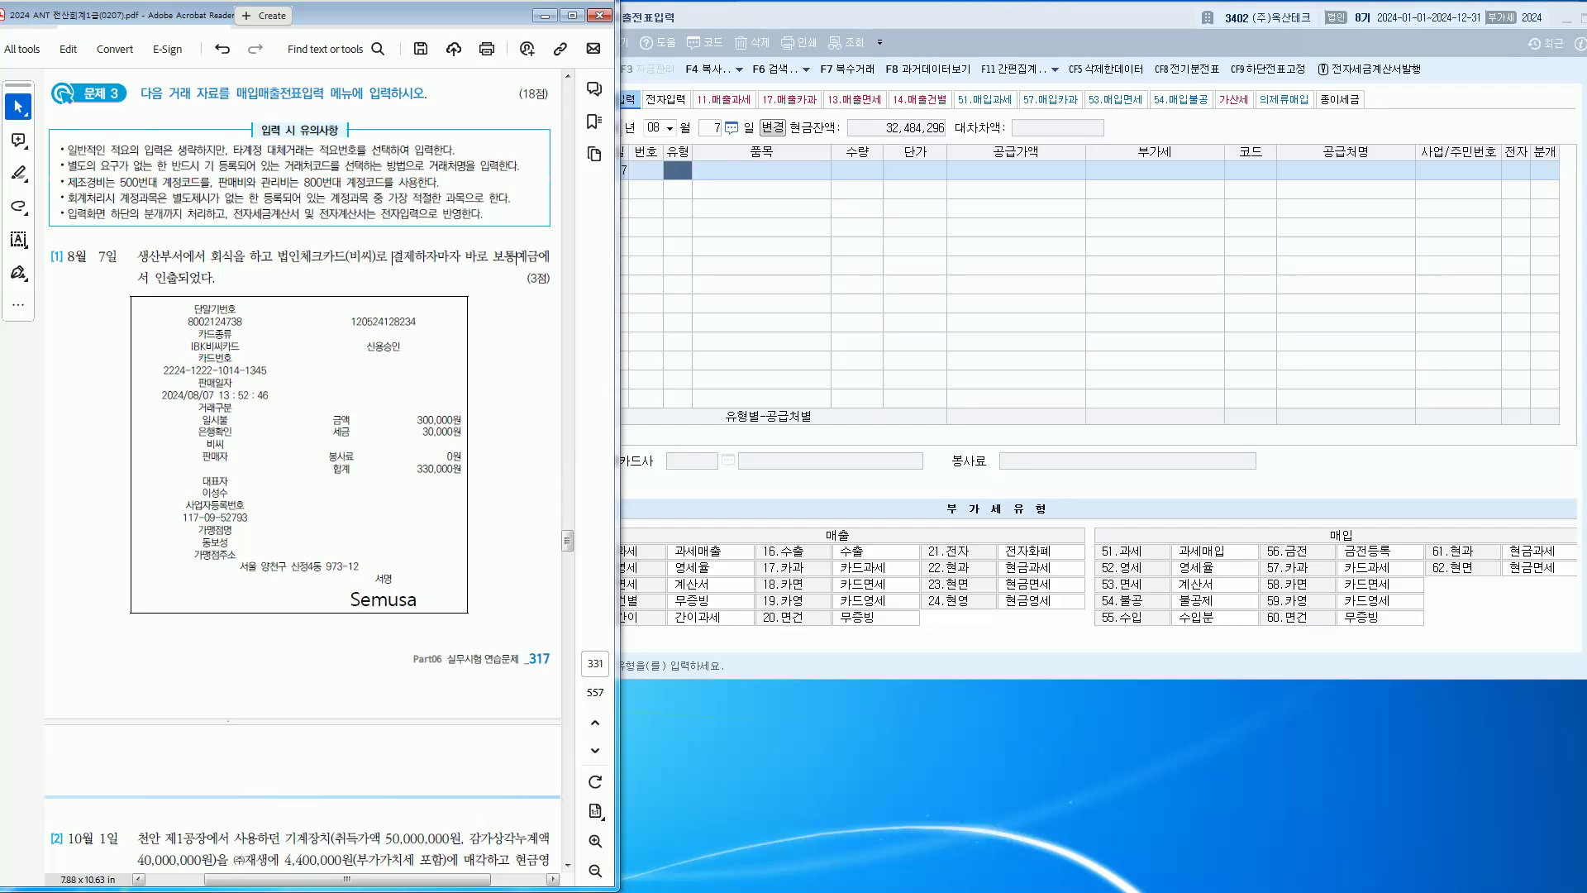
key("alt+Tab")
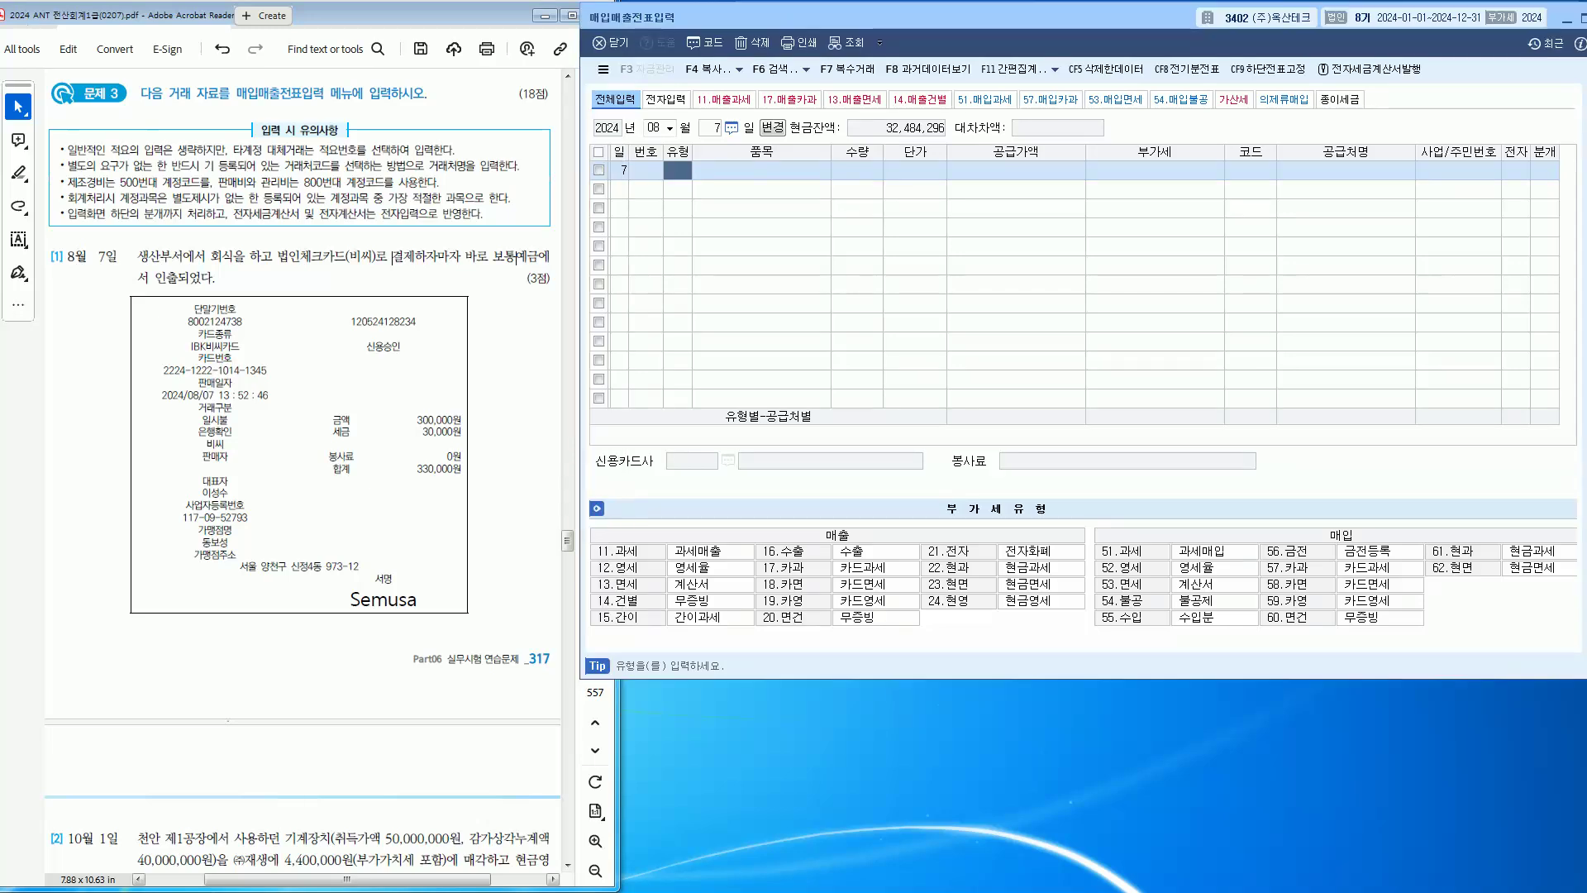
Step: Mark IBK비씨카드 and the merchant 동보성 on the receipt in red freehand, and underline 보통예금 in the transaction text
left_click(19, 206)
left_click(91, 470)
mouse_move(241, 562)
left_mouse_down()
mouse_move(177, 546)
mouse_move(208, 523)
mouse_move(252, 542)
mouse_move(242, 559)
left_mouse_up()
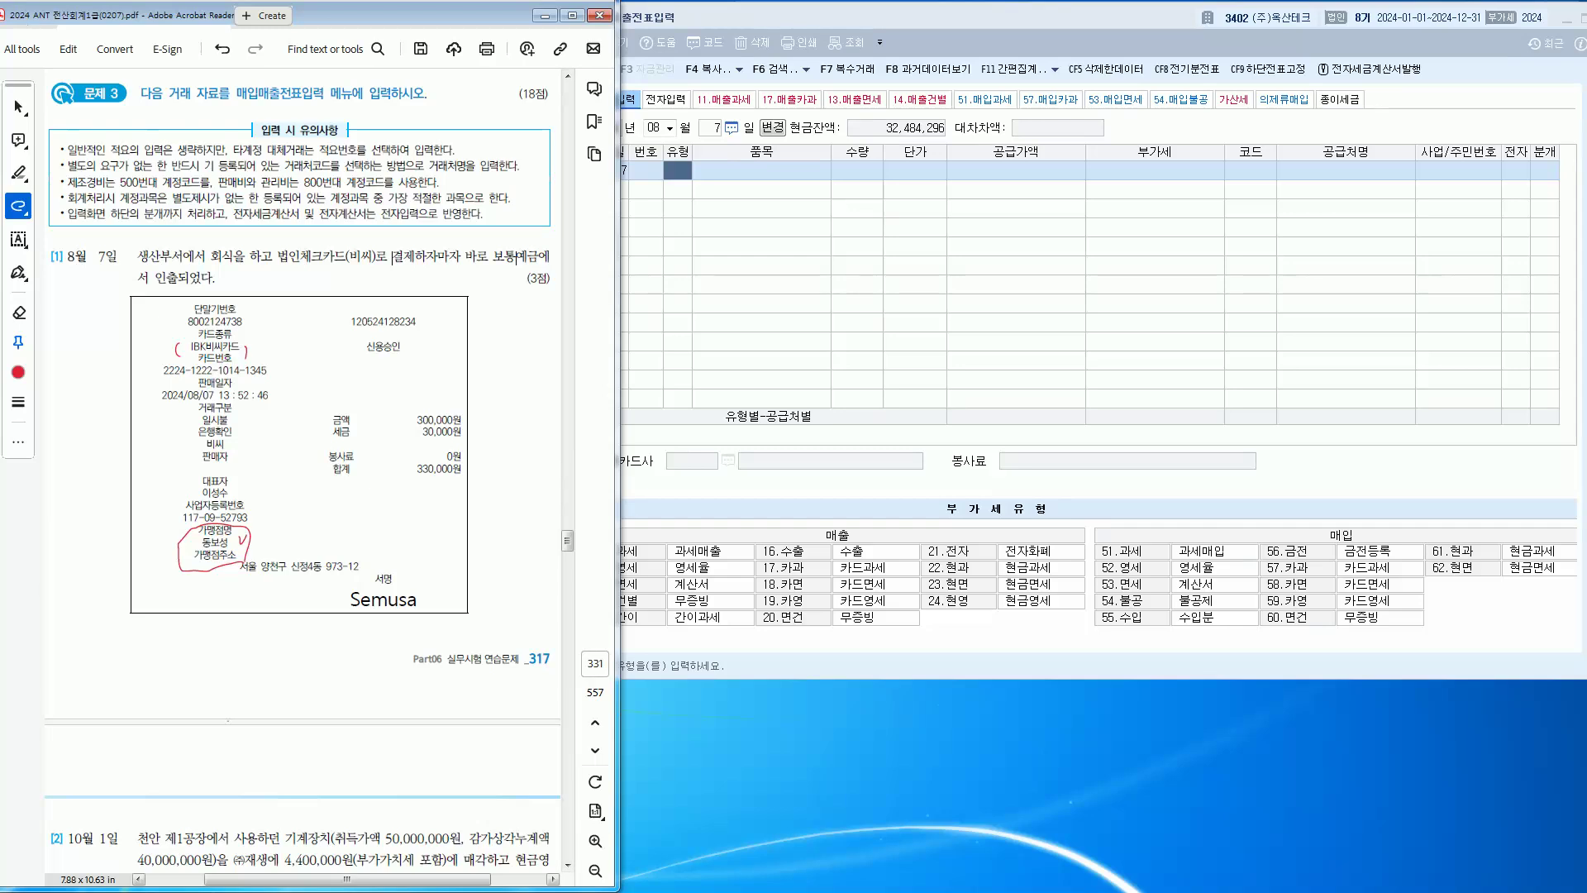
left_click_drag(486, 269, 548, 261)
Step: Set the August 7 entry's type to 57 (카과) and its item to 회식, leaving quantity and unit price blank
left_click(678, 171)
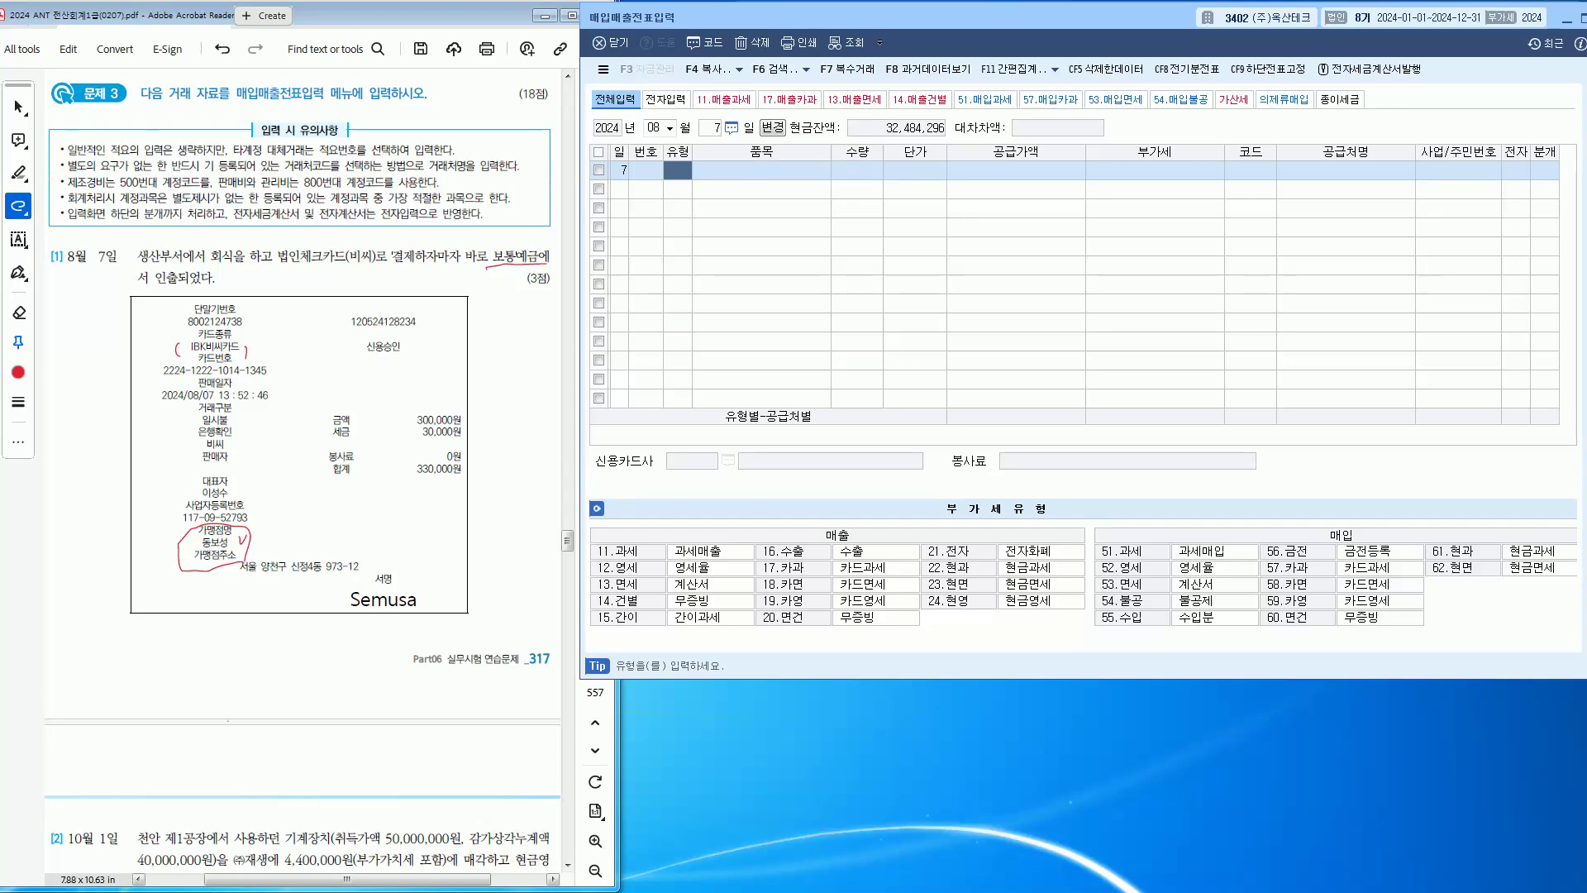
type("57")
key("Return")
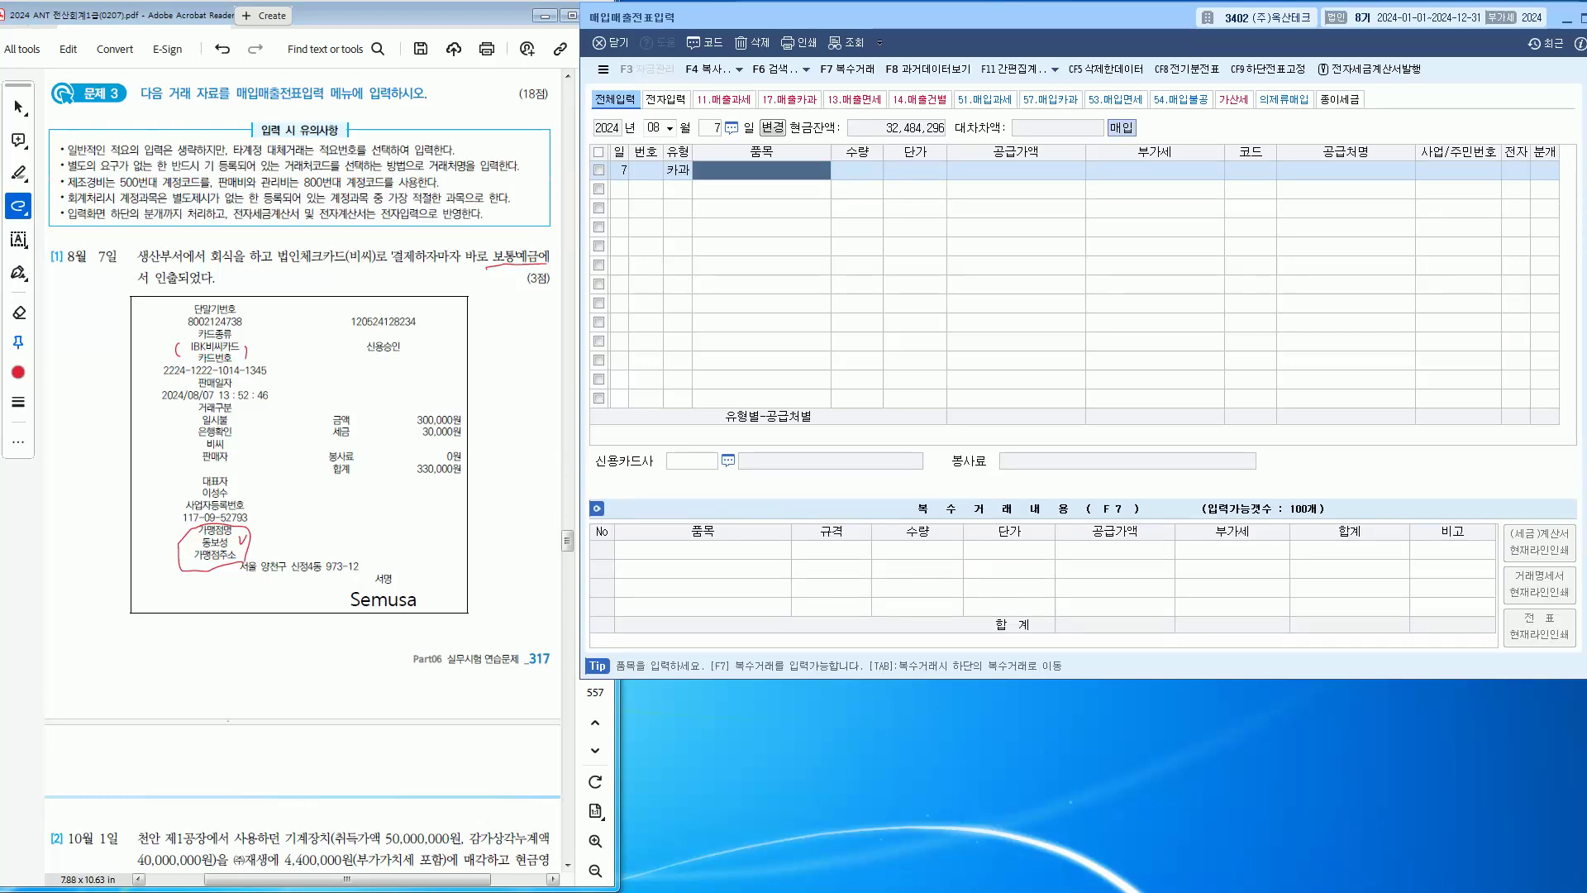
type("회식")
key("Return")
key("Return")
key("Return")
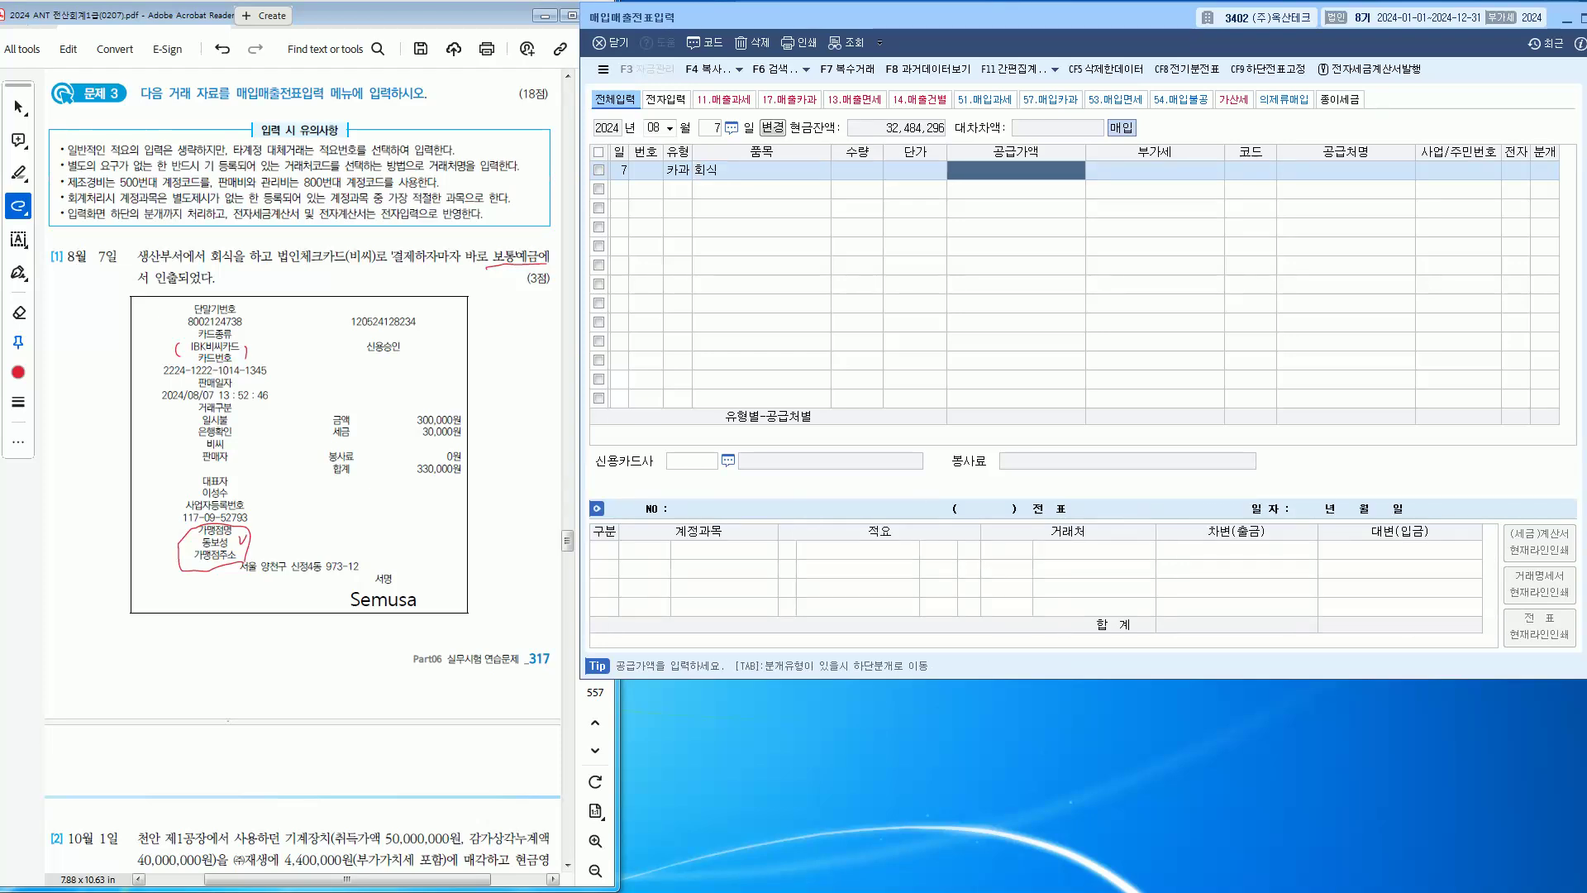
Step: Bracket the receipt's amounts in red and enter the VAT-inclusive total 330000 as the supply amount of the 회식 entry
left_click_drag(471, 421, 468, 472)
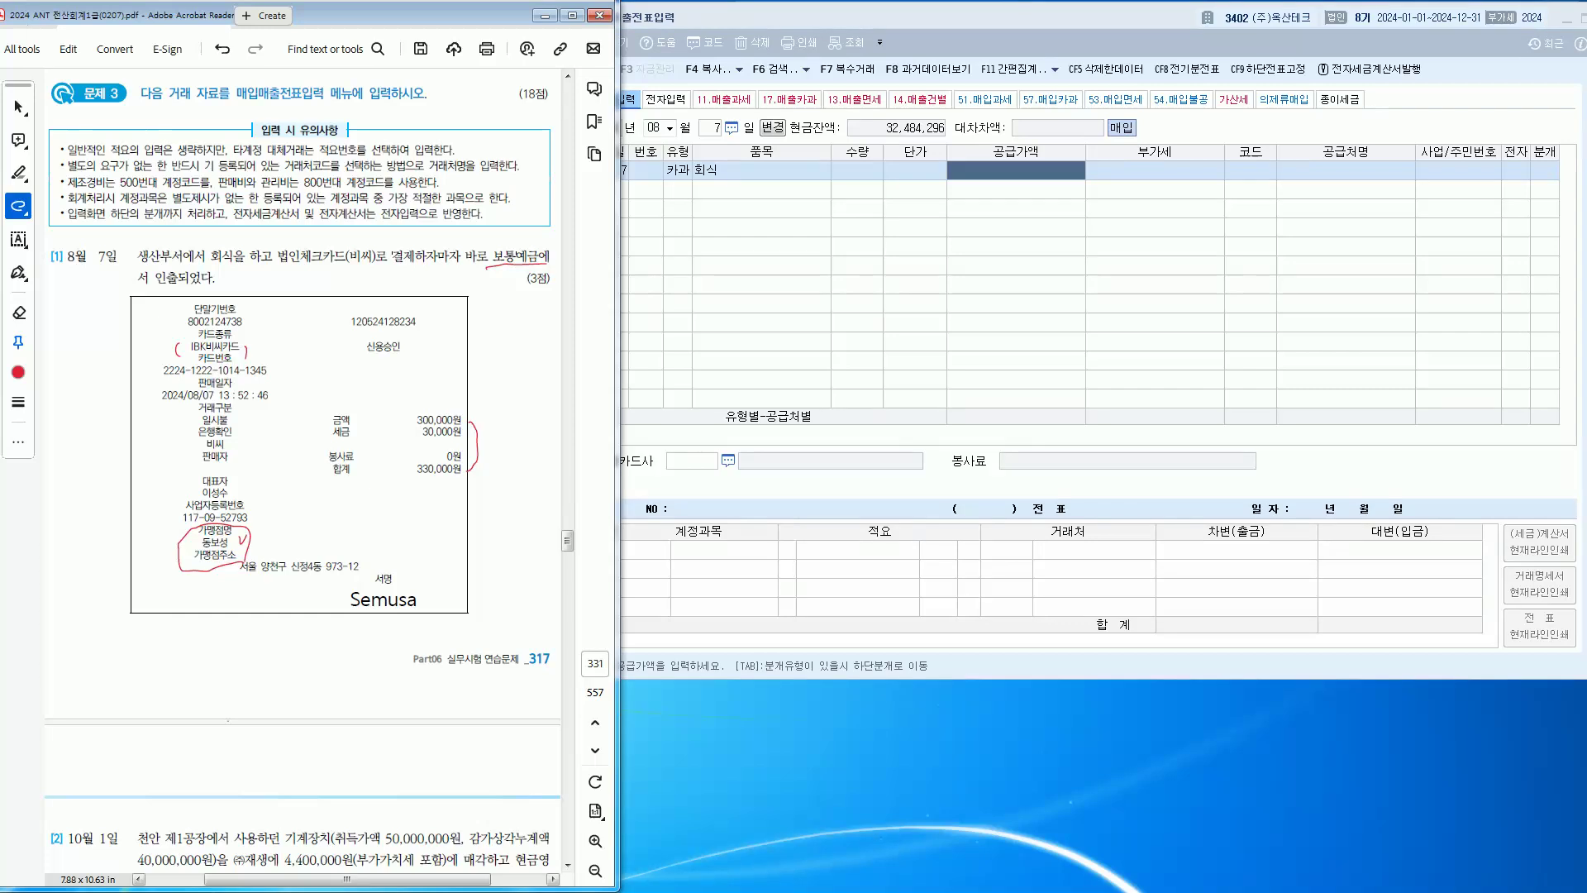
left_click(1015, 170)
type("330000")
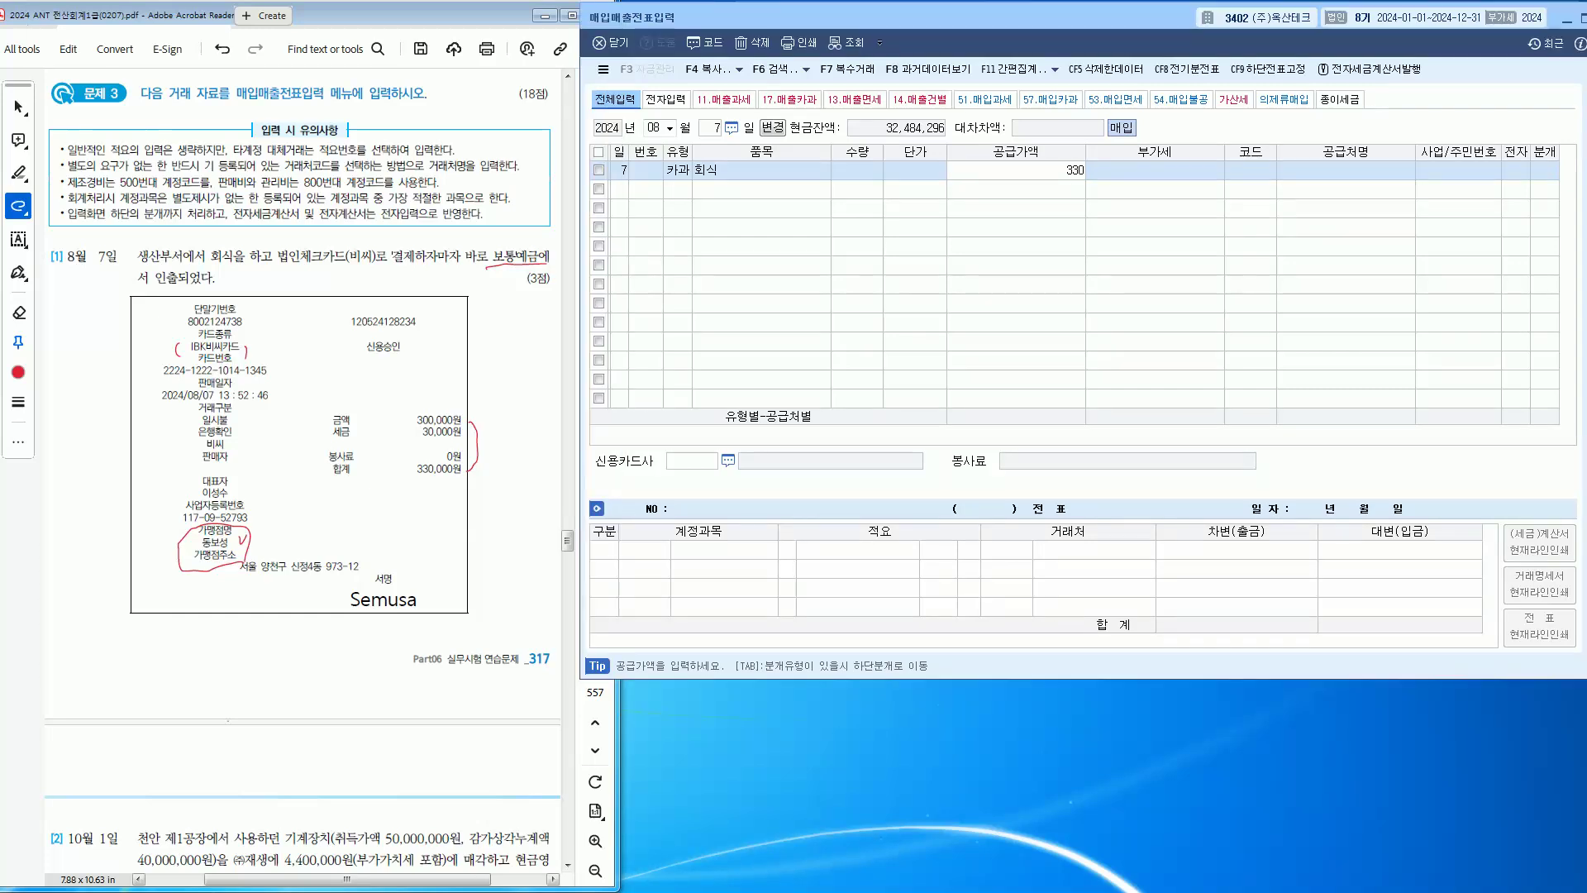
key("Return")
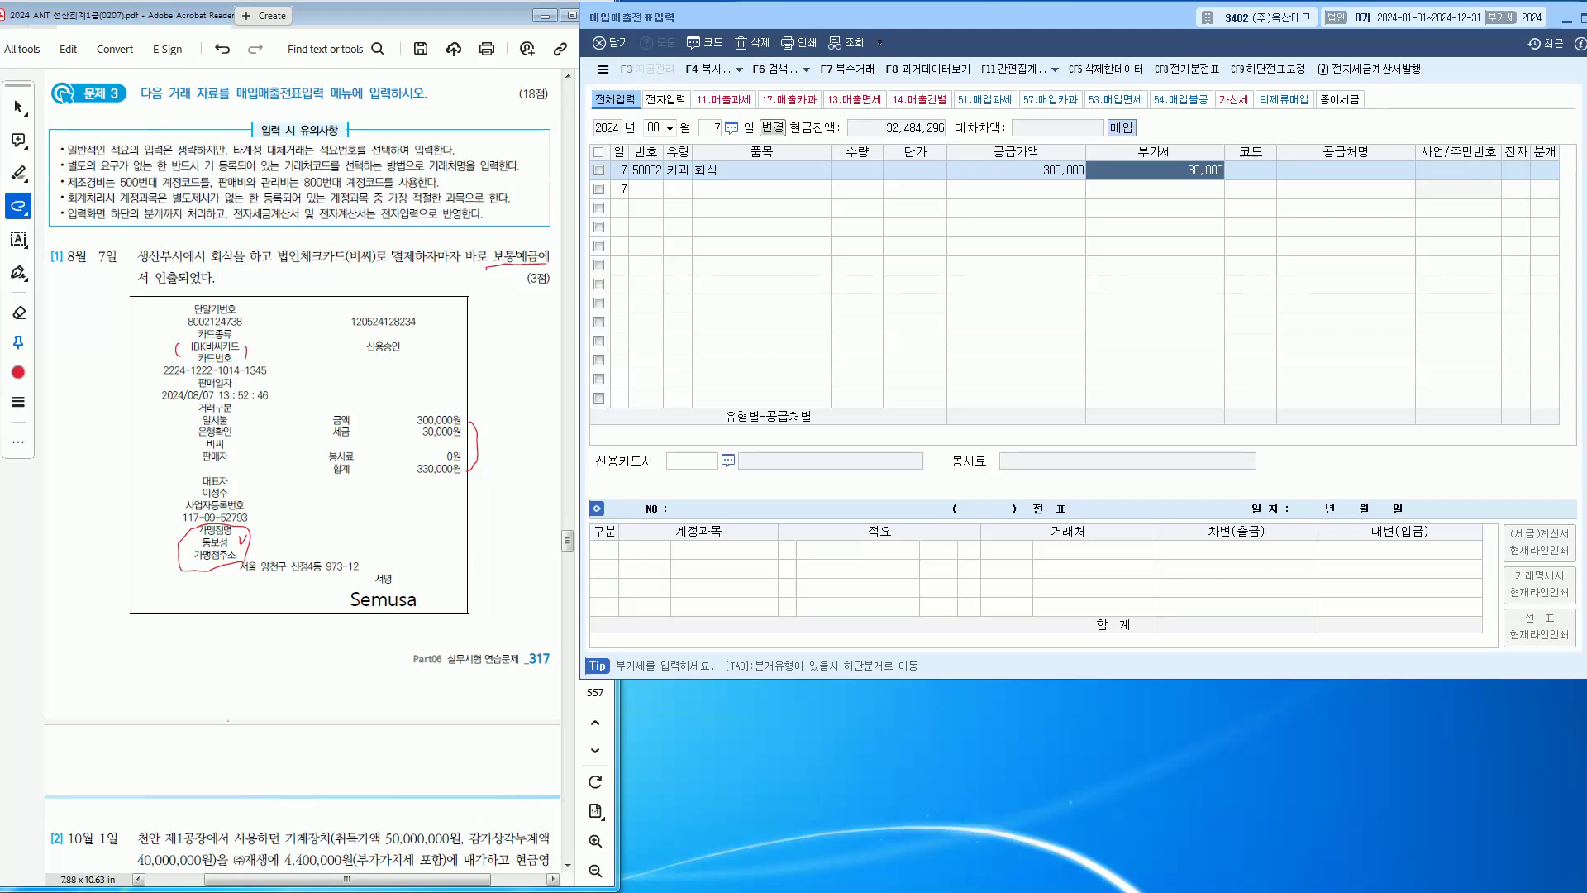
key("Return")
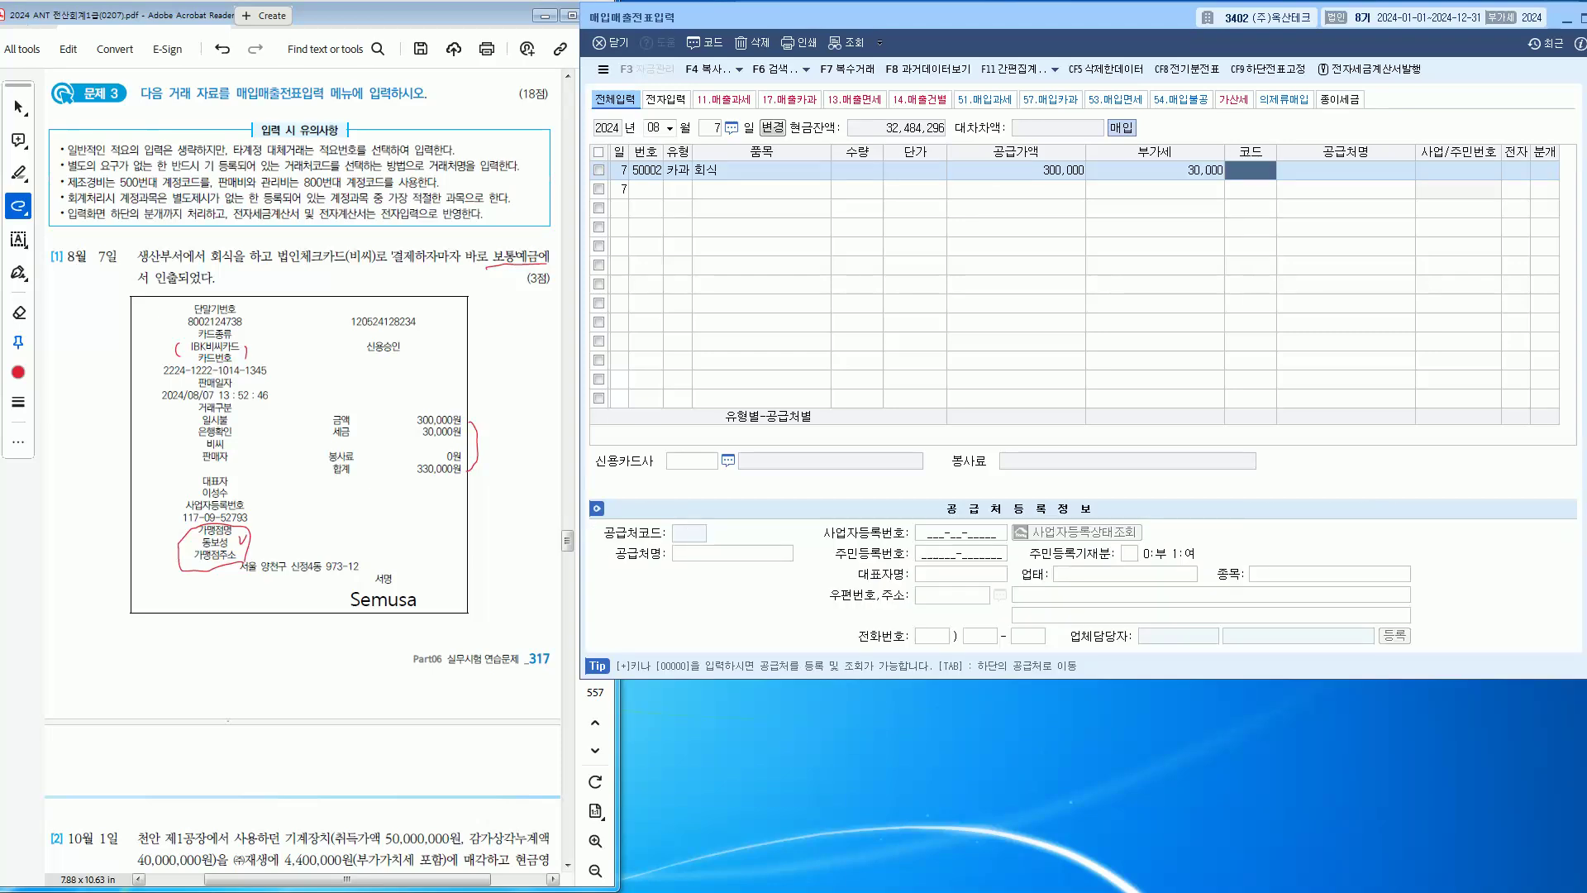
Step: Assign 동보성 as the supplier and IBK비씨카드 as the credit card company of the 회식 entry
type("동")
key("Return")
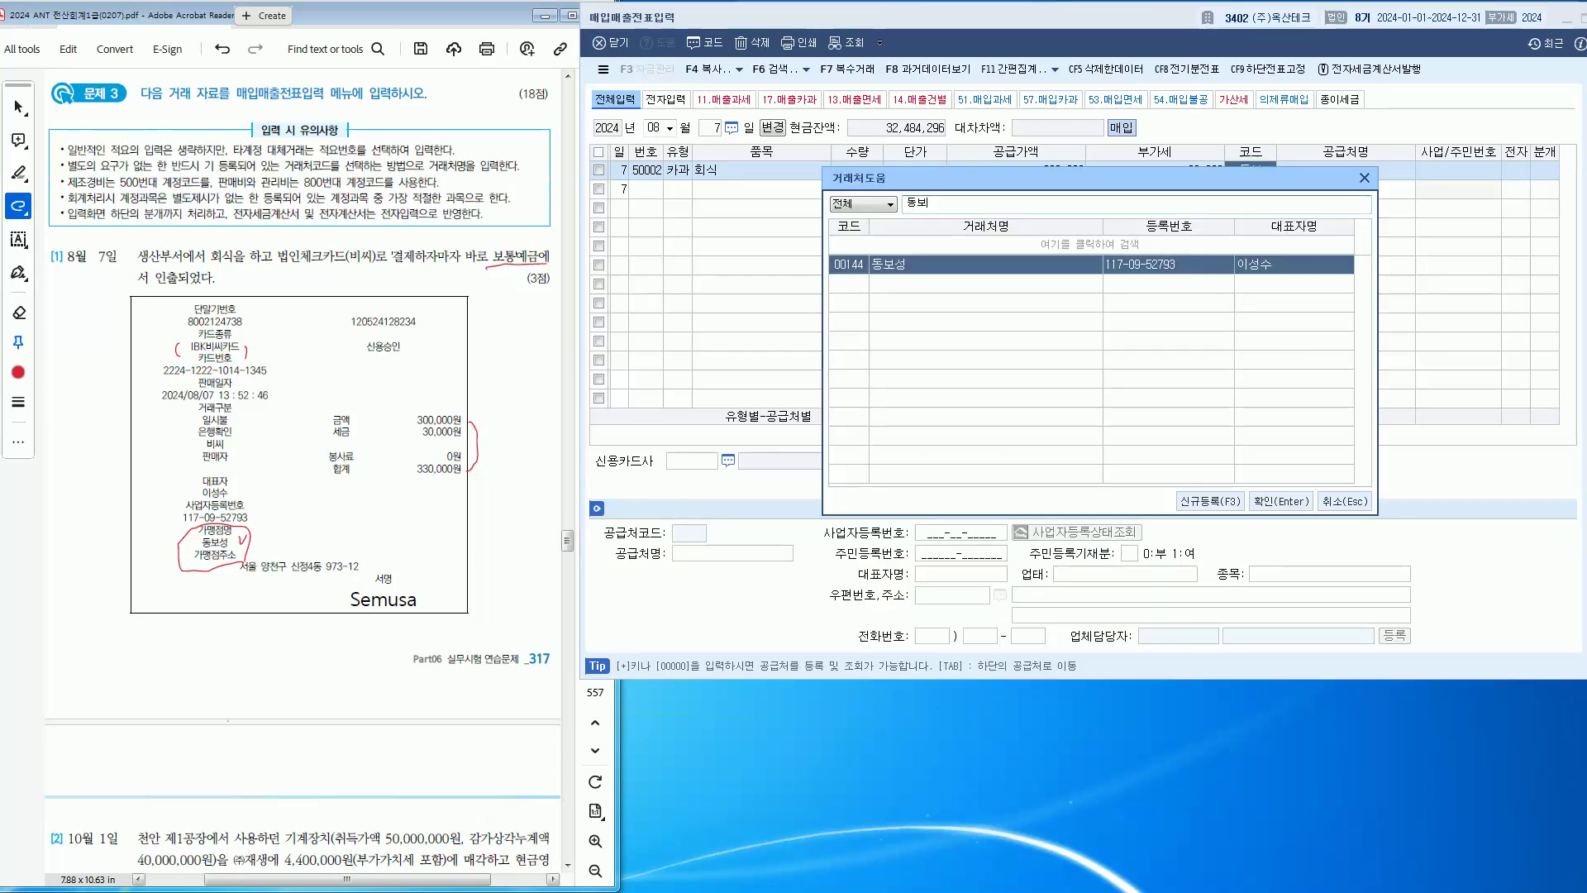
key("Return")
key("Return")
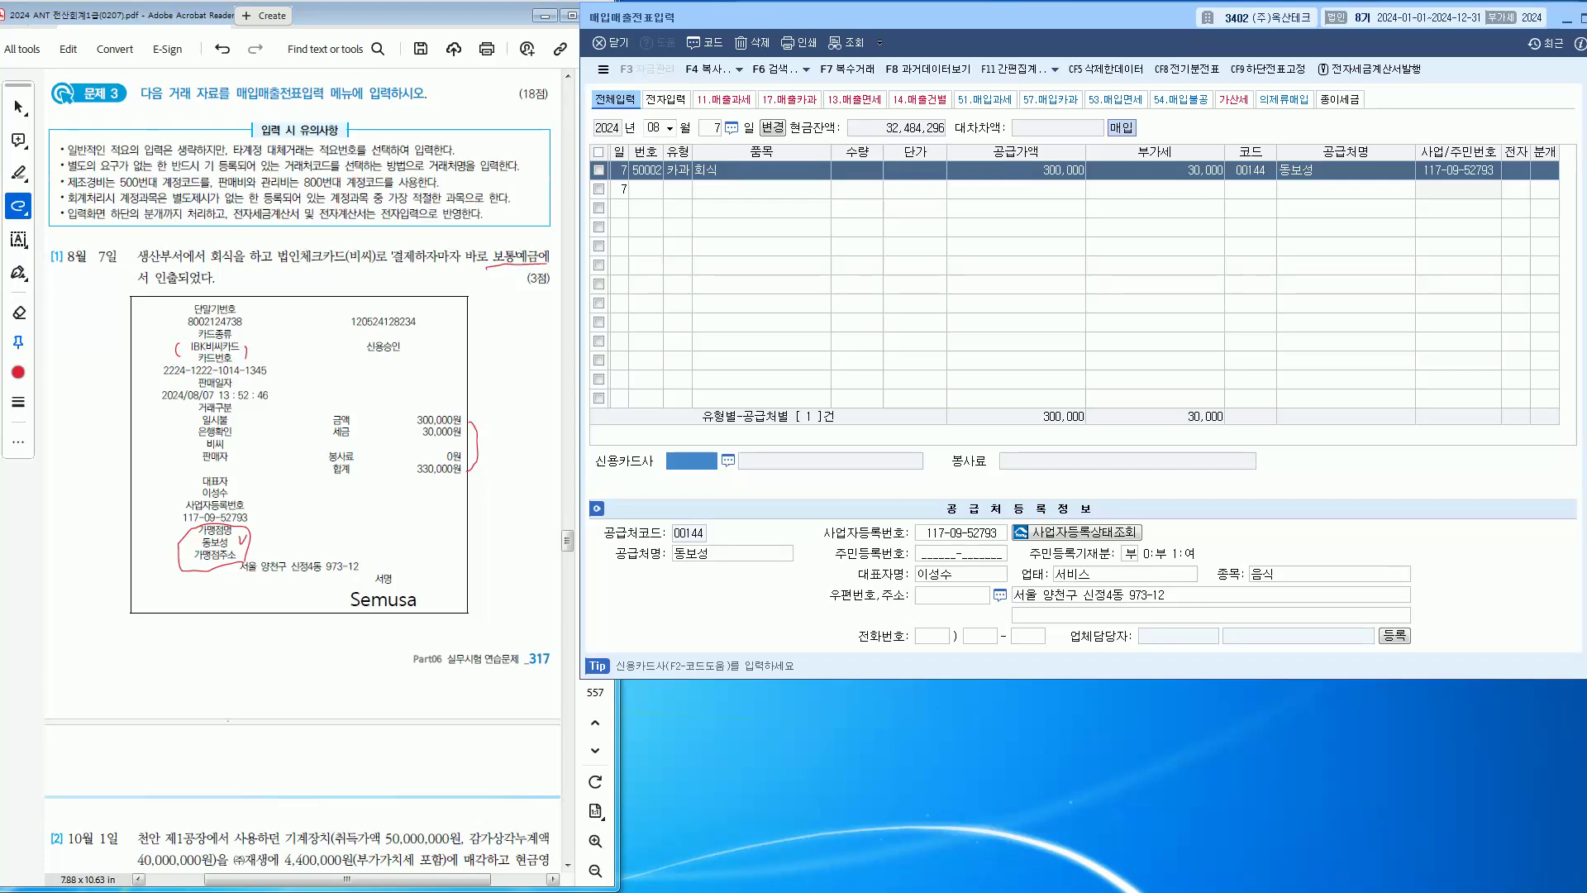
key("F2")
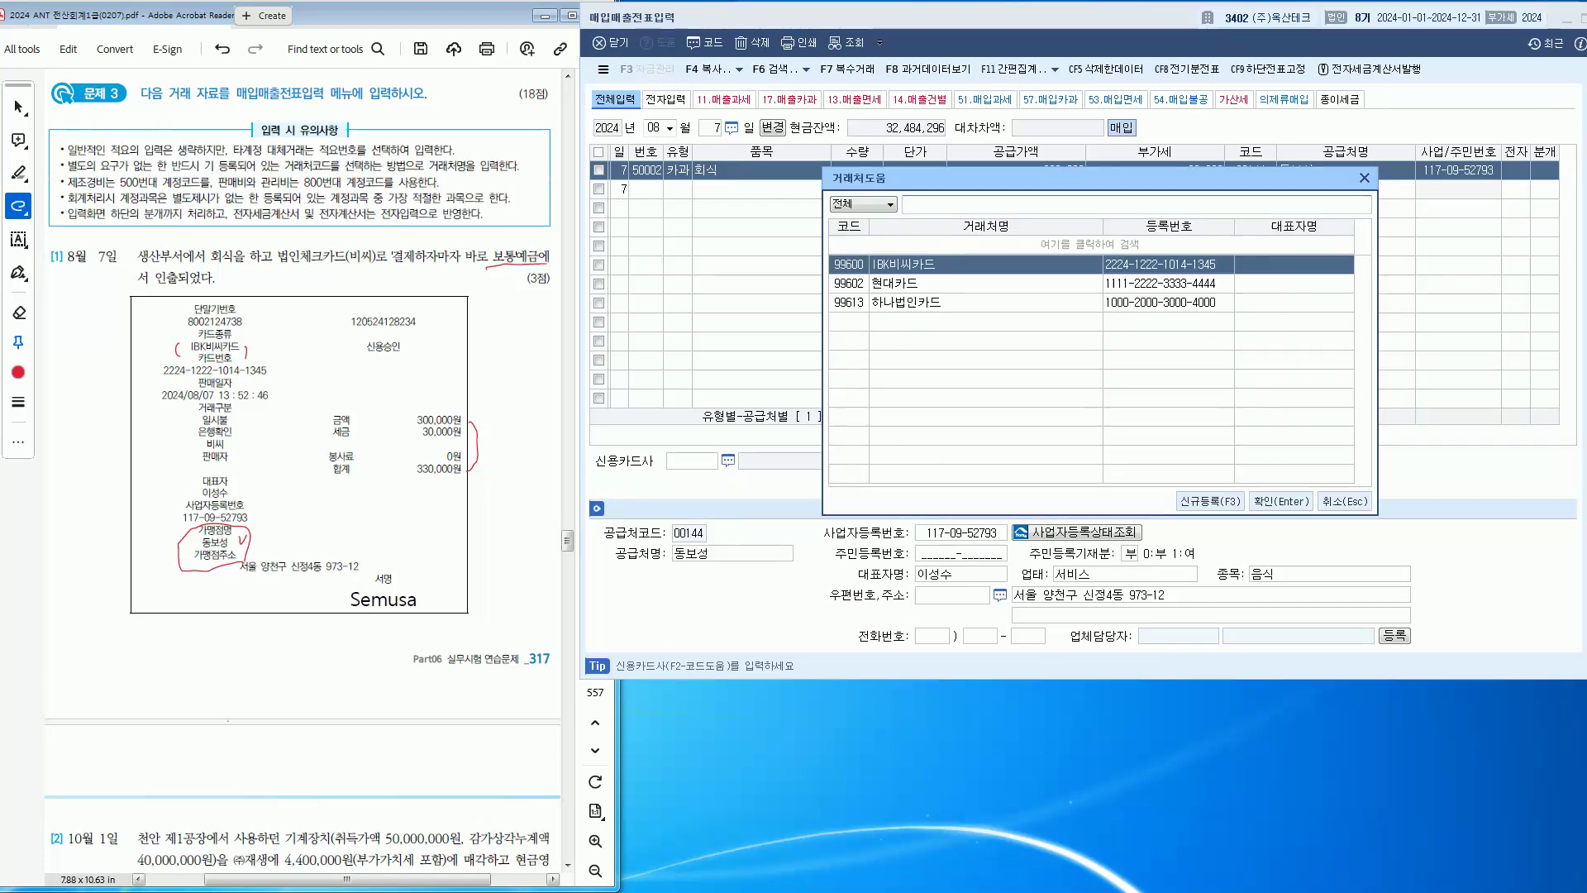
left_click(1281, 501)
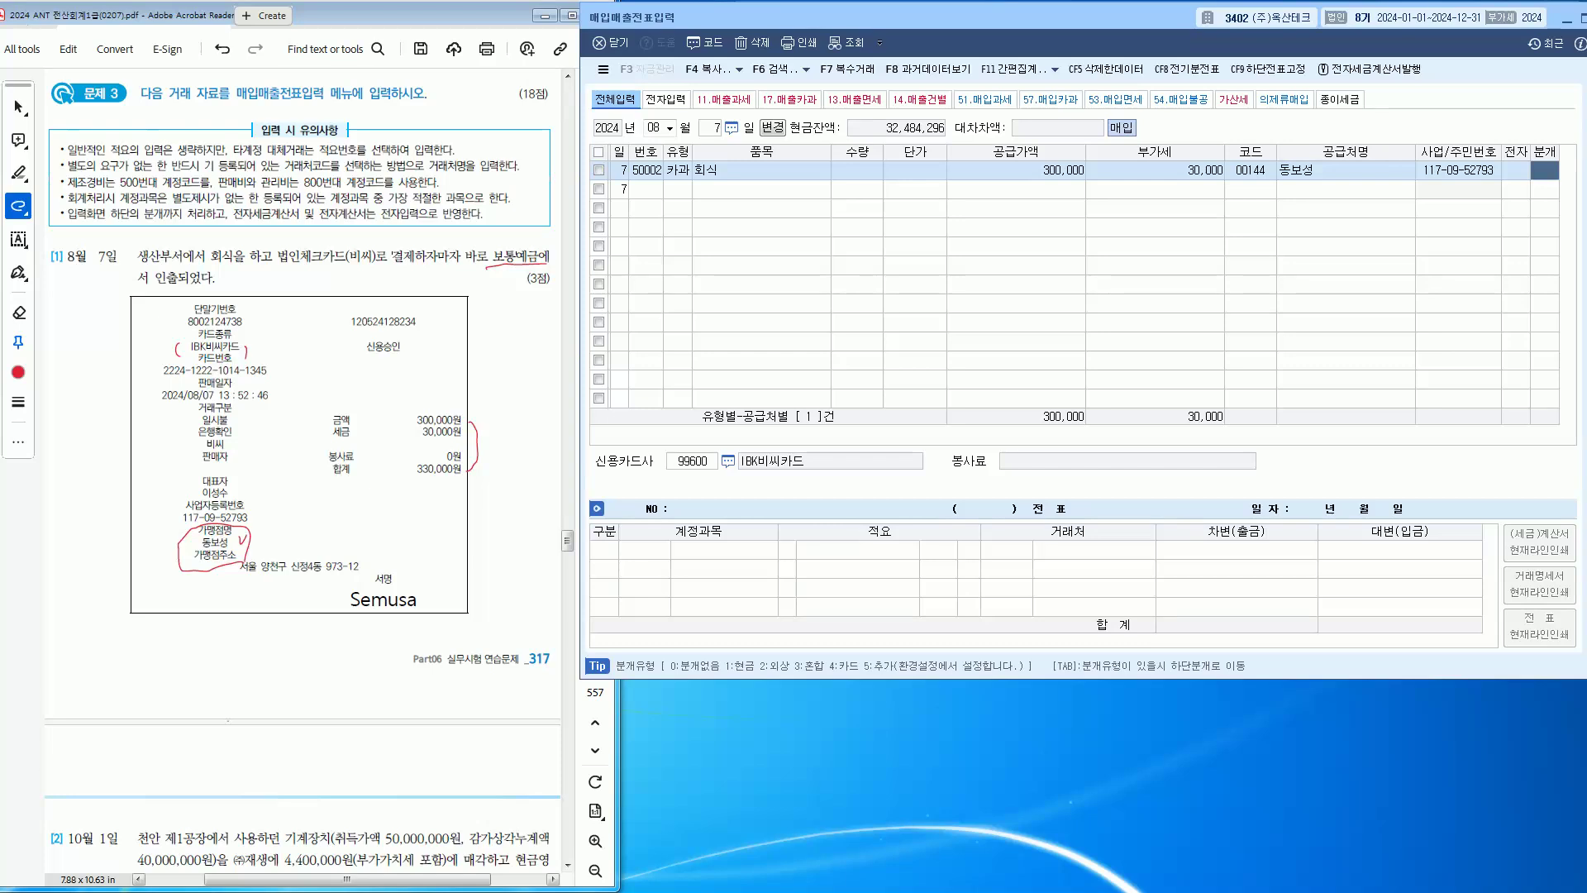
Step: Set the journal type to 3 (혼합) and change the 원재료 debit line to 0511 복리후생비 (제조원가)
type("3")
key("Return")
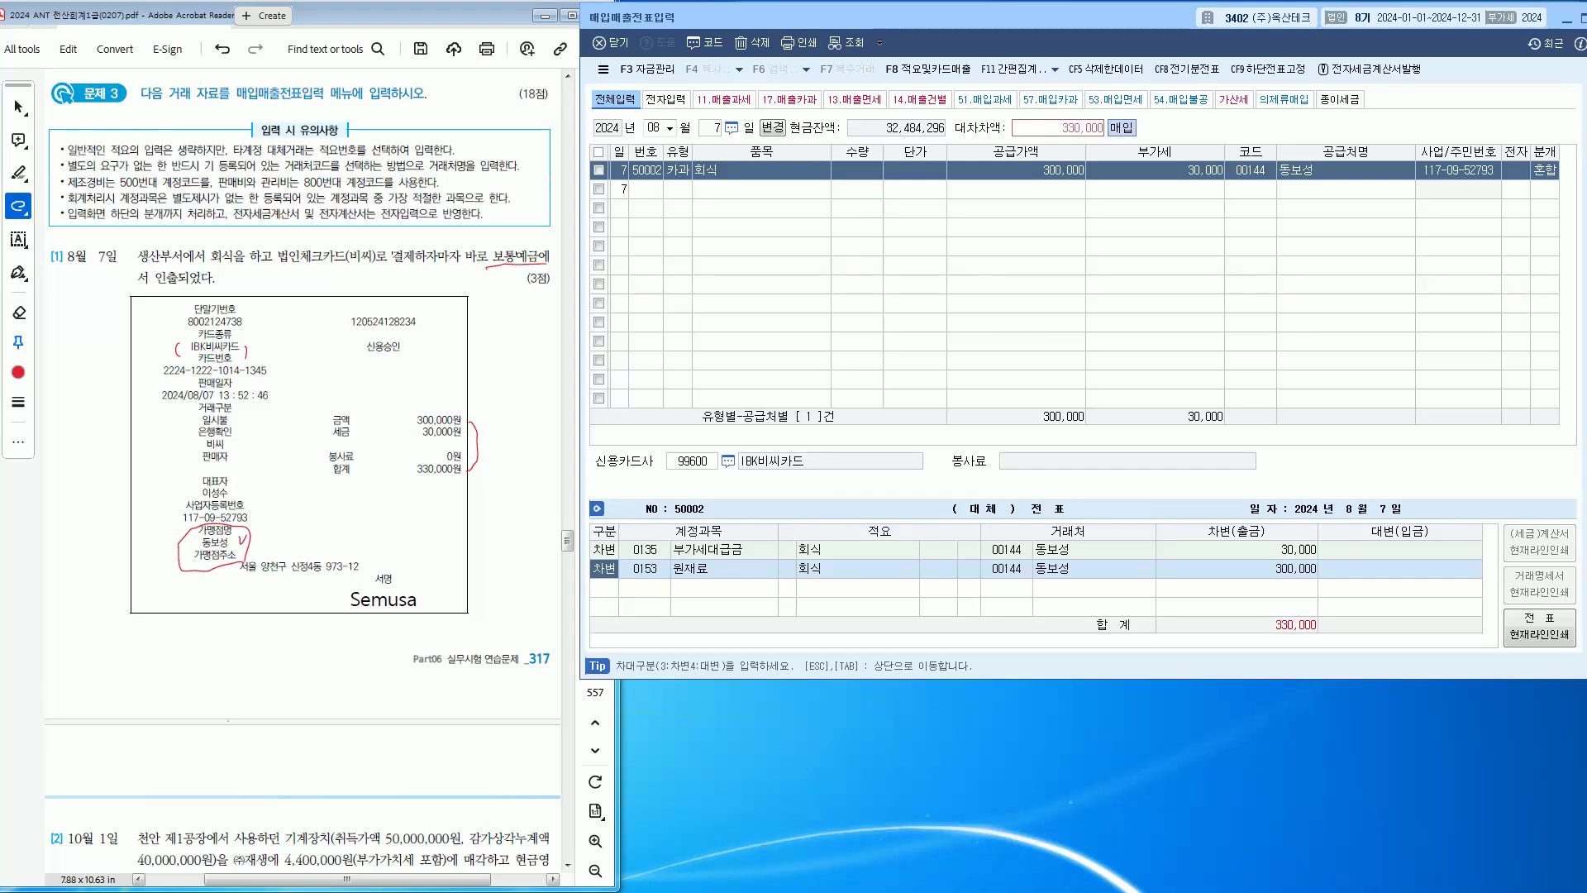
key("Return")
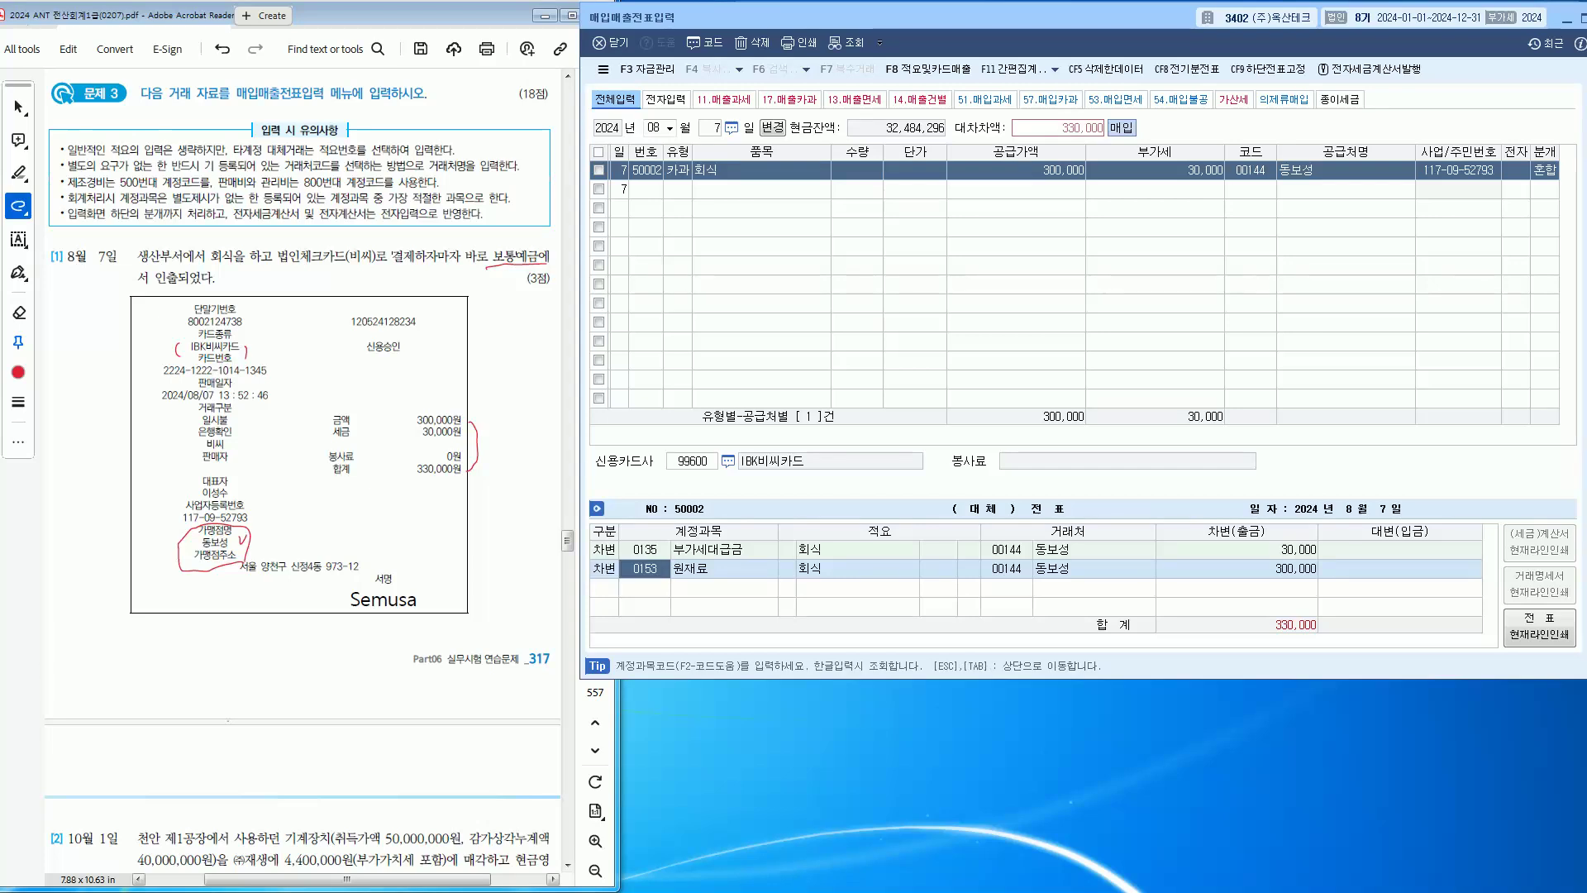
type("복리")
key("Return")
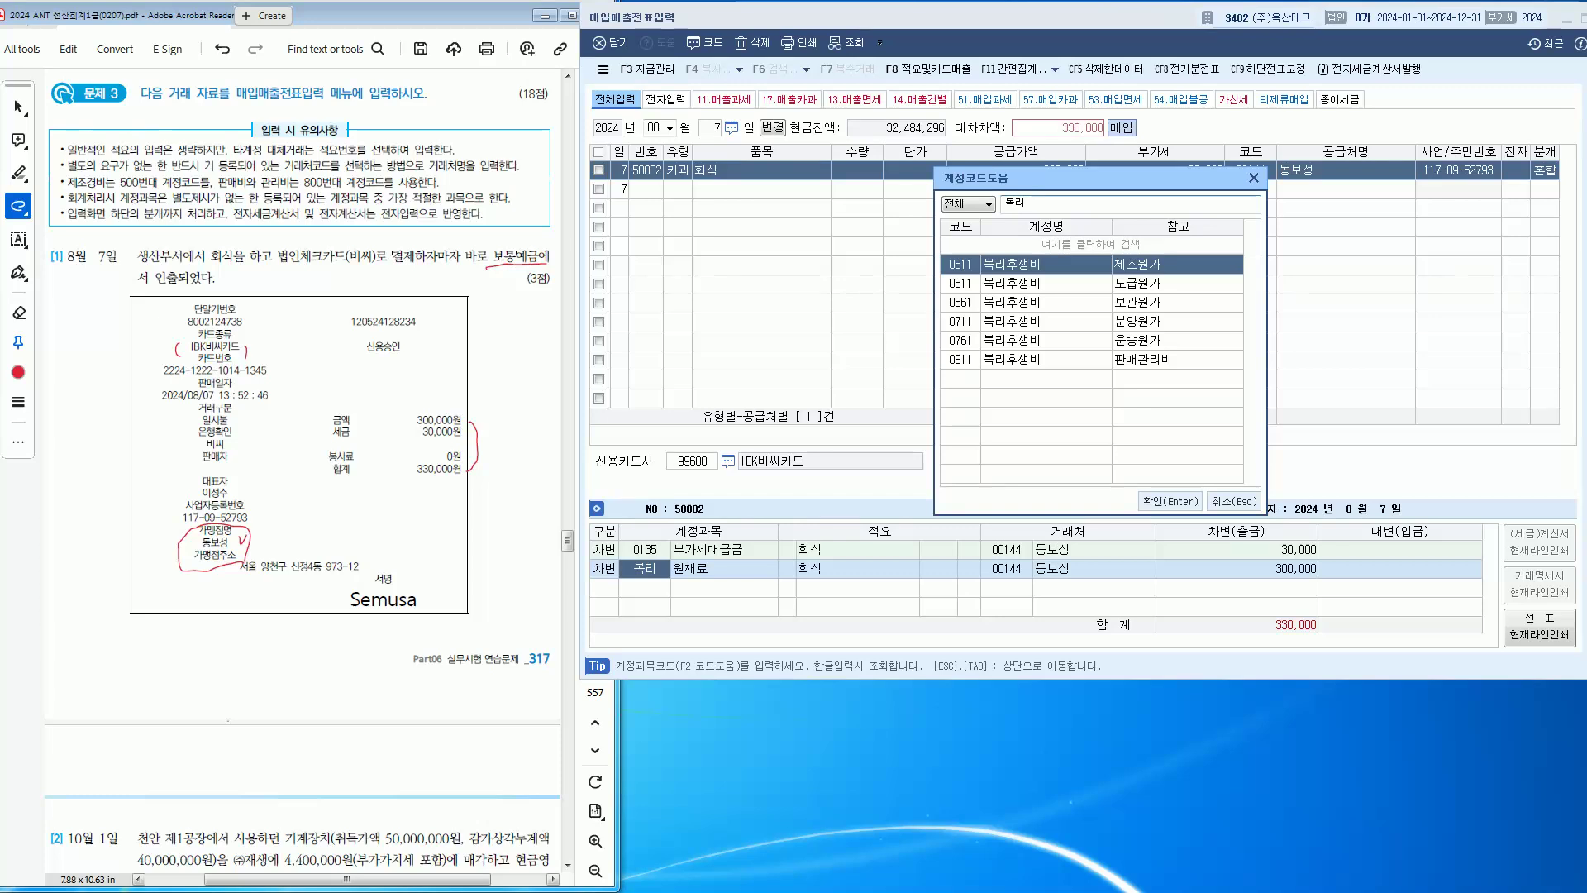
key("Return")
key("Return")
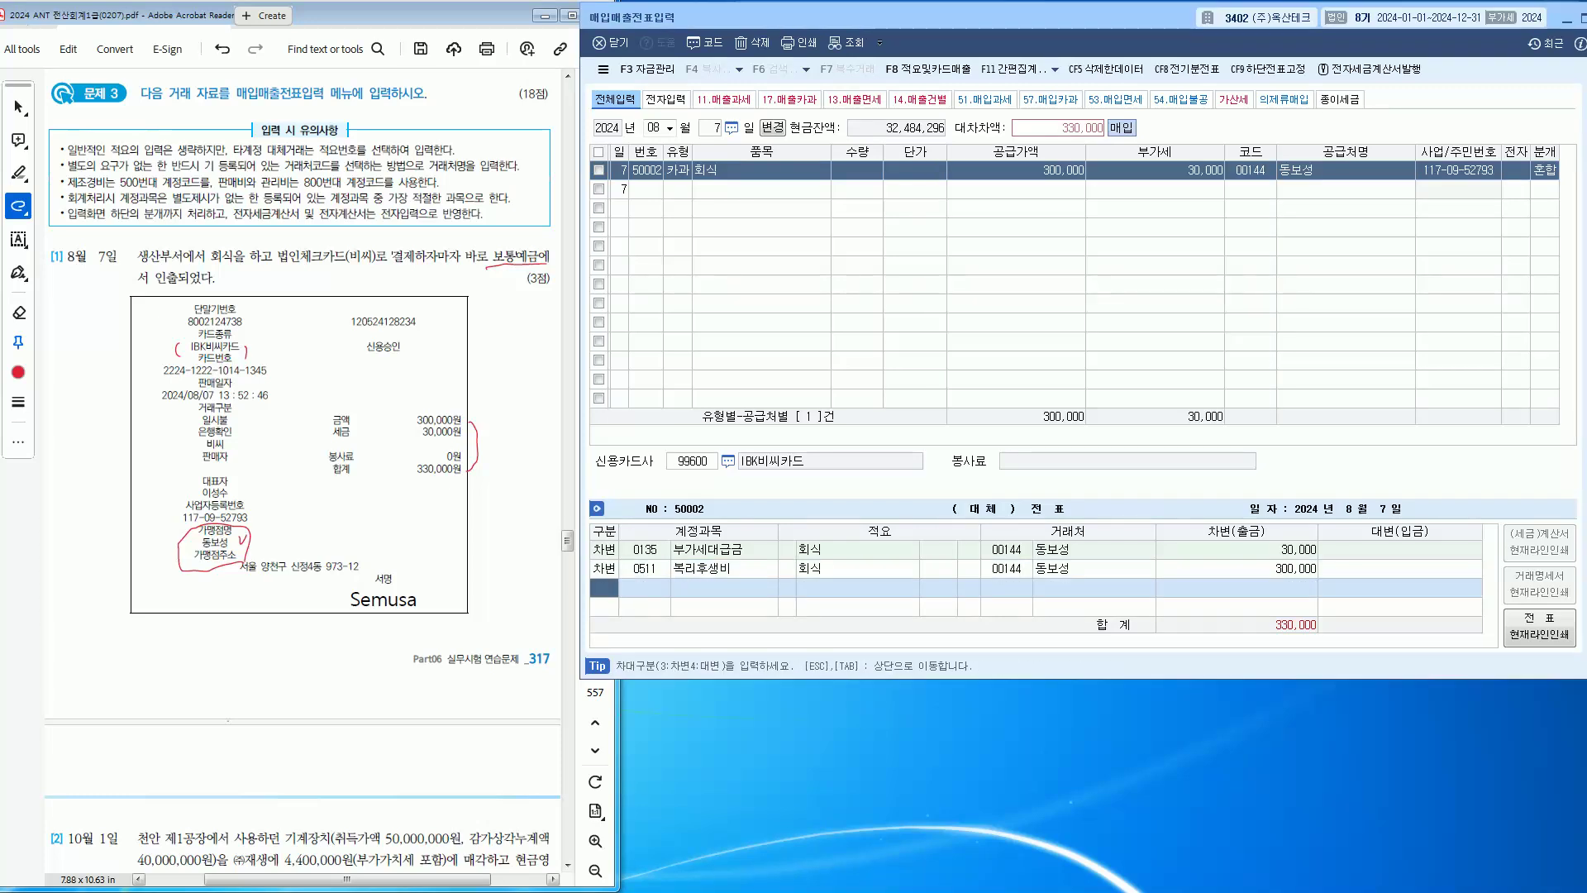
Step: Add a credit line for account 103 보통예금 with the amount 330,000
type("4")
type("103")
key("Return")
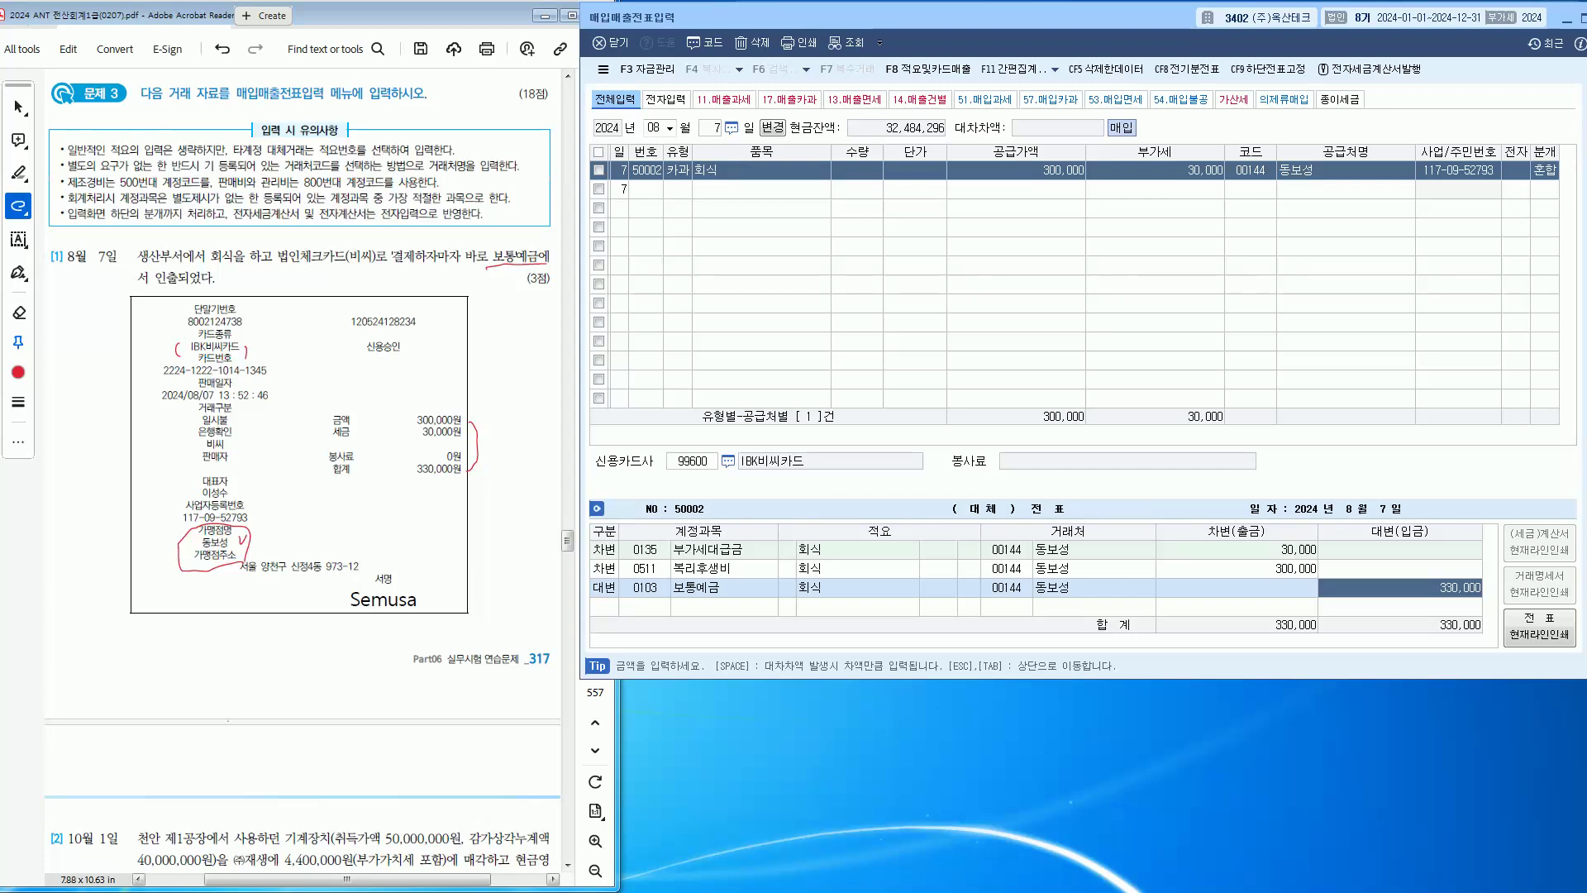
left_click(857, 588)
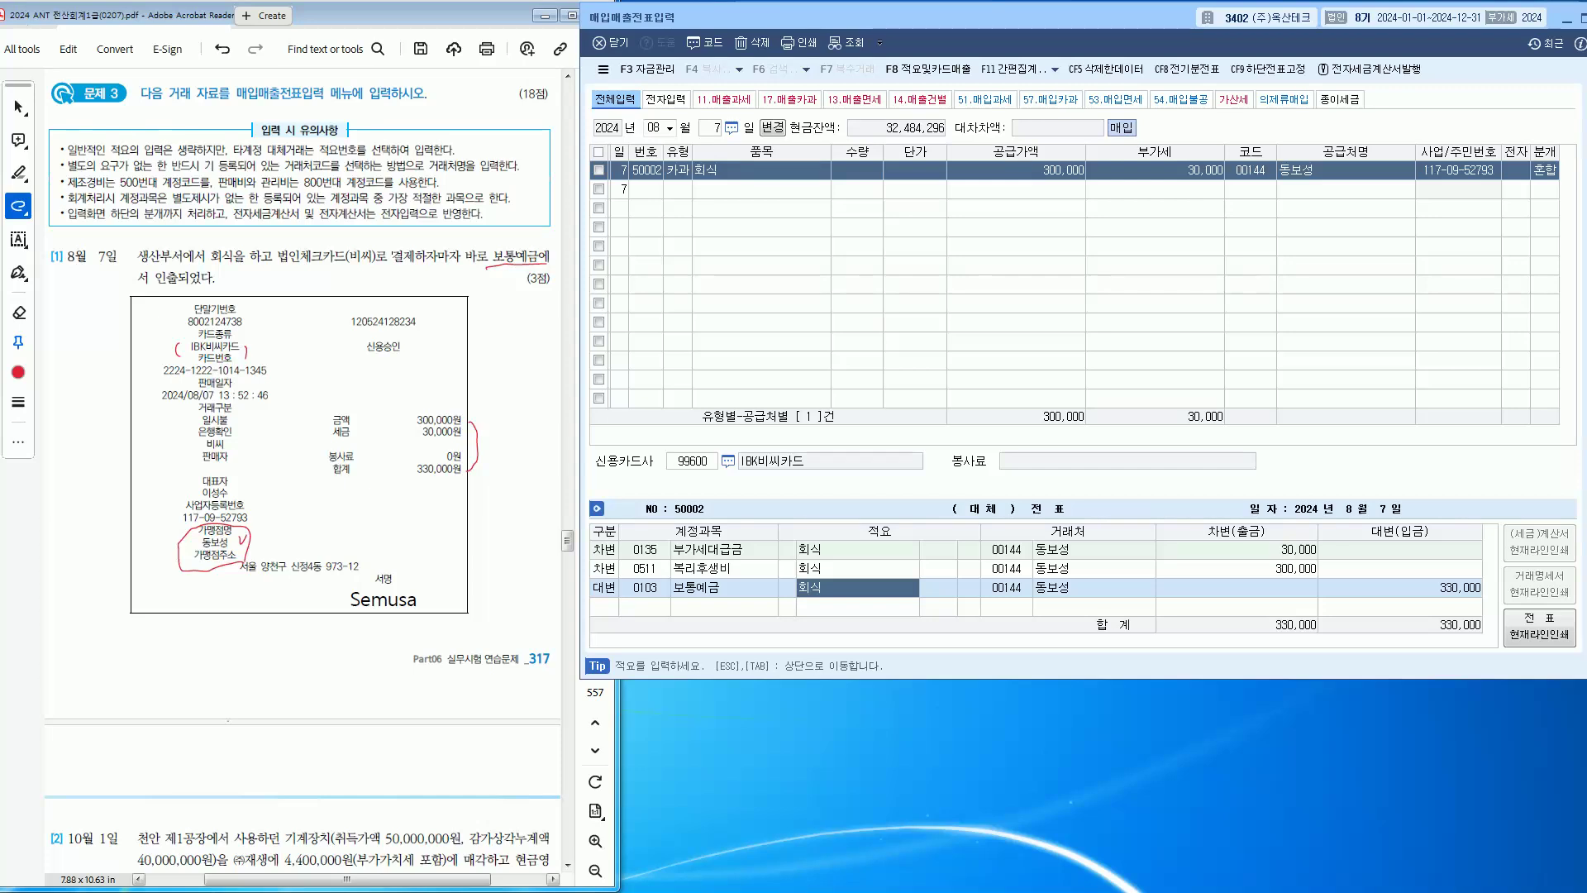
Step: Bring up transactions [2] to [4] in the exam PDF and return to the journal type field of the 회식 entry
left_click(453, 372)
scroll(452, 373, "down", 4)
scroll(453, 373, "down", 5)
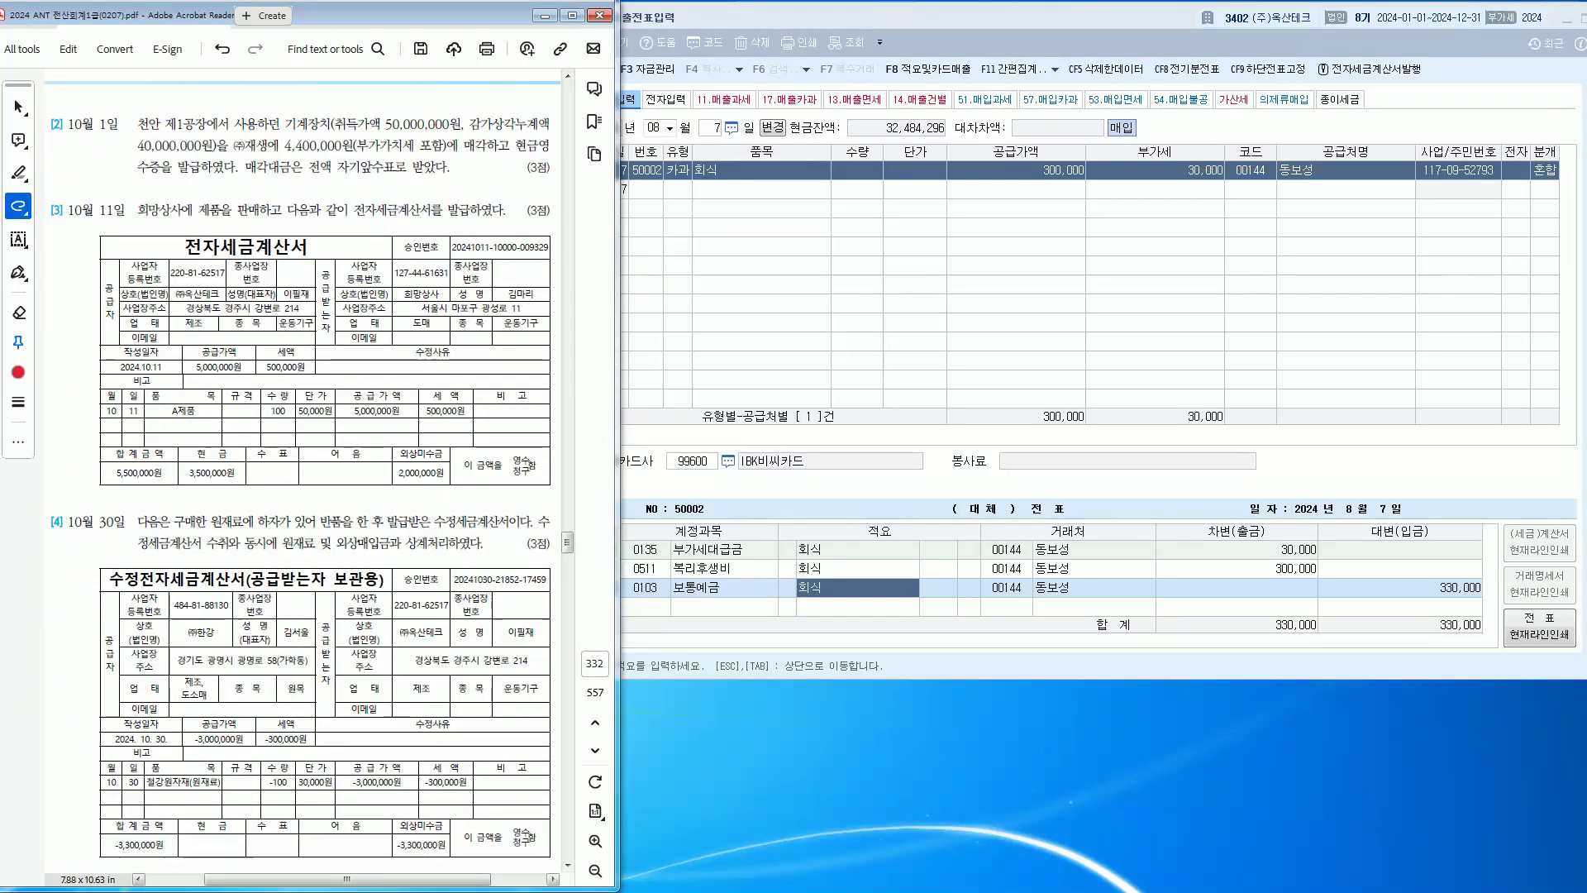
left_click(1544, 170)
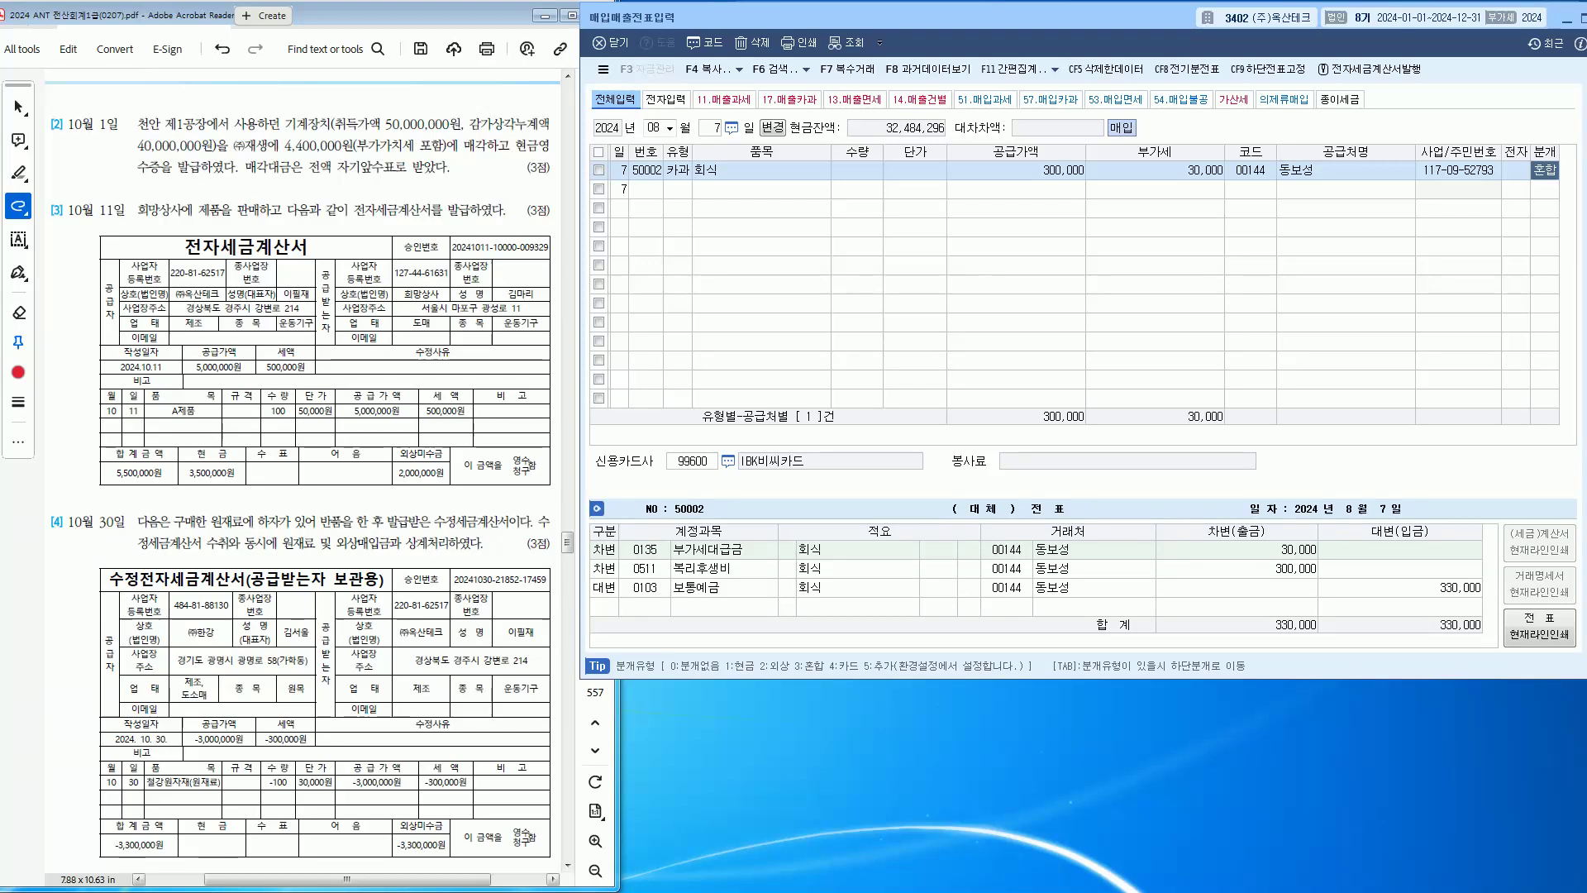
Step: Underline the 제1공장 machine disposal terms in exam PDF transaction [2], including 50,000,000원, 40,000,000원, 4,400,000원, 현금영수증 and 자기앞수표
left_click(152, 133)
left_click_drag(152, 133, 548, 130)
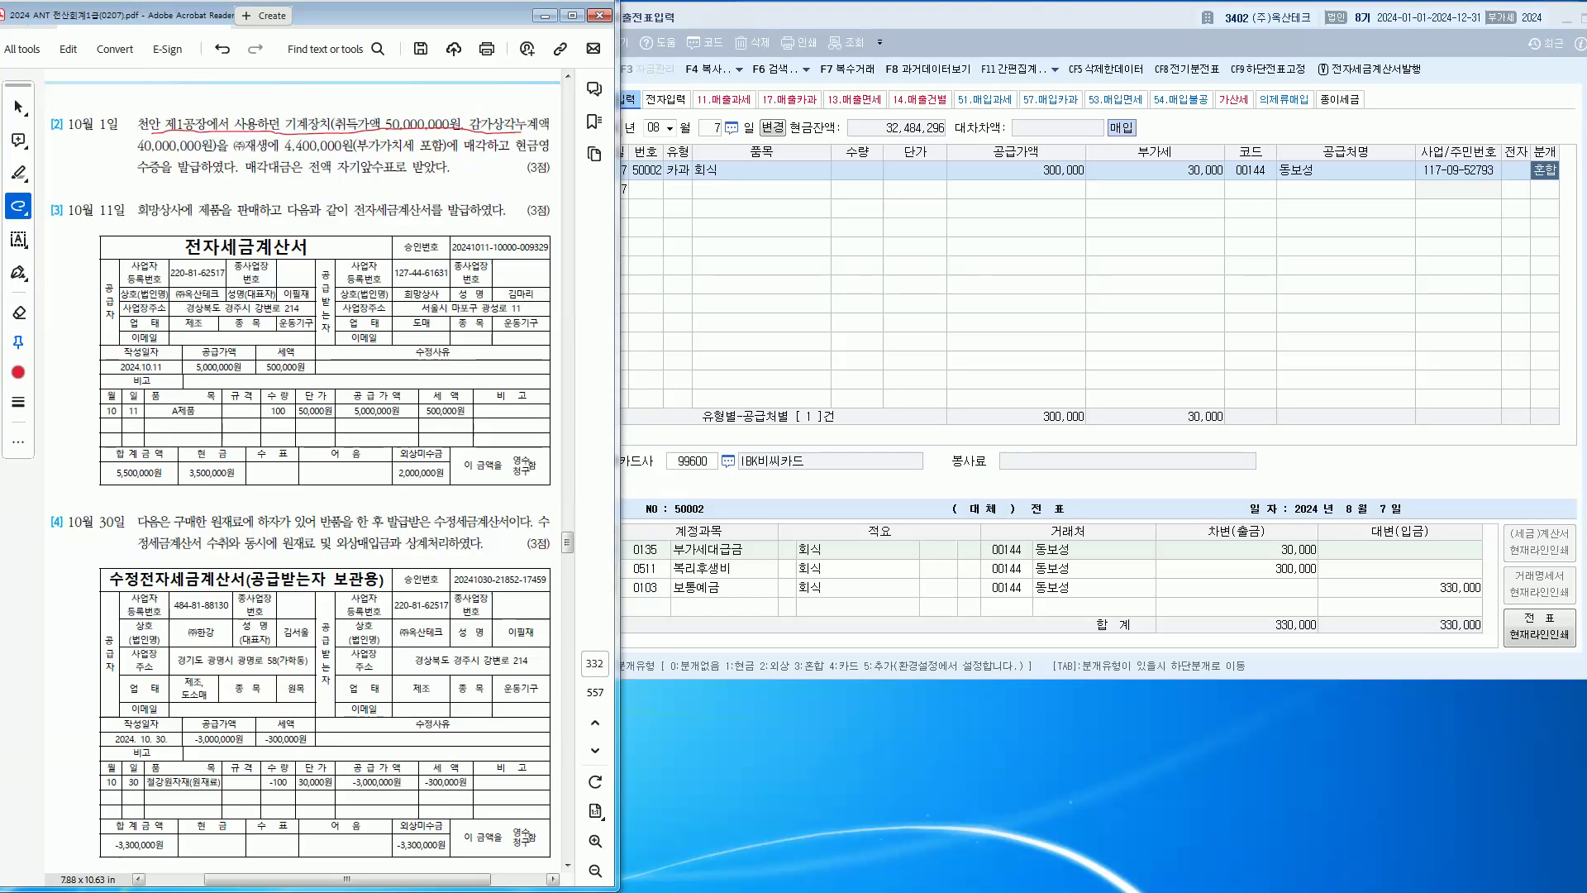
left_click_drag(128, 152, 443, 152)
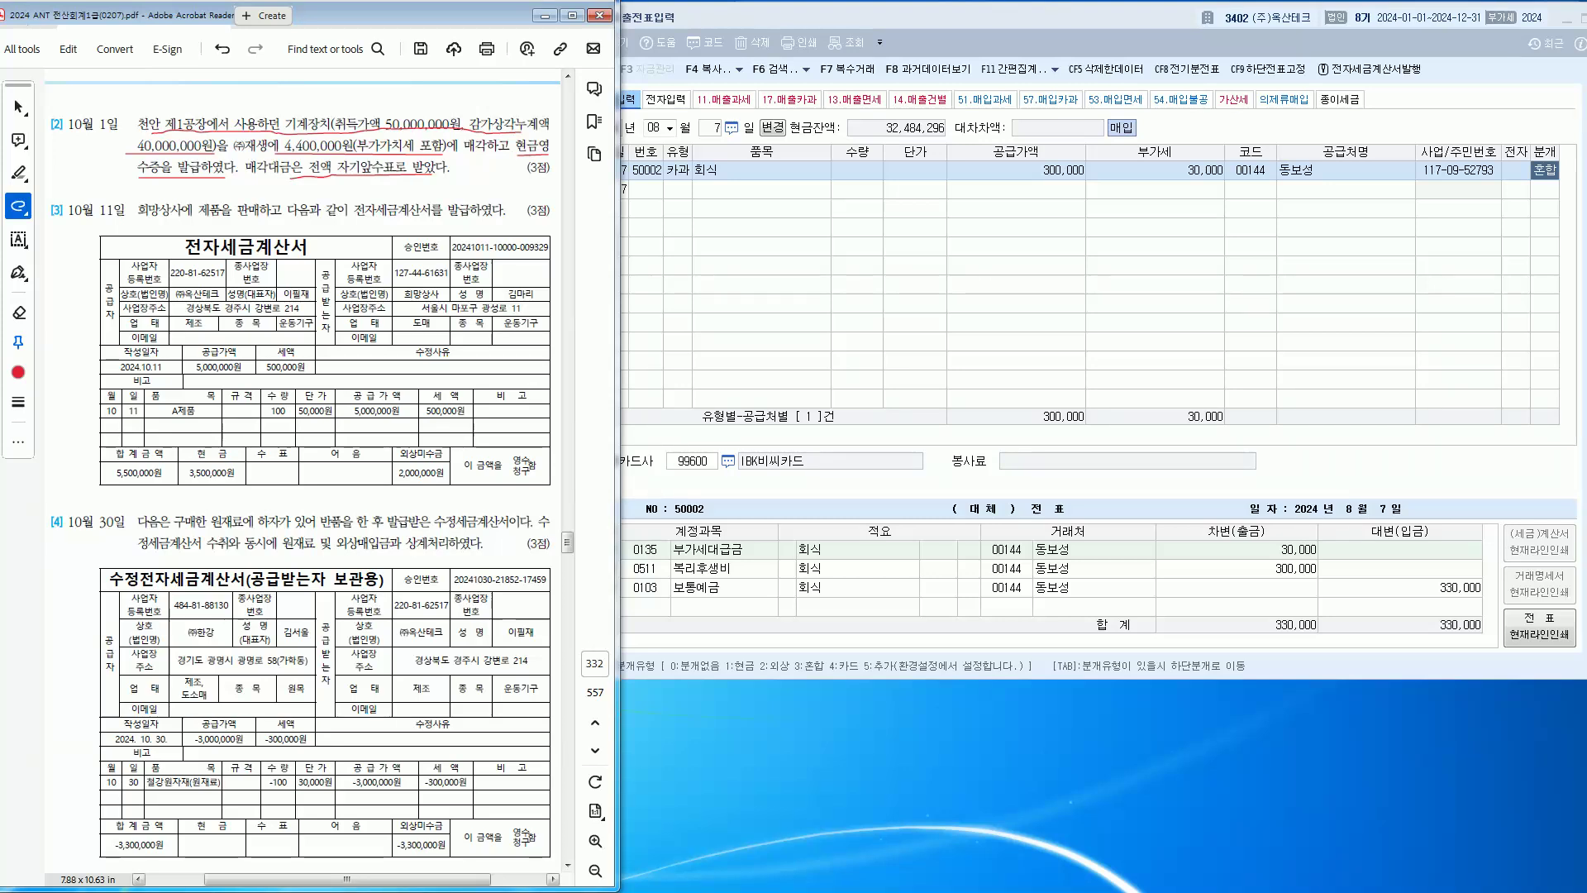
Step: Switch to 매입매출전표입력 and start an entry dated October 1 with VAT type 22 (현과)
key("alt+Tab")
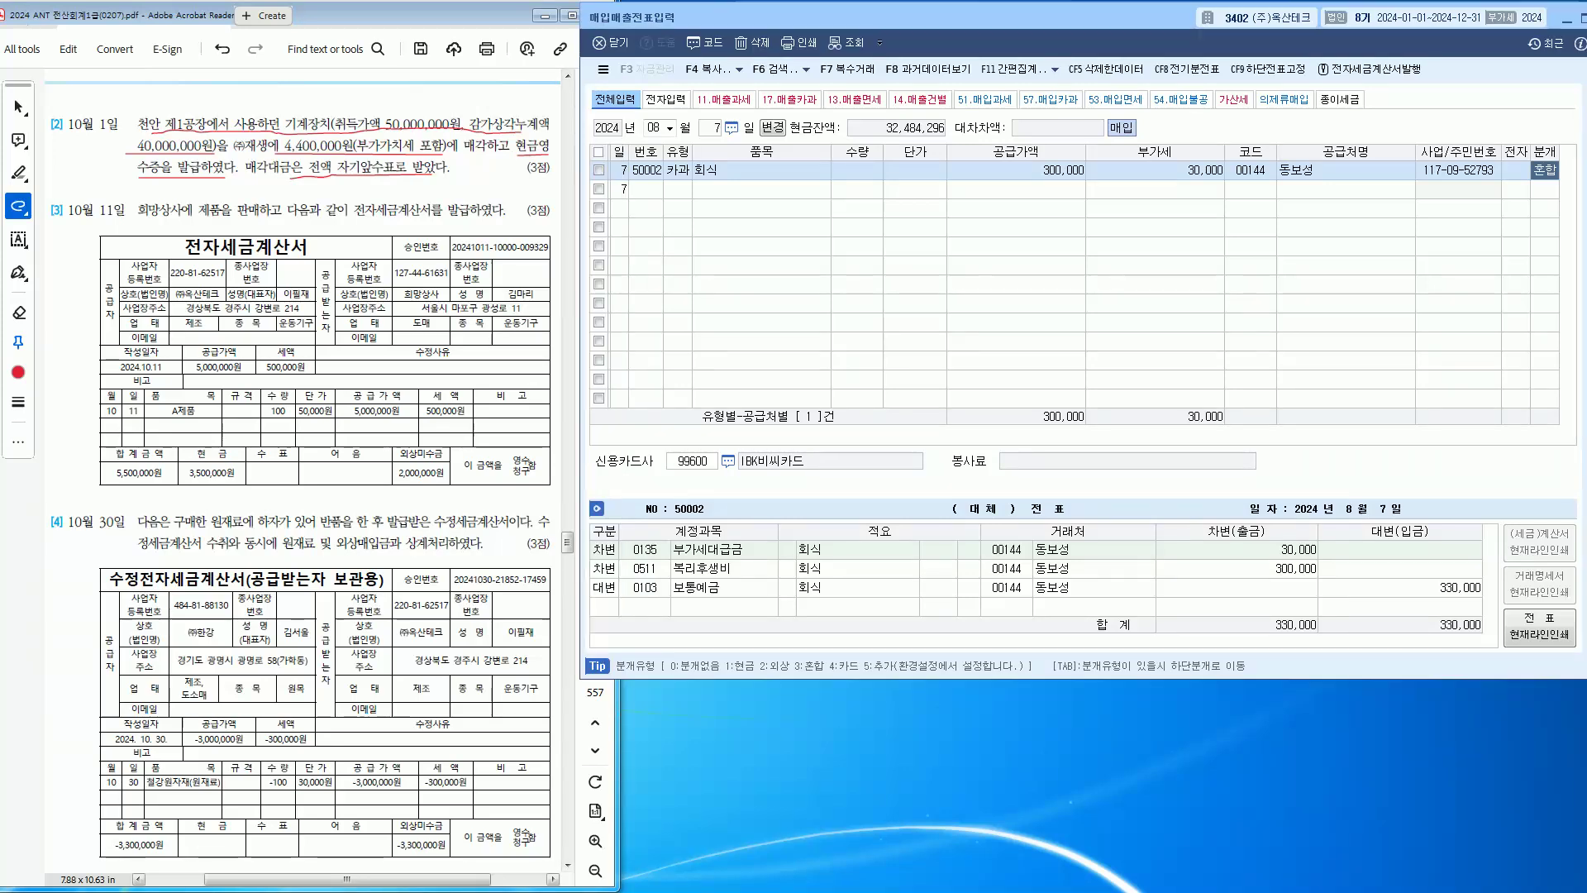
left_click(654, 128)
type("10")
type("1")
key("Return")
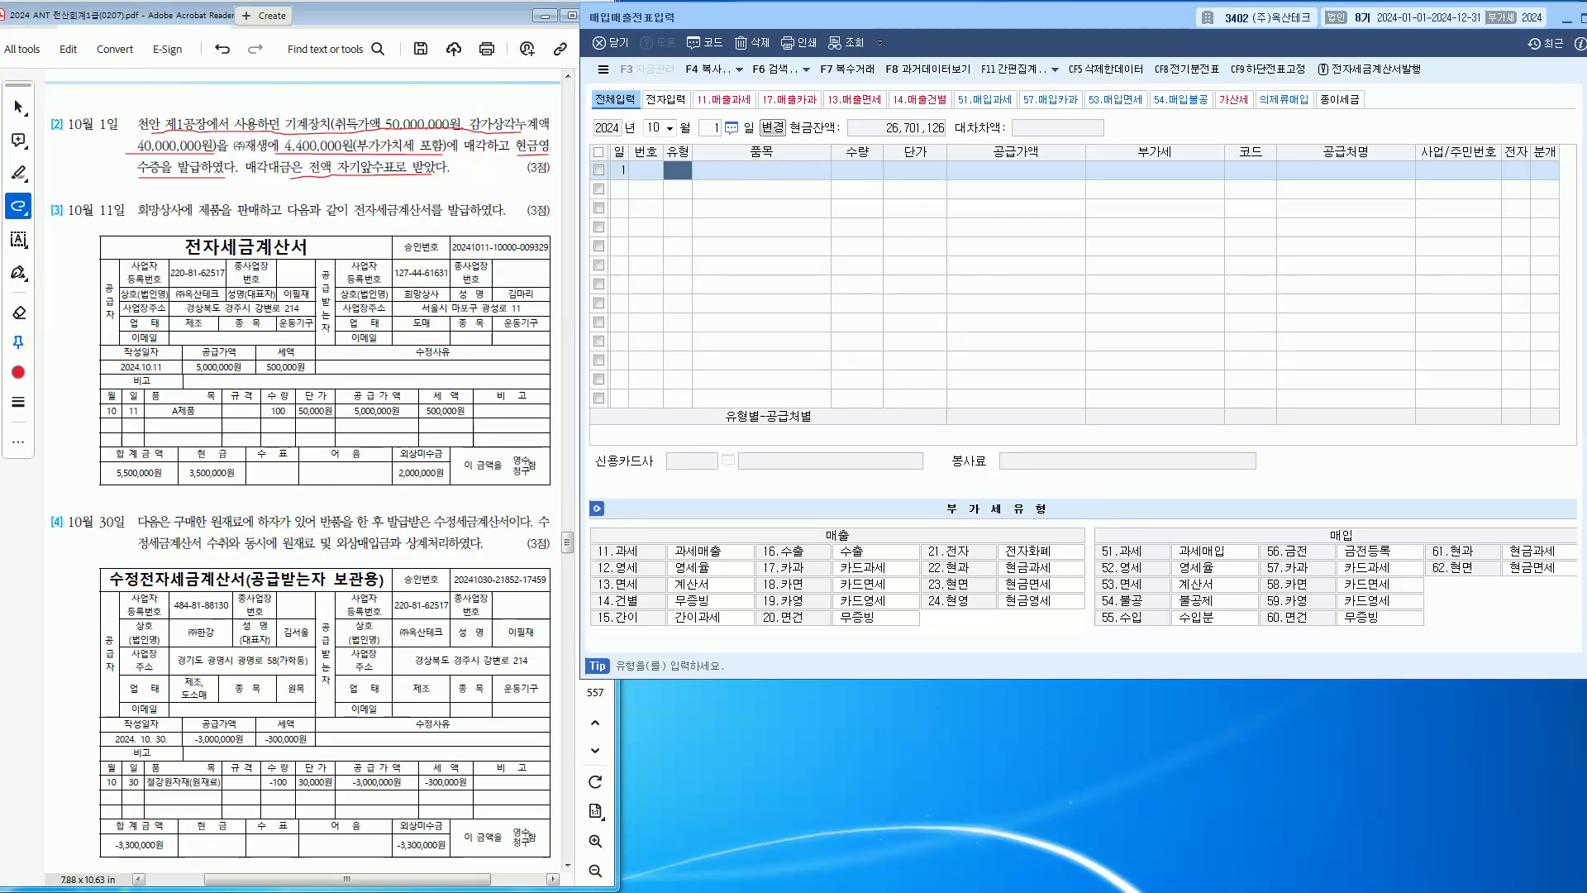
type("22")
key("Return")
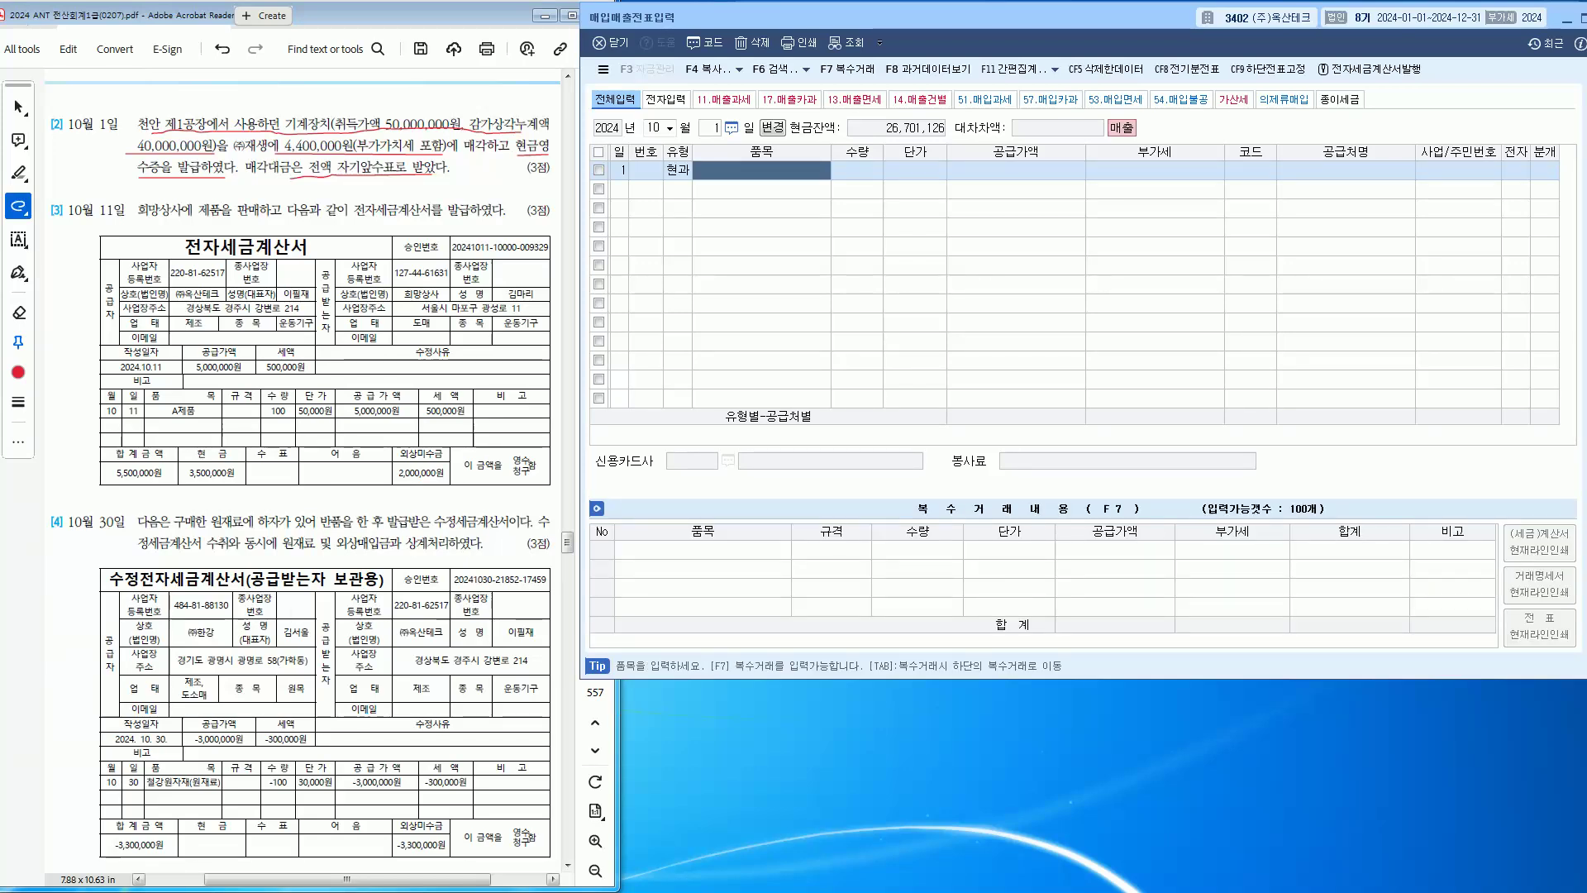
Step: Enter 기계 as the item of the October 1 entry and 4,400,000 as its VAT-inclusive supply amount
type("기계")
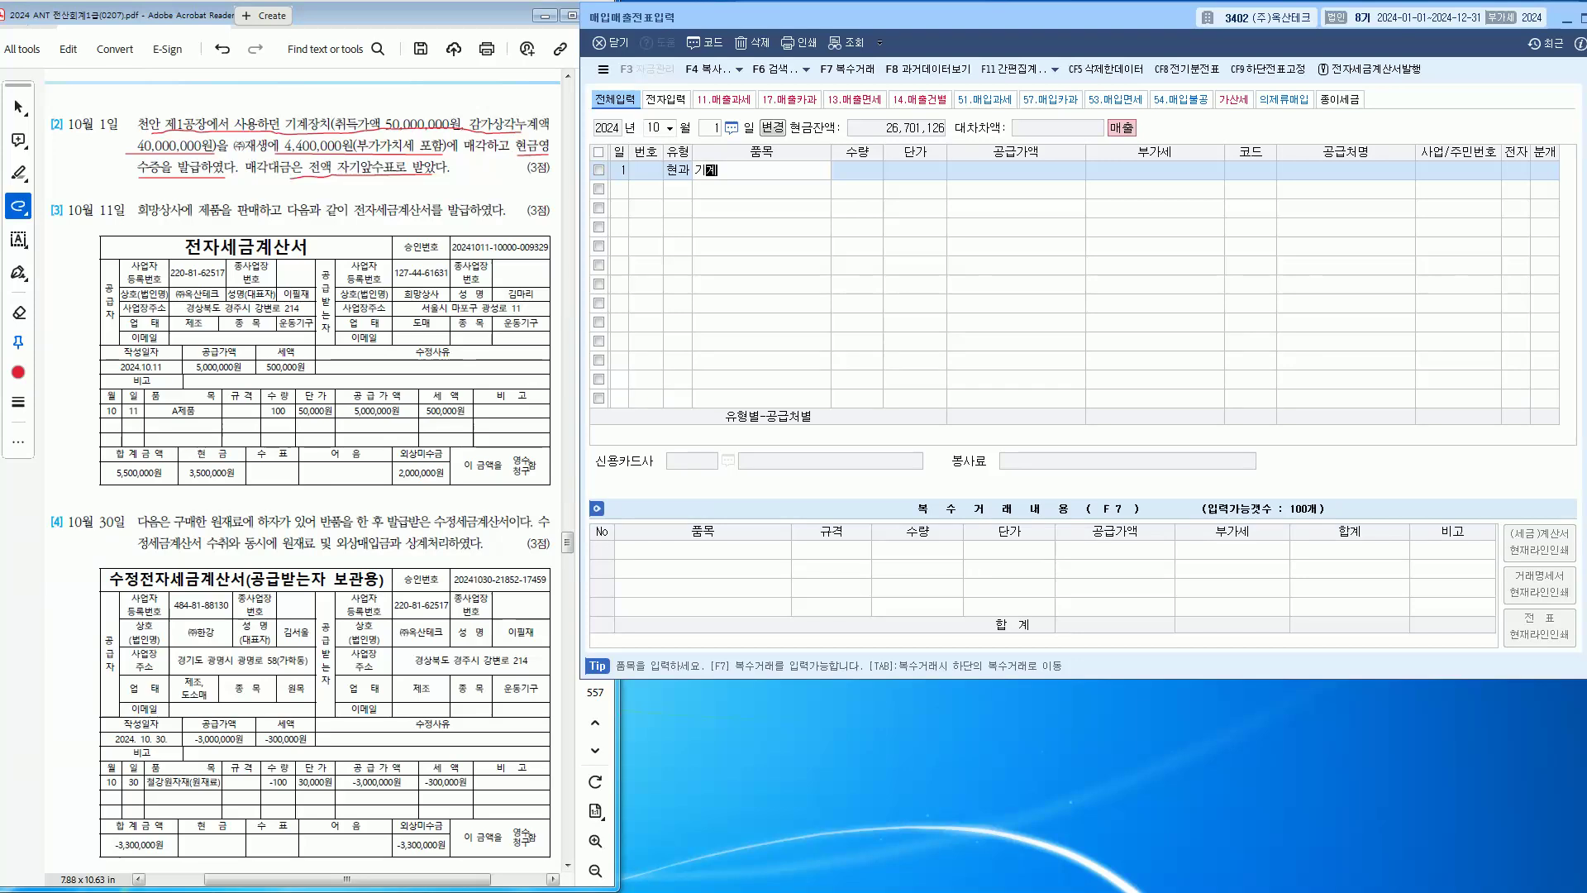
key("Return")
key("Return")
key("Return")
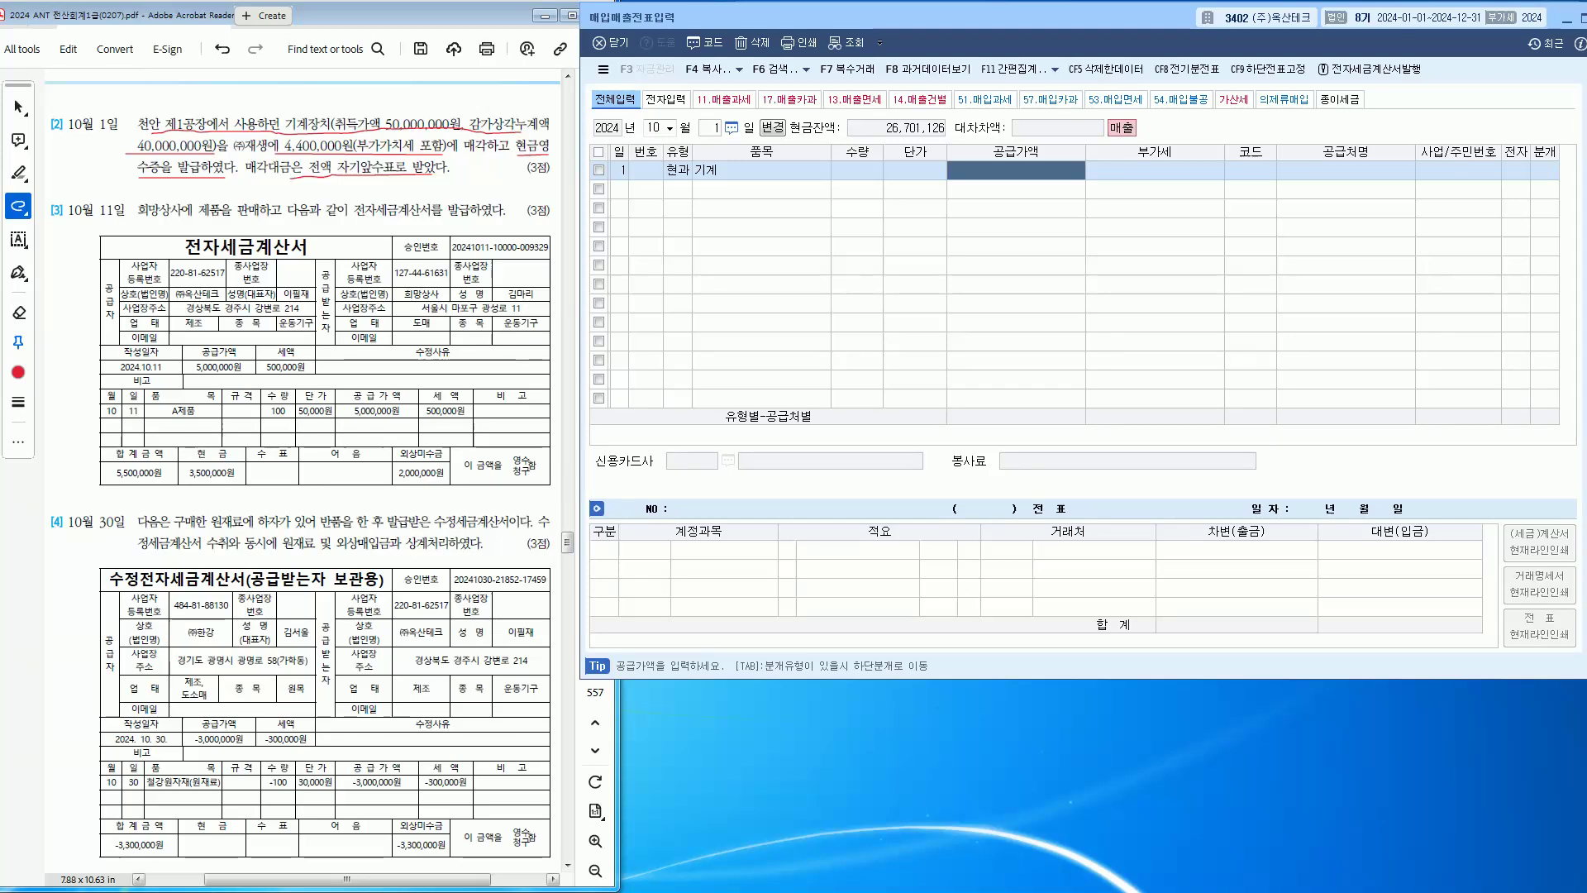
type("4,400,000")
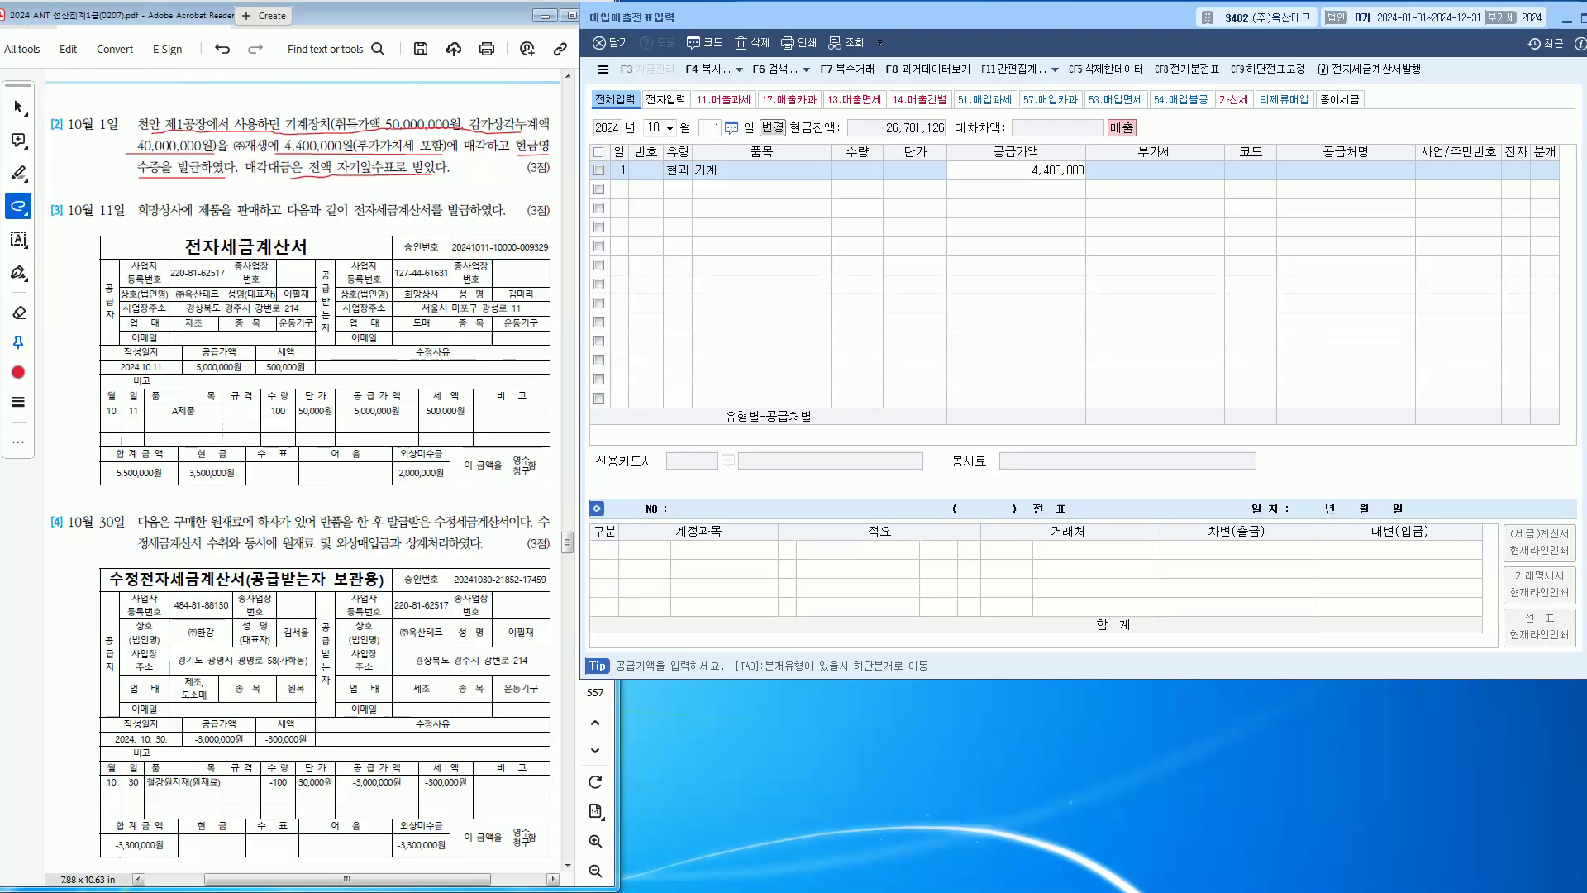
key("Return")
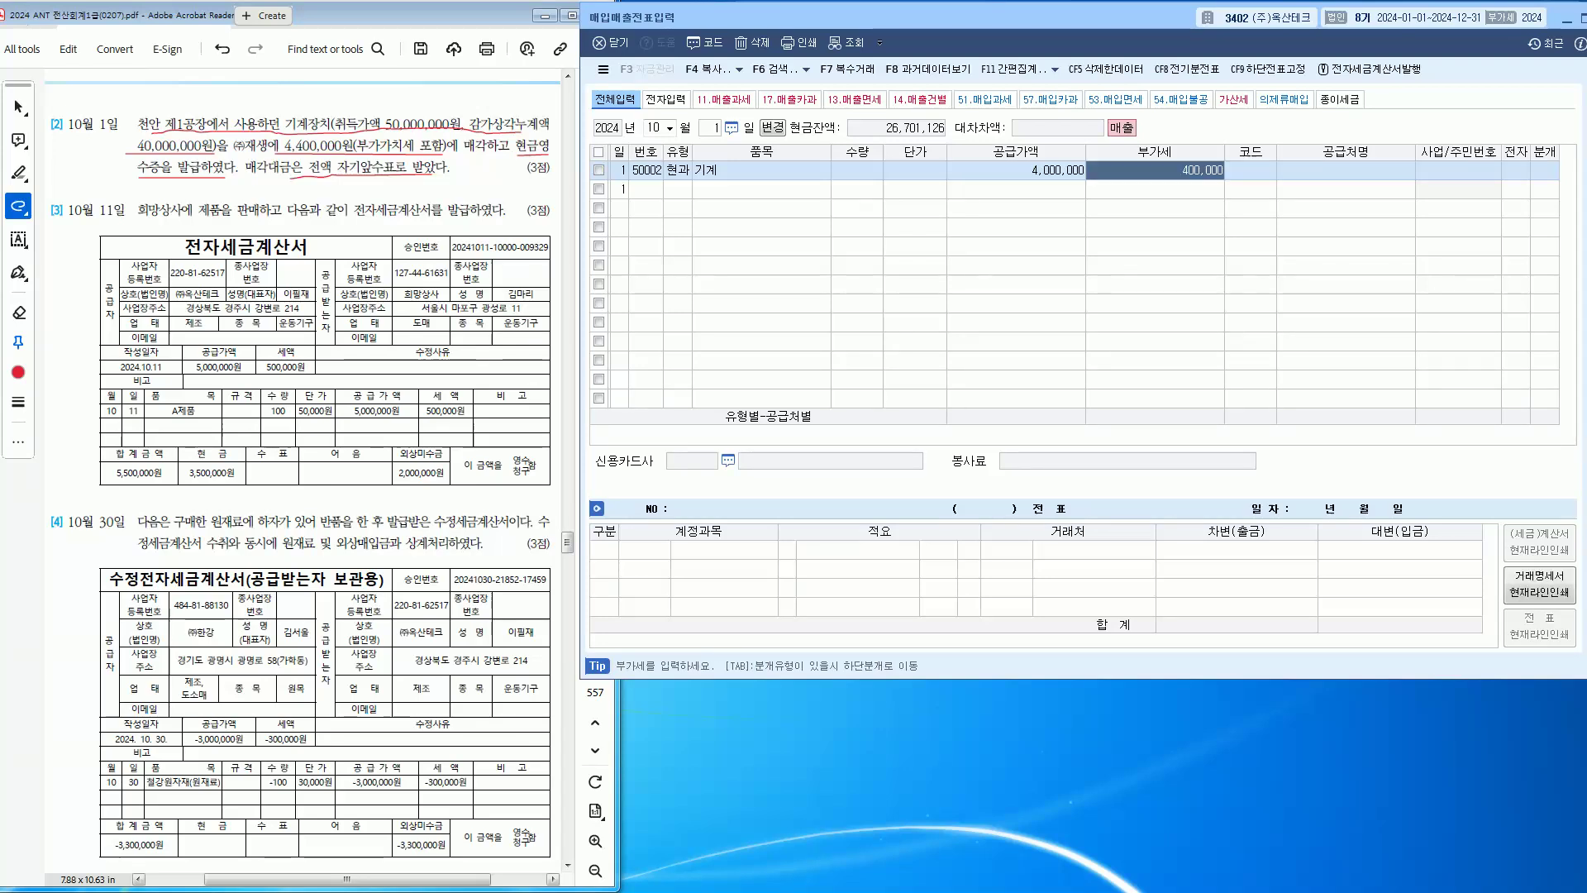
key("Return")
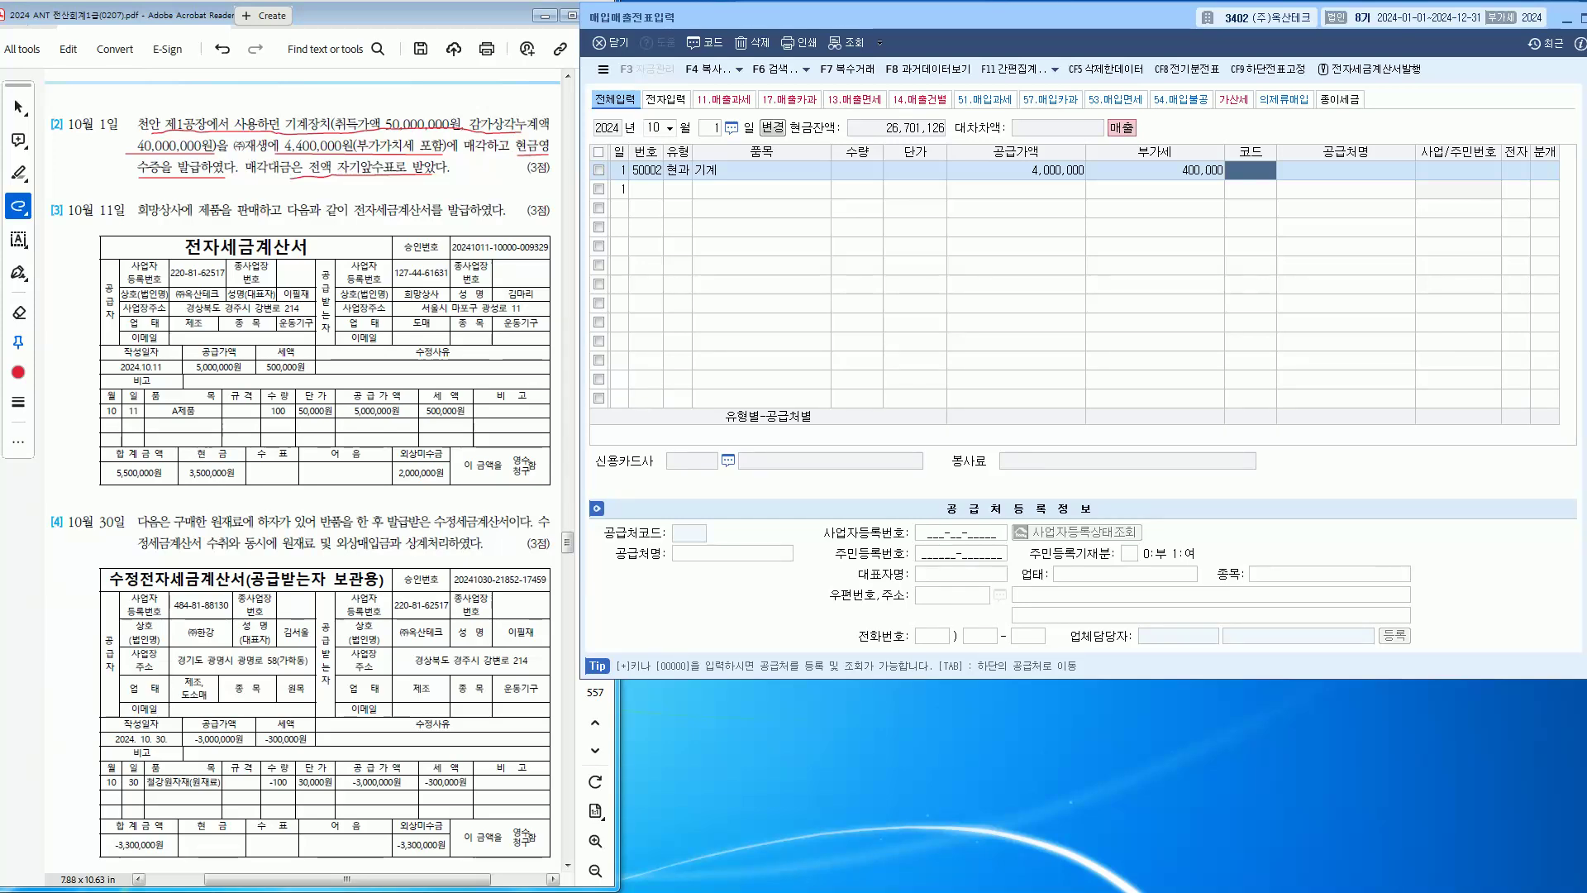
Step: Assign (주)재생 as the trading partner of the 기계 entry
type("재생")
key("Return")
key("Return")
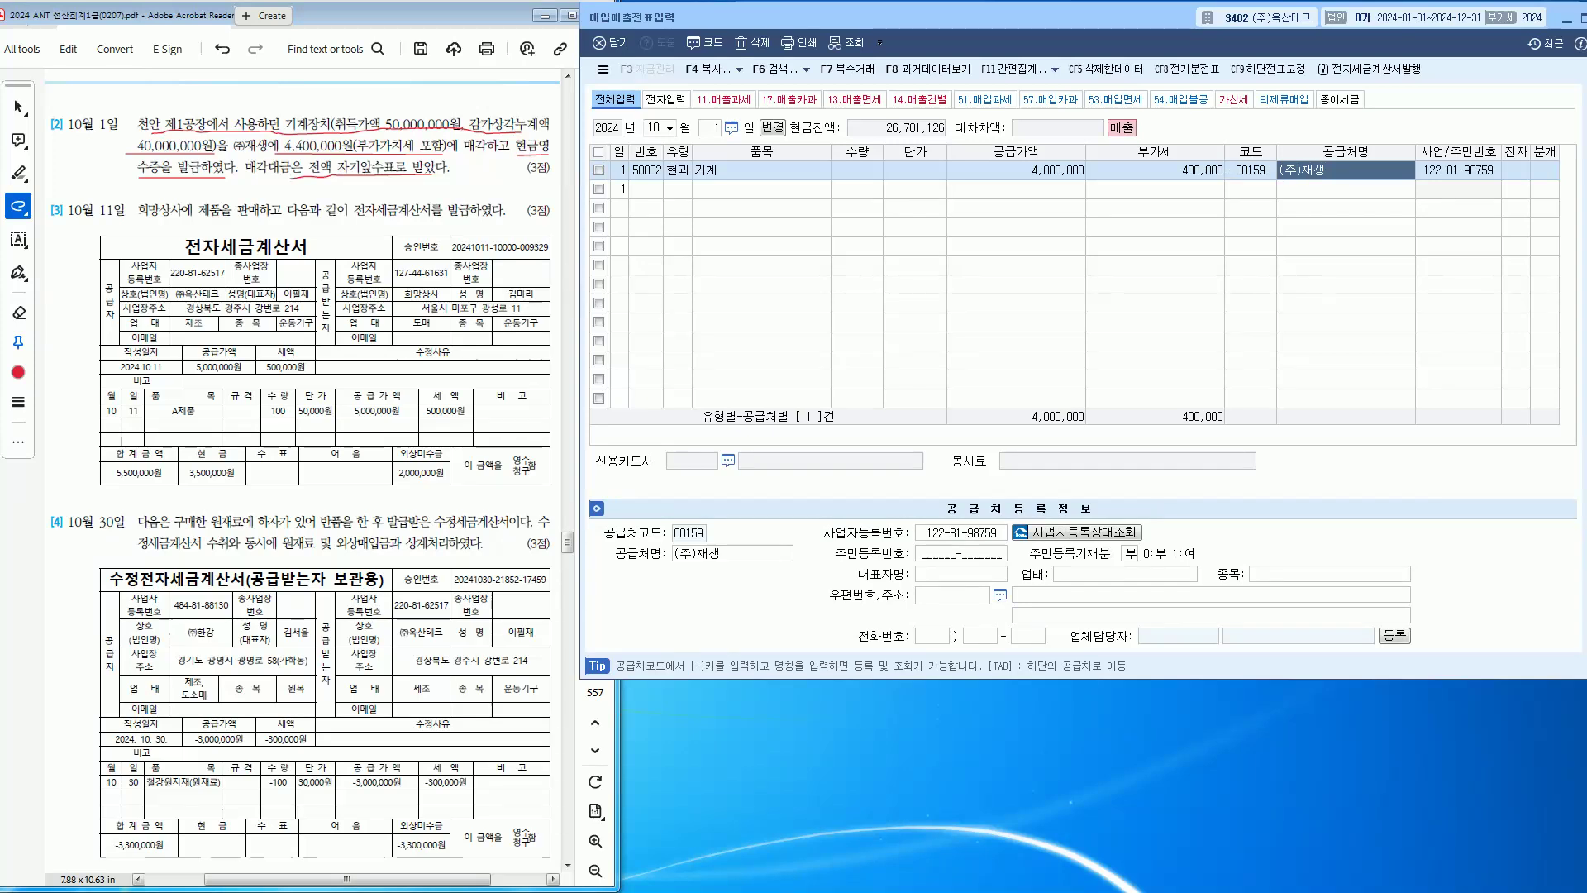
key("Return")
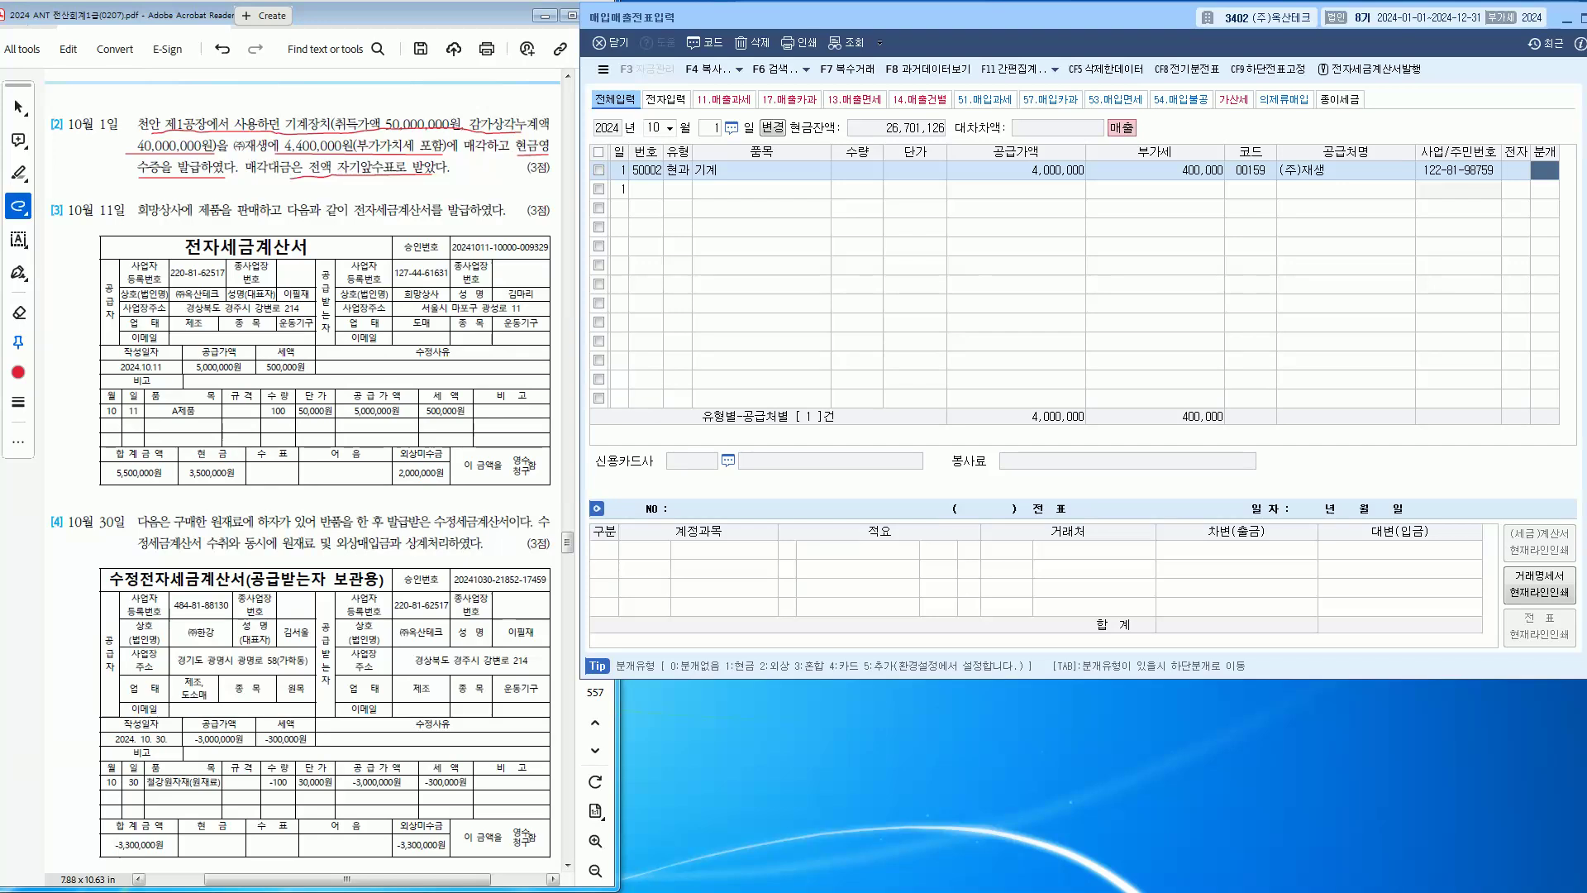
Step: Set the journal type to 3 (혼합) and change the 제품매출 credit line to 0206 기계장치 with the amount 50,000,000
type("3")
key("Return")
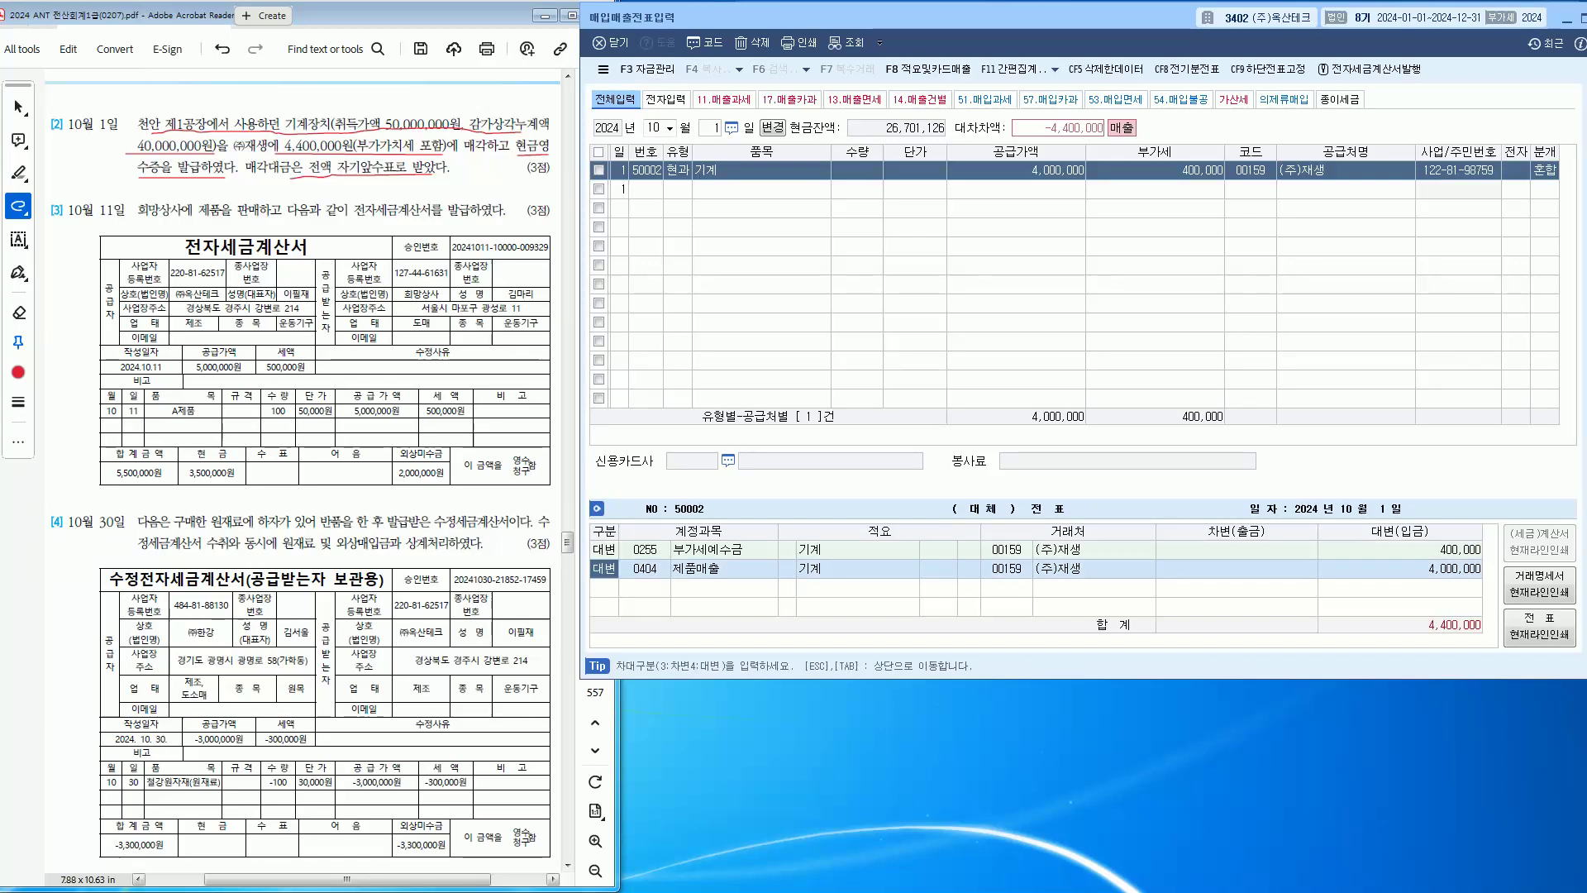
key("Return")
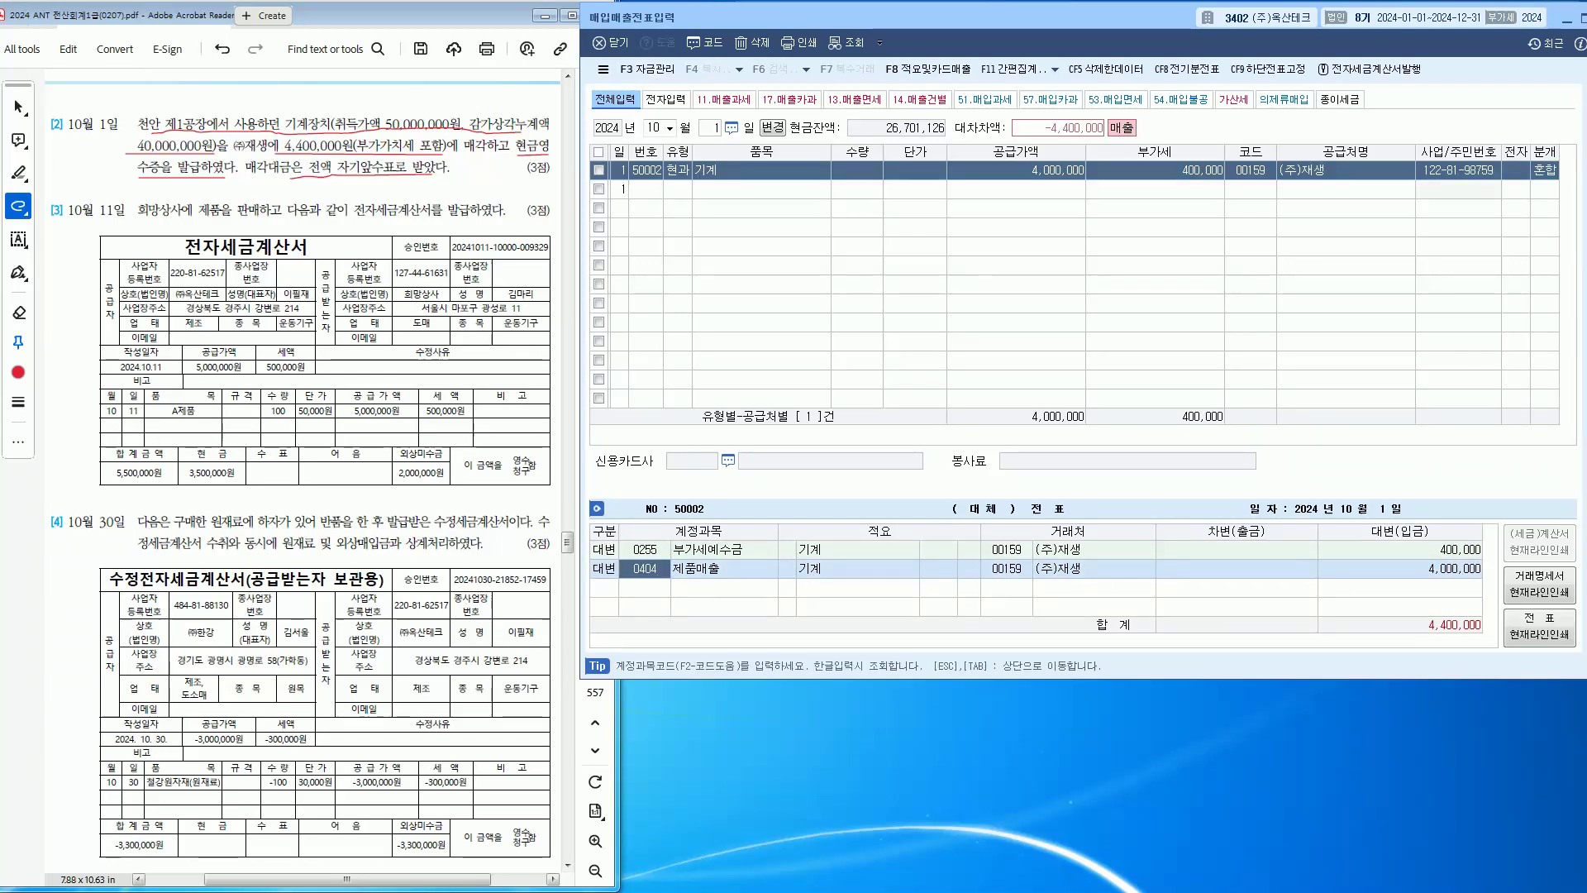
type("기계")
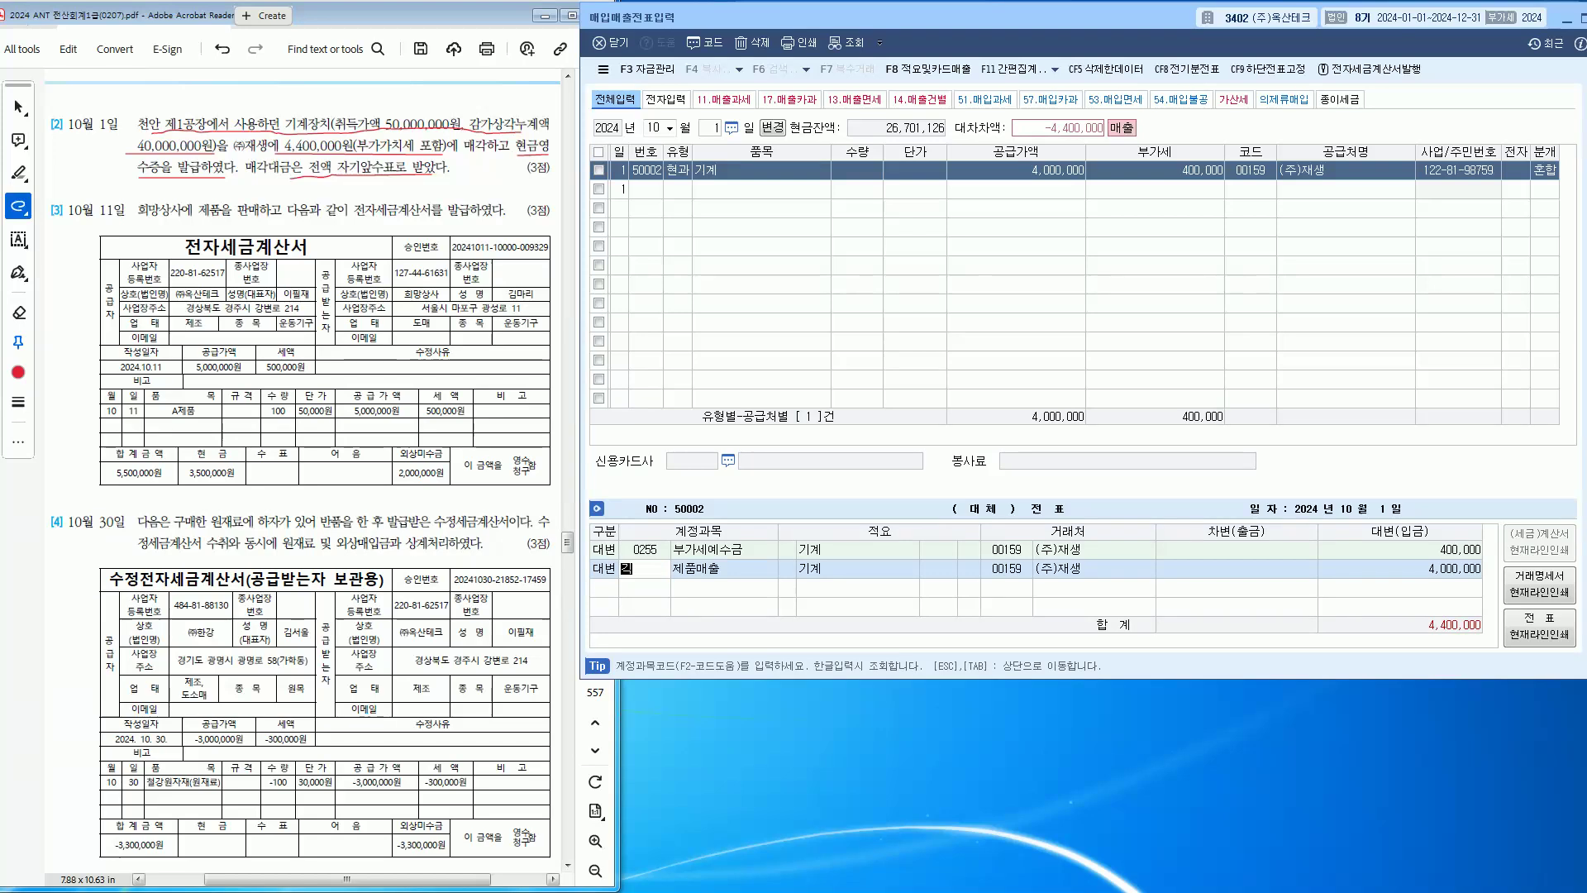
key("Return")
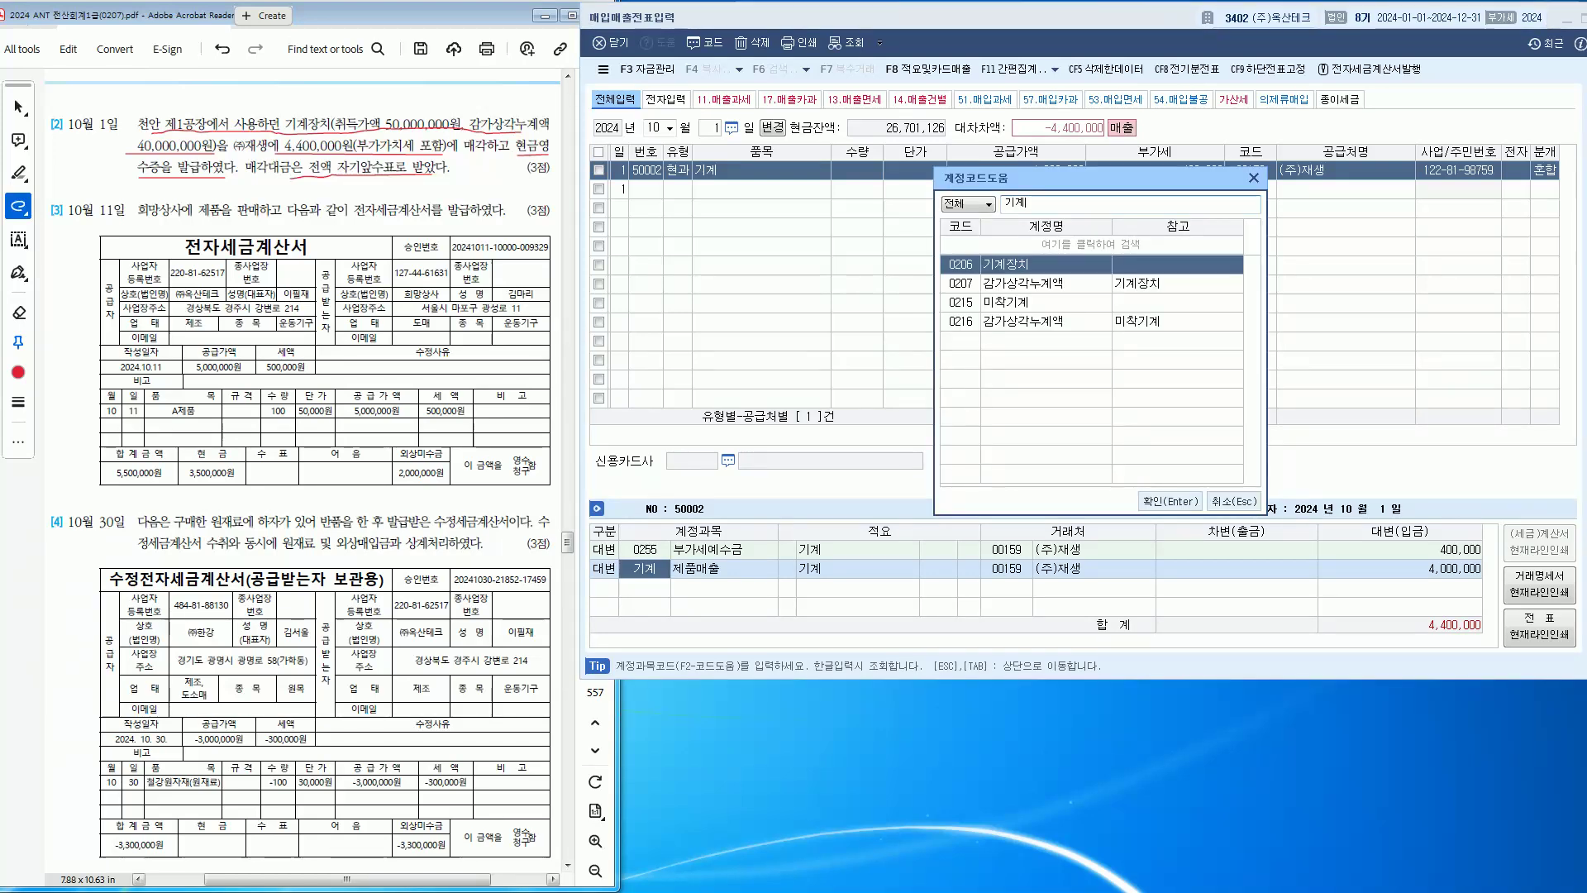
key("Return")
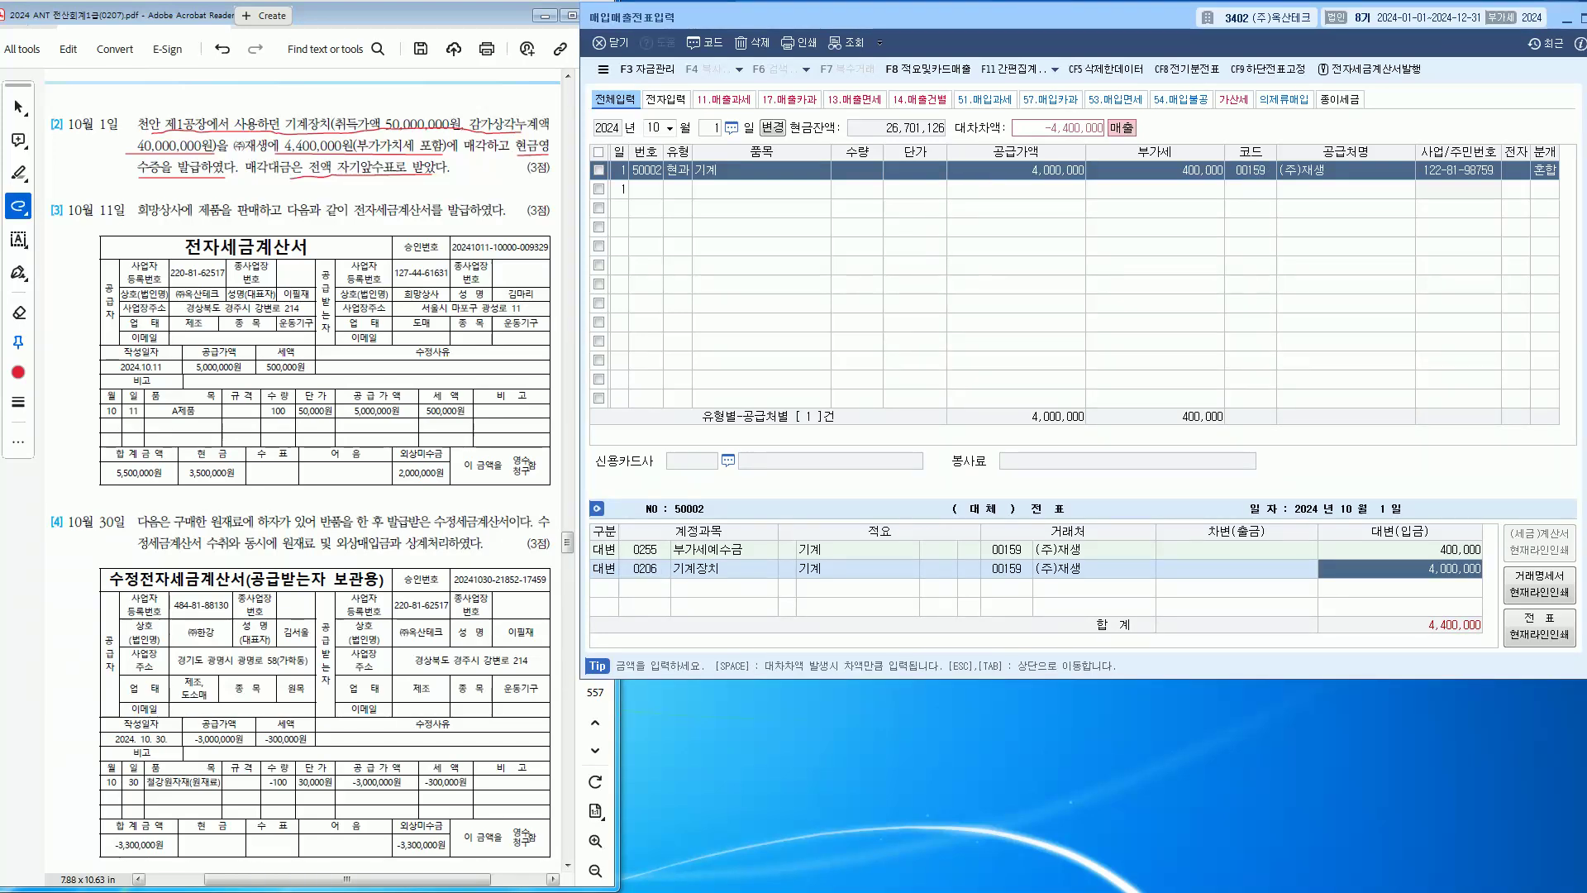
type("50000000")
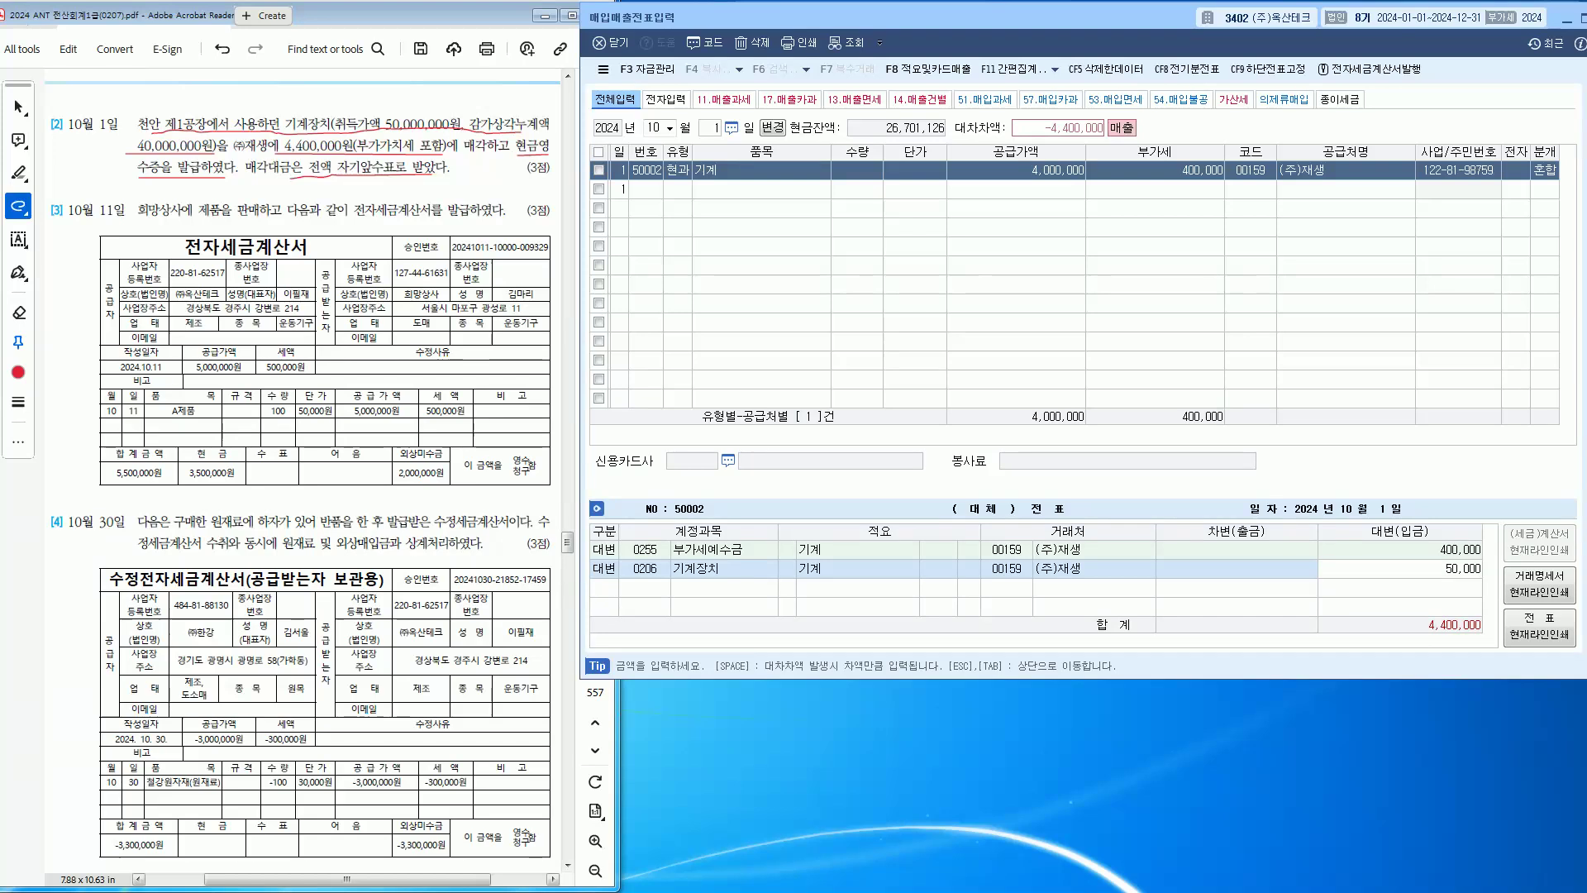
key("Return")
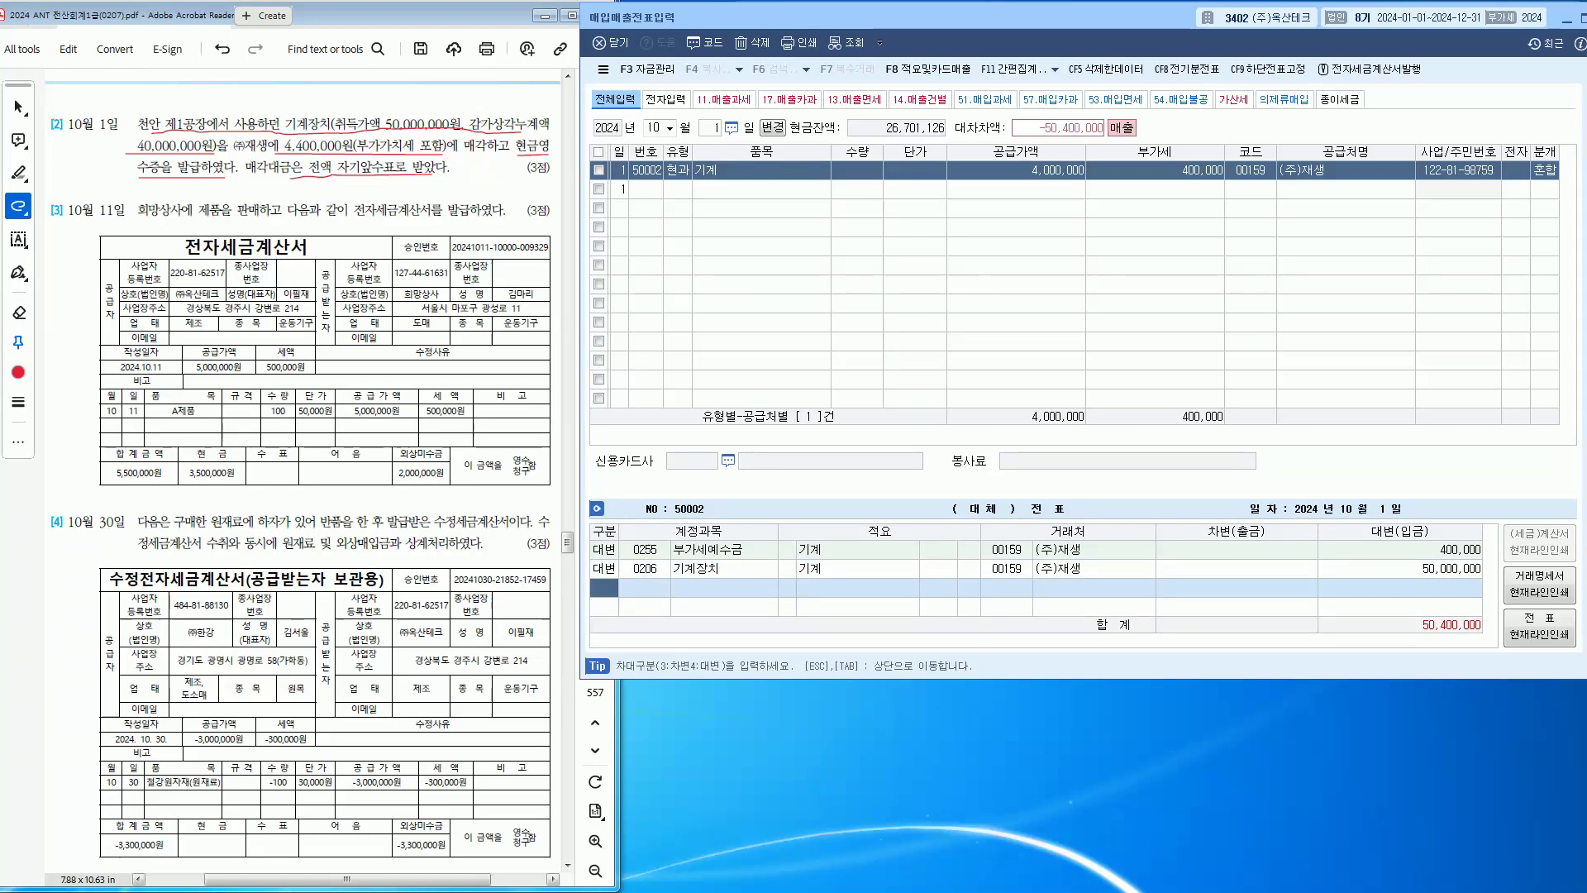
Step: Add a debit line for account 207 감가상각누계액 with the amount 40,000,000
type("3")
key("Return")
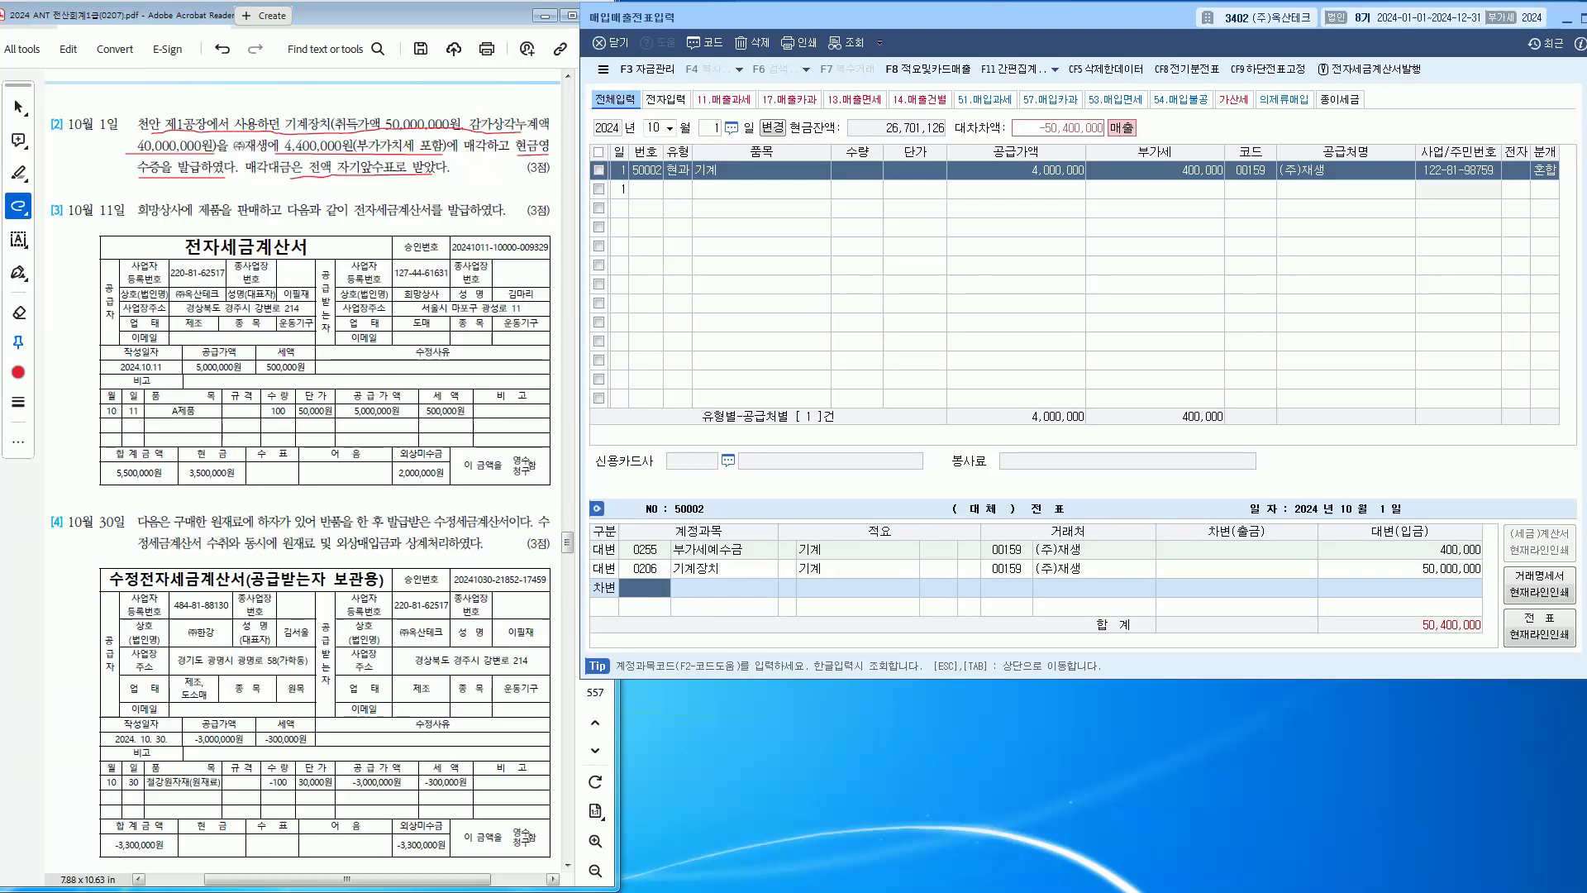
type("207")
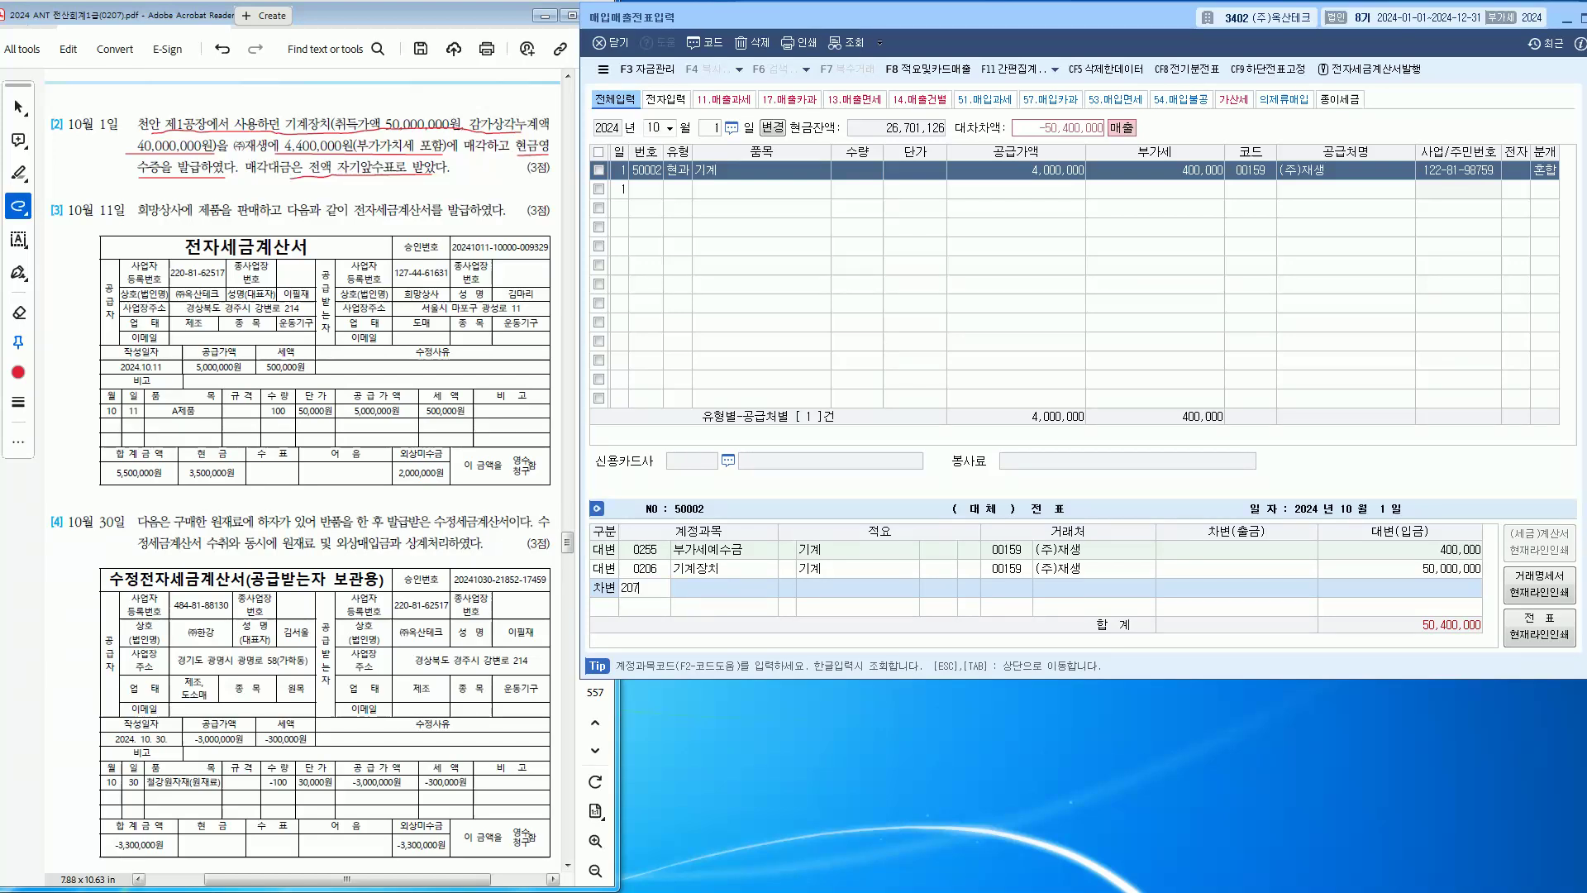
key("Return")
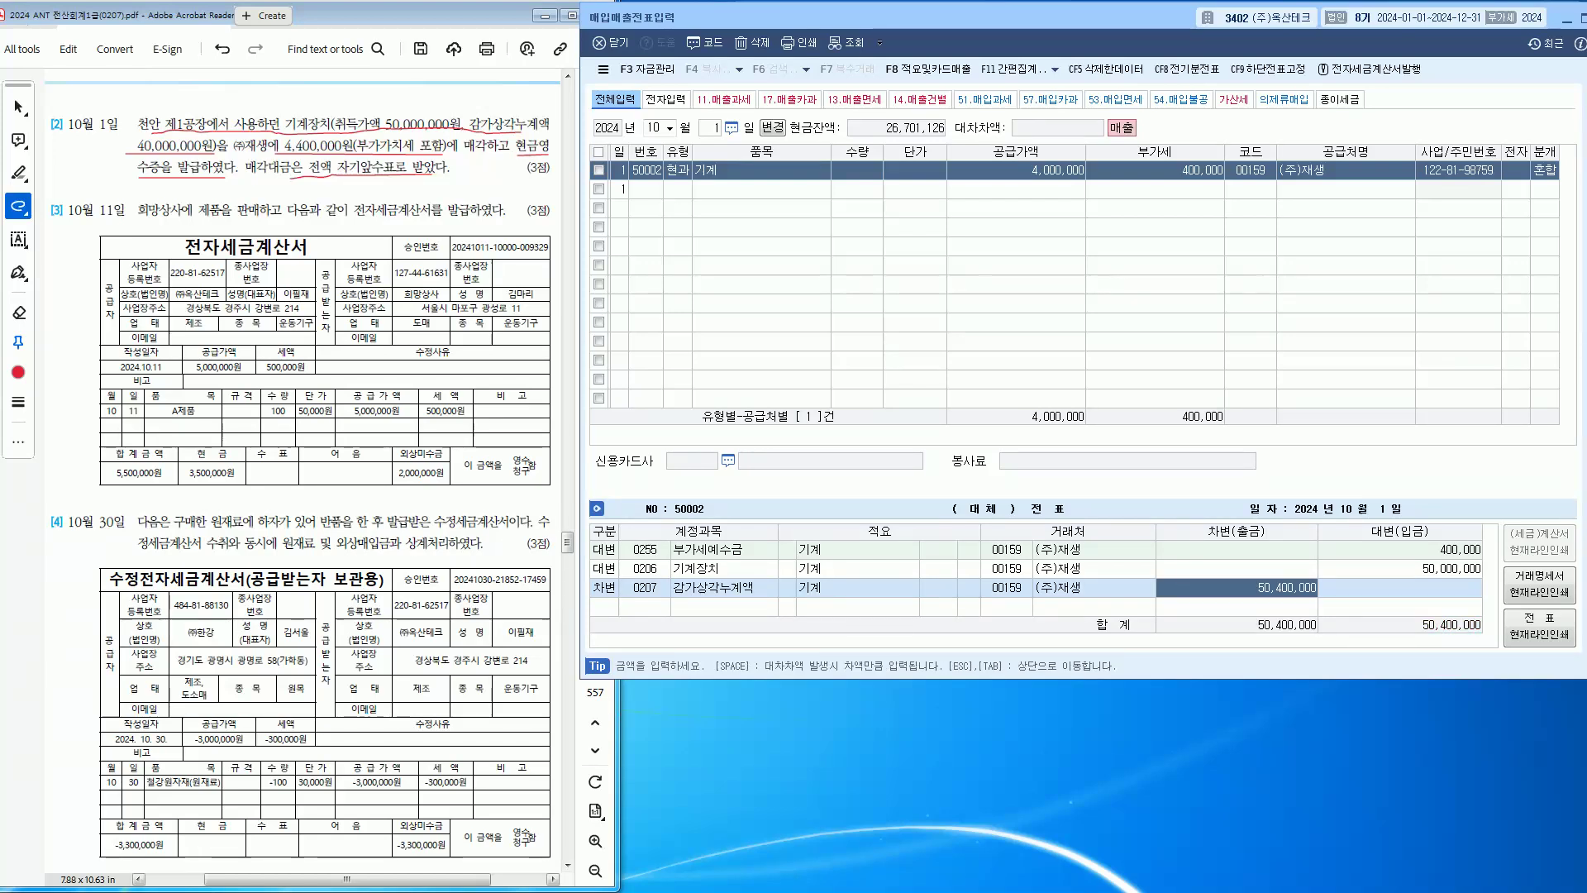
type("40000000")
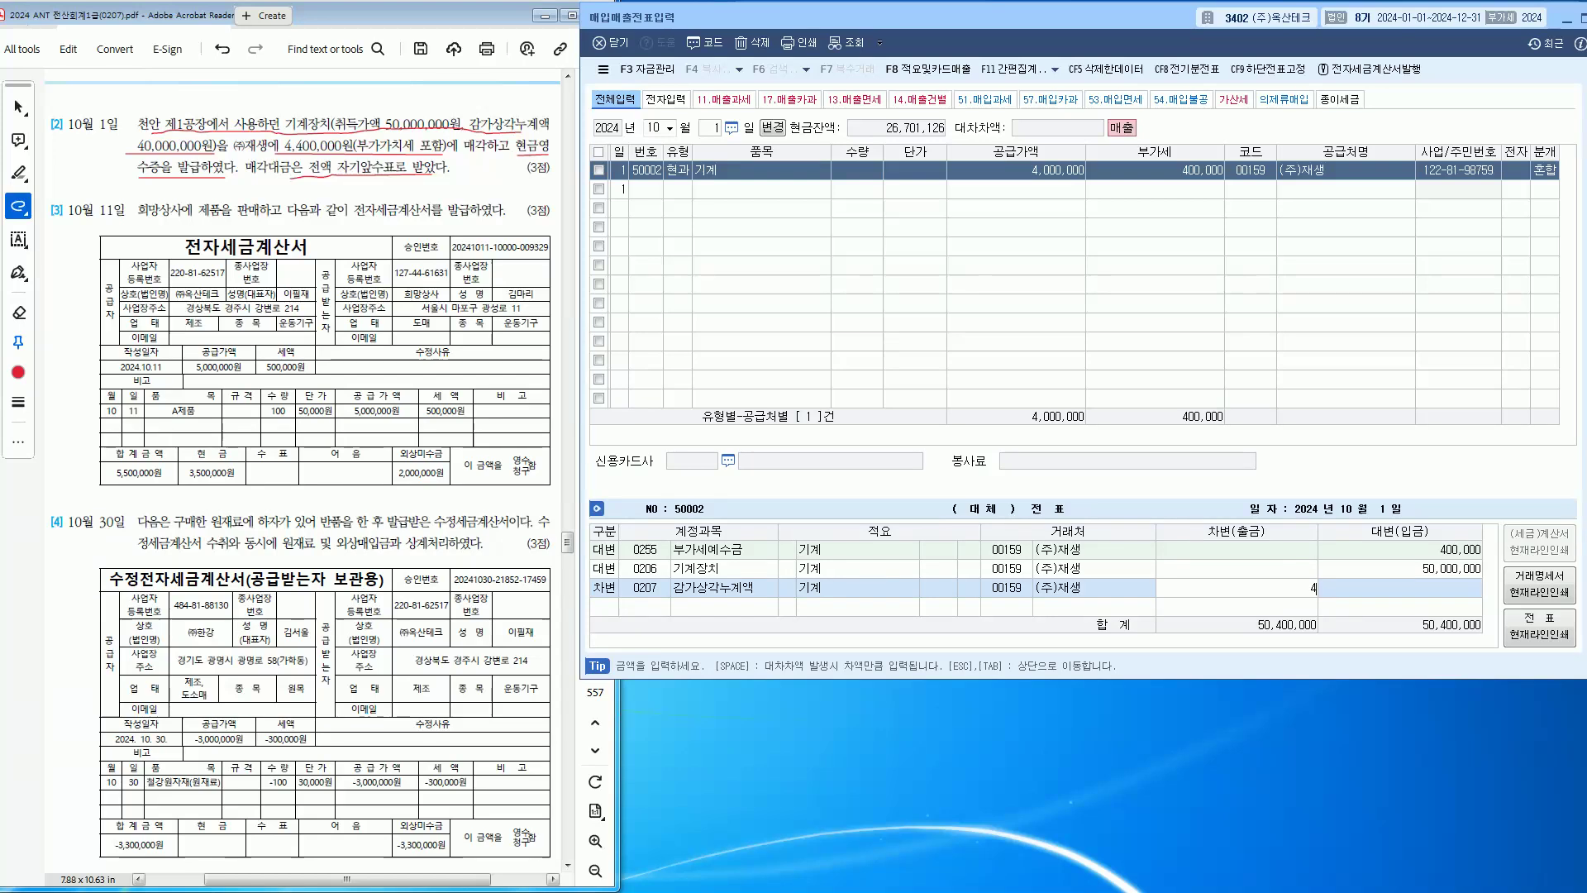
key("Return")
Step: Add a debit line for account 101 현금 with the amount 4,400,000
type("3")
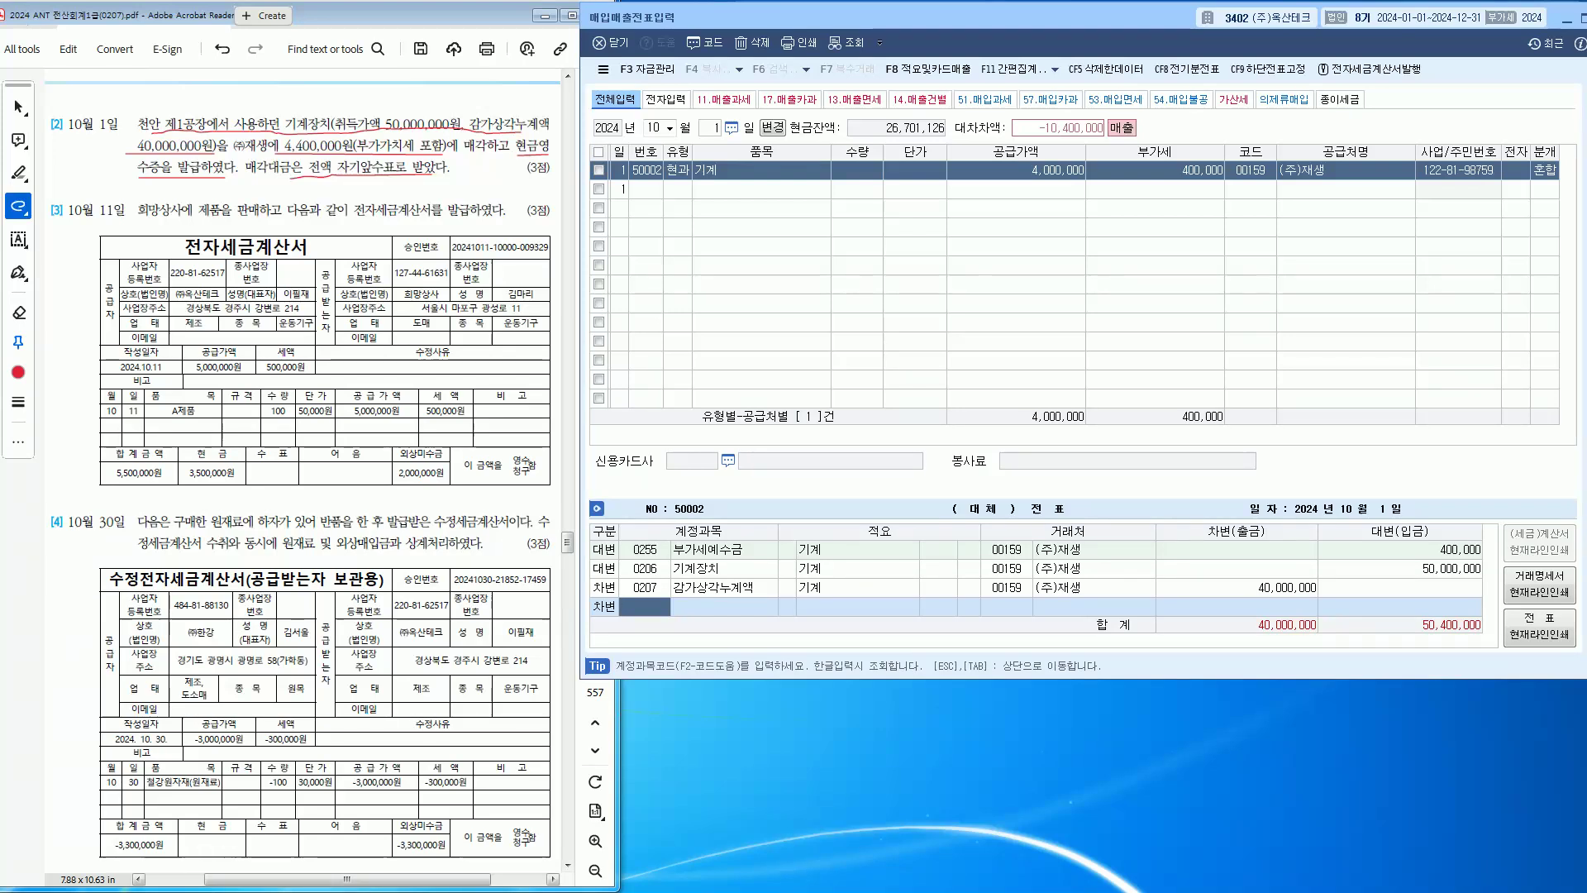
type("101")
key("Return")
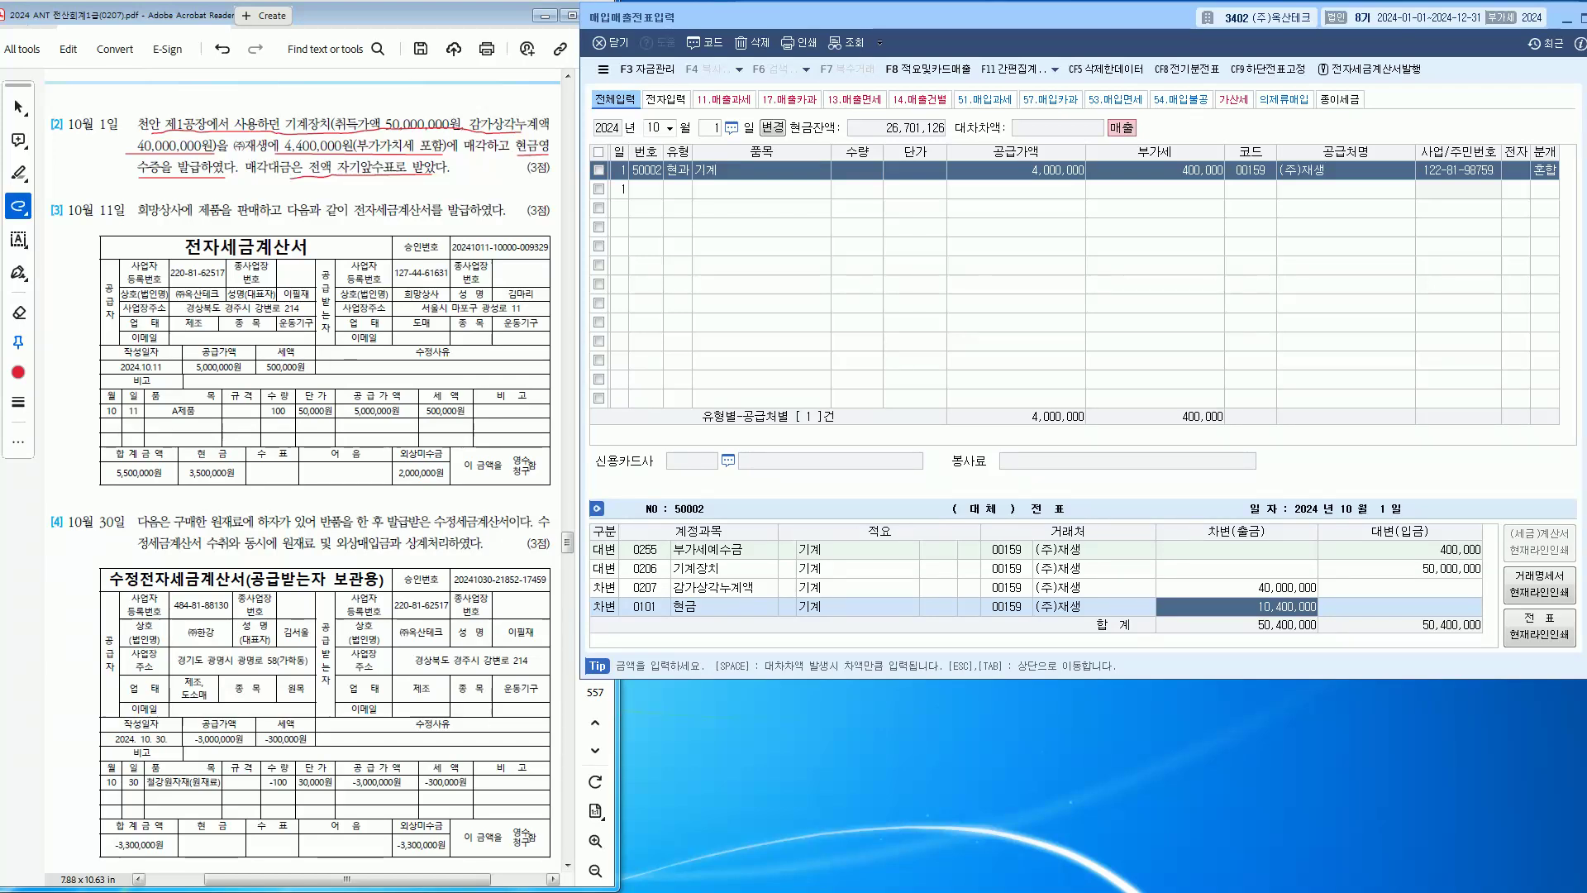
key("Escape")
key("Return")
key("Left")
key("Return")
key("Left")
key("Return")
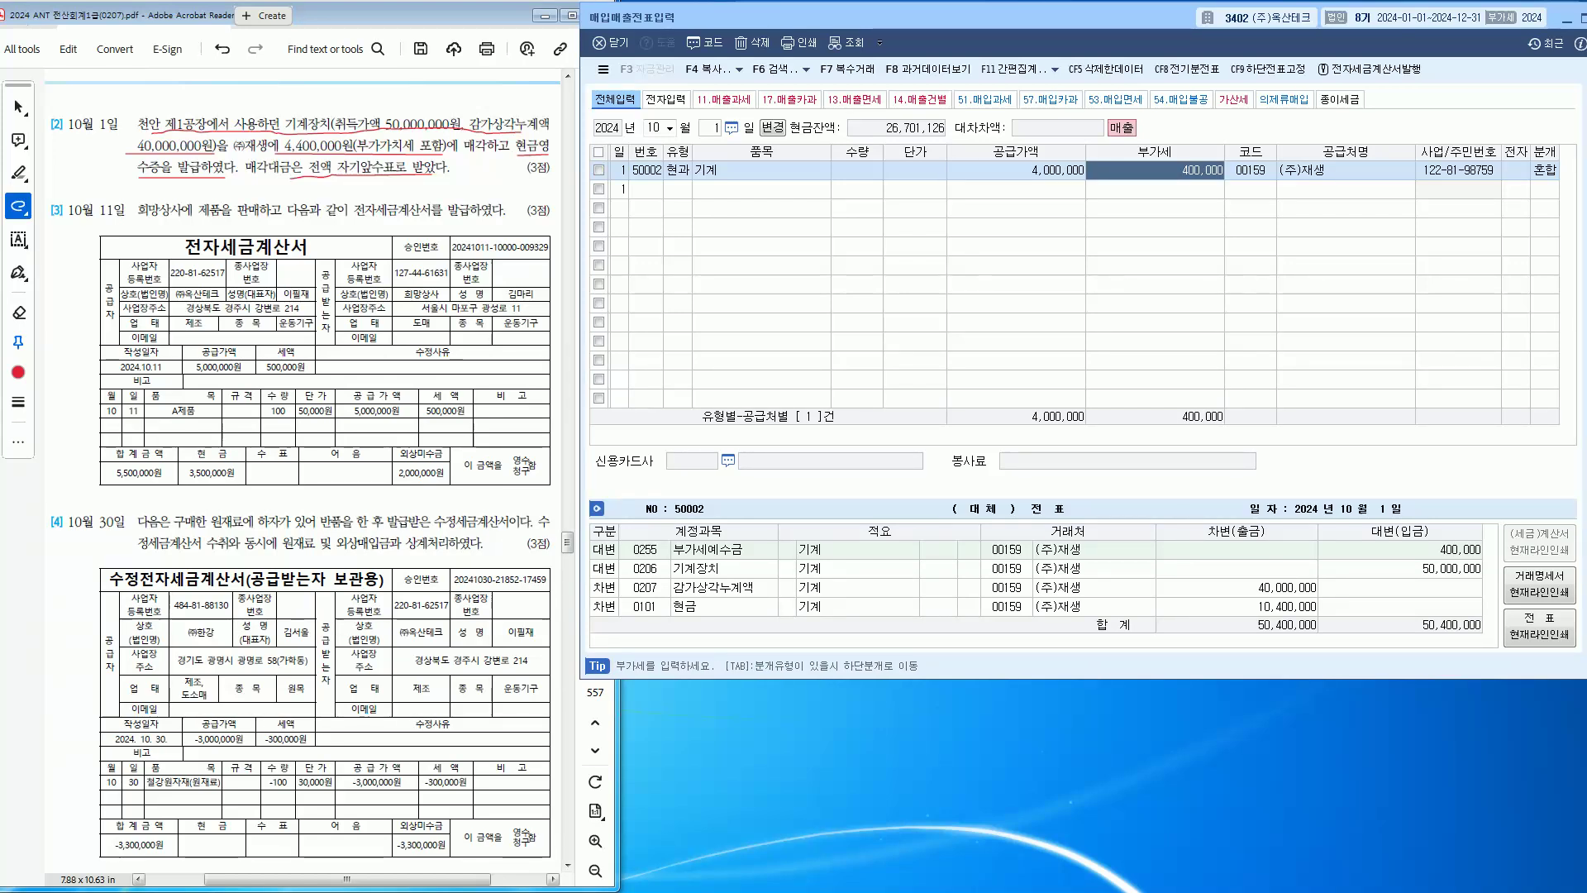
key("Tab")
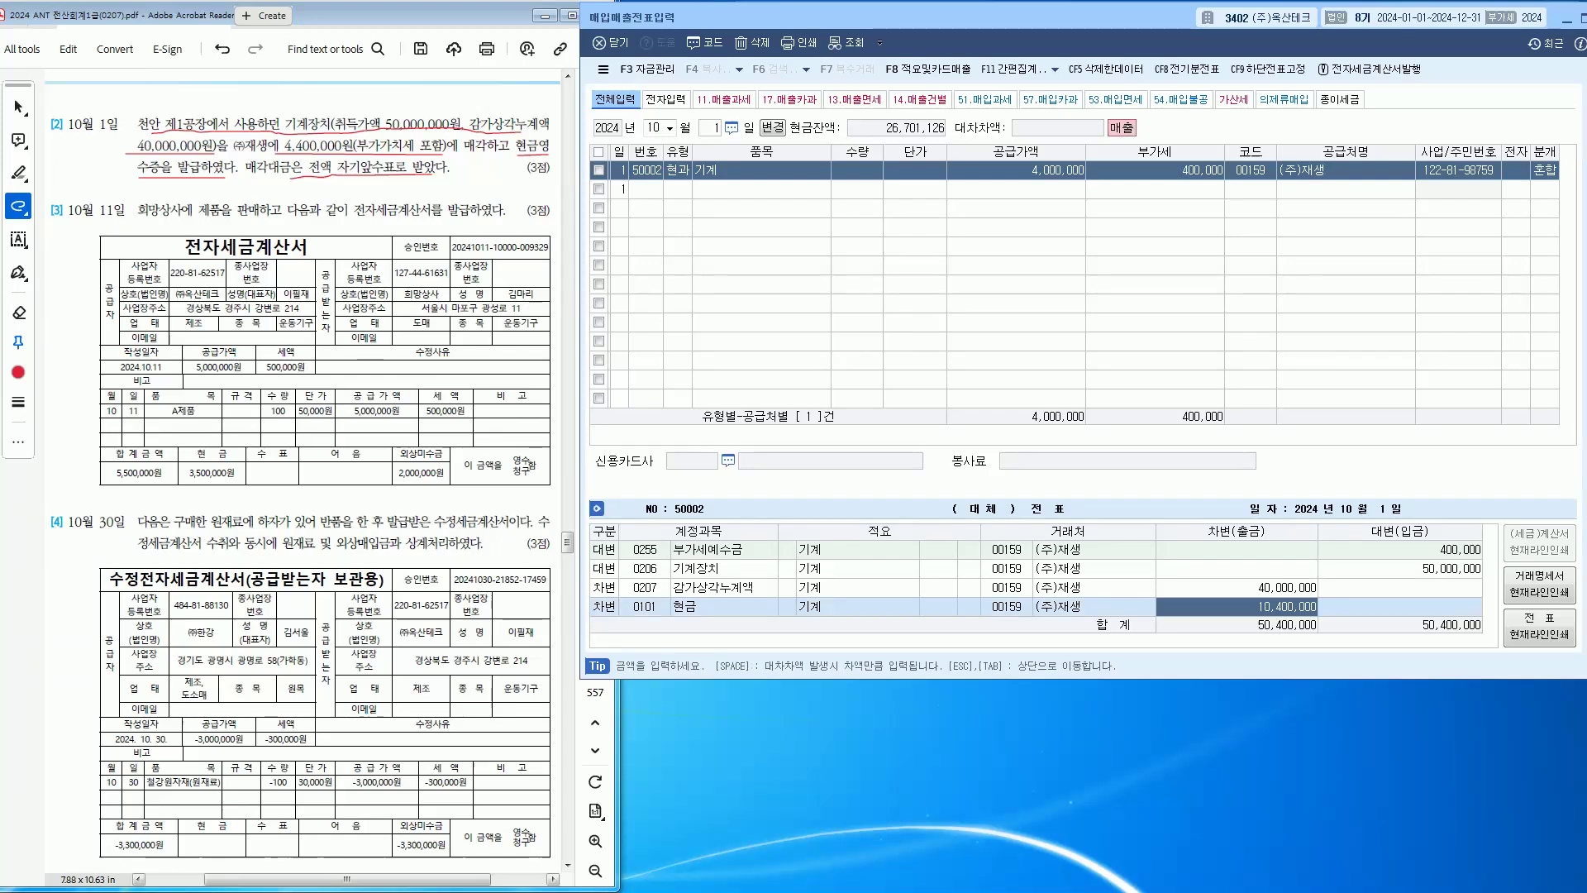
type("440")
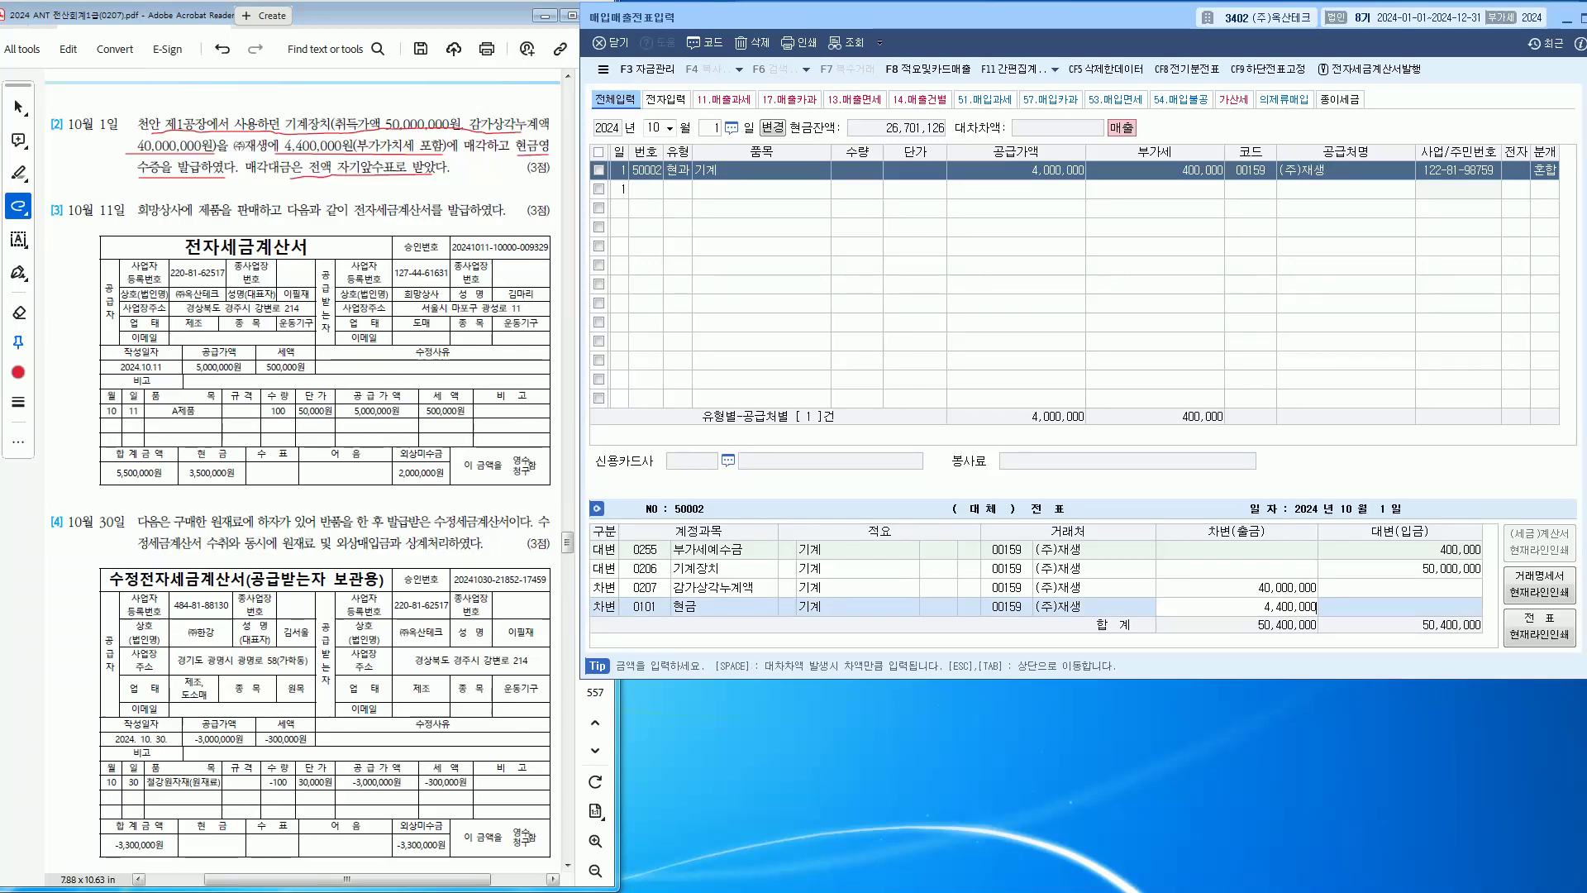
key("Return")
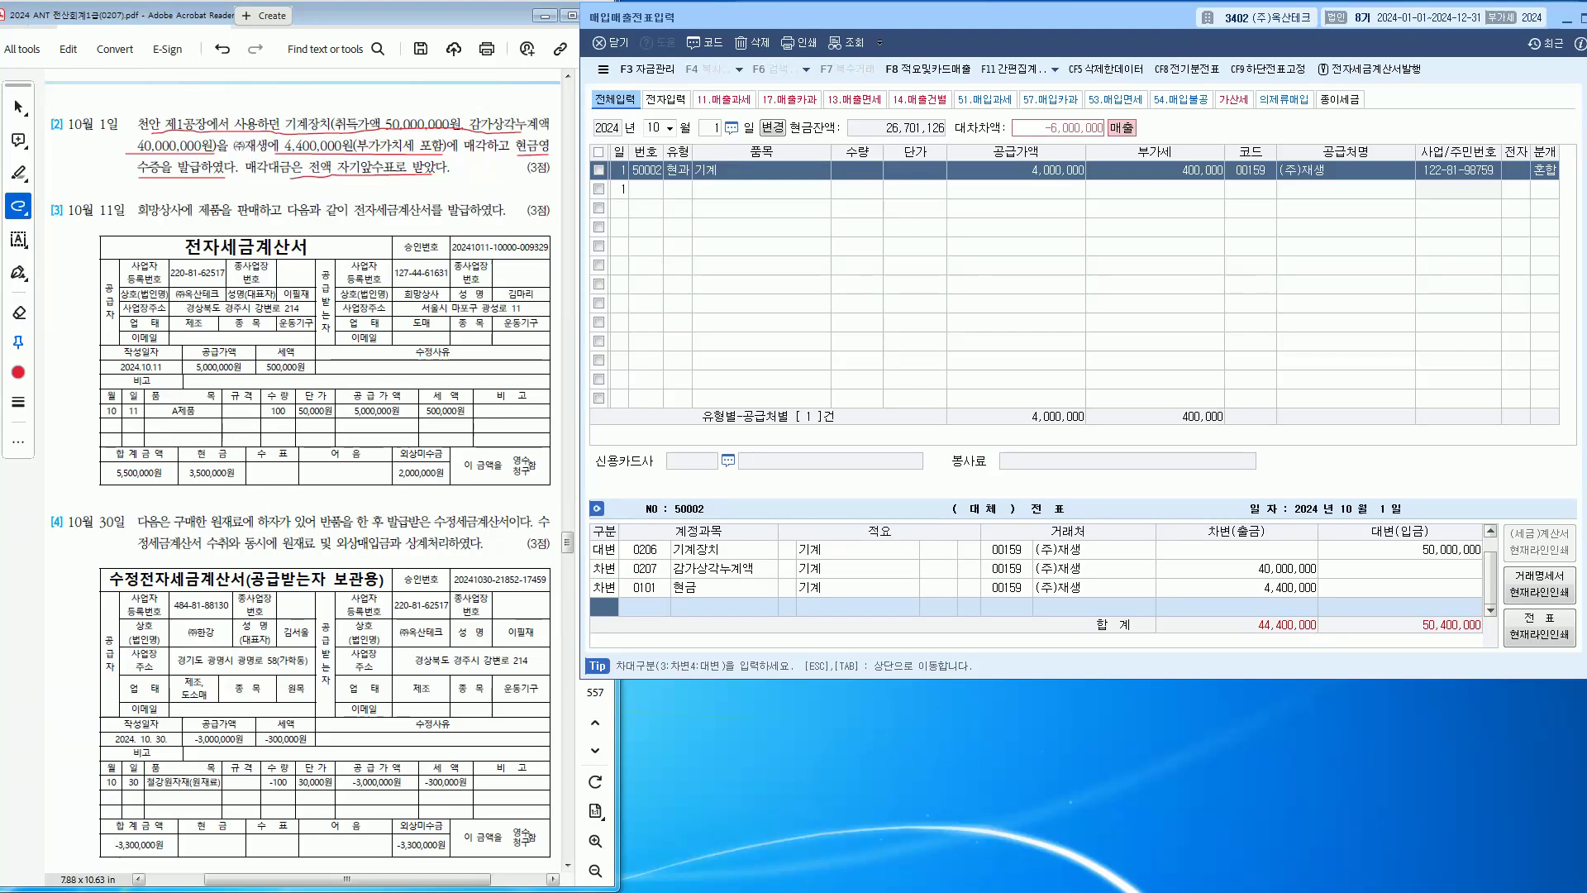
Step: Add a debit line for account 0970 유형자산처분손실 with the balancing amount 6,000,000
left_click(1236, 587)
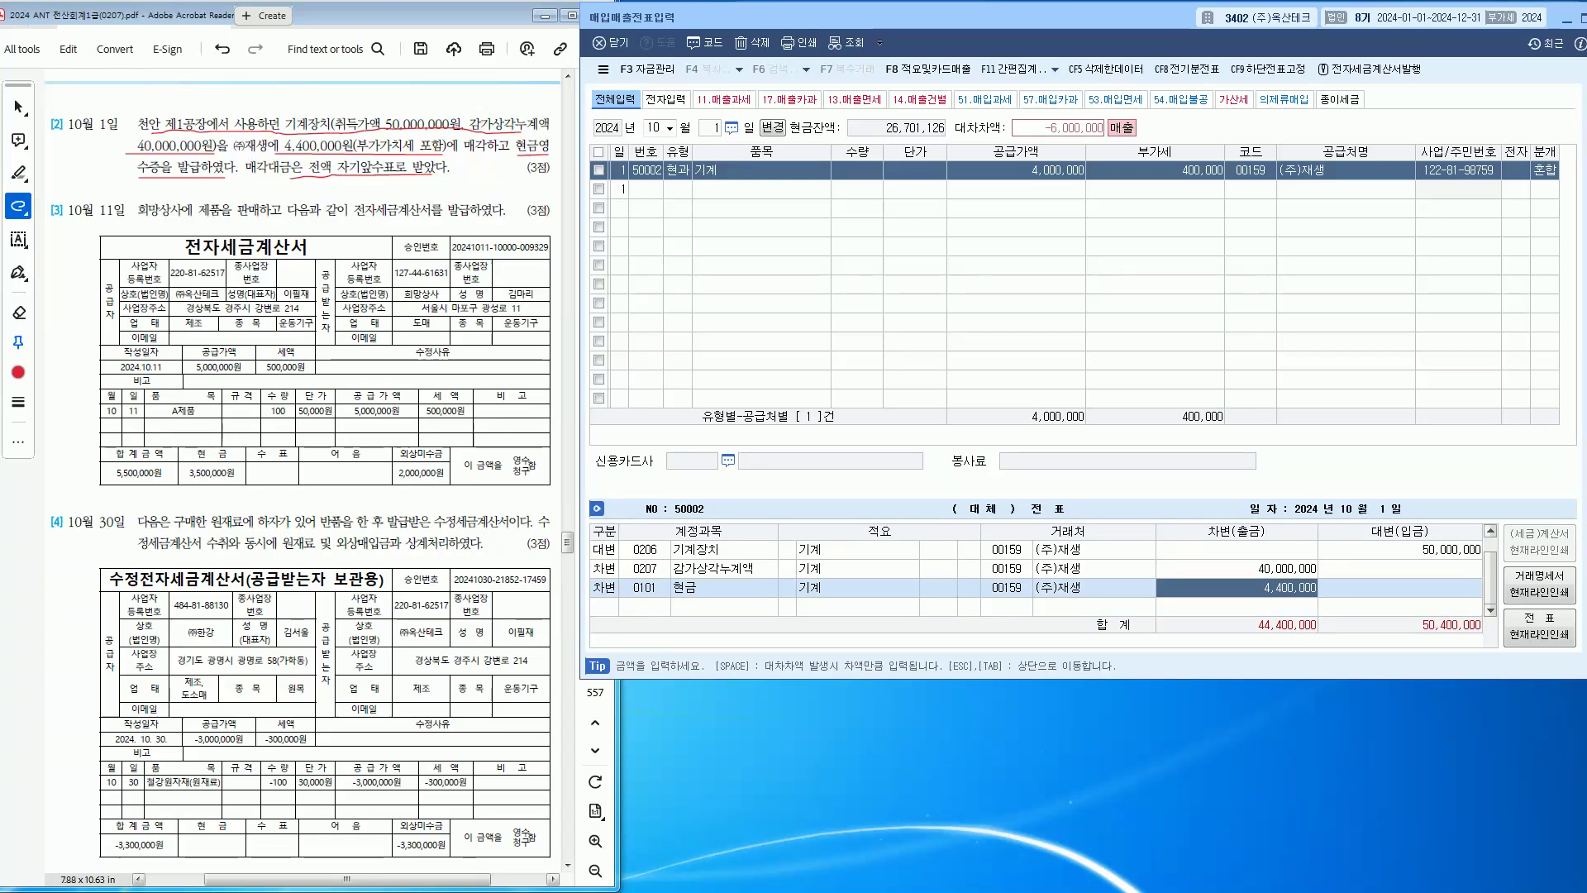
key("Return")
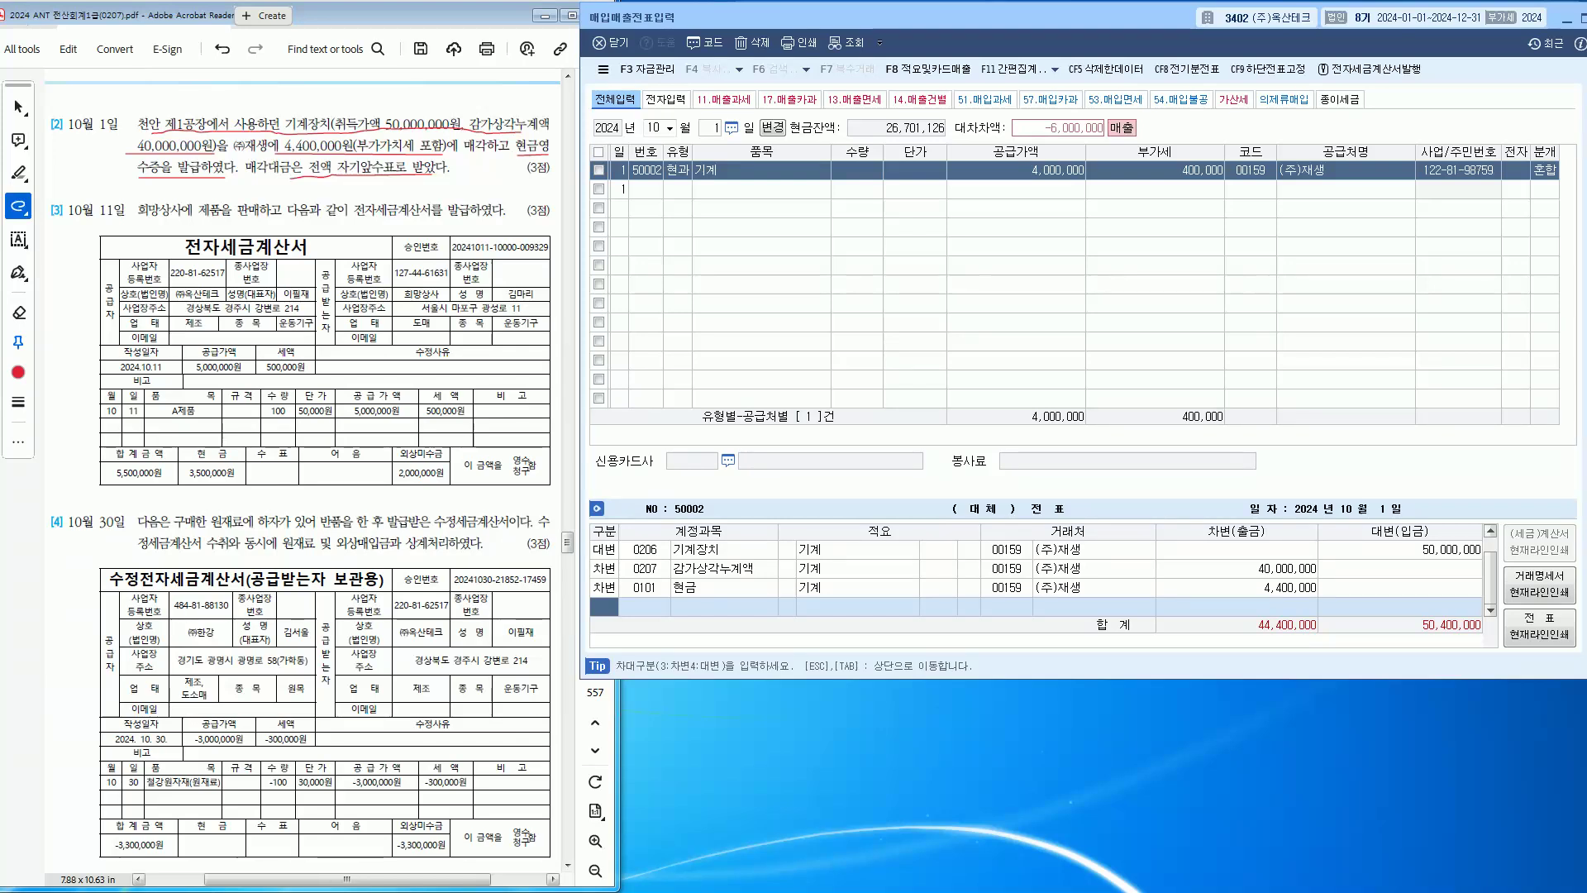
type("3")
type("유형")
key("Return")
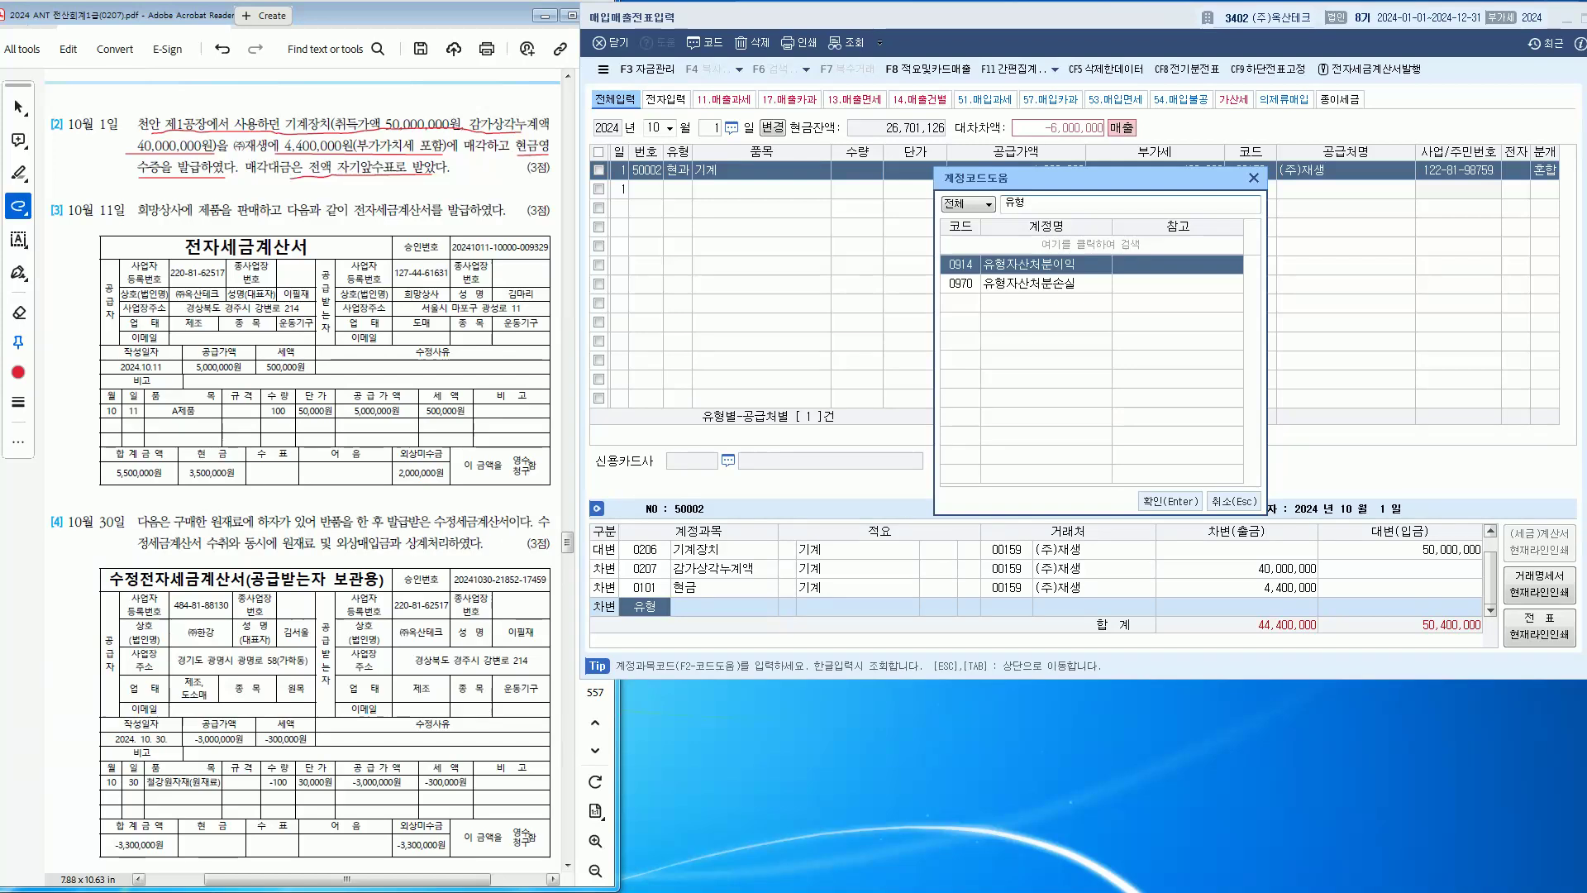
key("Down")
key("Return")
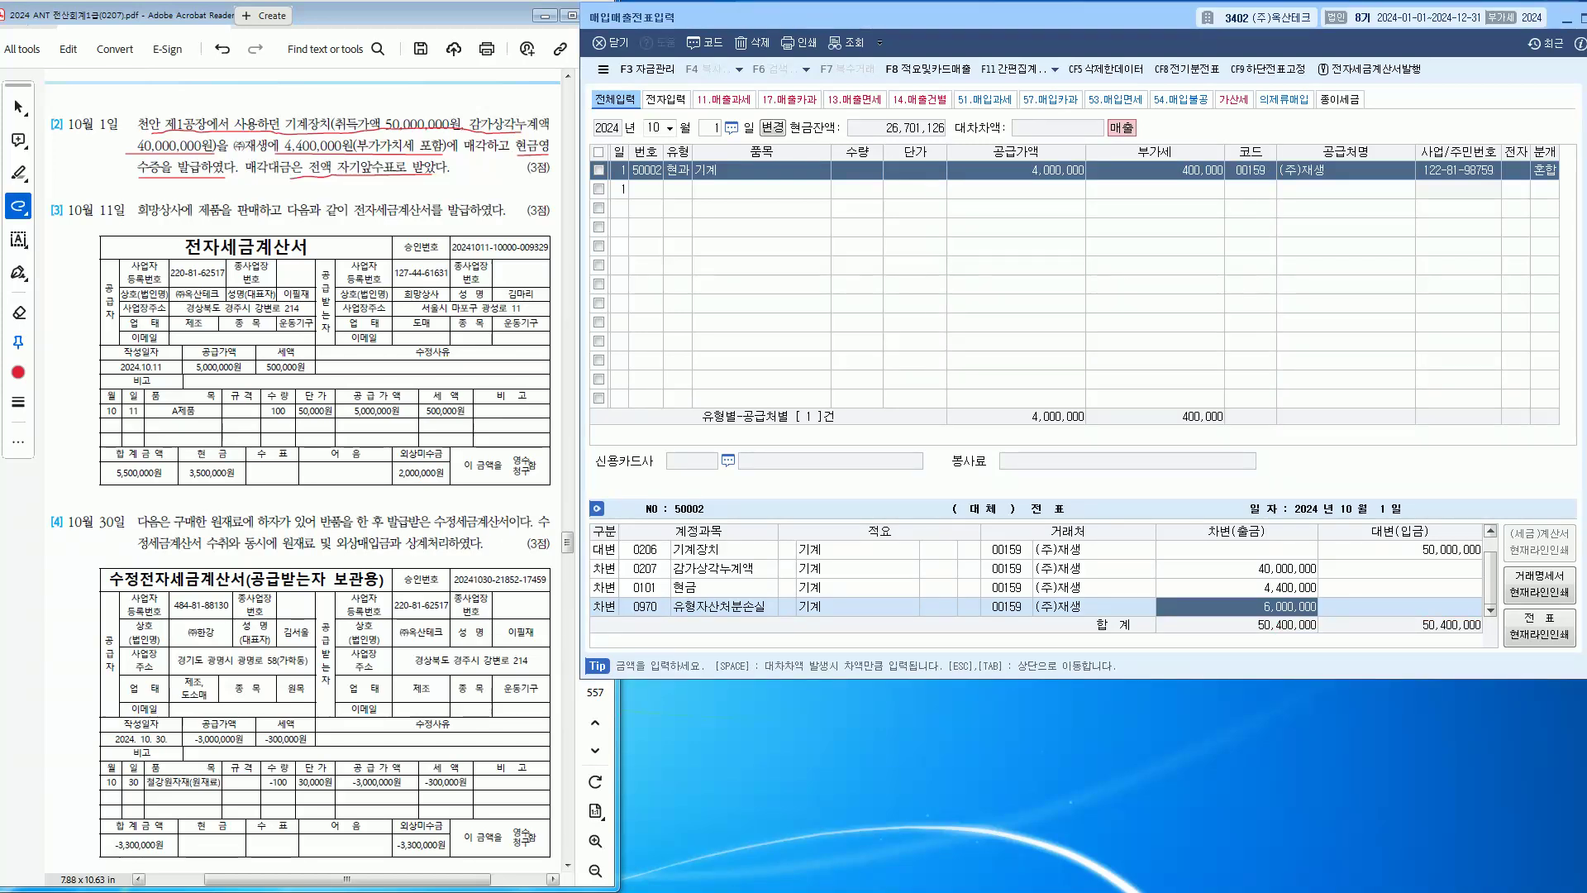
key("Escape")
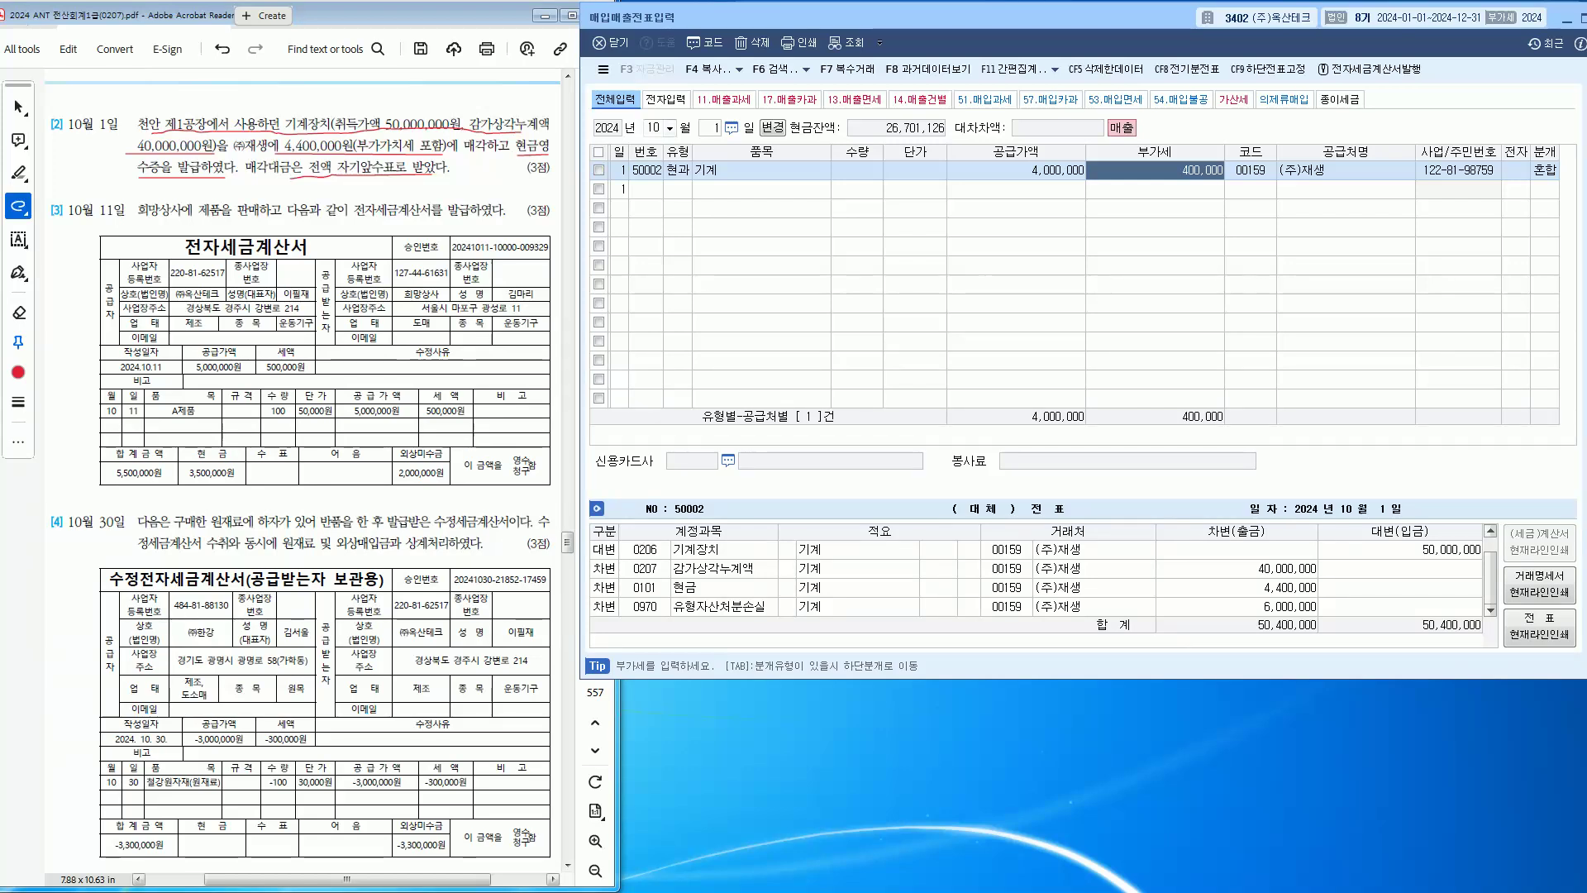
Step: Set the voucher date to day 11 of October for the next transaction
key("Escape")
type("11")
key("Return")
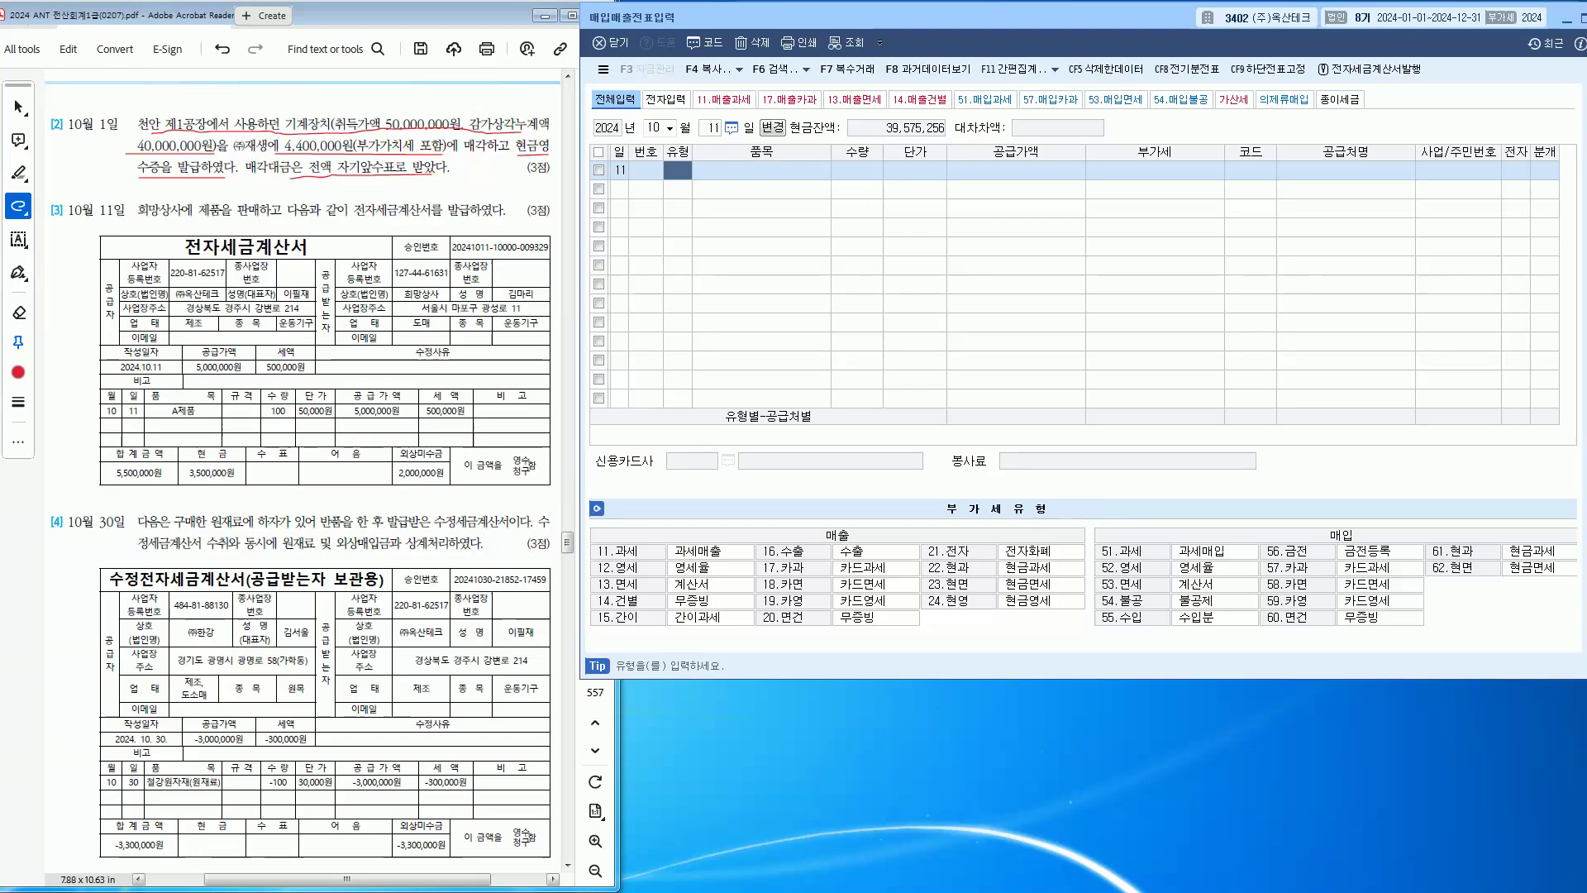
Step: In the exam PDF's October 11 question, underline the product sale and invoice-issuing phrases and circle 전자세금계산서
key("alt+Tab")
left_click_drag(330, 220, 503, 220)
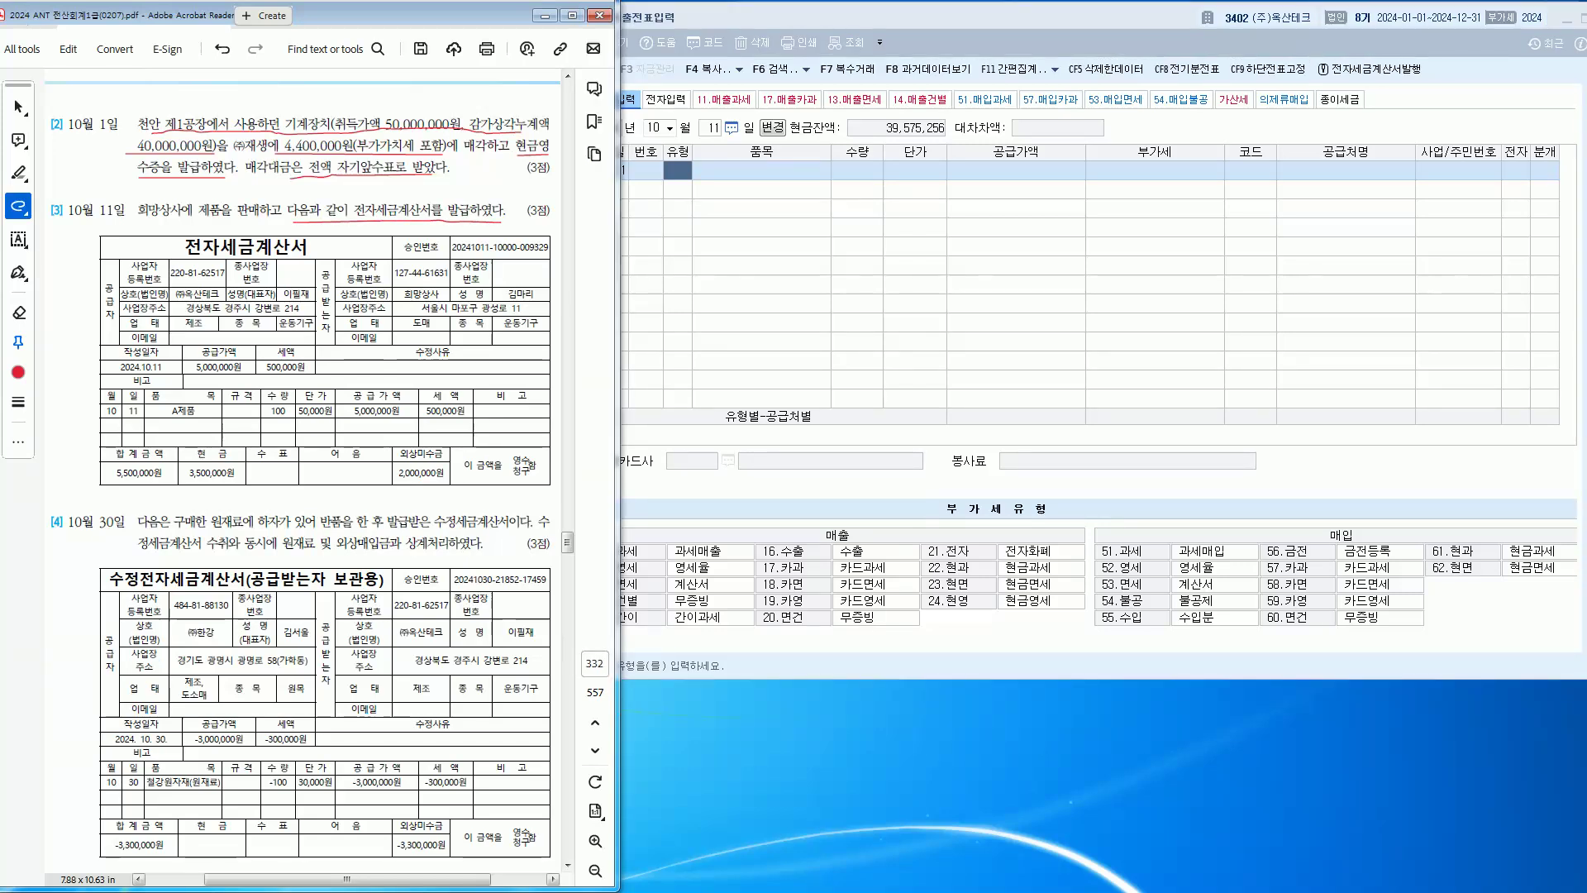
key("alt+Tab")
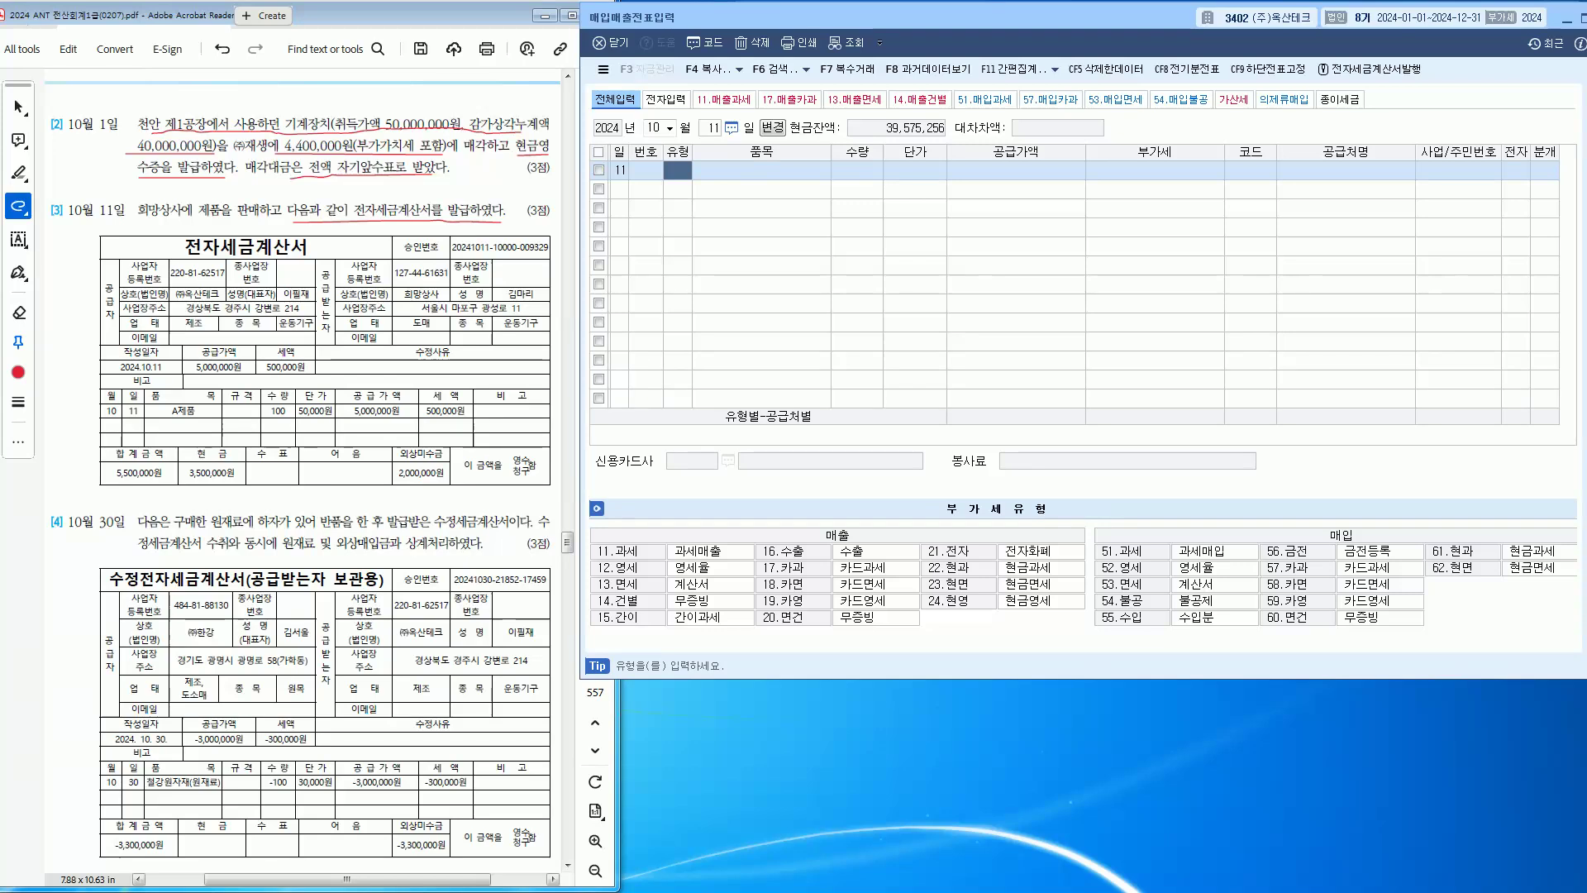
key("alt+Tab")
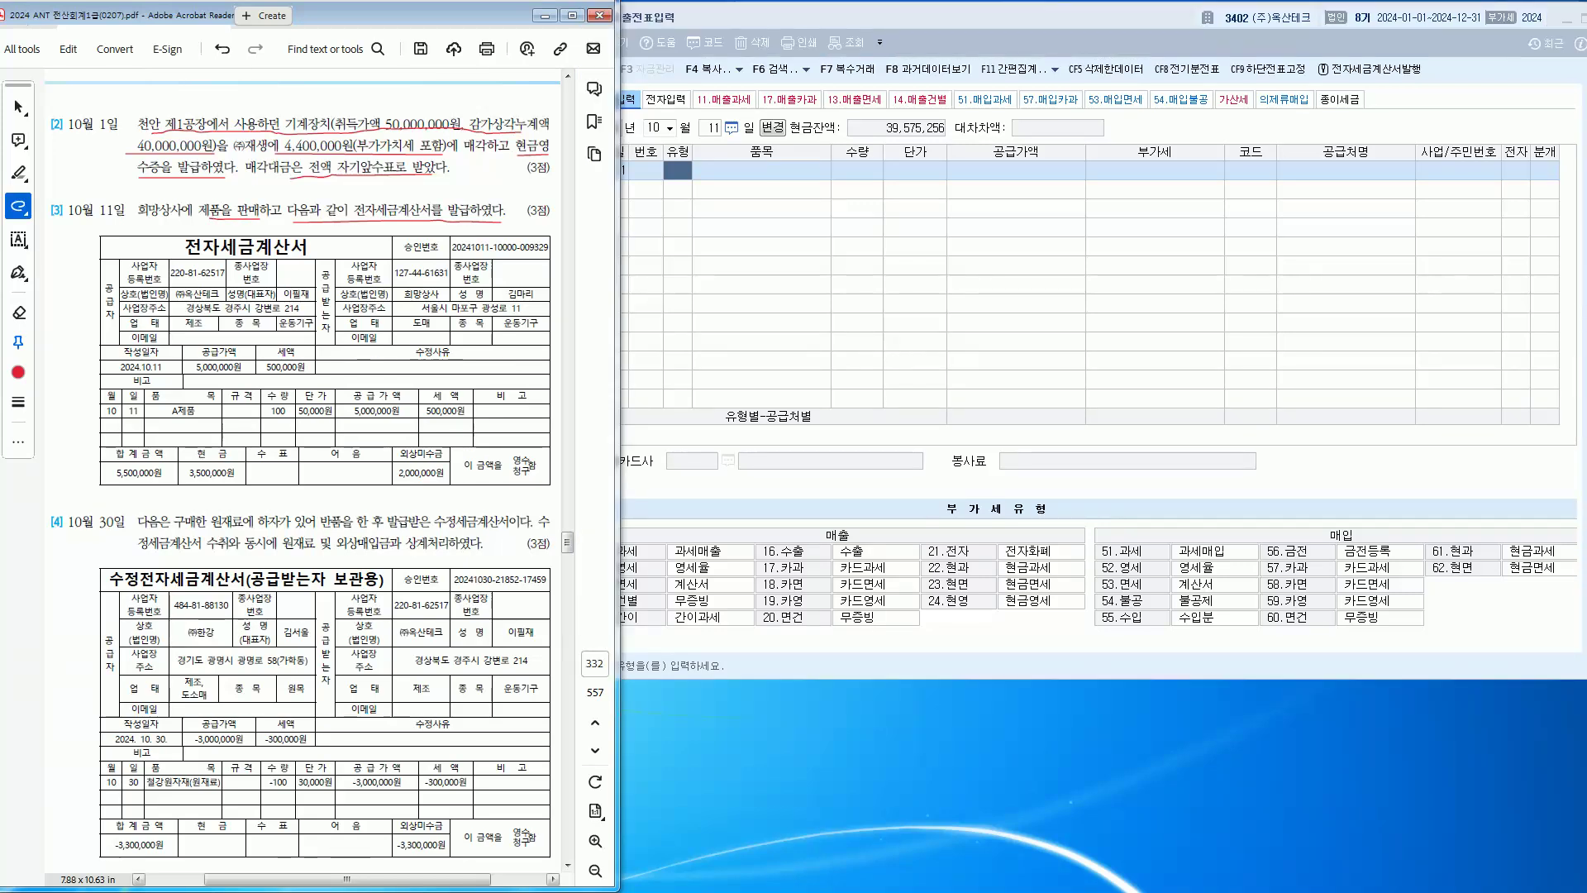
key("alt+Tab")
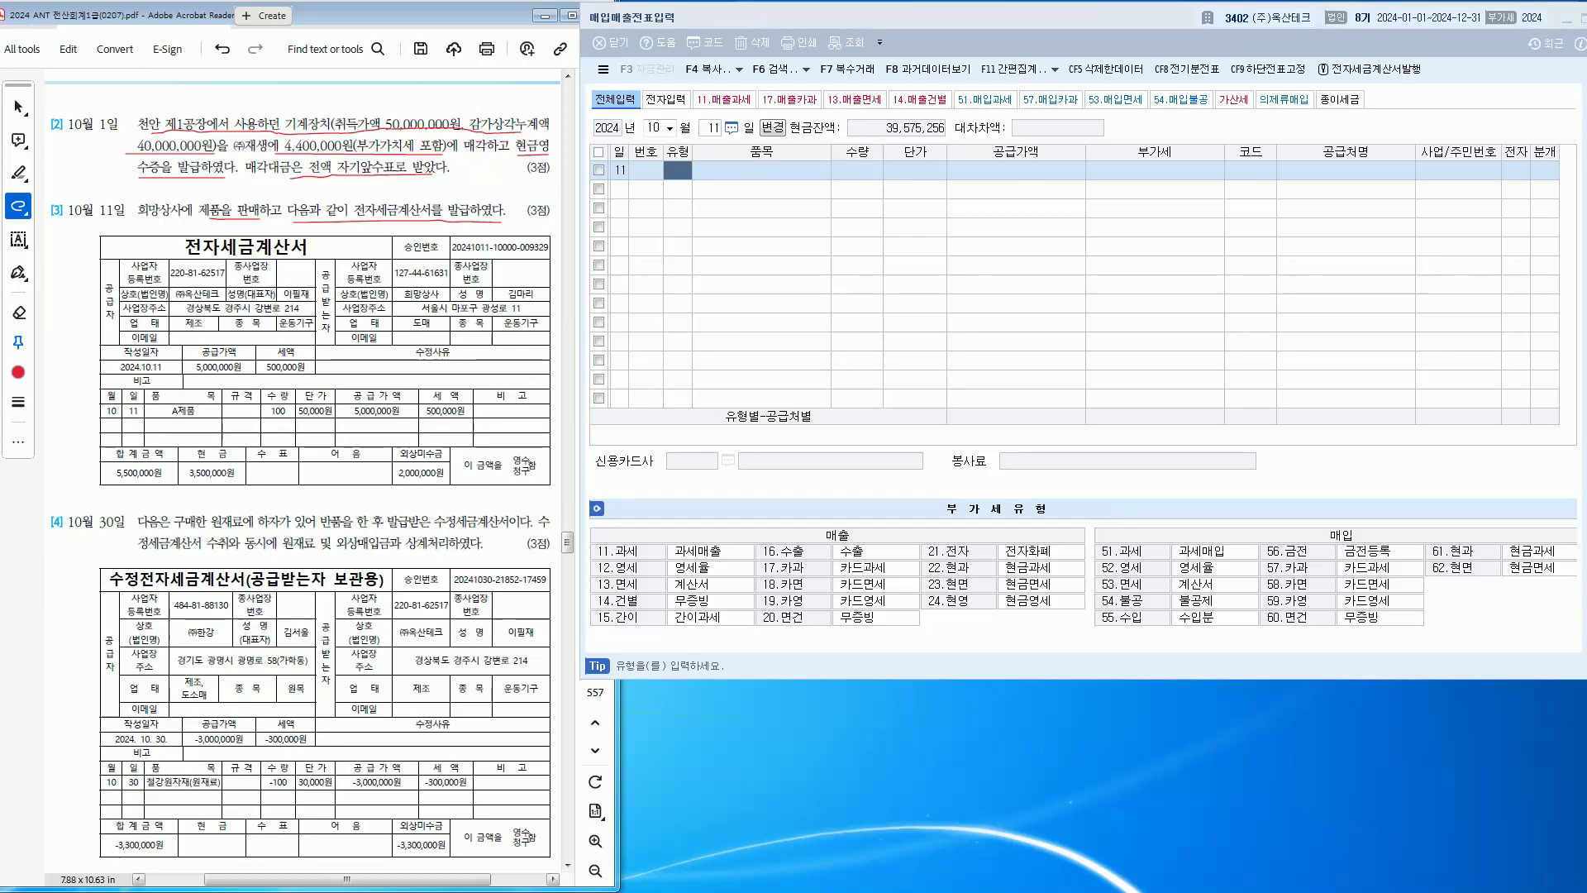
left_click(357, 216)
mouse_move(357, 216)
left_mouse_down()
mouse_move(363, 190)
mouse_move(438, 199)
mouse_move(380, 231)
left_mouse_up()
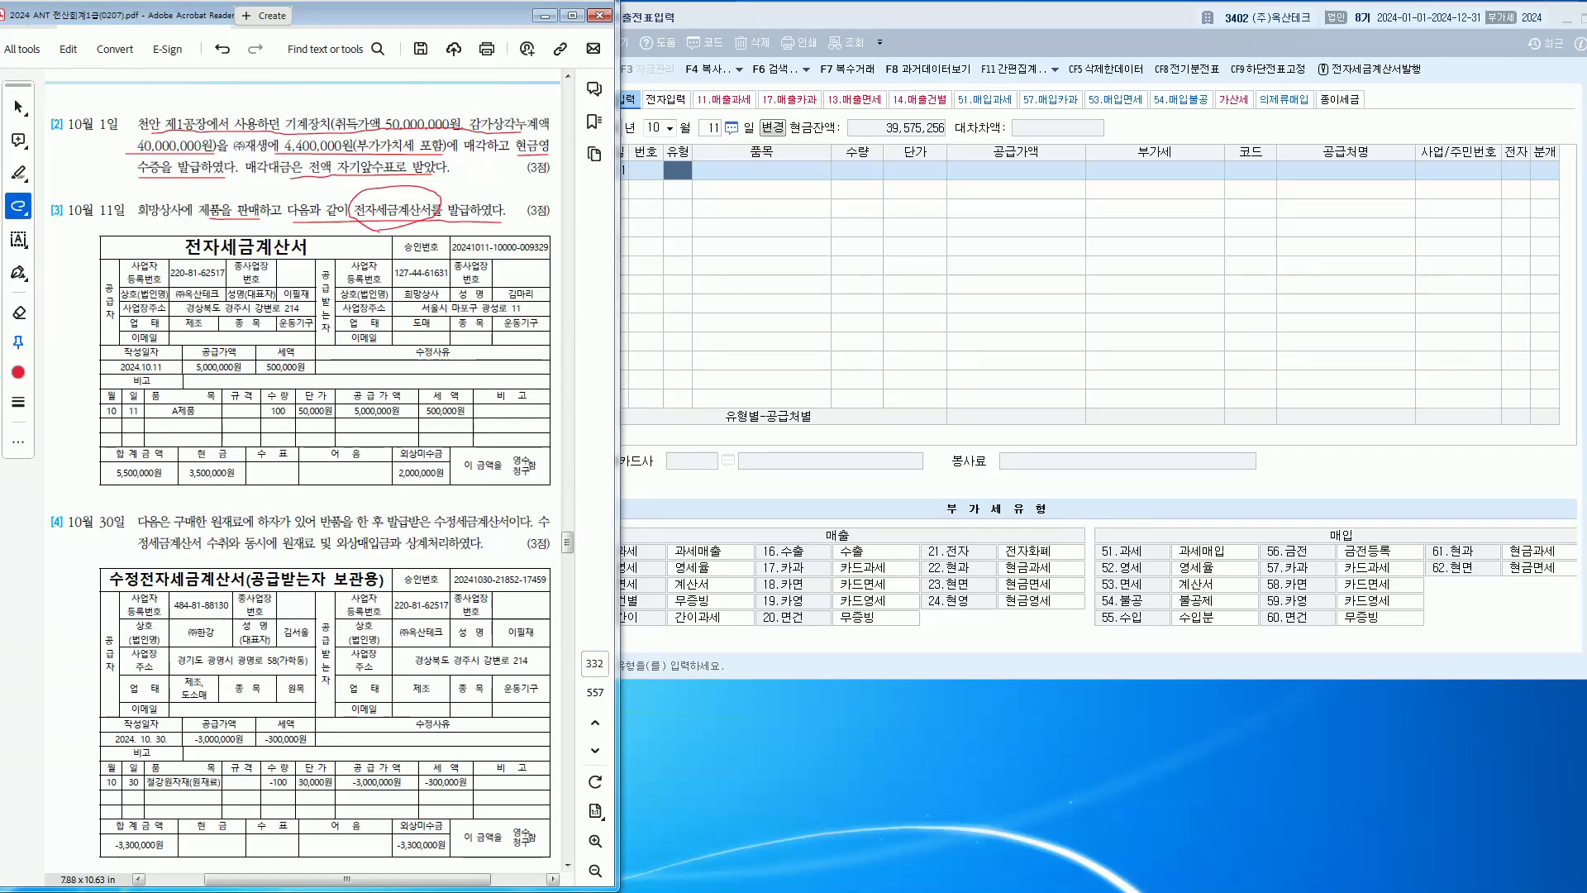
key("alt+Tab")
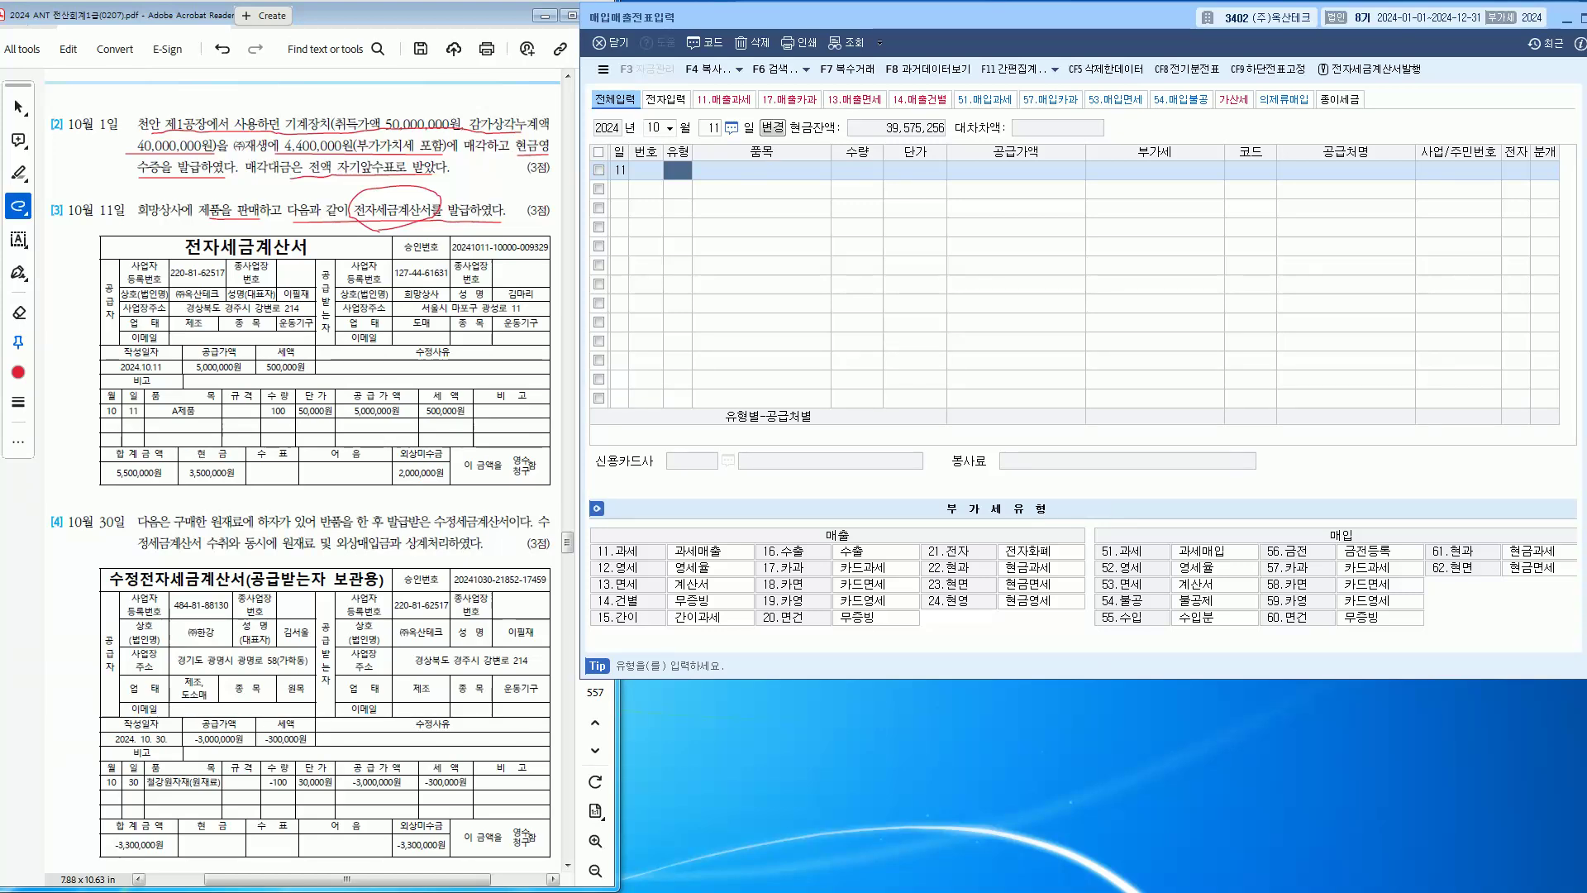
Step: Start the October 11 entry with type 11 과세 and the item name A제품
type("11")
key("Return")
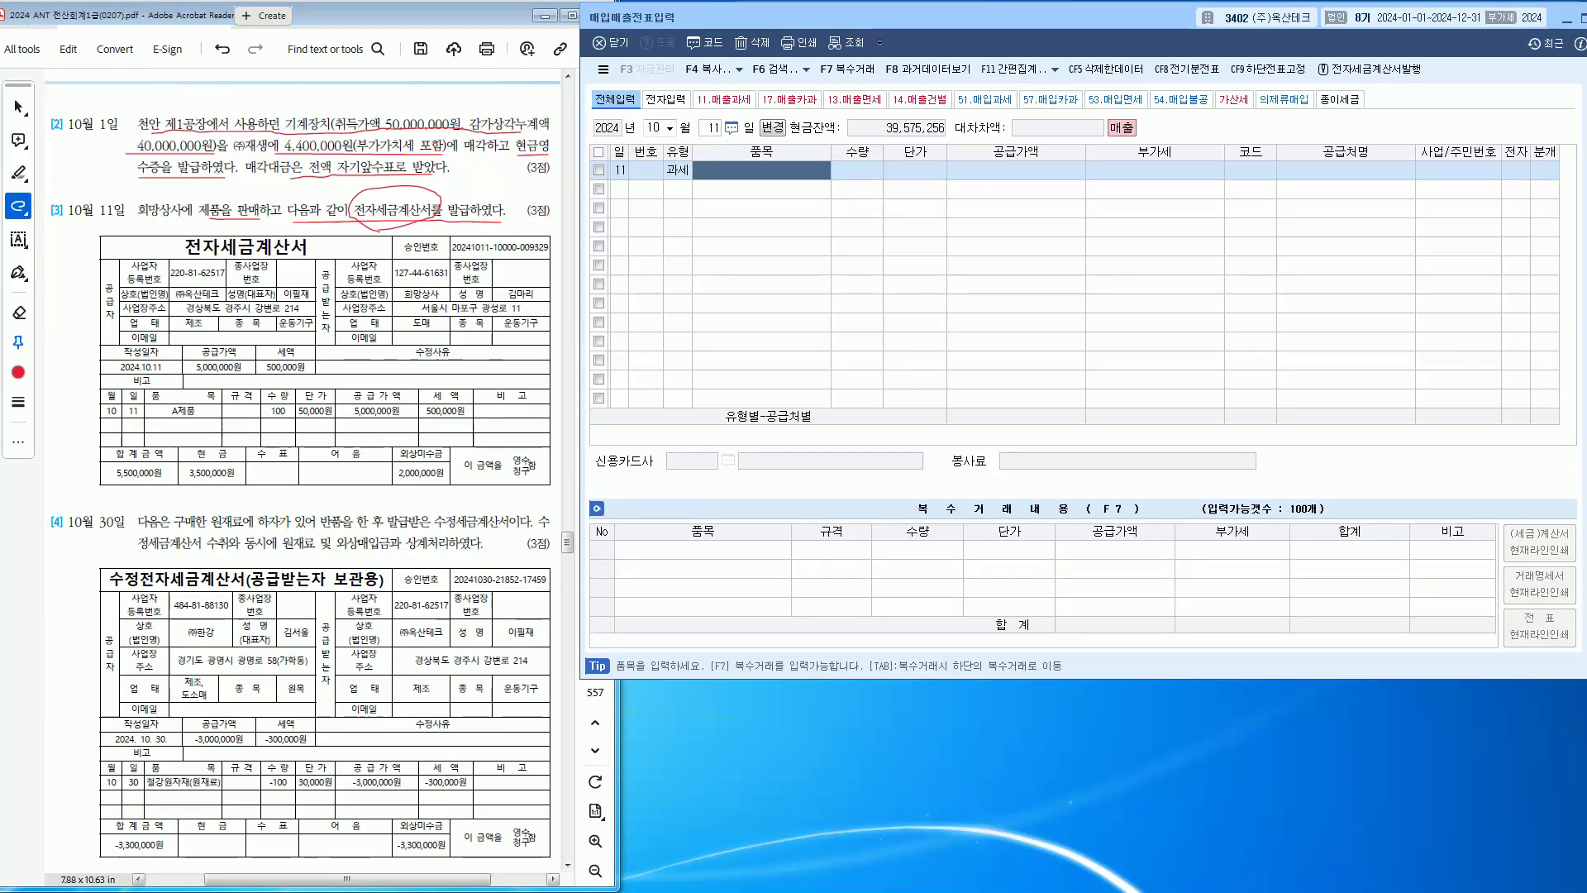
type("제")
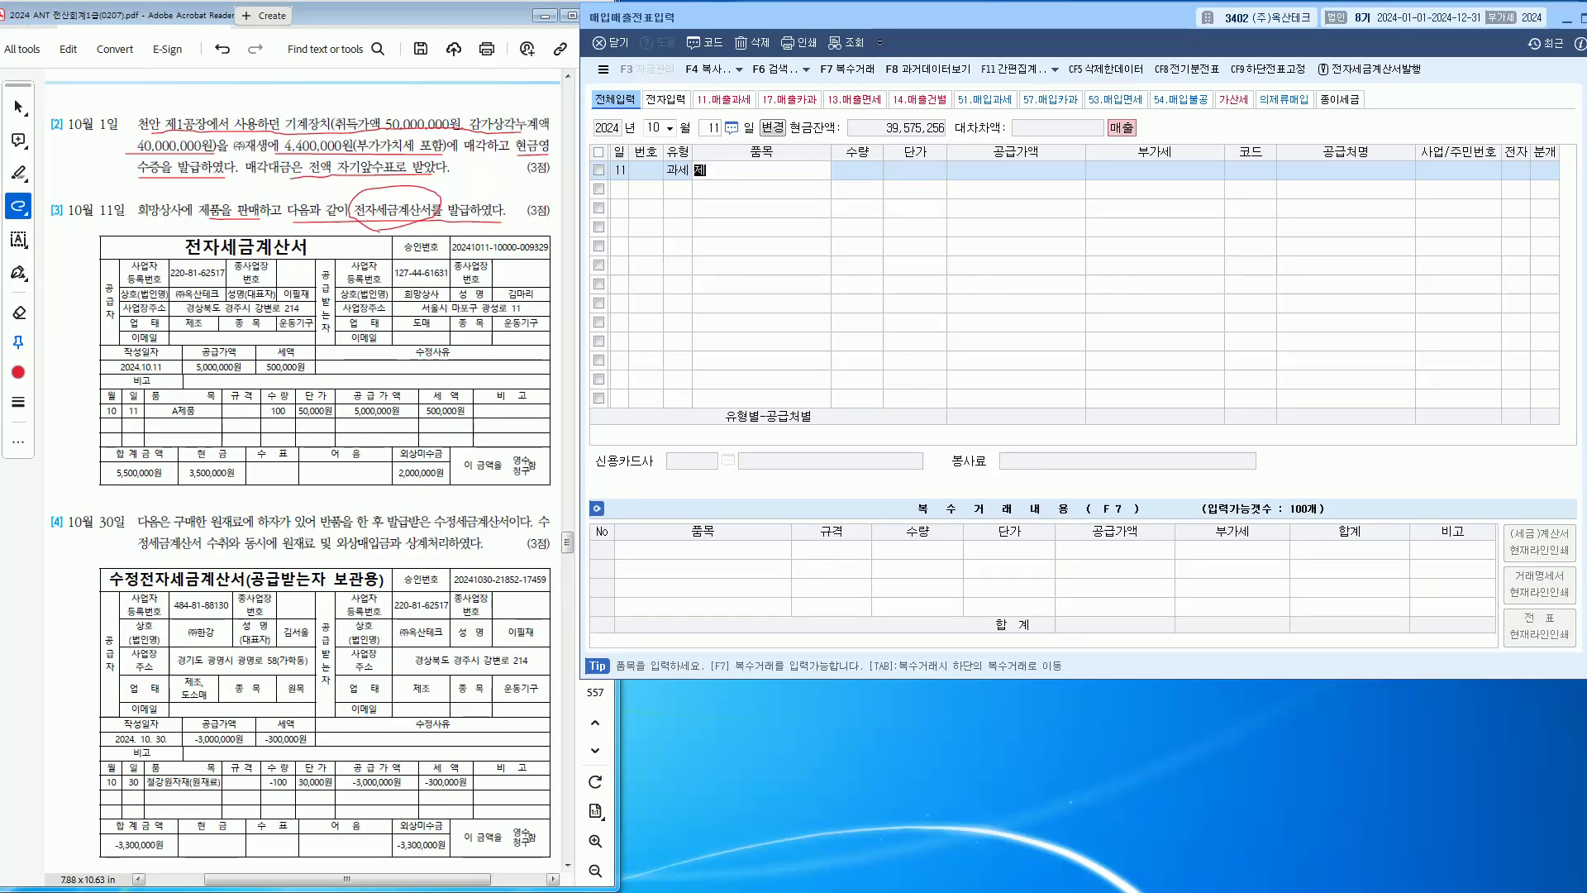
type("품")
key("BackSpace")
key("BackSpace")
type("A제품")
key("Return")
key("Return")
key("Return")
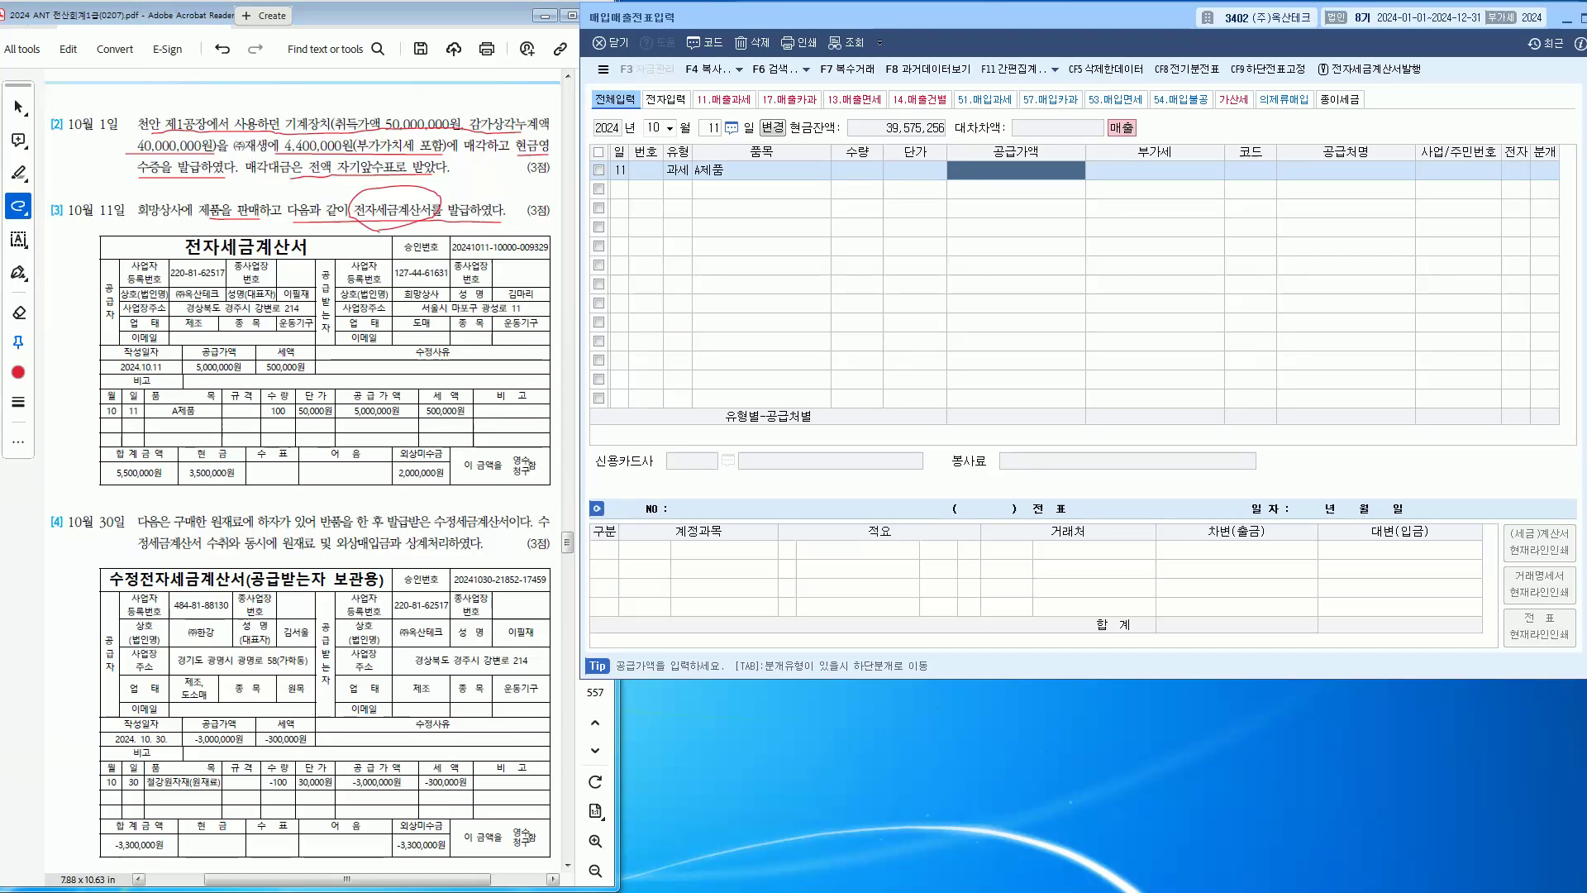
Step: Underline the A제품 line of the PDF invoice and enter quantity 100 and unit price 50,000 for the entry
left_click(857, 171)
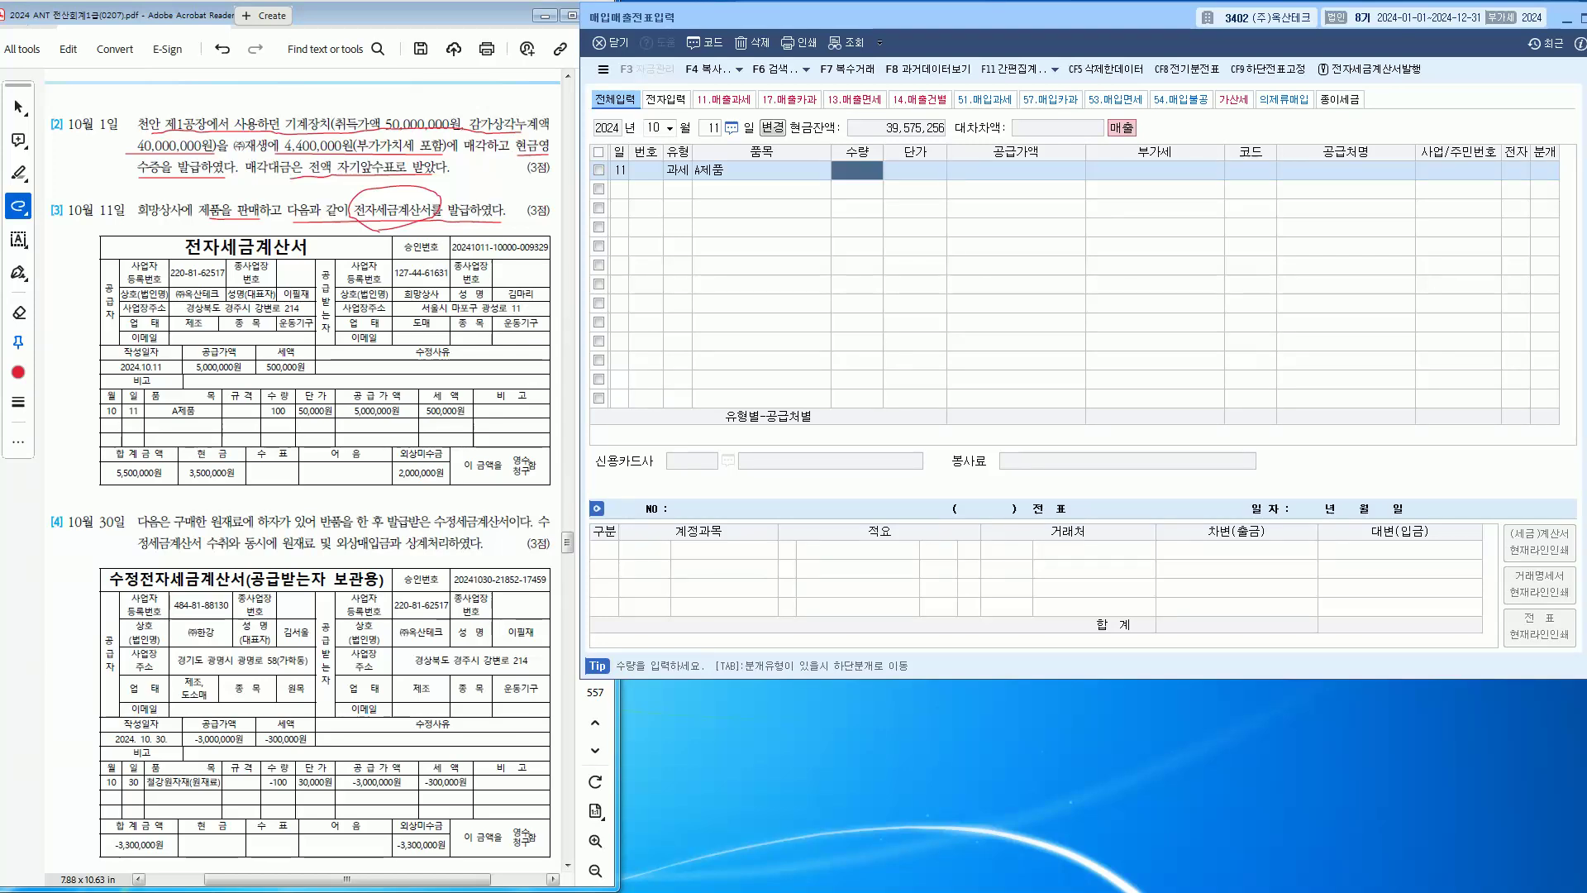
left_click_drag(228, 418, 486, 424)
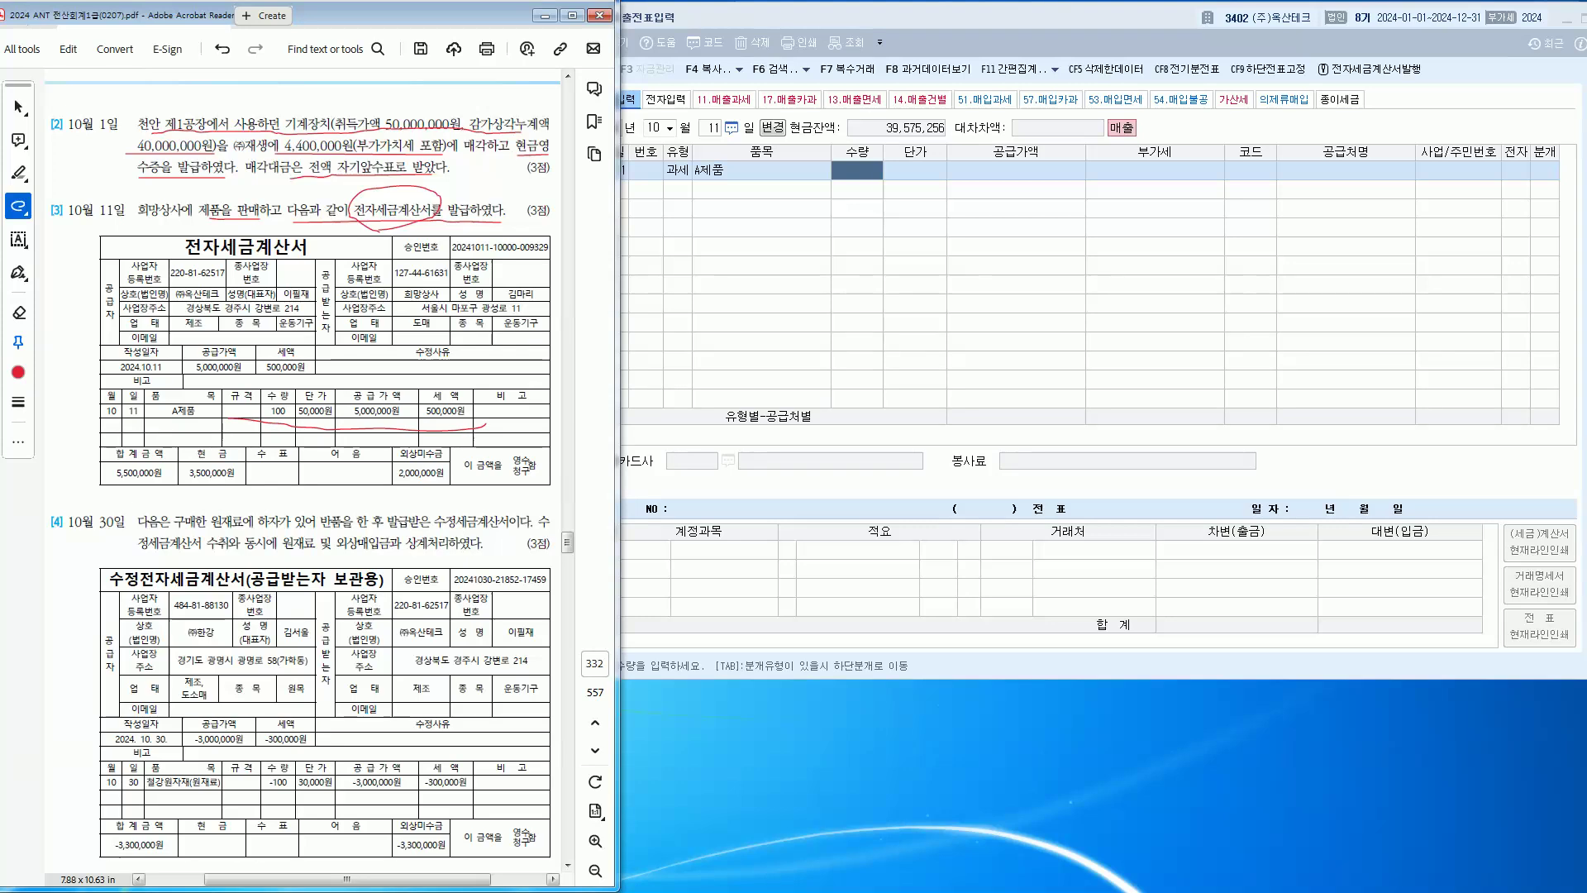
key("alt+Tab")
type("100")
key("Return")
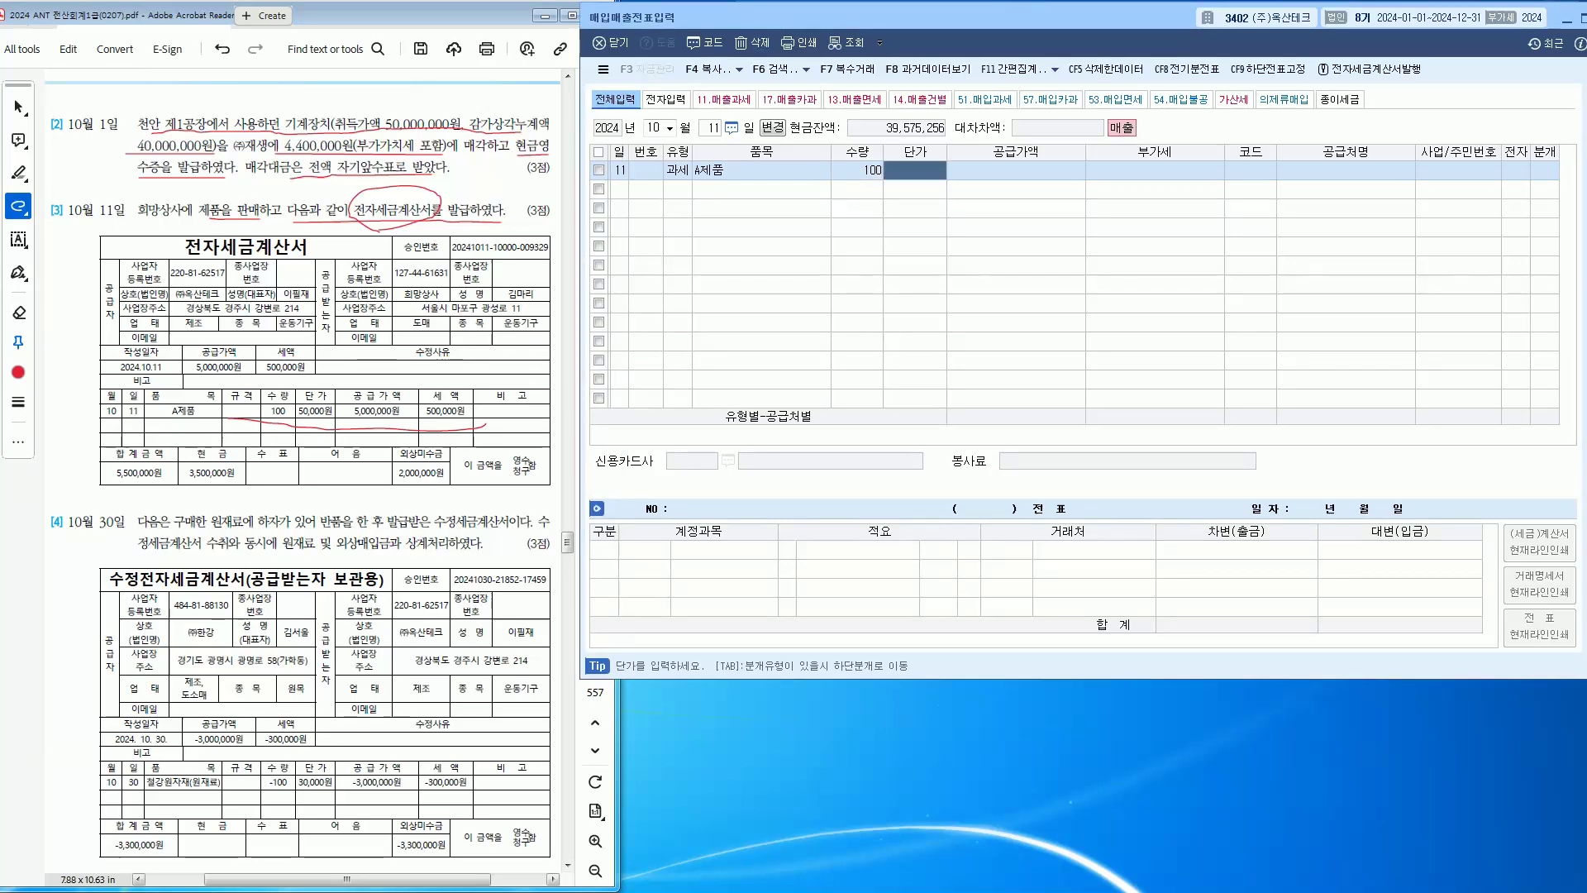
type("50,000")
key("Return")
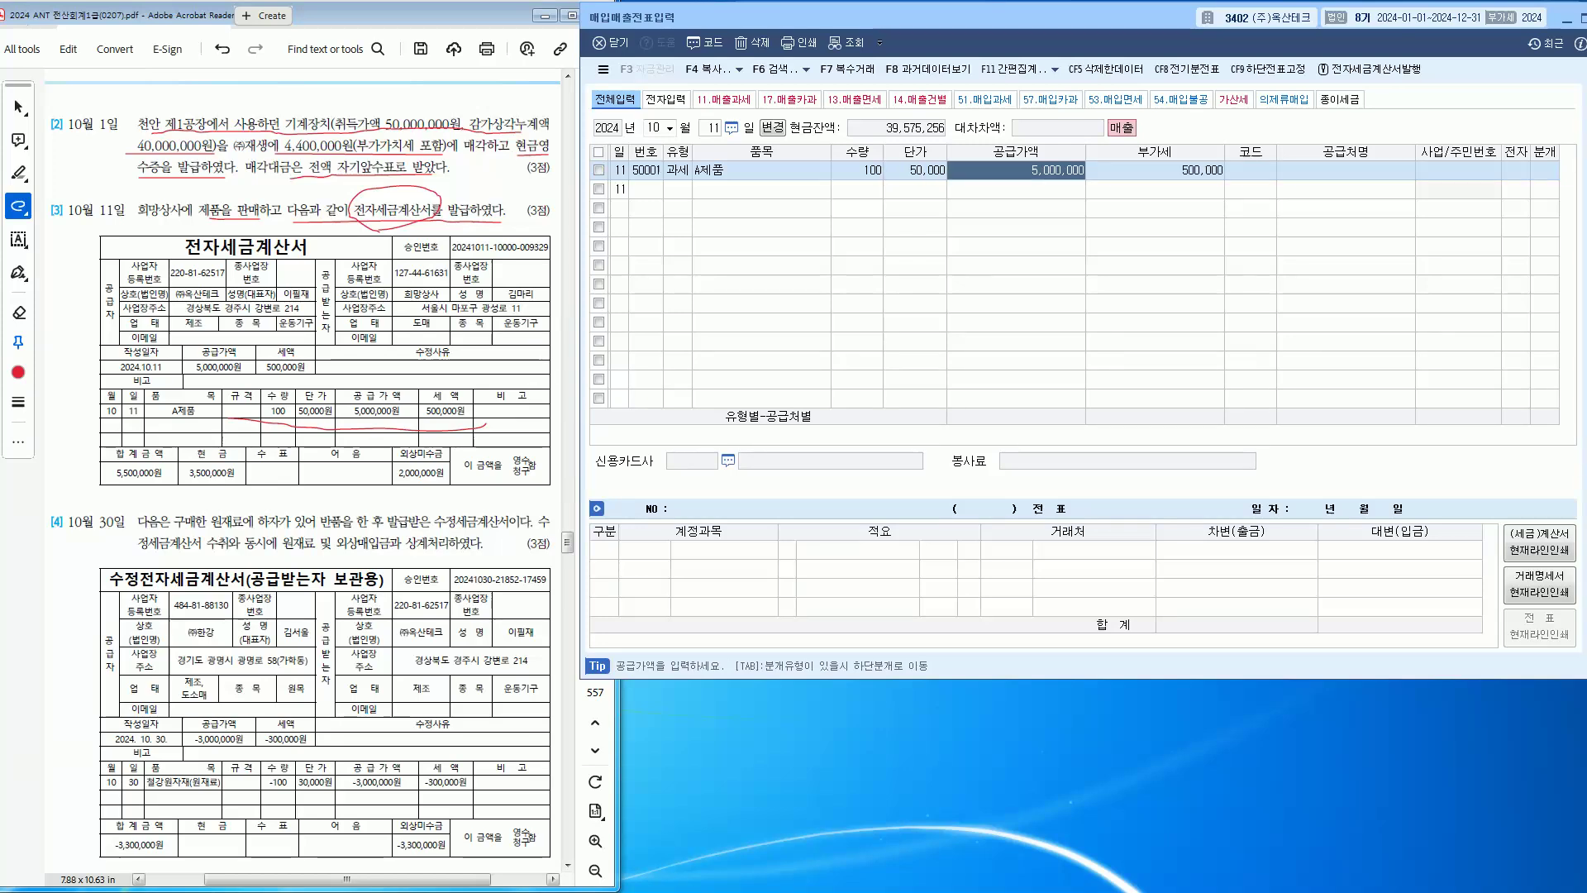
key("Return")
key("Return")
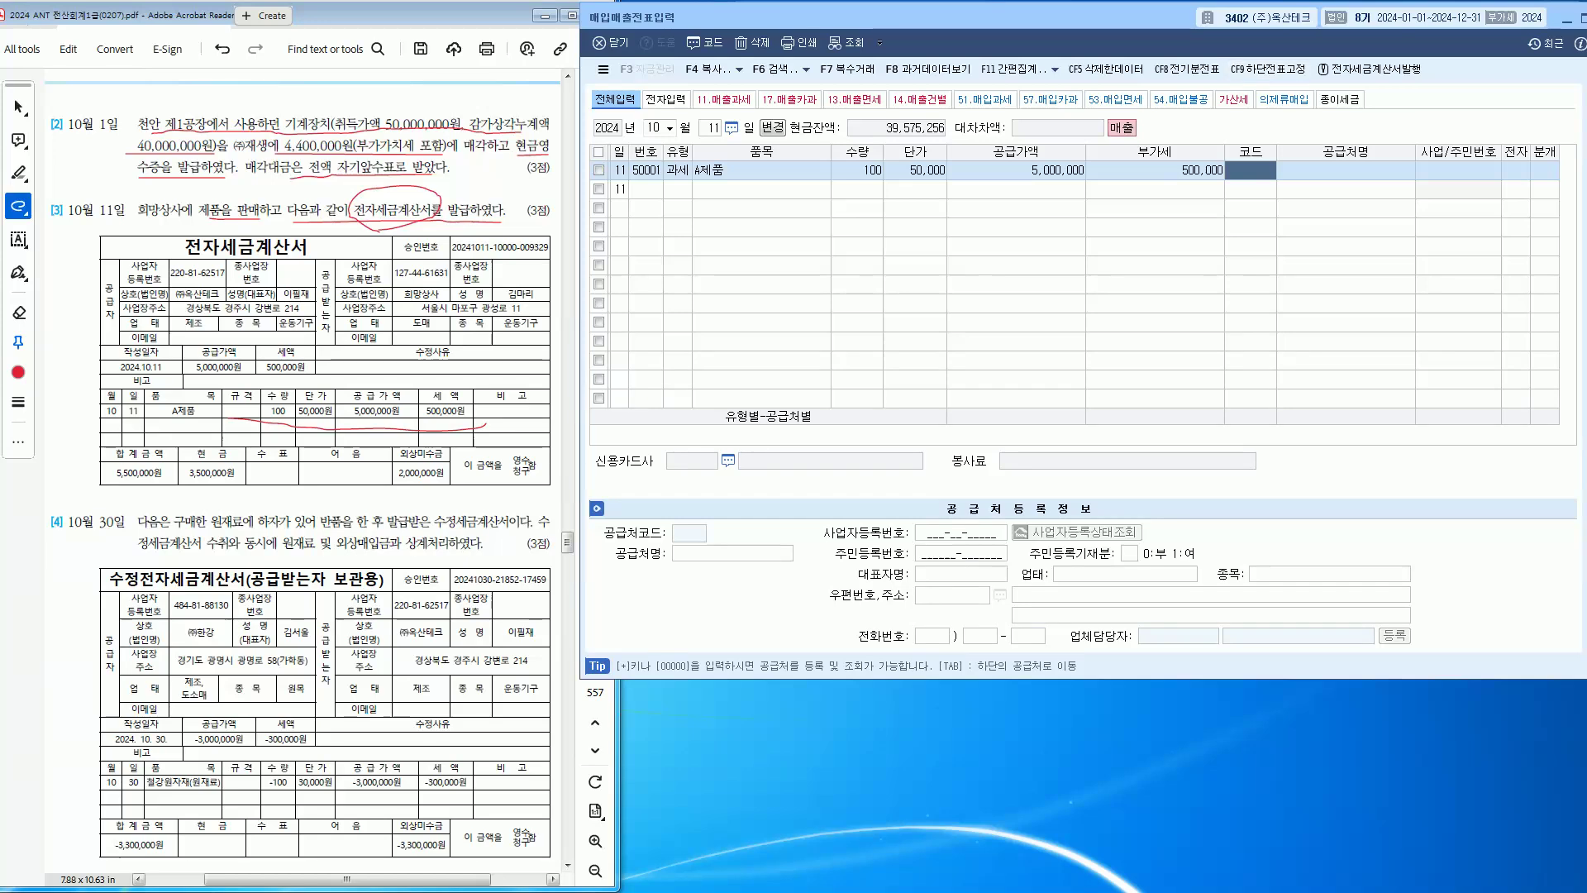
Step: Underline 희망상사 on the PDF invoice, set it as the entry's trading partner and mark the invoice as electronic (여)
left_click_drag(395, 301, 440, 300)
left_click(1250, 171)
type("희망")
key("Return")
key("Return")
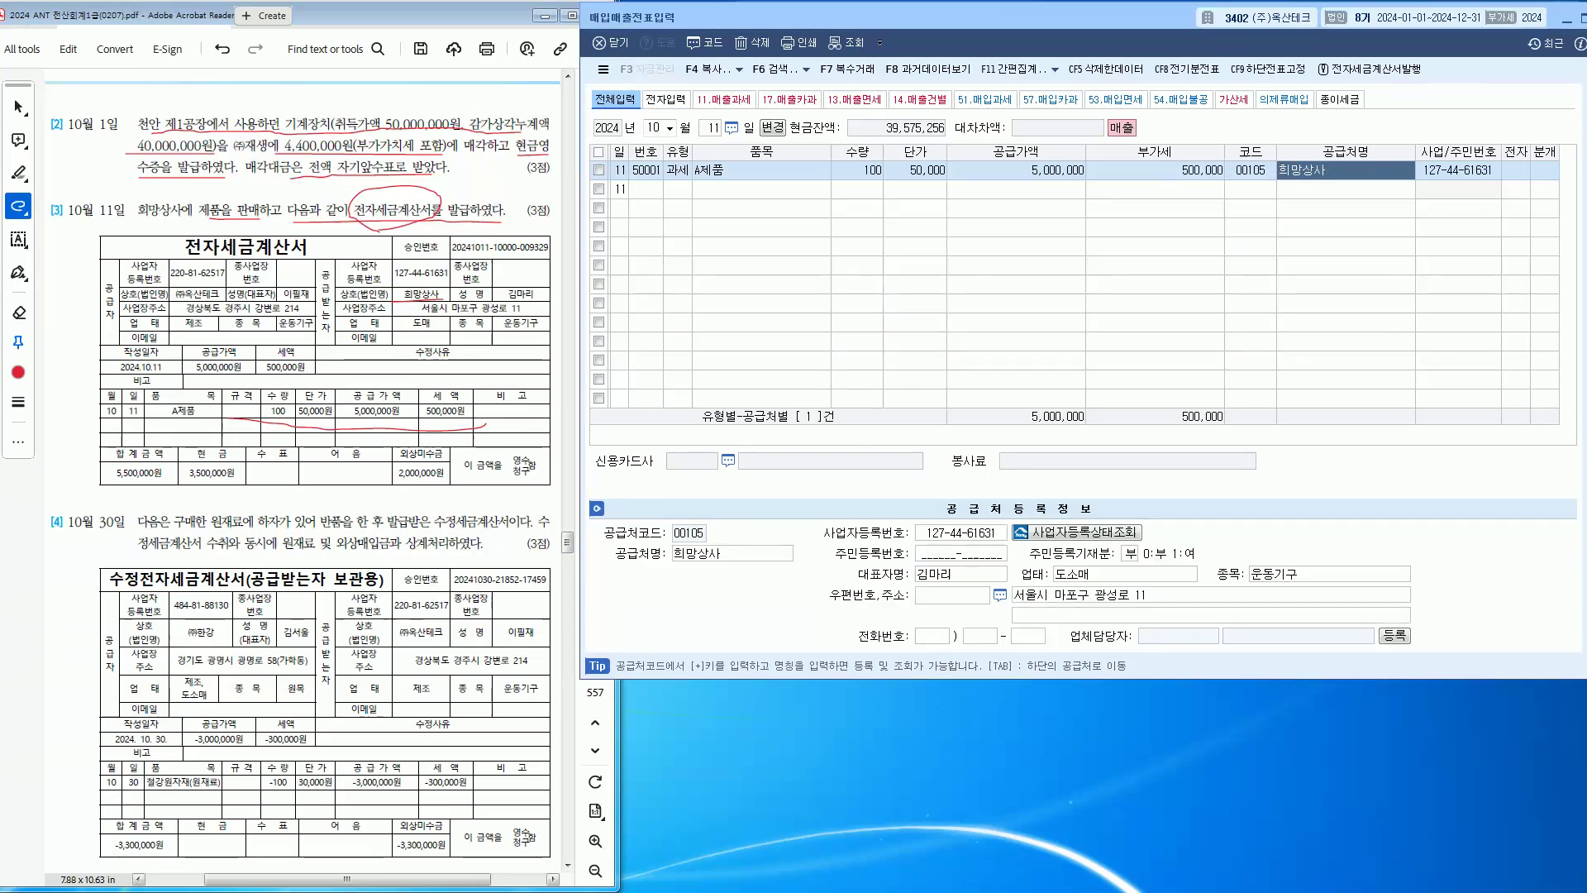
type("1")
key("Return")
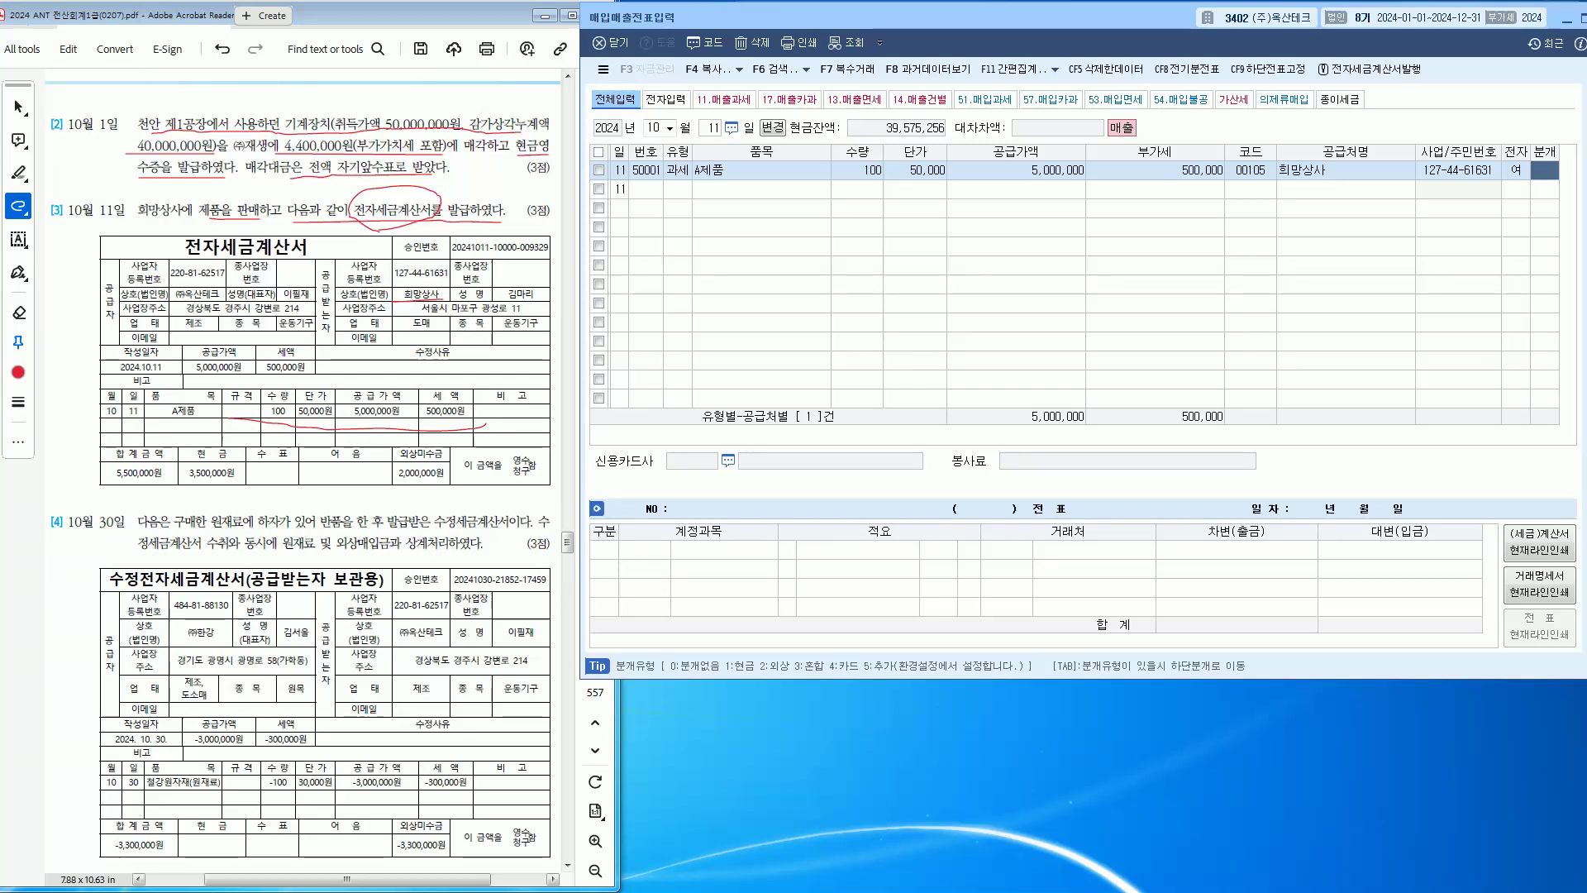
Step: In the PDF's October 11 invoice, circle the 현금 amount 3,500,000원 and the 외상미수금 amount 2,000,000원
key("alt+Tab")
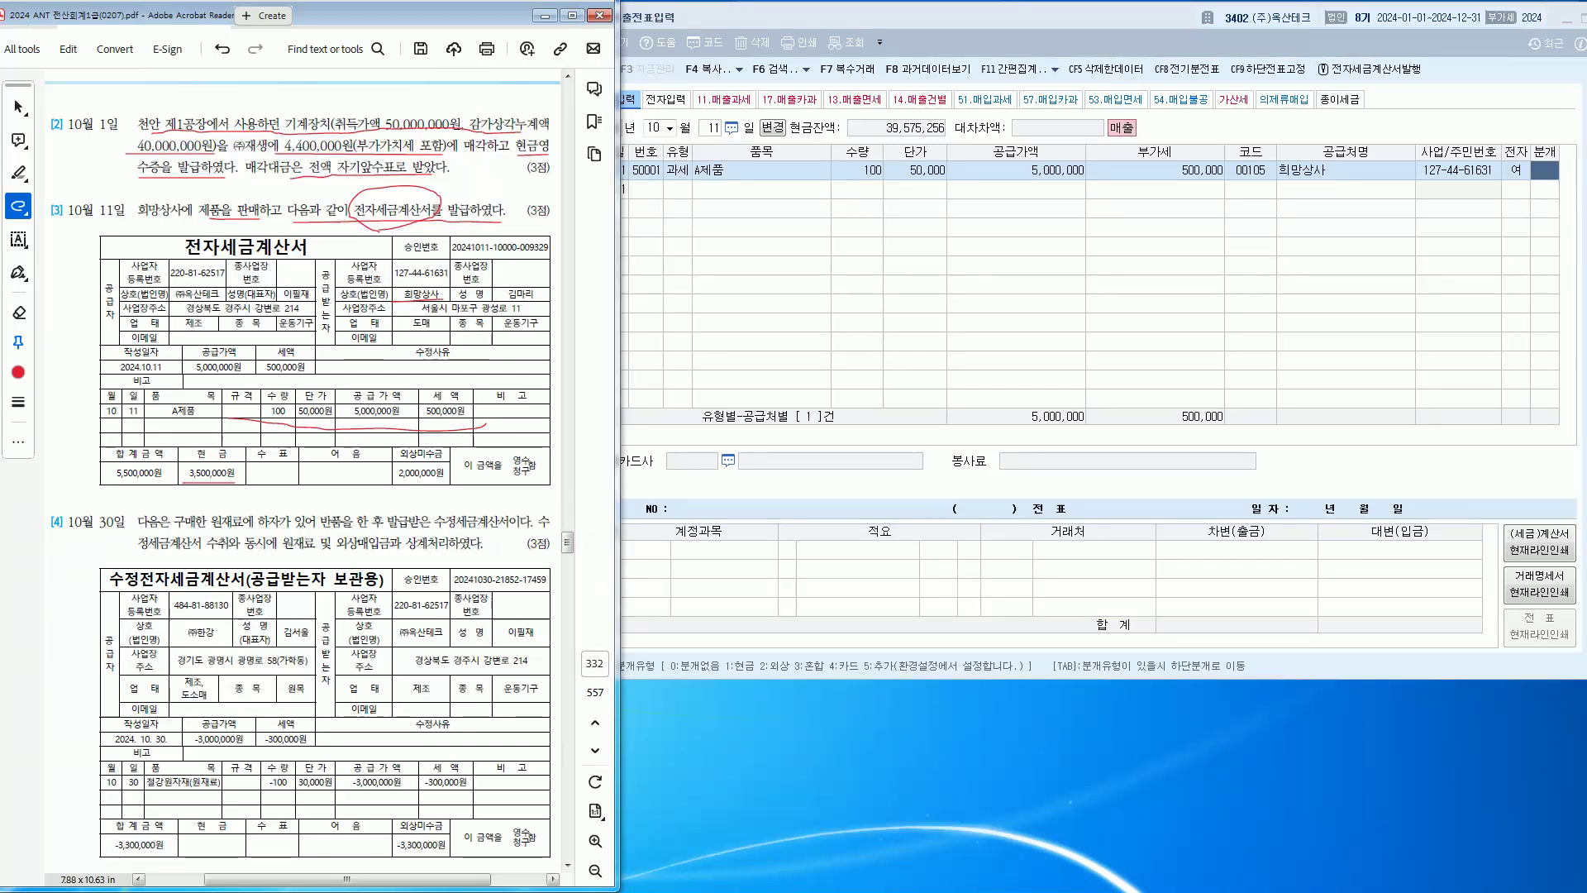
left_click_drag(398, 482, 444, 482)
left_click_drag(219, 438, 244, 459)
mouse_move(397, 488)
left_mouse_down()
mouse_move(426, 438)
mouse_move(459, 484)
left_mouse_up()
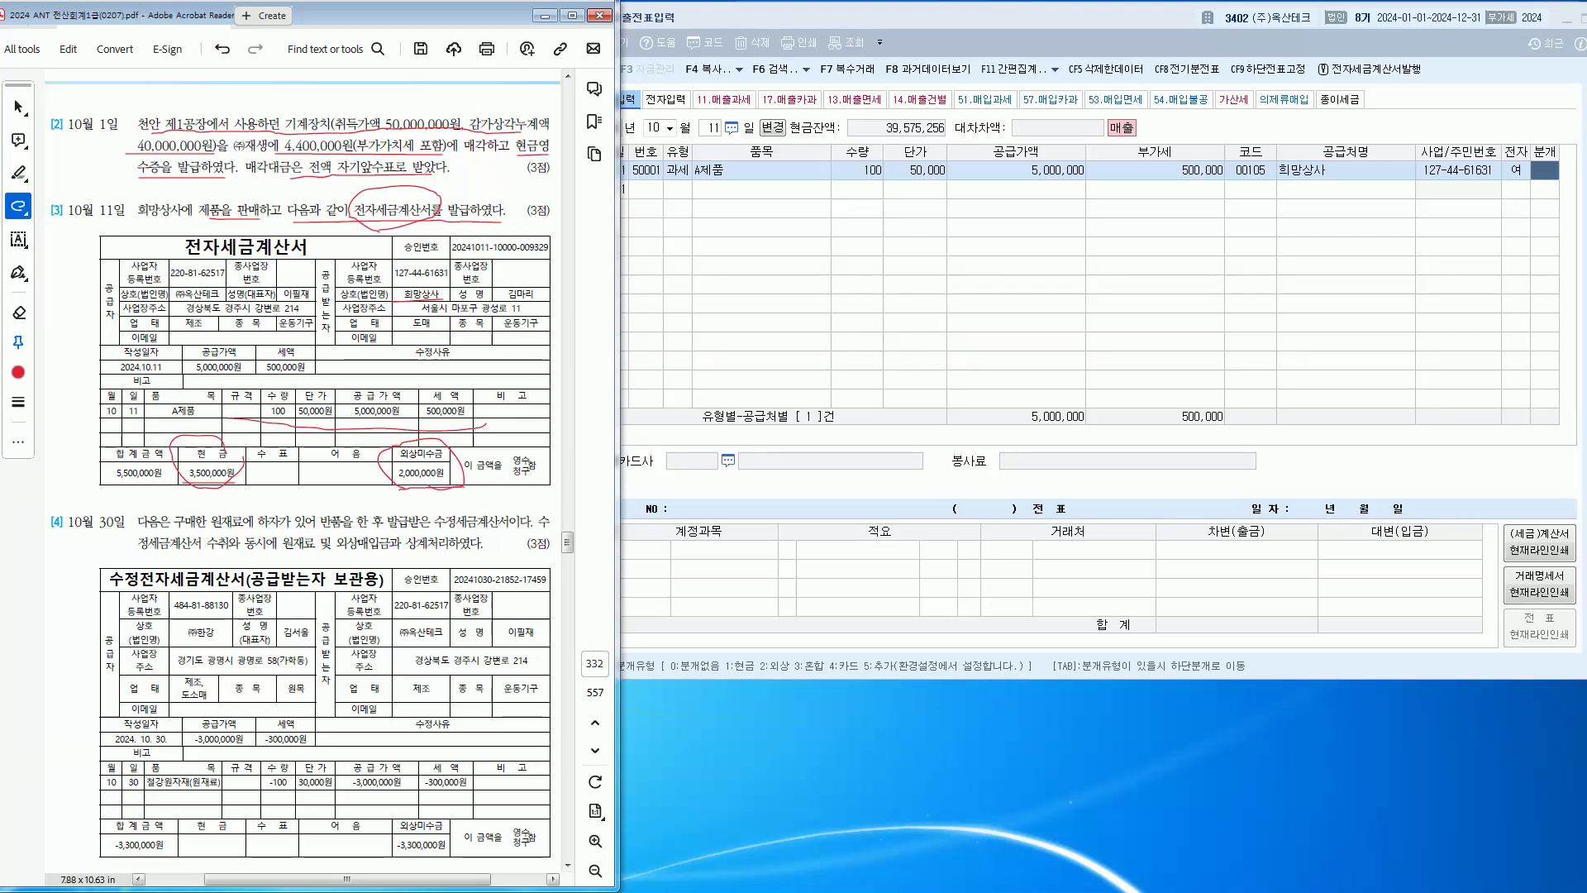
Step: Set the journal type of the October 11 A제품 entry to 3 혼합
left_click(1544, 170)
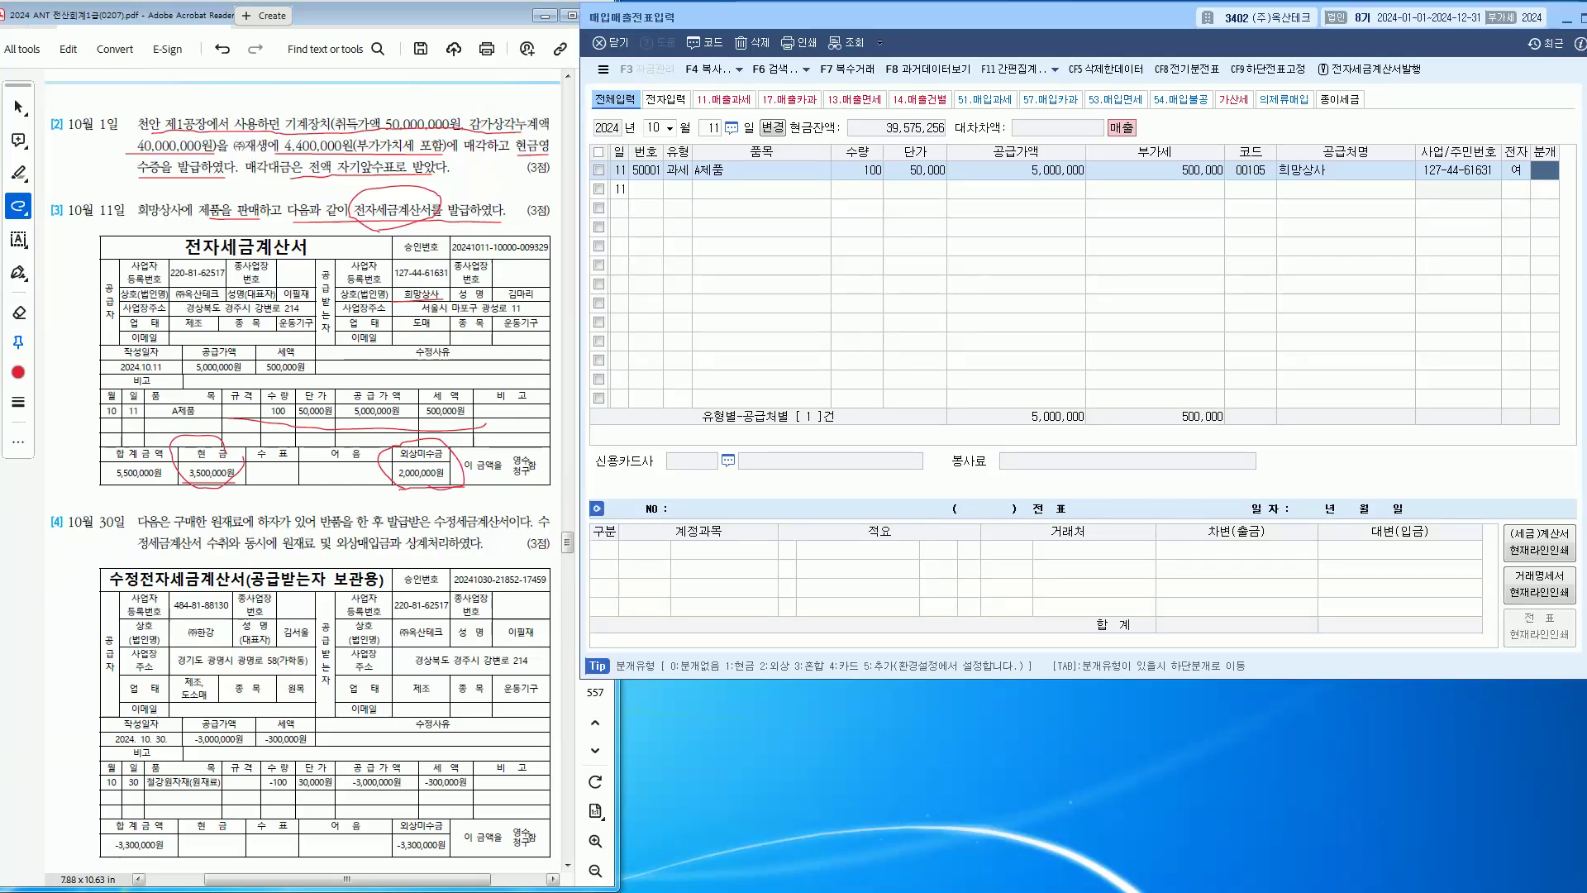
type("3")
key("Return")
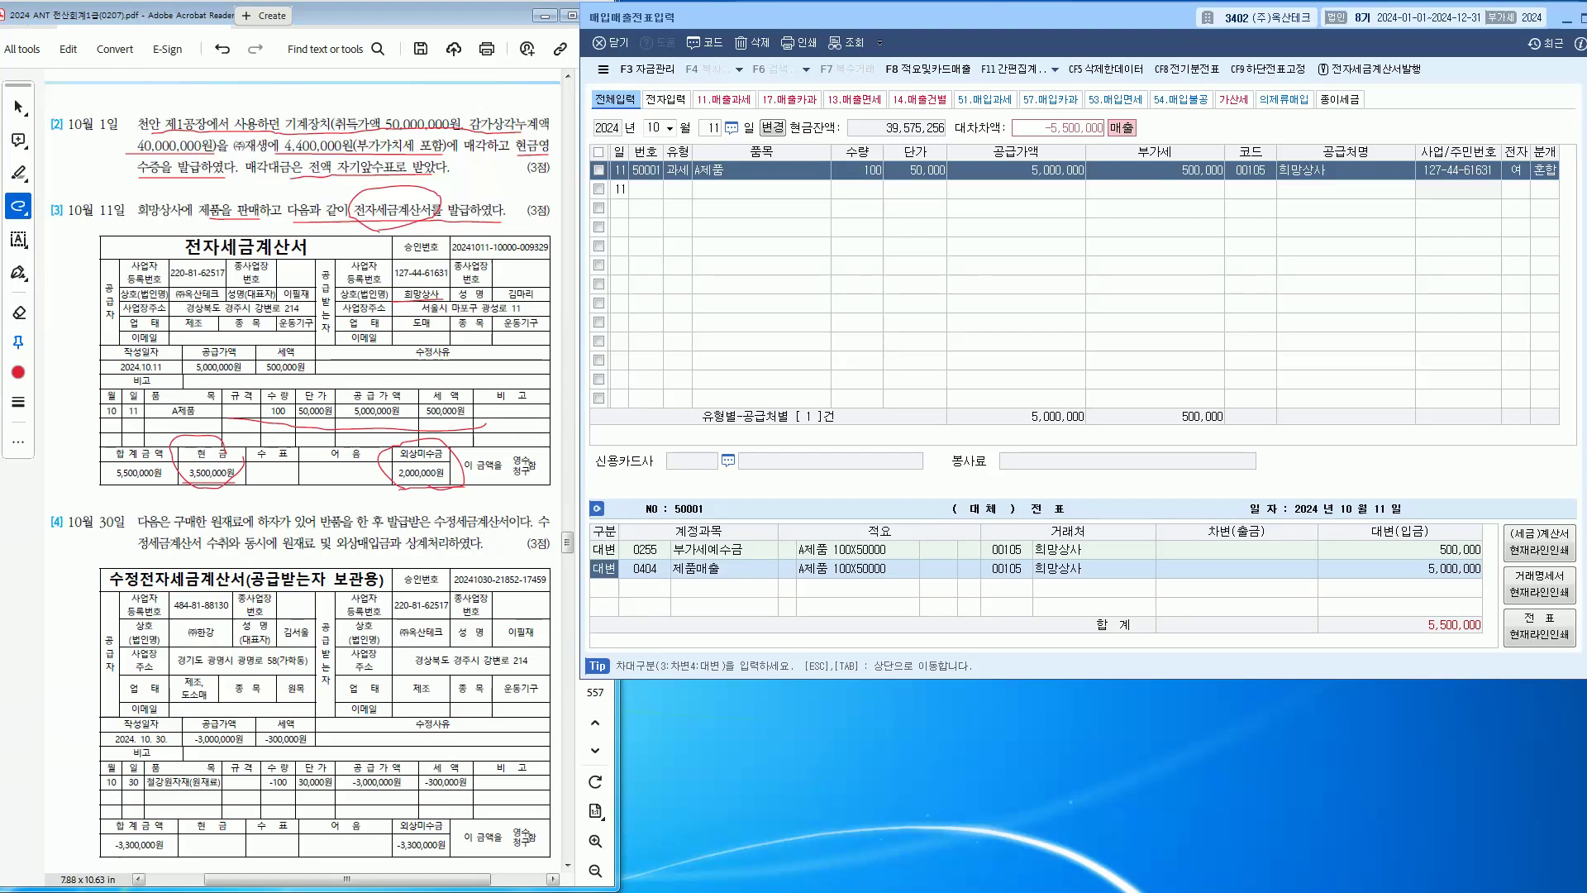
Step: Add a debit line for account 101 현금 with the amount 3,500,000
key("Down")
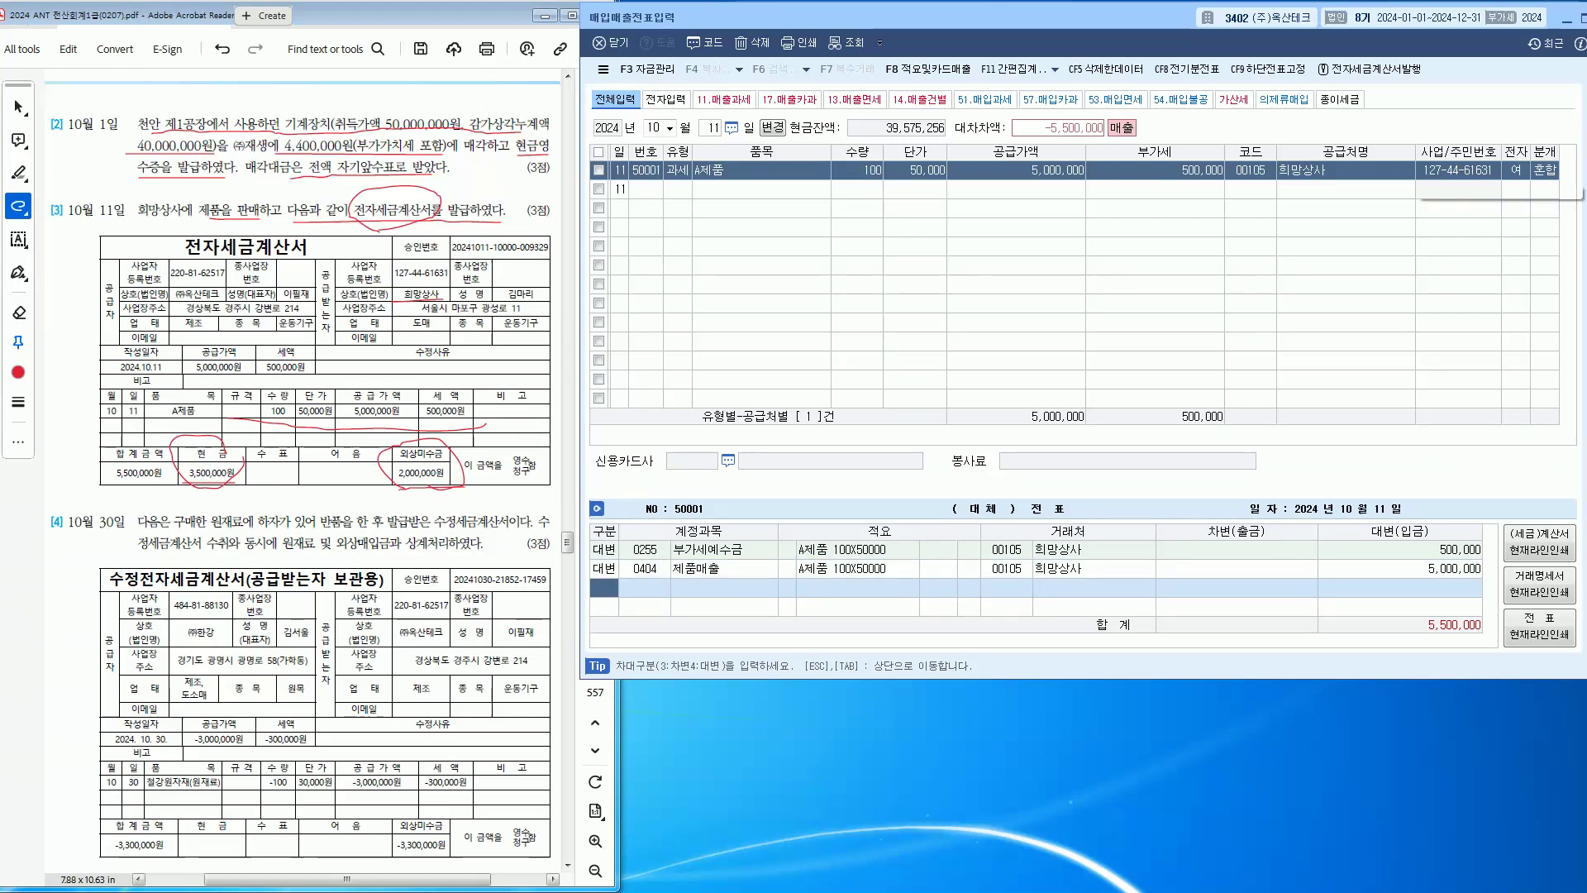
type("3101")
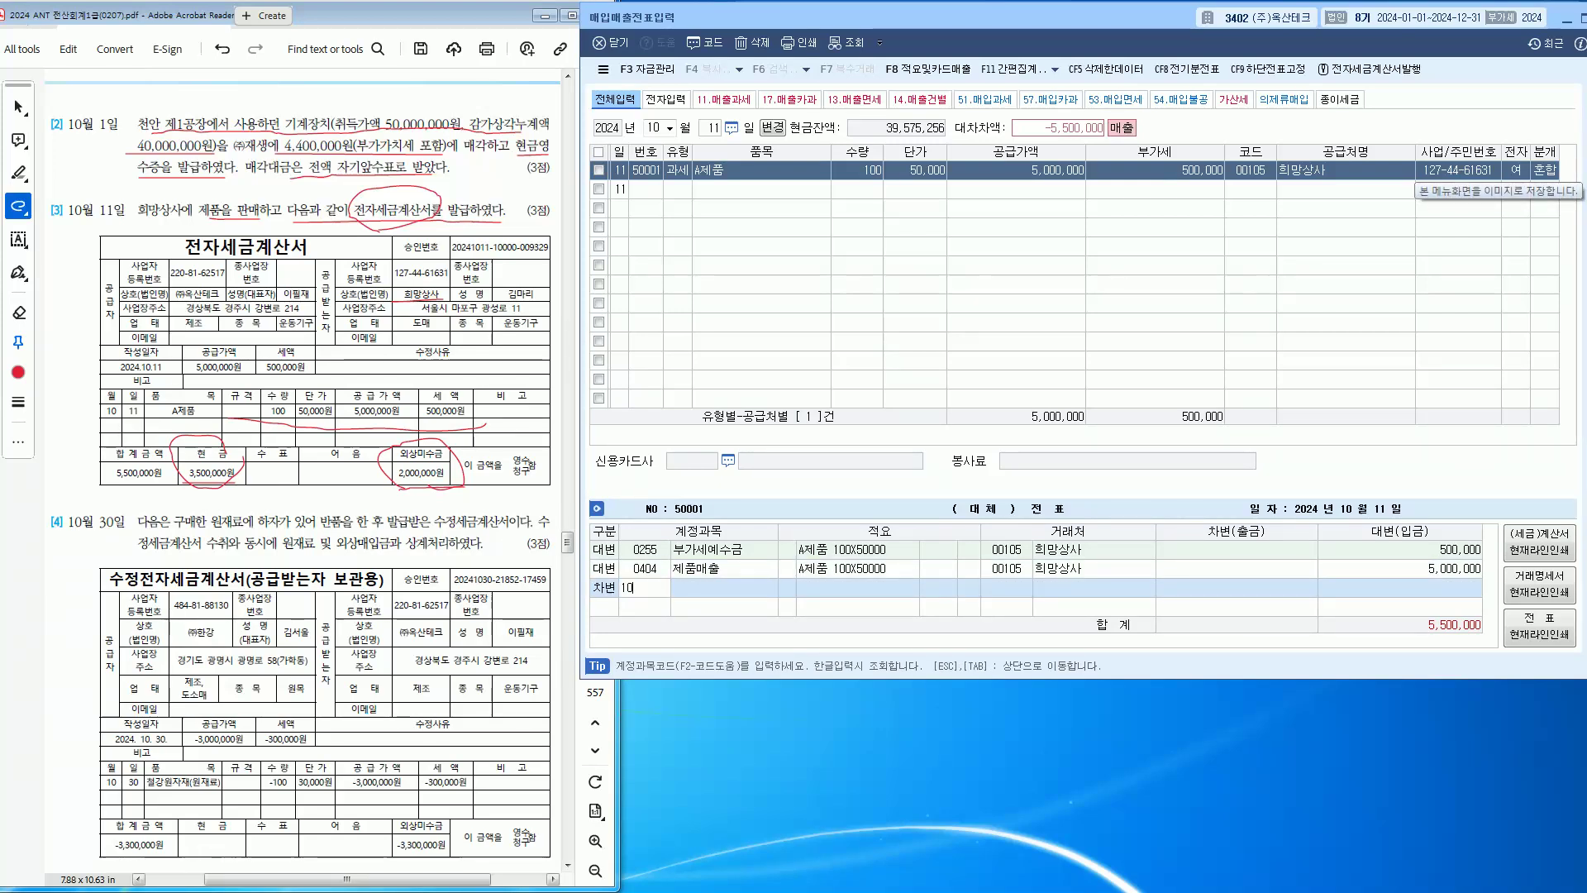
key("Return")
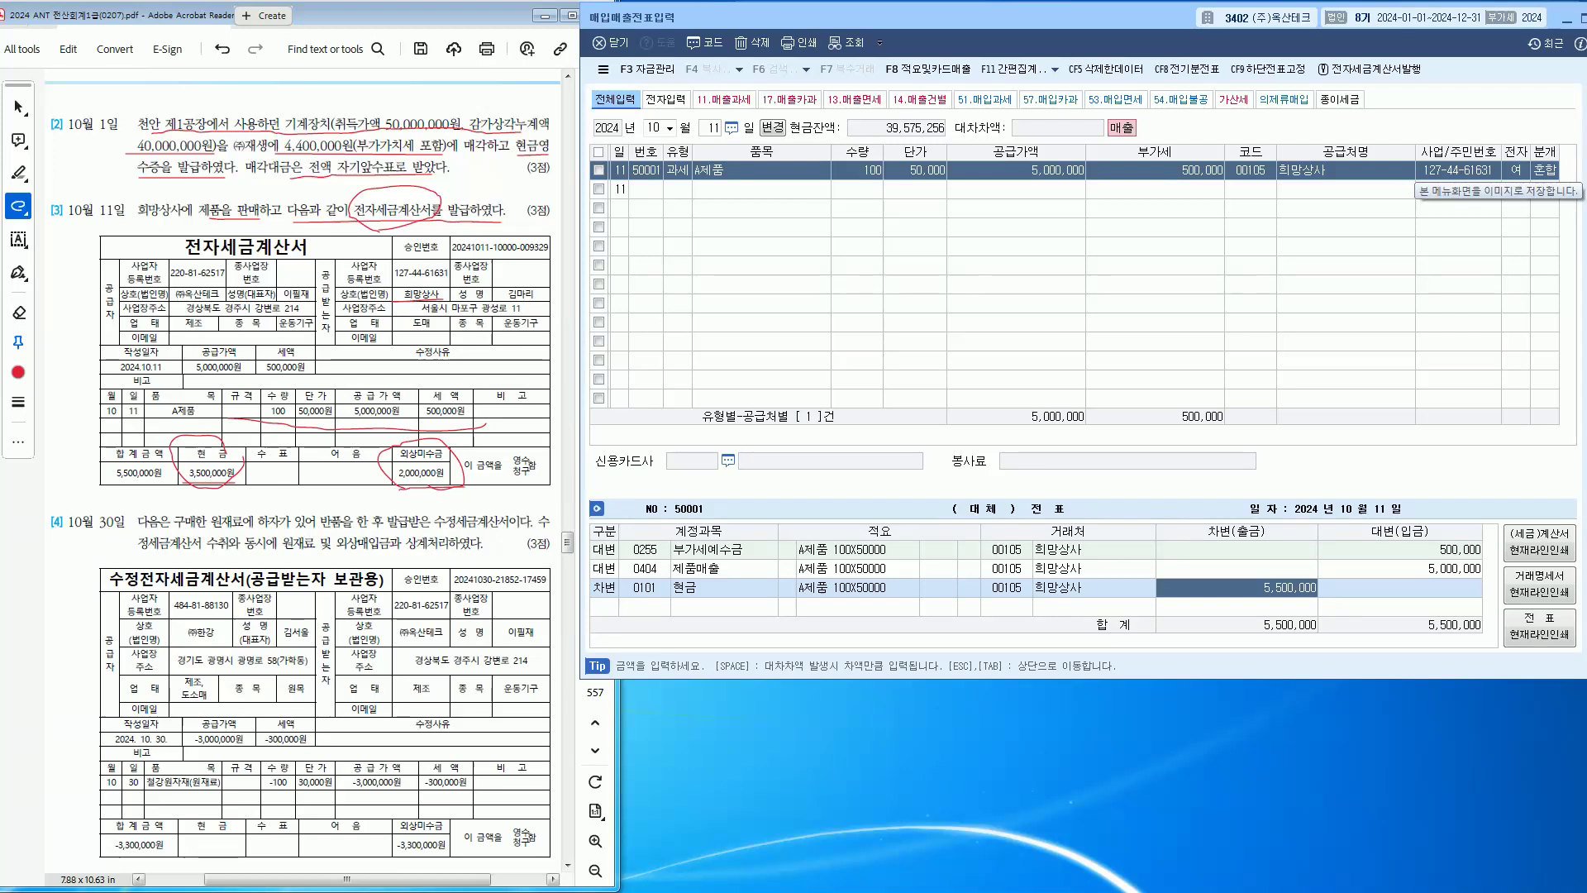
type("3,500")
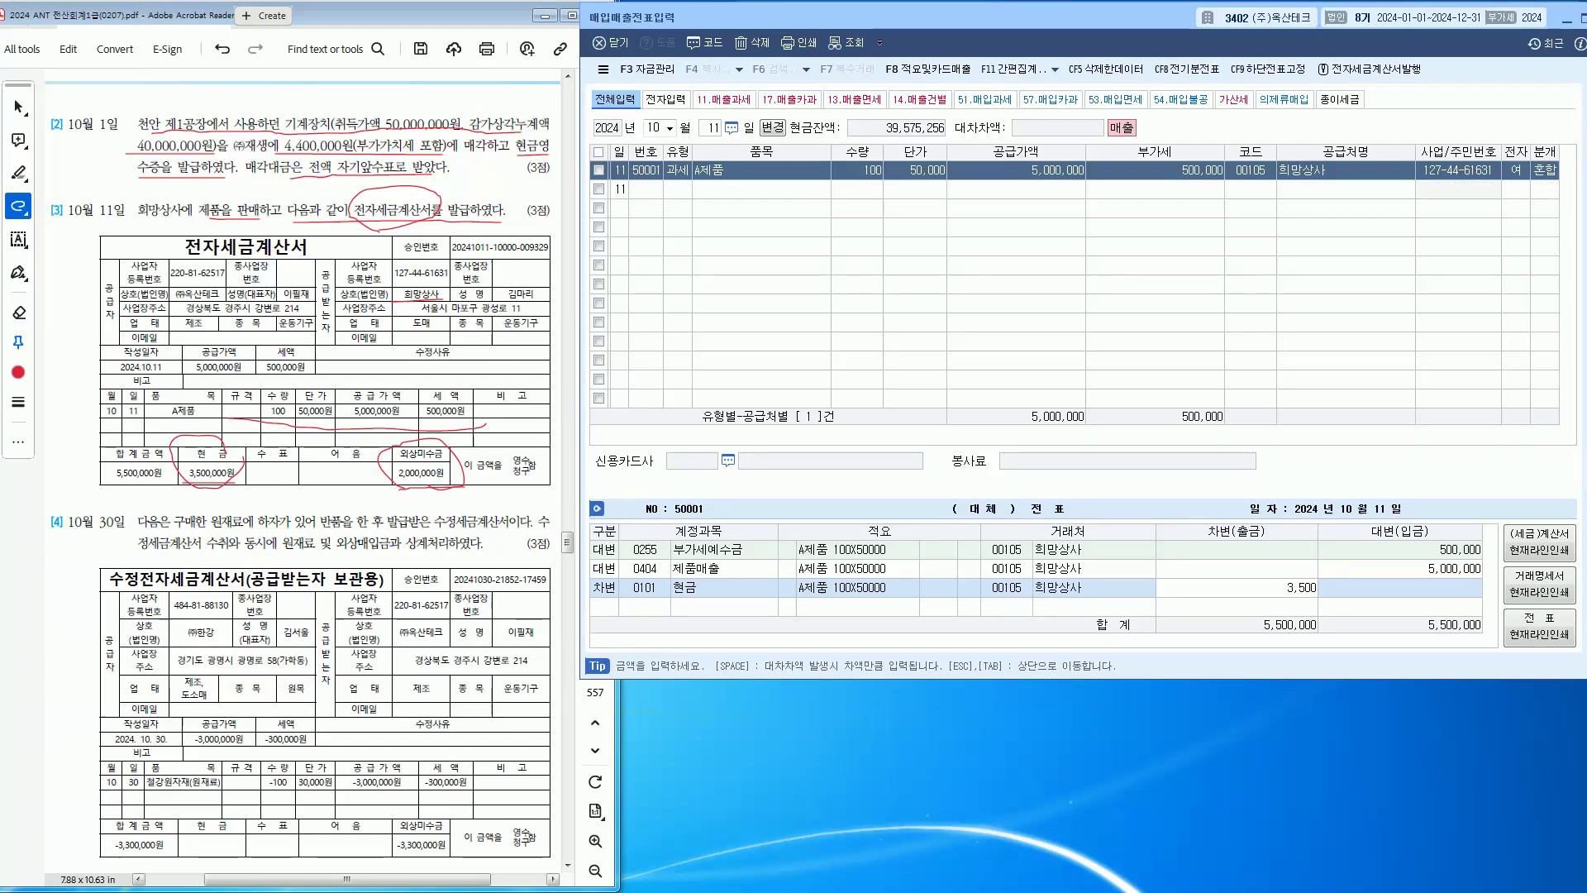
type(",000")
key("Return")
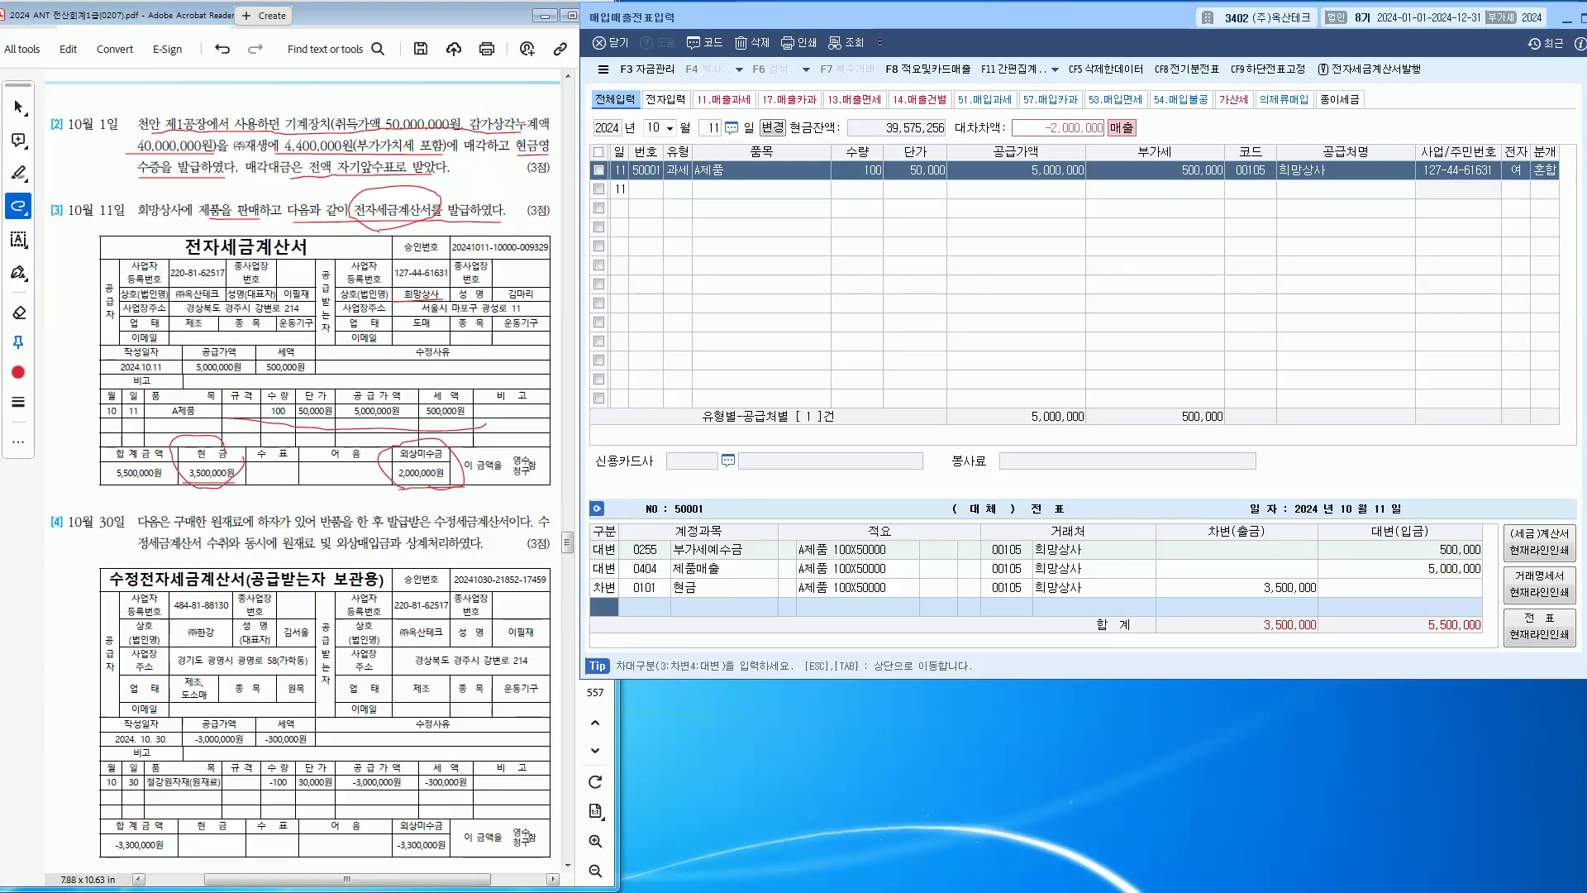
Step: Add a debit line for account 108 외상매출금 with the balancing amount 2,000,000
type("3")
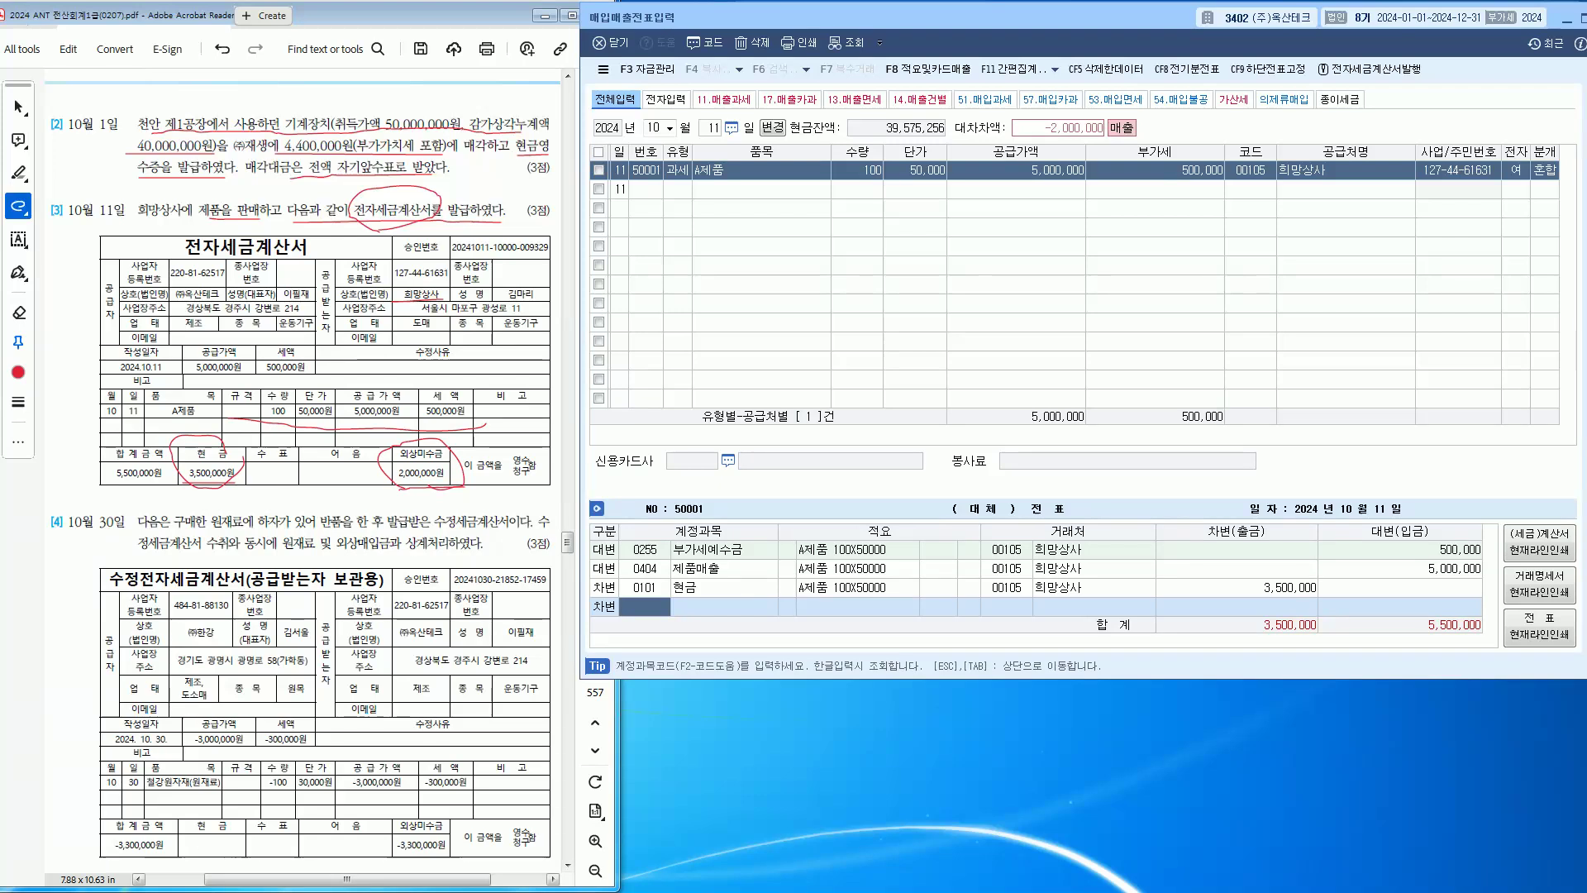
type("108")
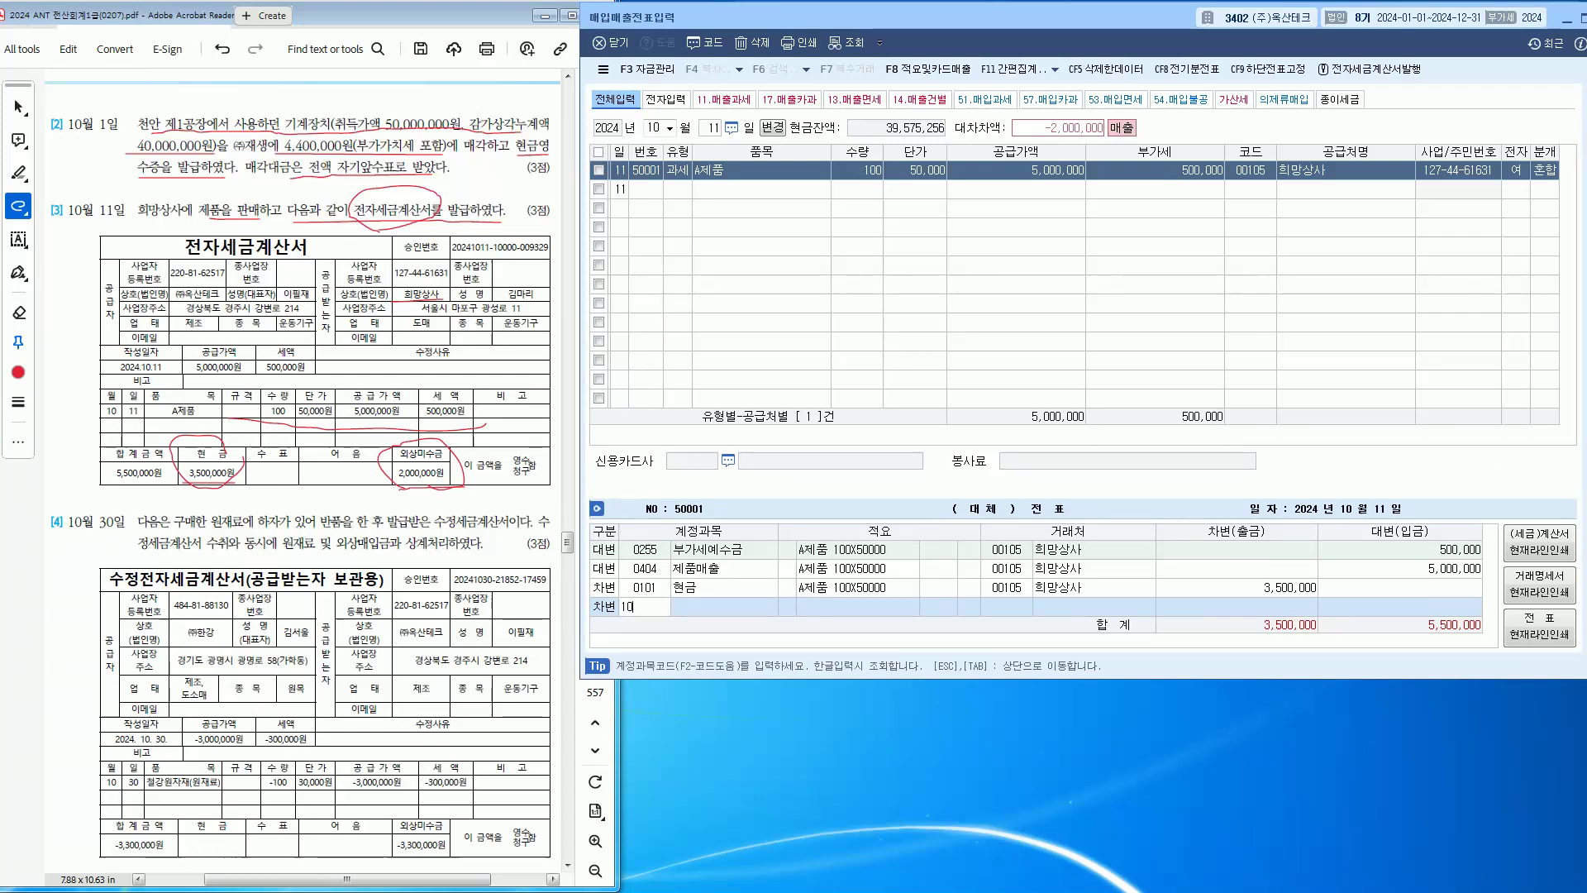
key("Return")
key("Return")
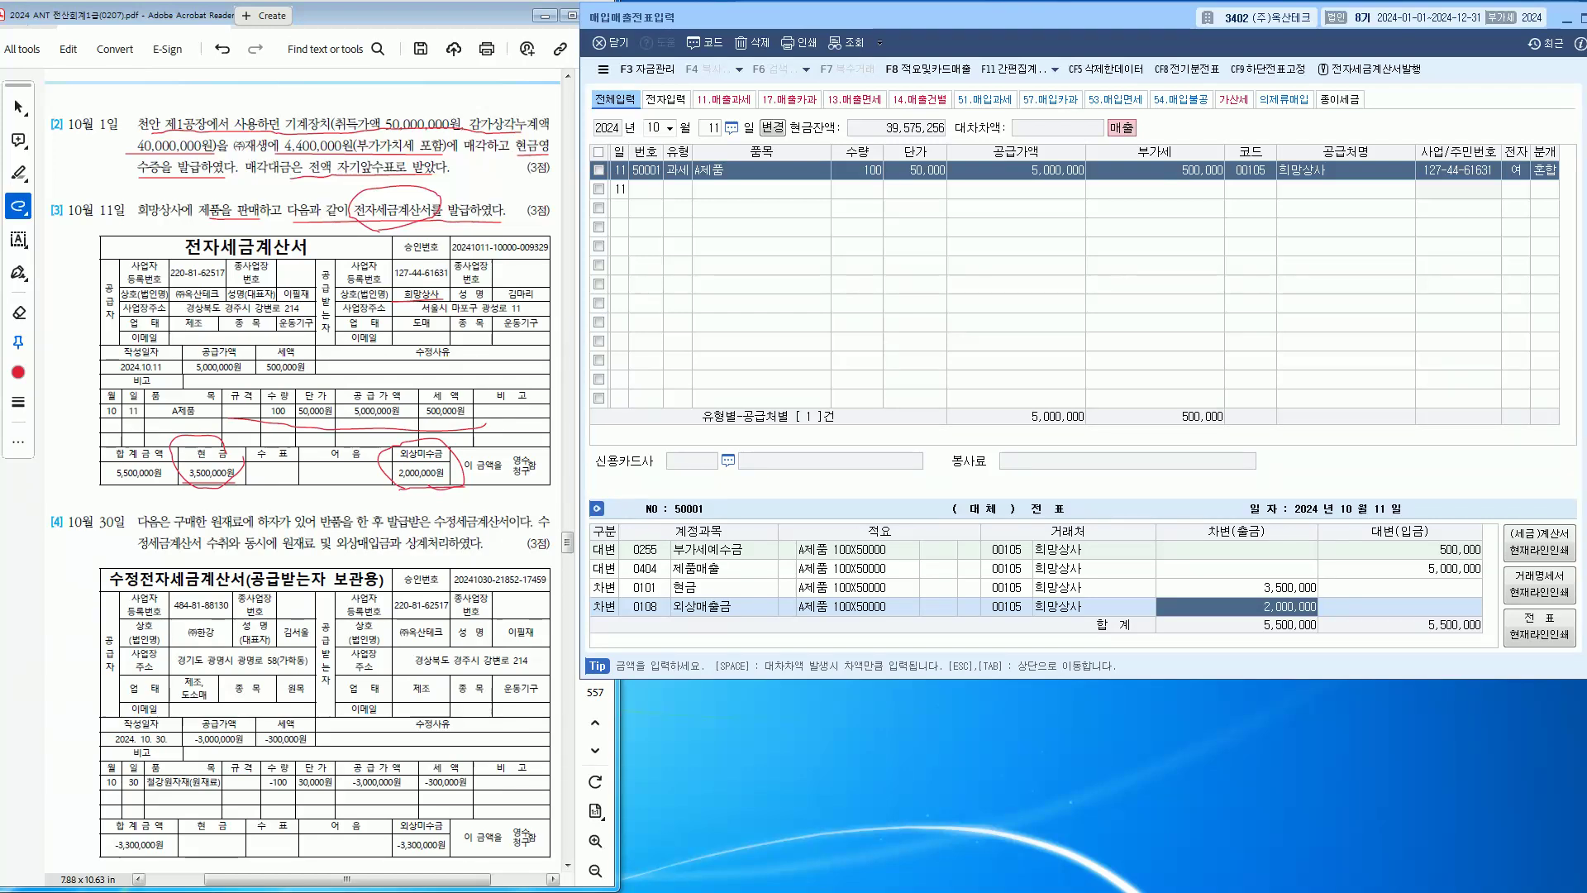
Step: Bring up the PDF's October 30 question, close the October 11 entry and set the voucher date to day 30
left_click(435, 496)
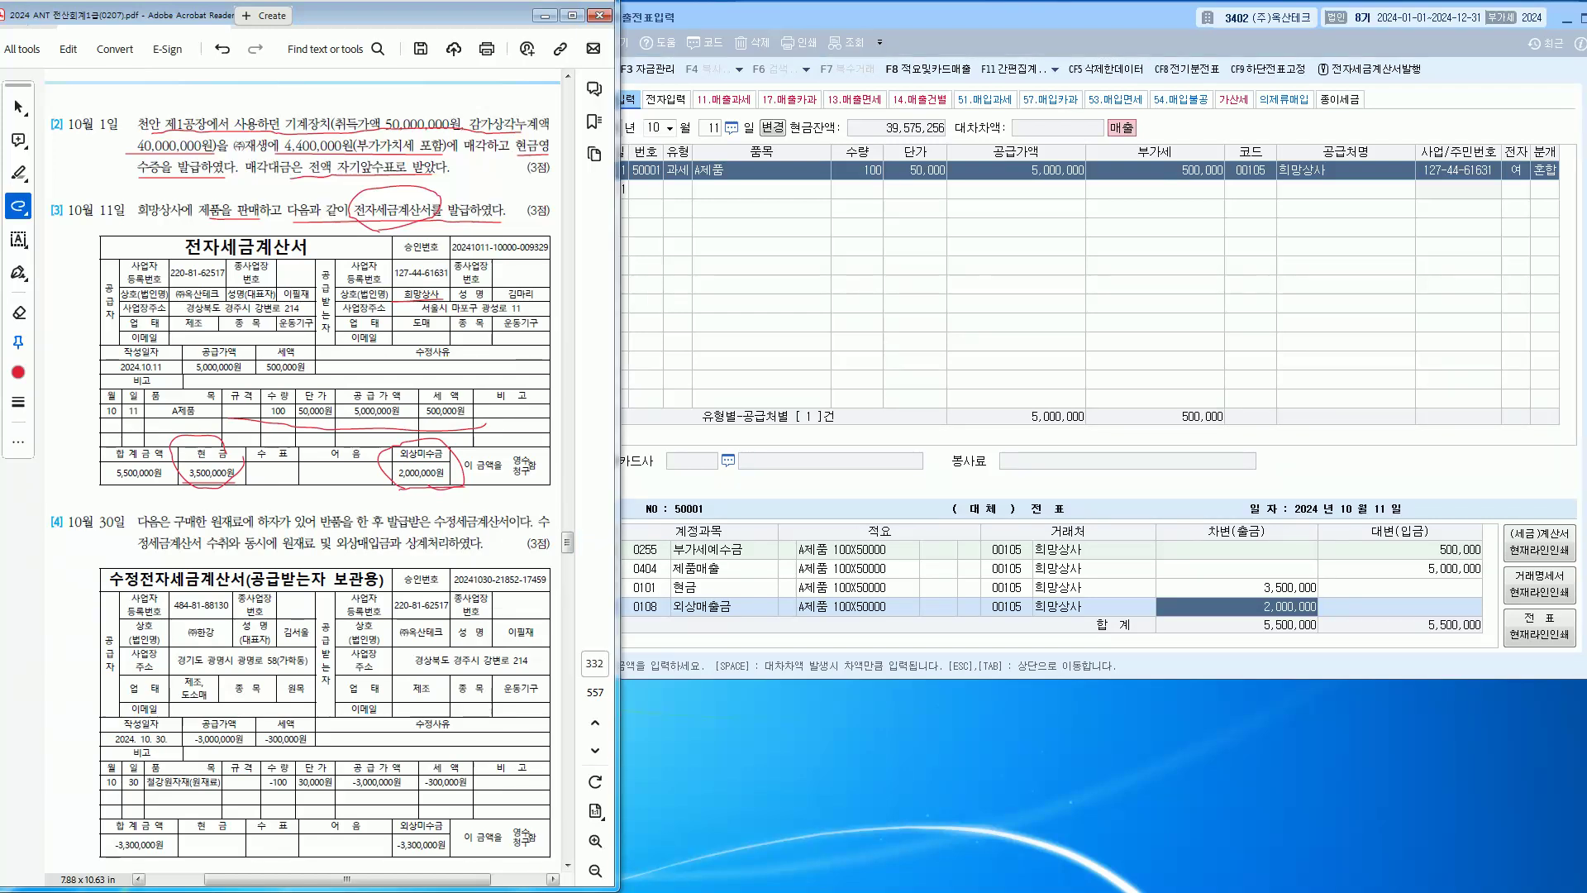
scroll(435, 496, "down", 5)
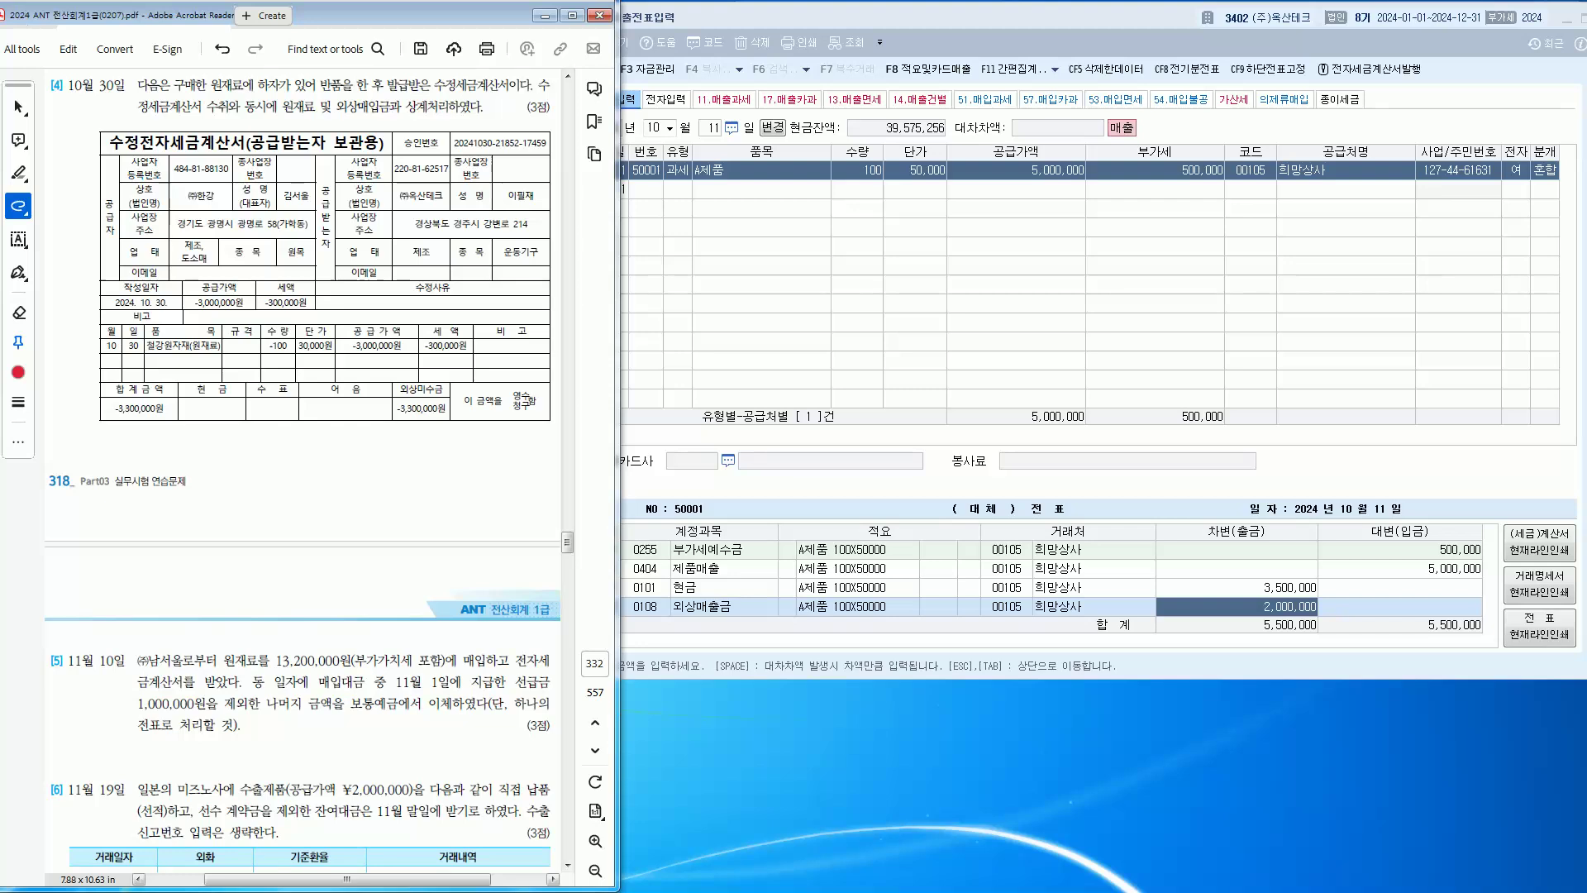
key("alt+Tab")
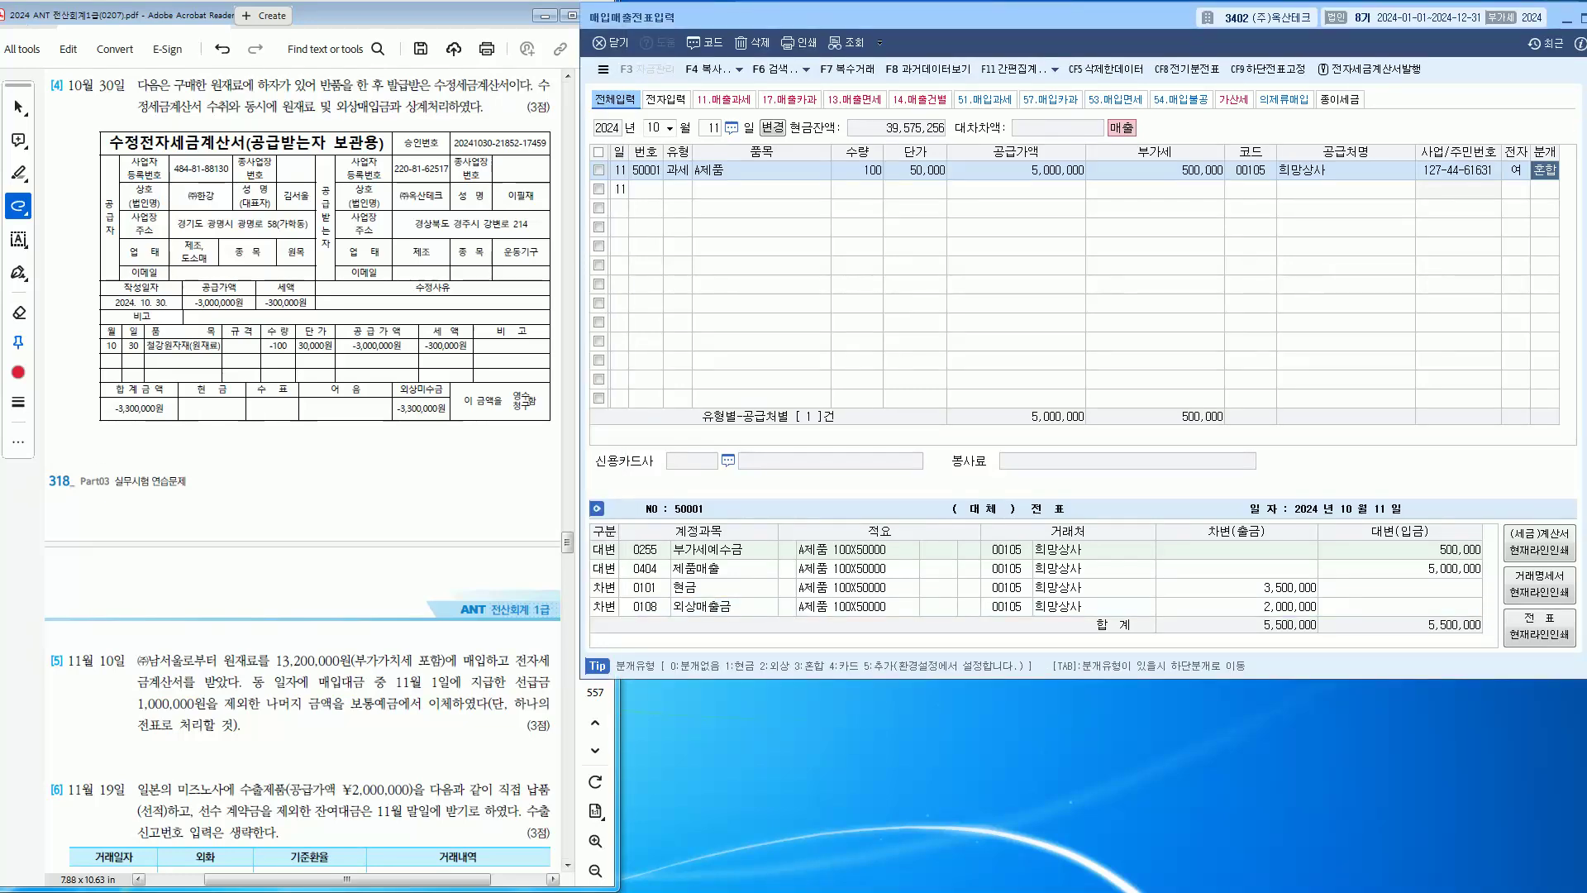
key("Escape")
type("30")
key("Return")
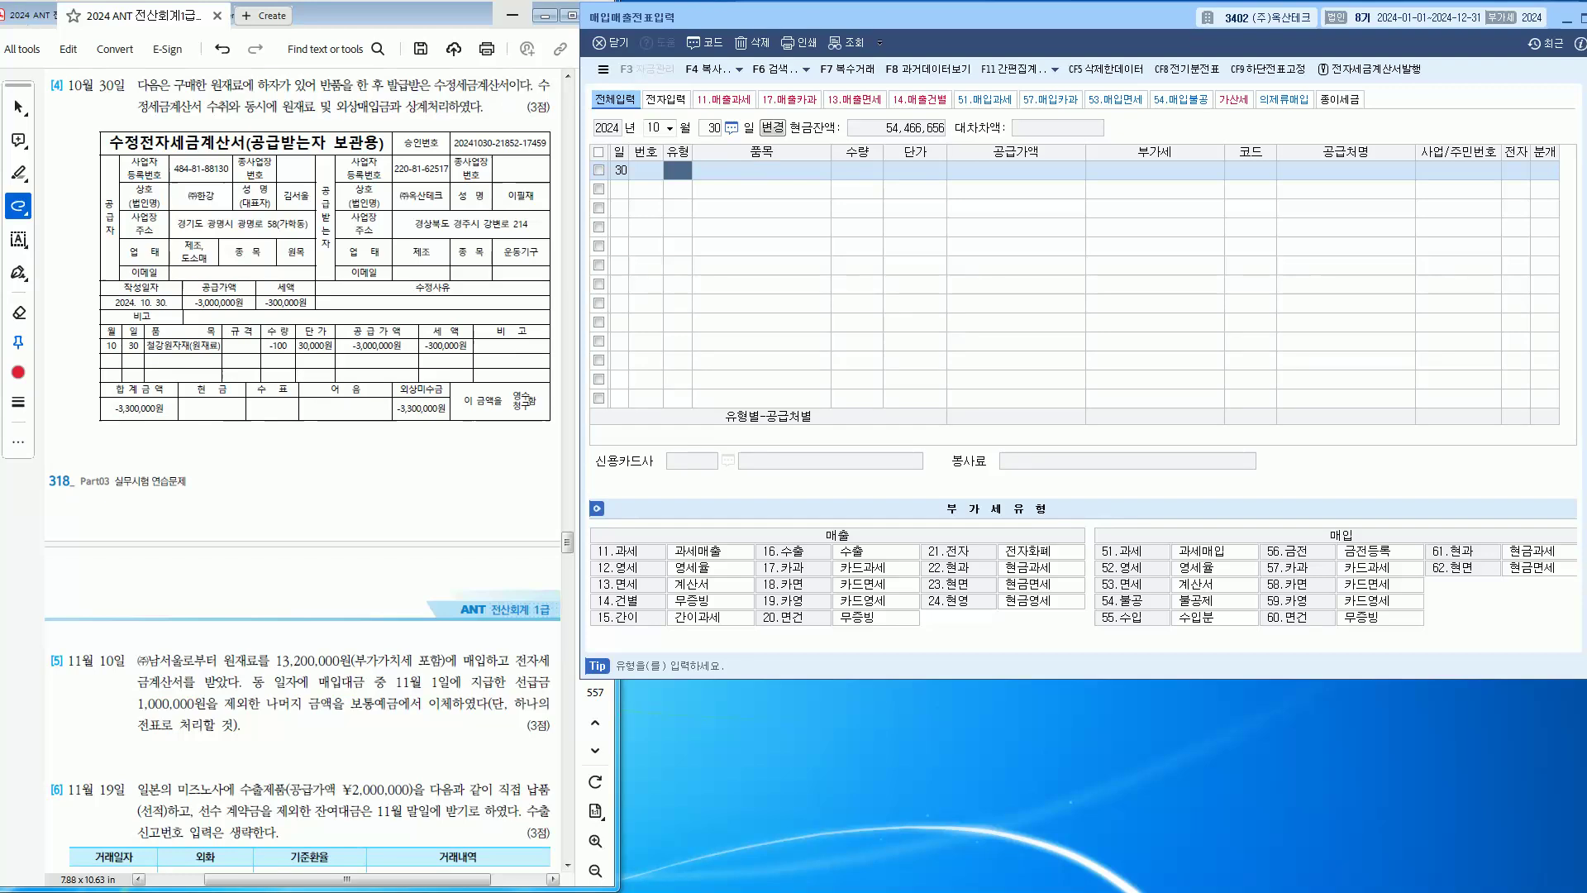
Step: In the PDF's October 30 question, underline the return, 수정세금계산서 and 외상매입금 wording and the -100 item line, and tick the -3,300,000원 외상미수금
left_click(432, 91)
left_click_drag(431, 91, 513, 91)
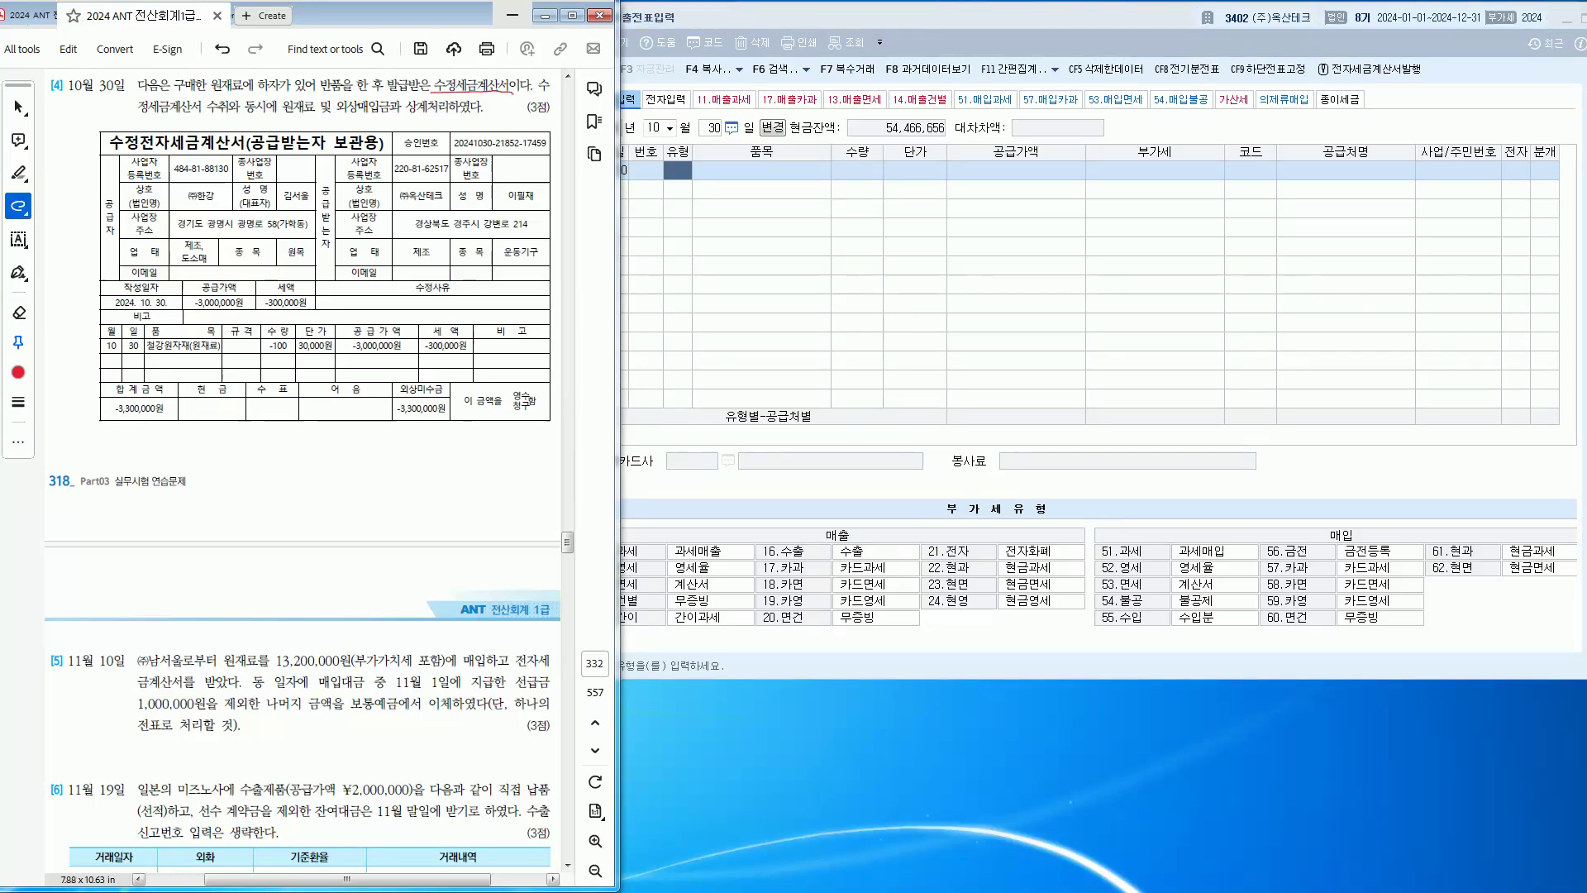
left_click_drag(260, 95, 366, 96)
left_click_drag(336, 355, 408, 356)
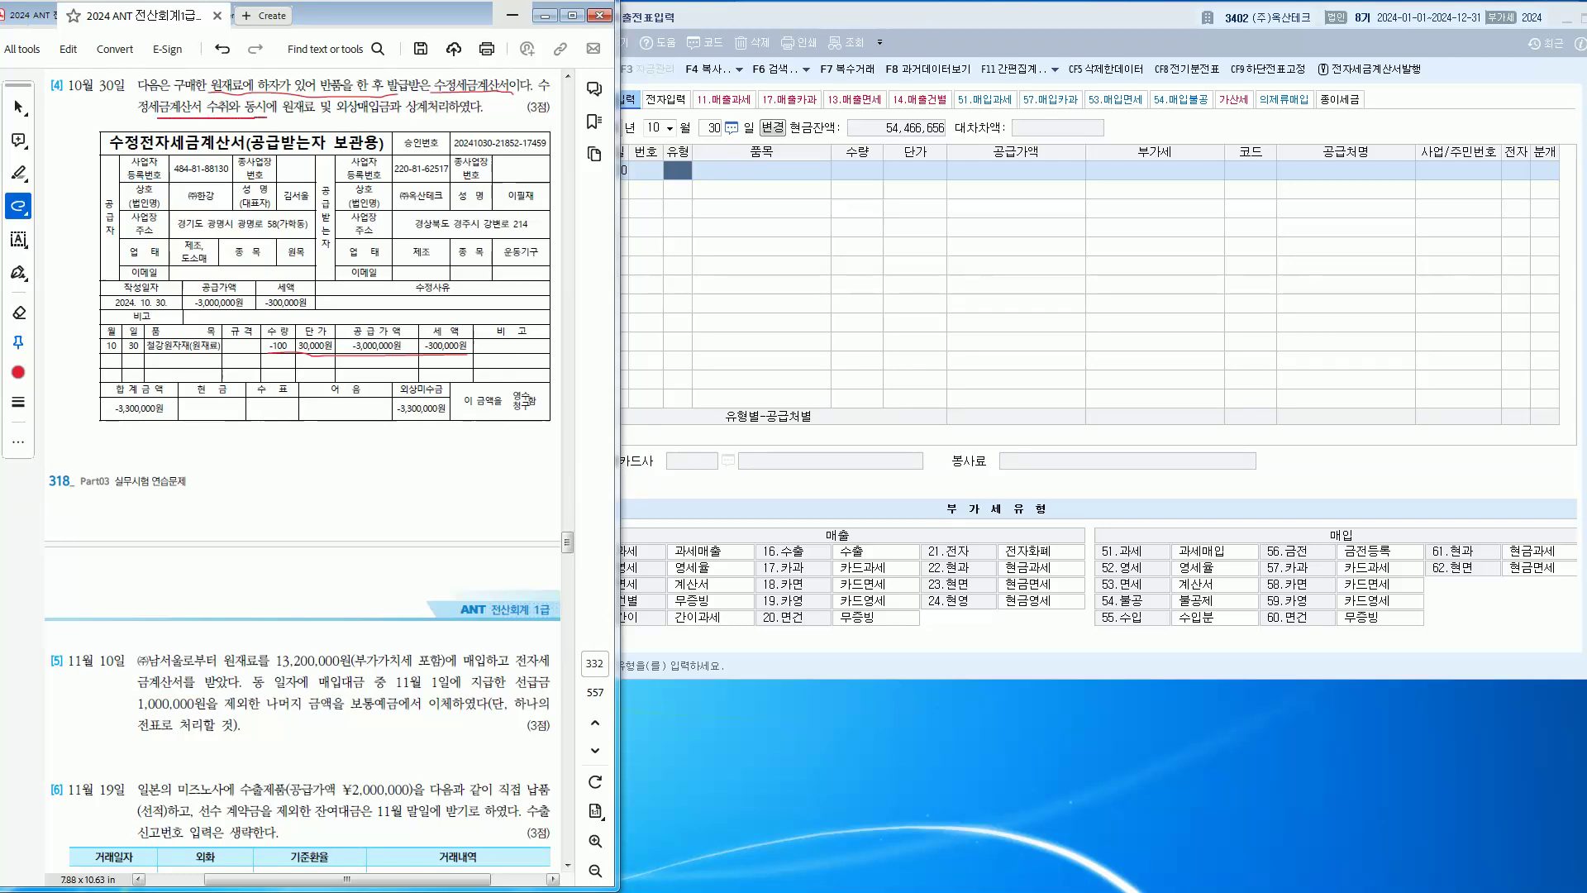
left_click_drag(322, 116, 407, 117)
left_click_drag(410, 419, 425, 409)
left_click(678, 170)
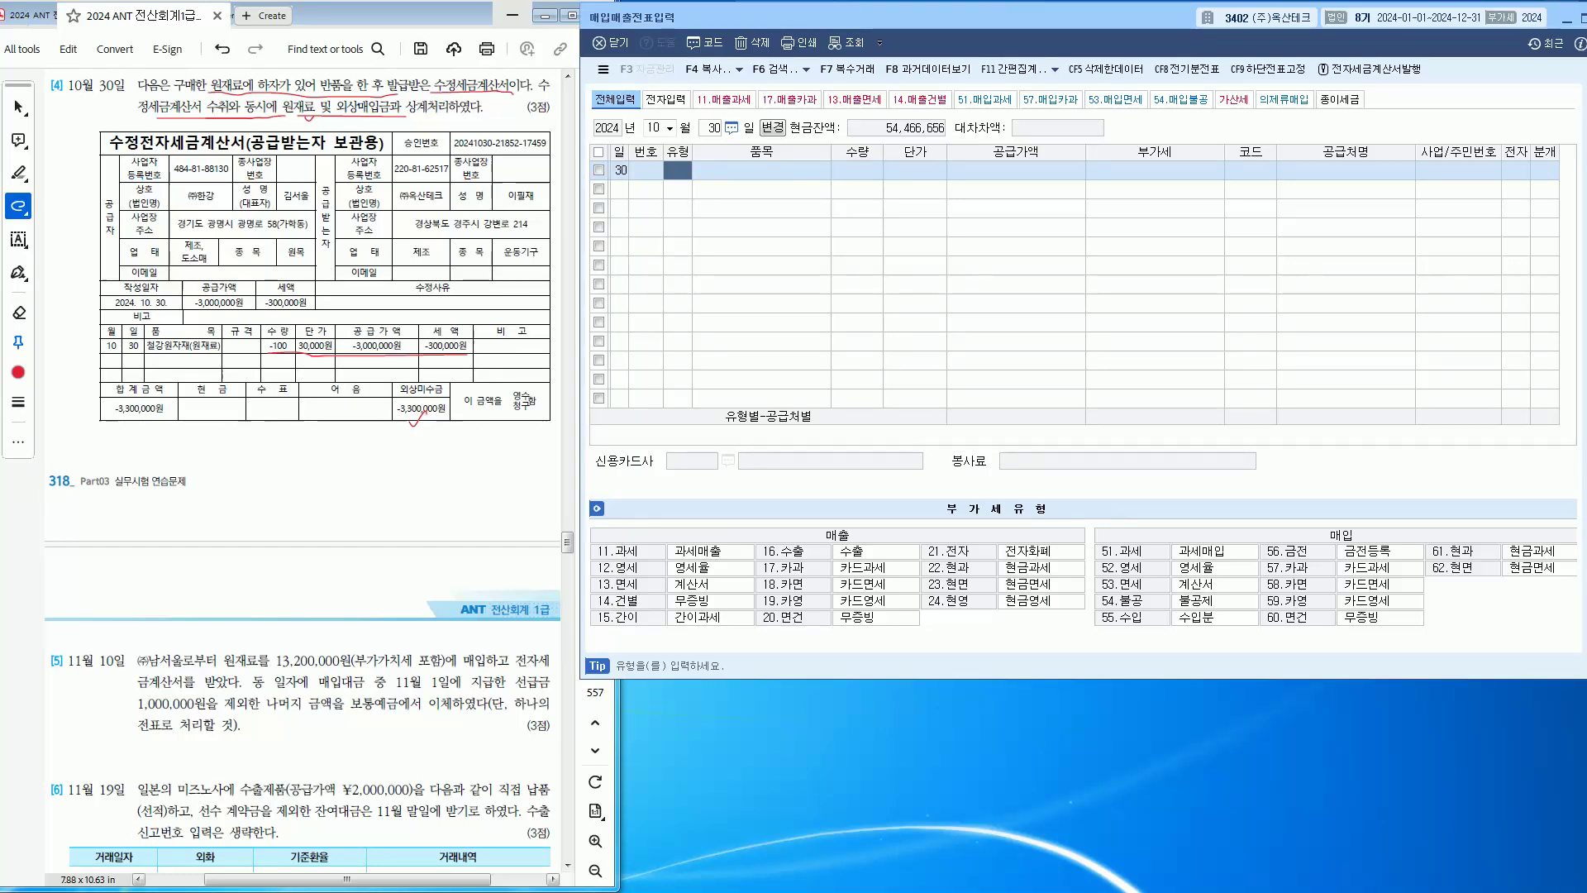
Step: Start the October 30 entry as type 51 과세 with item 철강원재료, underlining the item name in the PDF invoice
left_click(496, 420)
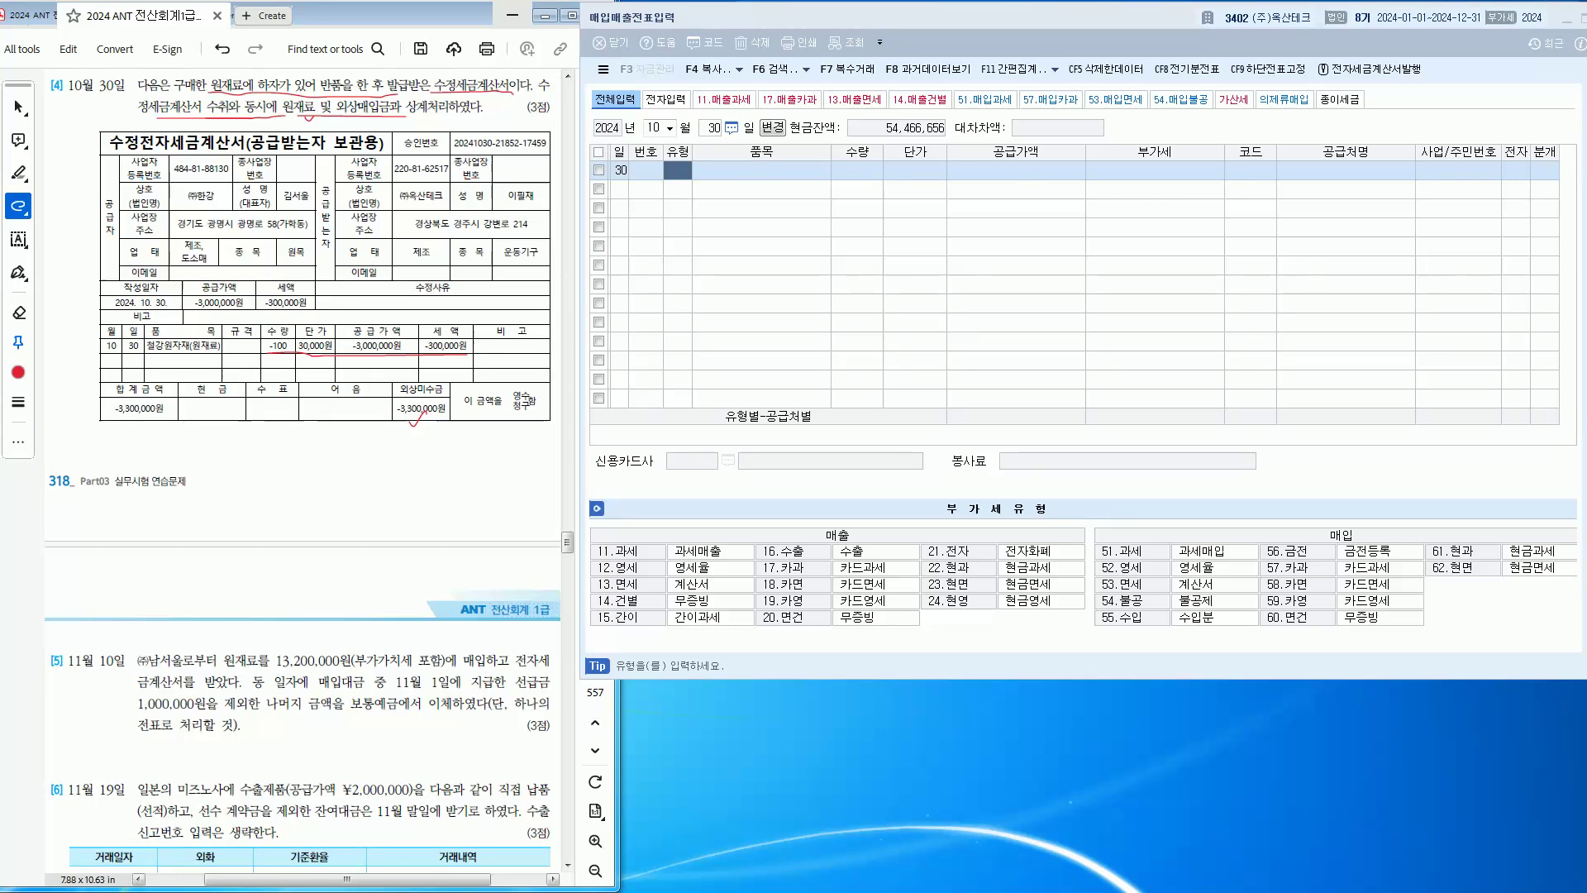
left_click(678, 170)
type("51")
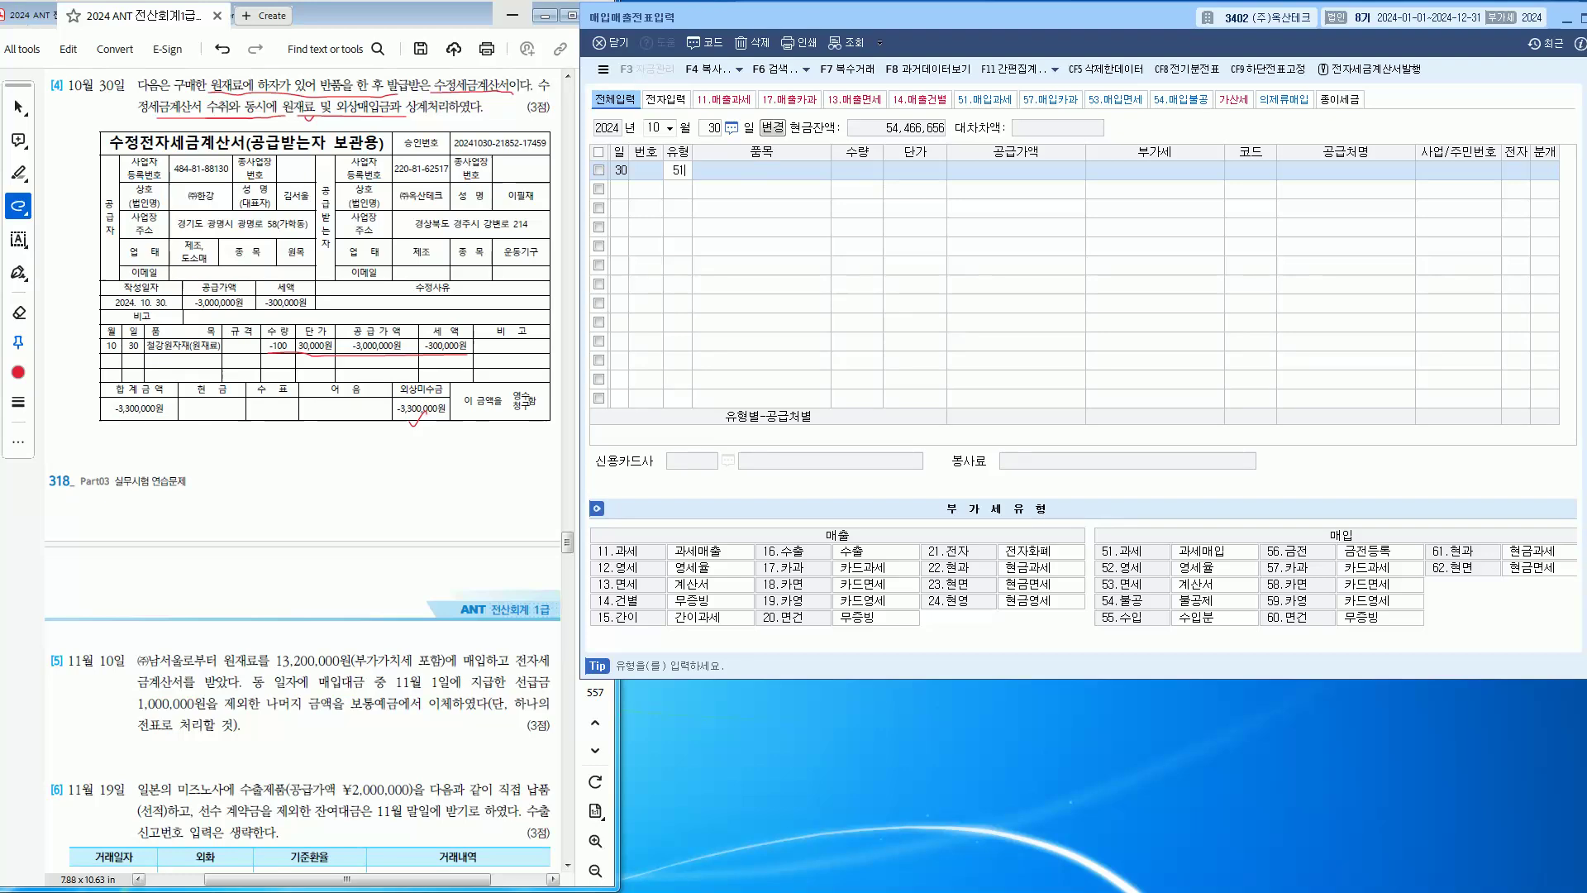
key("Return")
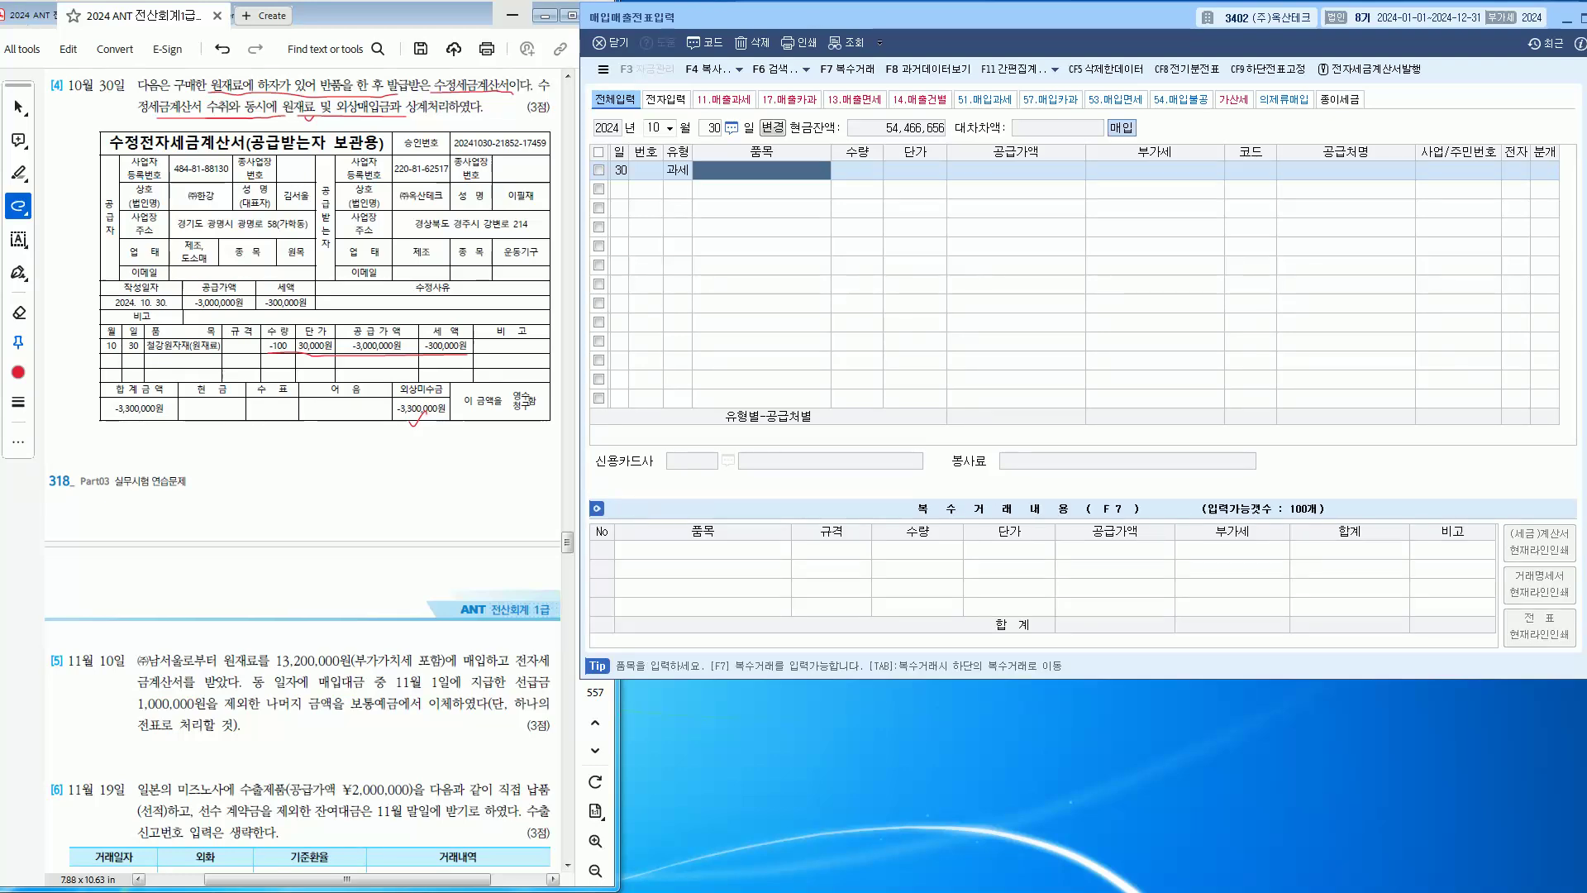
left_click_drag(165, 357, 199, 357)
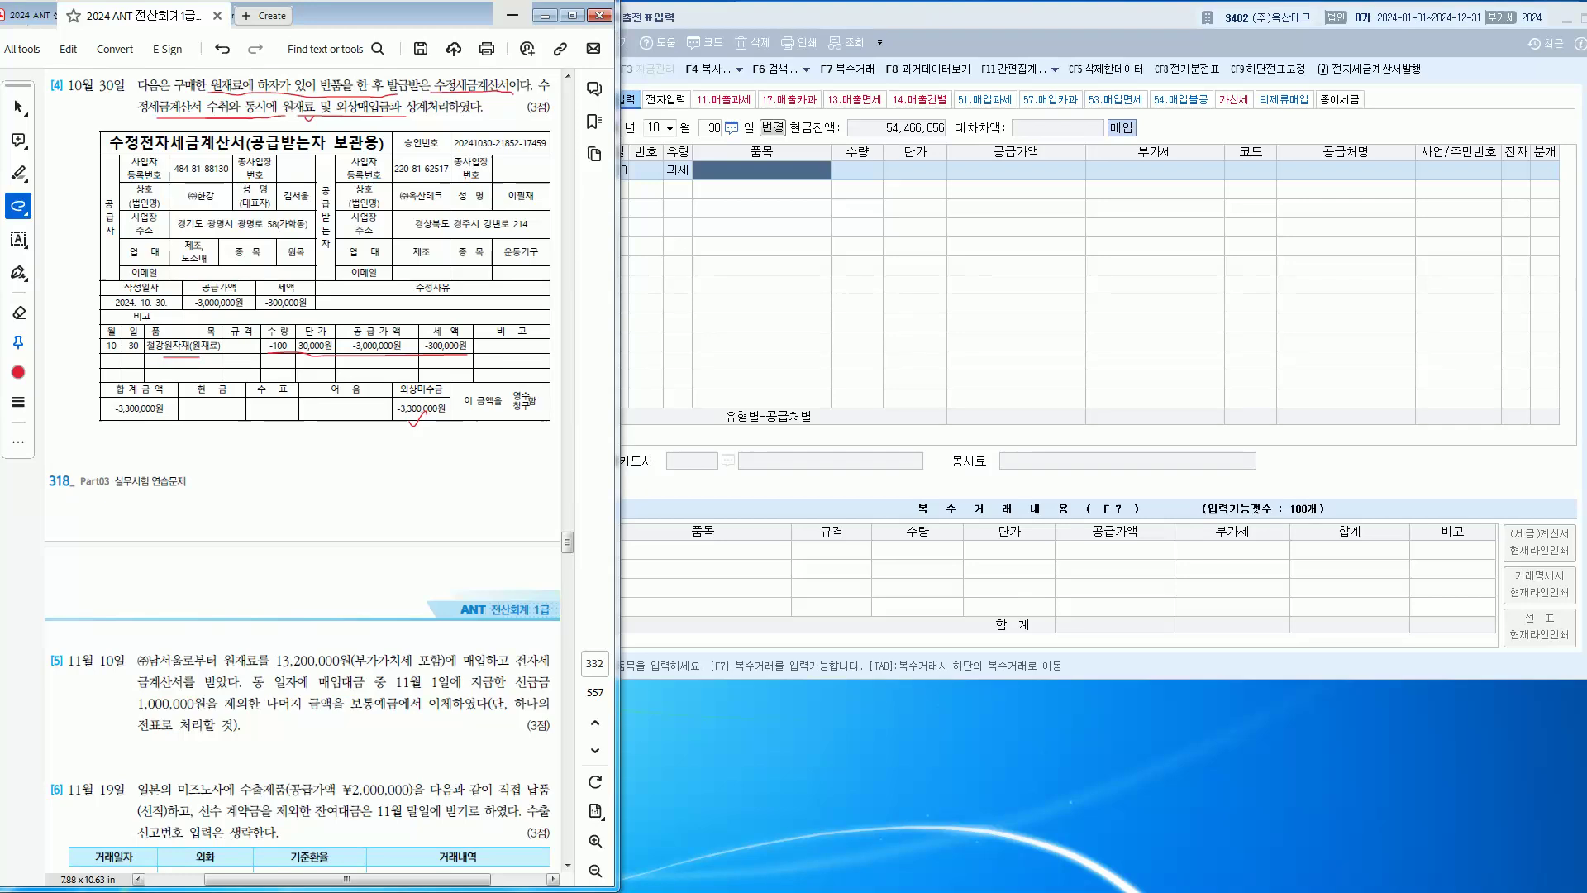
left_click(761, 170)
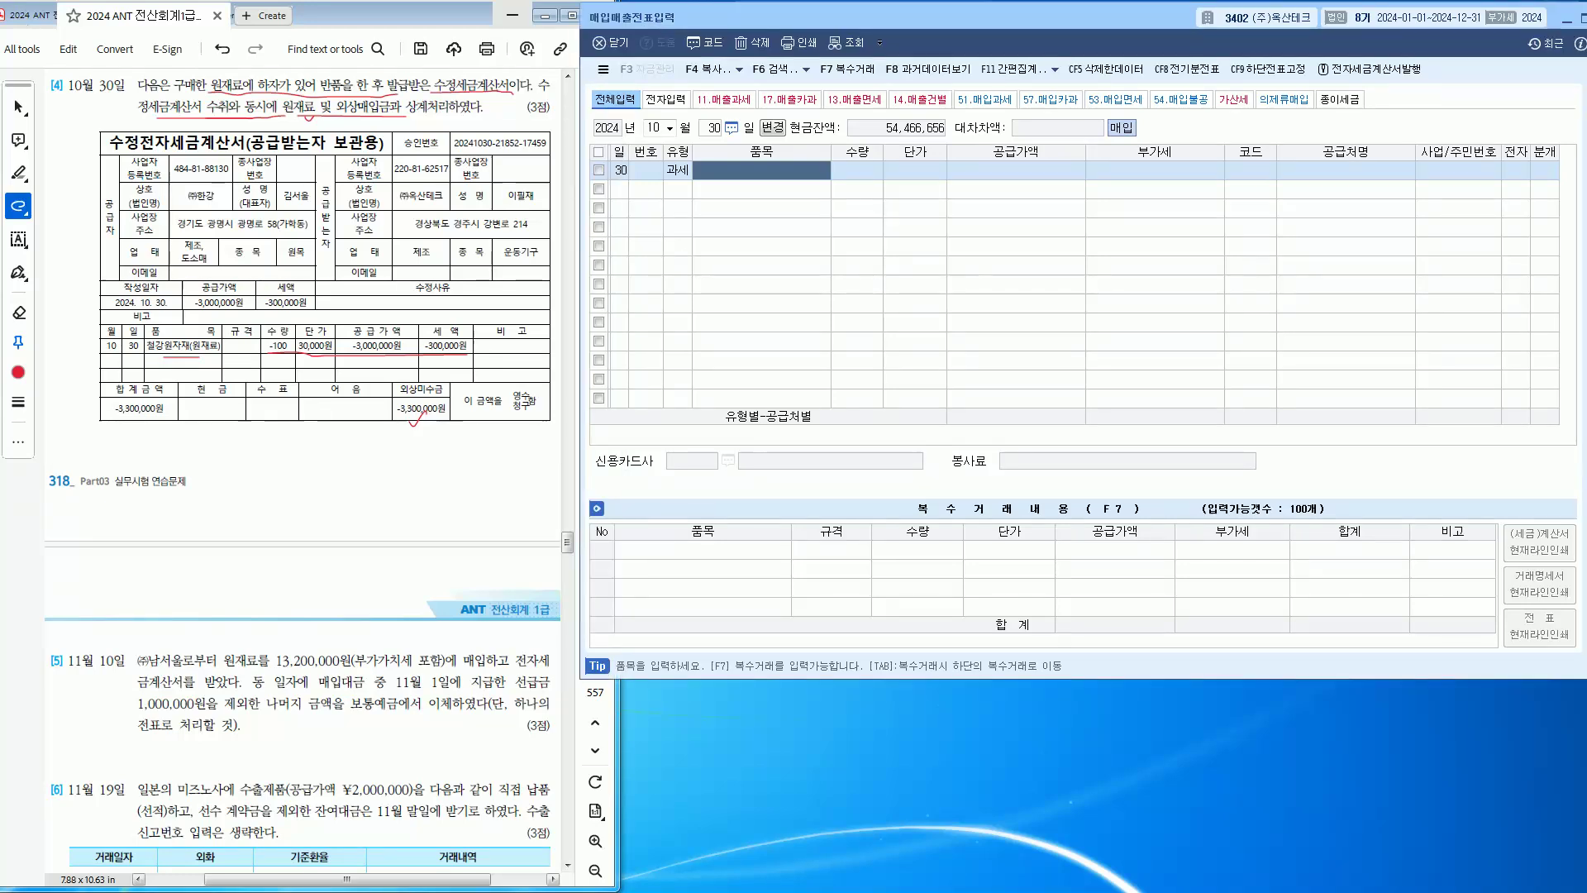
type("철강원재료")
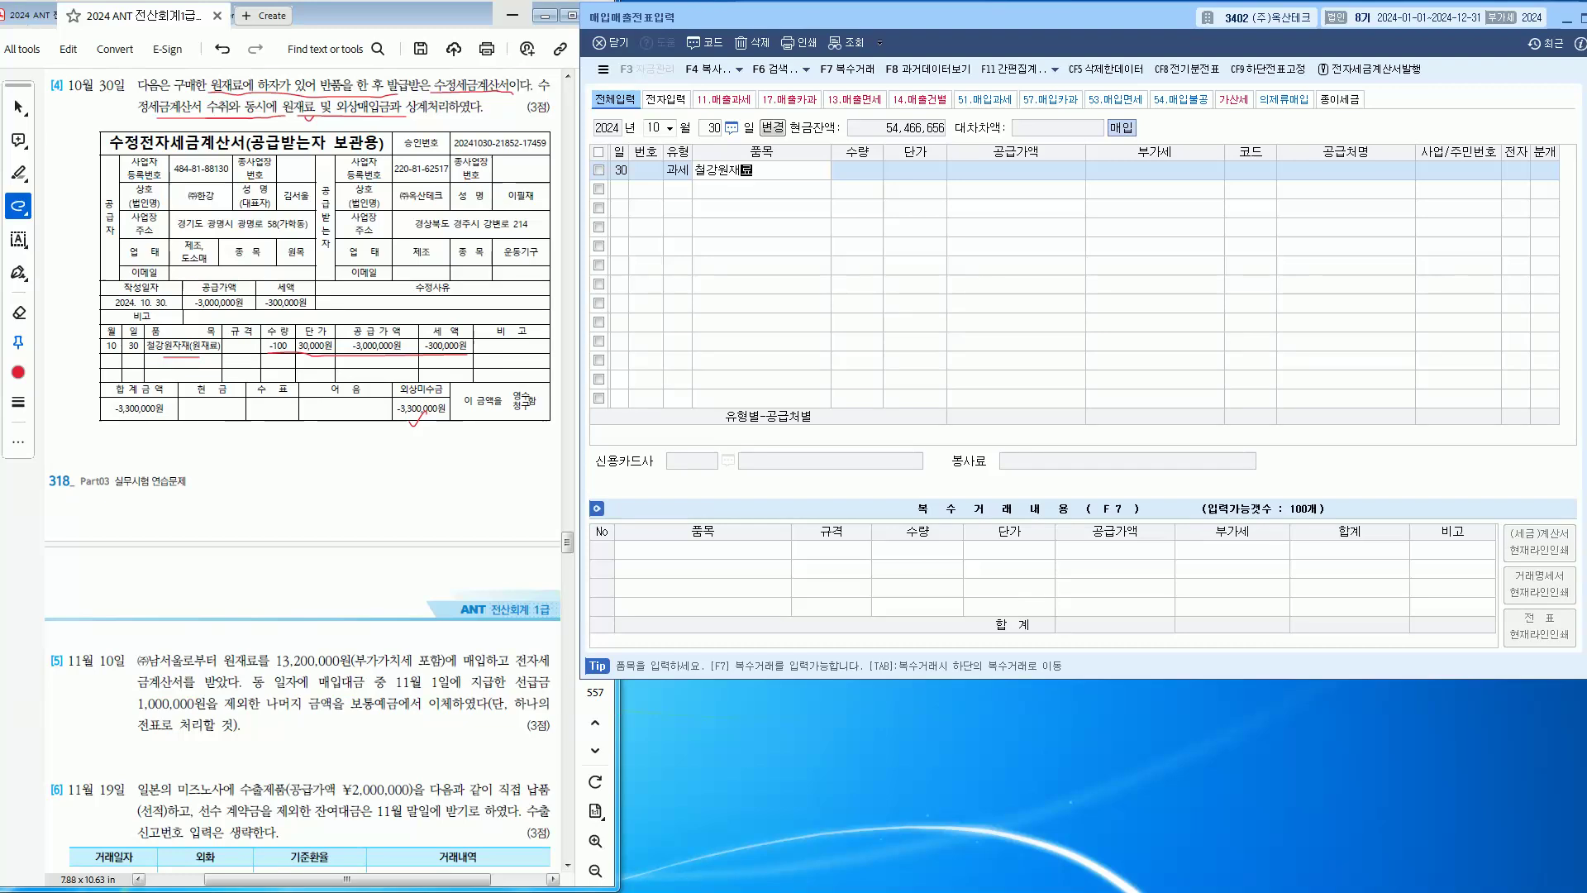
key("Return")
key("Return")
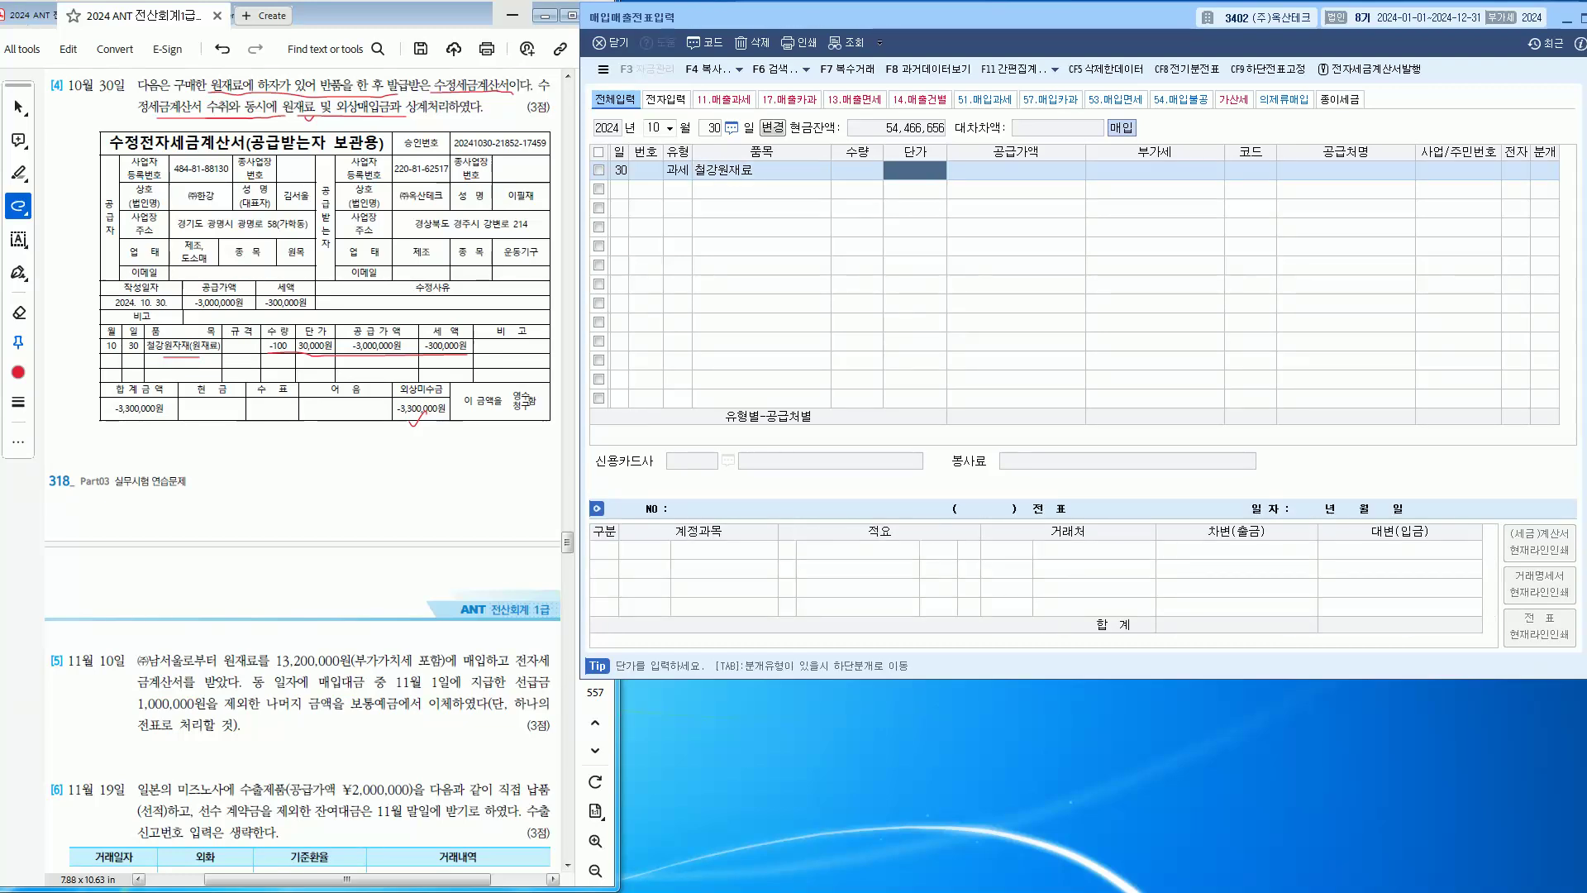
Step: Enter quantity -100 and unit price 30,000 for the item, accepting the calculated supply amount and VAT
left_click(857, 170)
type("-10")
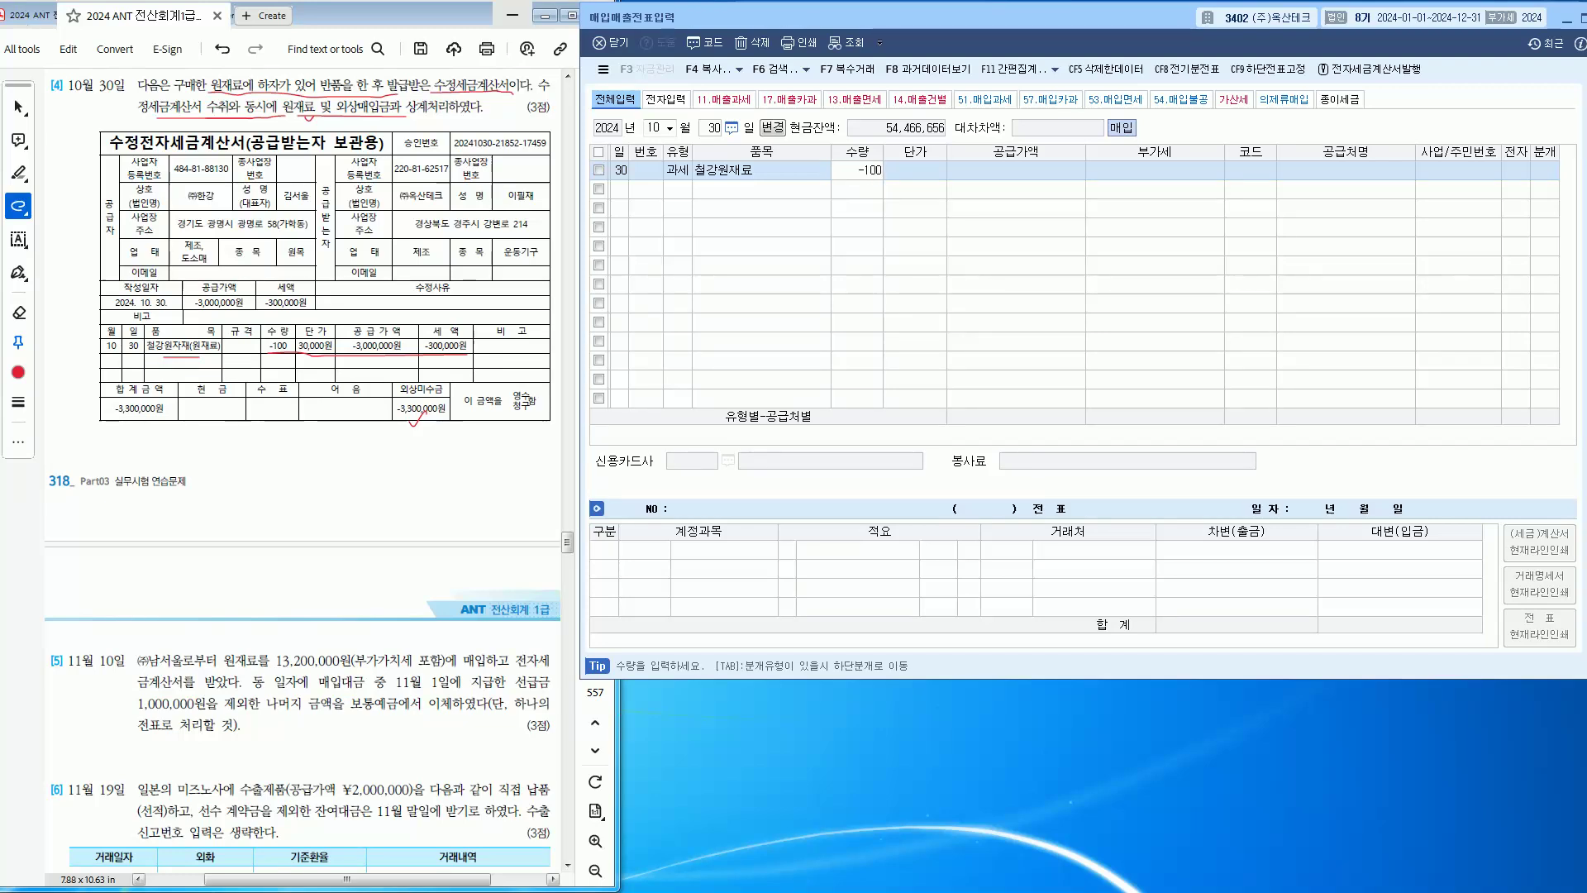
type("0")
key("Return")
type("30000")
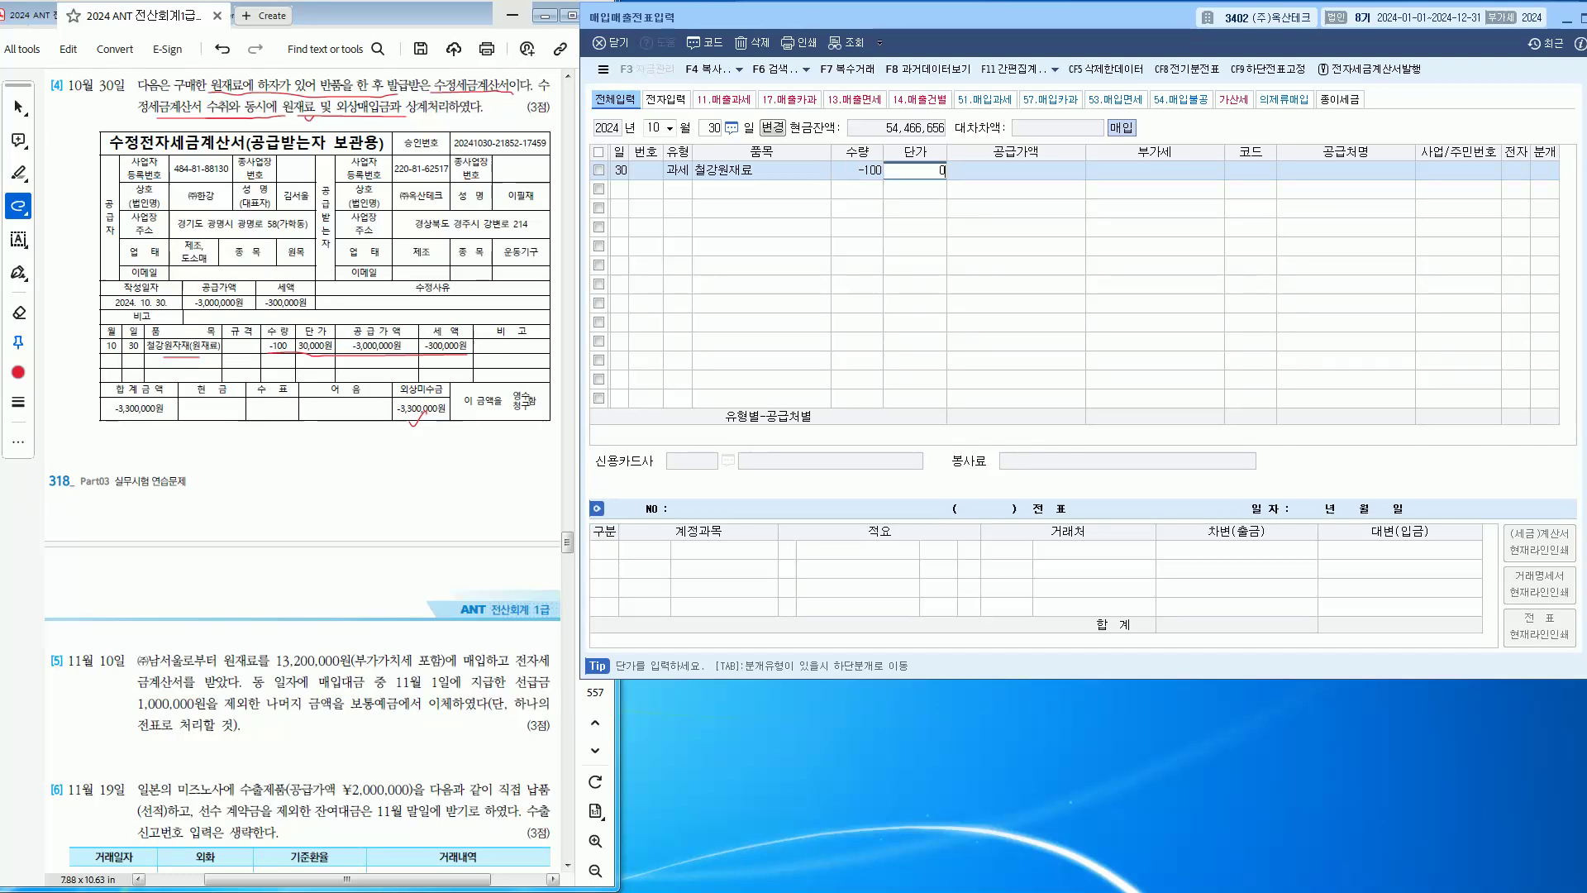
key("Return")
key("Return")
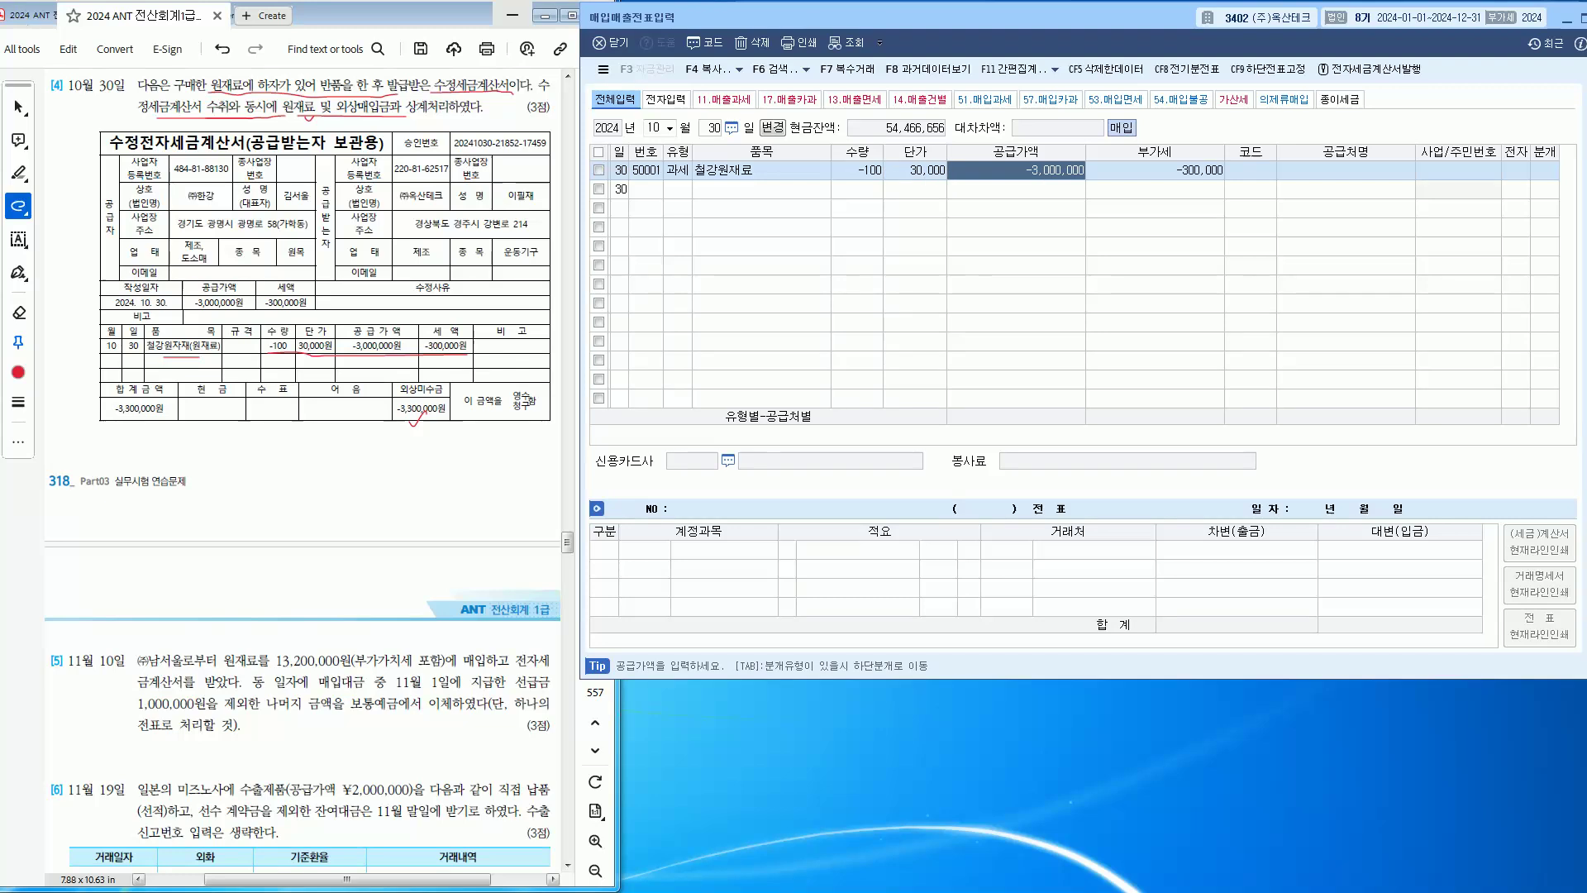
key("Return")
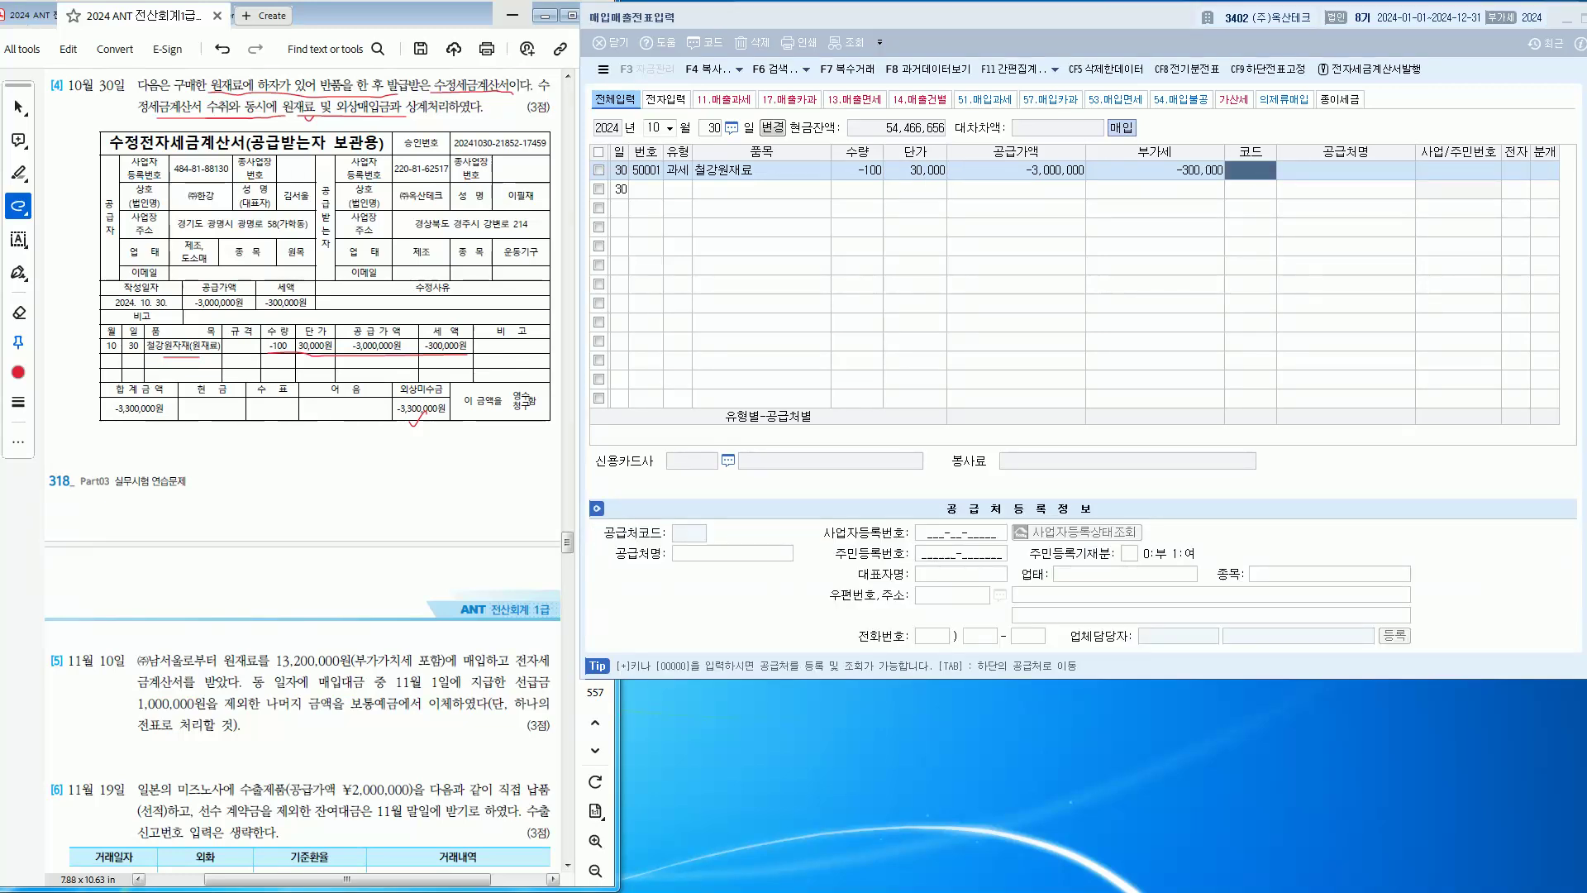
Step: Circle ㈜한강 and underline ㈜옥산테크 in the PDF invoice, and set the entry's supplier to (주)한강
mouse_move(230, 181)
left_mouse_down()
mouse_move(178, 197)
mouse_move(229, 188)
left_mouse_up()
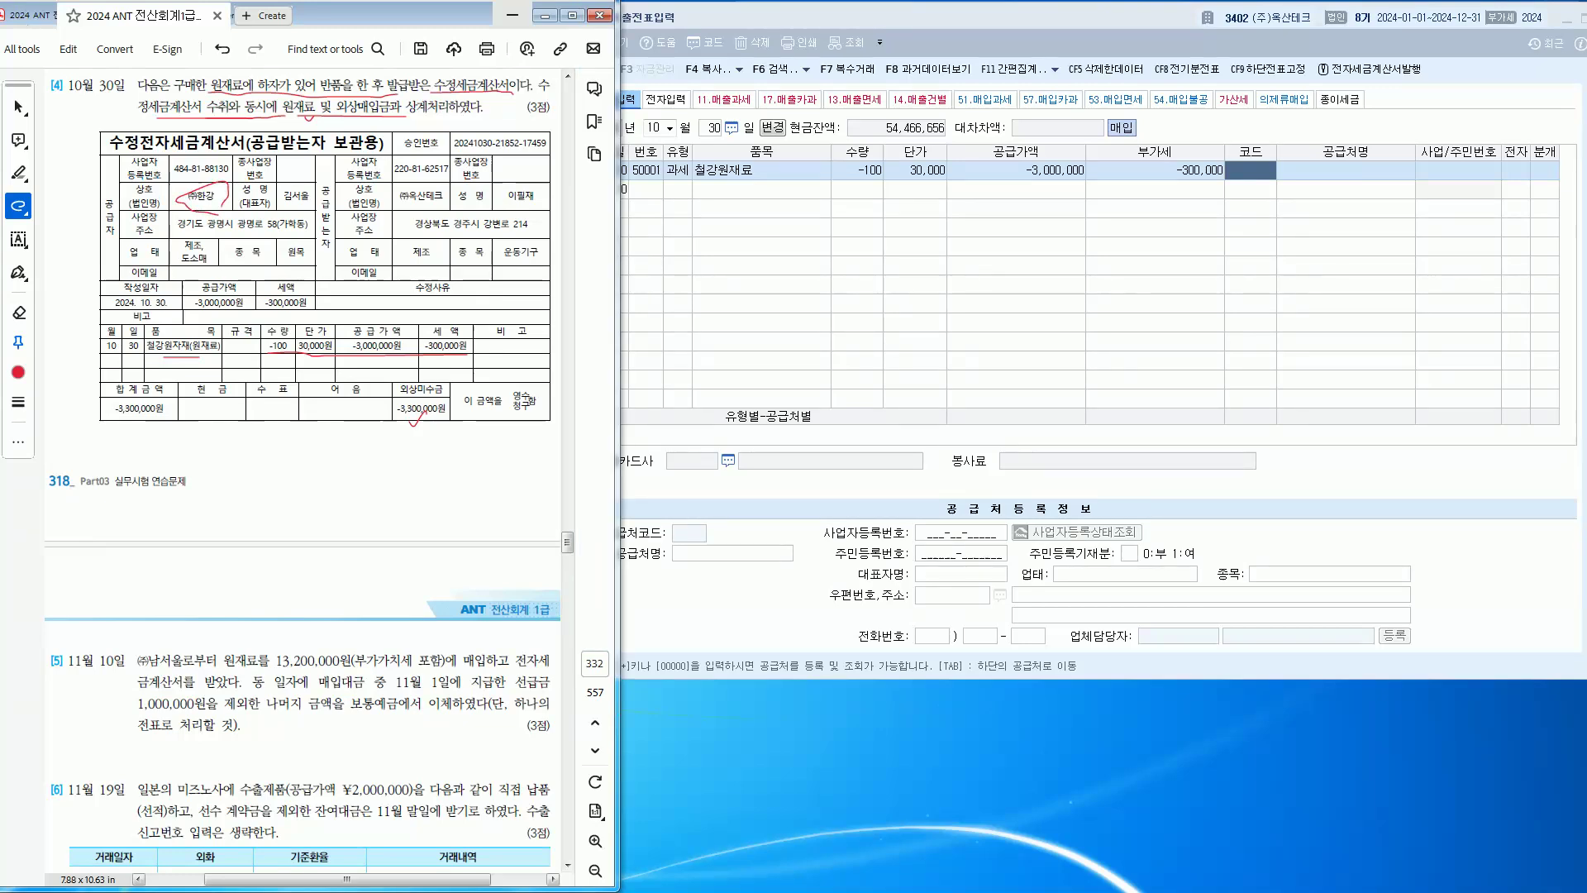
left_click_drag(404, 207, 442, 207)
key("alt+Tab")
type("한강")
key("Return")
key("Return")
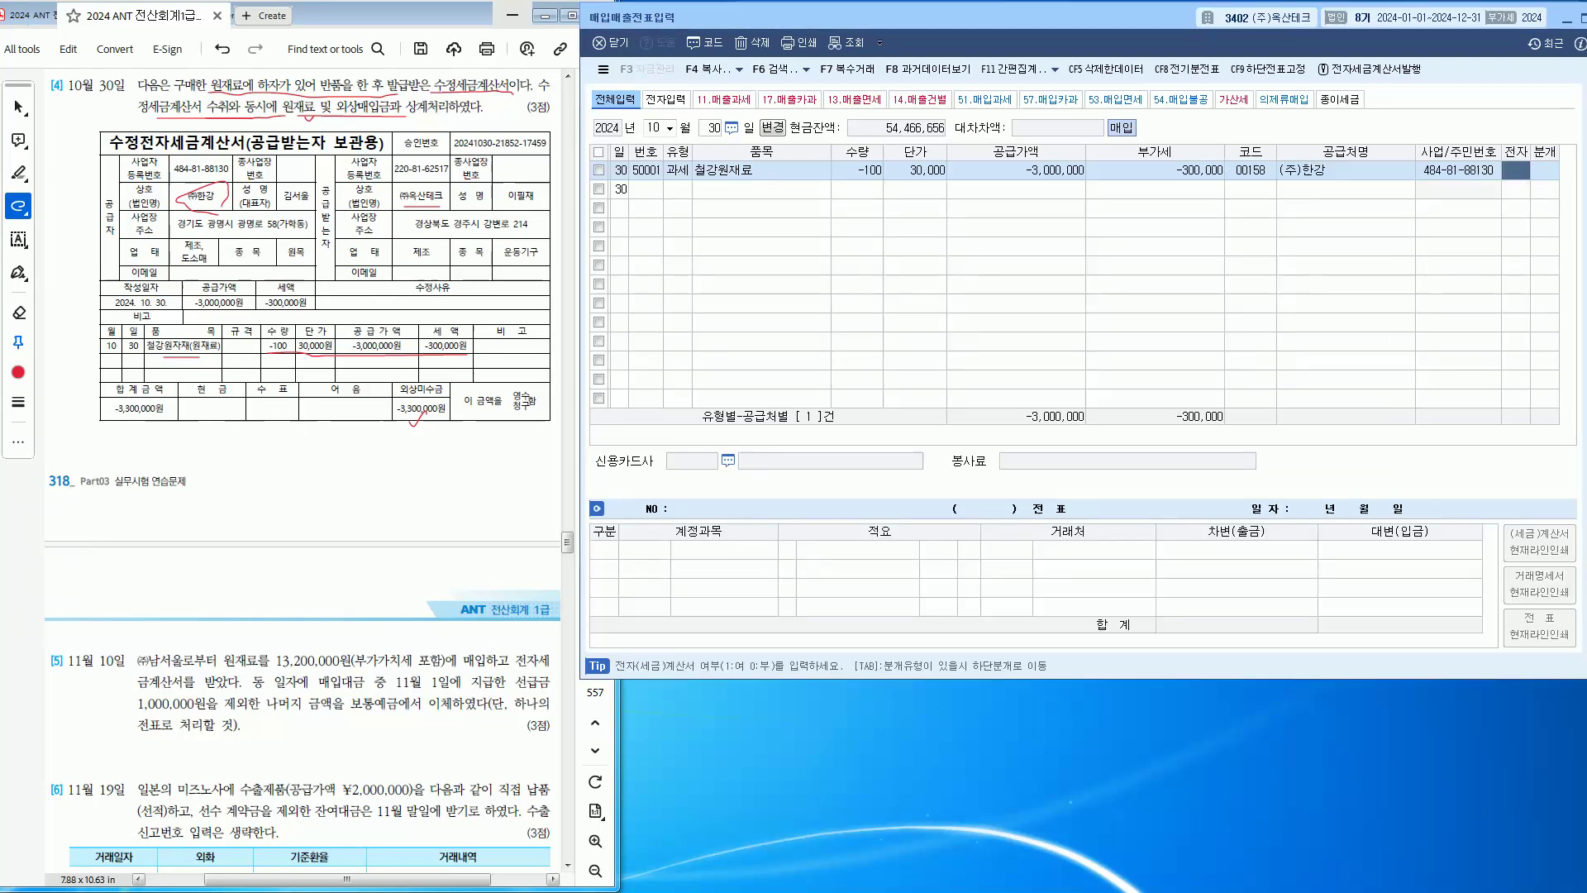
Step: Mark the October 30 entry as an electronic invoice (여) and set its 분개 type to 외상
type("1")
key("Return")
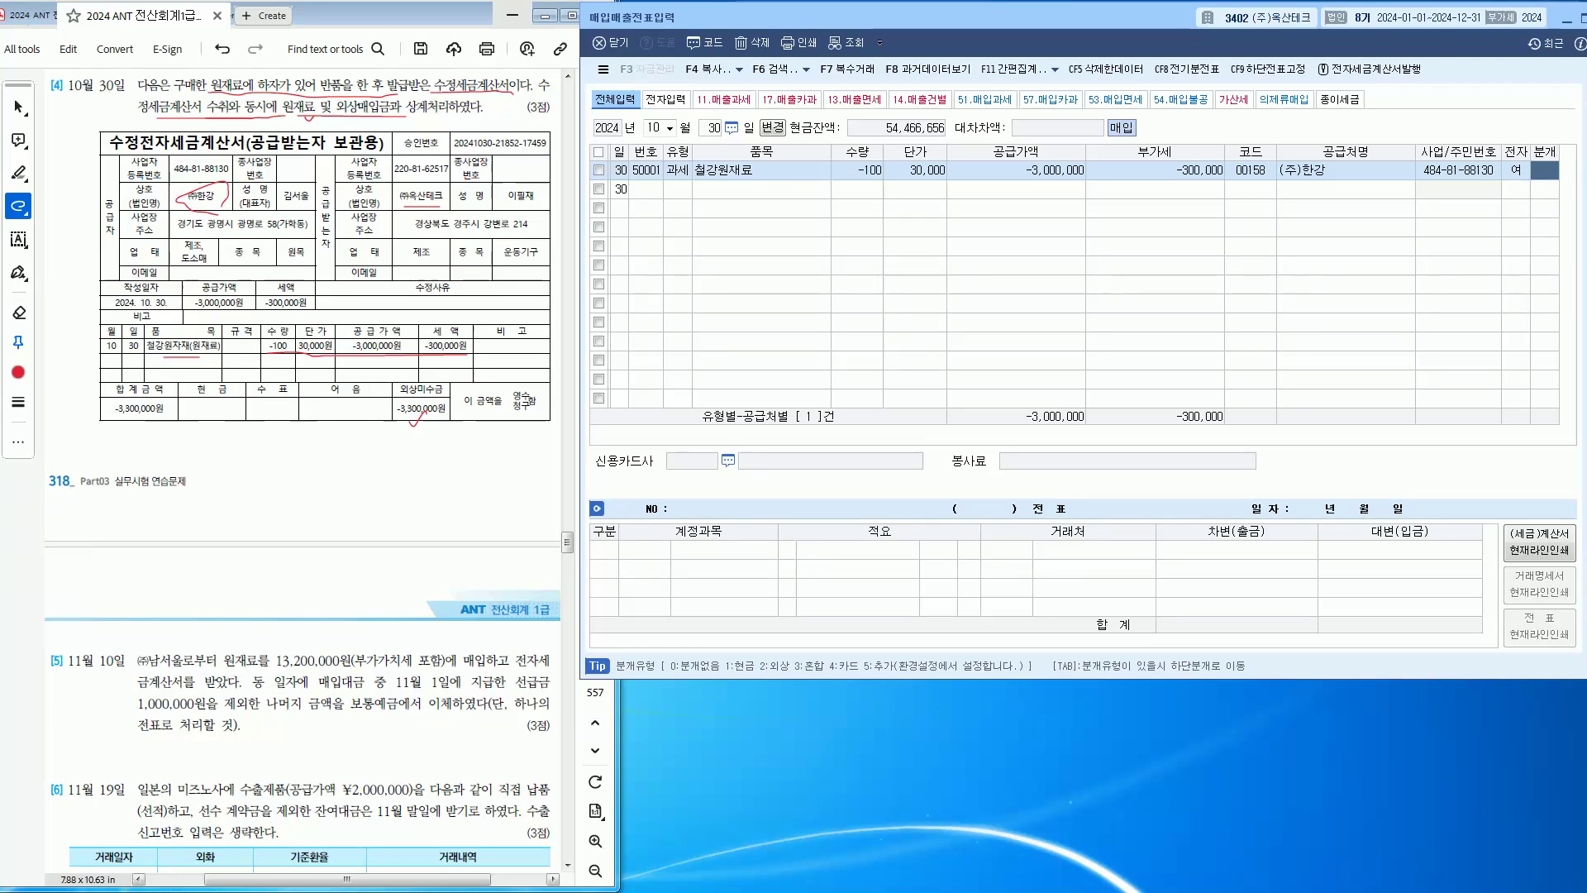
type("2")
key("Return")
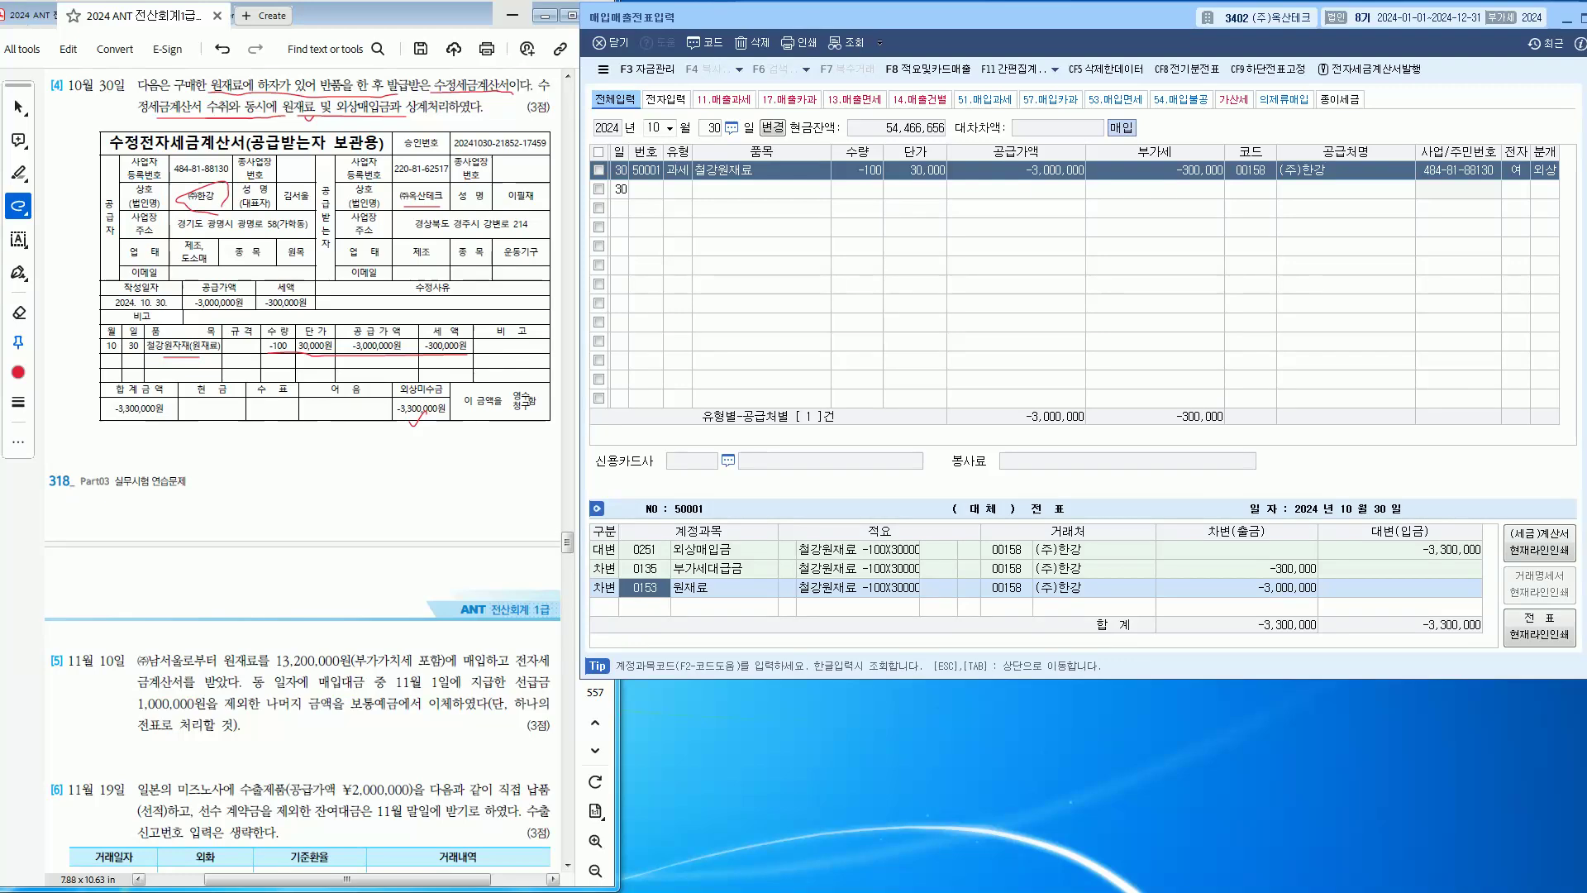
key("Return")
Step: Check the 외상매입금, 부가세대급금 and 원재료 journal lines, and underline the 외상미수금 amount in the PDF invoice
left_click(707, 569)
left_click(1237, 588)
left_click(1400, 549)
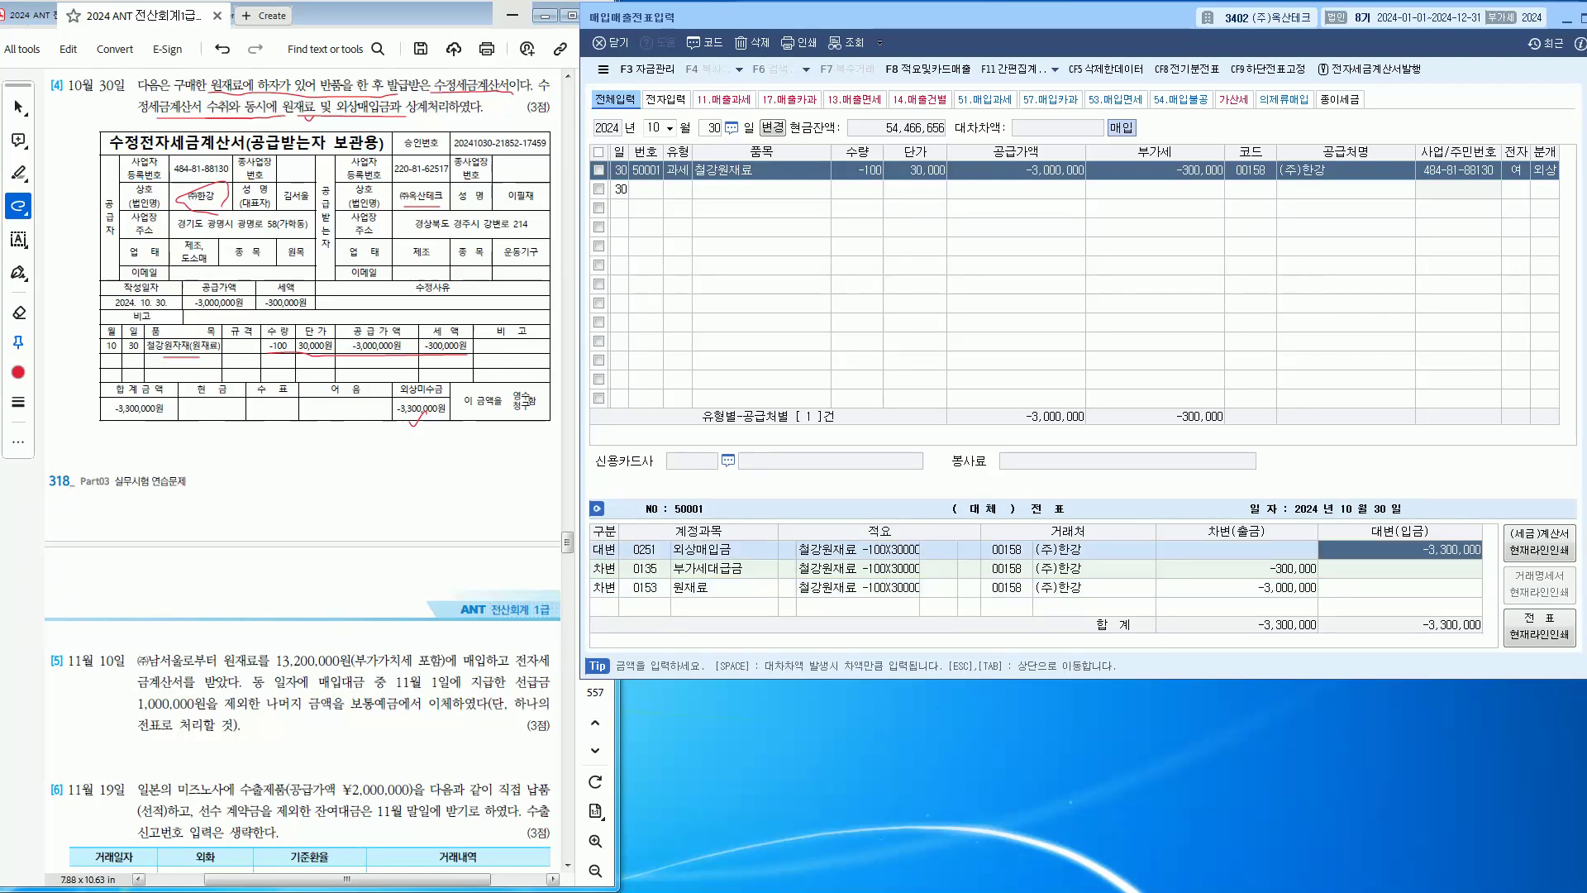
left_click(708, 568)
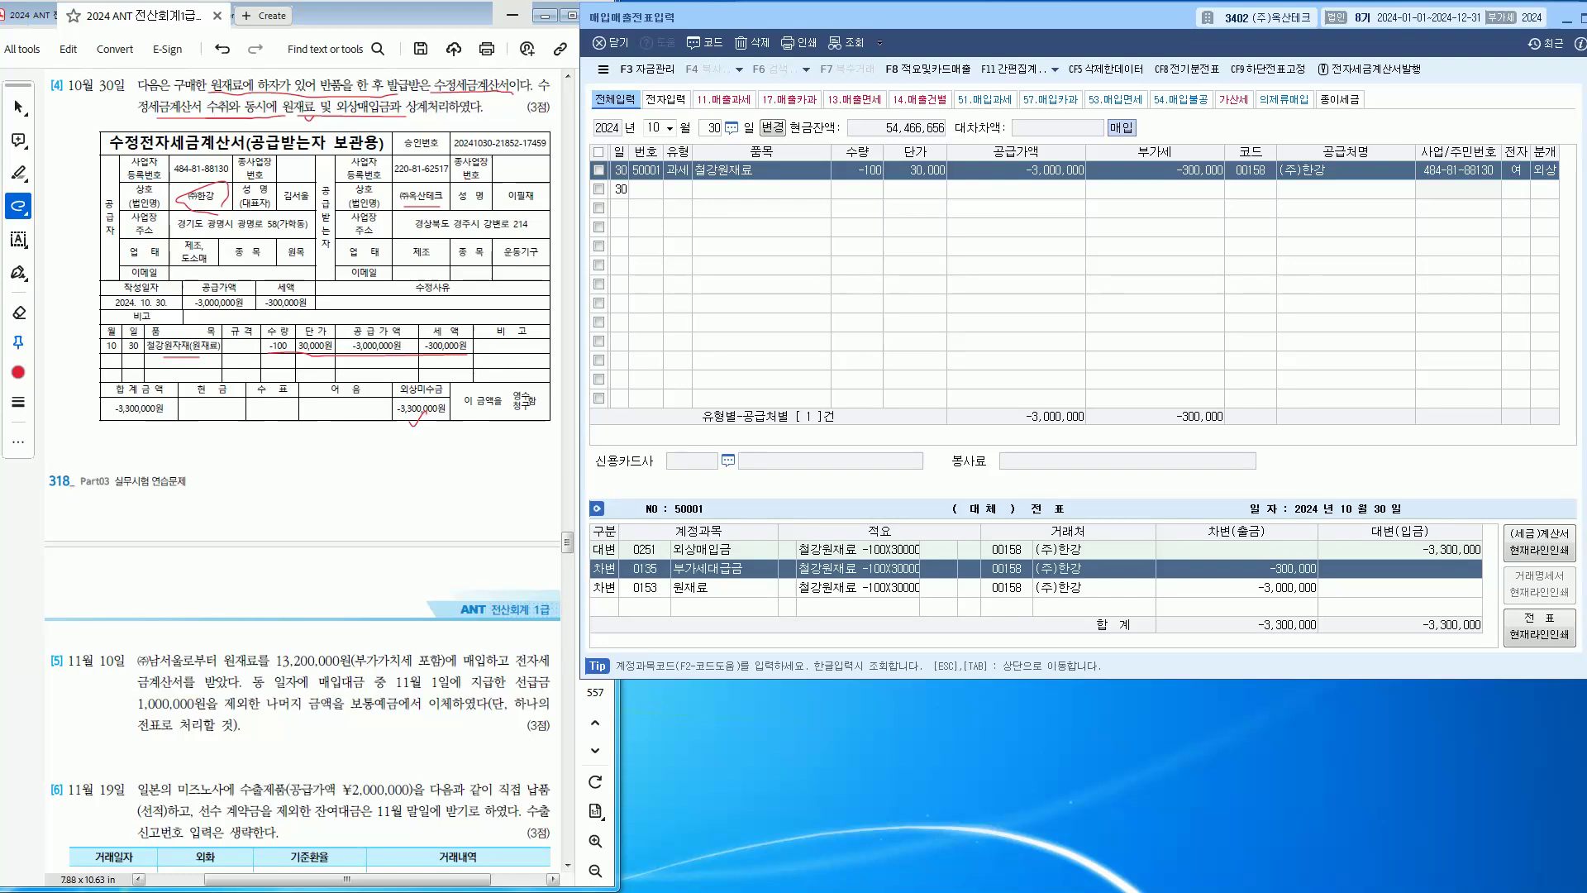
left_click(1236, 588)
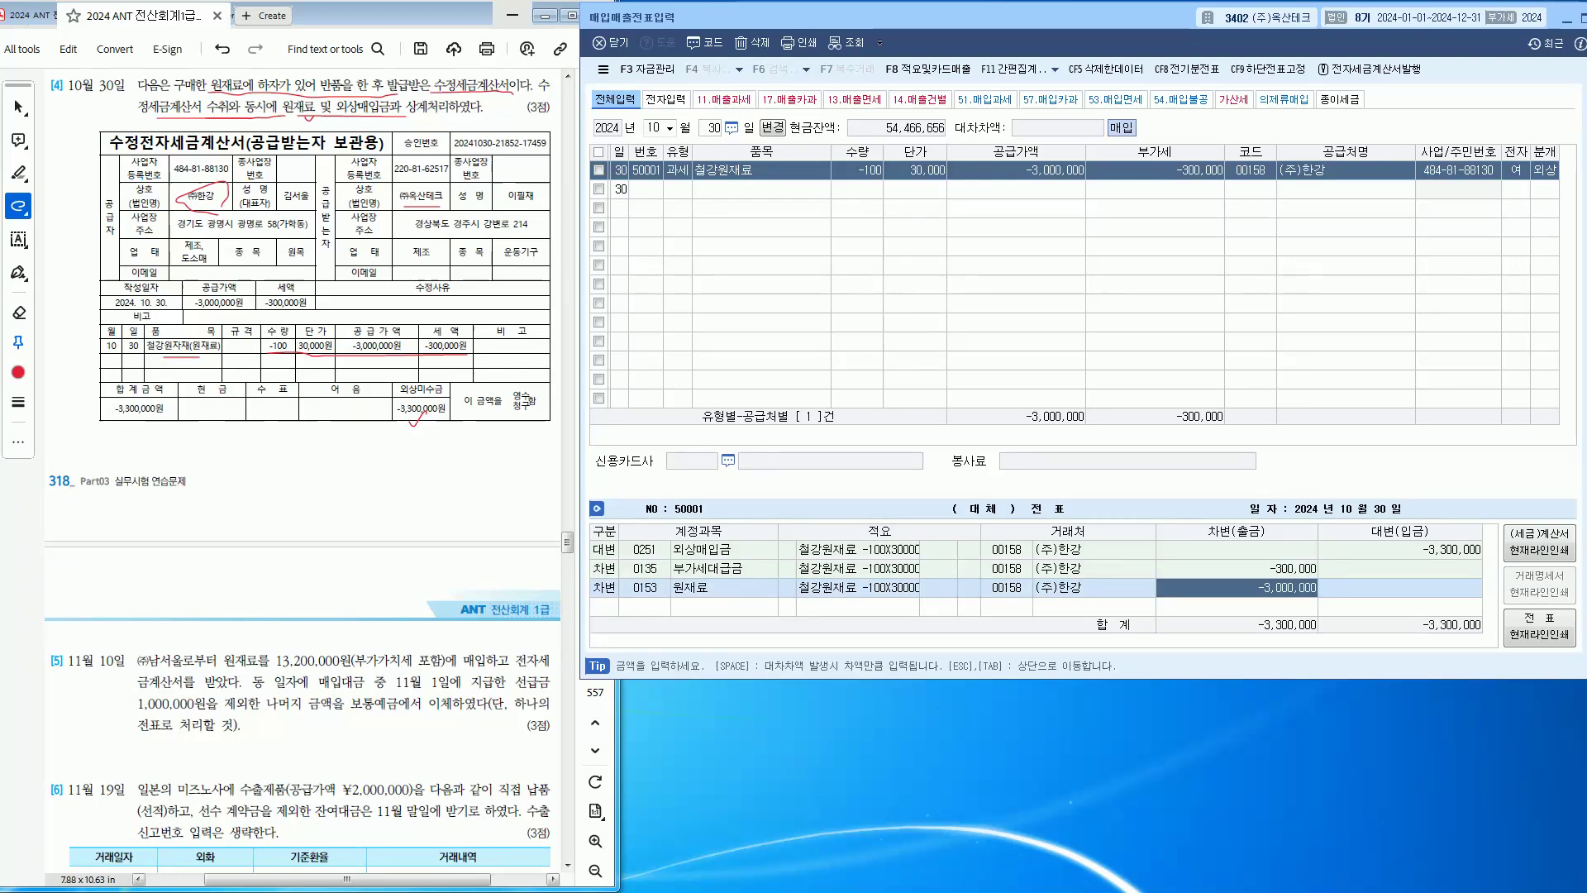
left_click_drag(383, 431, 453, 429)
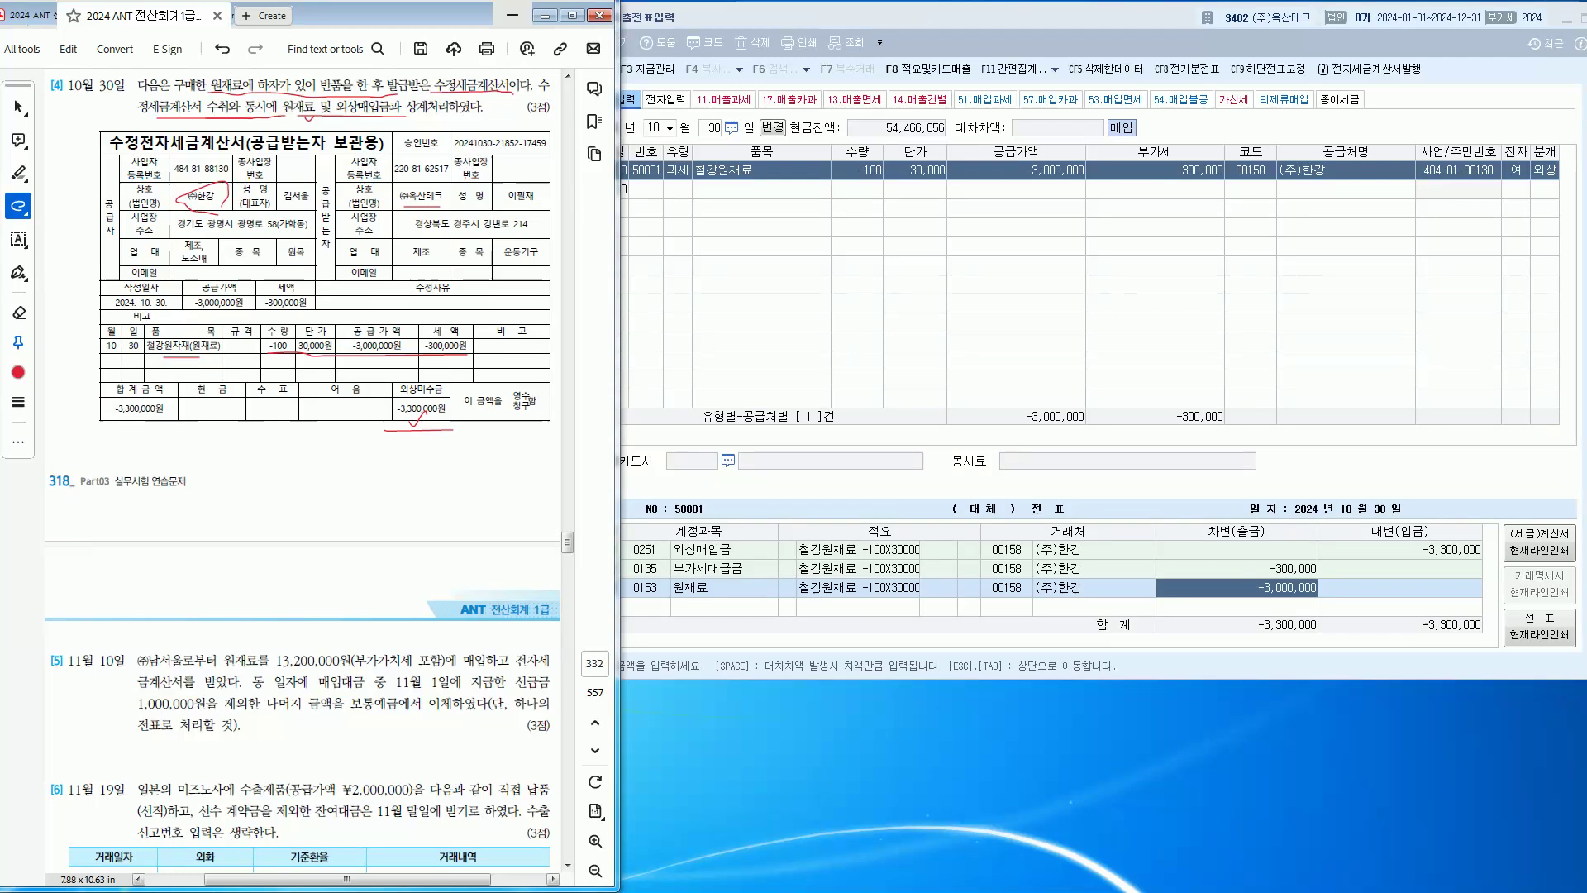
left_click(1237, 587)
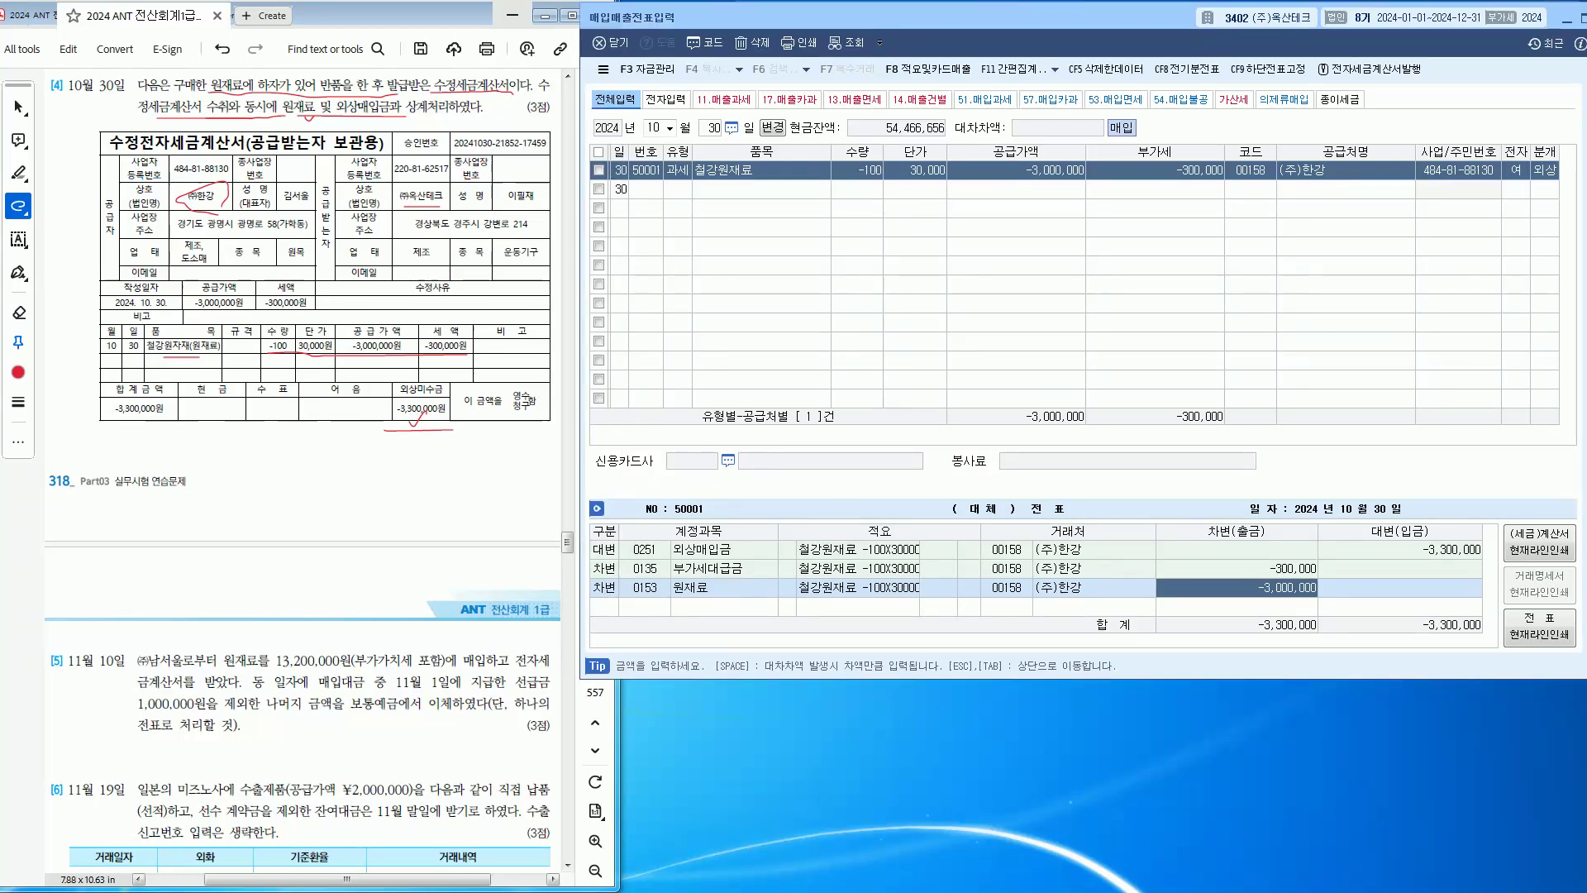
left_click_drag(110, 152, 157, 149)
Step: Bring up the PDF's November 10 question, close the October 30 entry and set the voucher date to November 10
scroll(302, 470, "down", 5)
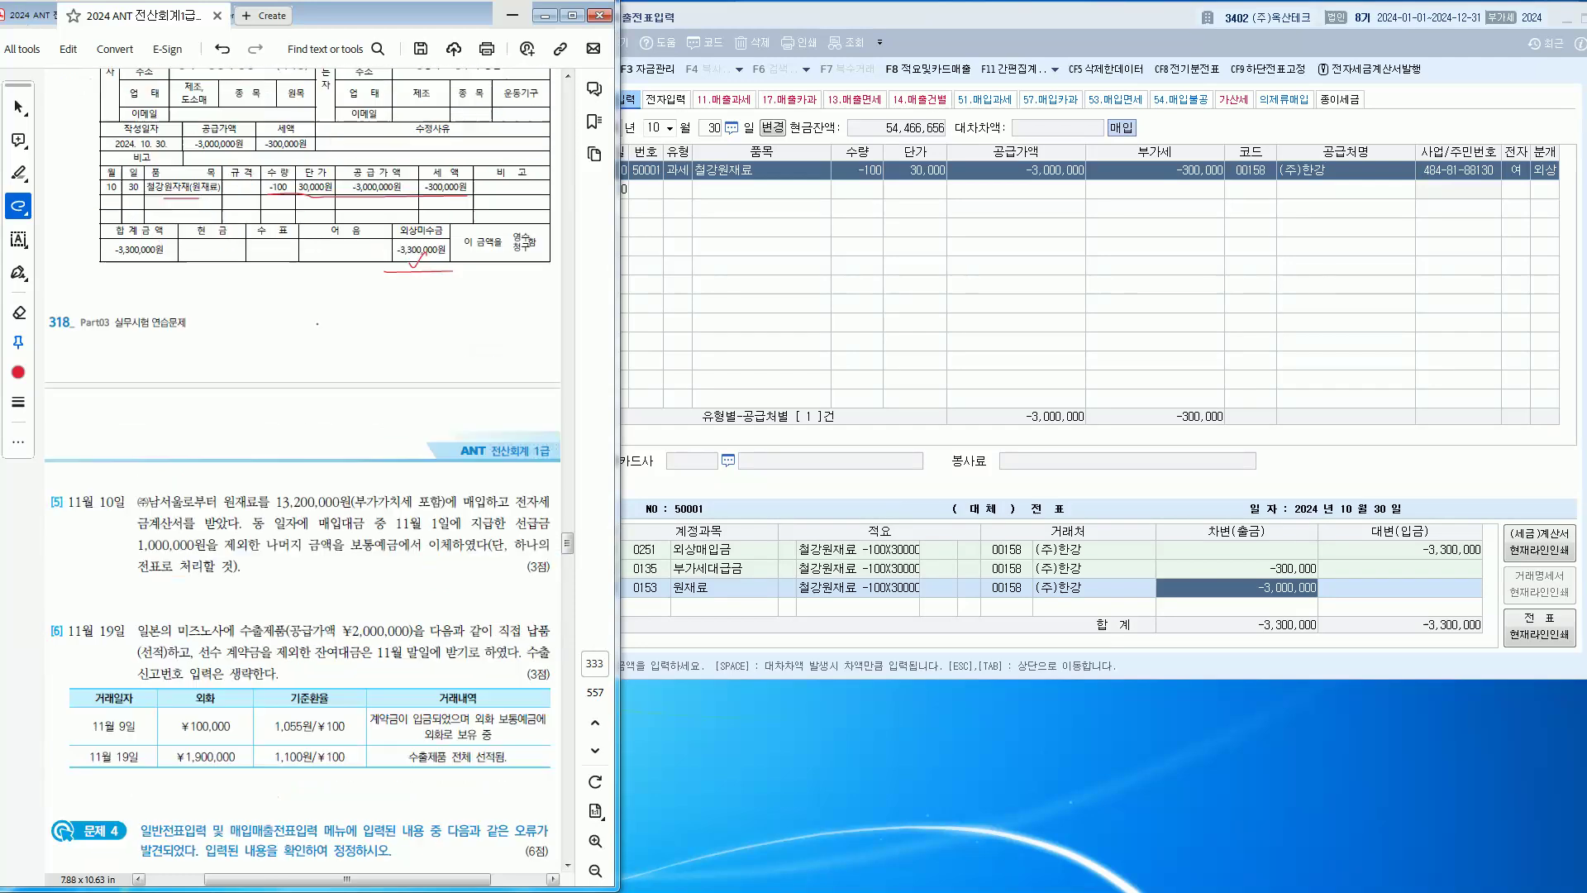
left_click(1250, 132)
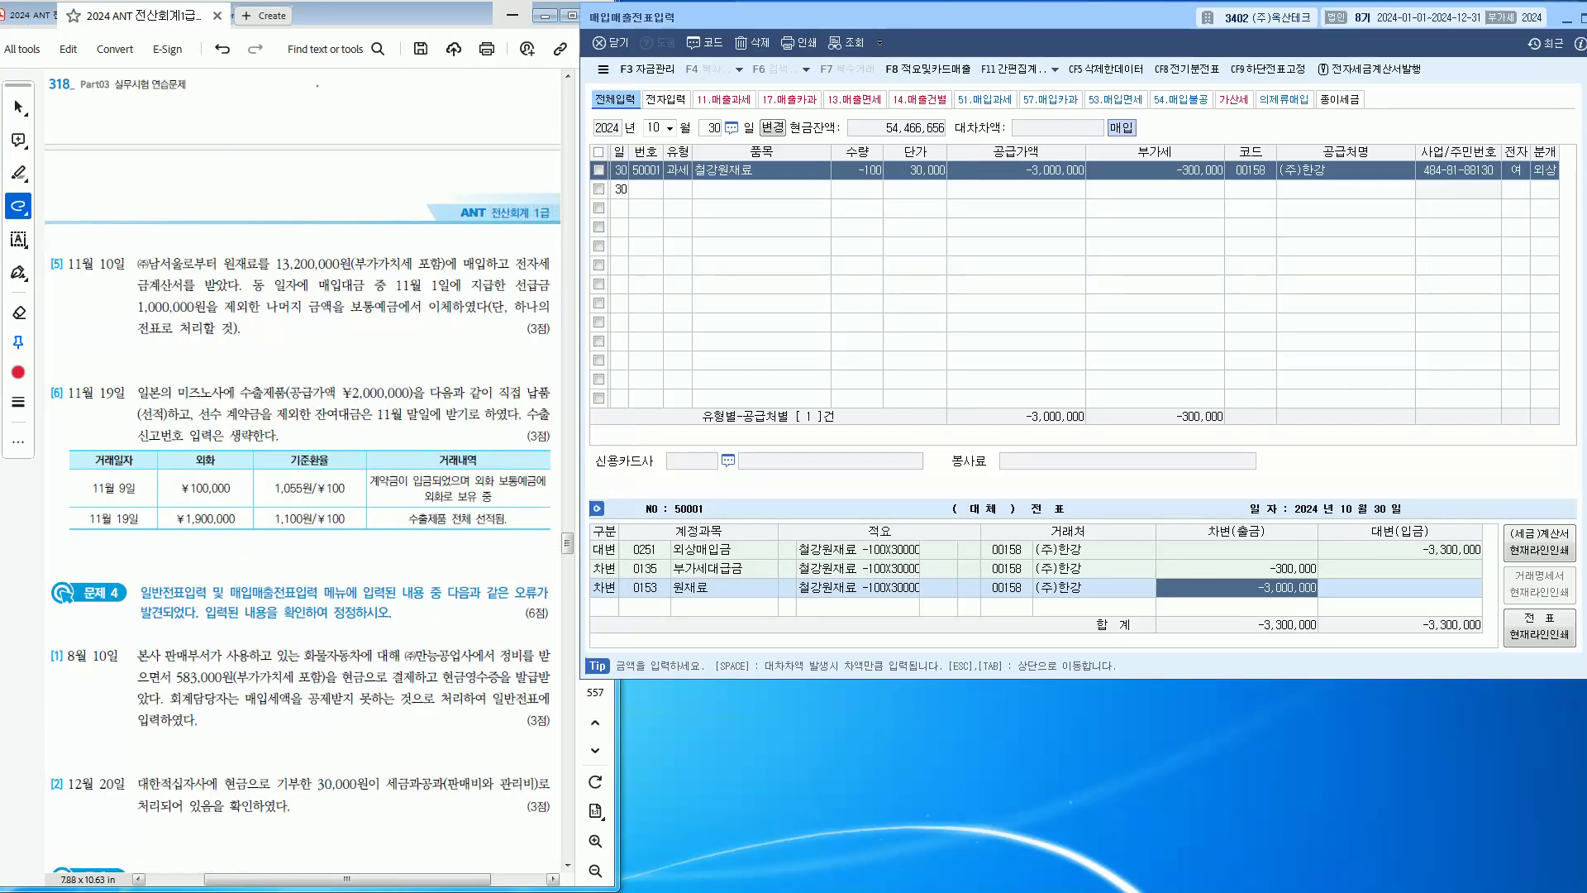
key("Escape")
key("Escape")
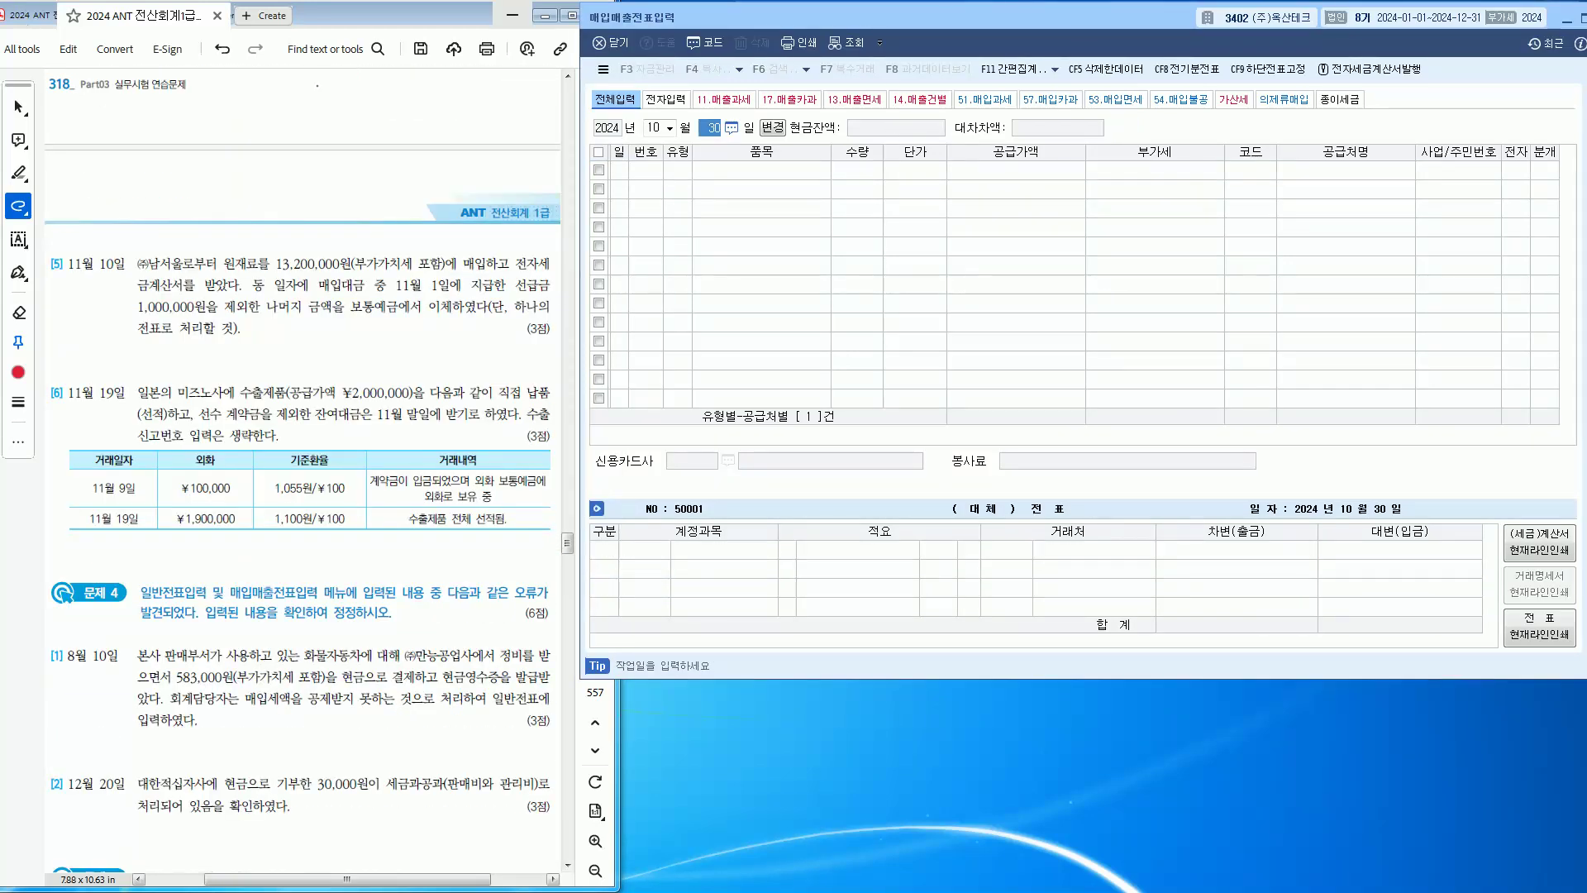
left_click(654, 128)
type("11")
key("Return")
type("10")
key("Return")
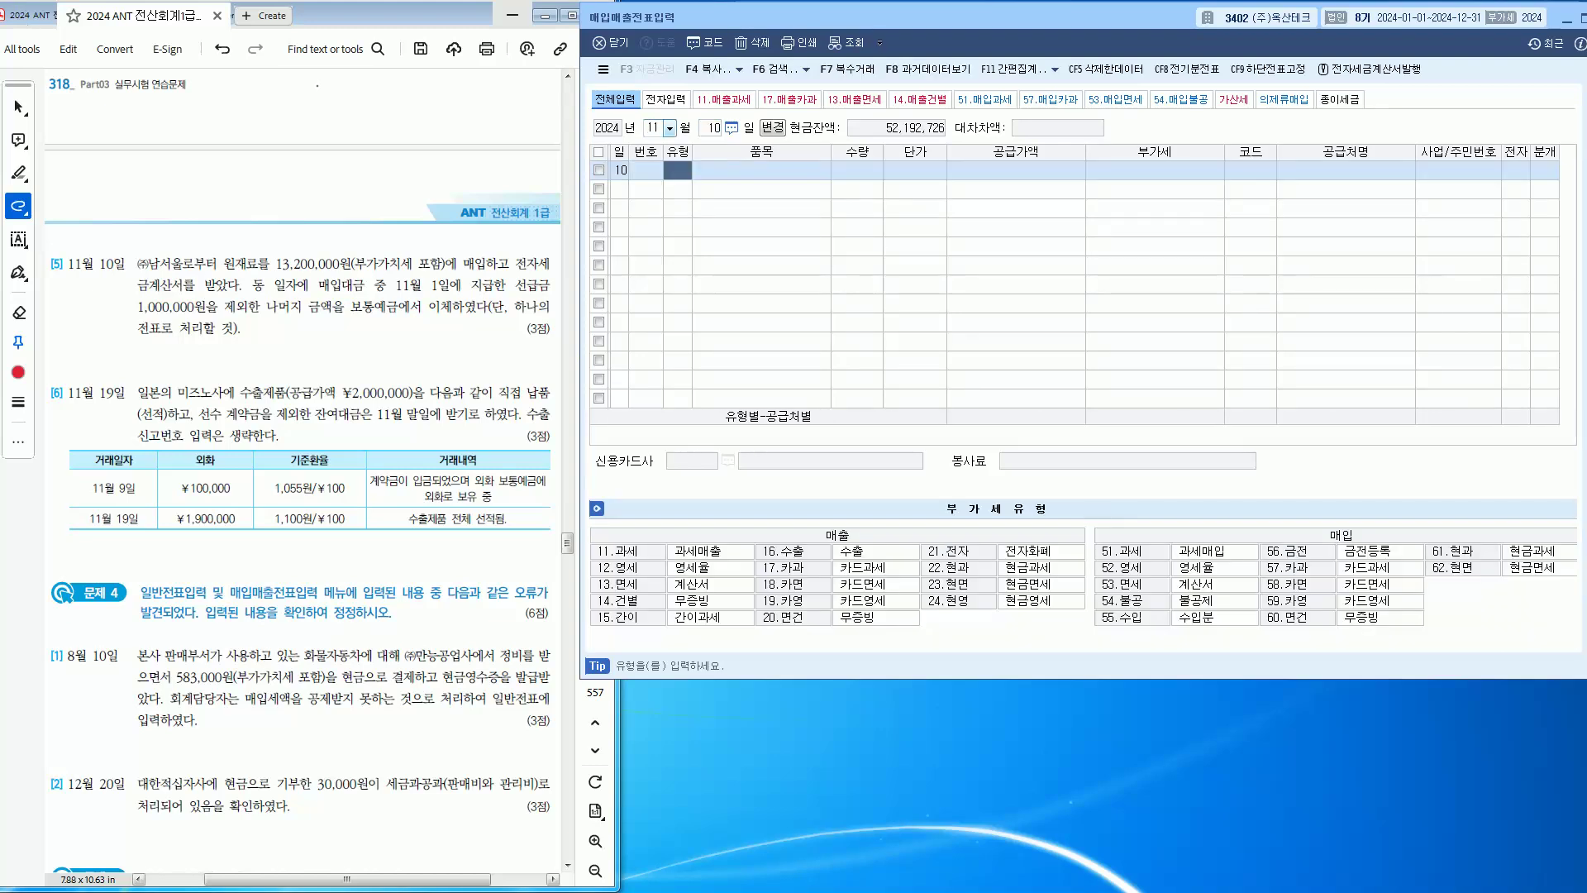
Step: In the PDF's November 10 question, underline the 원재료 purchase, 전자세금계산서, 11월 1일 선급금, 보통예금 transfer and 하나의 전표 wording
left_click_drag(179, 271, 514, 268)
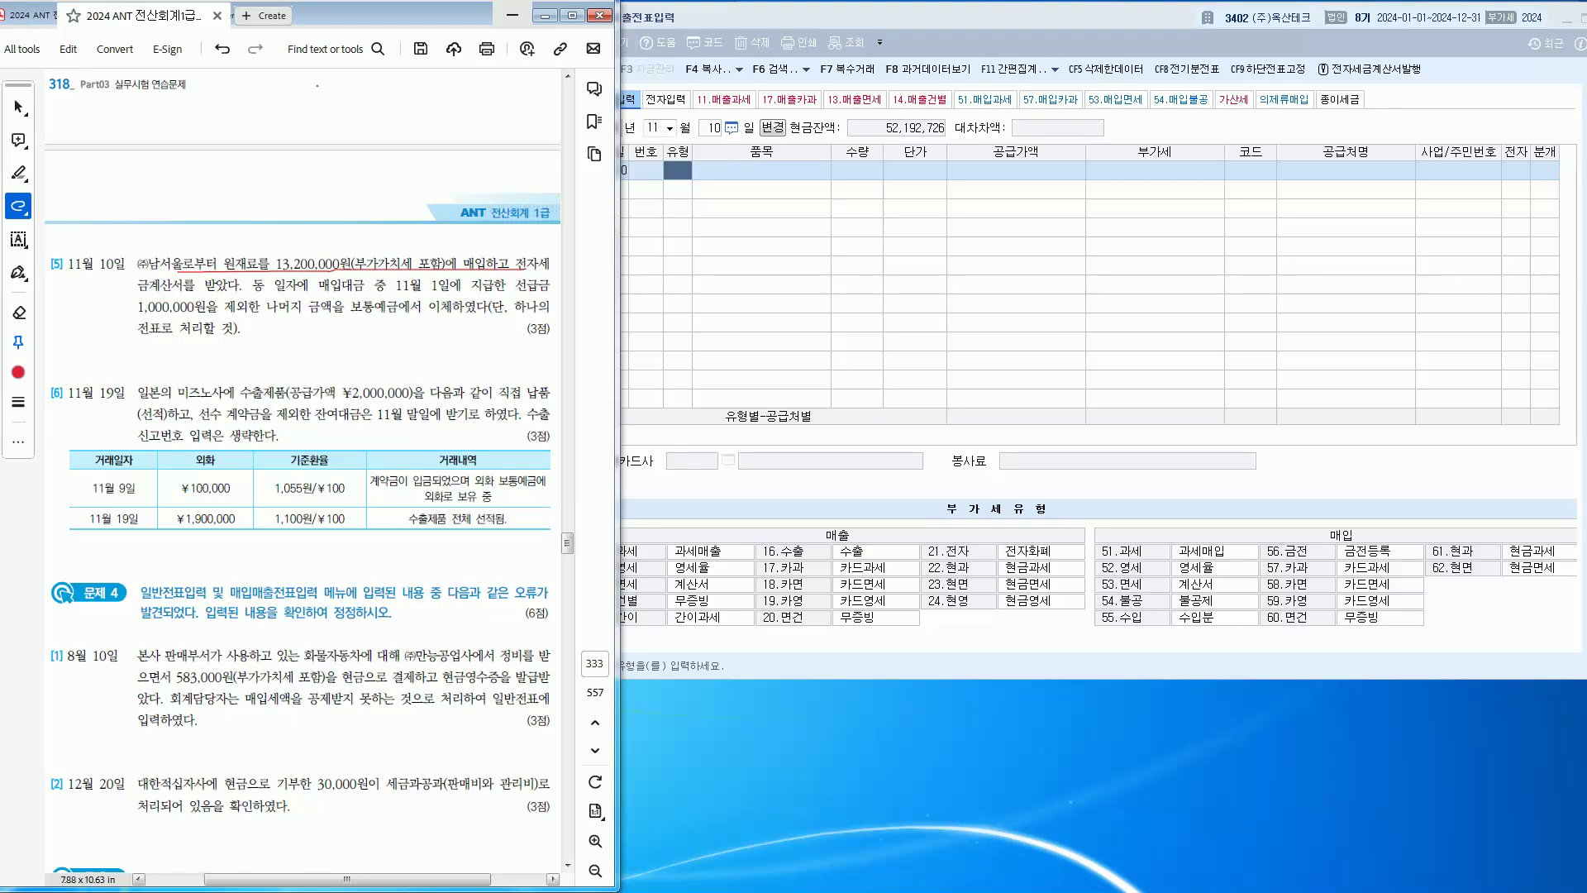
left_click_drag(142, 295, 466, 295)
left_click_drag(146, 317, 538, 315)
left_click_drag(138, 339, 206, 339)
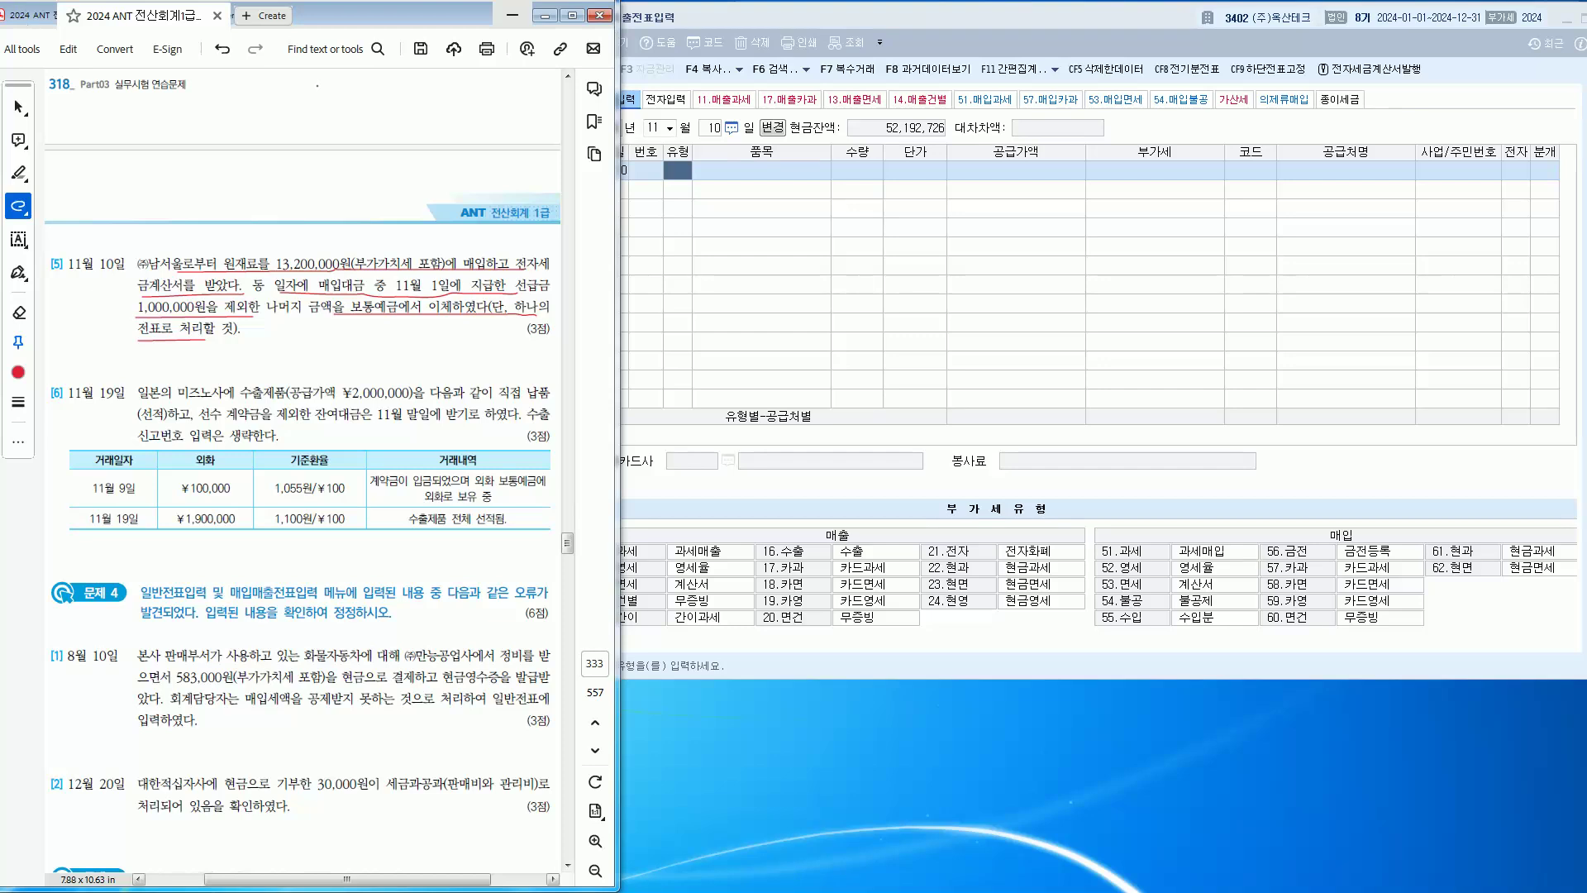
Step: Start the November 10 entry as type 51 과세 with item 원재료, leaving quantity and unit price blank
left_click(678, 170)
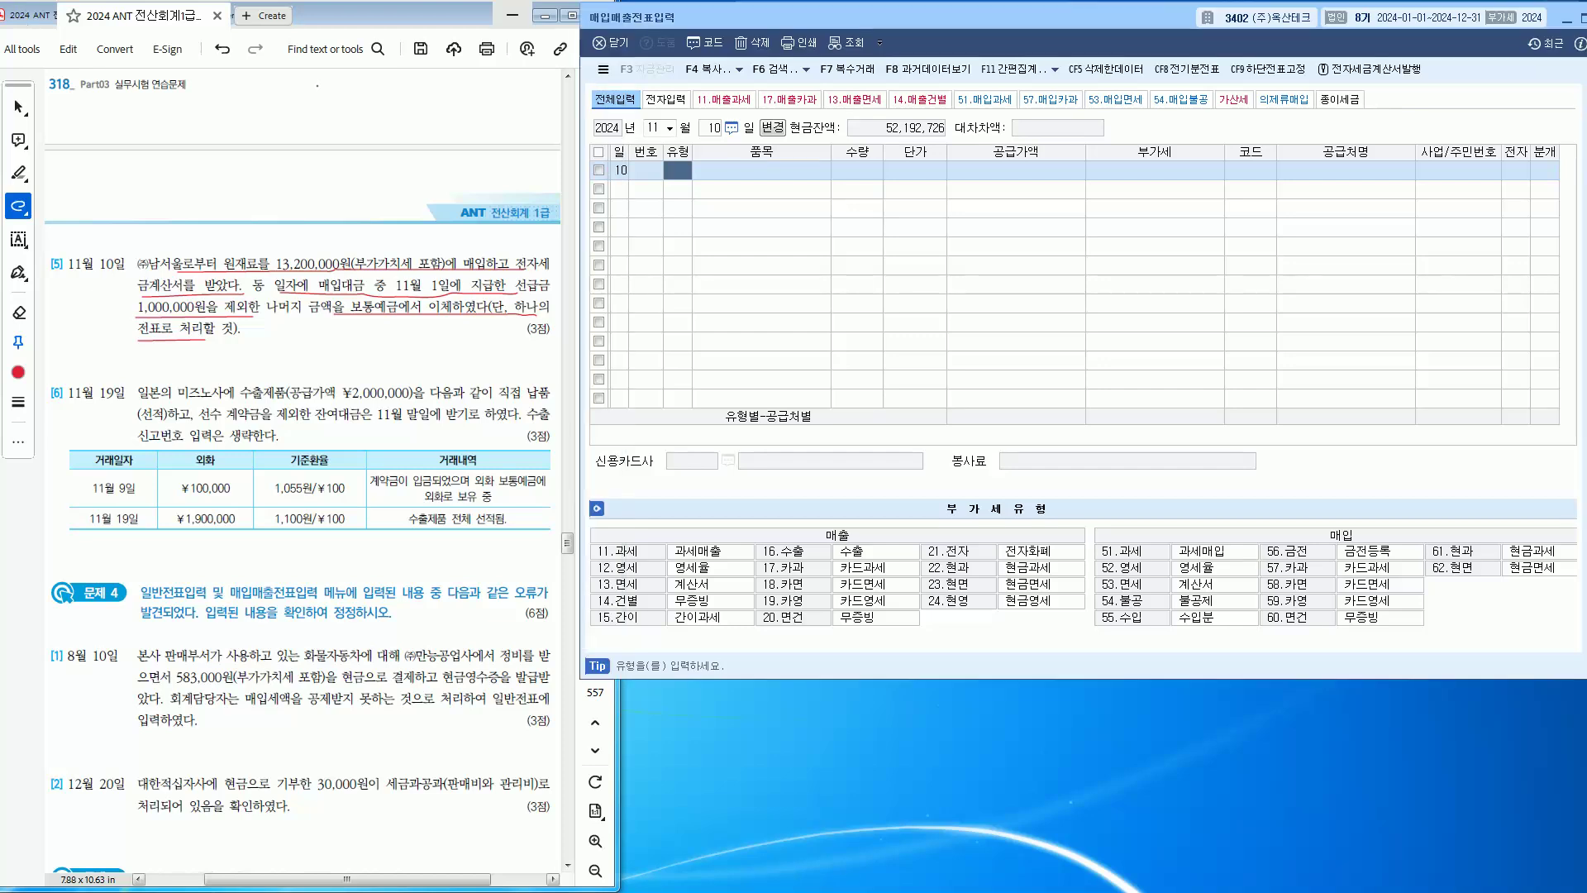
type("51")
key("Return")
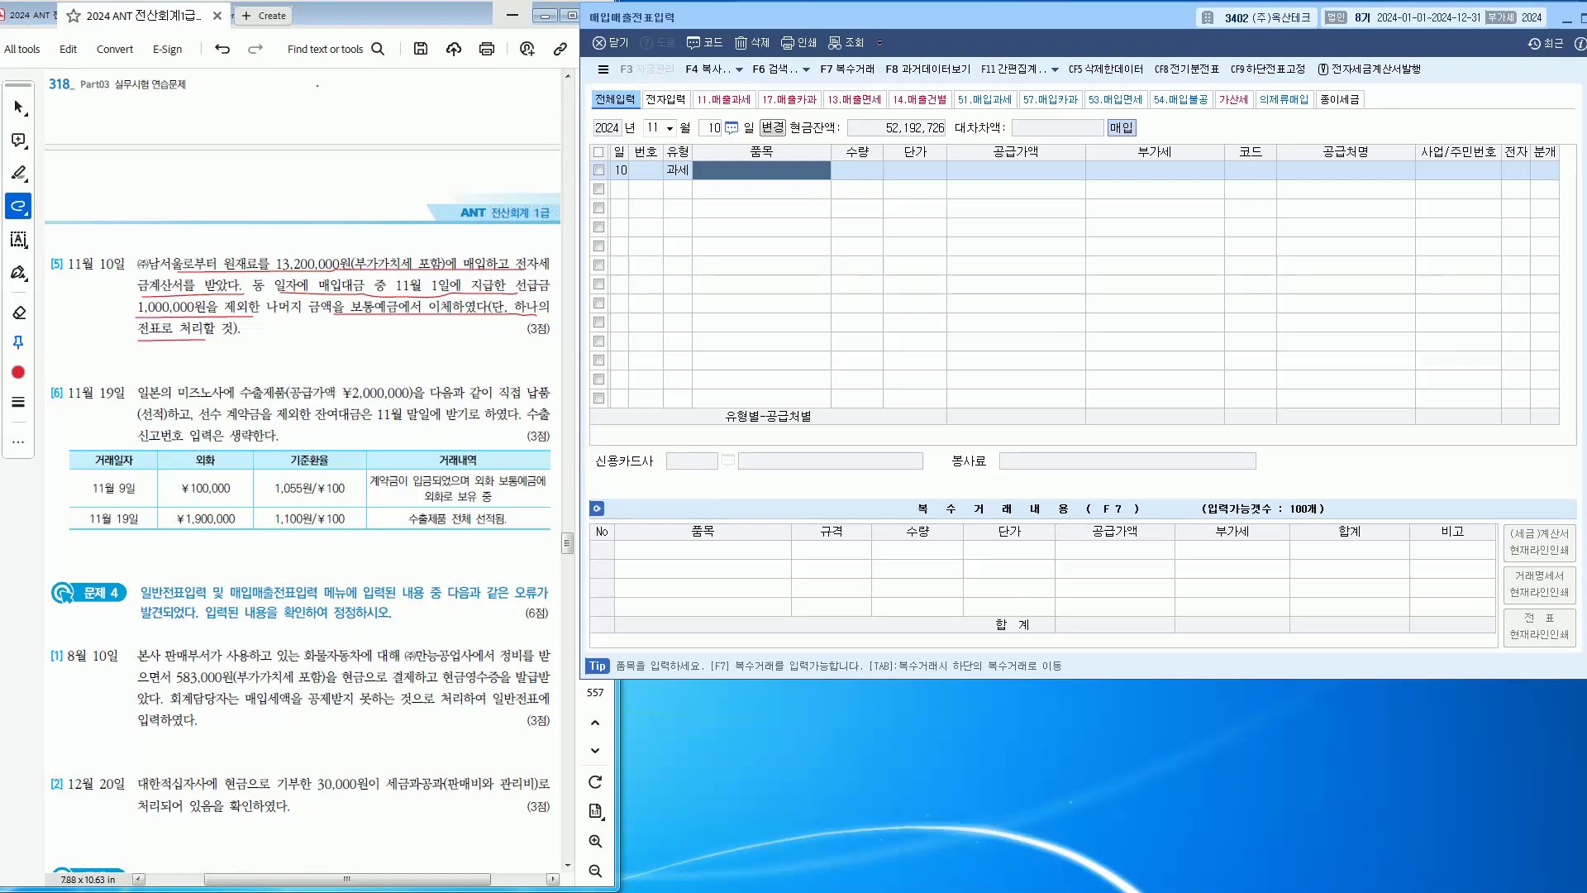
type("원재료")
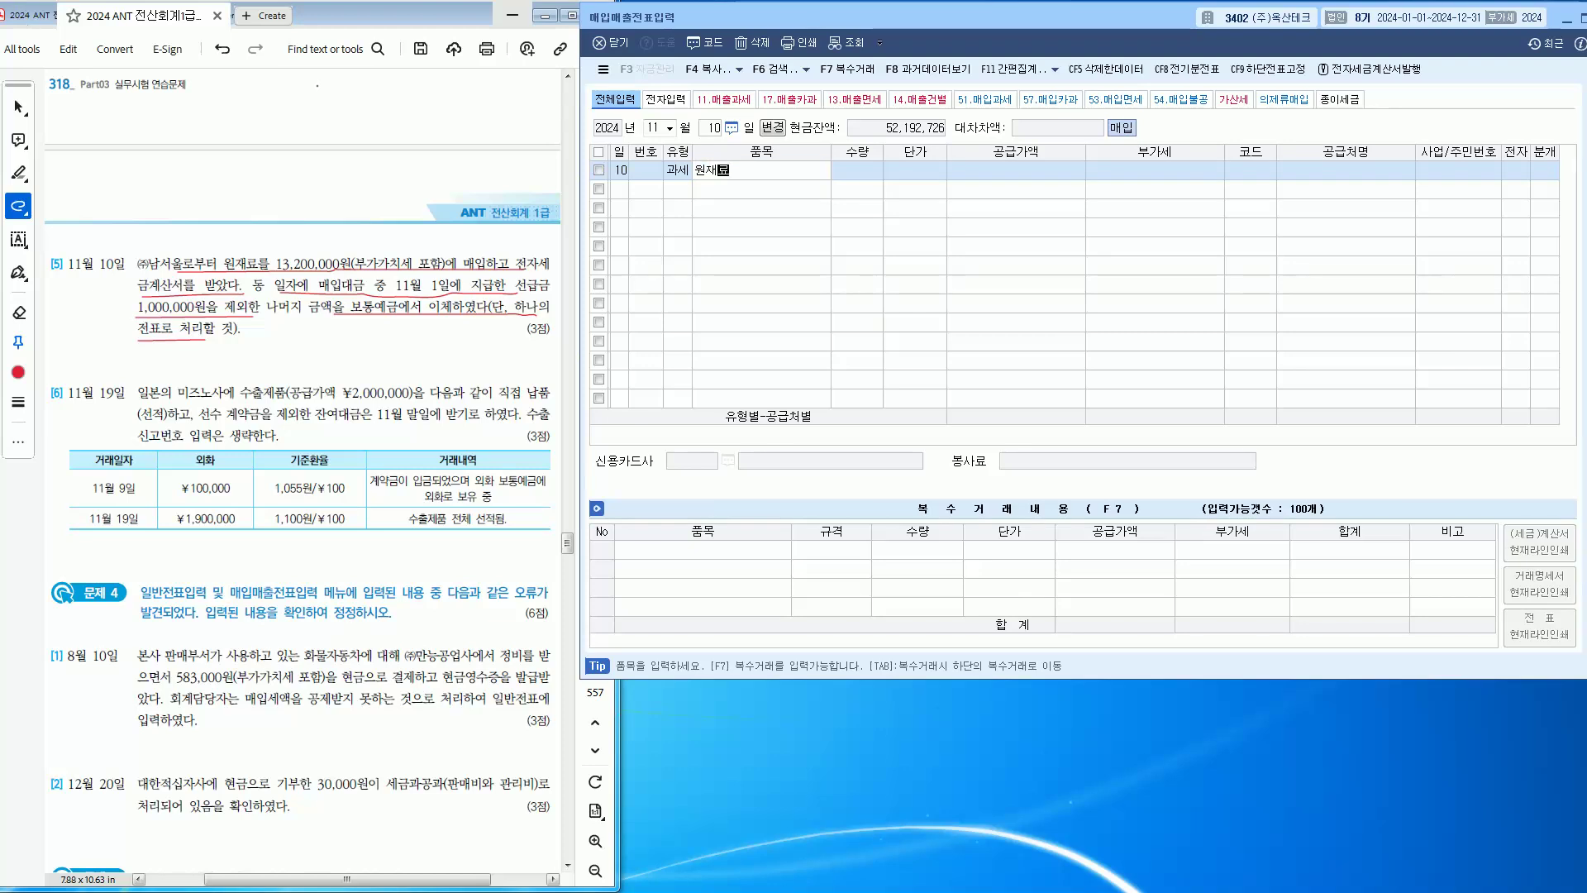
key("Return")
key("Return")
key("Return")
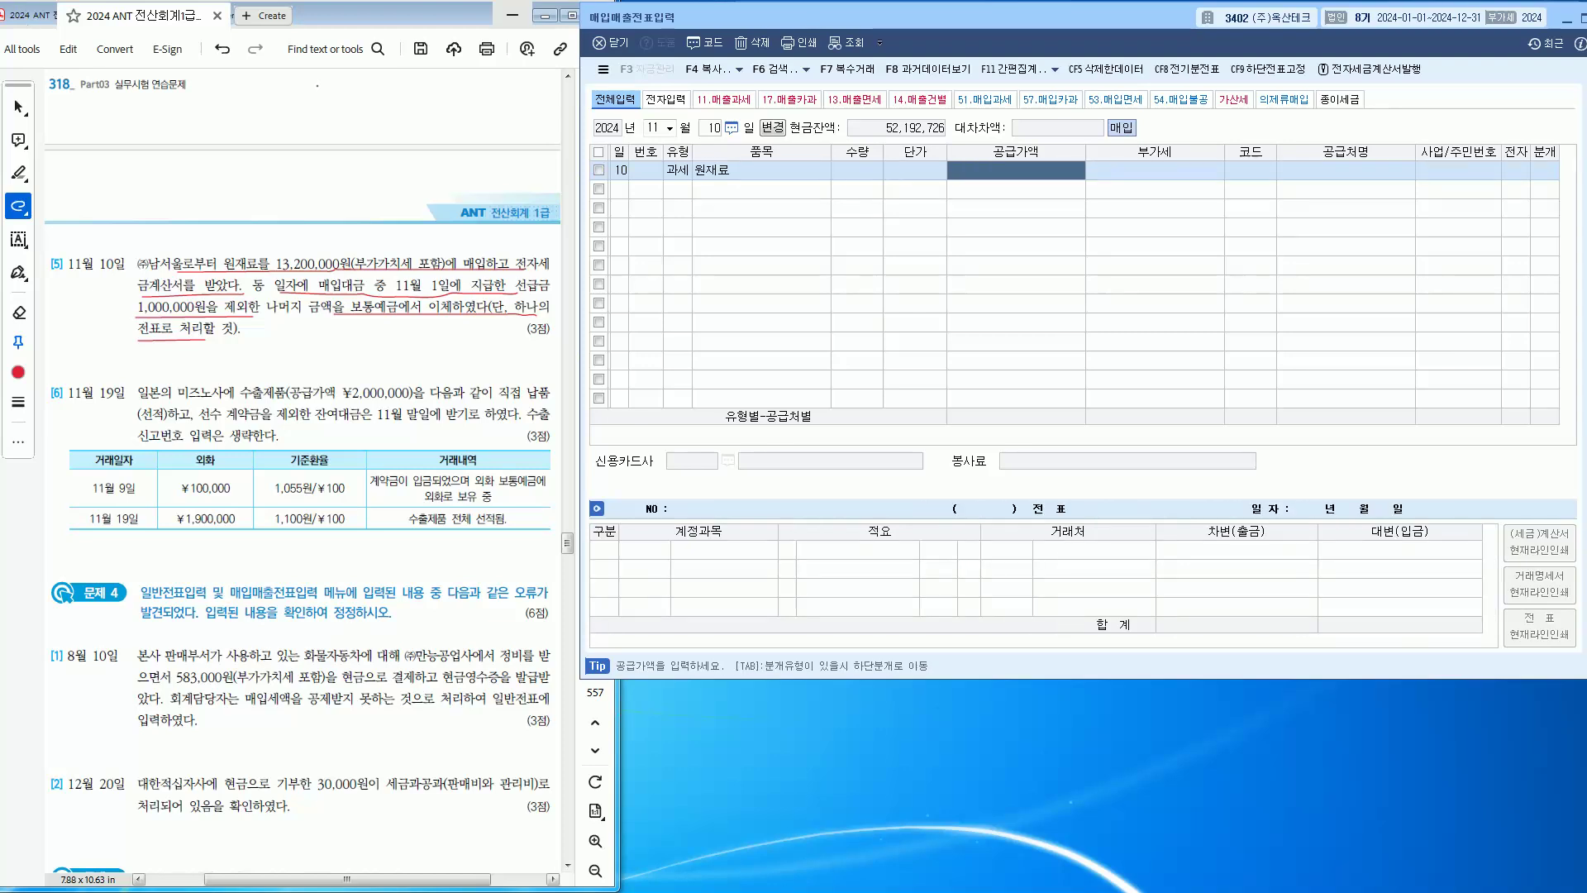
Step: Handwrite the ÷1.1 calculation above the 13,200,000원 amount in the PDF, splitting it into 12,000 and 1,200
left_click(315, 249)
left_click_drag(314, 249, 372, 255)
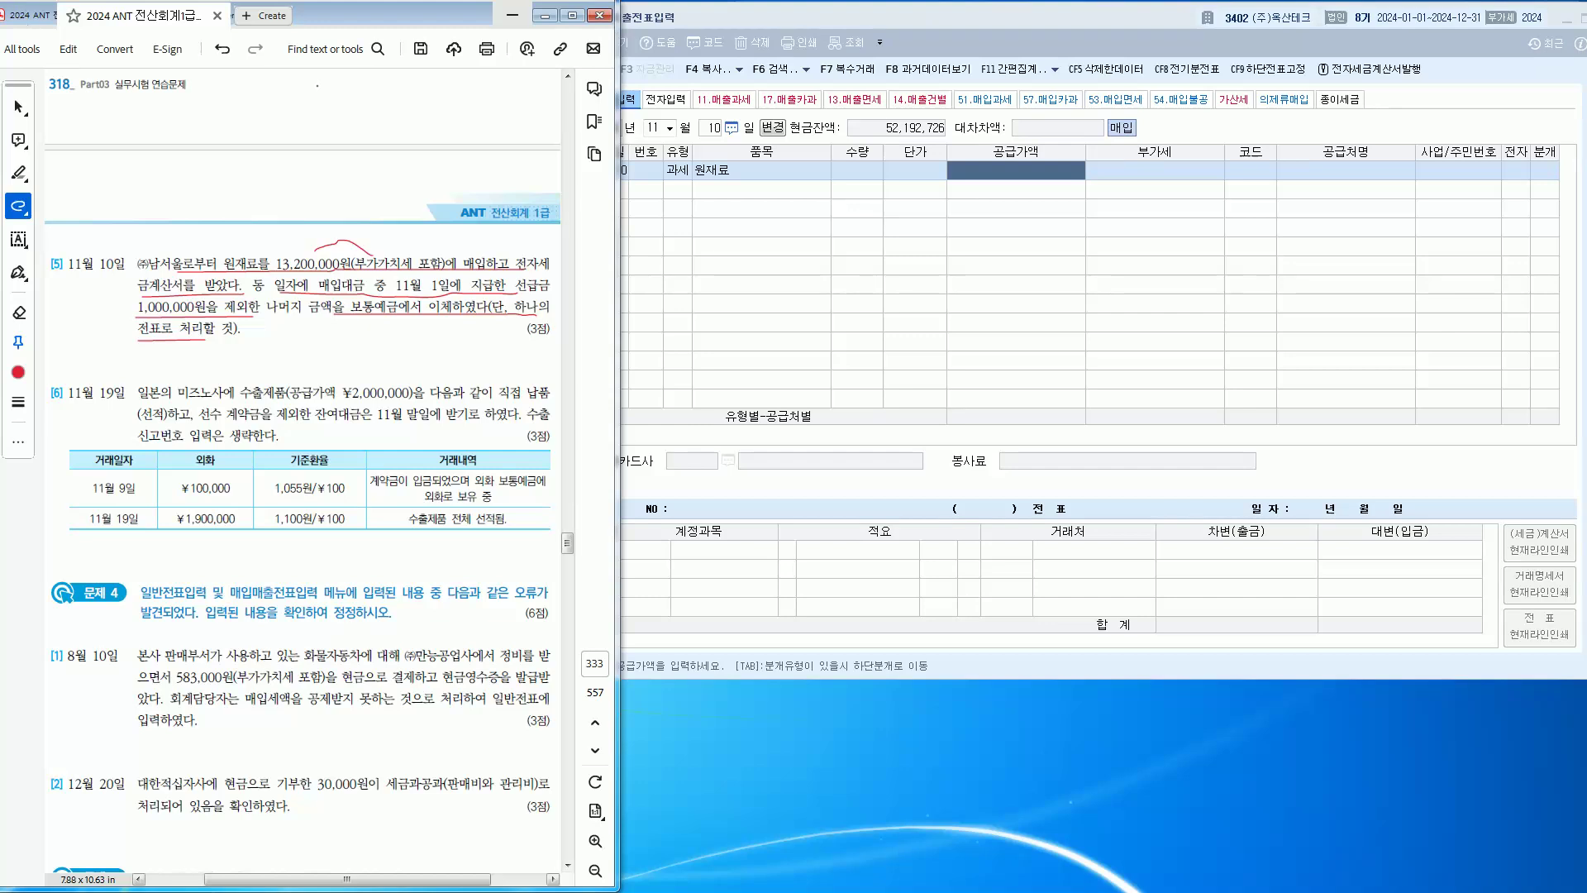
mouse_move(286, 247)
left_mouse_down()
mouse_move(352, 210)
mouse_move(355, 223)
left_mouse_up()
left_click_drag(361, 202, 380, 202)
left_click_drag(383, 198, 402, 190)
left_click_drag(413, 186, 455, 164)
left_click_drag(398, 220, 418, 217)
left_click_drag(426, 210, 452, 194)
left_click(436, 213)
left_click_drag(368, 254, 429, 223)
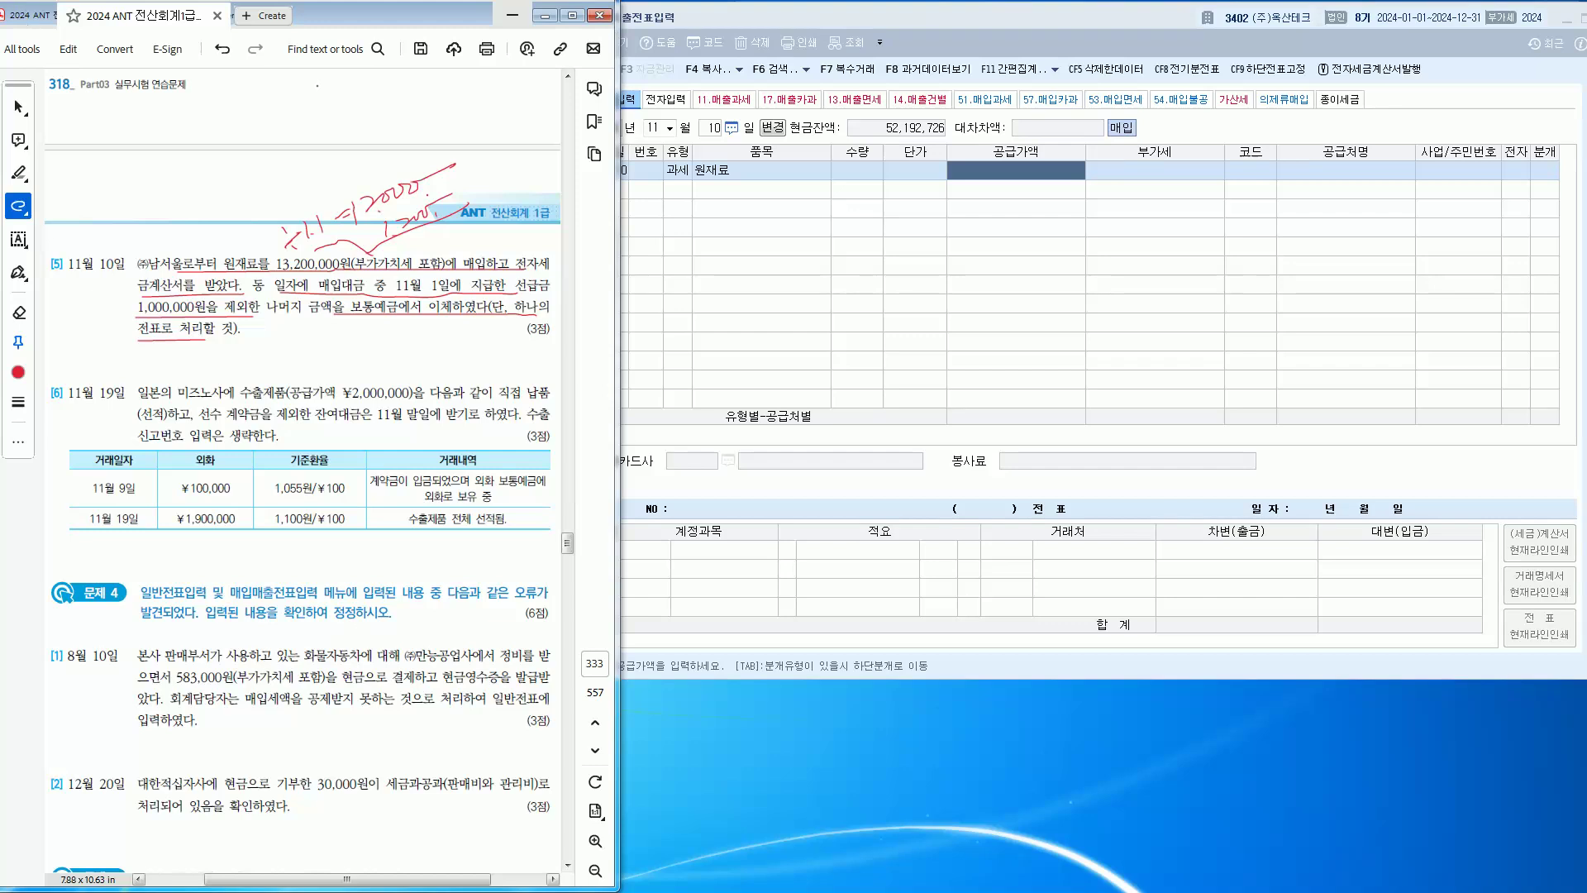
Step: Set the November 10 entry's supply amount (공급가액) to 12,000,000
left_click(1015, 170)
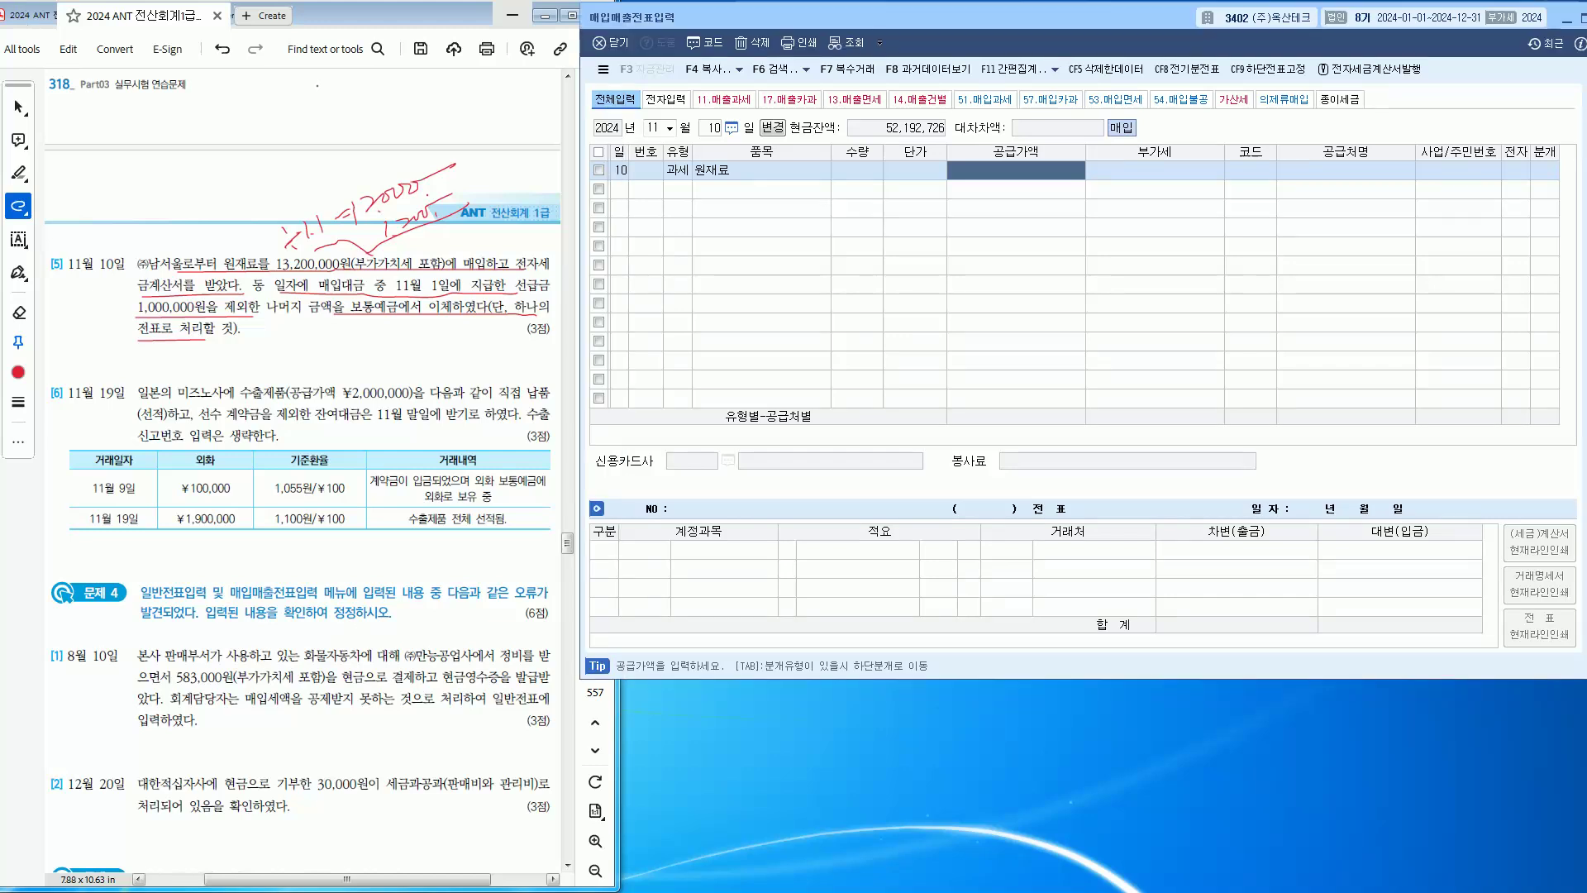
type("1200000")
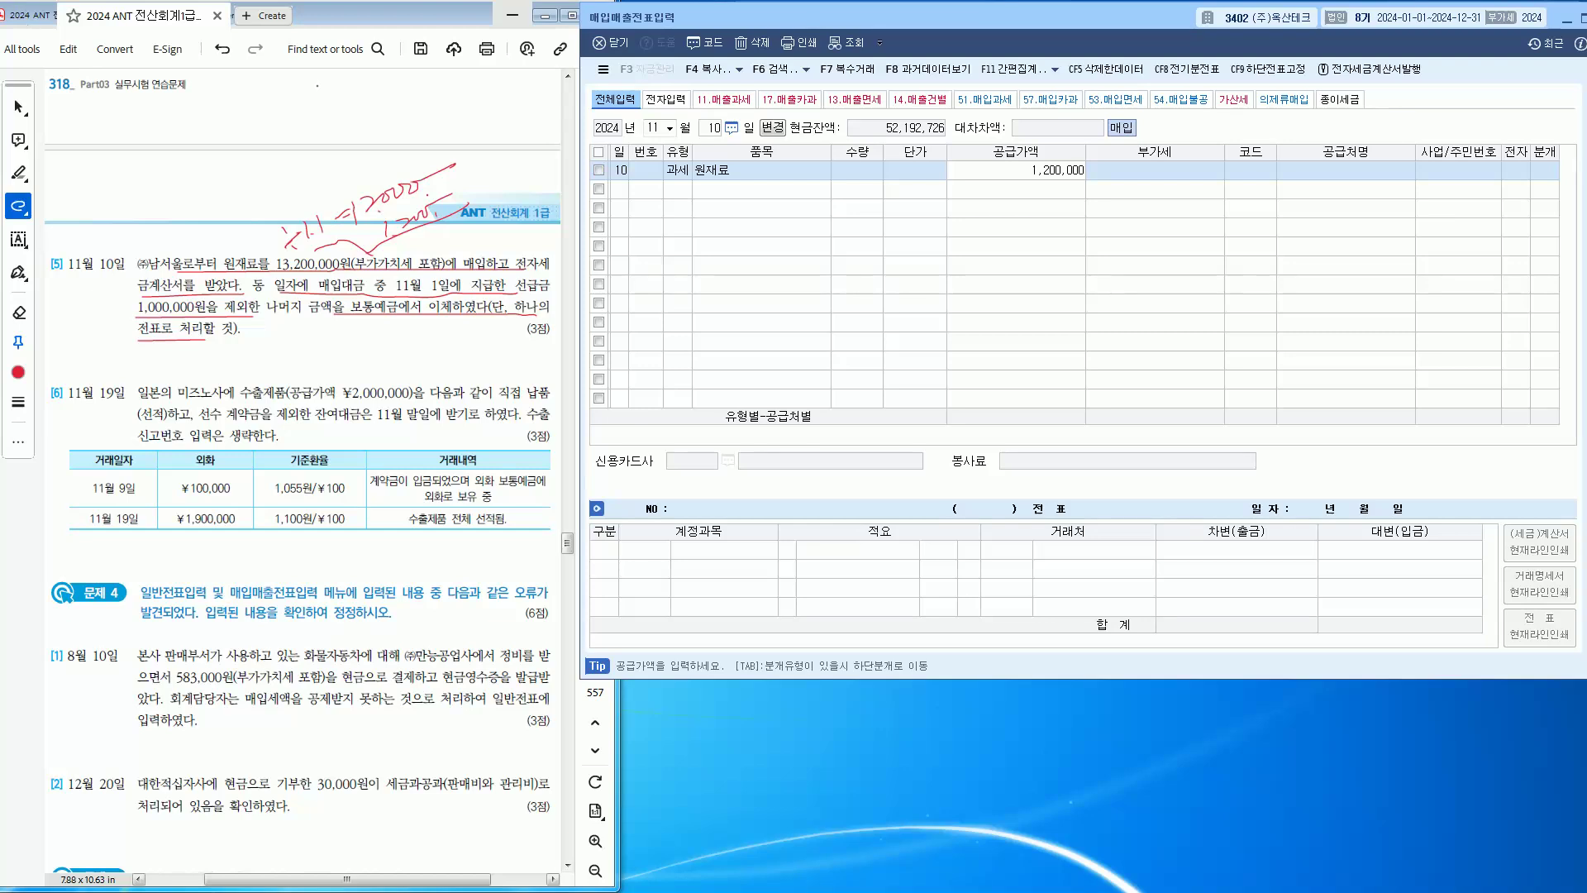
type("0")
key("Return")
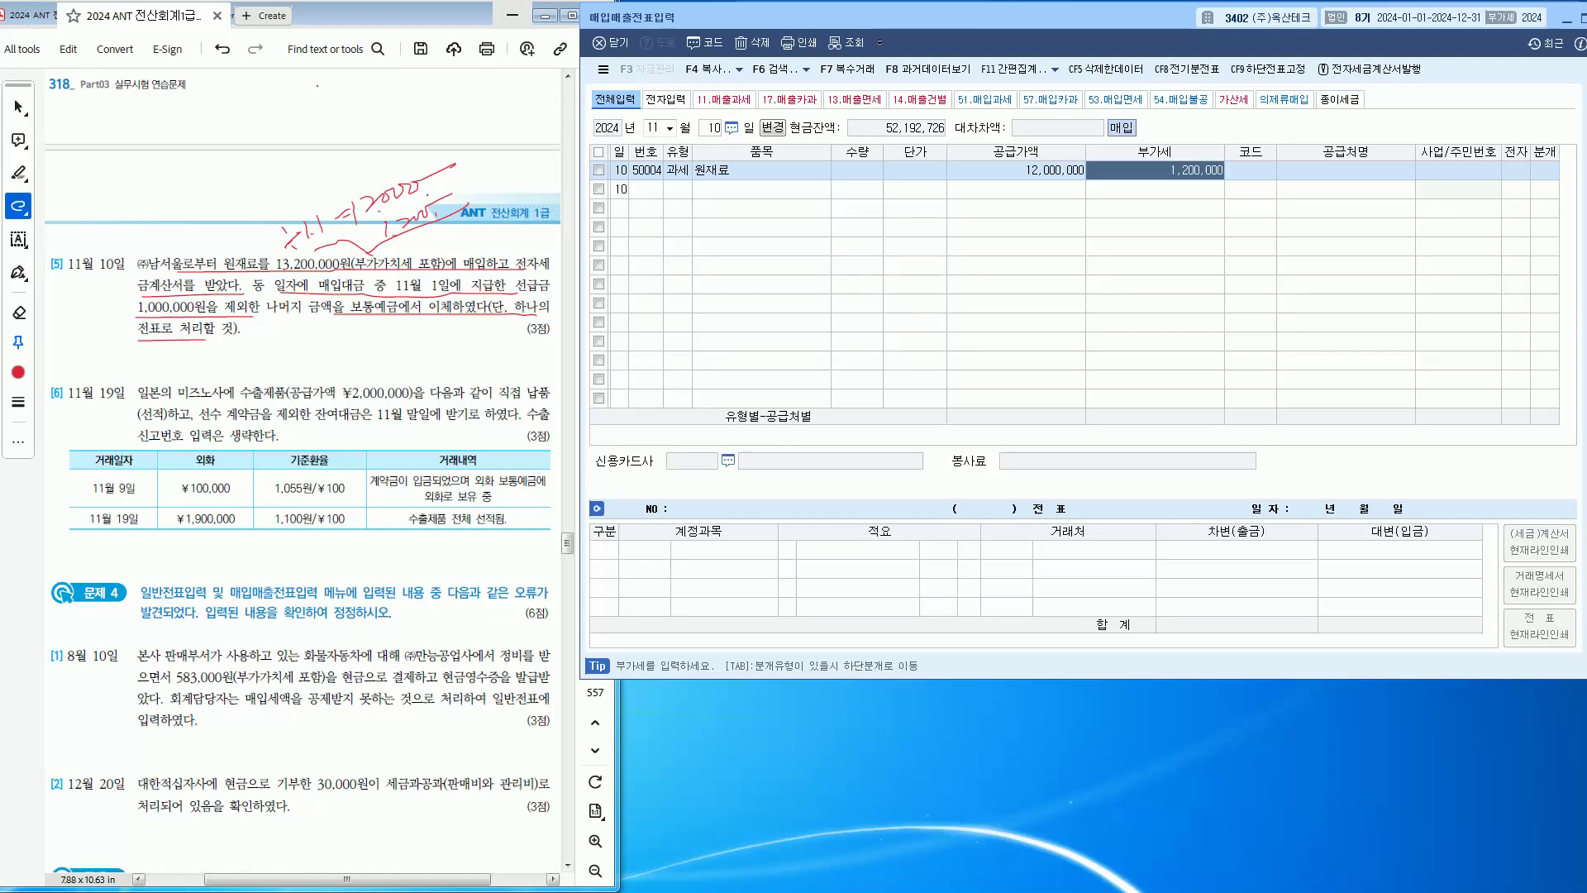
Step: Accept the VAT amount of the November 10 purchase and set its supplier to (주)남서울
key("Return")
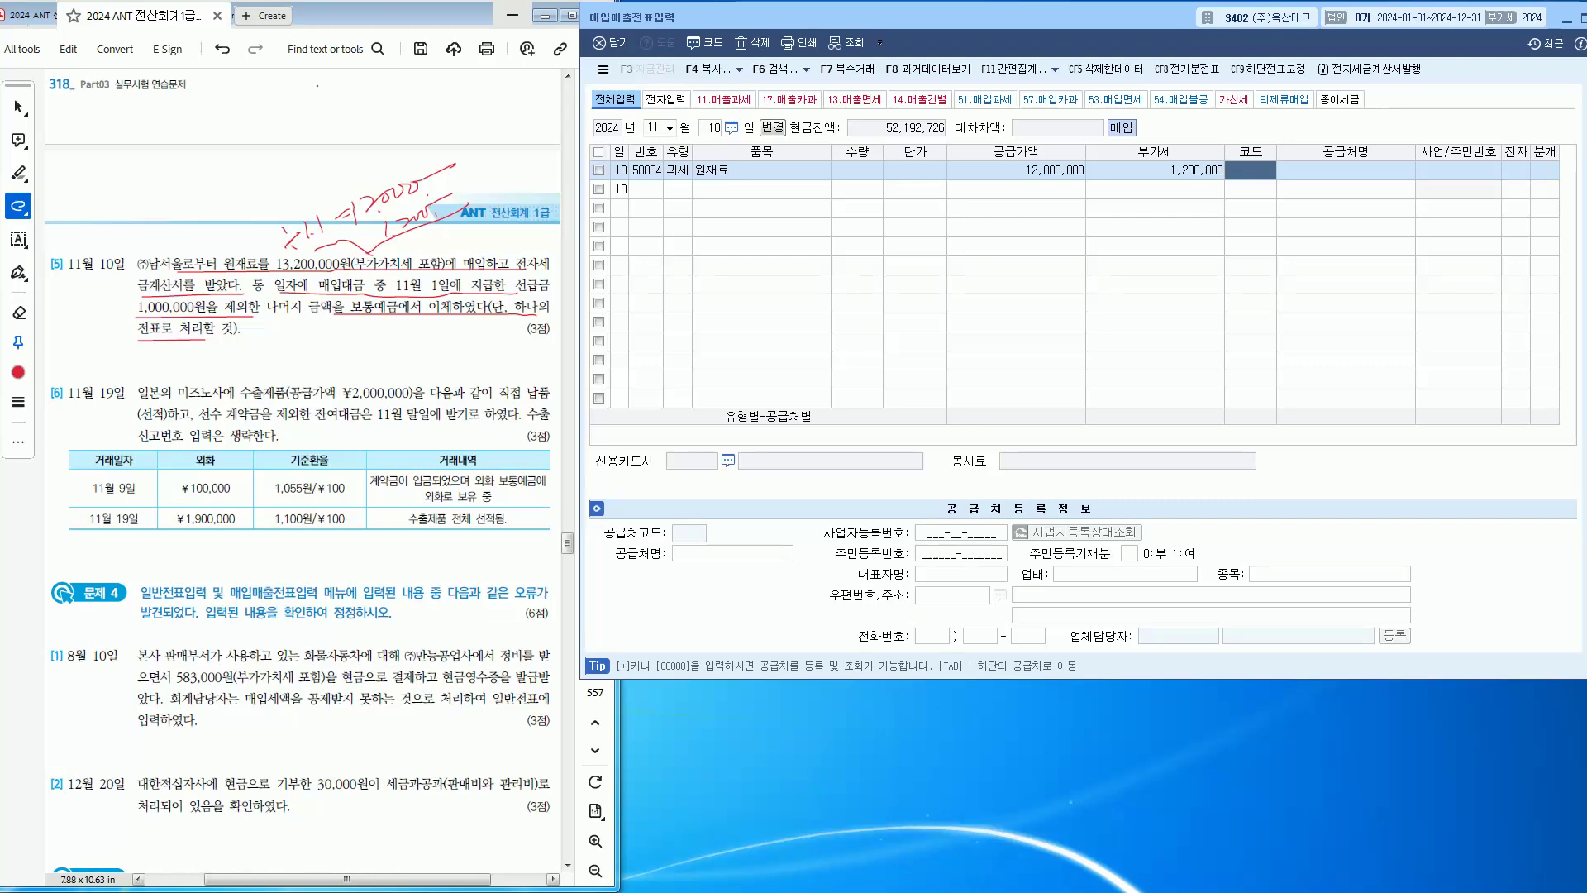
type("남서우ㄹ")
key("Return")
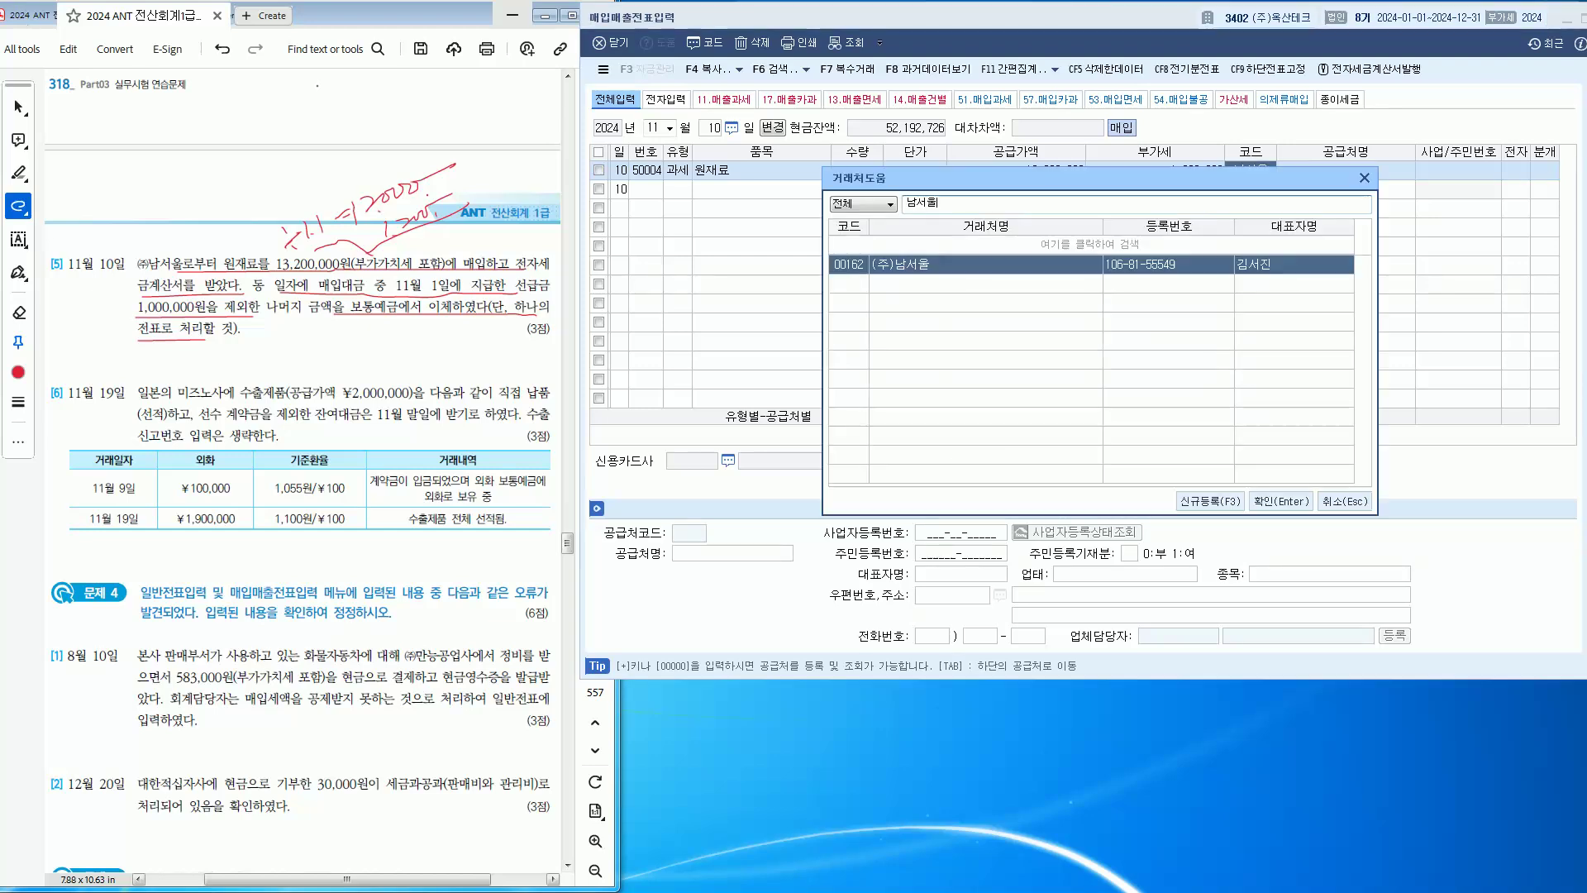
key("Return")
key("Return")
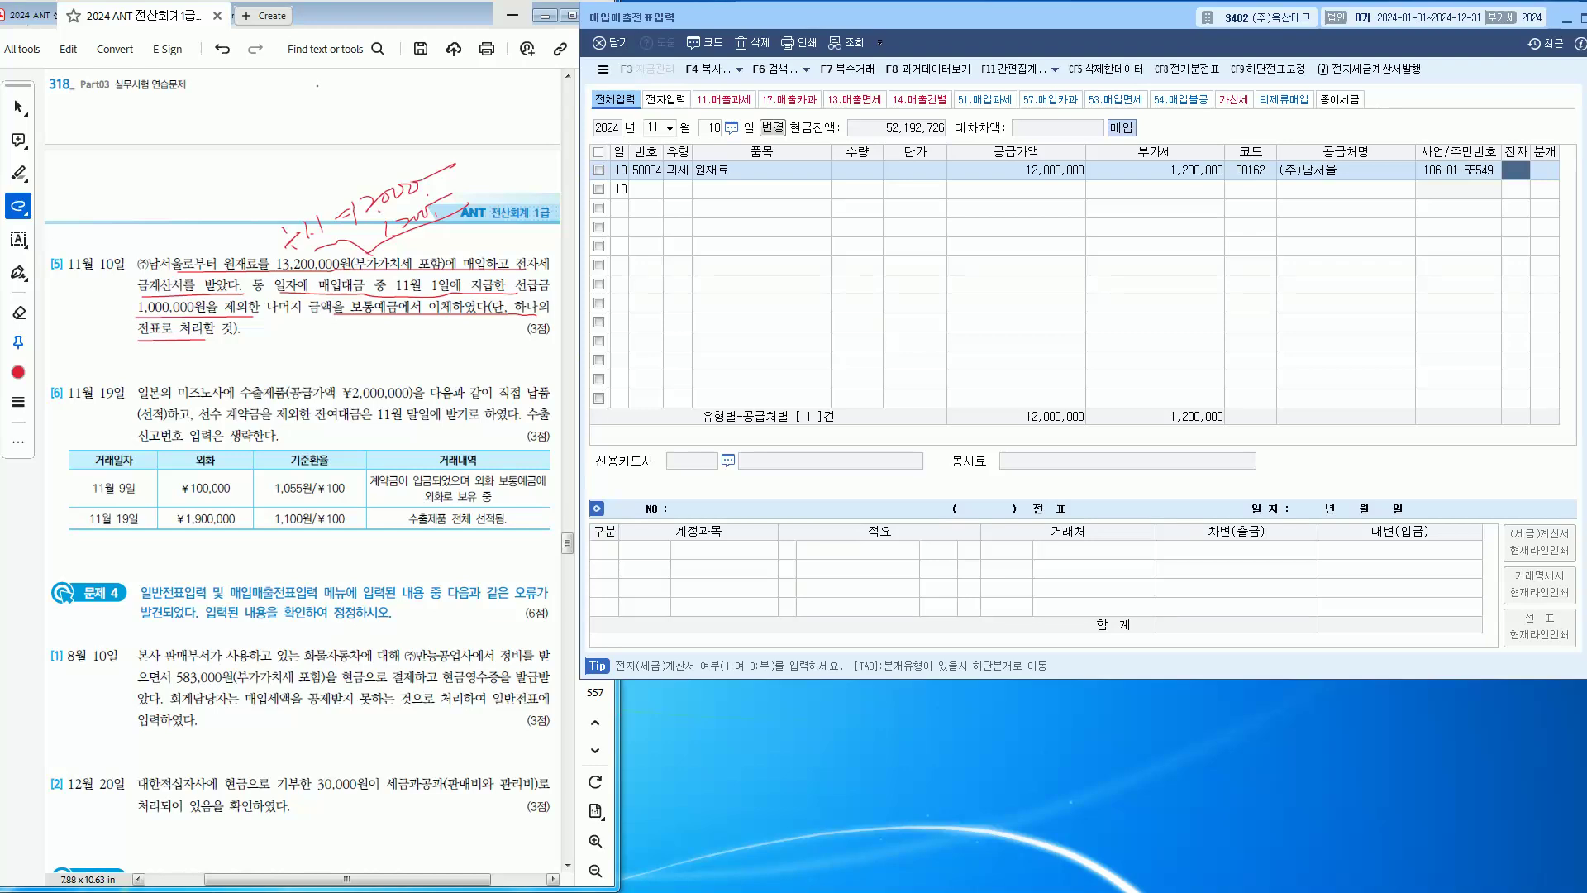
Step: Circle 전자세금계산서 in the PDF's November 10 question, and set the entry's 전자 to 여 and its 분개 type to 3 혼합
mouse_move(539, 277)
left_mouse_down()
mouse_move(485, 273)
mouse_move(545, 275)
left_mouse_up()
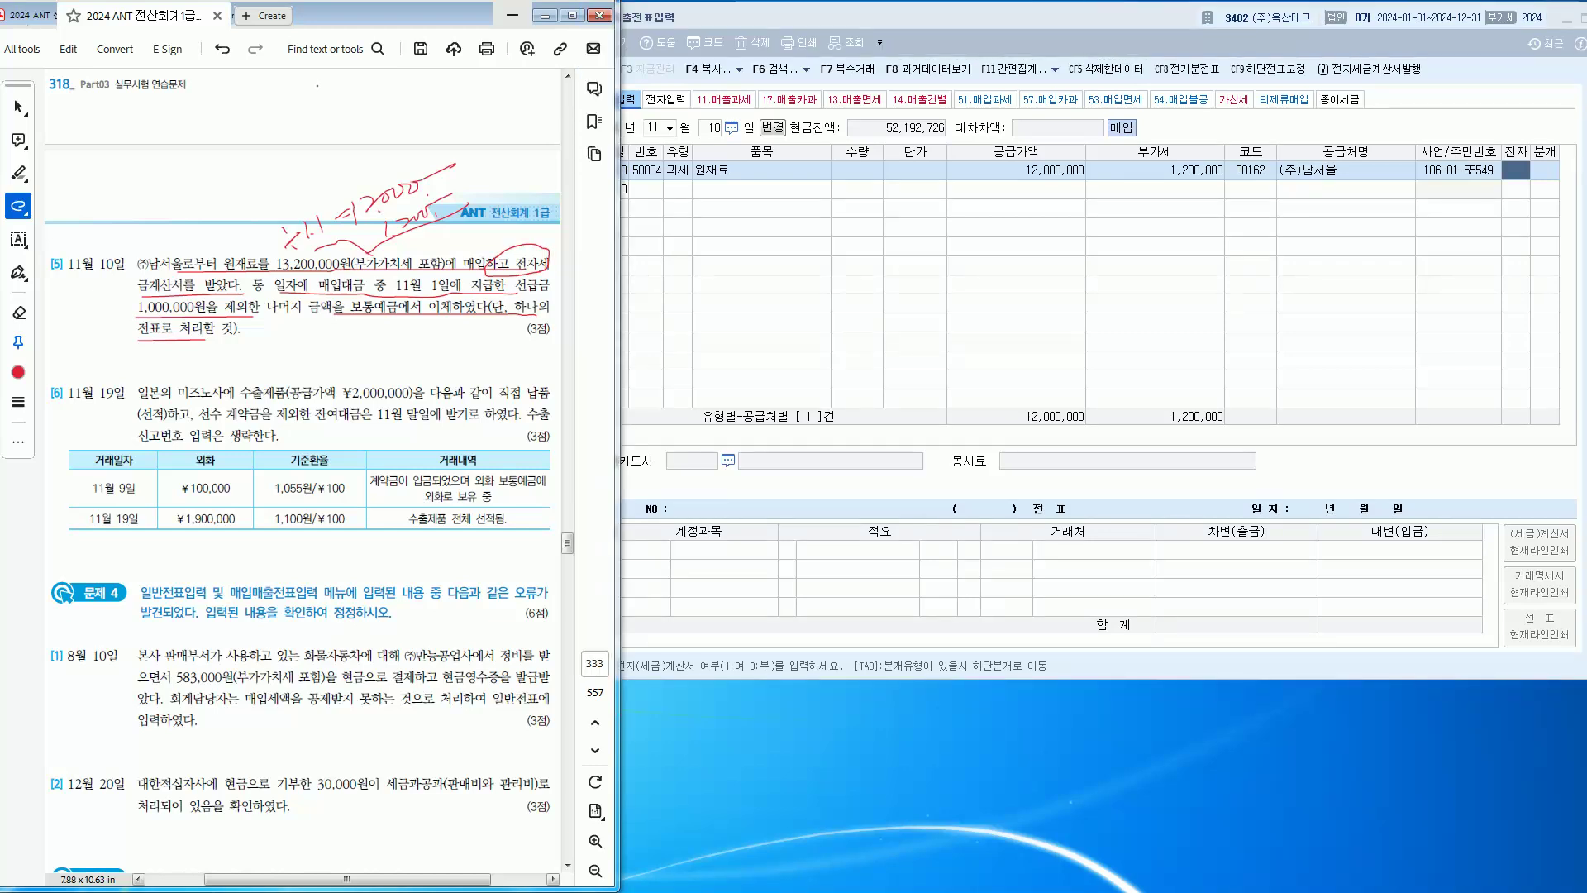
key("alt+Tab")
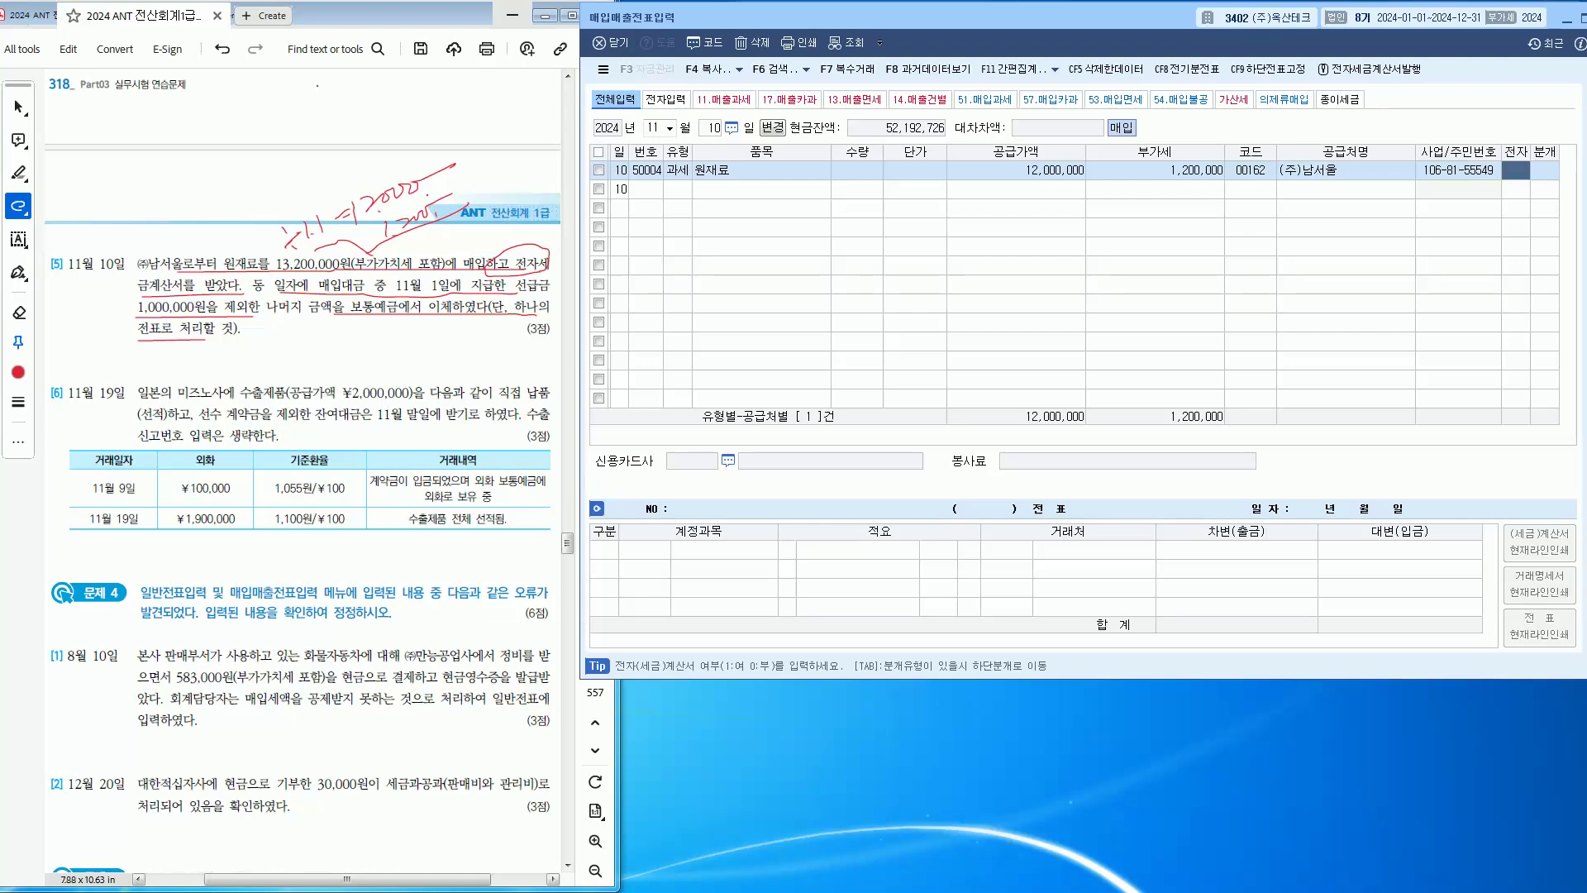
type("1")
key("Return")
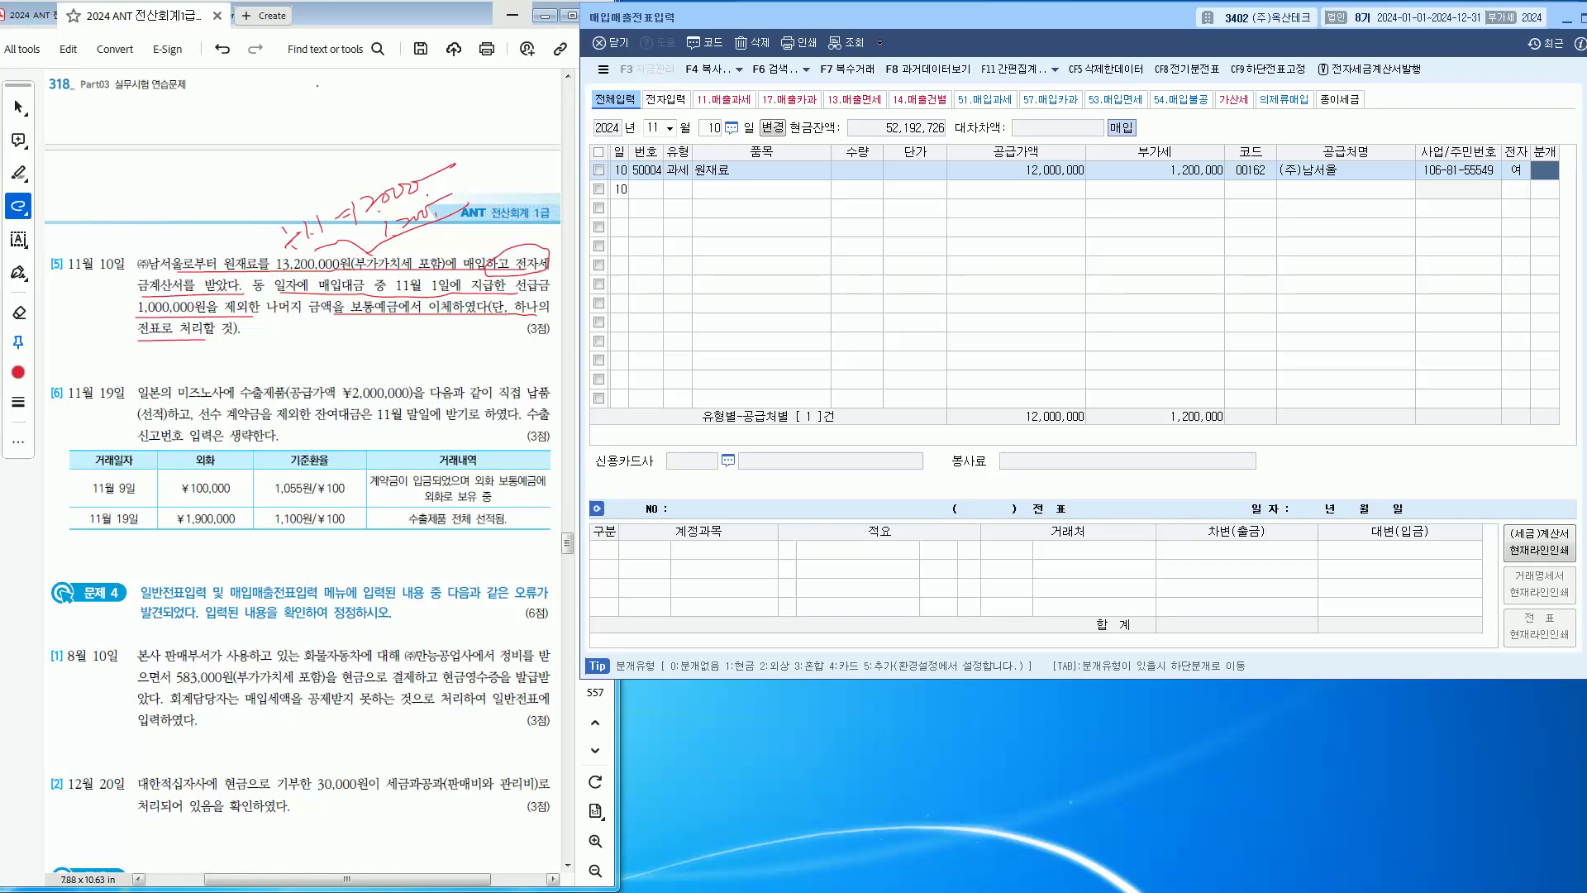
type("3")
key("Return")
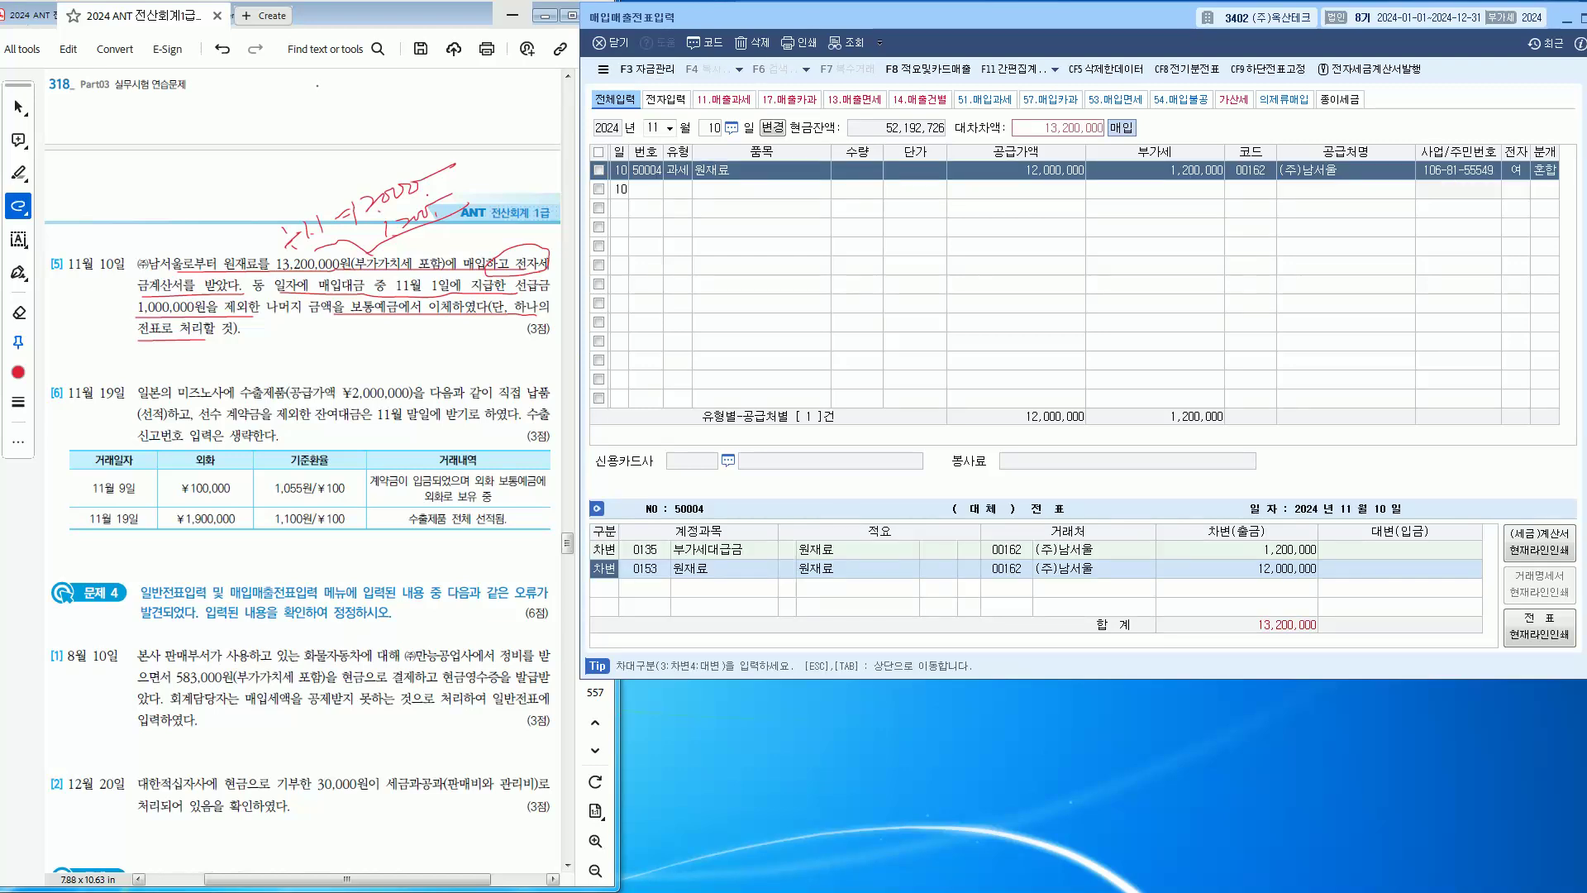
Step: Add a credit line for 선급금 of 1,000,000 to the November 10 voucher
type("4")
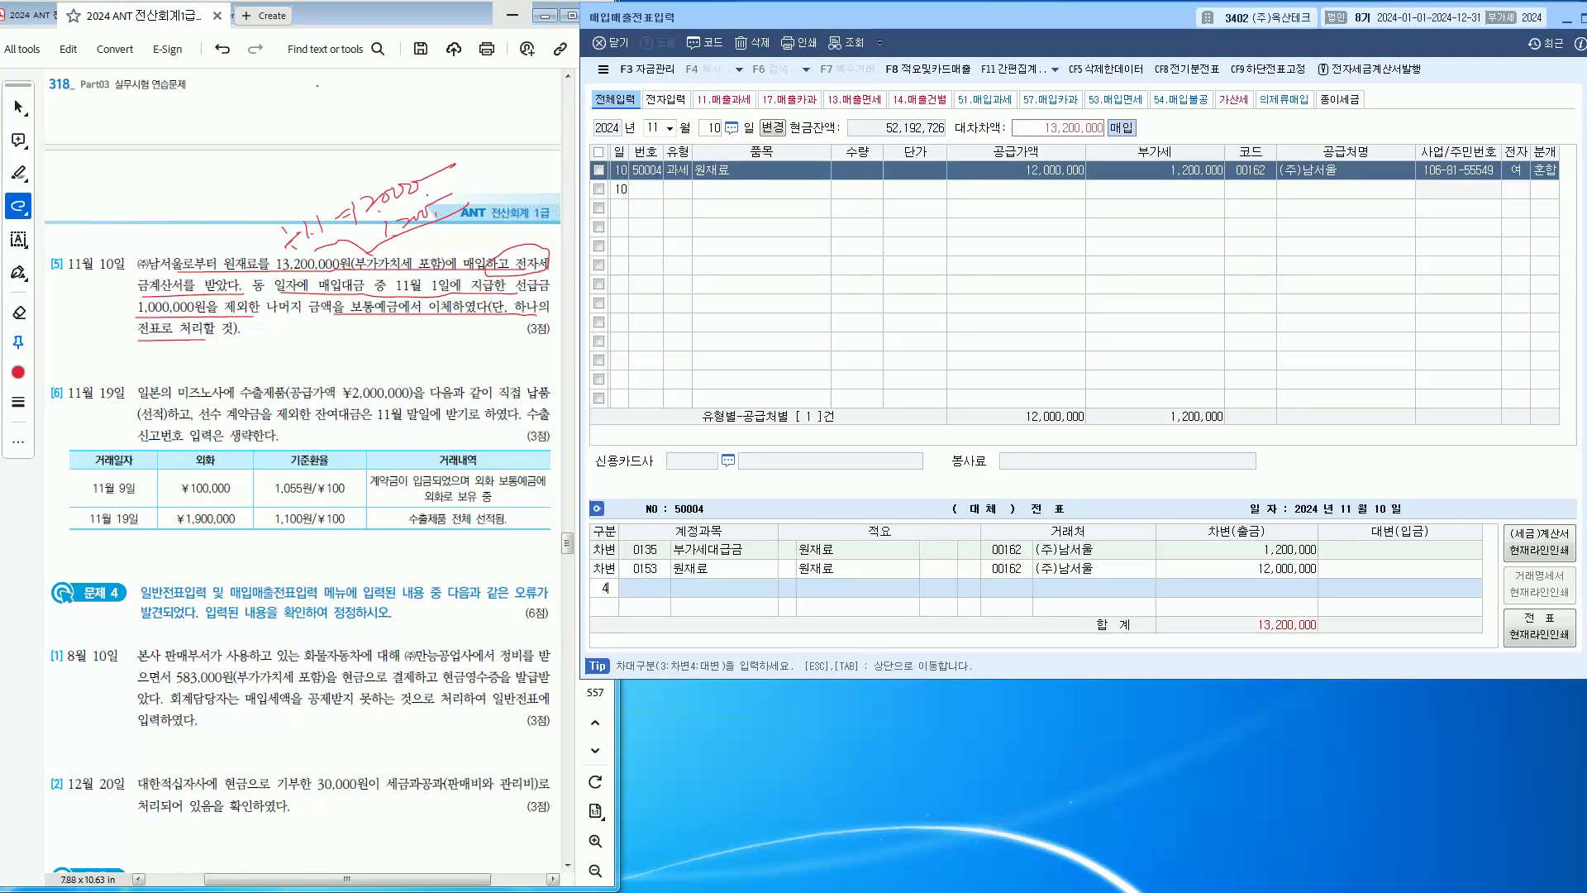
key("Return")
type("선급")
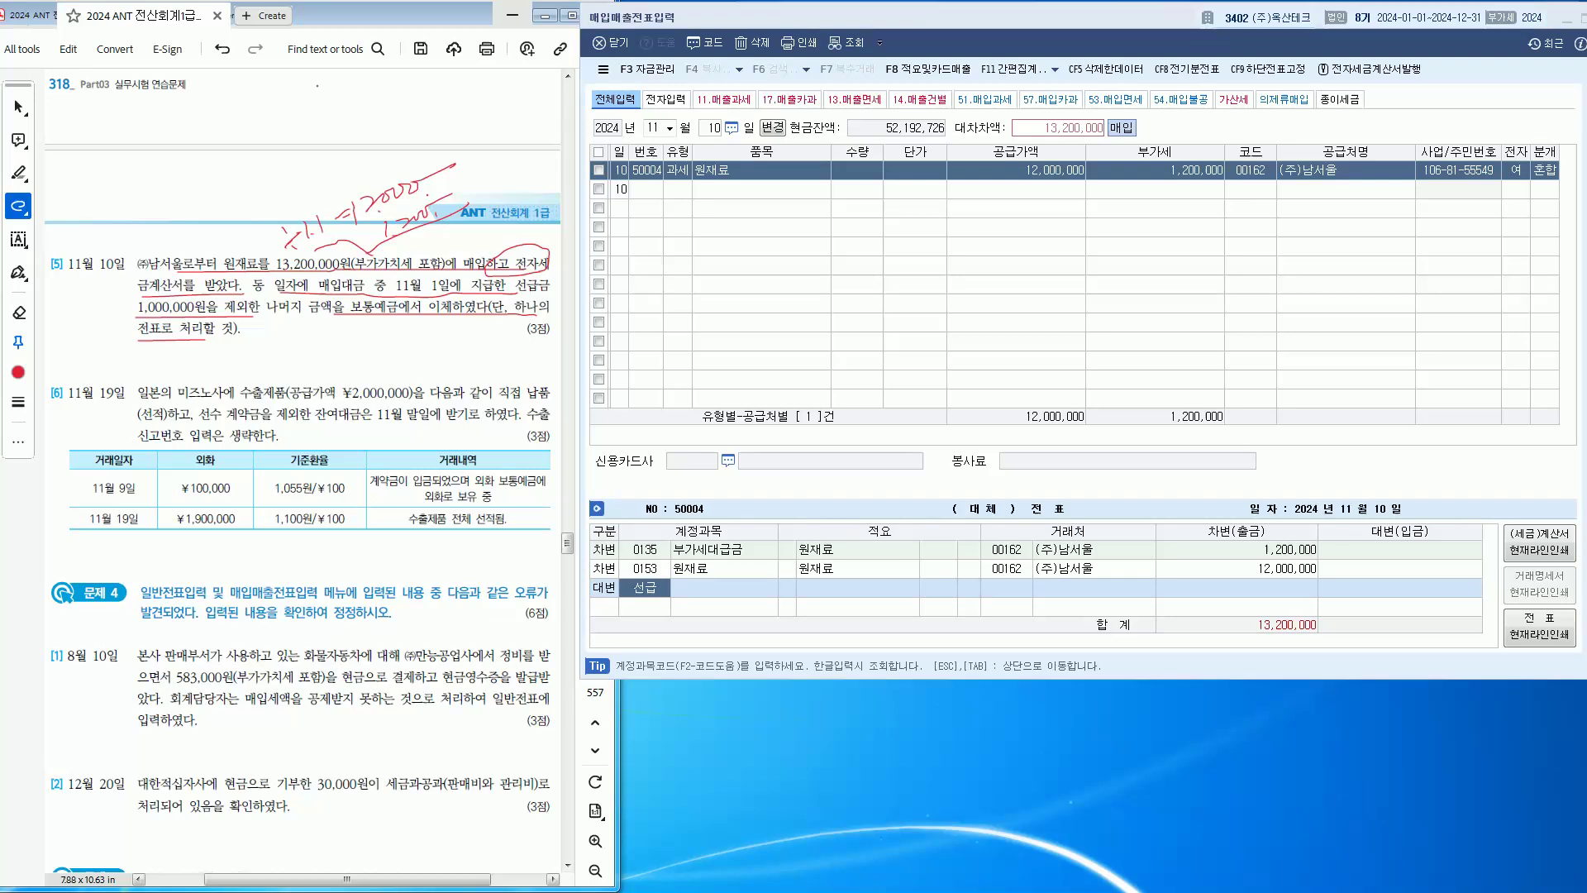
key("Return")
key("Return")
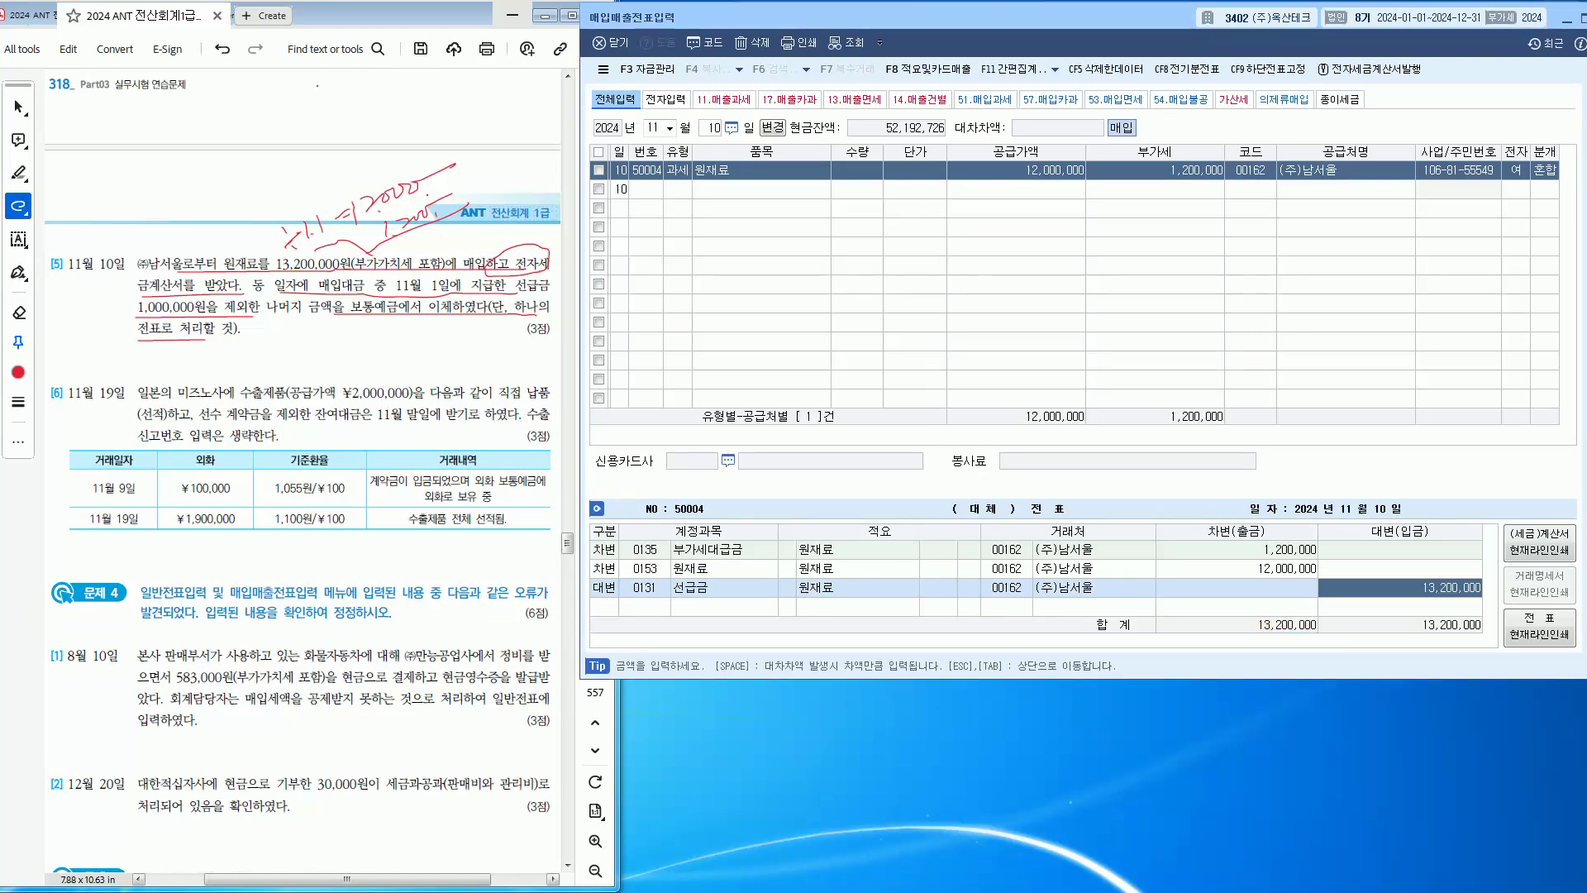
type("1000000")
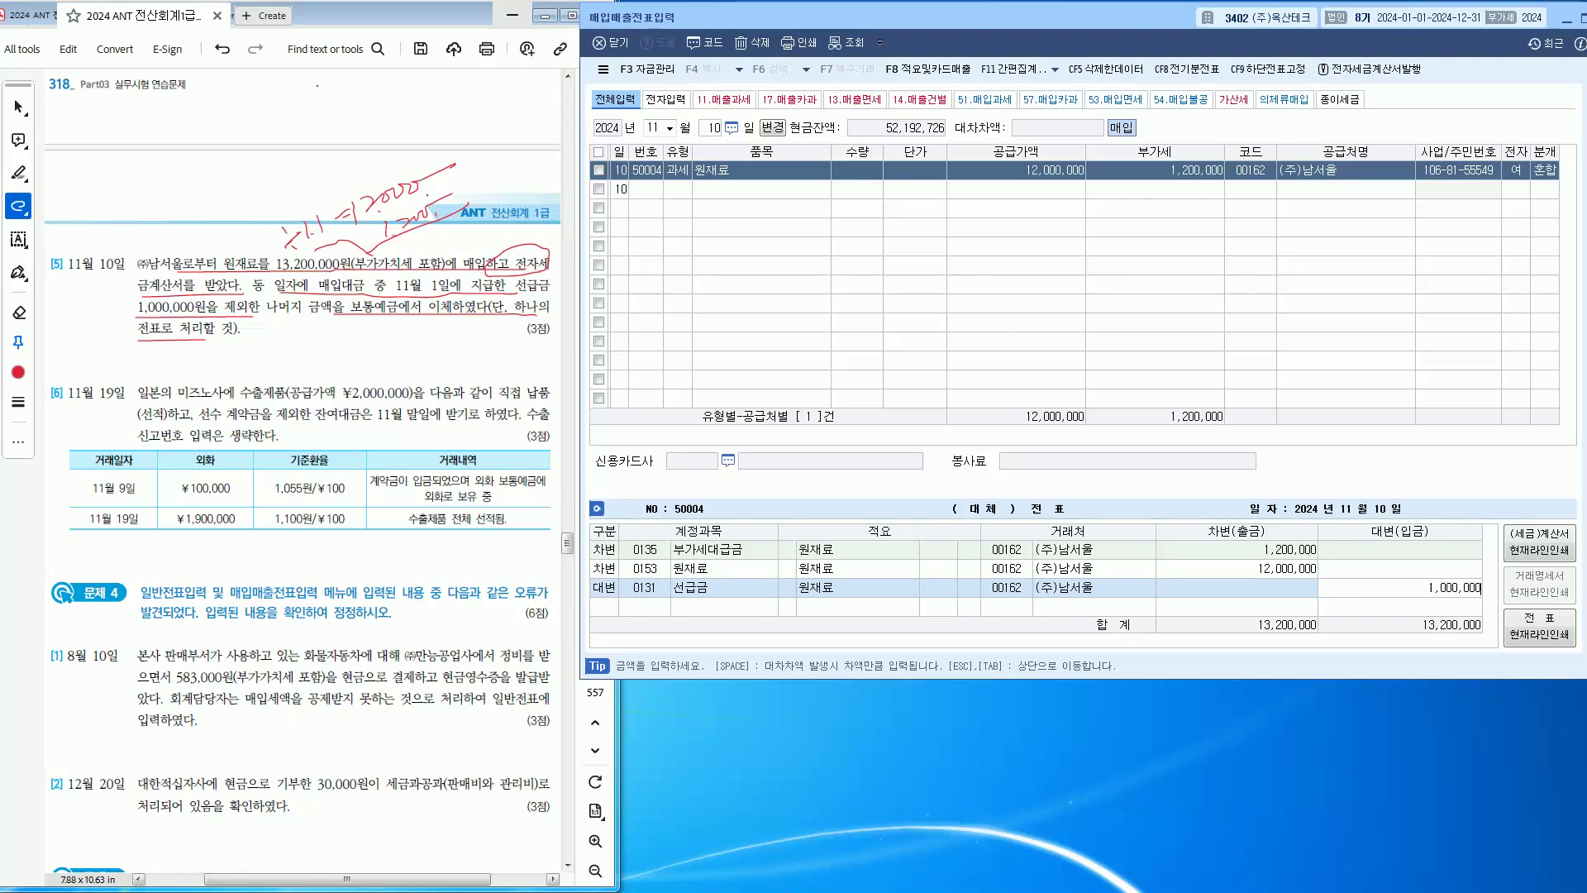
key("Return")
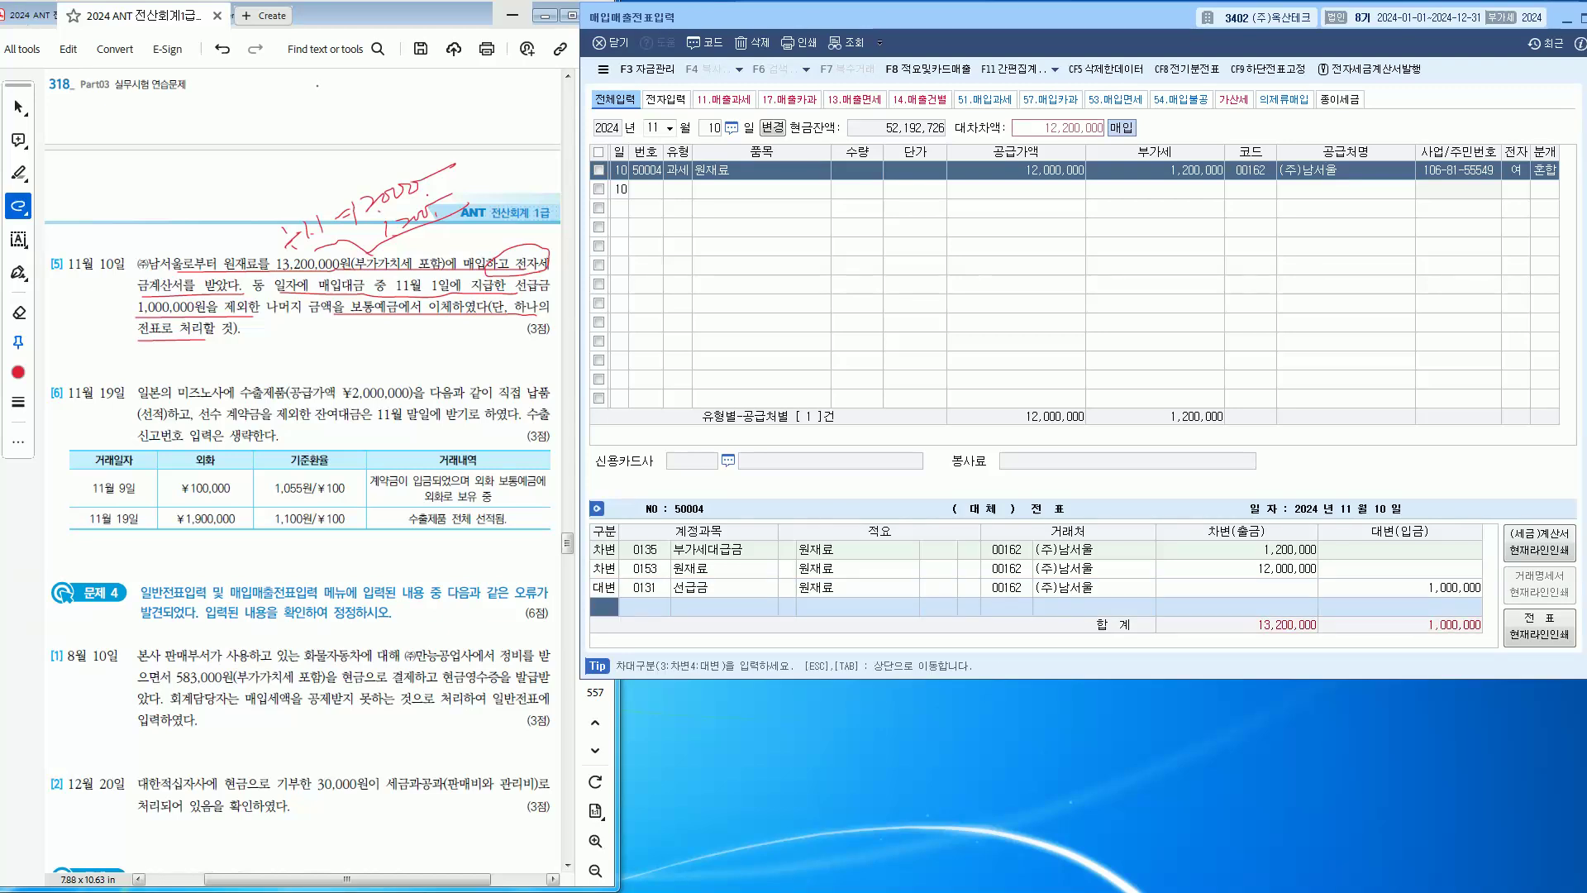
Step: Move the 매입매출전표입력 window aside and open the November 1 entries in 일반전표입력
left_click_drag(909, 18, 931, 242)
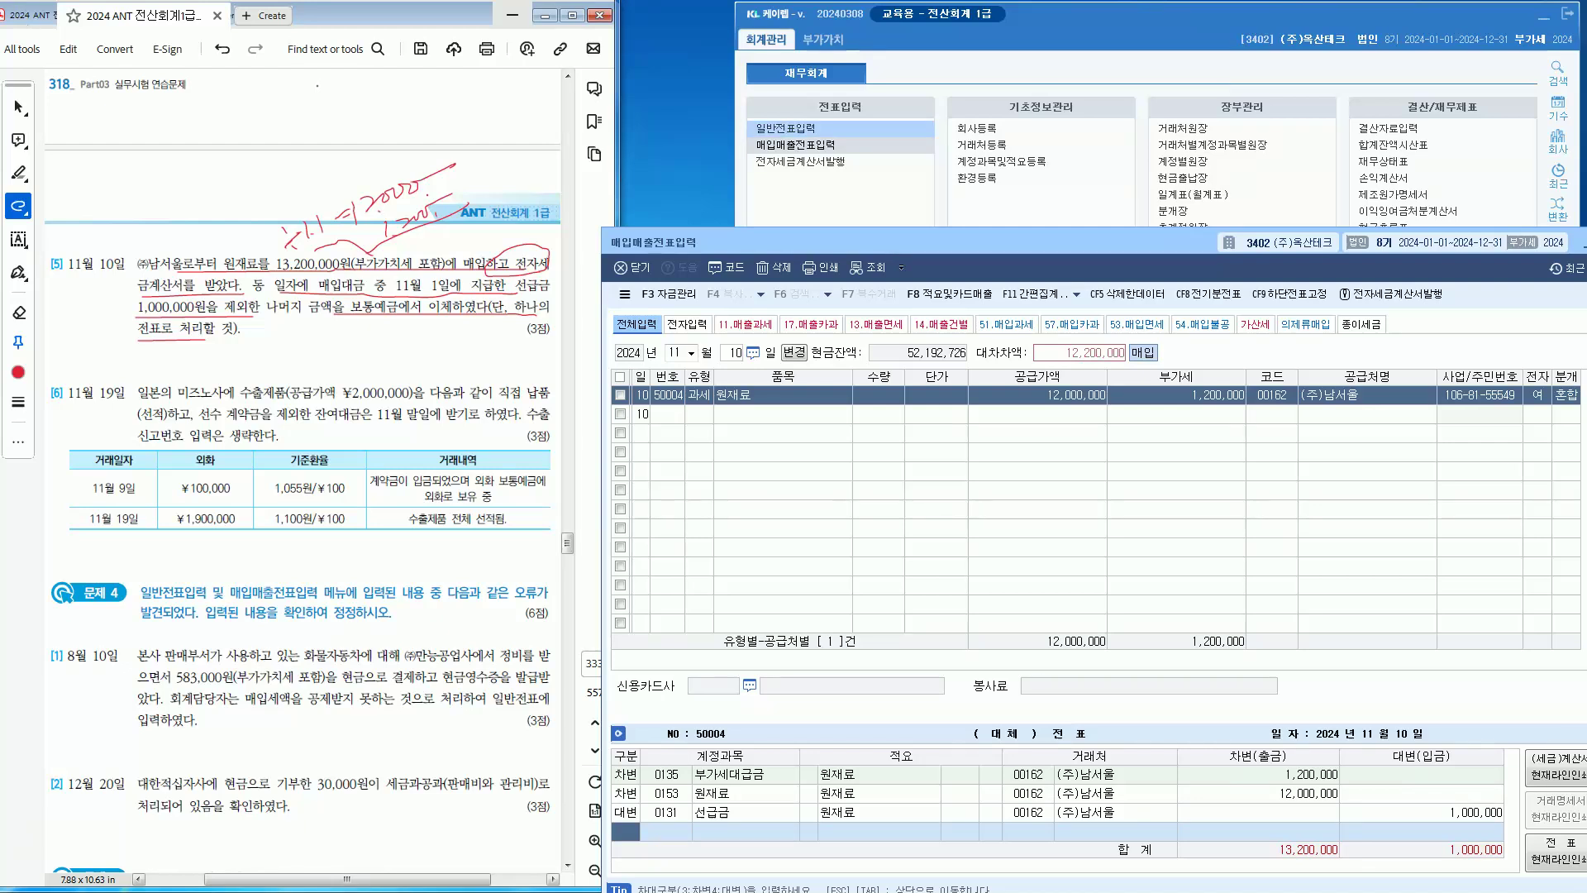
left_click(785, 128)
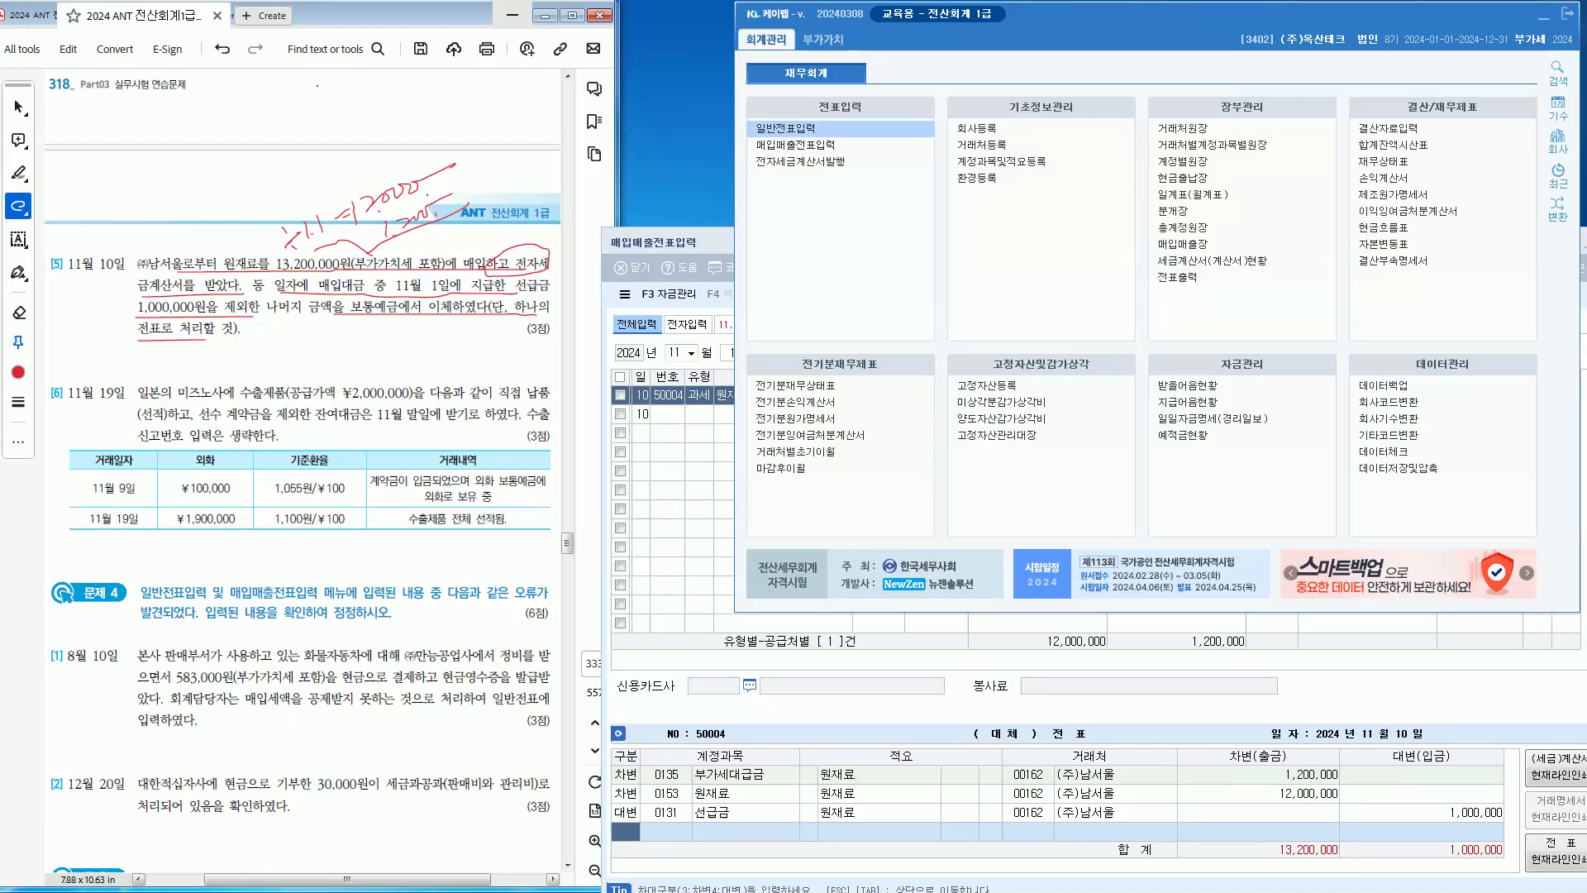
type("11")
key("Return")
type("1")
key("Return")
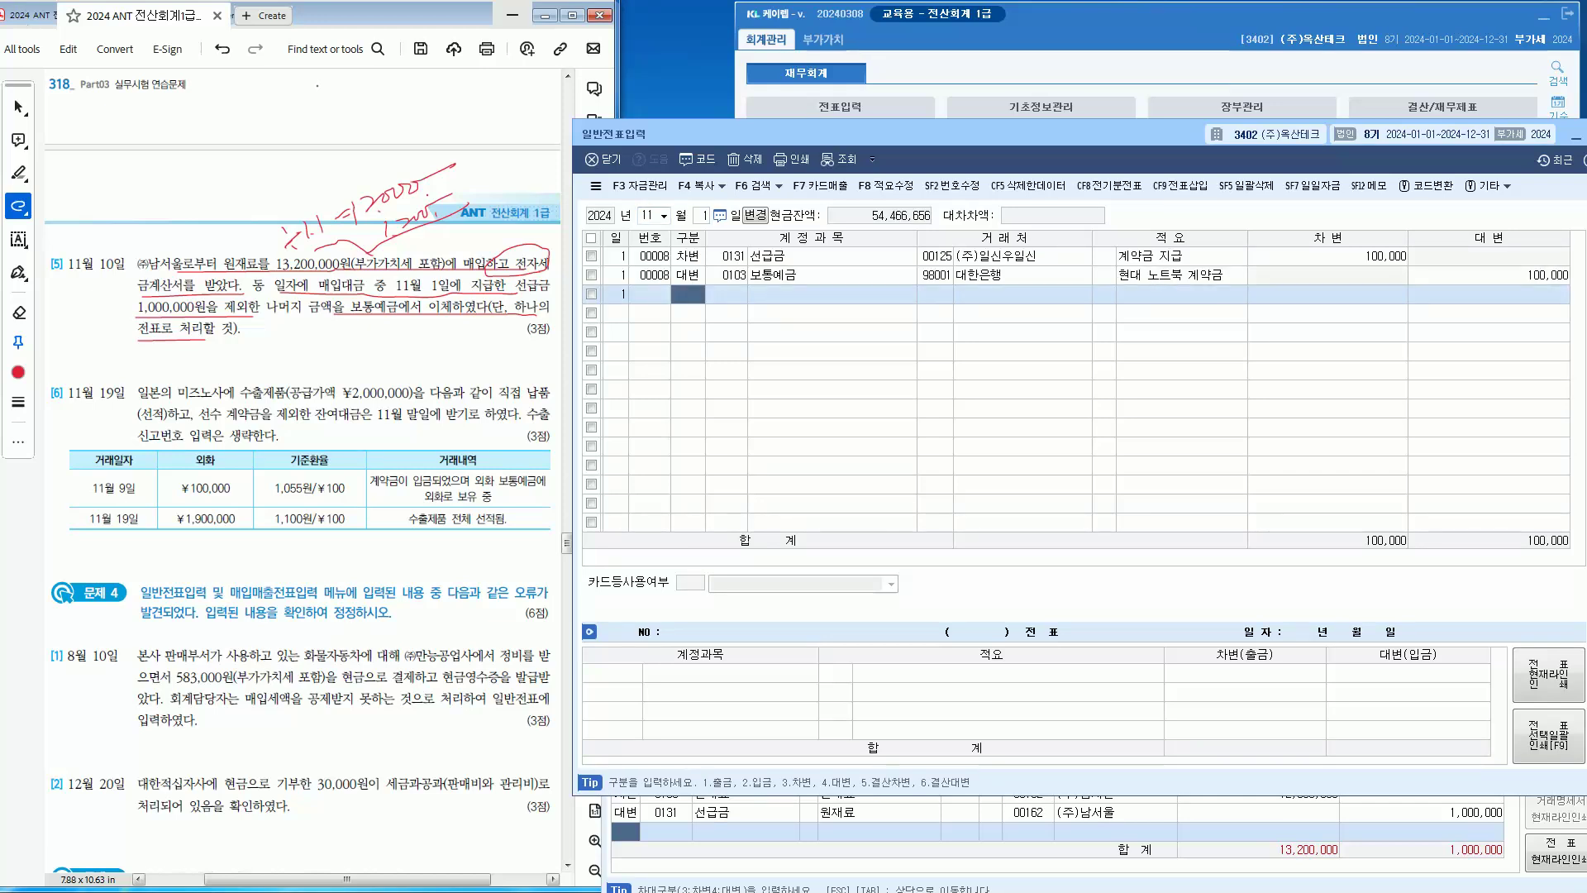
Step: Set the November 1 voucher's 선급금 debit and 보통예금 credit to 1,000,000 each, and return to 매입매출전표입력
left_click(1327, 255)
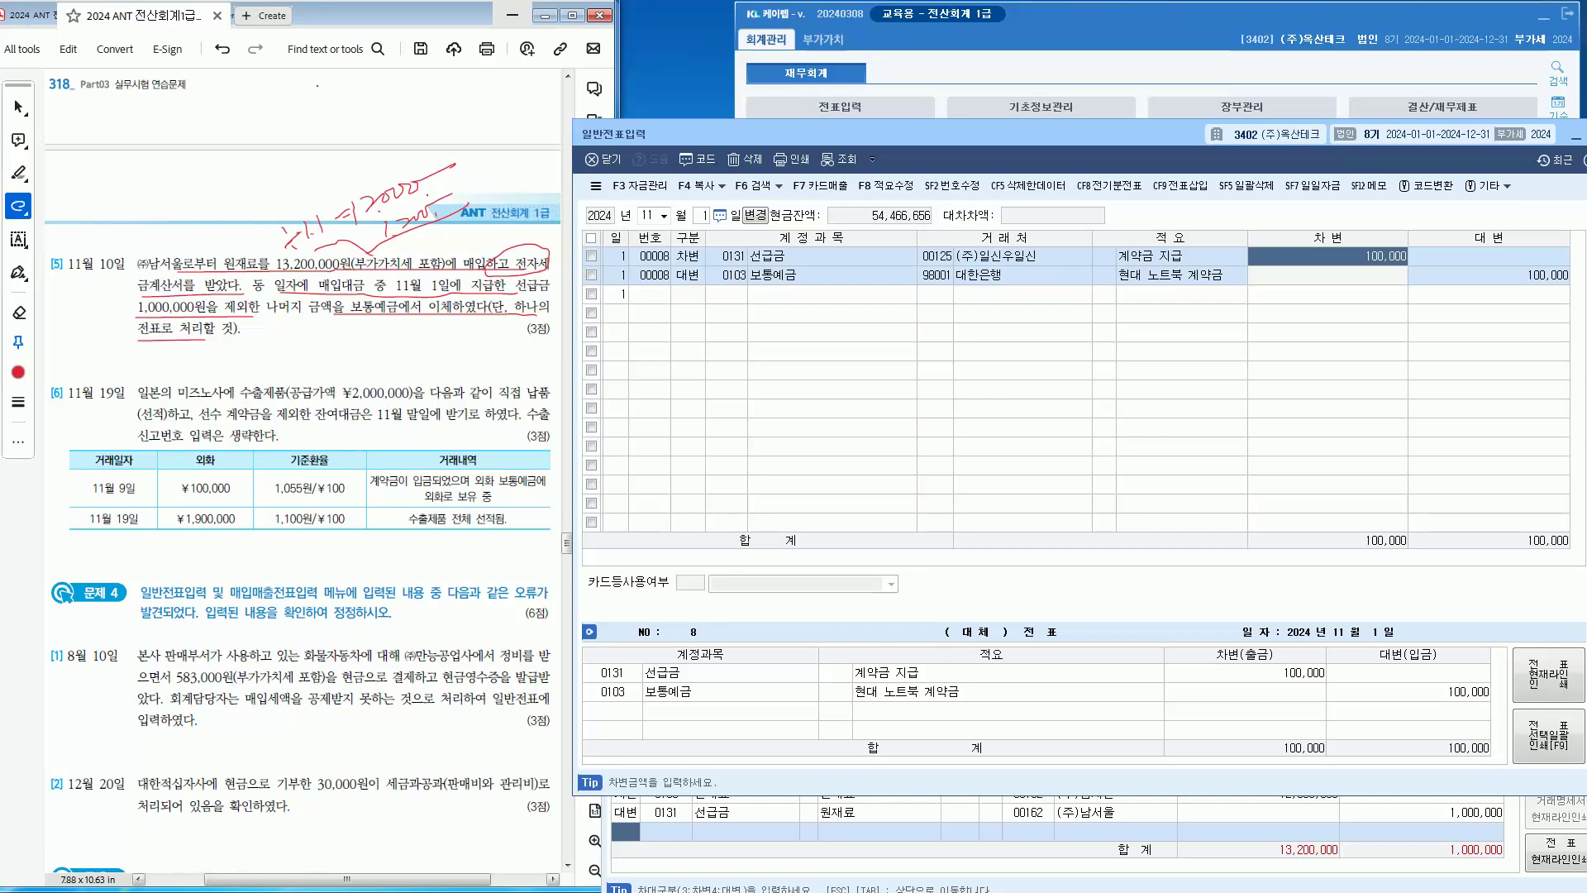
left_click(1327, 255)
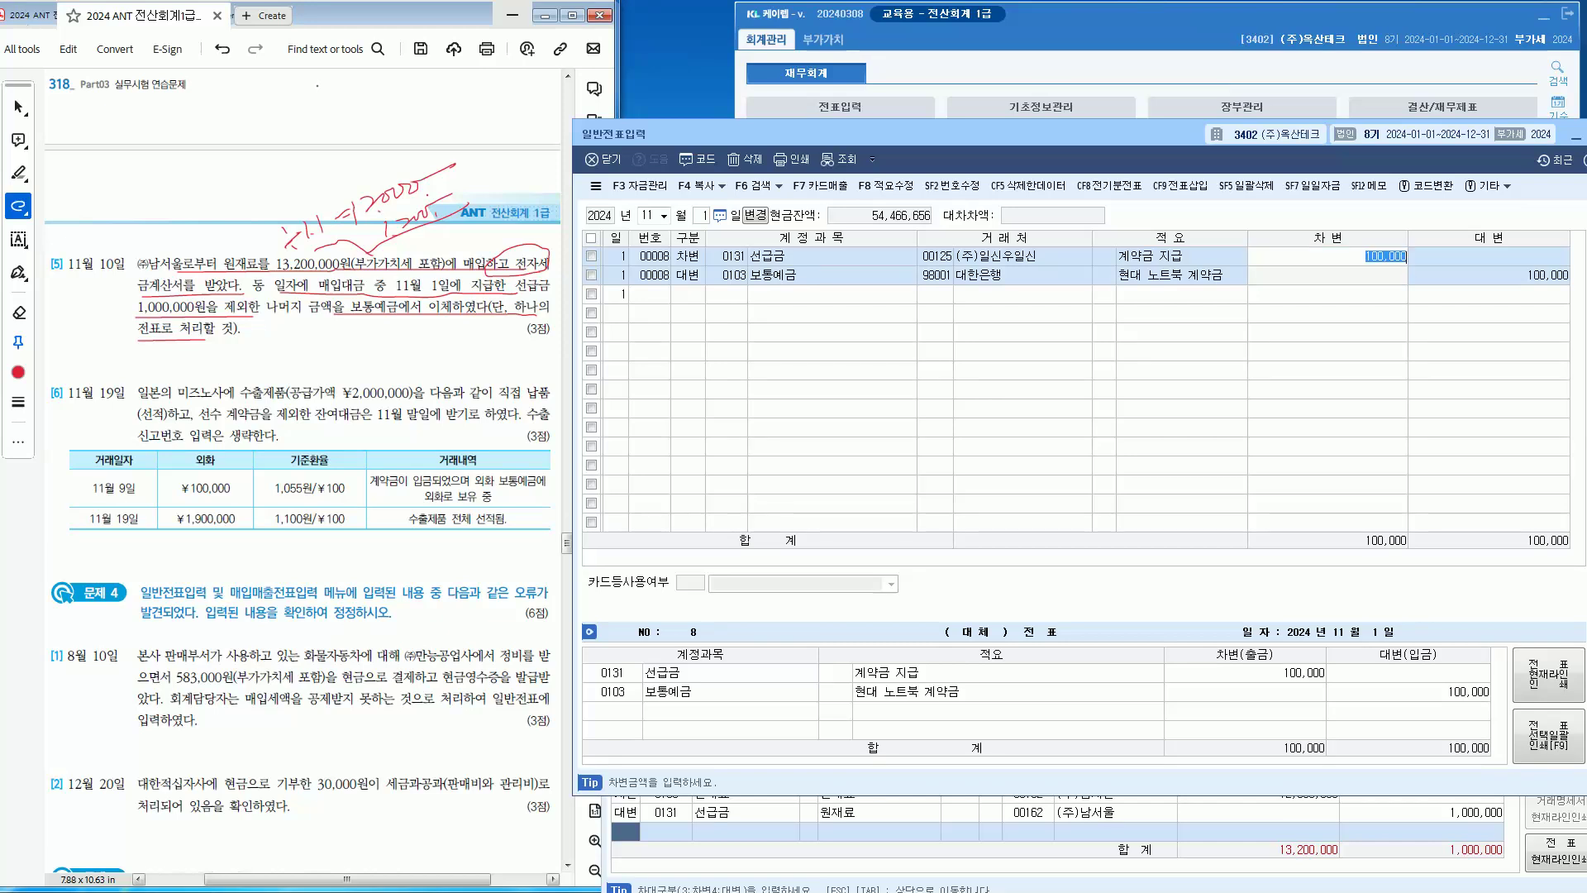
type("1000000")
key("Return")
key("Return")
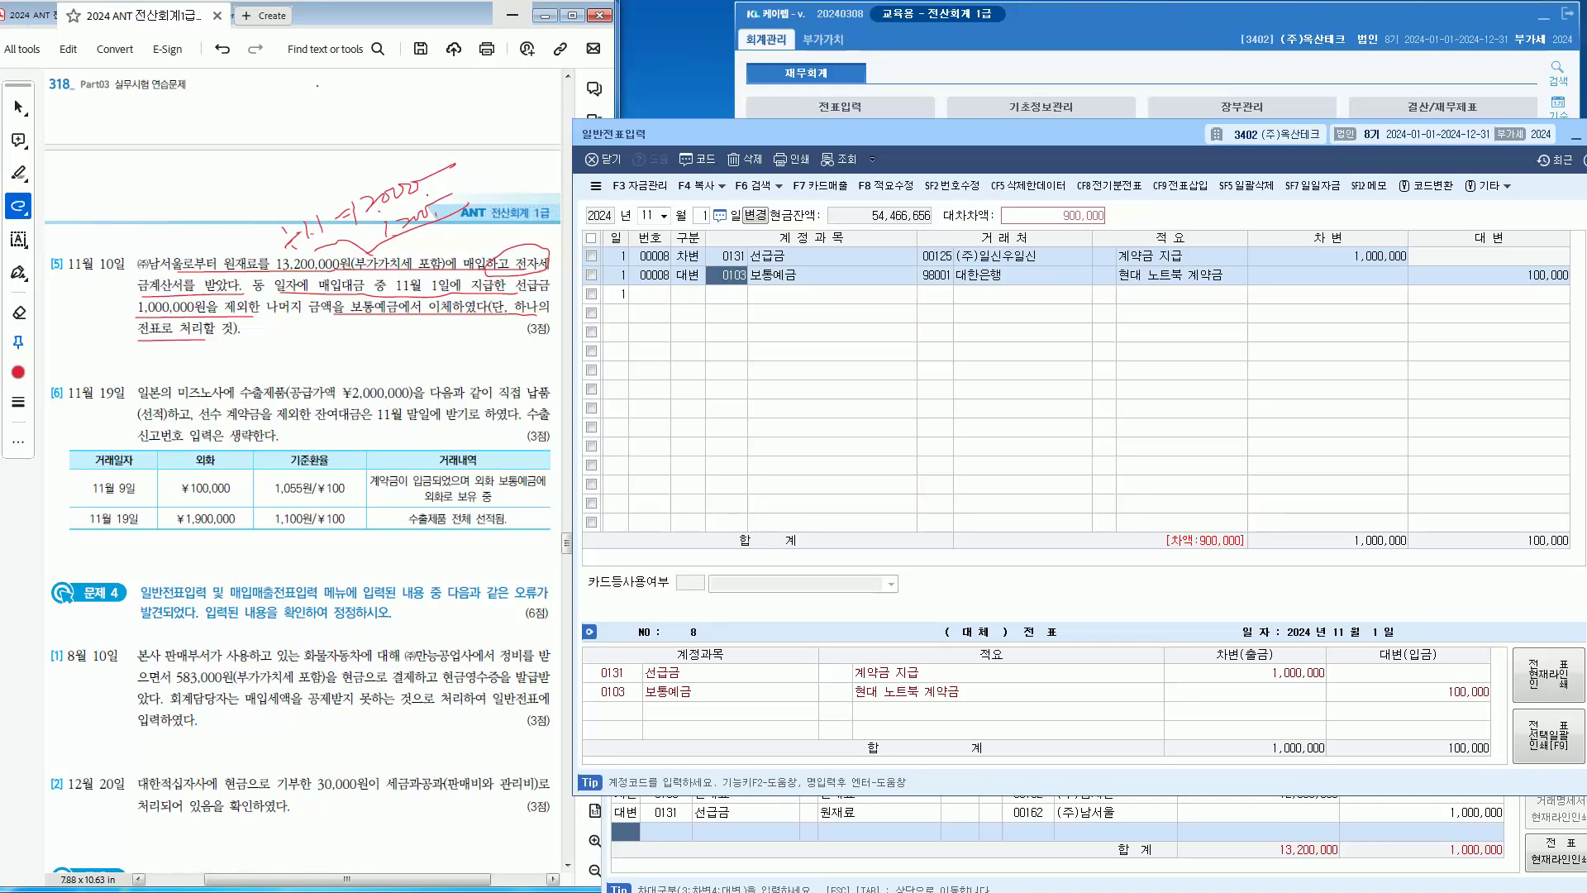
left_click(1489, 274)
type("1000000")
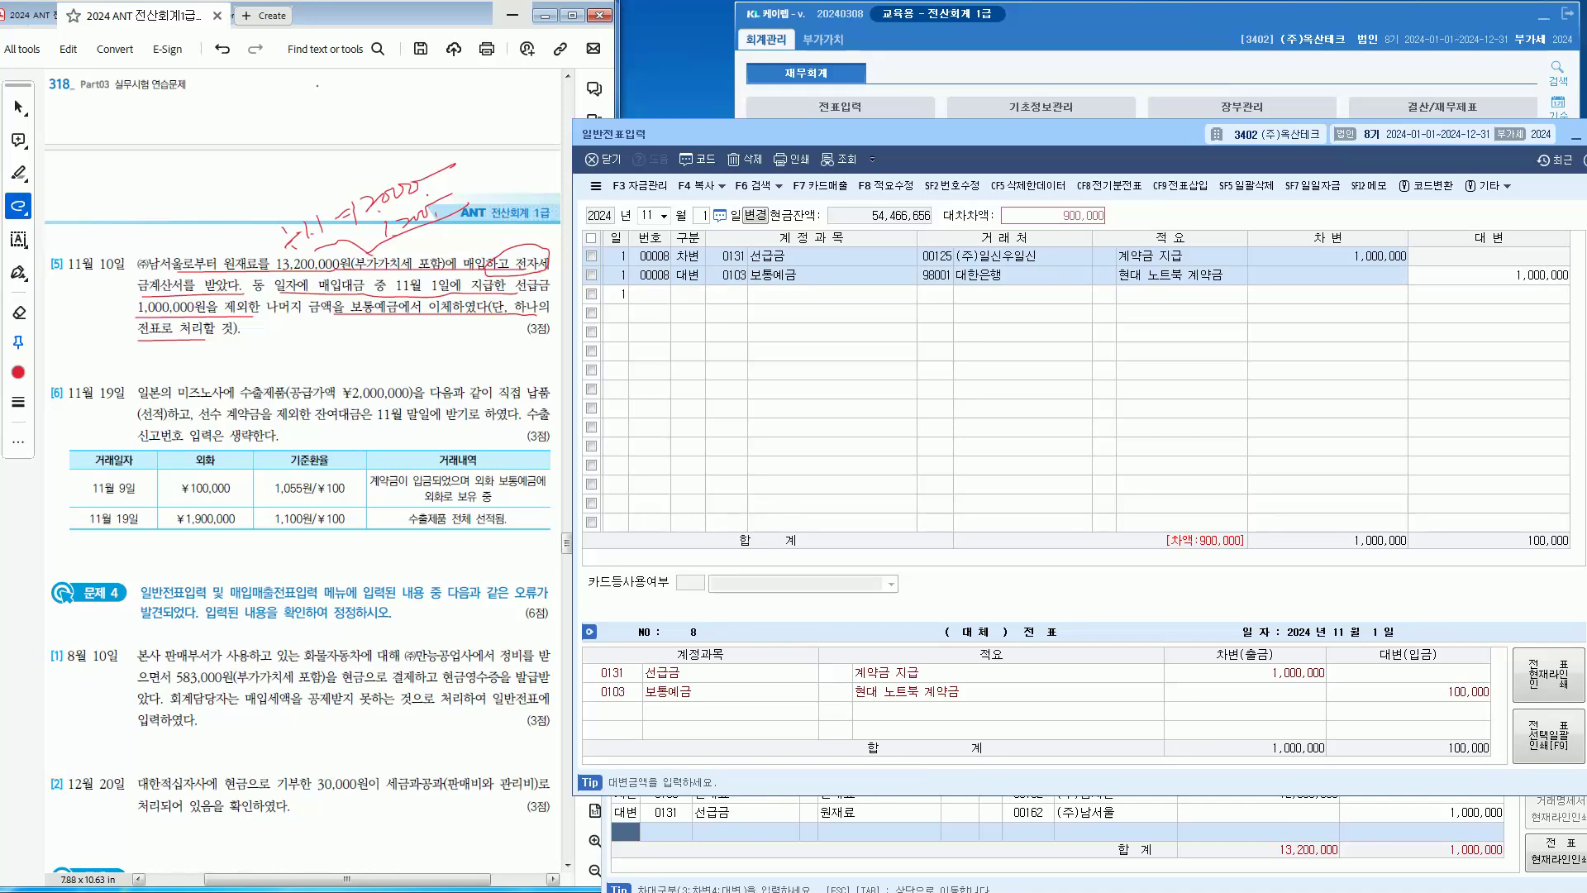
key("Return")
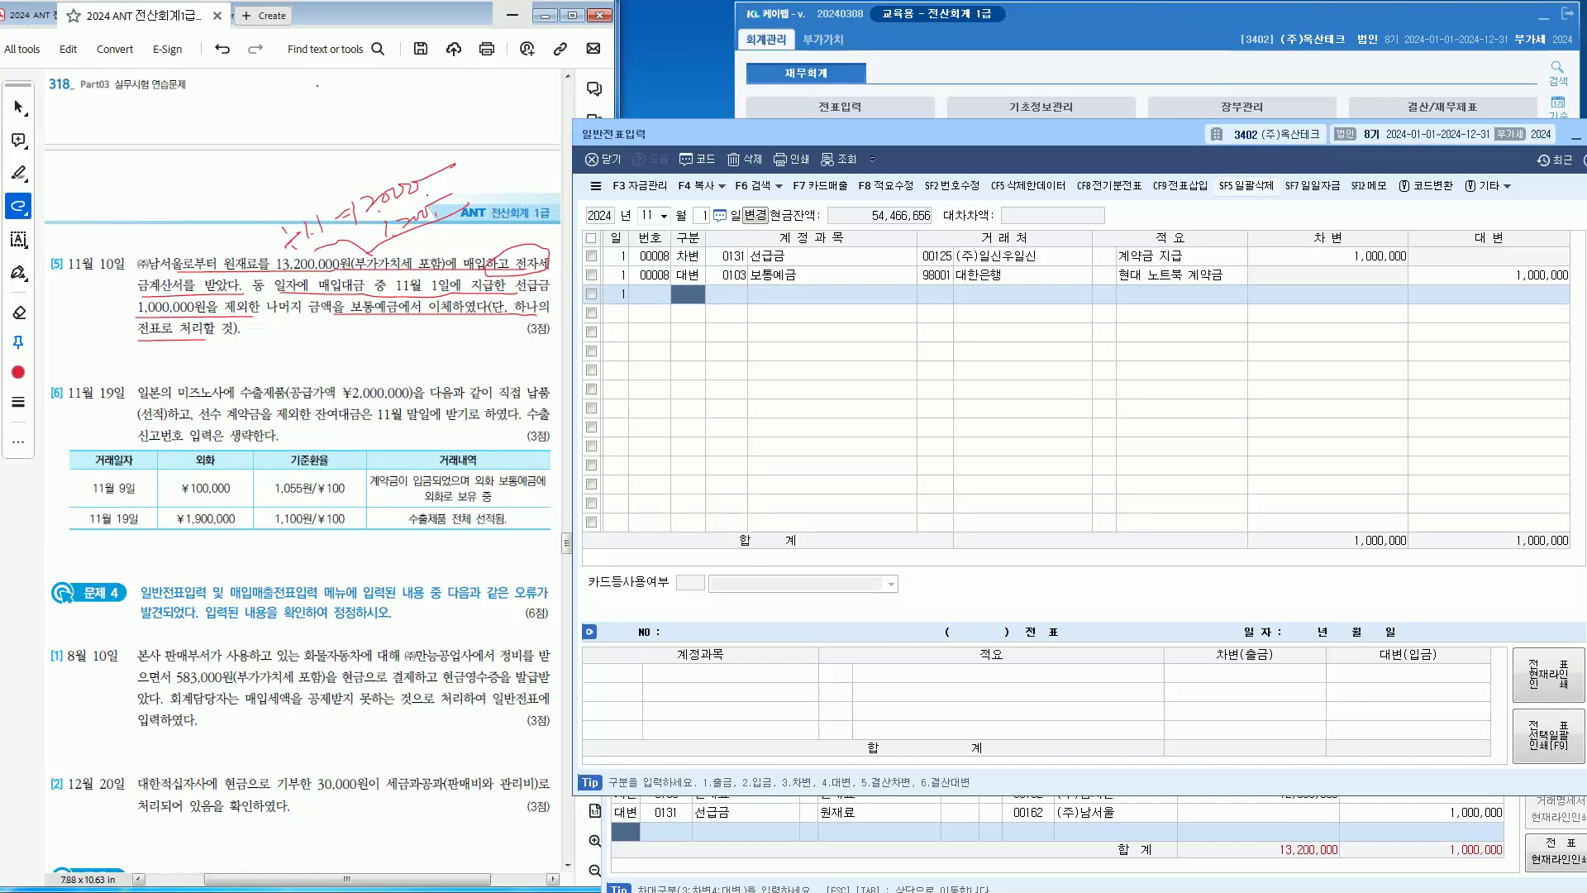
left_click_drag(1075, 134, 1023, 74)
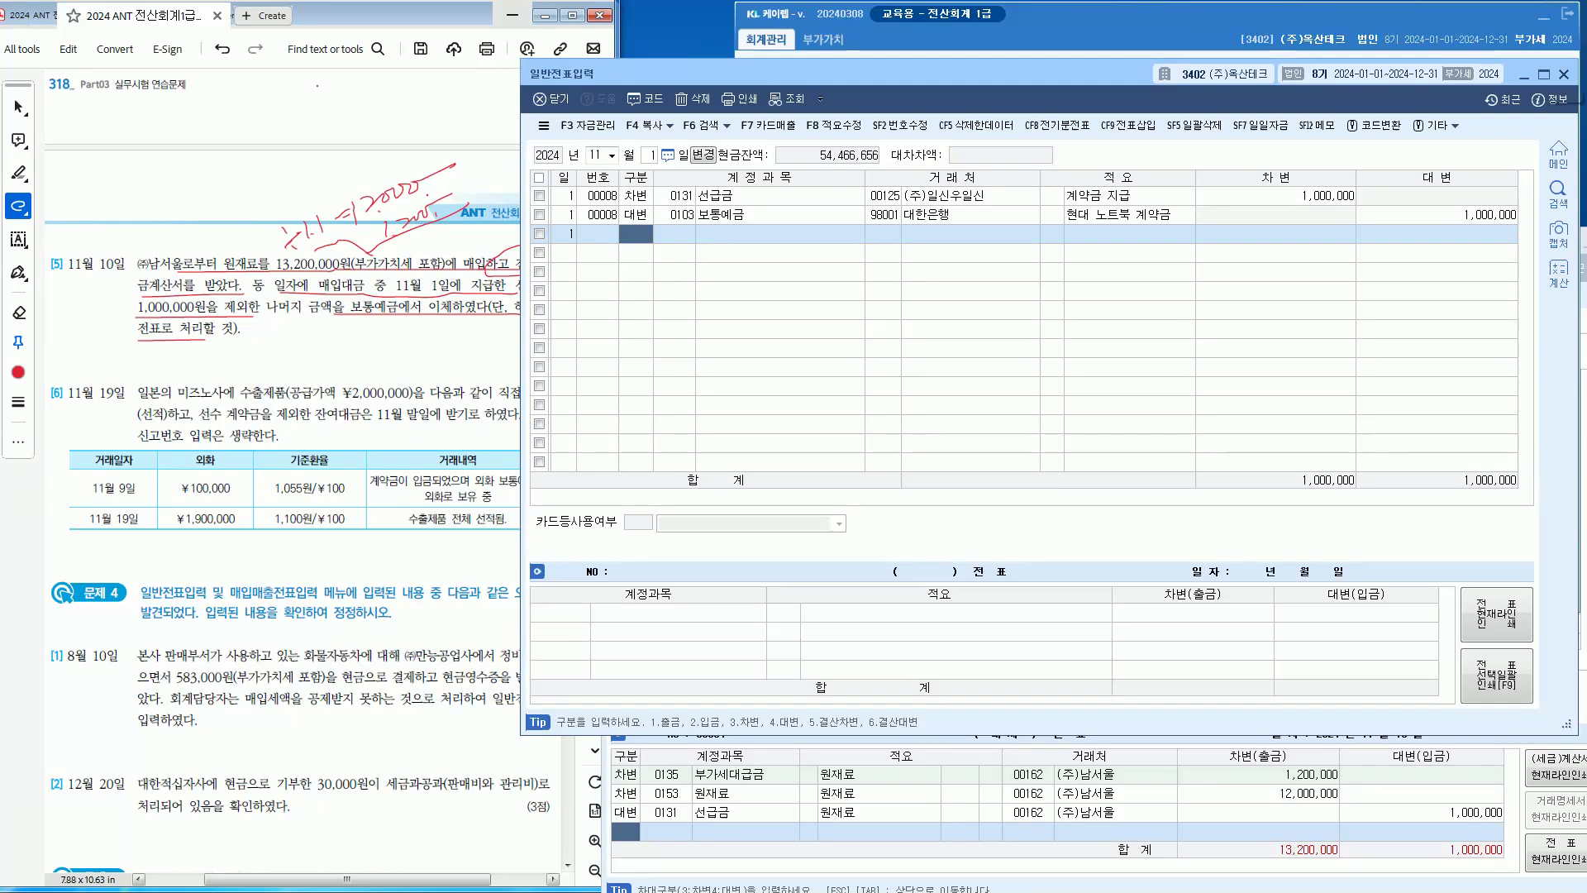
key("Escape")
left_click_drag(934, 242, 936, 22)
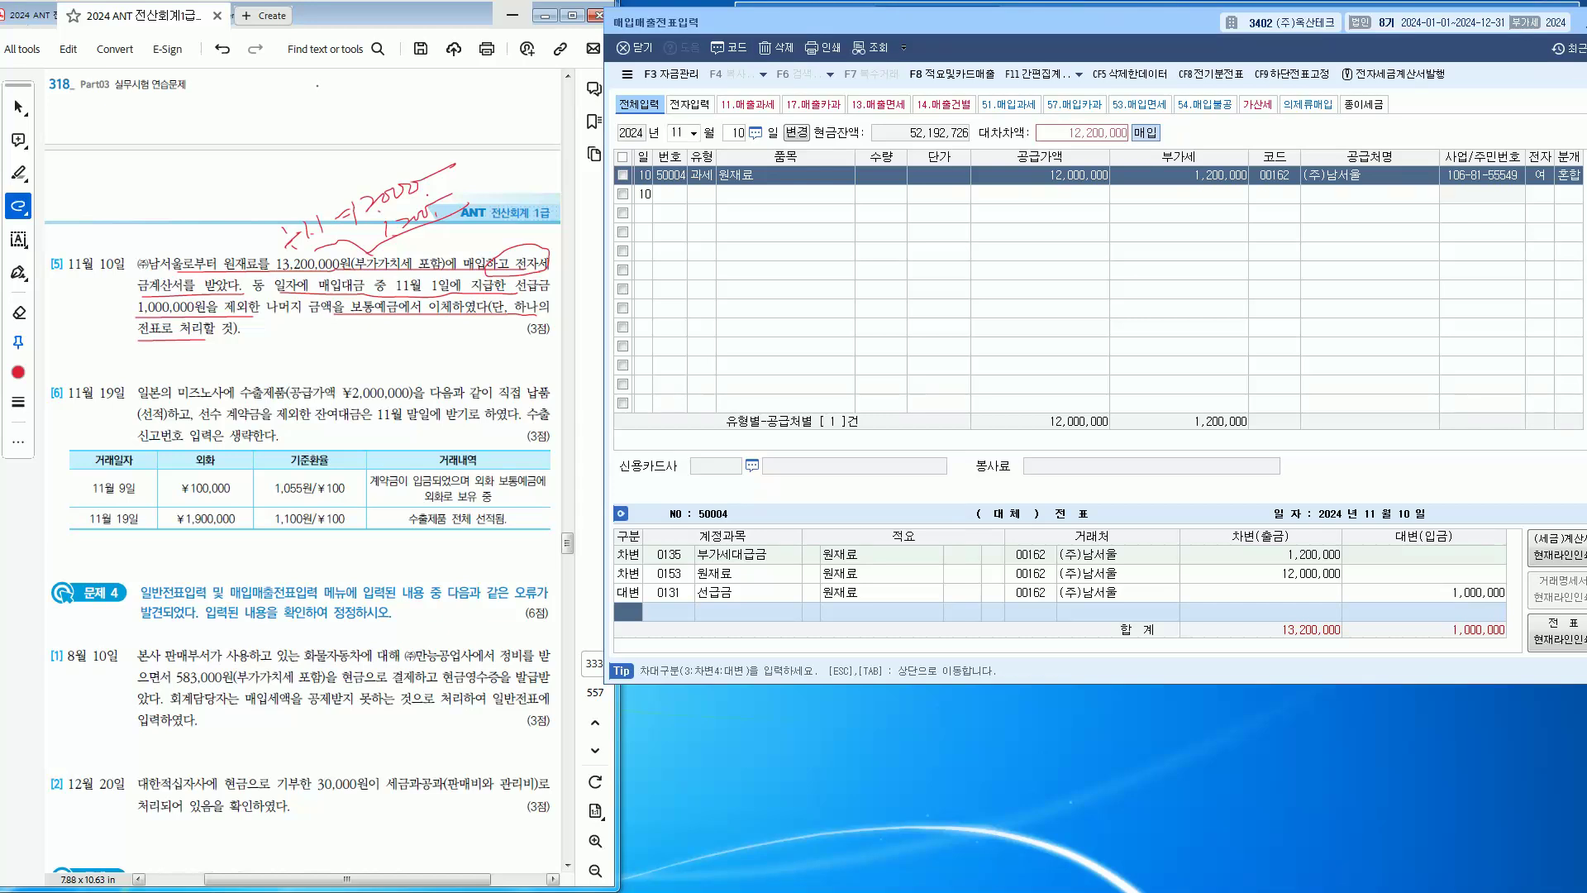
Step: Add a credit line for 103 보통예금 of 12,200,000 to the November 10 voucher
type("4")
key("Return")
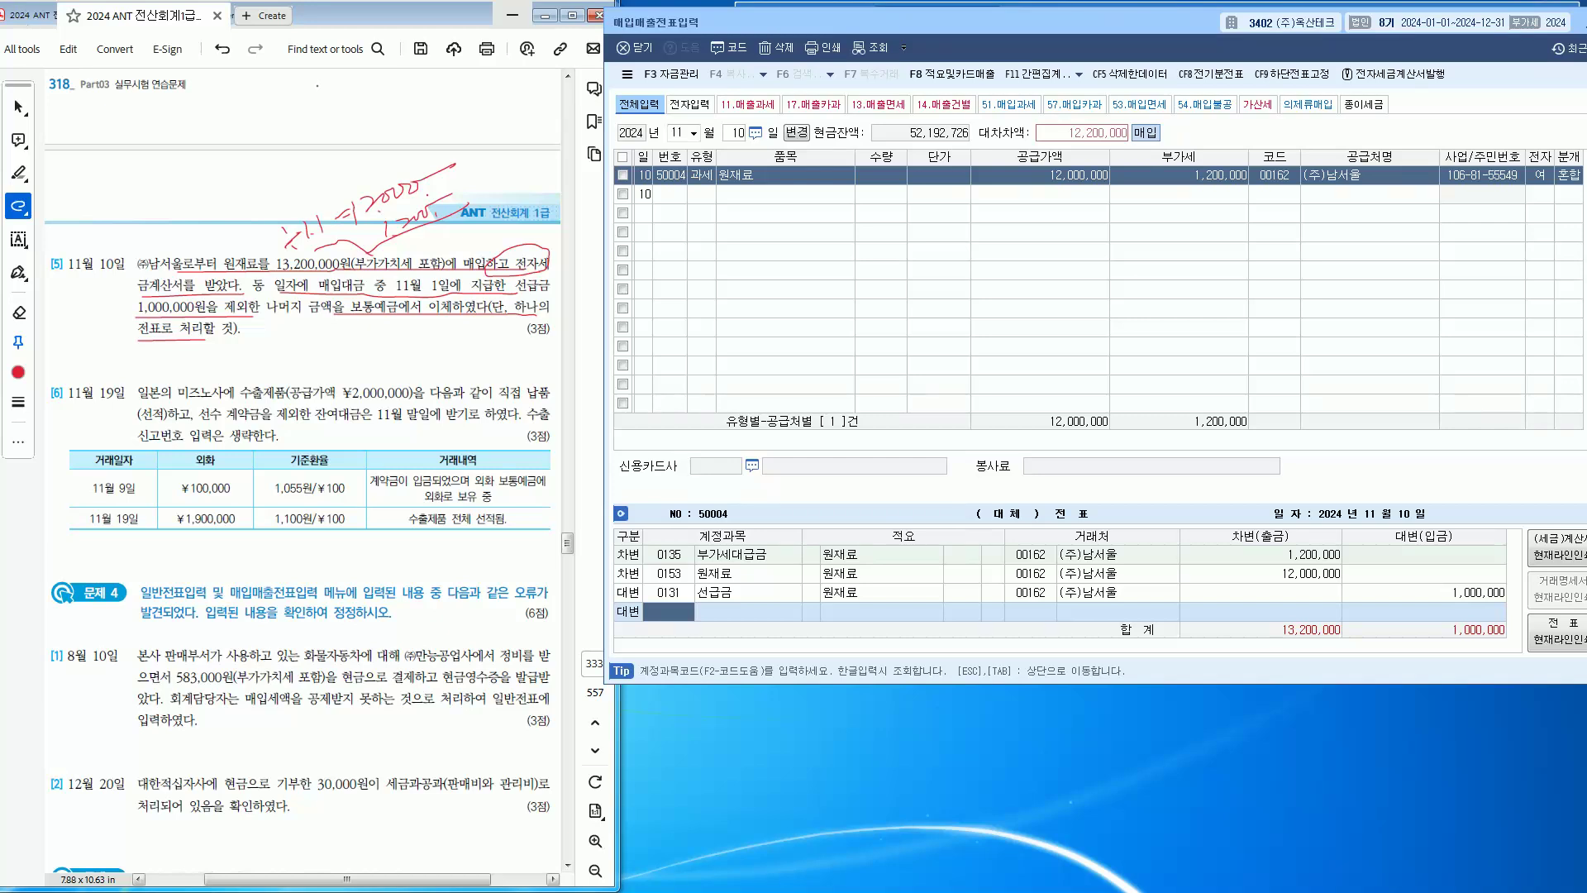
type("103")
key("Return")
key("Return")
key("Return")
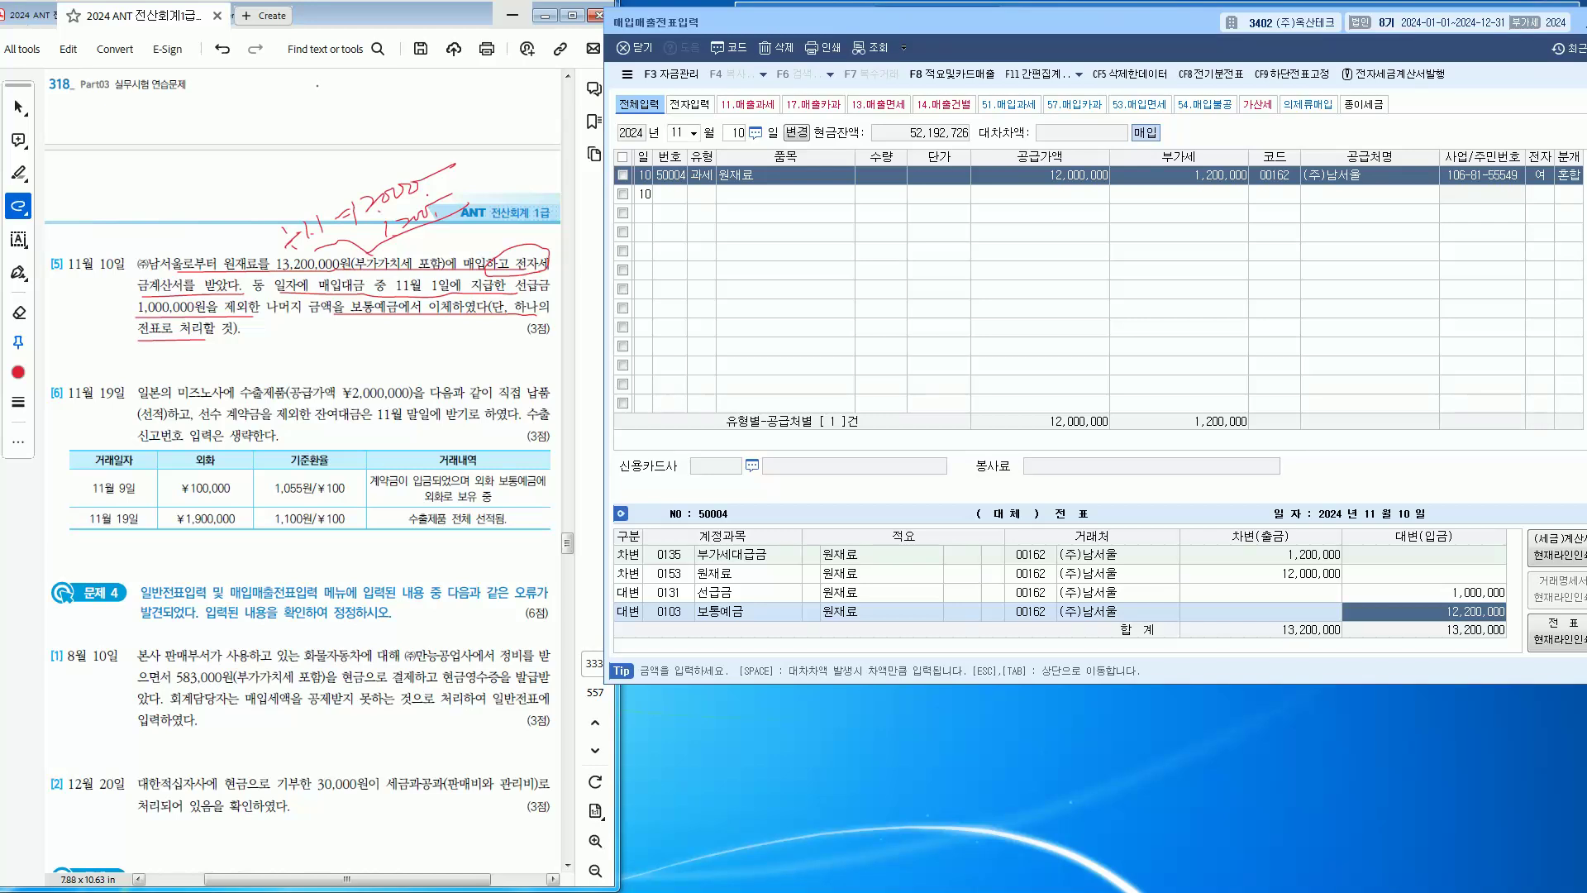
left_click(459, 330)
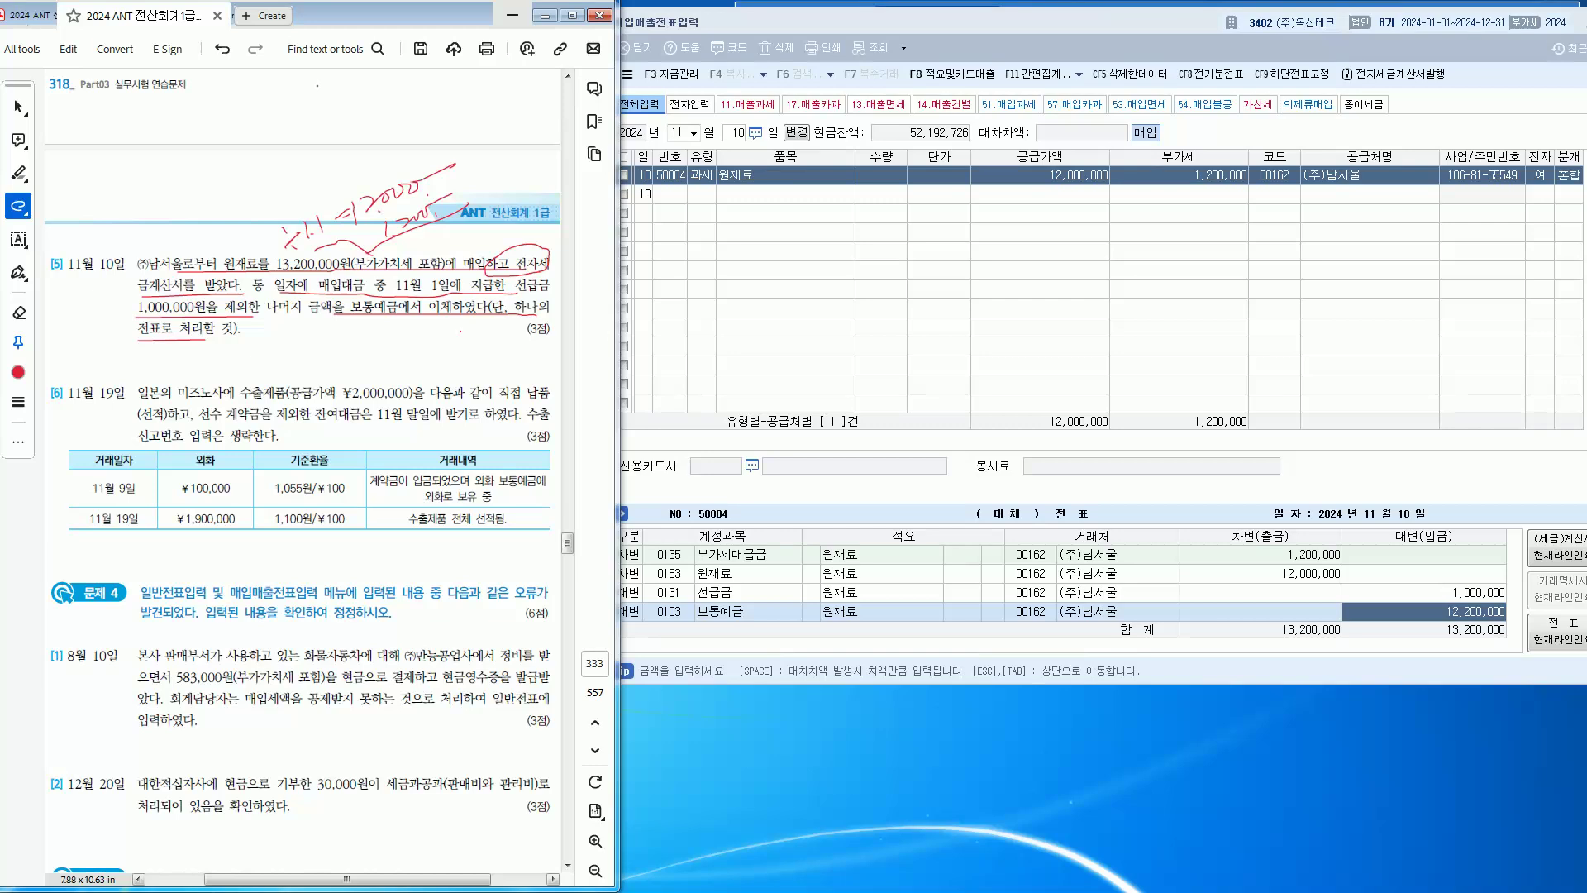
key("alt+Tab")
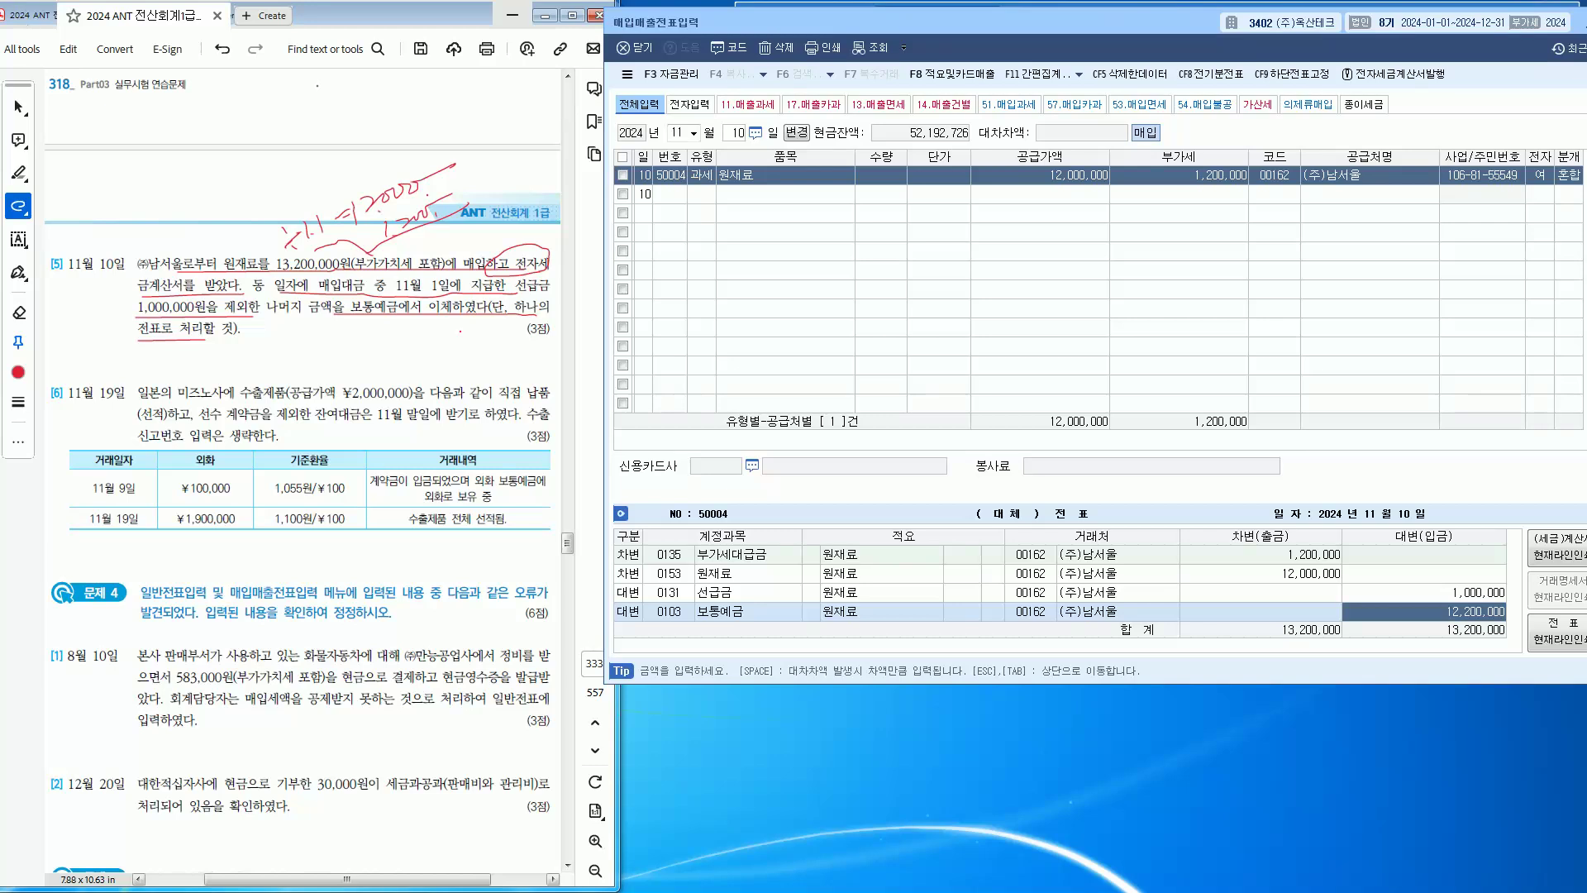
Step: Leave the November 10 entries and set the entry date to November 19
key("Escape")
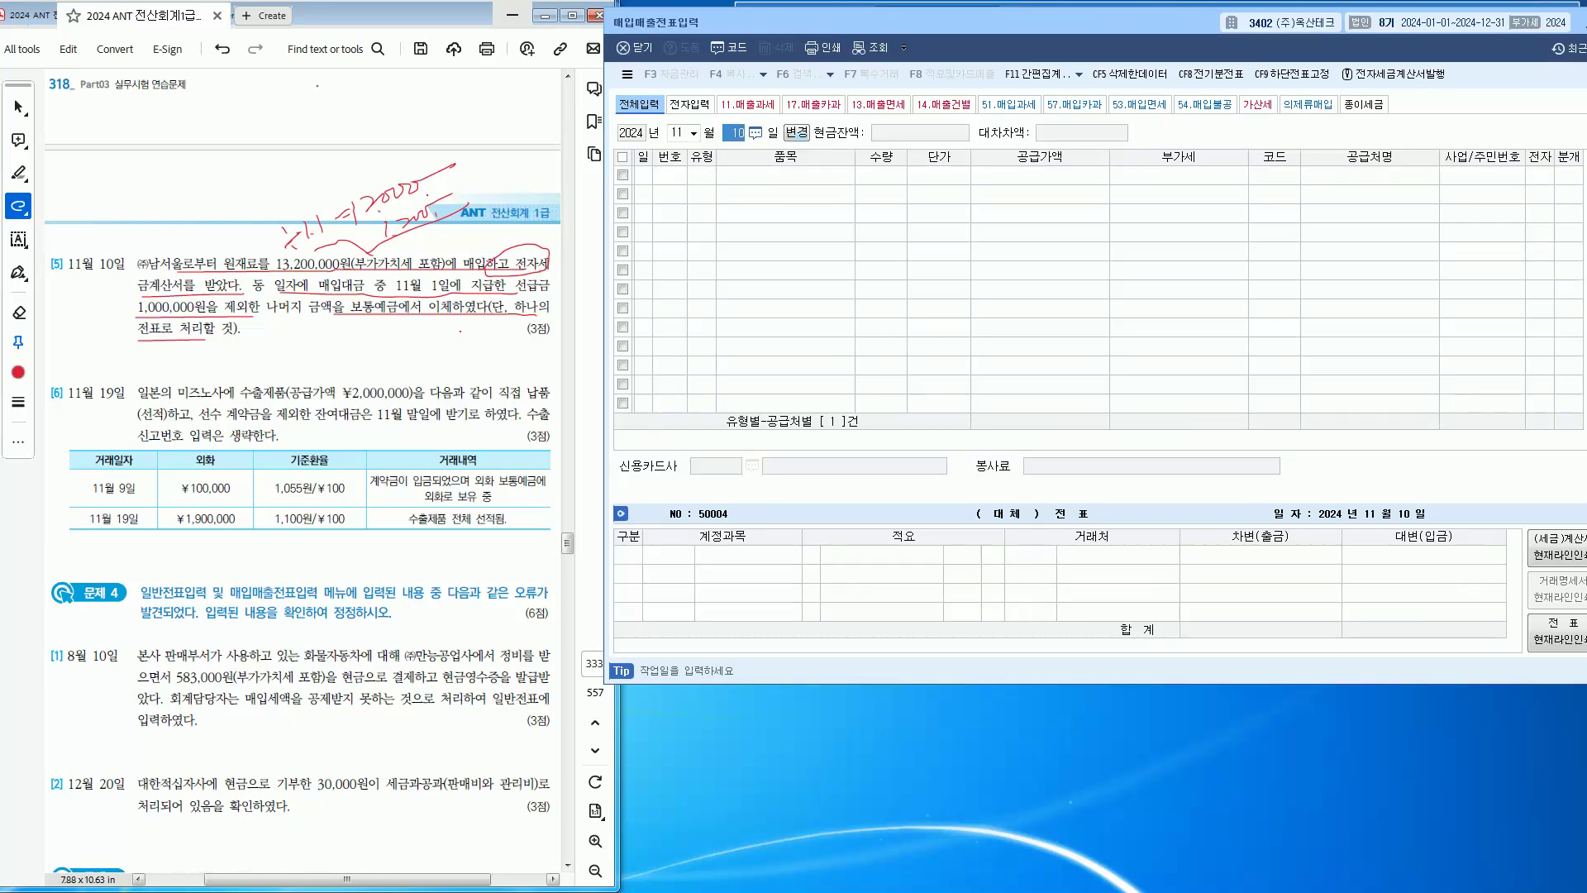
type("19")
key("Return")
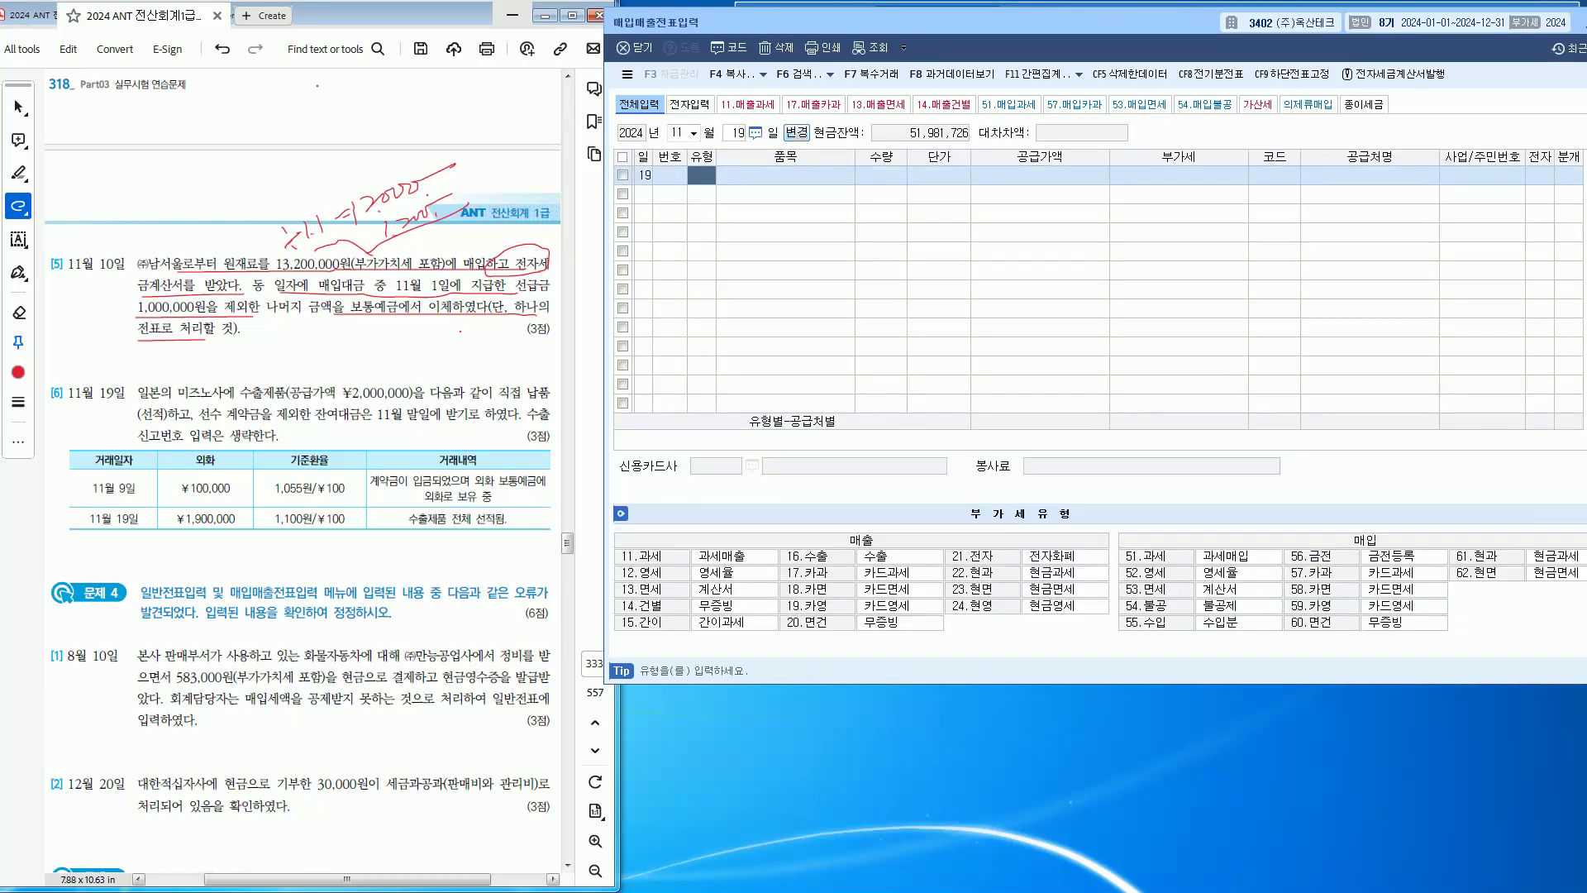
Step: Switch to the PowerPoint slide of entry cautions and highlight the rule that foreign-currency sales use the shipment date's 기준환율
left_click_drag(1, 33, 943, 0)
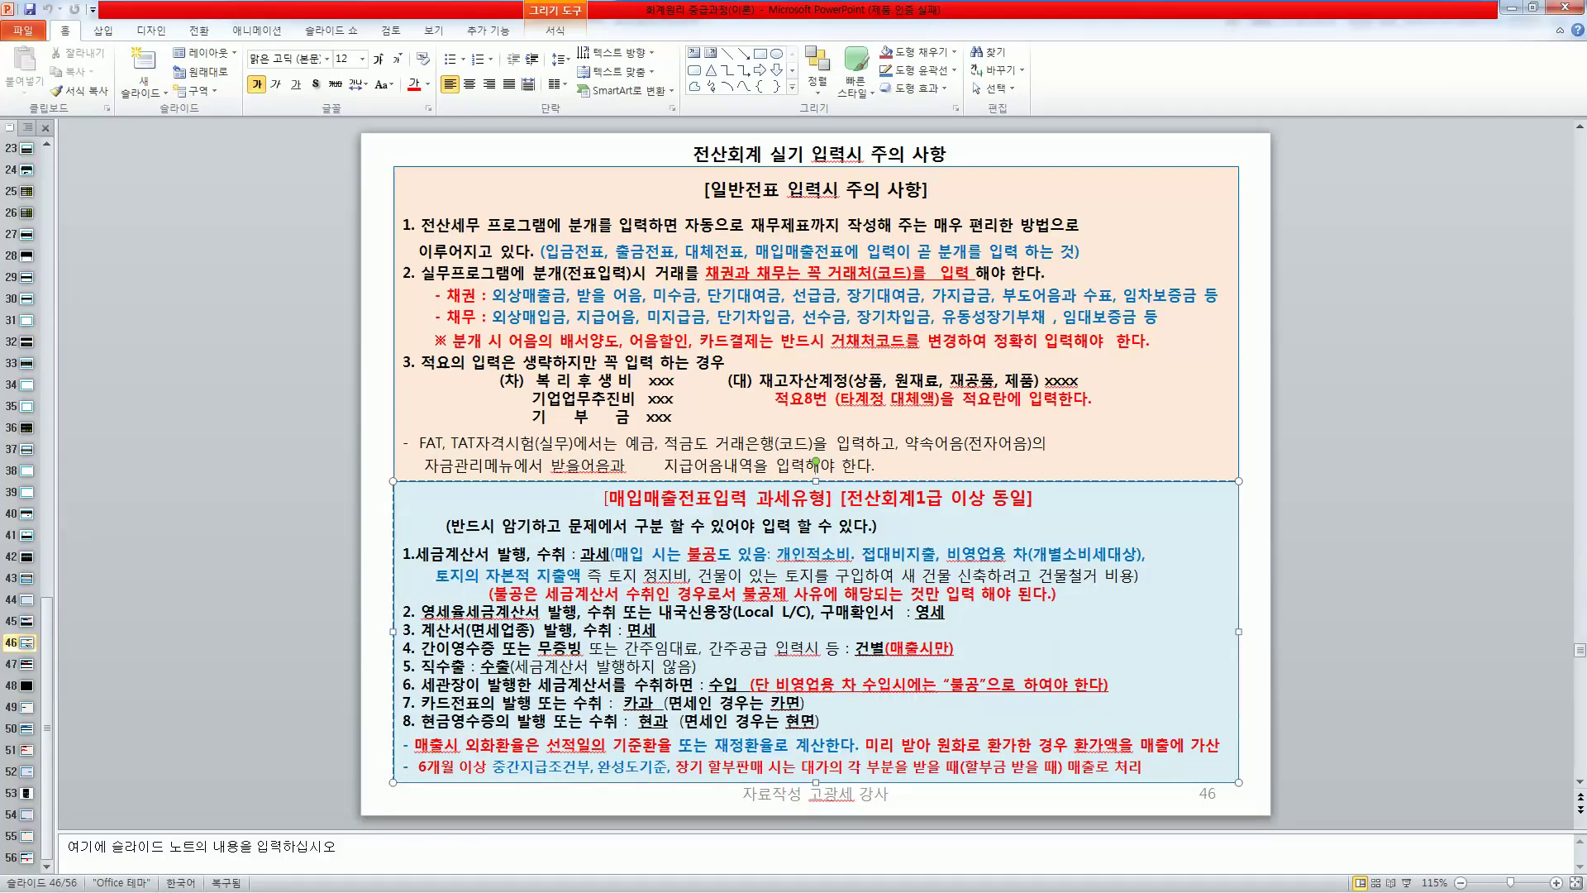
left_click_drag(427, 743, 677, 743)
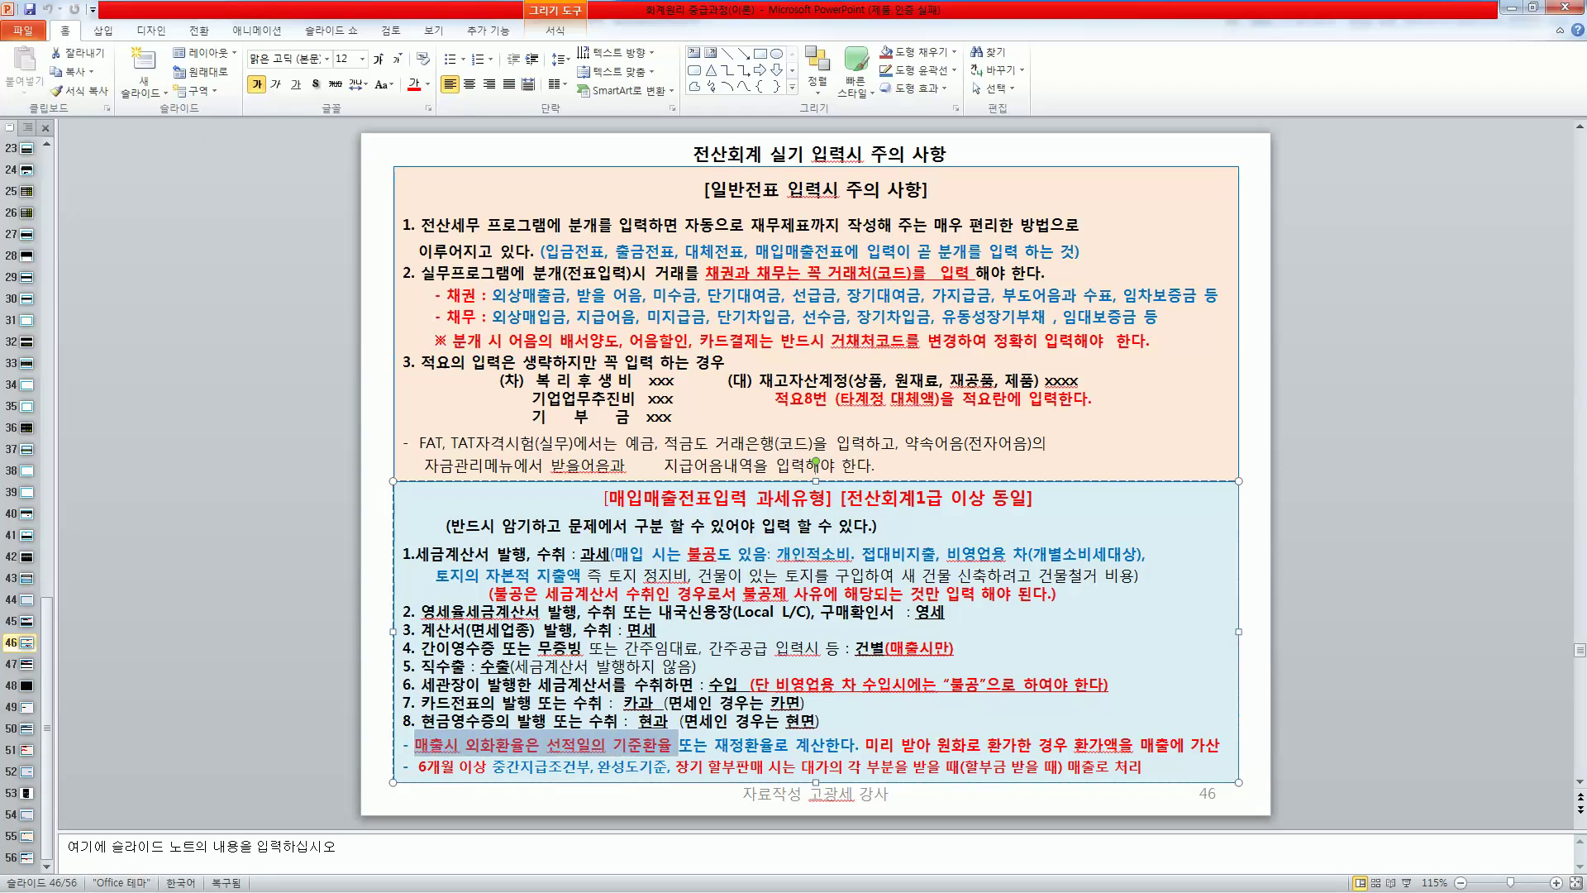
key("Right")
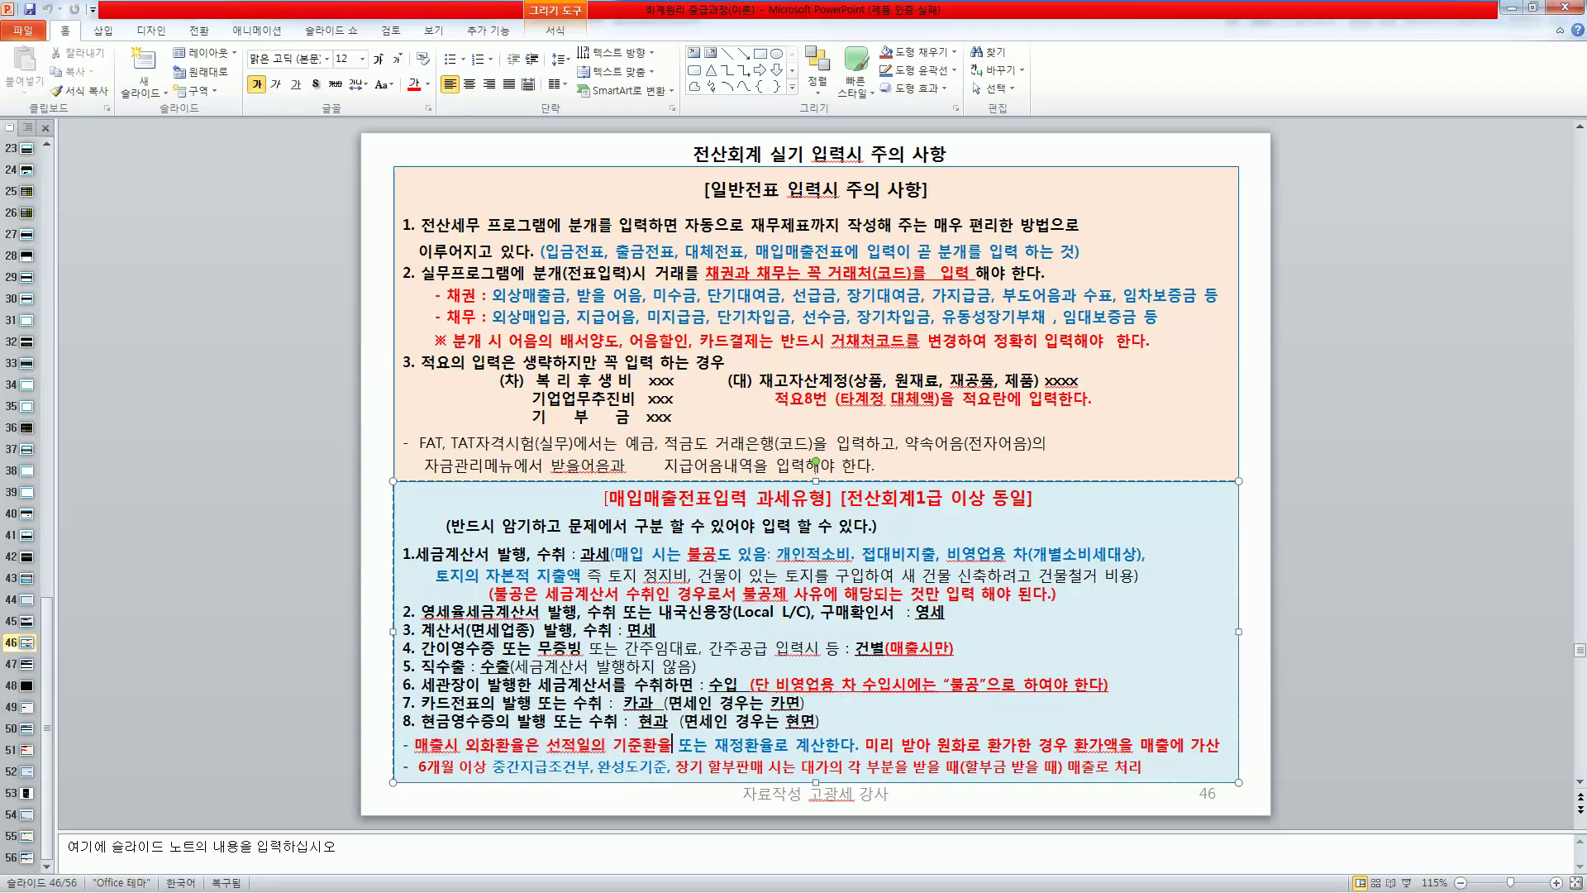
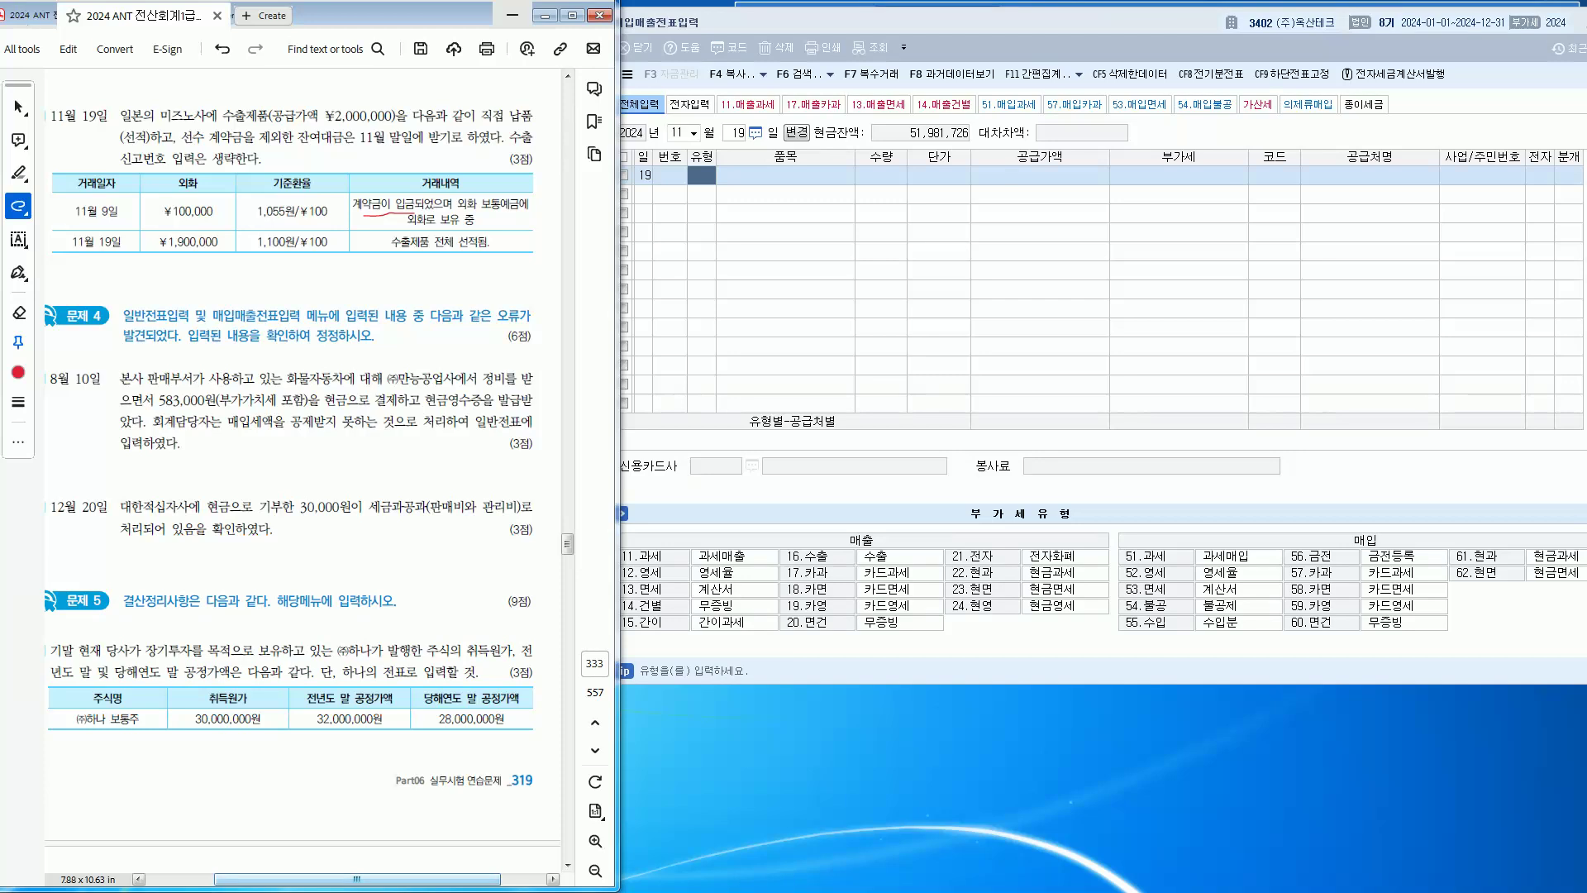
Step: In the PDF's November 19 question, underline the 외화 보유 wording and circle ¥2,000,000, the ¥100,000 and ¥1,900,000 amounts and the 1,100원 rate
mouse_move(470, 212)
left_mouse_down()
mouse_move(515, 210)
mouse_move(469, 223)
left_mouse_up()
mouse_move(390, 124)
left_mouse_down()
mouse_move(315, 126)
mouse_move(337, 97)
mouse_move(396, 114)
left_mouse_up()
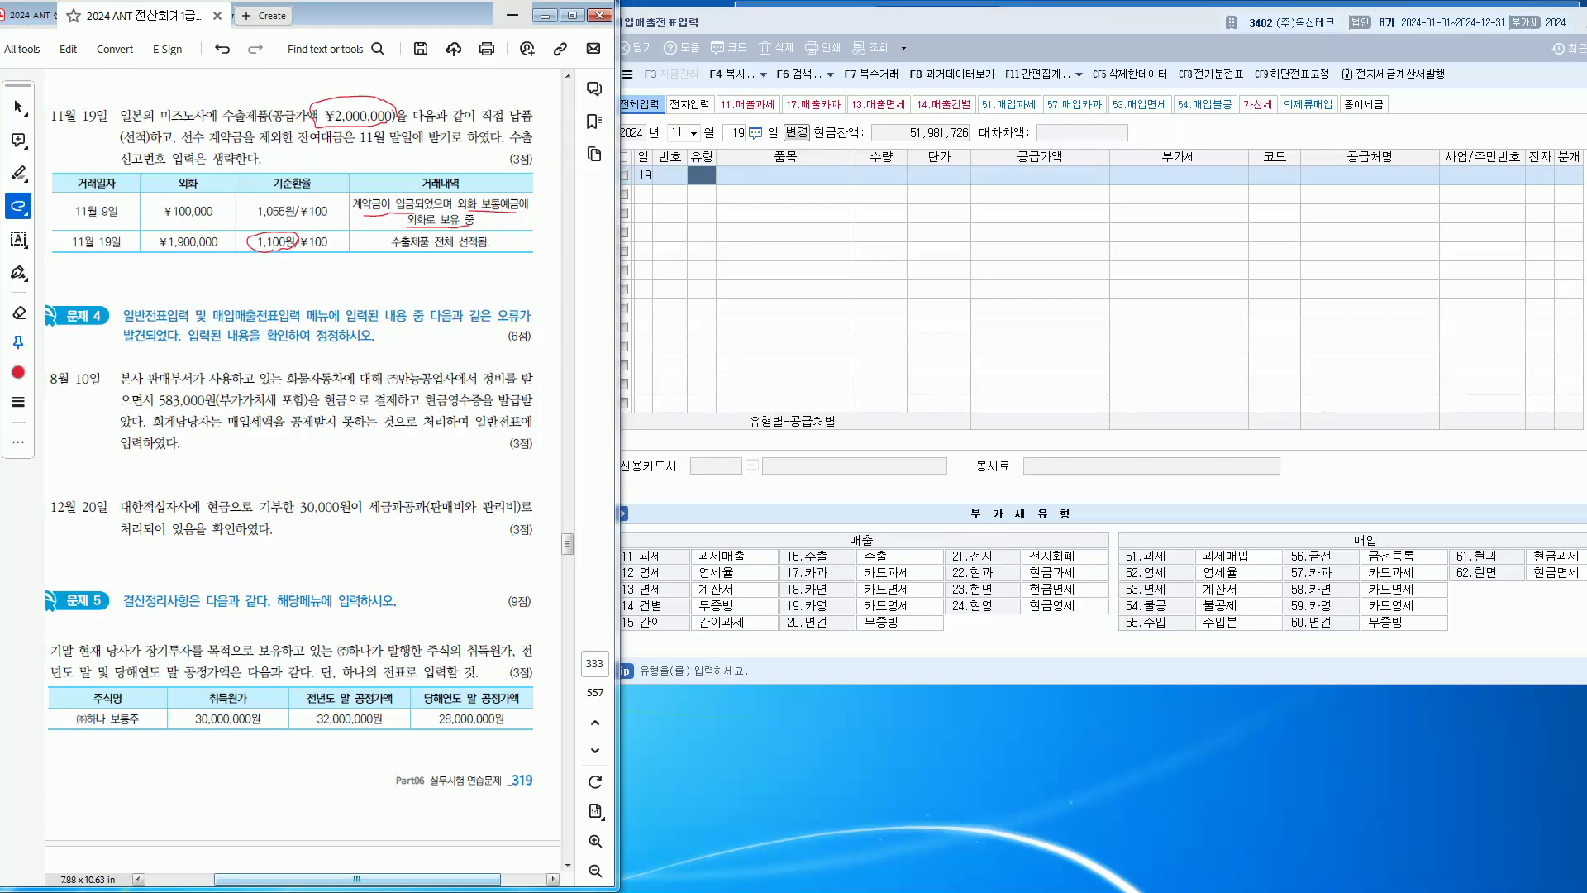
mouse_move(218, 250)
left_mouse_down()
mouse_move(146, 245)
mouse_move(176, 190)
mouse_move(220, 214)
mouse_move(226, 259)
left_mouse_up()
left_click_drag(282, 240, 271, 254)
Step: Start the November 19 entry with type 16 수출
left_click(702, 175)
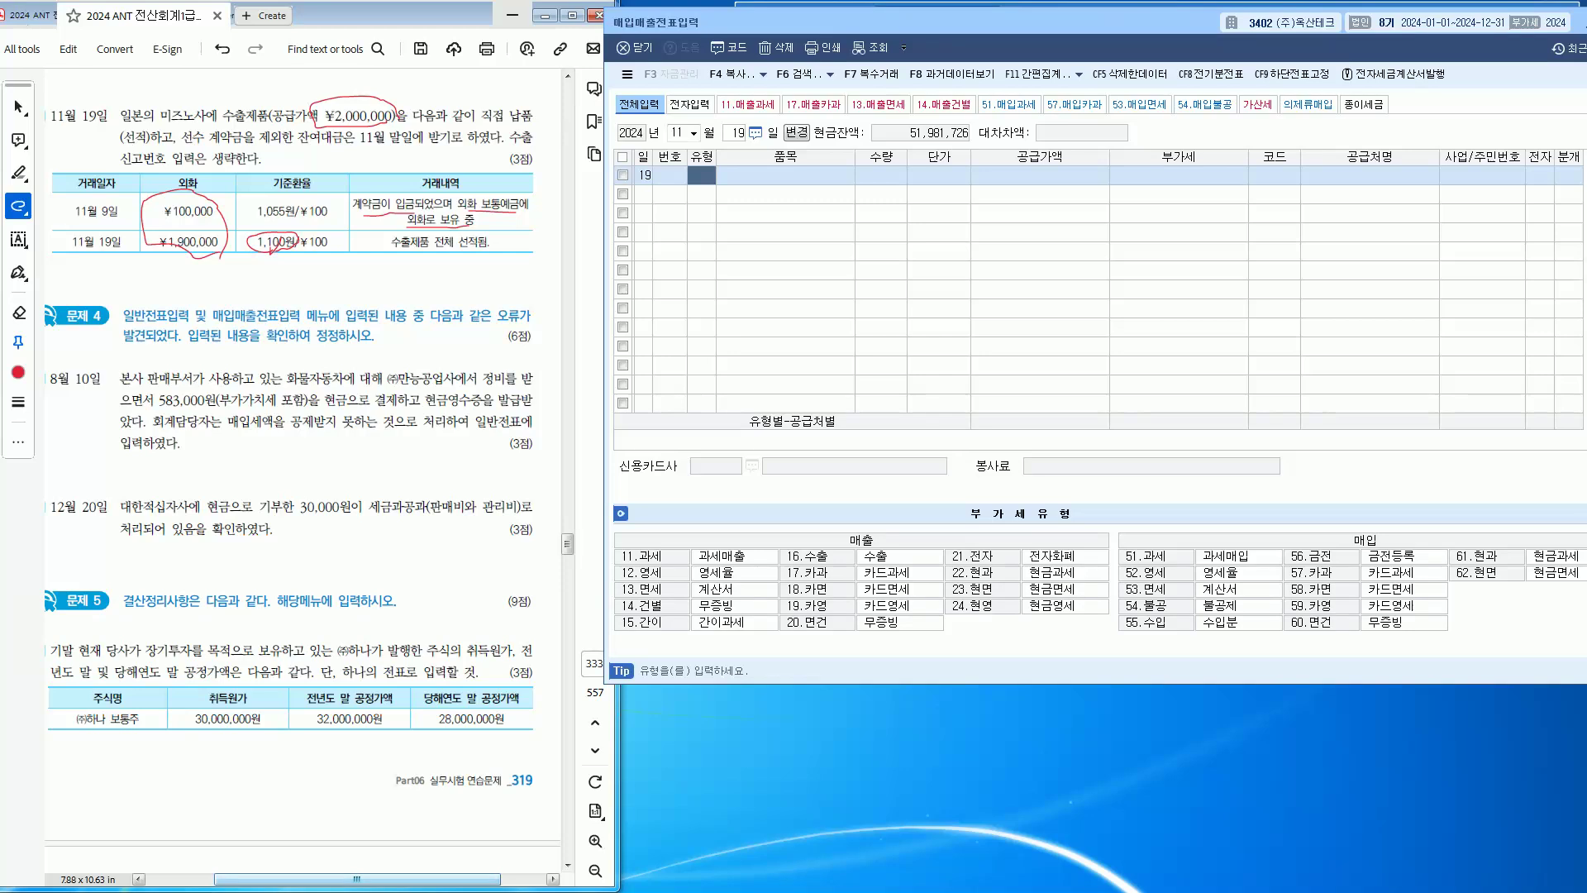
type("16")
key("Return")
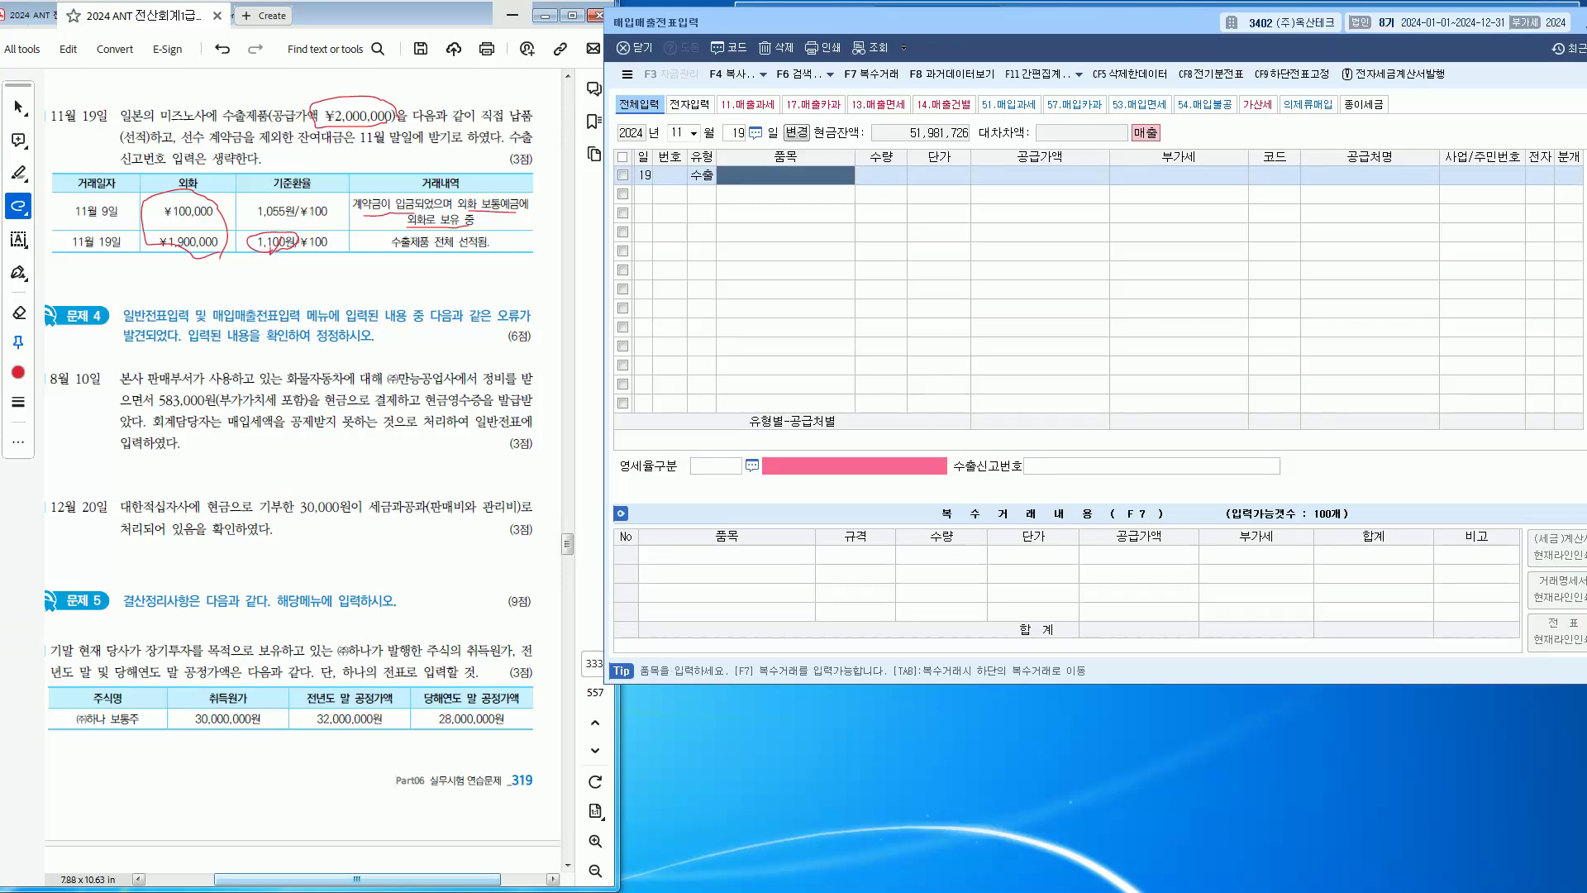
Step: Enter 제품 as the item and 22,000,000 as the 공급가액 of the November 19 export sale
type("제품")
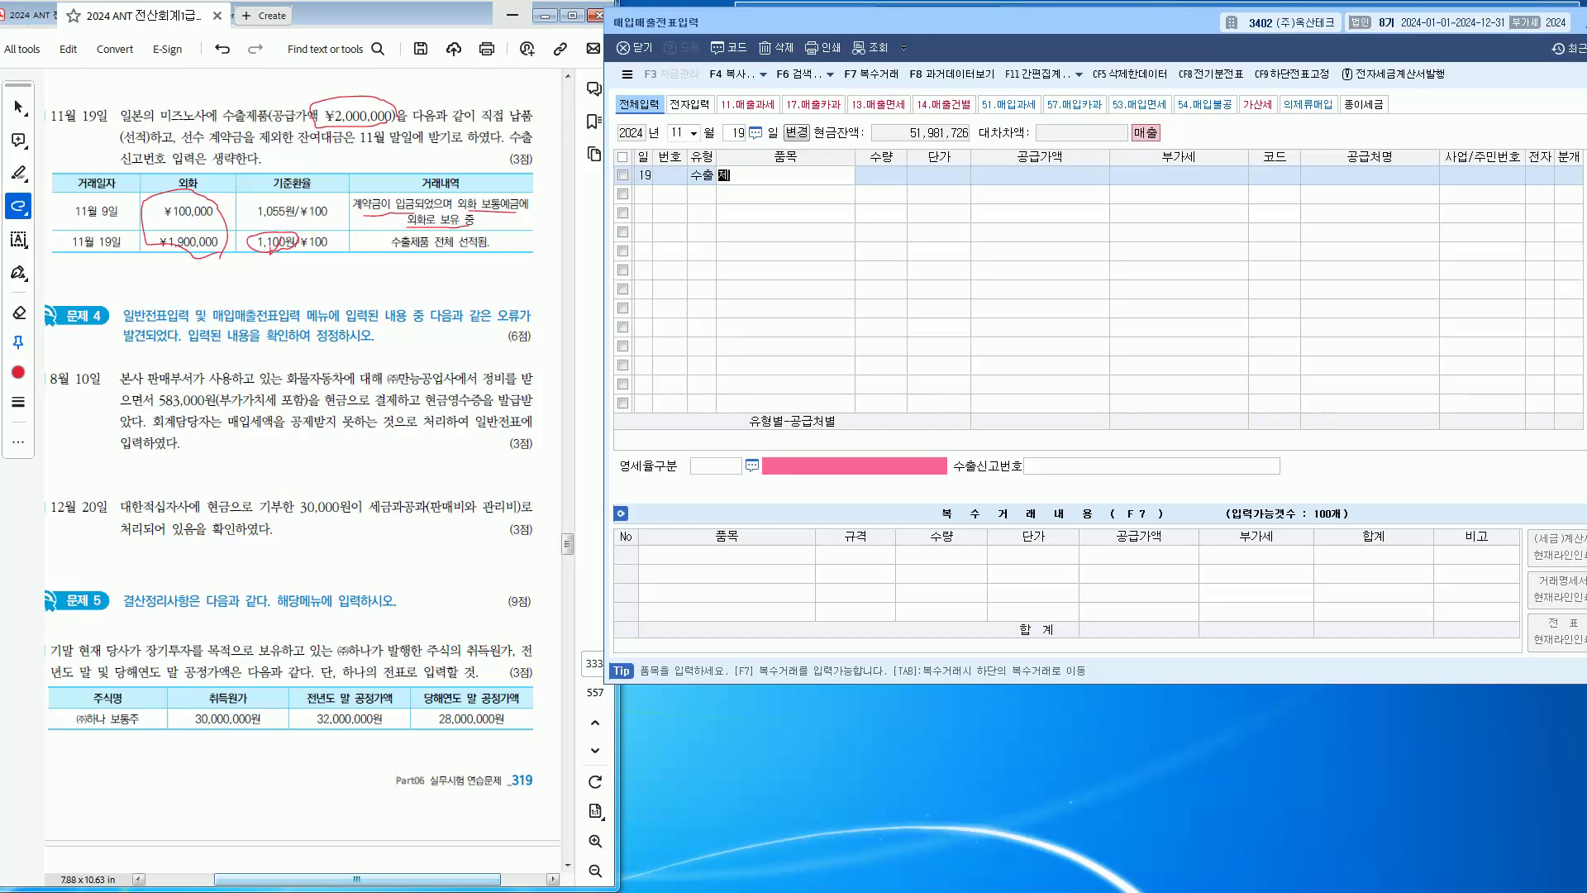
key("Return")
key("Return")
key("Return")
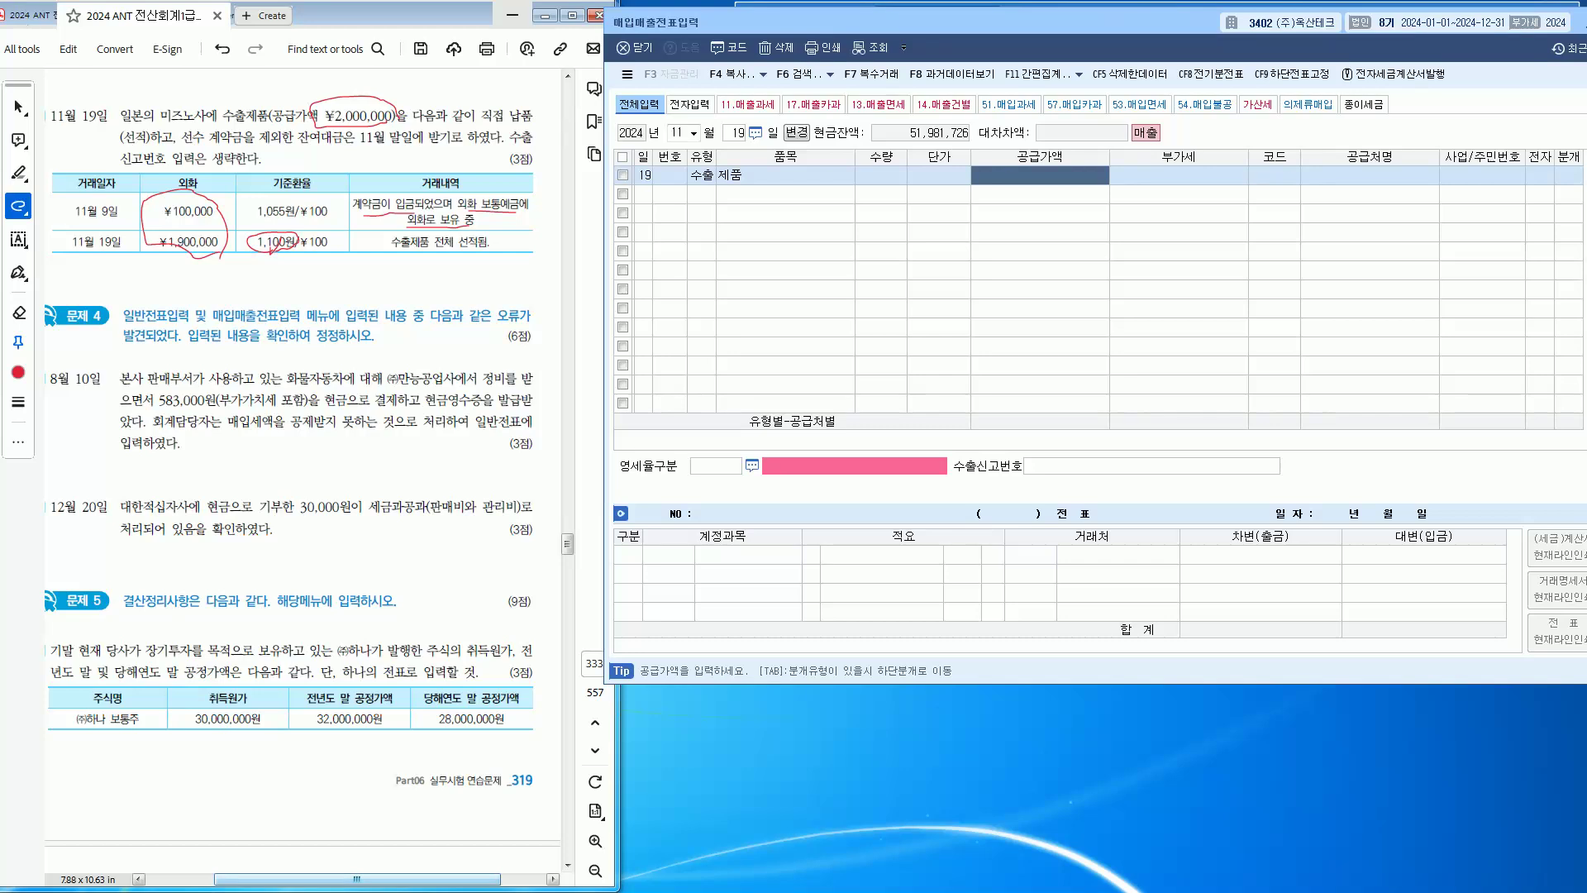
key("alt+Tab")
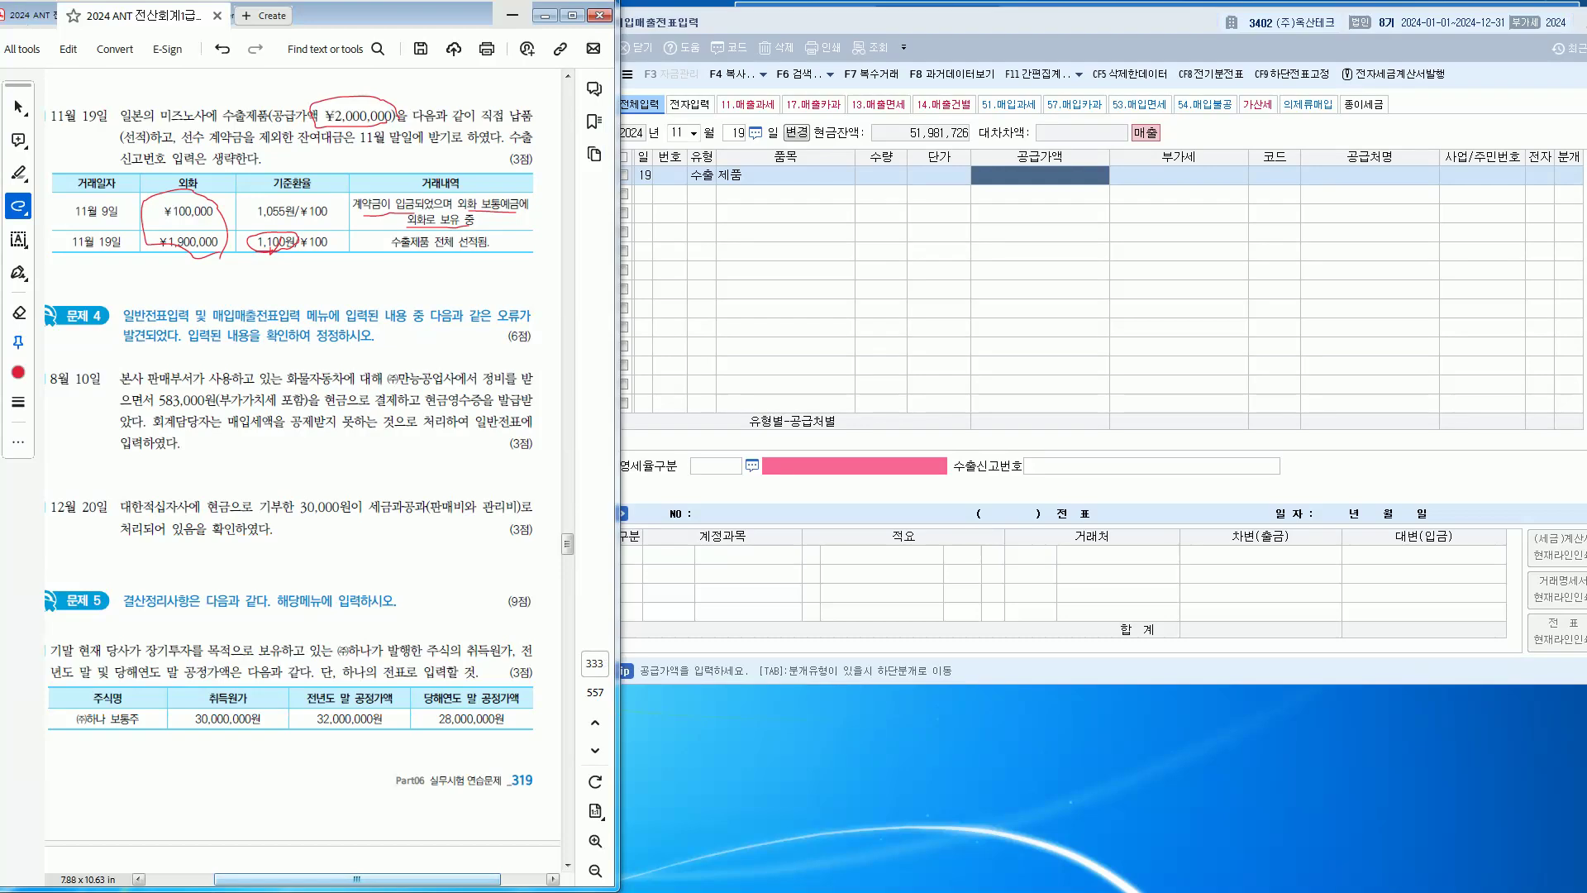
key("alt+Tab")
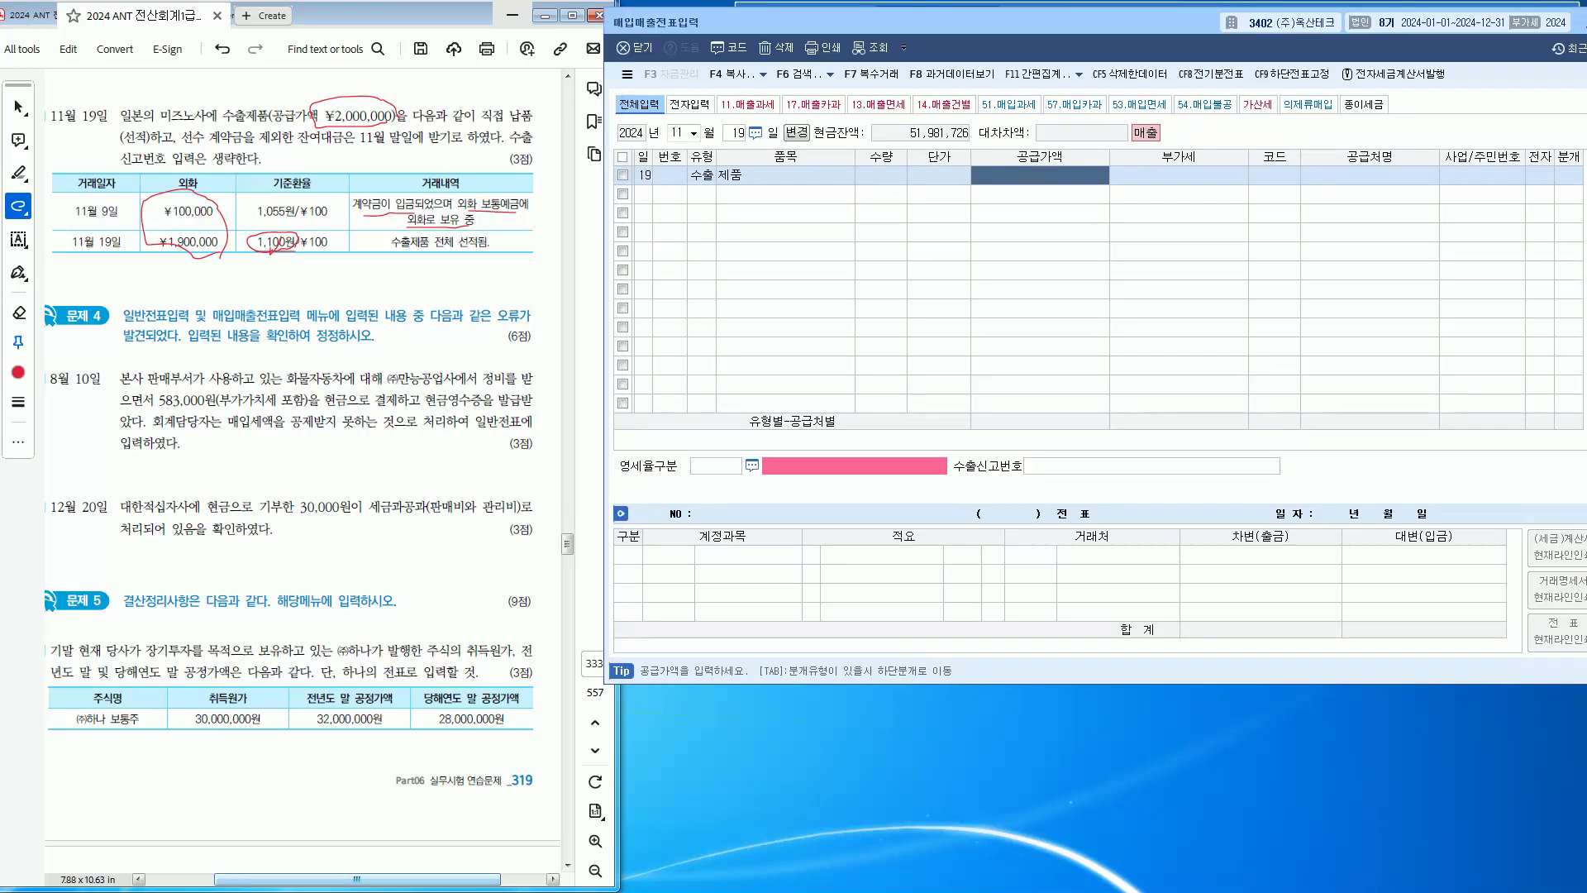
type("22000000")
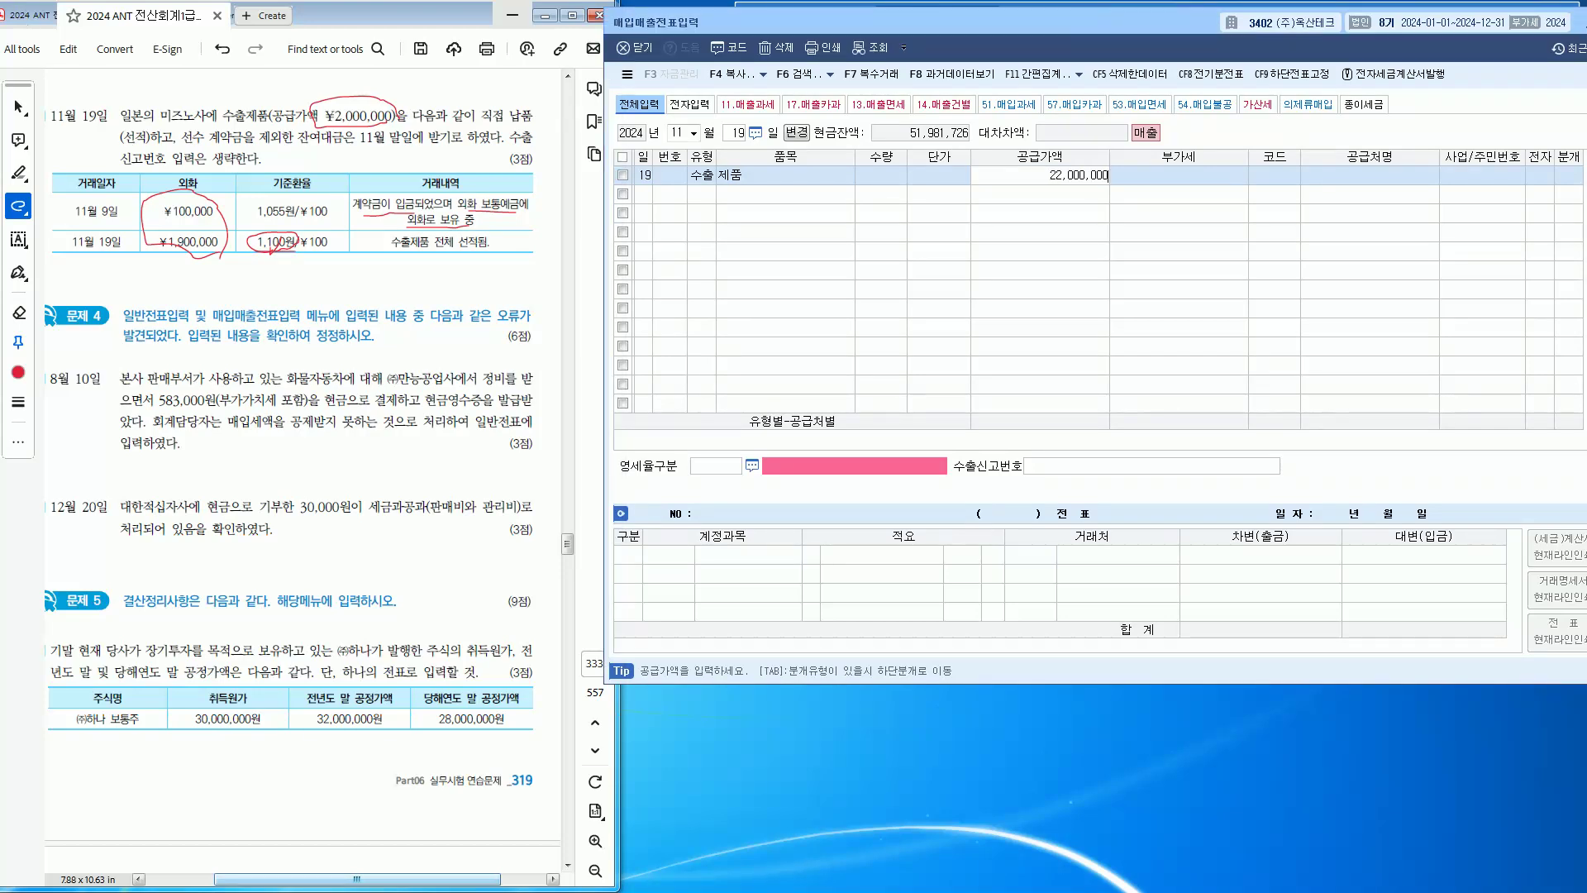
key("Return")
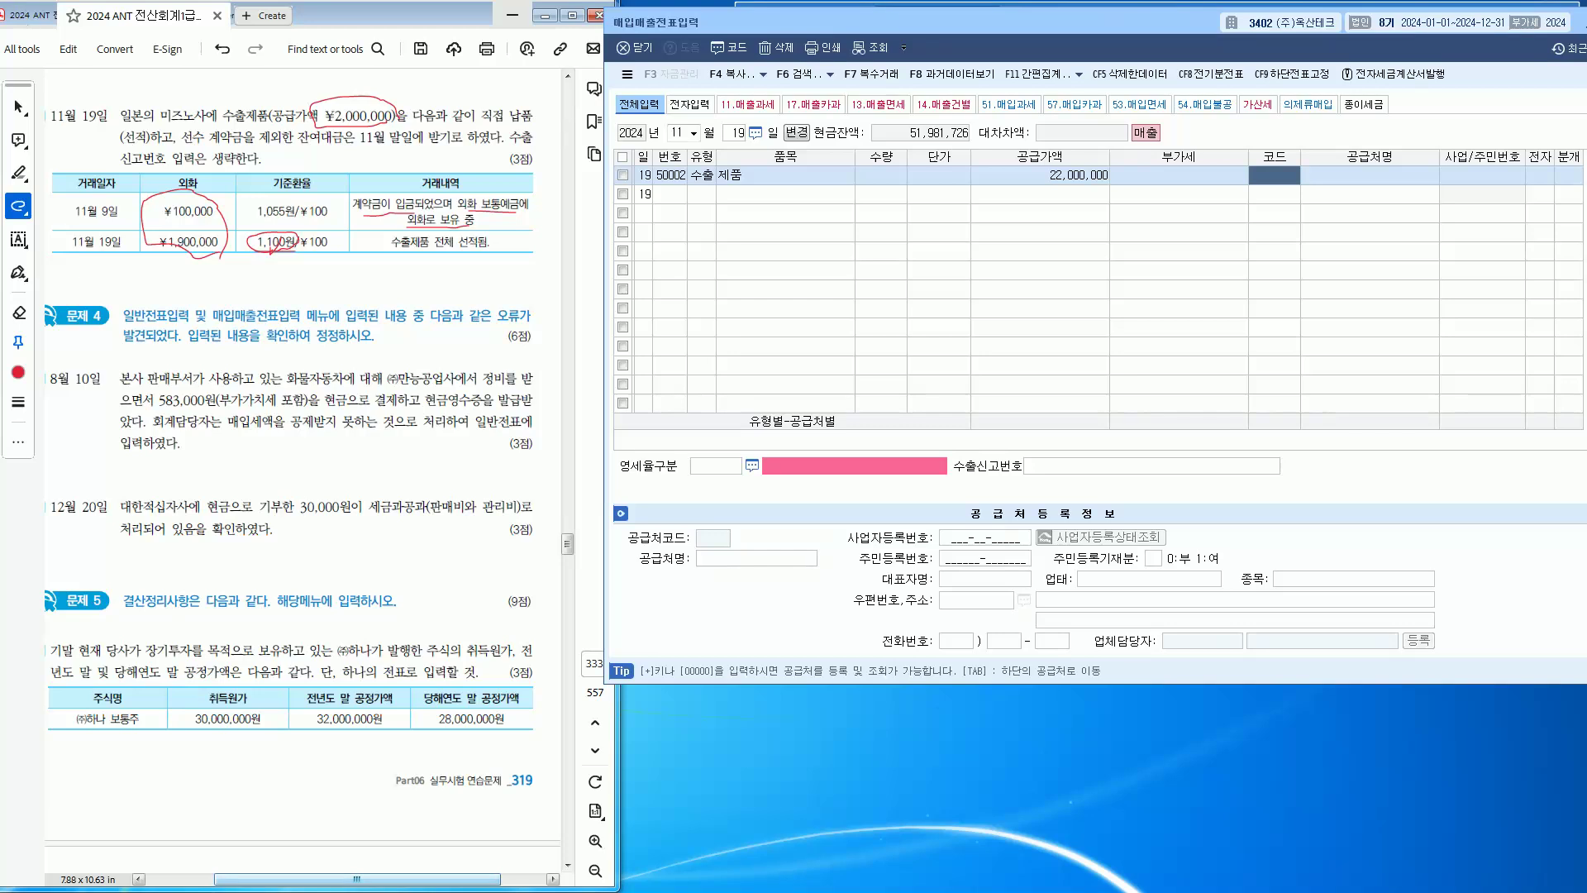
Step: Look up 미즈 and assign 미즈노사 as the trading partner of the November 19 export sale
key("alt+Tab")
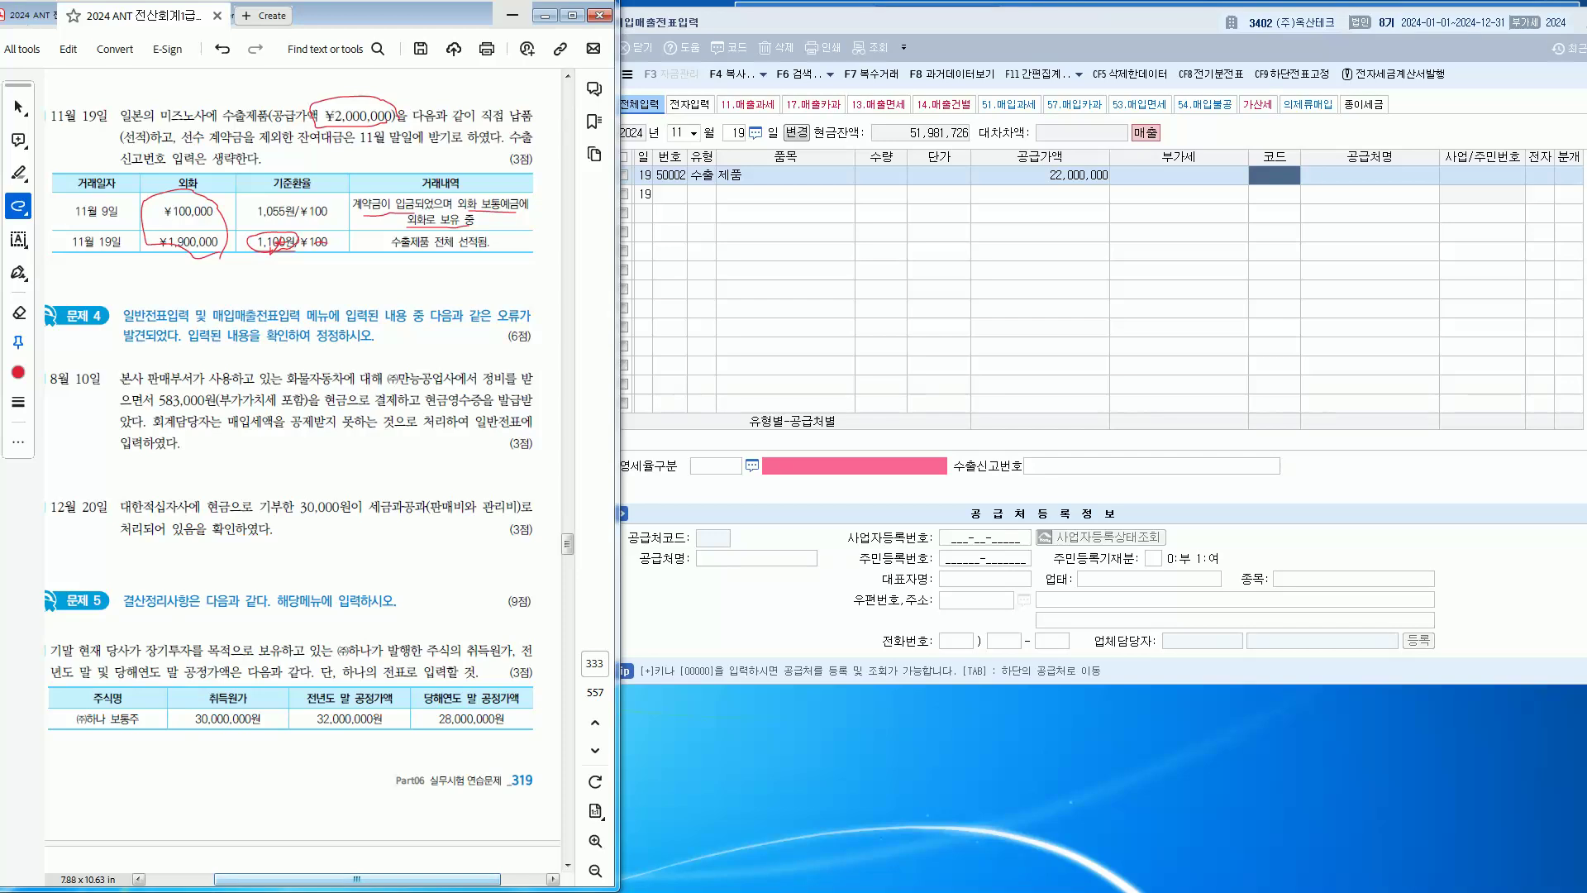
key("alt+Tab")
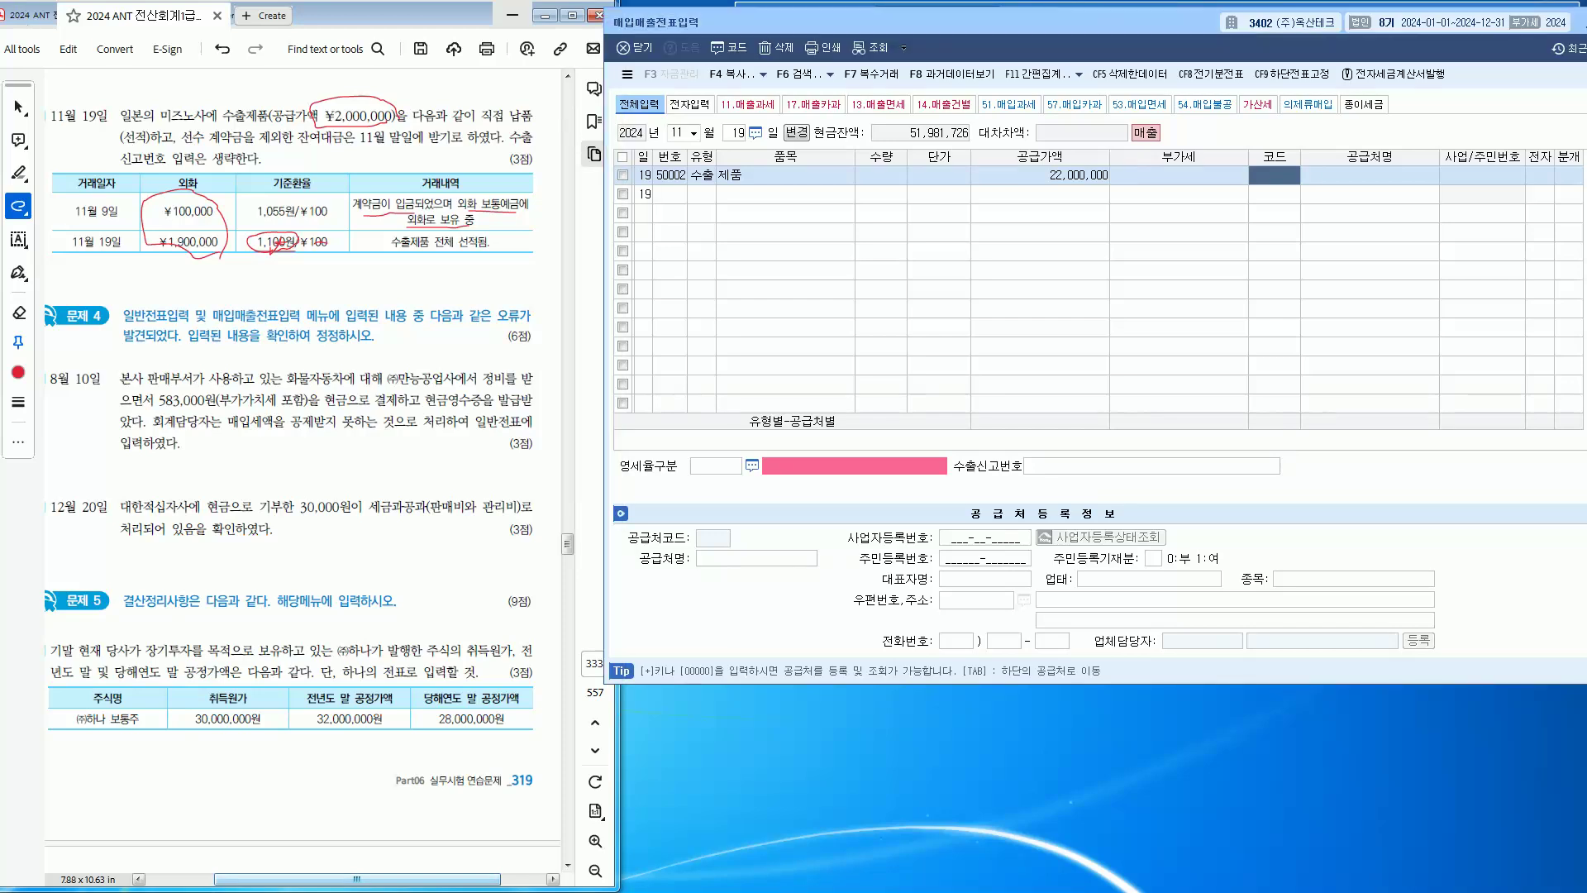
type("미즈")
key("Return")
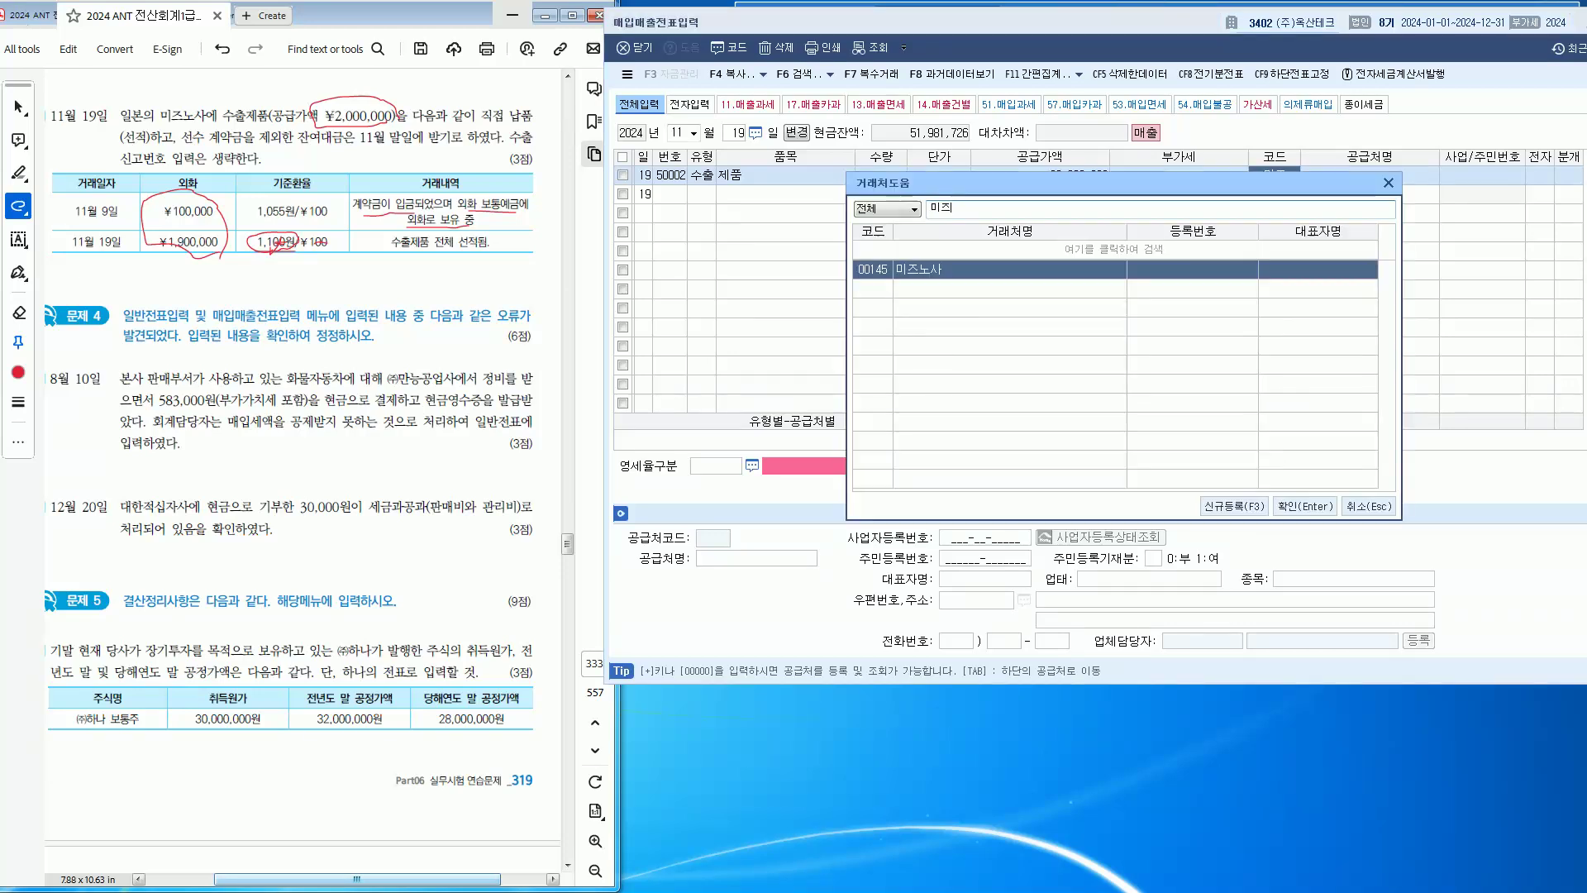
key("Return")
key("Return")
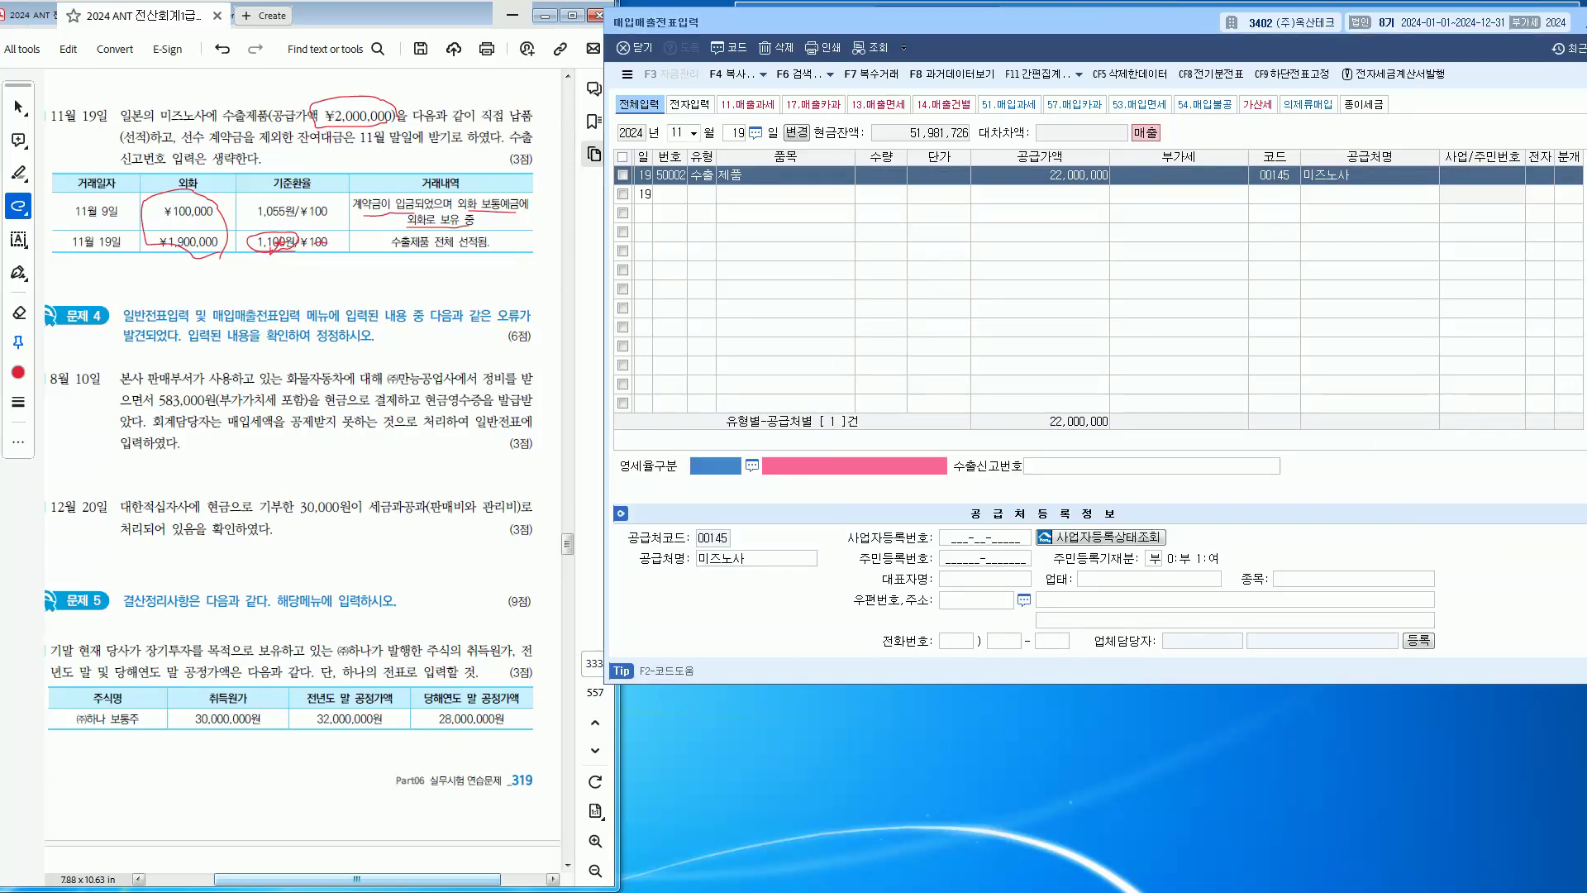
Step: Set the 영세율구분 to 1 직접수출(대행수출 포함), leave the 수출신고번호 empty and choose 혼합 as the journal type
key("F2")
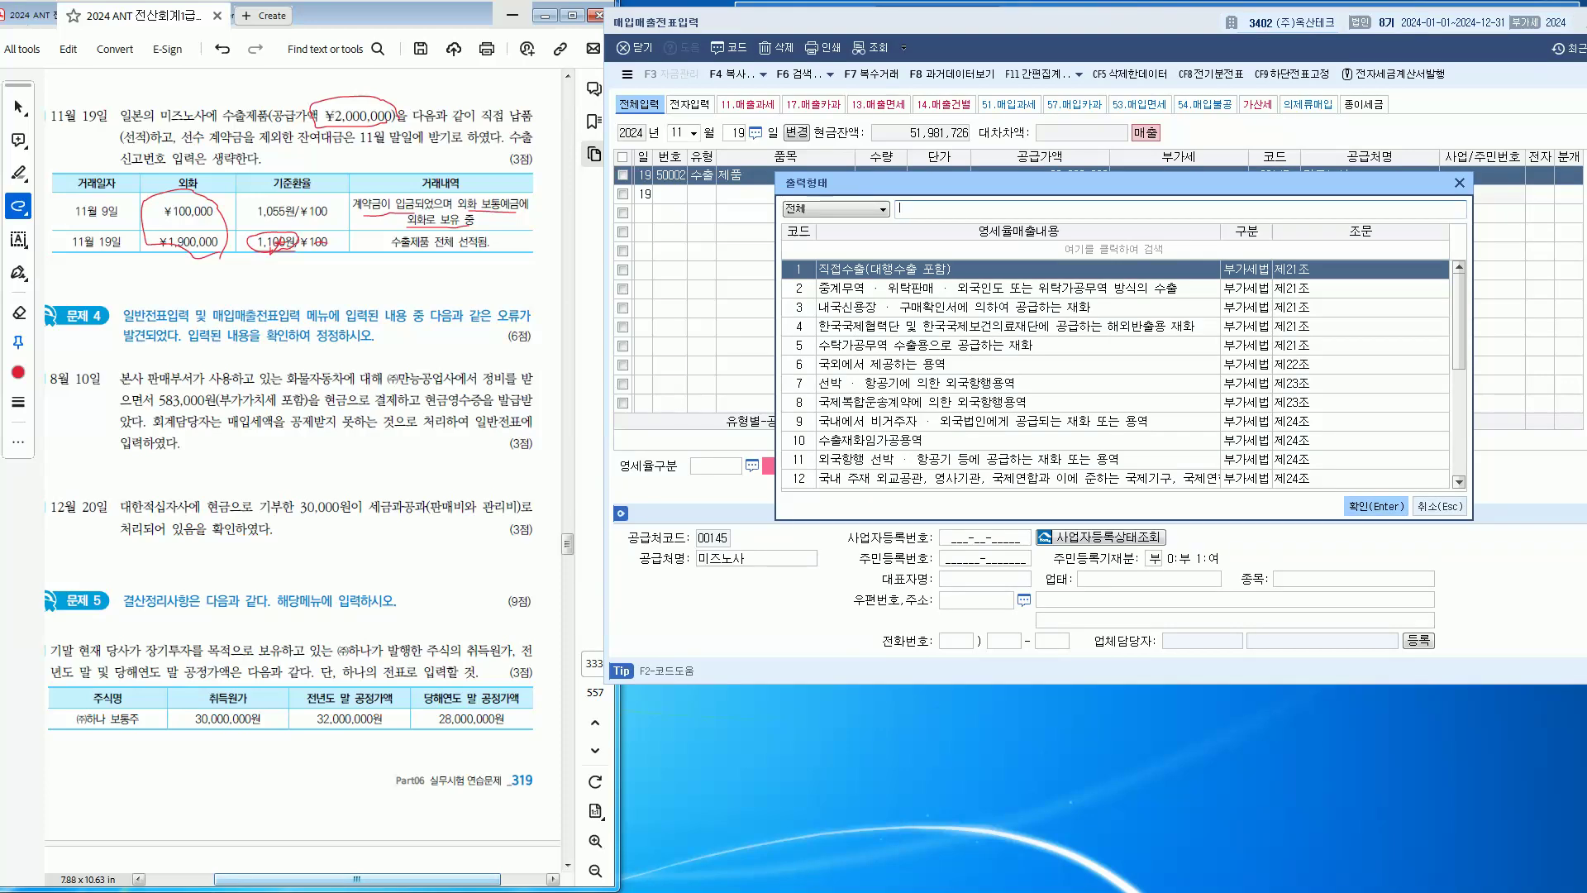
key("Return")
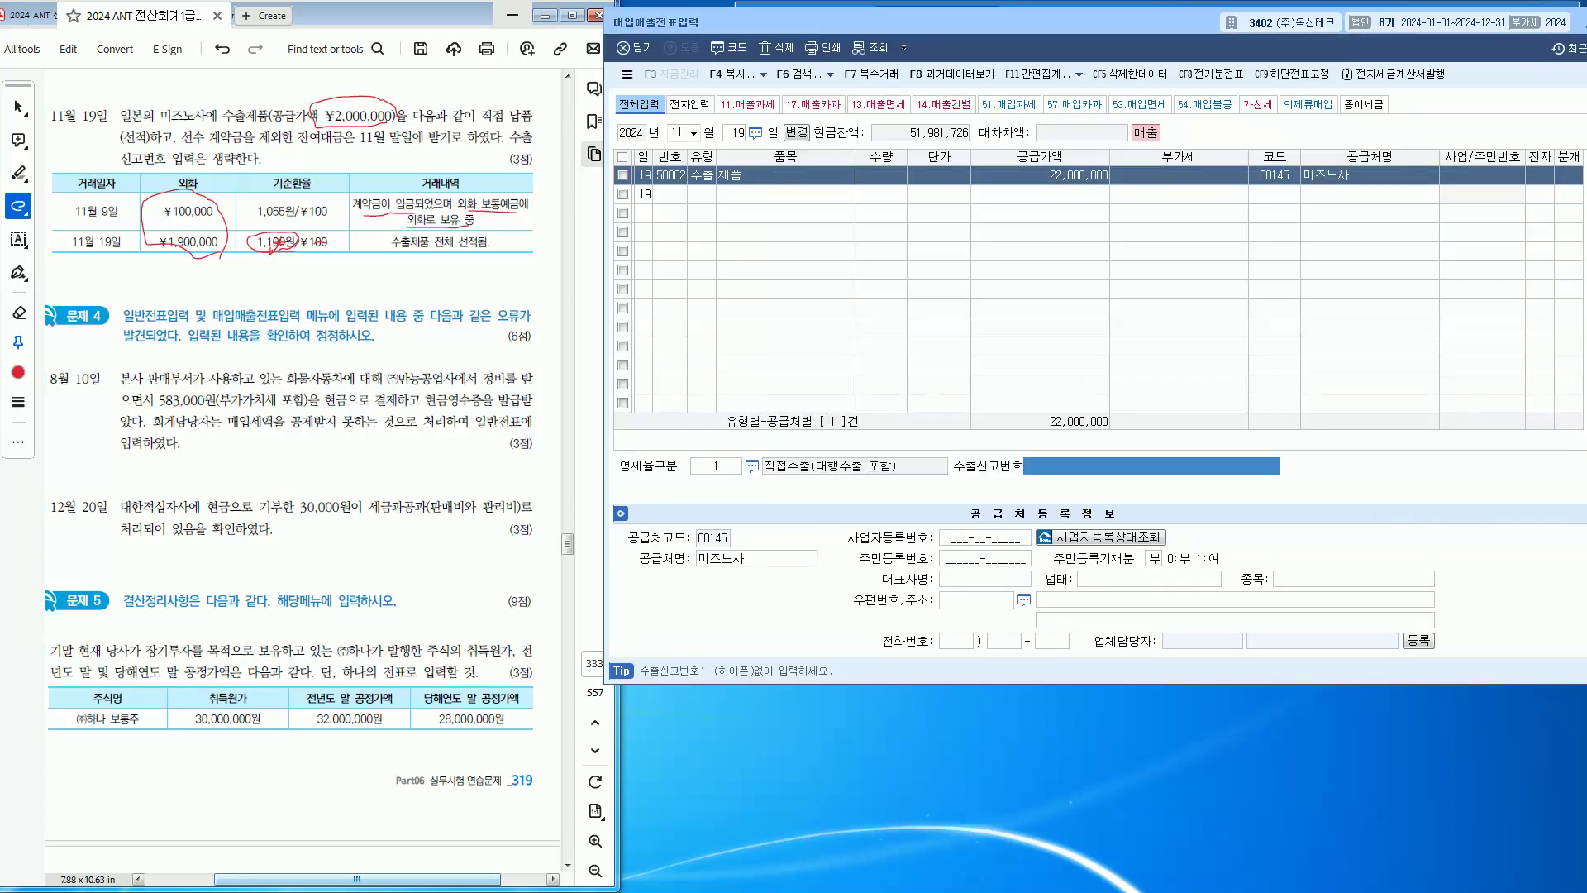
key("Return")
type("3")
key("Return")
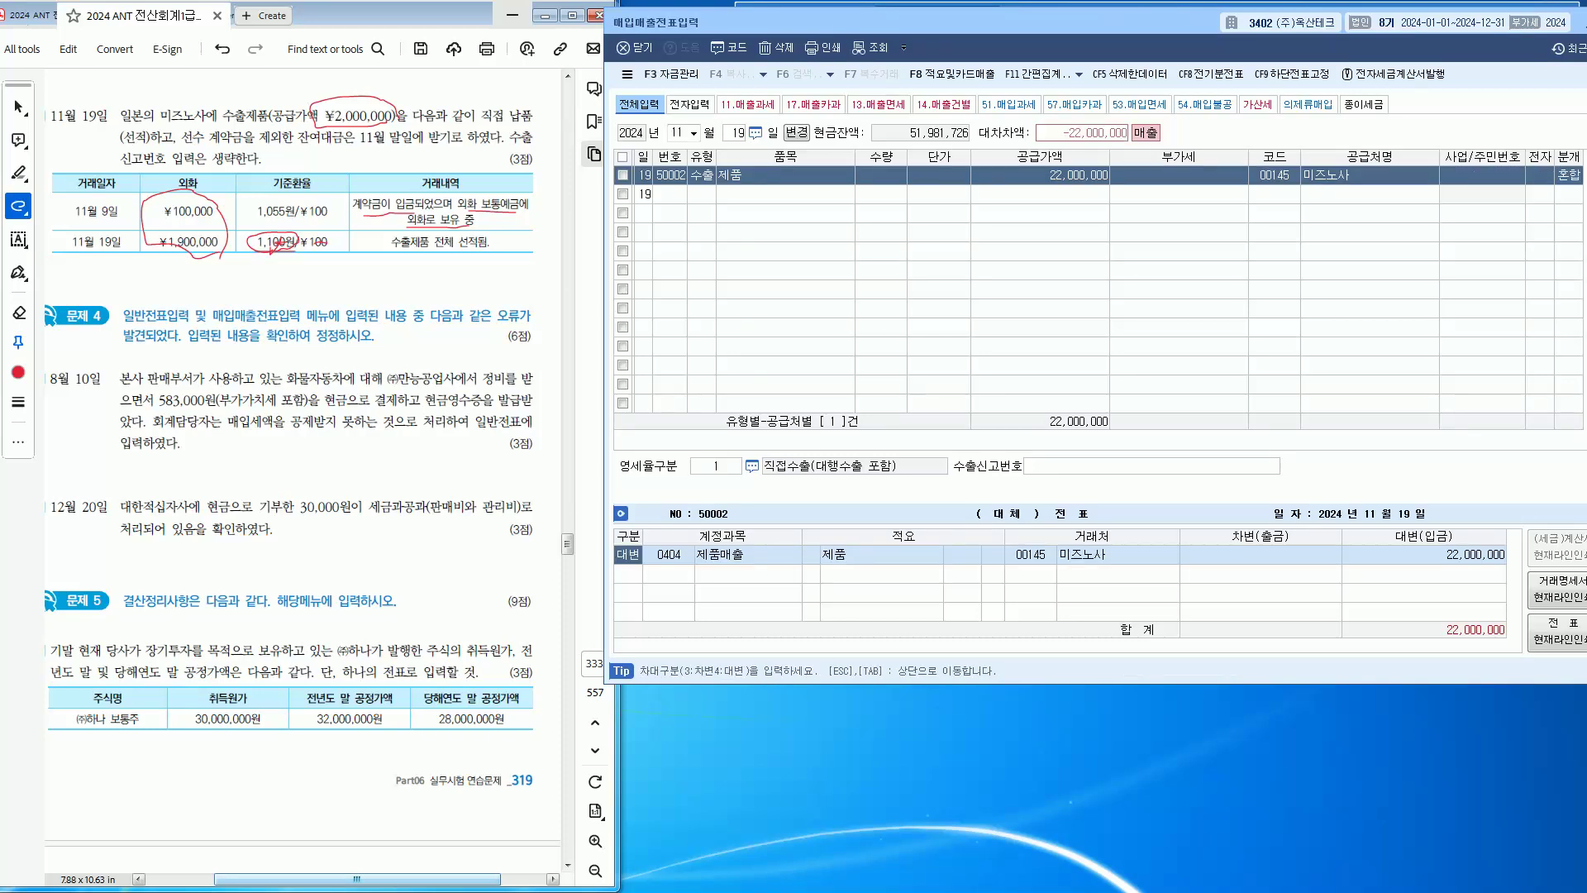
Step: Add a debit line for account 0259 선수금 below the 제품매출 line
key("Down")
type("3")
key("Return")
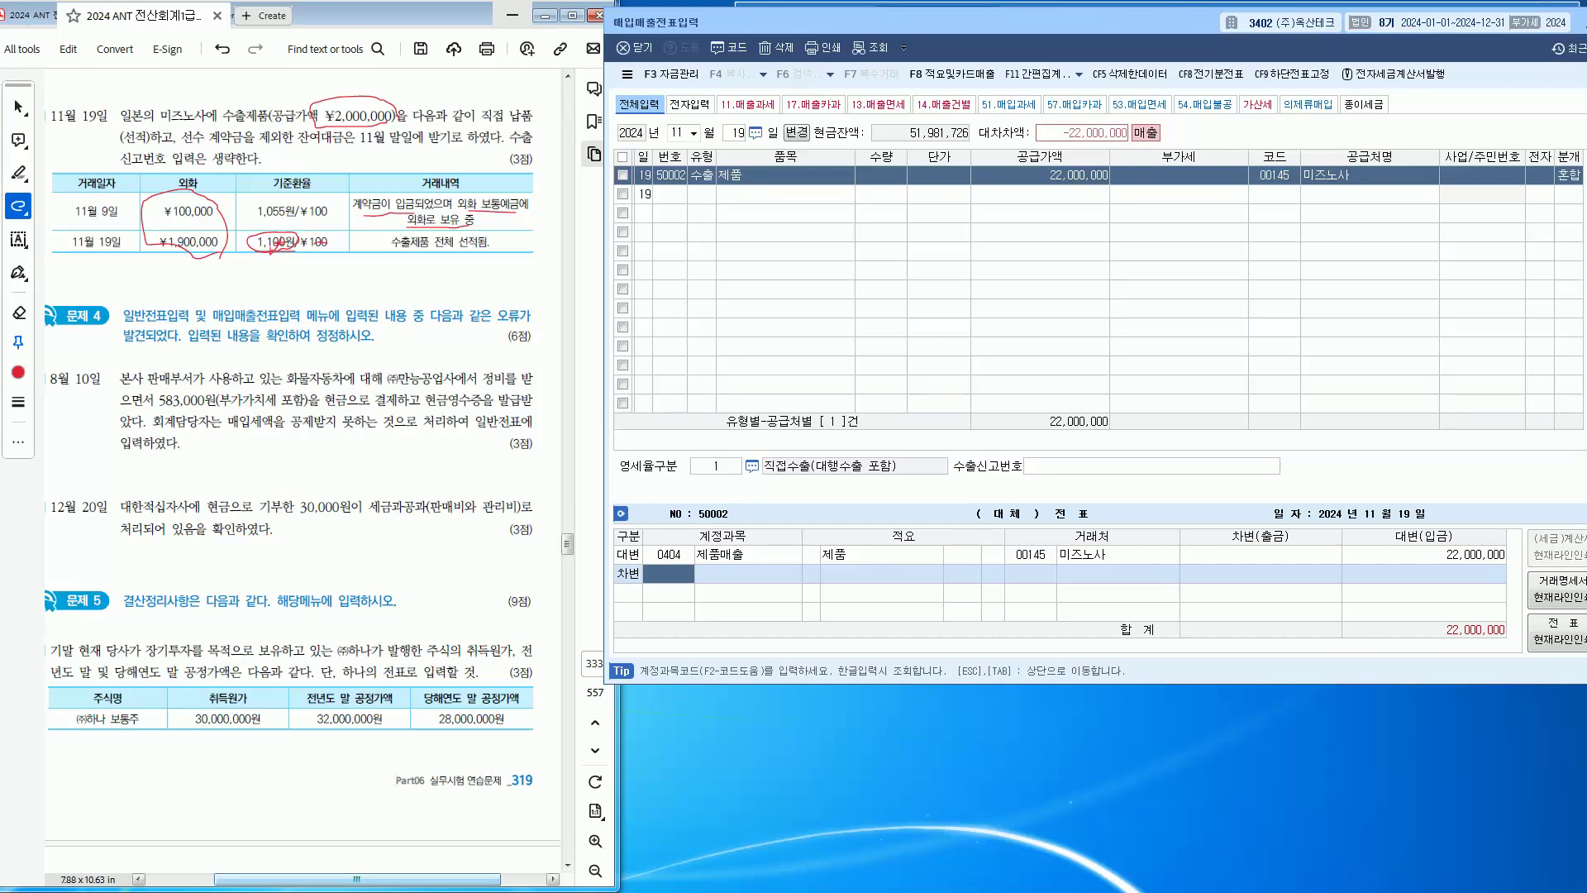
type("선수")
key("Return")
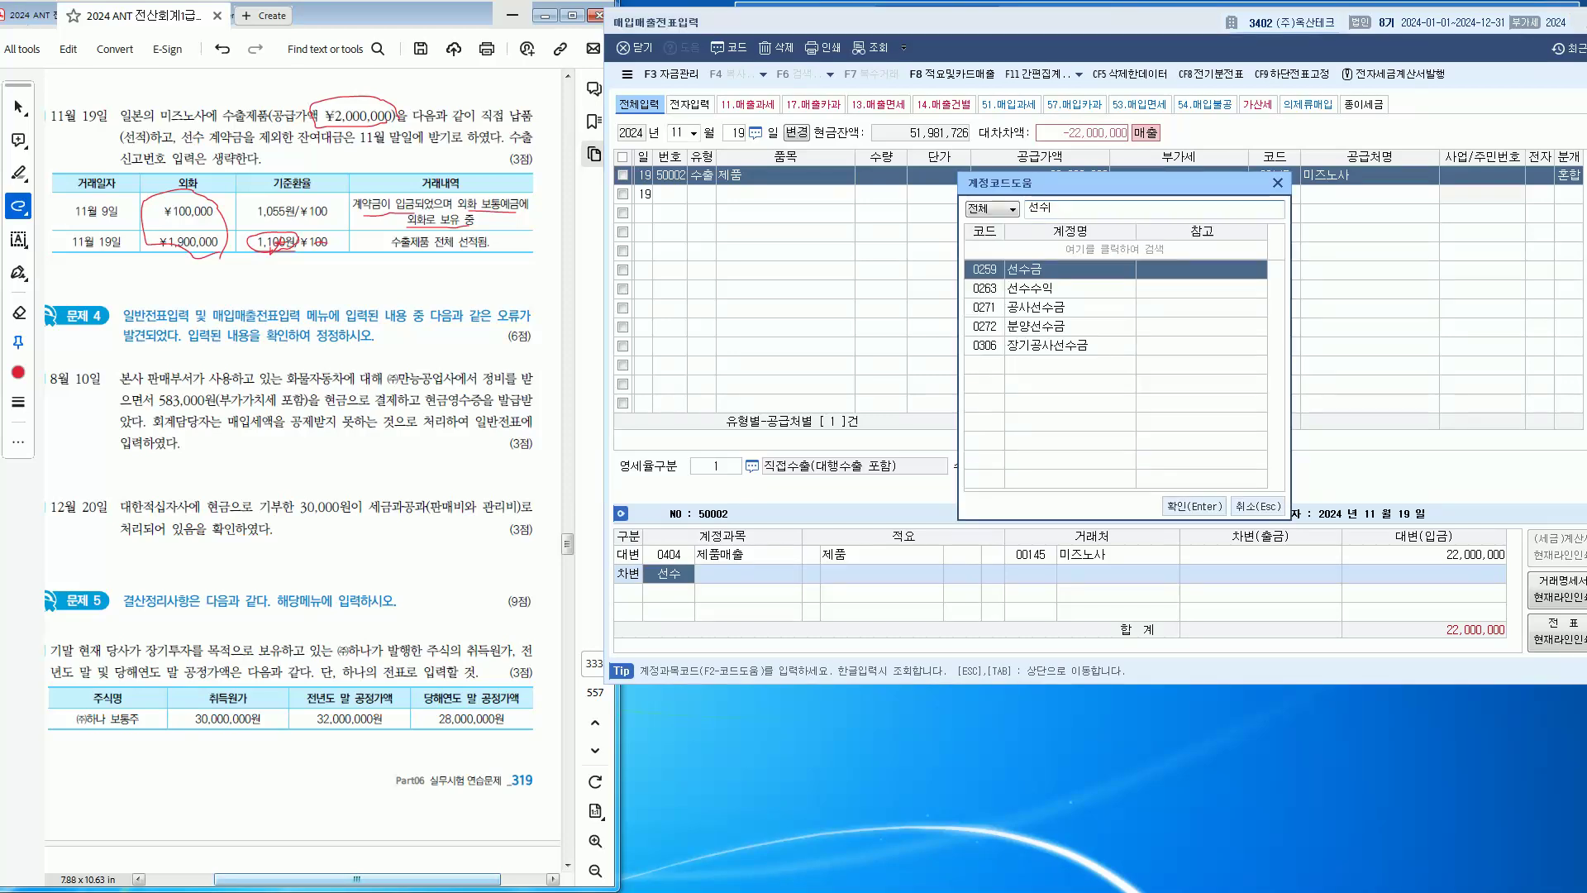
key("Return")
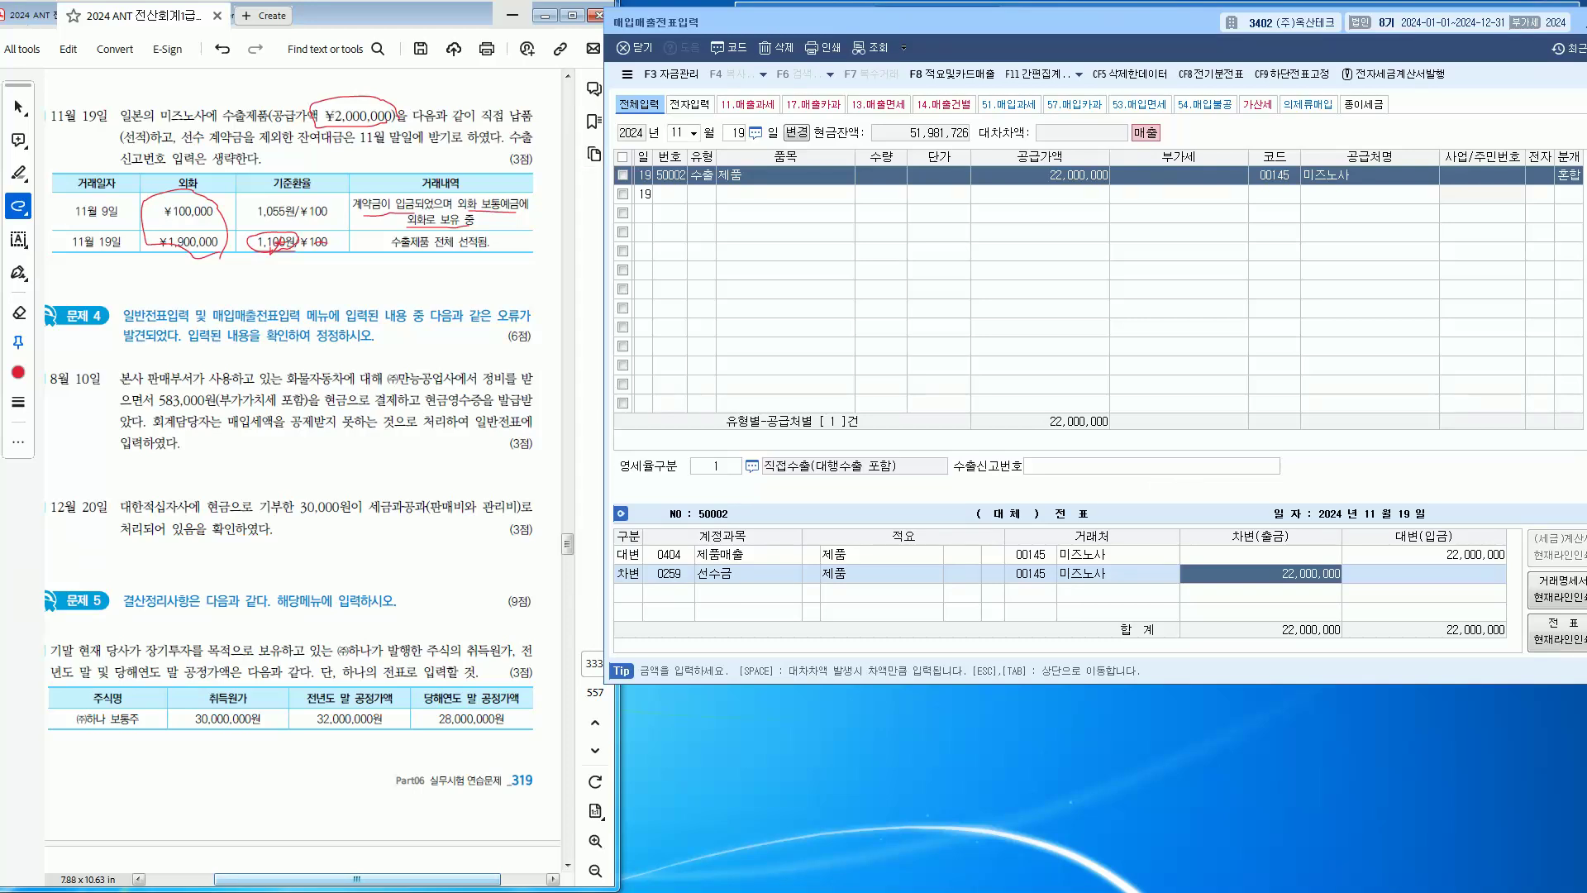
Step: Circle the November 9 rate of 1,055원/¥100 in the PDF and set the 선수금 debit to 1,055,000
left_click(315, 218)
mouse_move(315, 219)
left_mouse_down()
mouse_move(248, 207)
mouse_move(313, 196)
mouse_move(332, 217)
left_mouse_up()
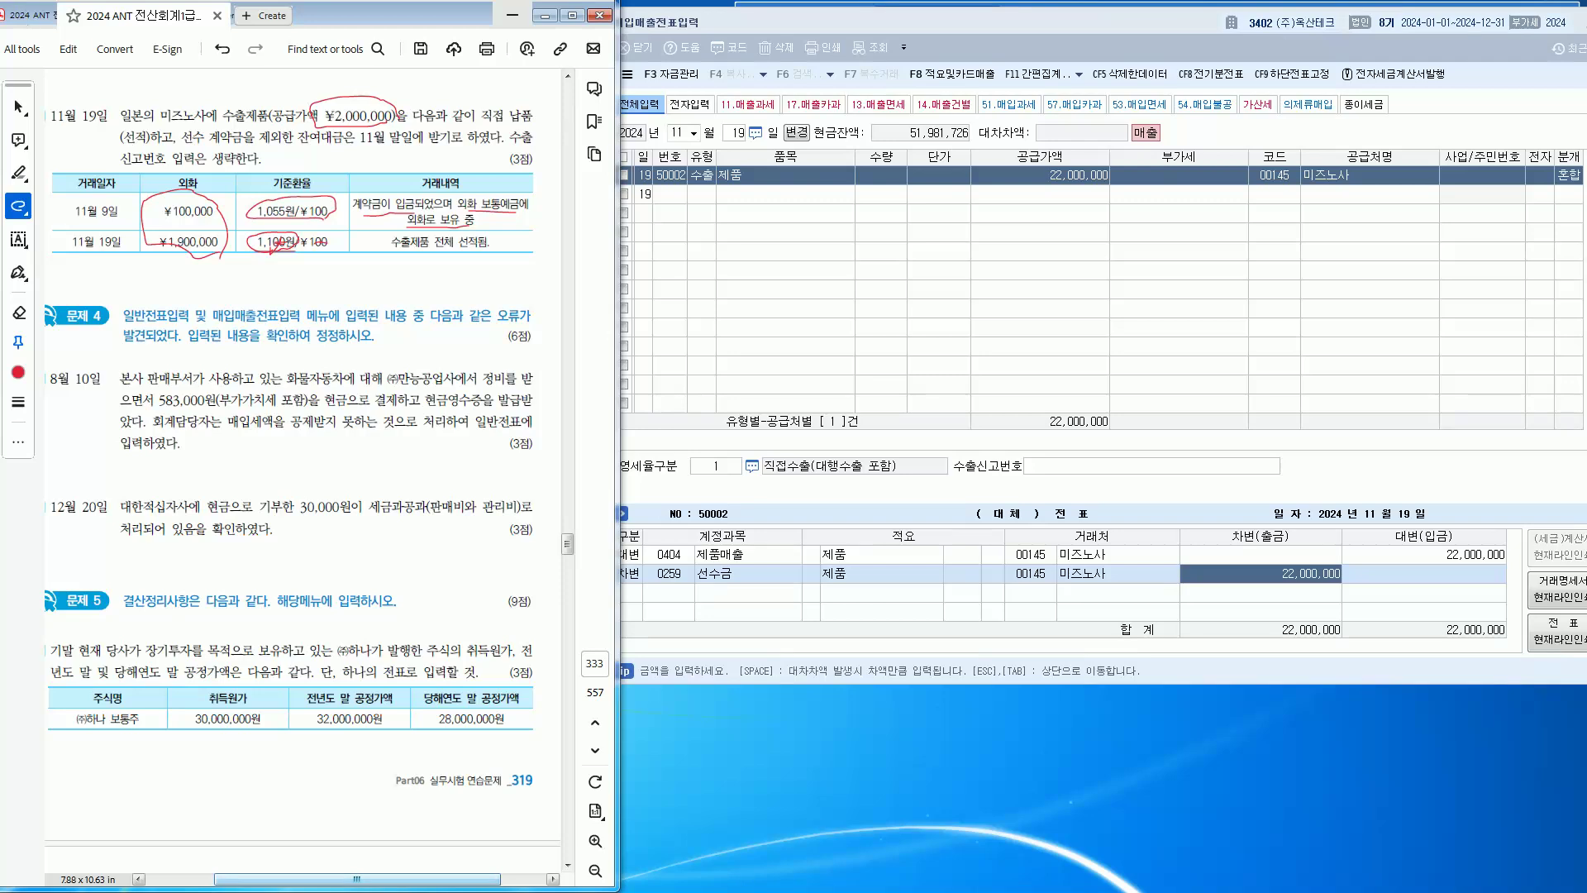
scroll(289, 463, "down", 5)
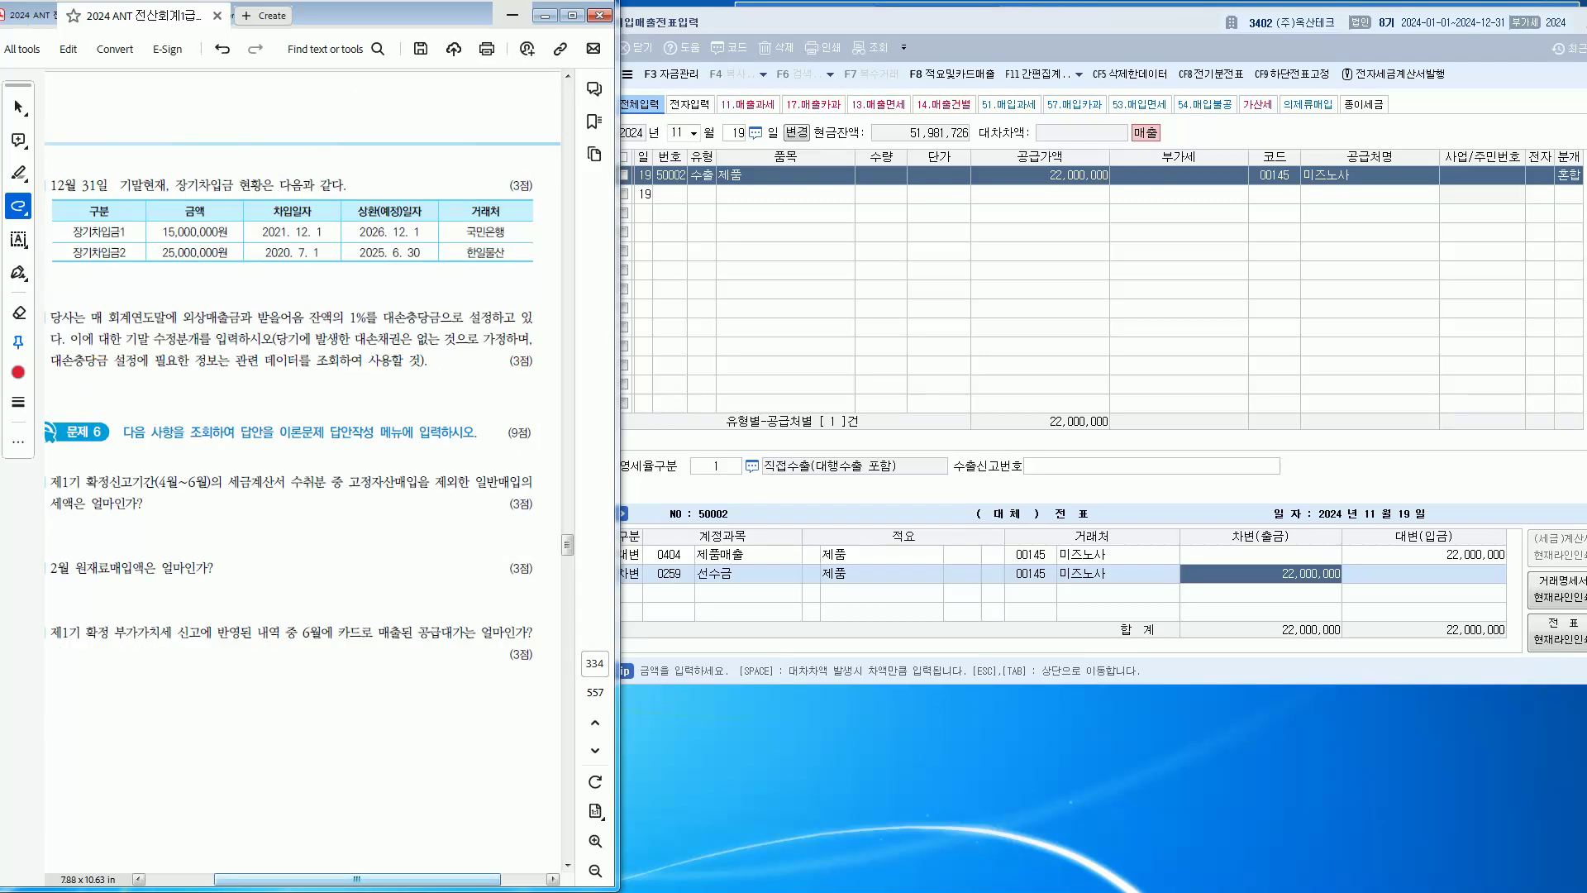
scroll(303, 471, "up", 10)
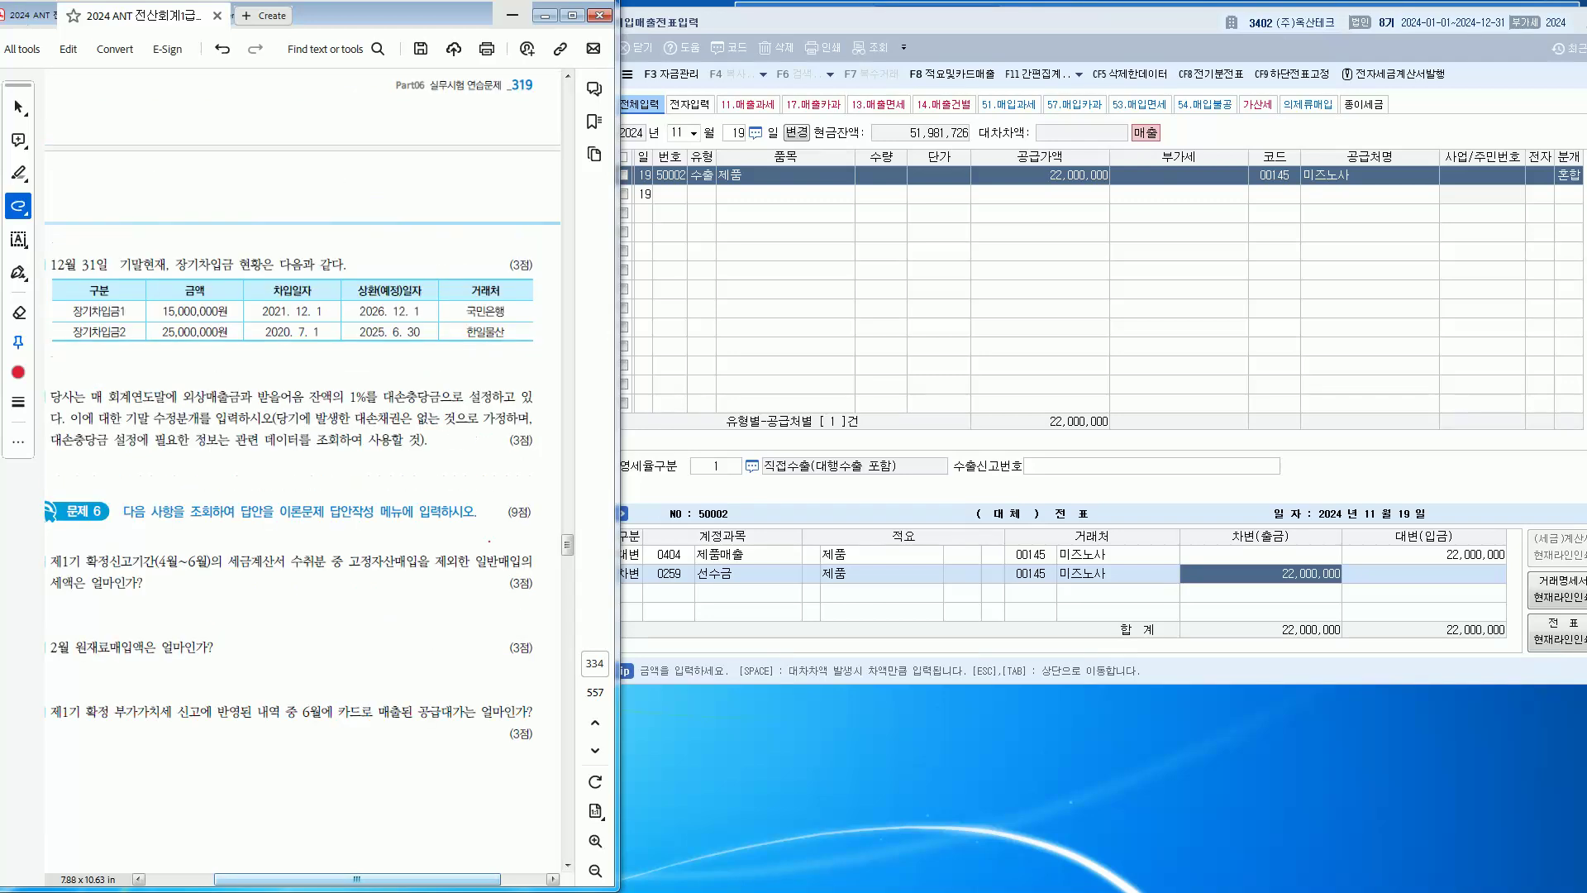
scroll(298, 471, "up", 3)
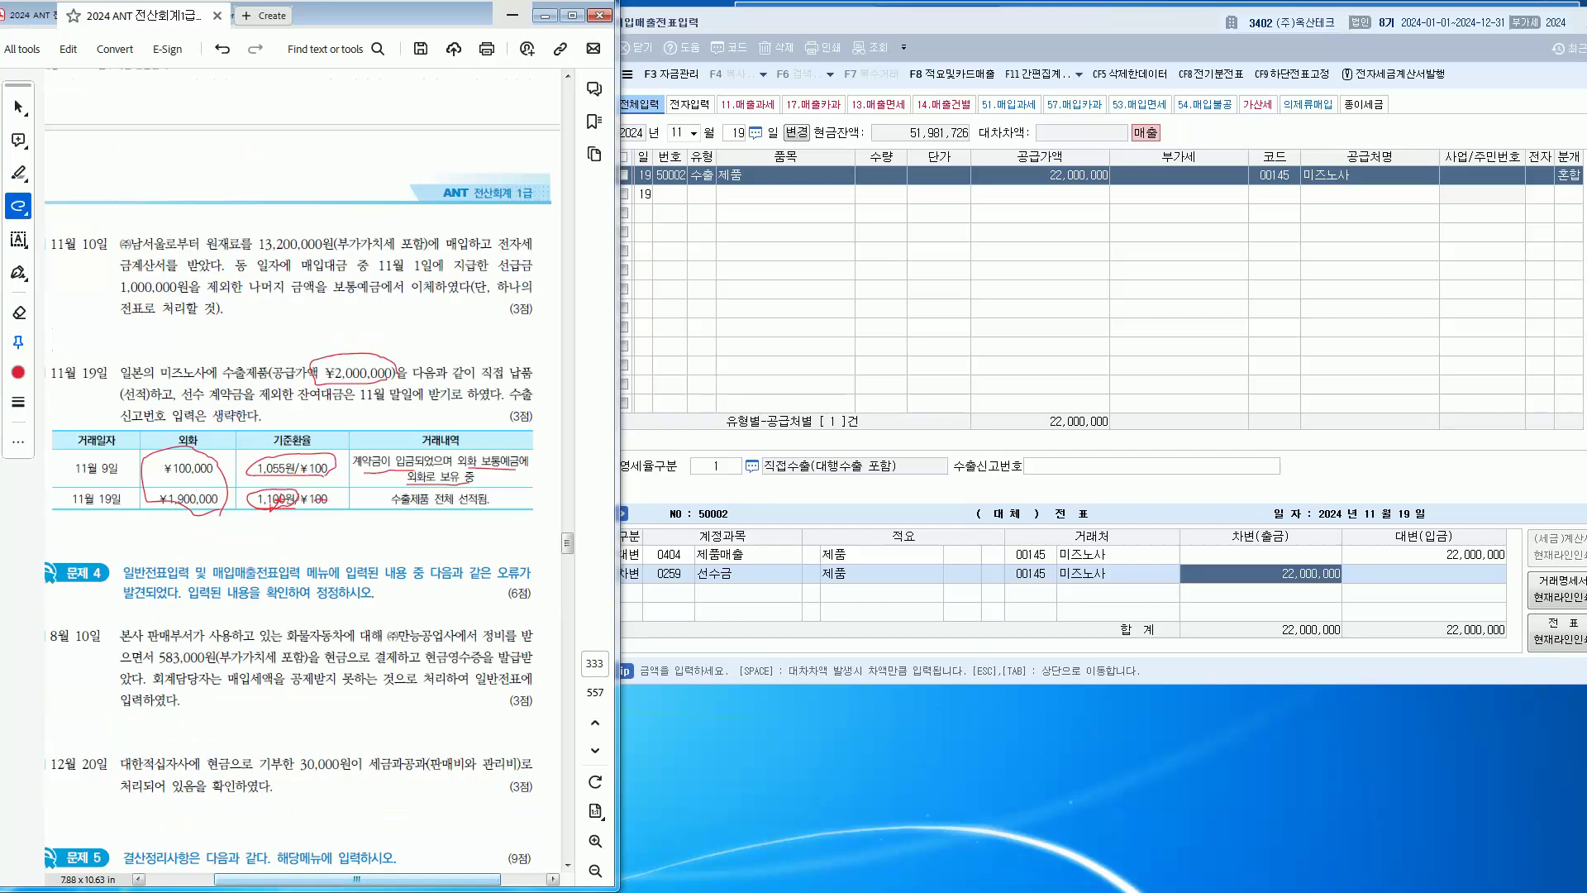
key("alt+Tab")
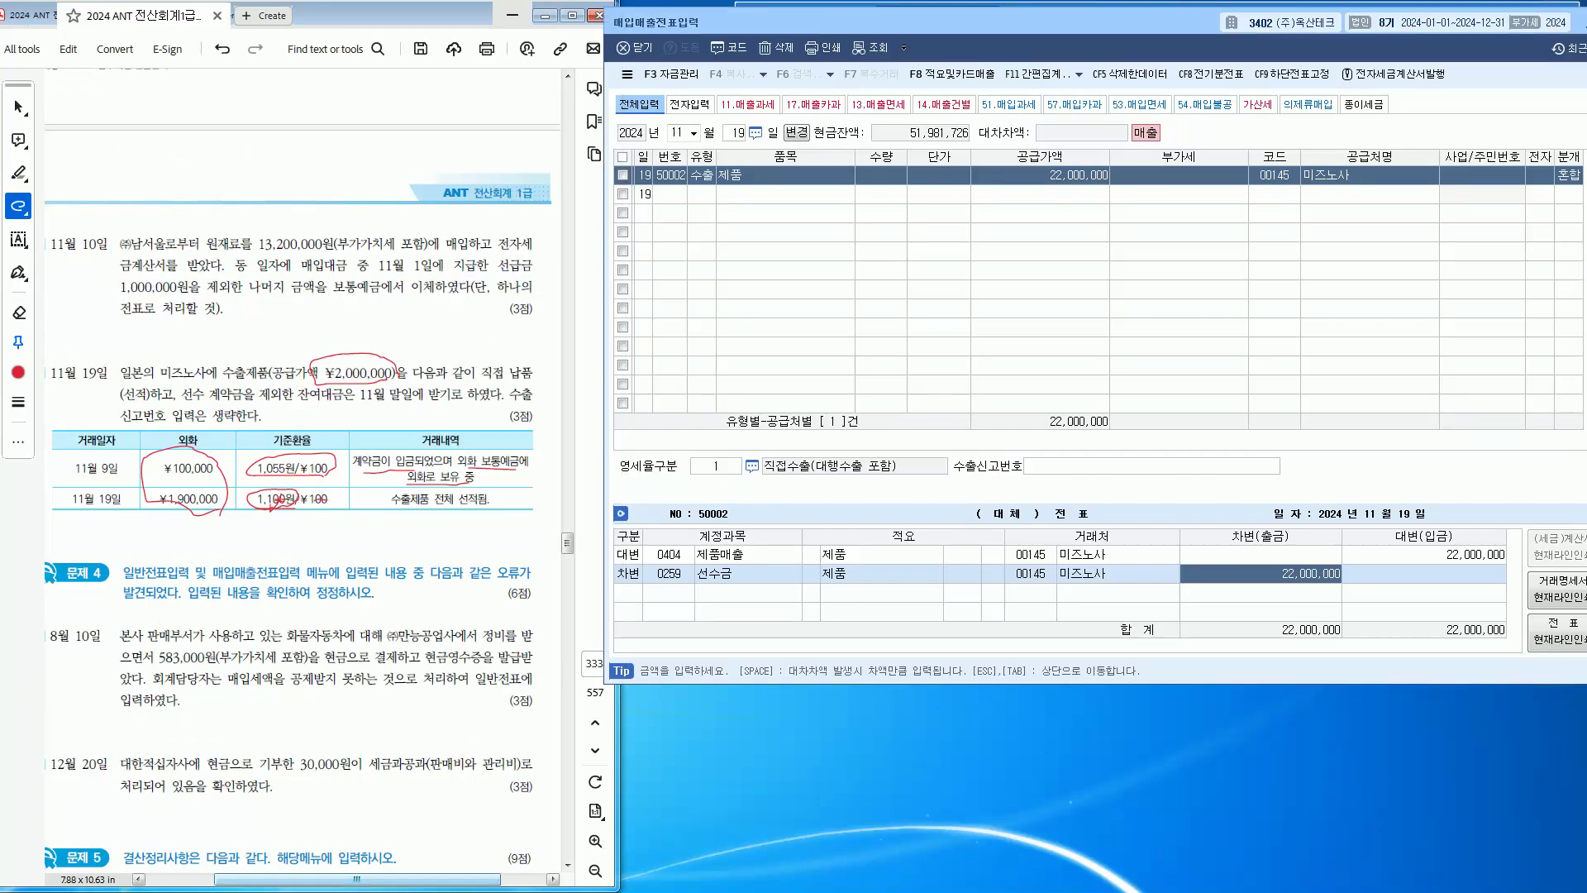
type("1,055,000")
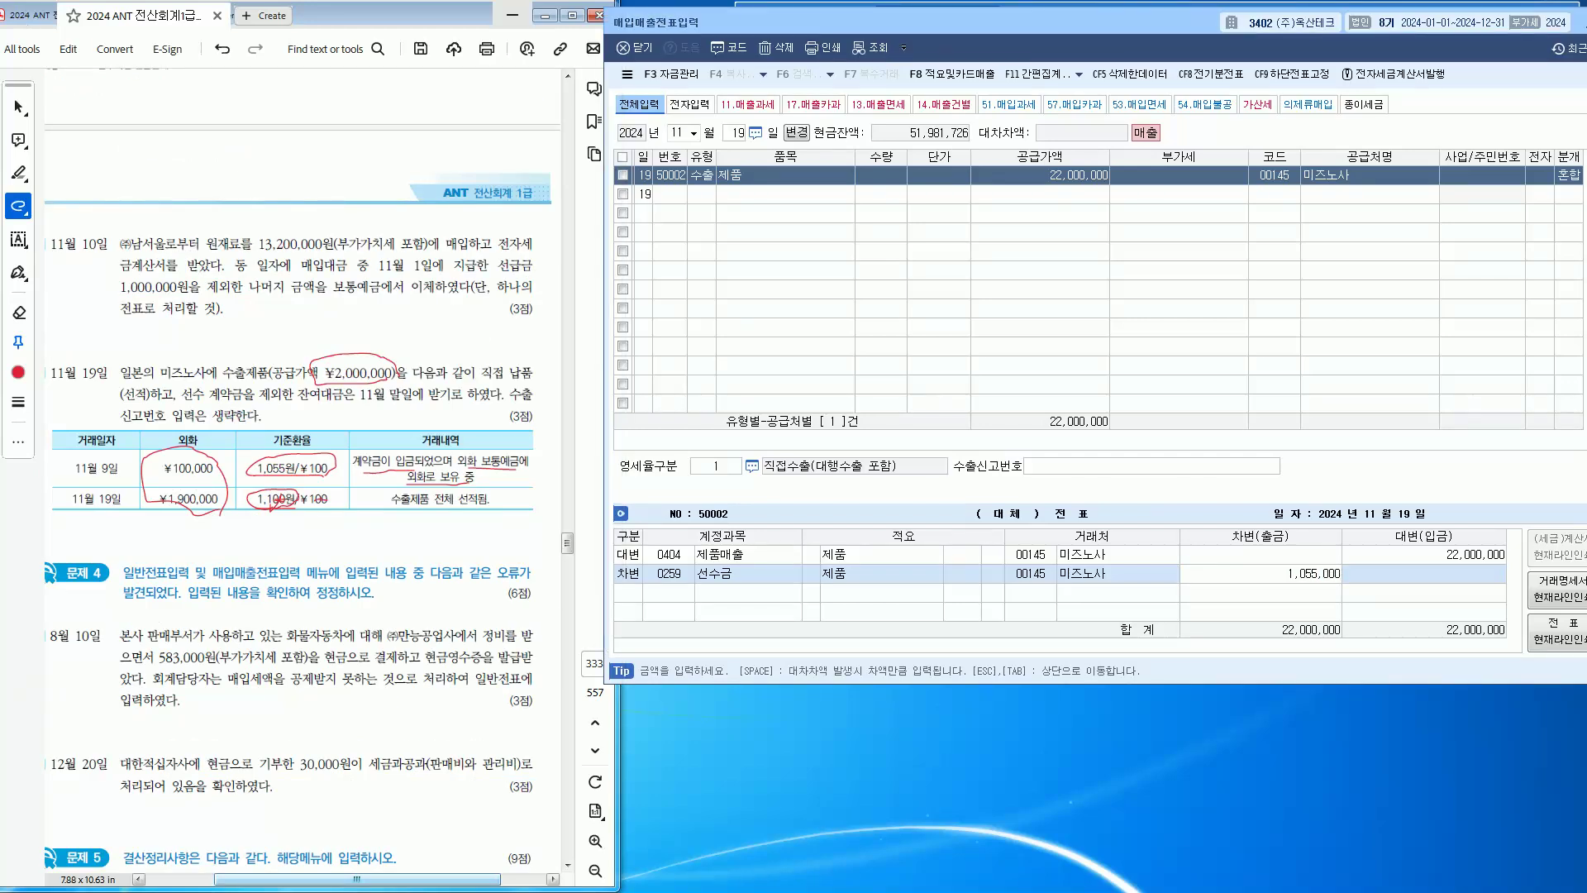
key("Return")
Step: Add a debit line for account 108 외상매출금 with the remaining 20,945,000
type("3")
key("Return")
type("10")
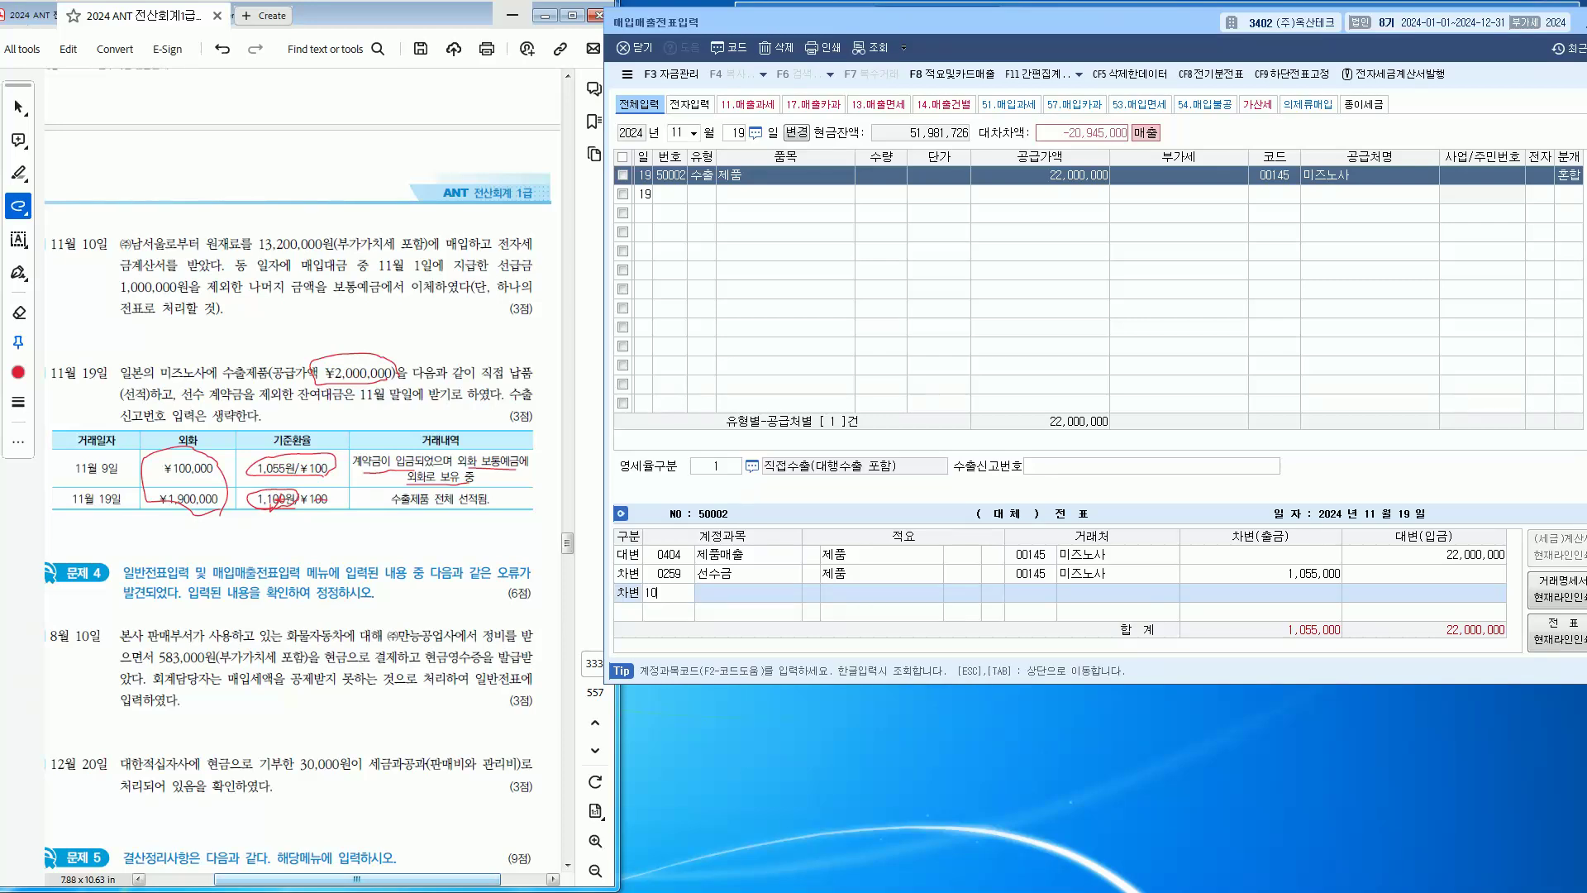
type("8")
key("Return")
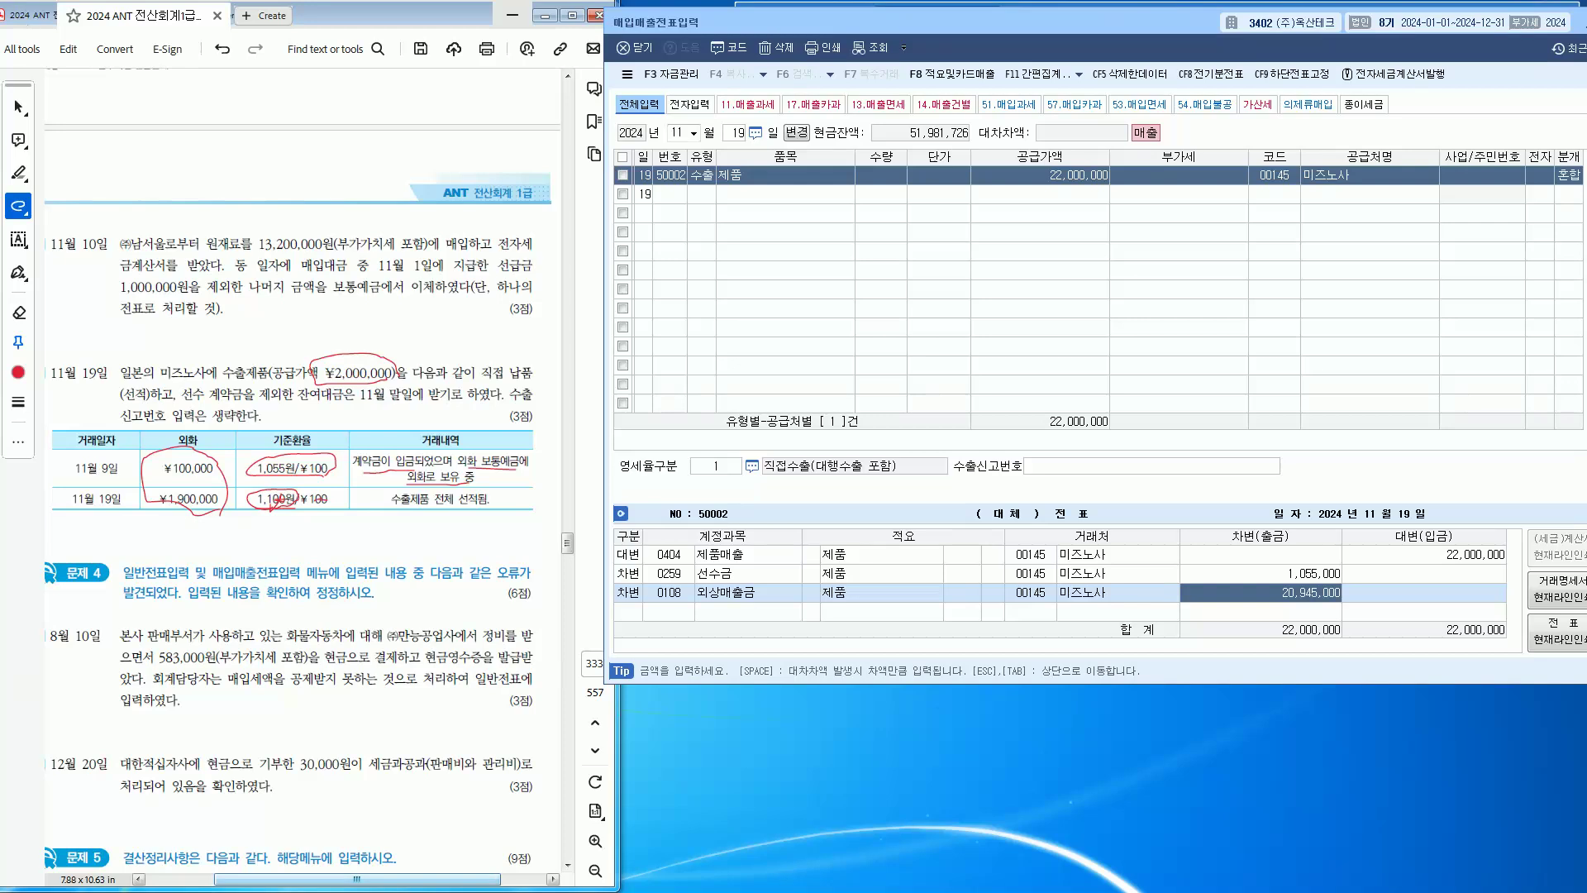
Step: Review the 제품매출, 선수금 and 외상매출금 amounts of the November 19 journal against the exchange rates in the question
key("Up")
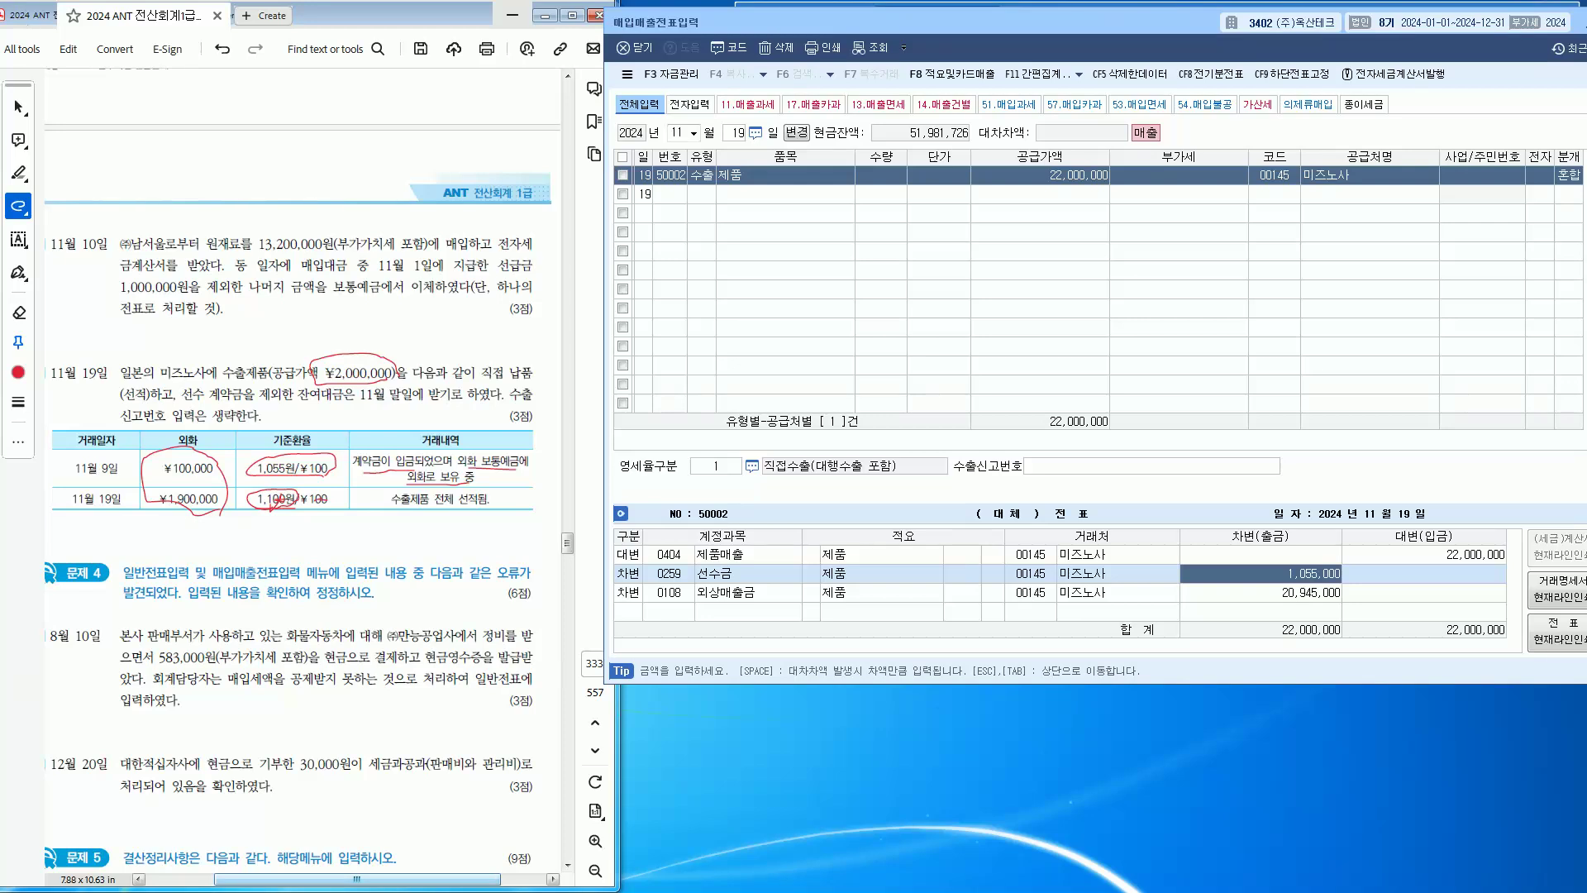
left_click(1260, 592)
left_click(1261, 573)
left_click(1424, 554)
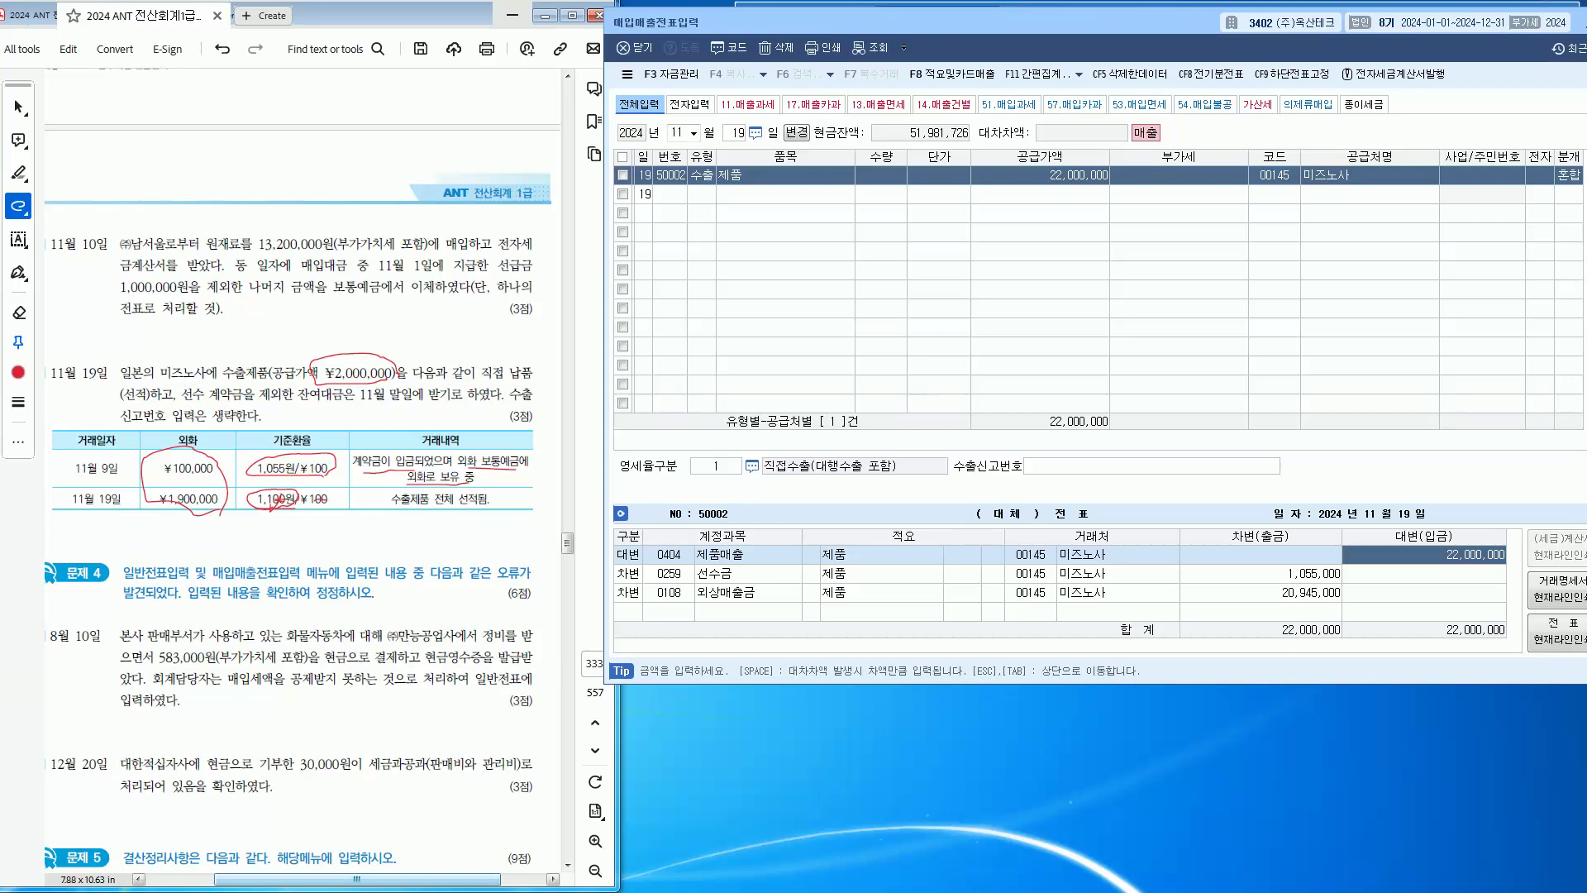
left_click_drag(252, 509, 308, 507)
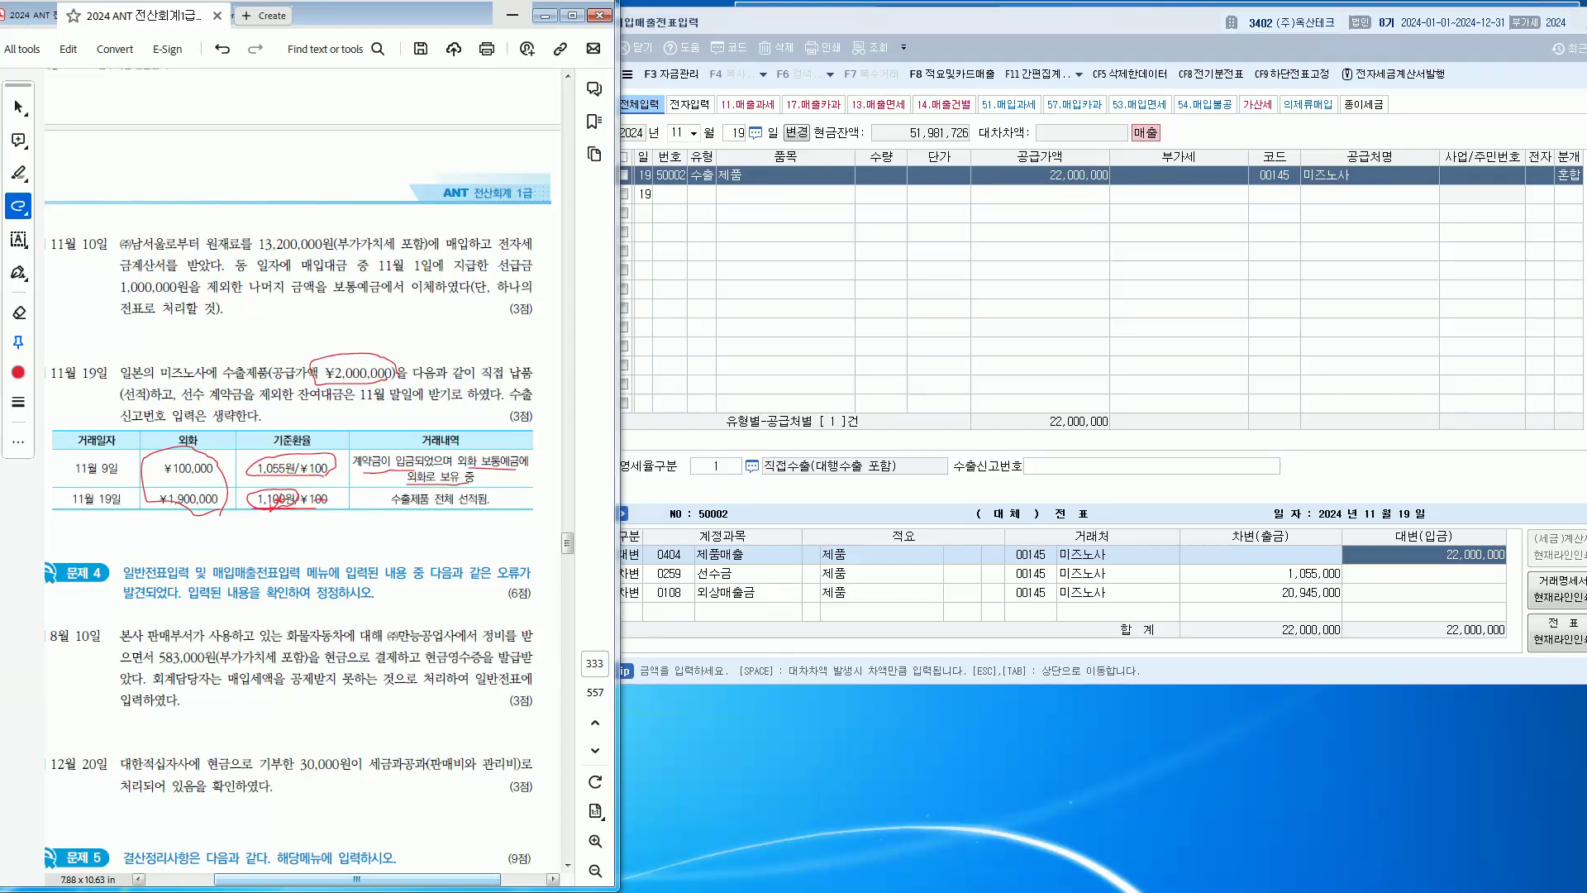
left_click(1260, 592)
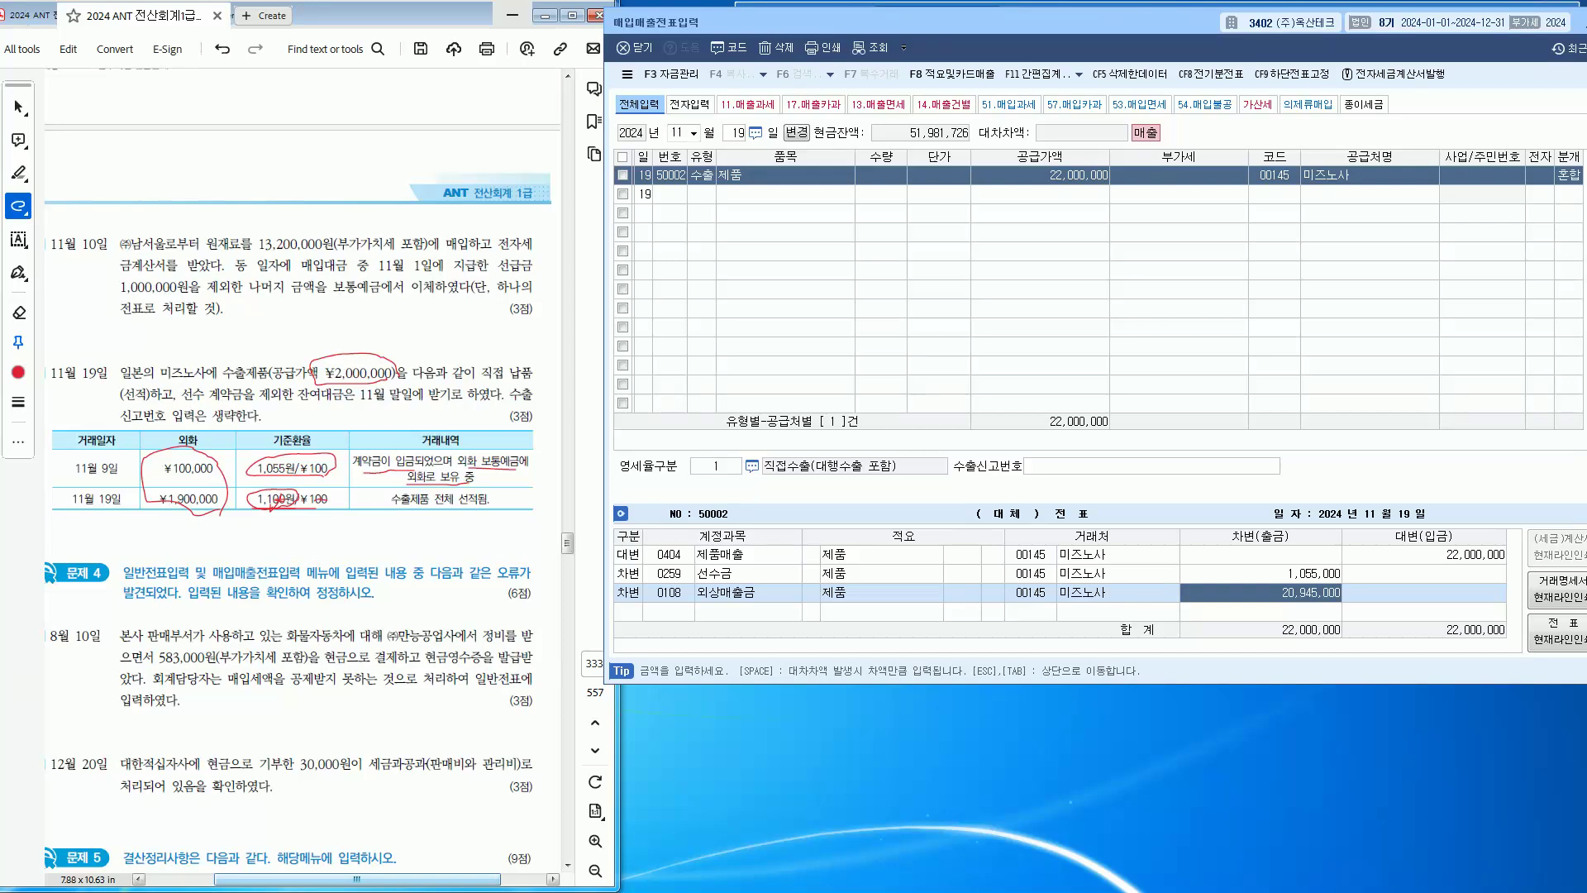
left_click(1423, 554)
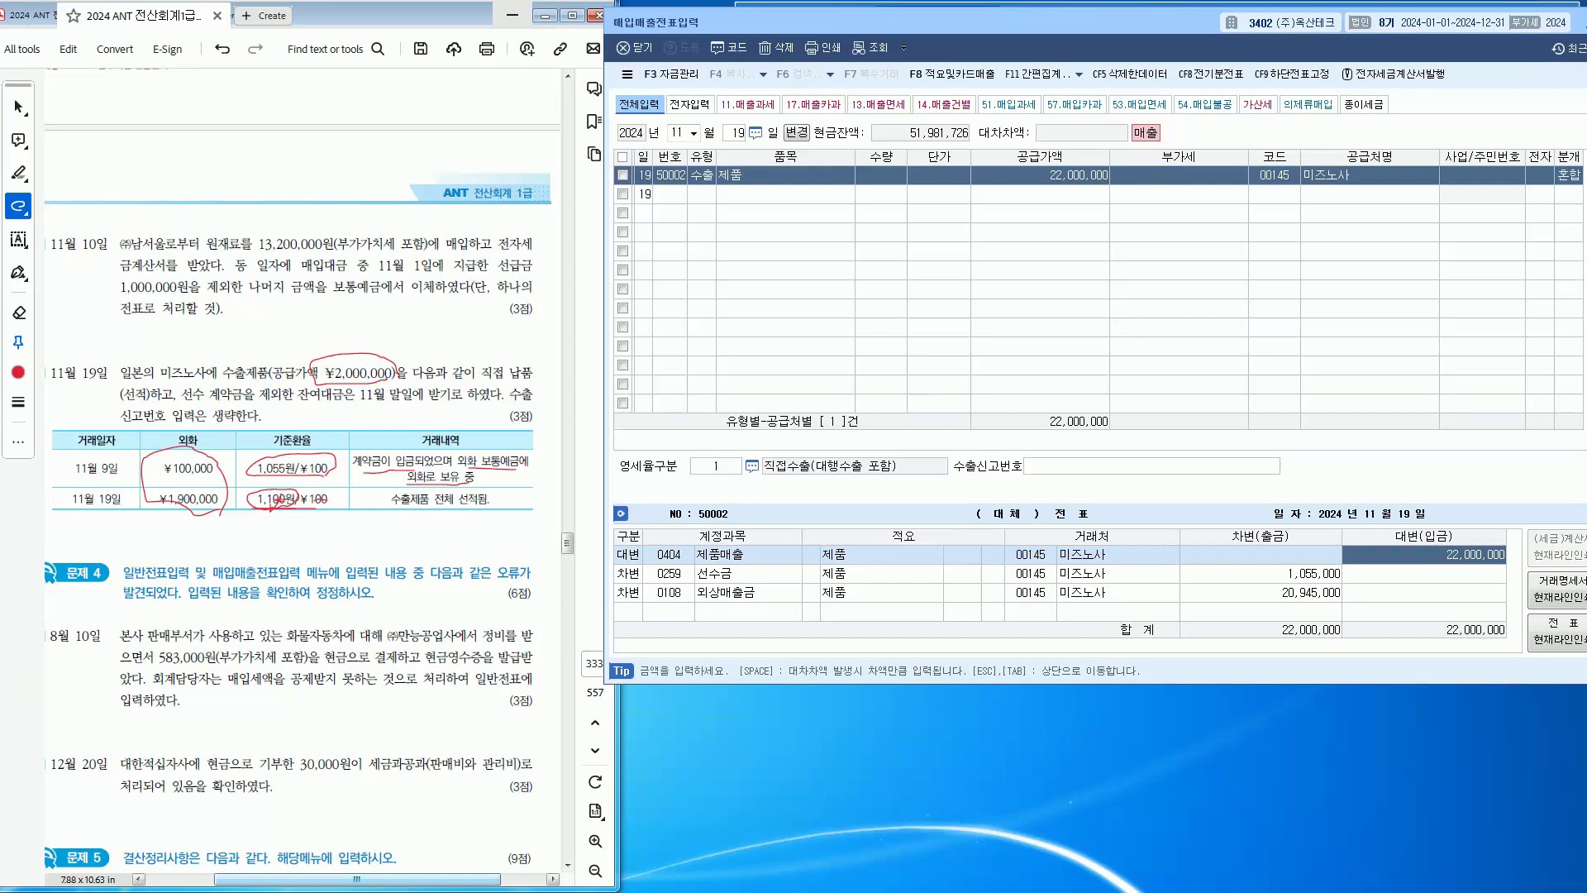
left_click(1260, 572)
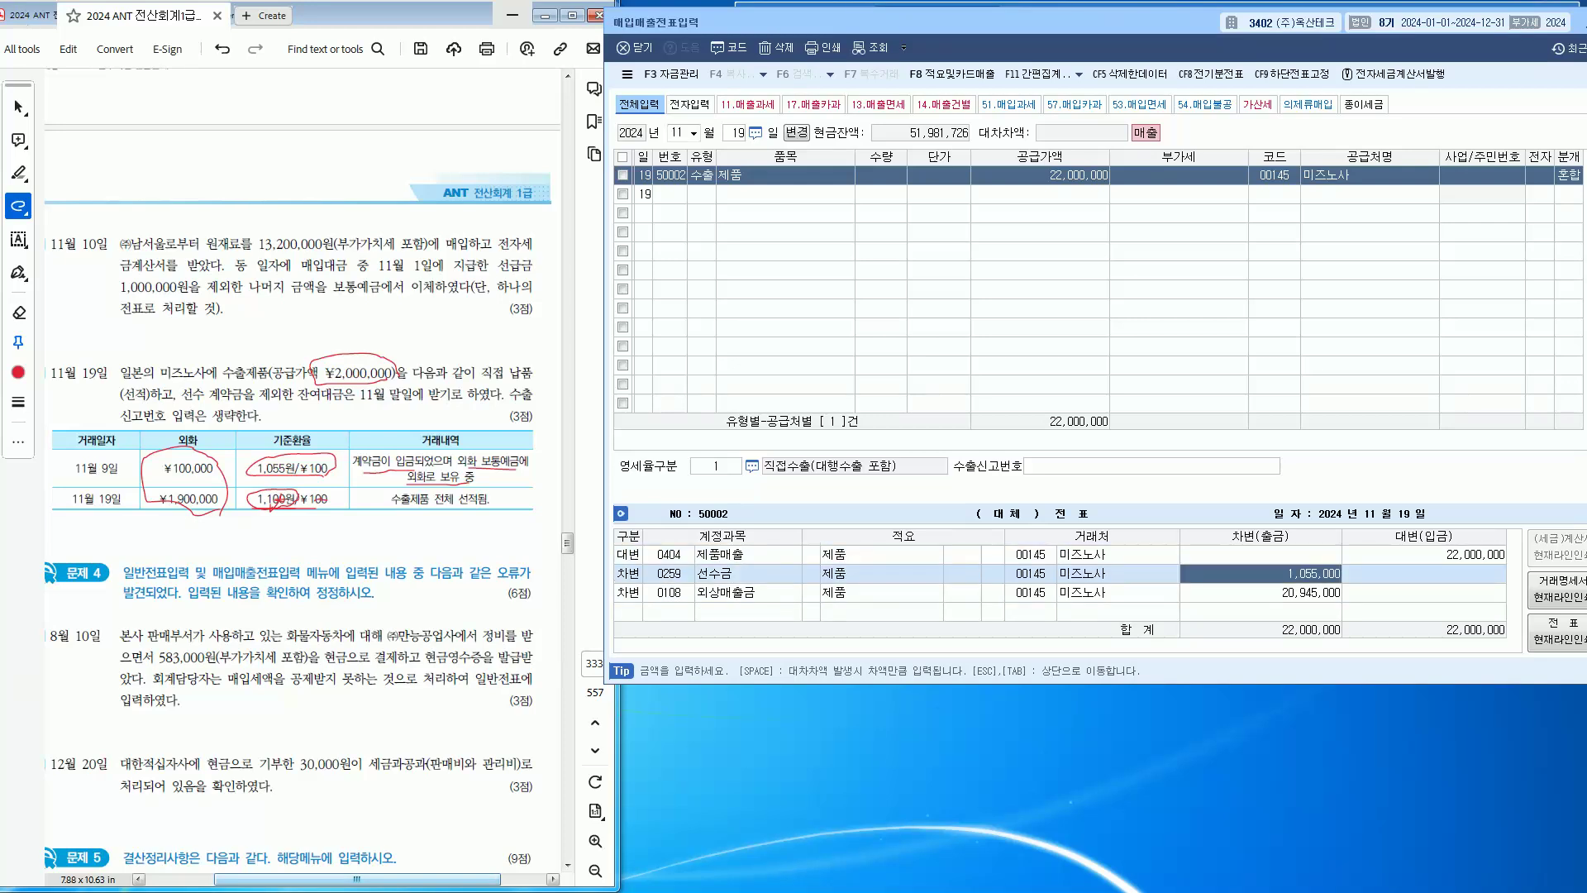
left_click(1260, 593)
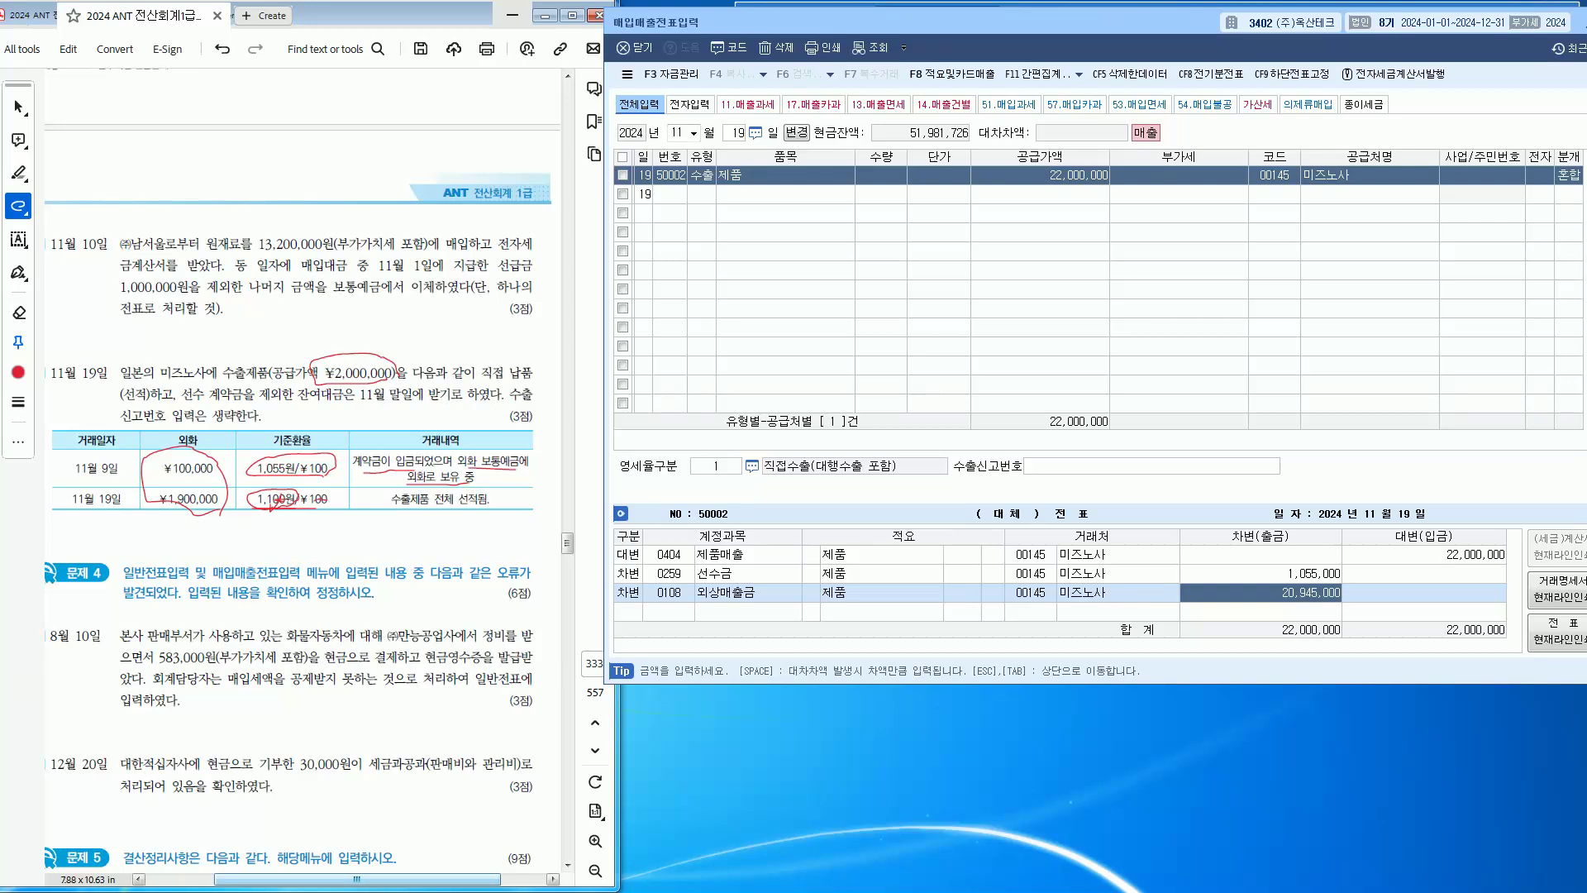
Step: Close 매입매출전표입력 and change the working company to 3403 (주)소담패션
left_click_drag(1074, 22, 758, 94)
left_click(1310, 93)
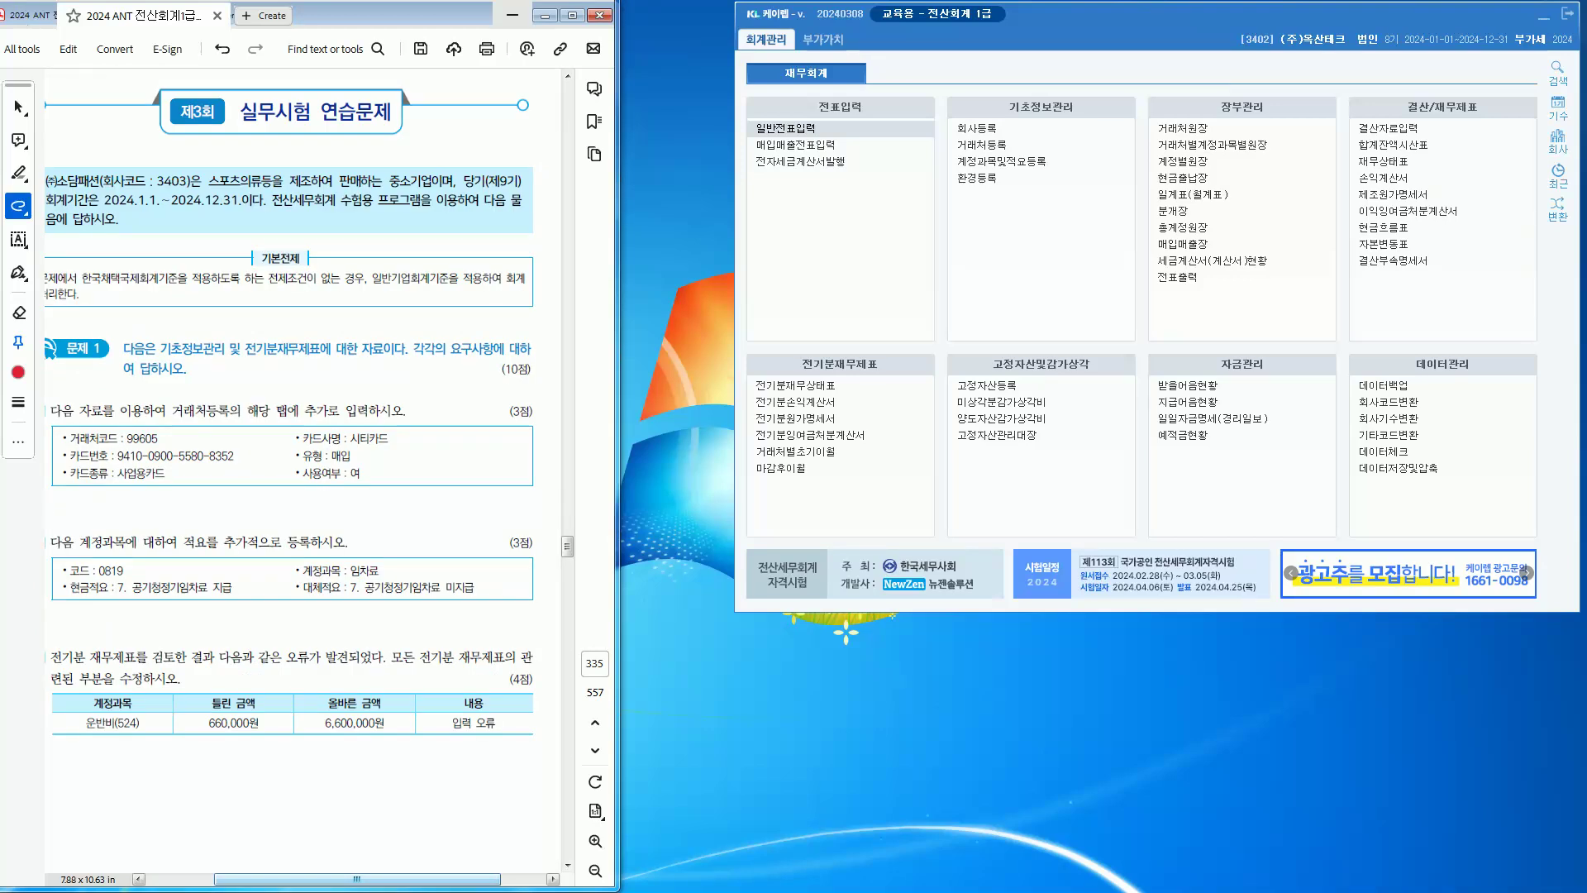
left_click(1558, 140)
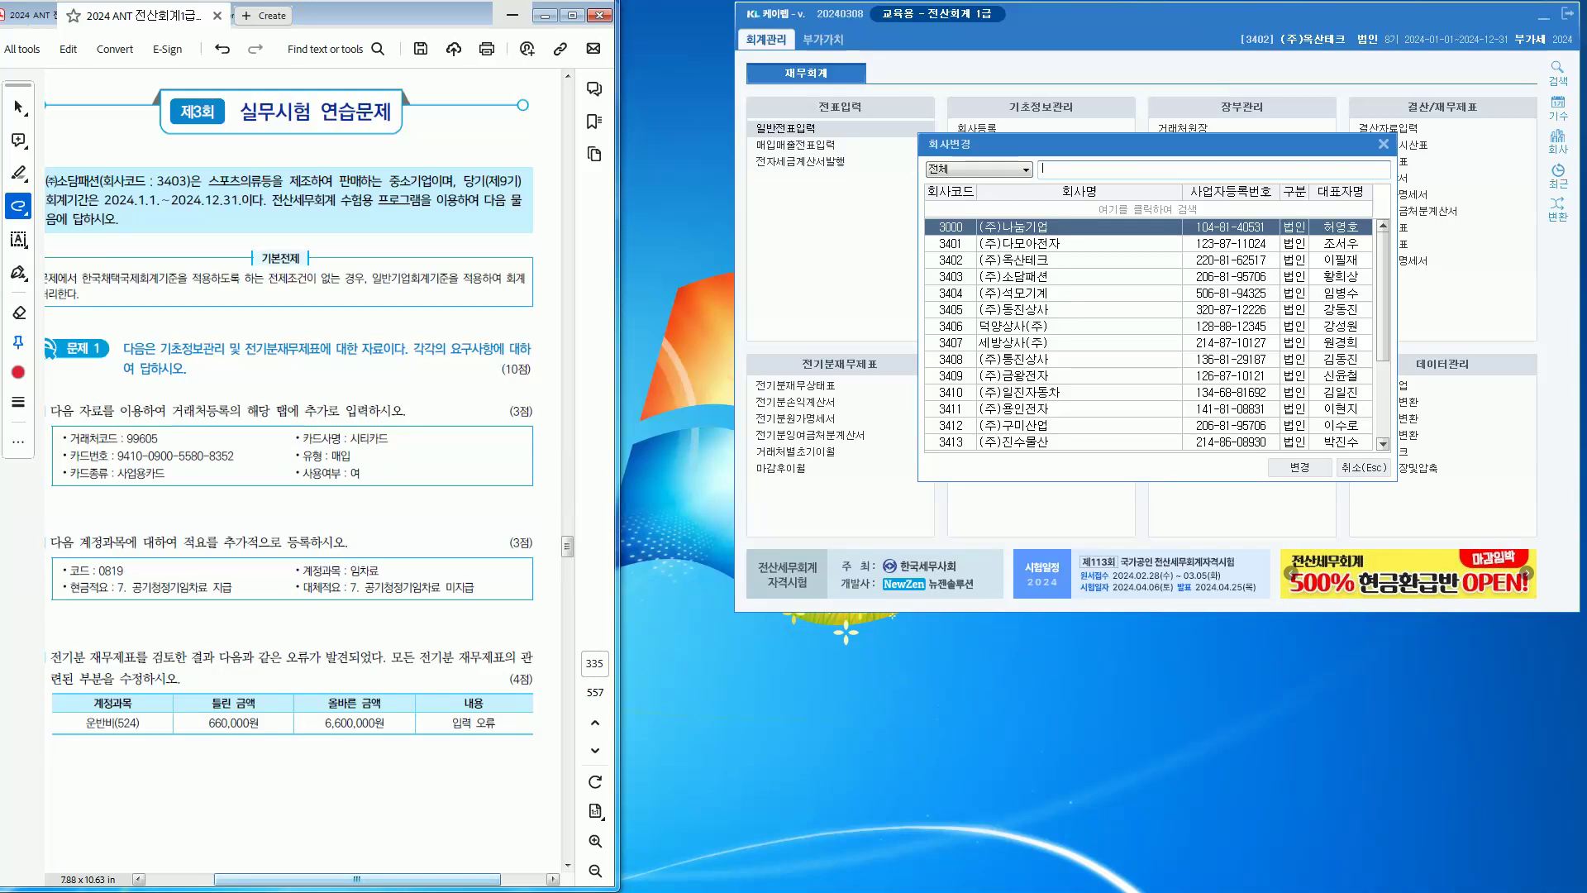
type("3403")
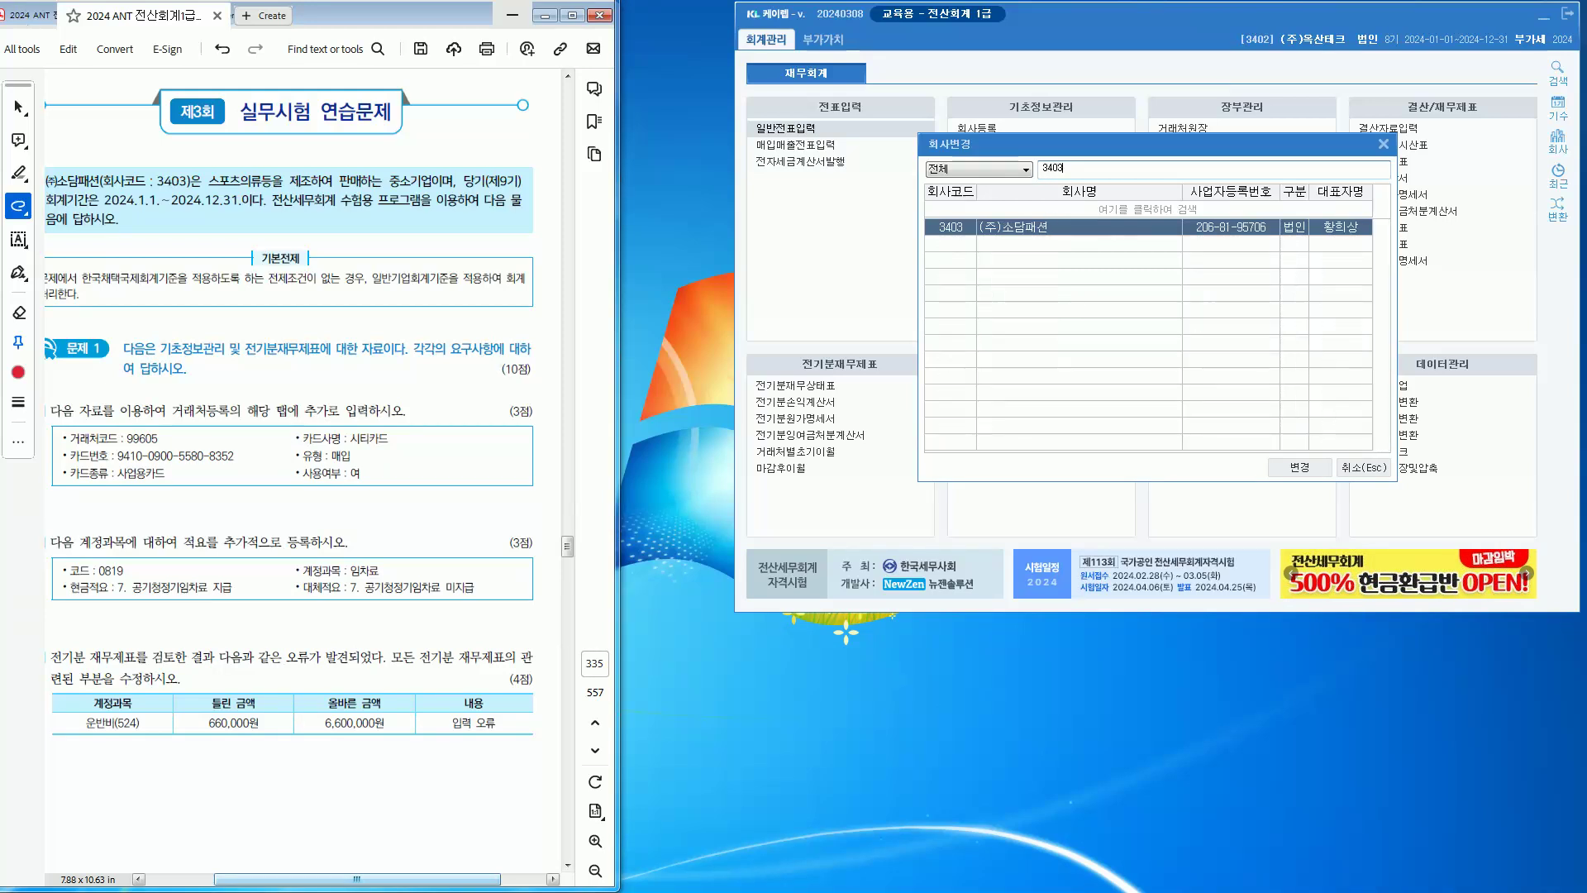
key("Return")
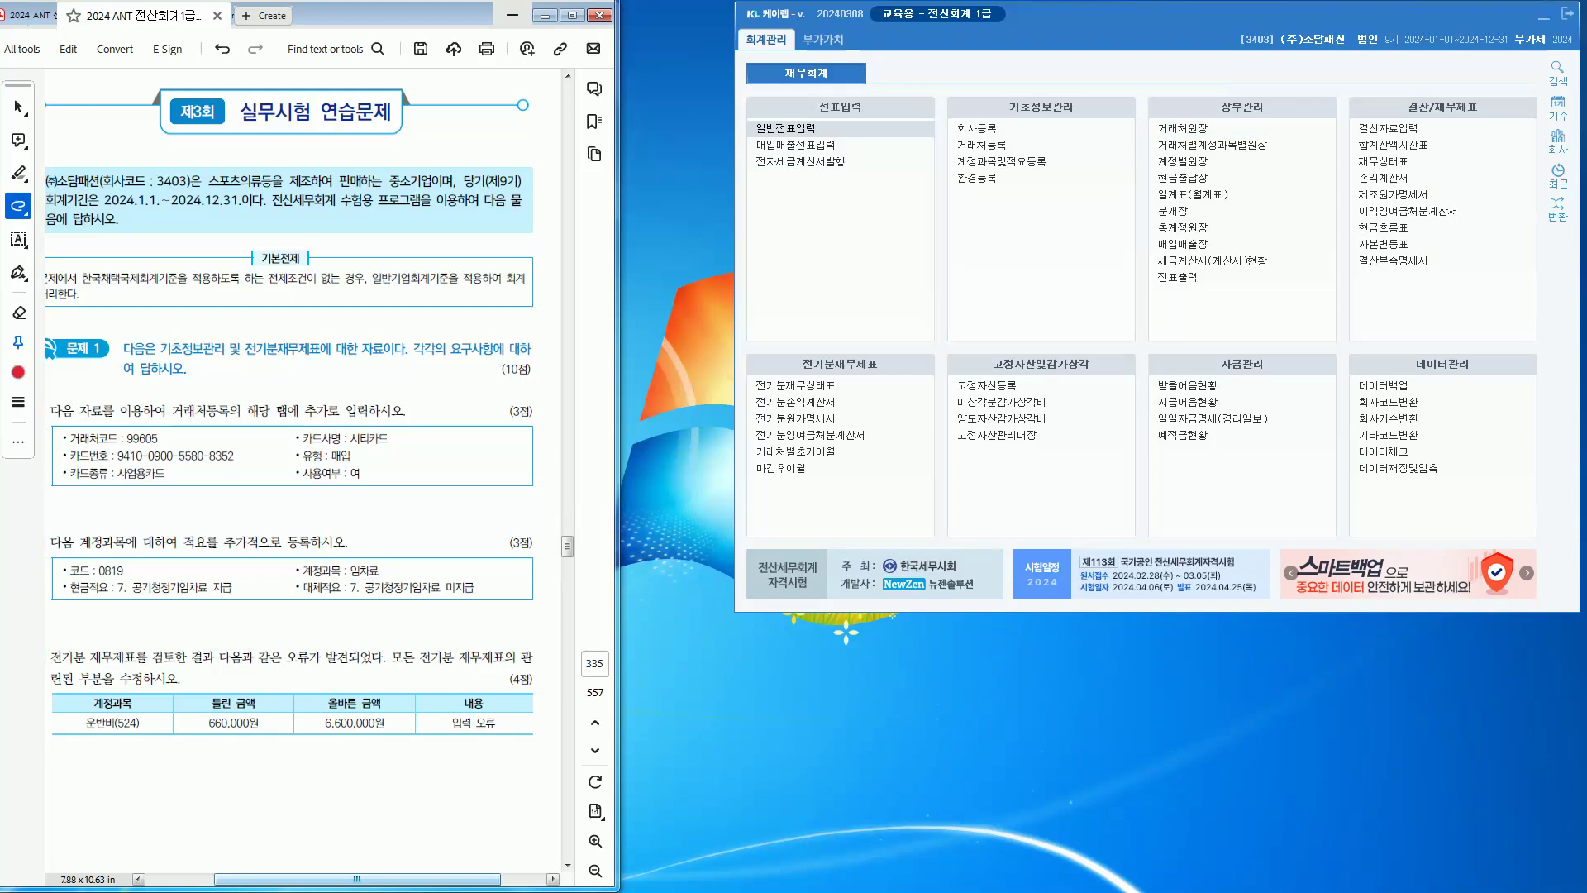
Step: Find 문제 3 of 제3회 in the PDF and open 매입매출전표입력 for (주)소담패션 beside it
scroll(472, 329, "down", 1)
scroll(472, 329, "down", 20)
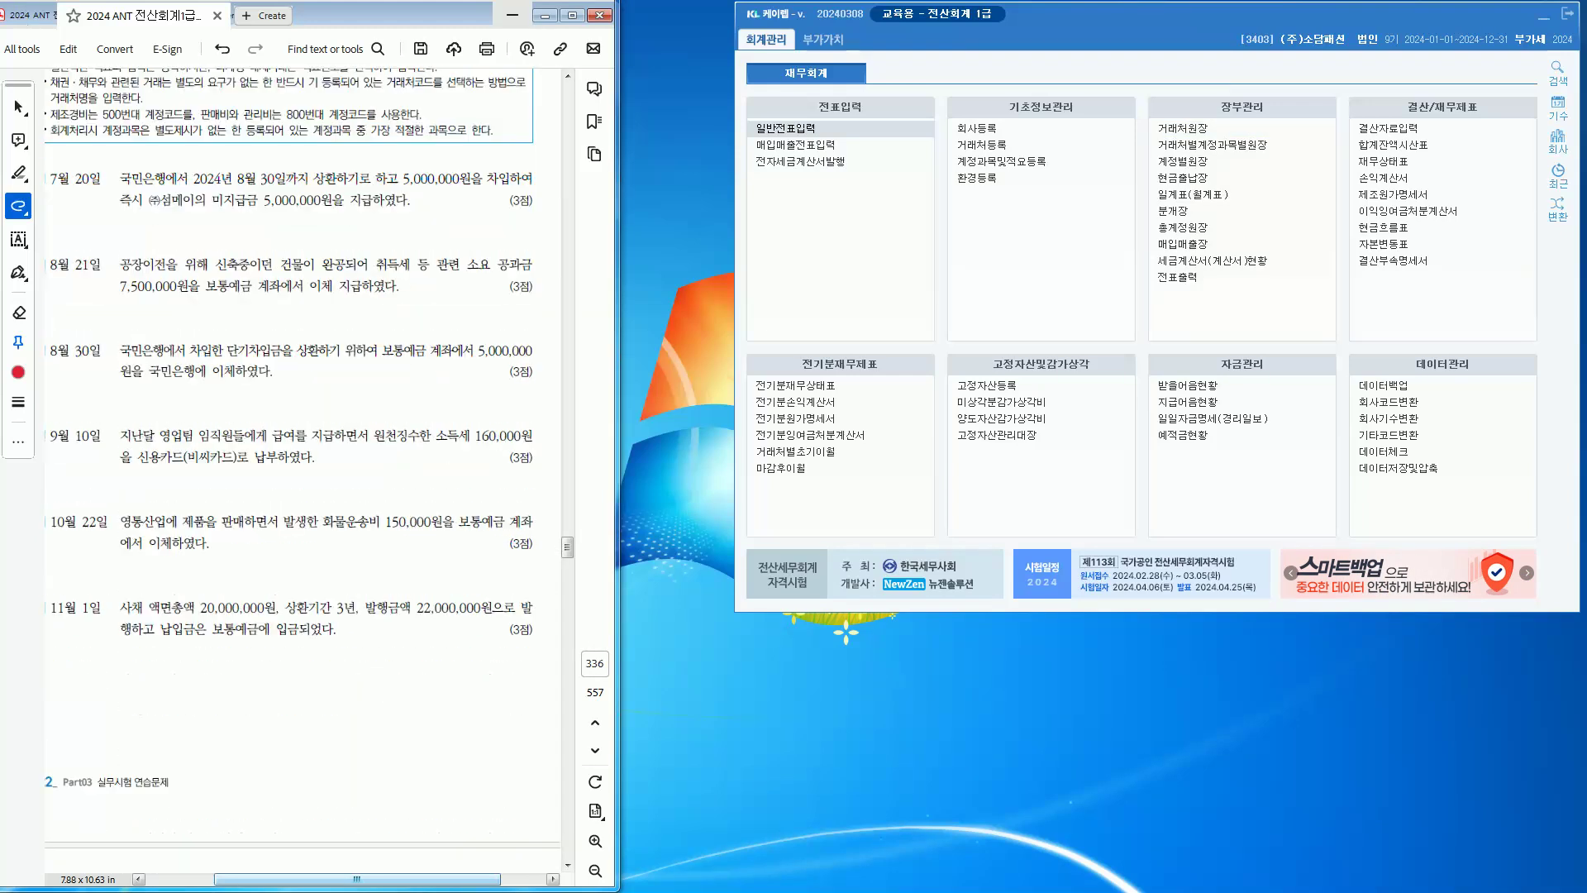
scroll(472, 329, "down", 14)
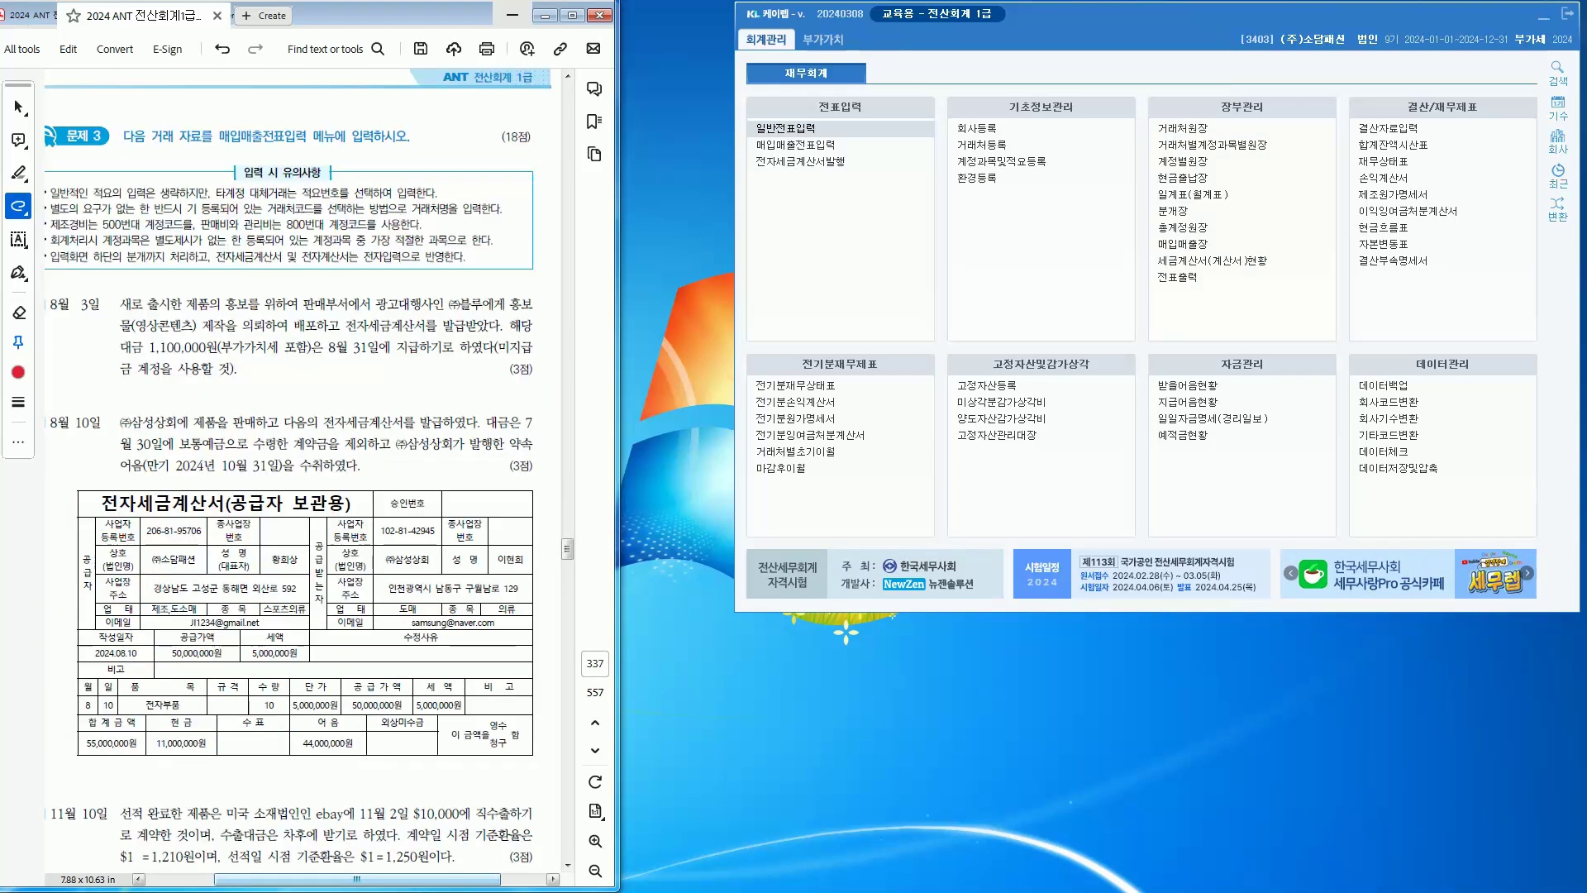
scroll(472, 329, "down", 1)
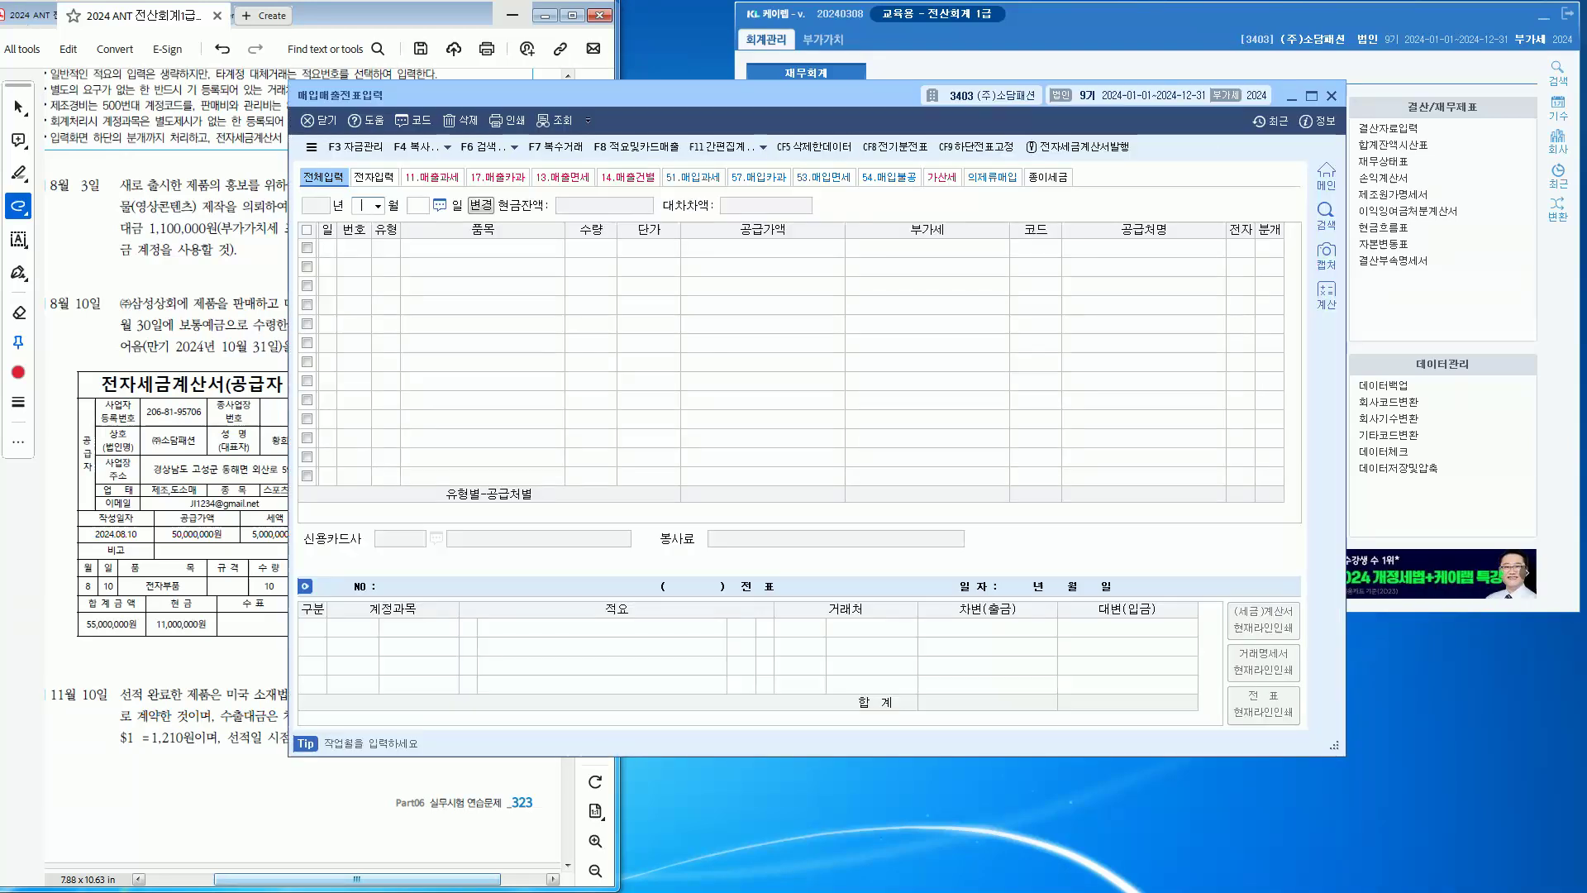
left_click(795, 145)
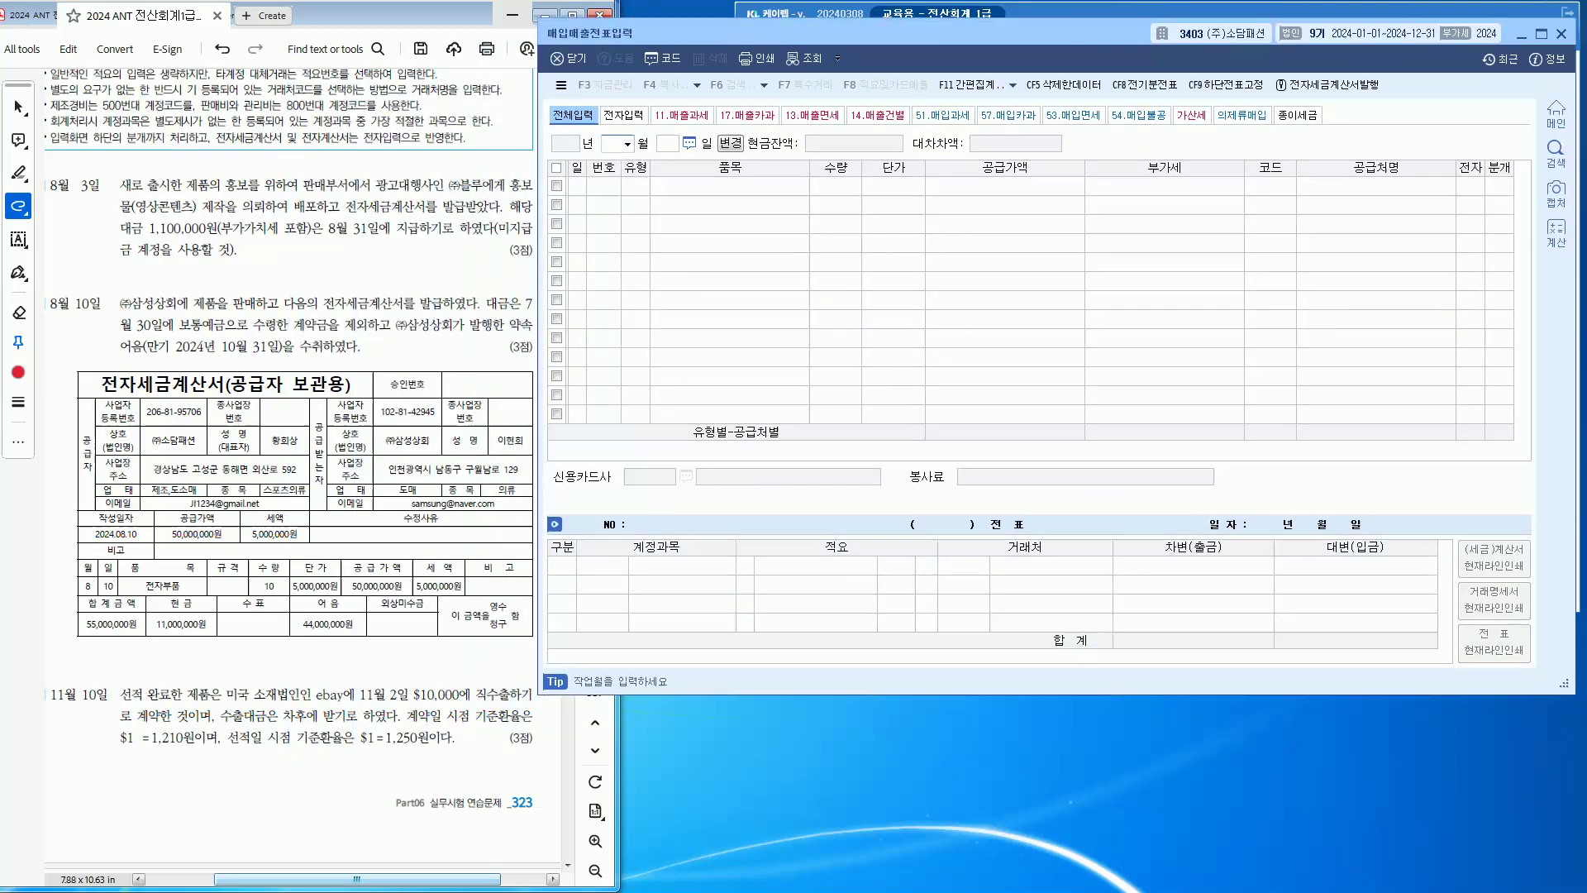
left_click_drag(867, 33, 923, 16)
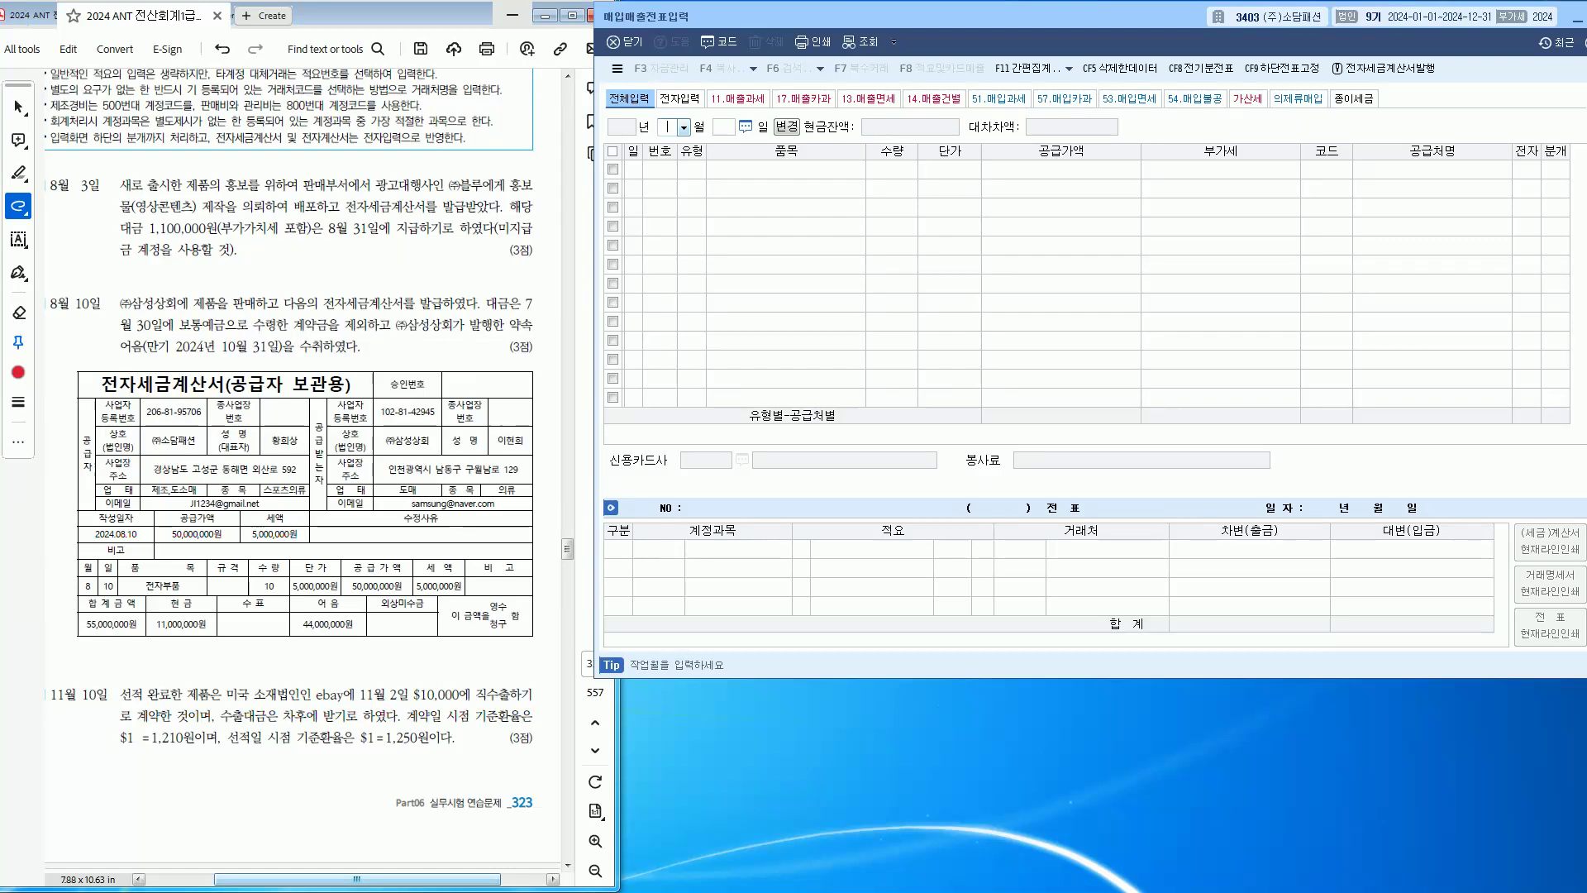
Step: Set the voucher date in 매입매출전표입력 to August 3
type("8")
key("Return")
type("3")
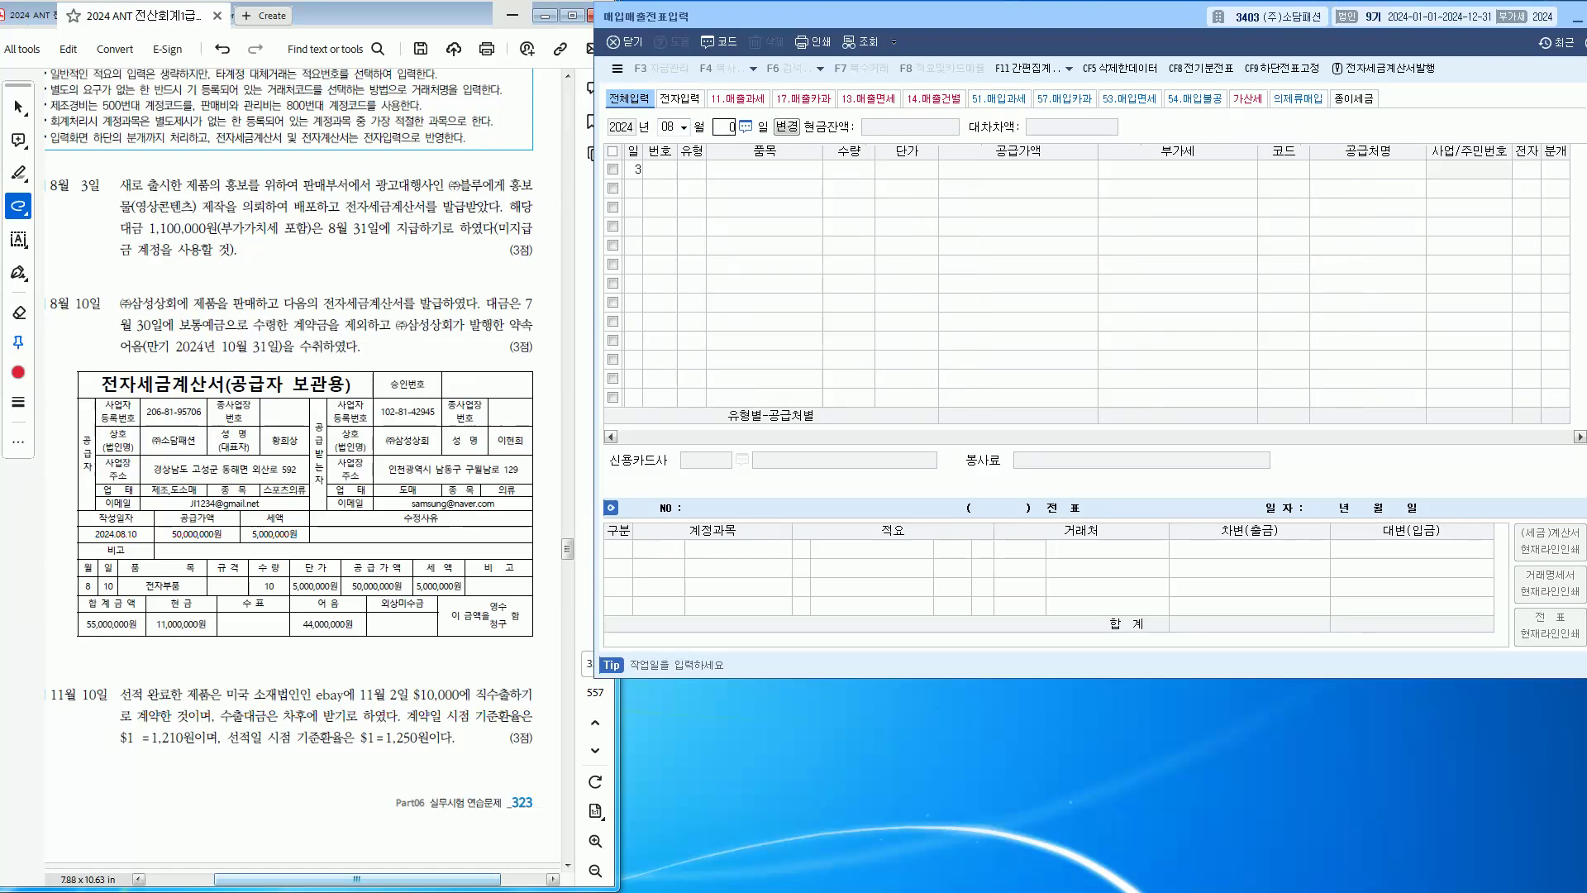
key("Return")
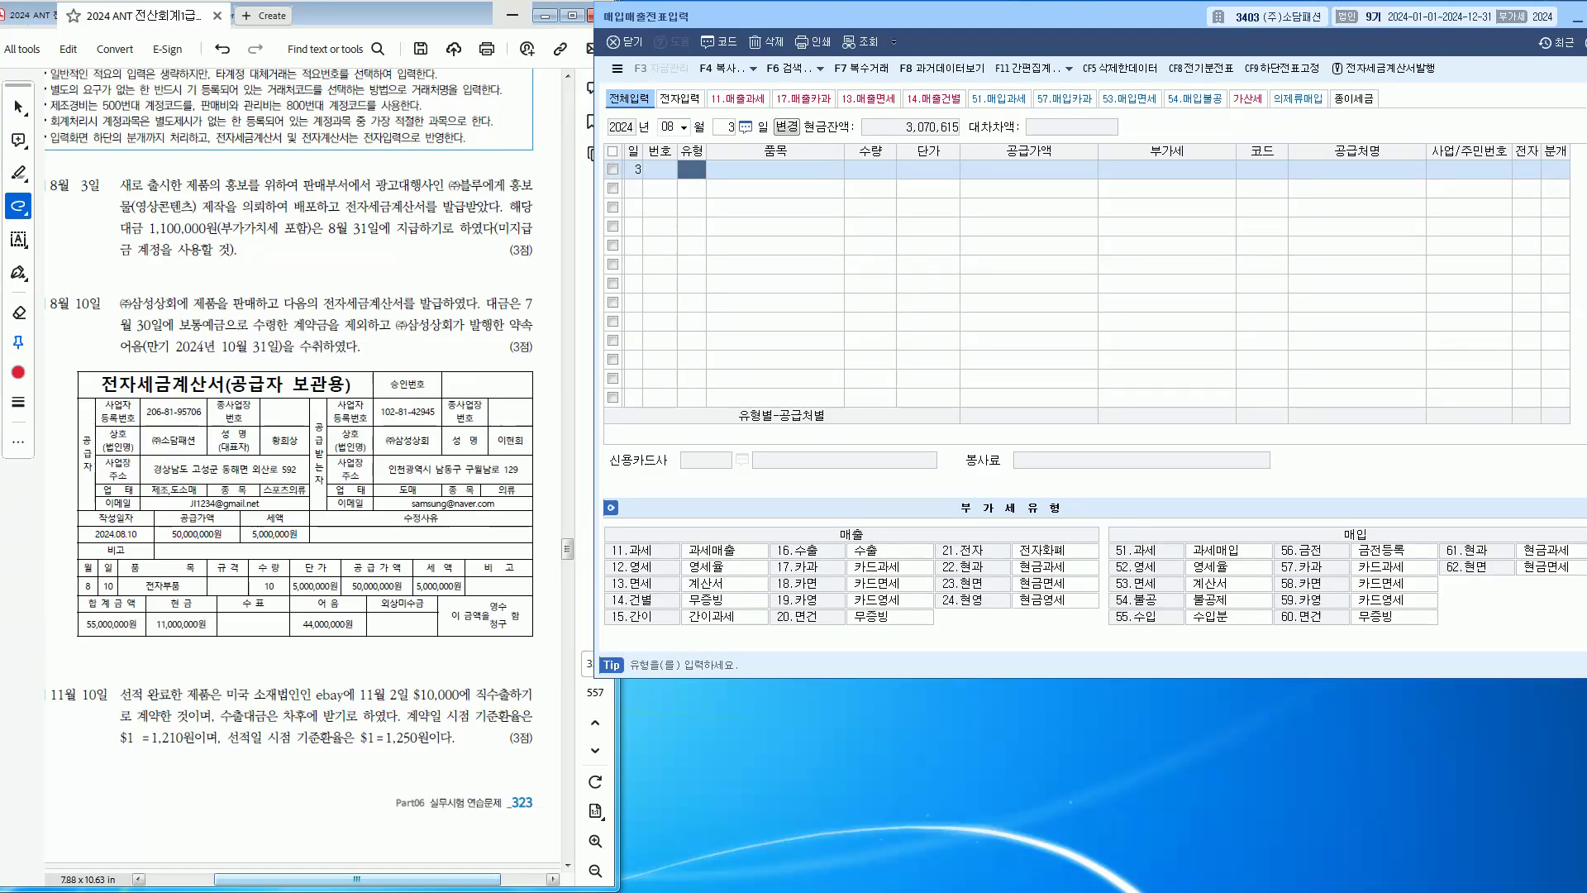
Step: Mark the 홍보 purpose and 전자세금계산서 wording of the August 3 question in the PDF and set the voucher type to 51 과세
left_click_drag(262, 192, 514, 192)
left_click_drag(124, 216, 339, 214)
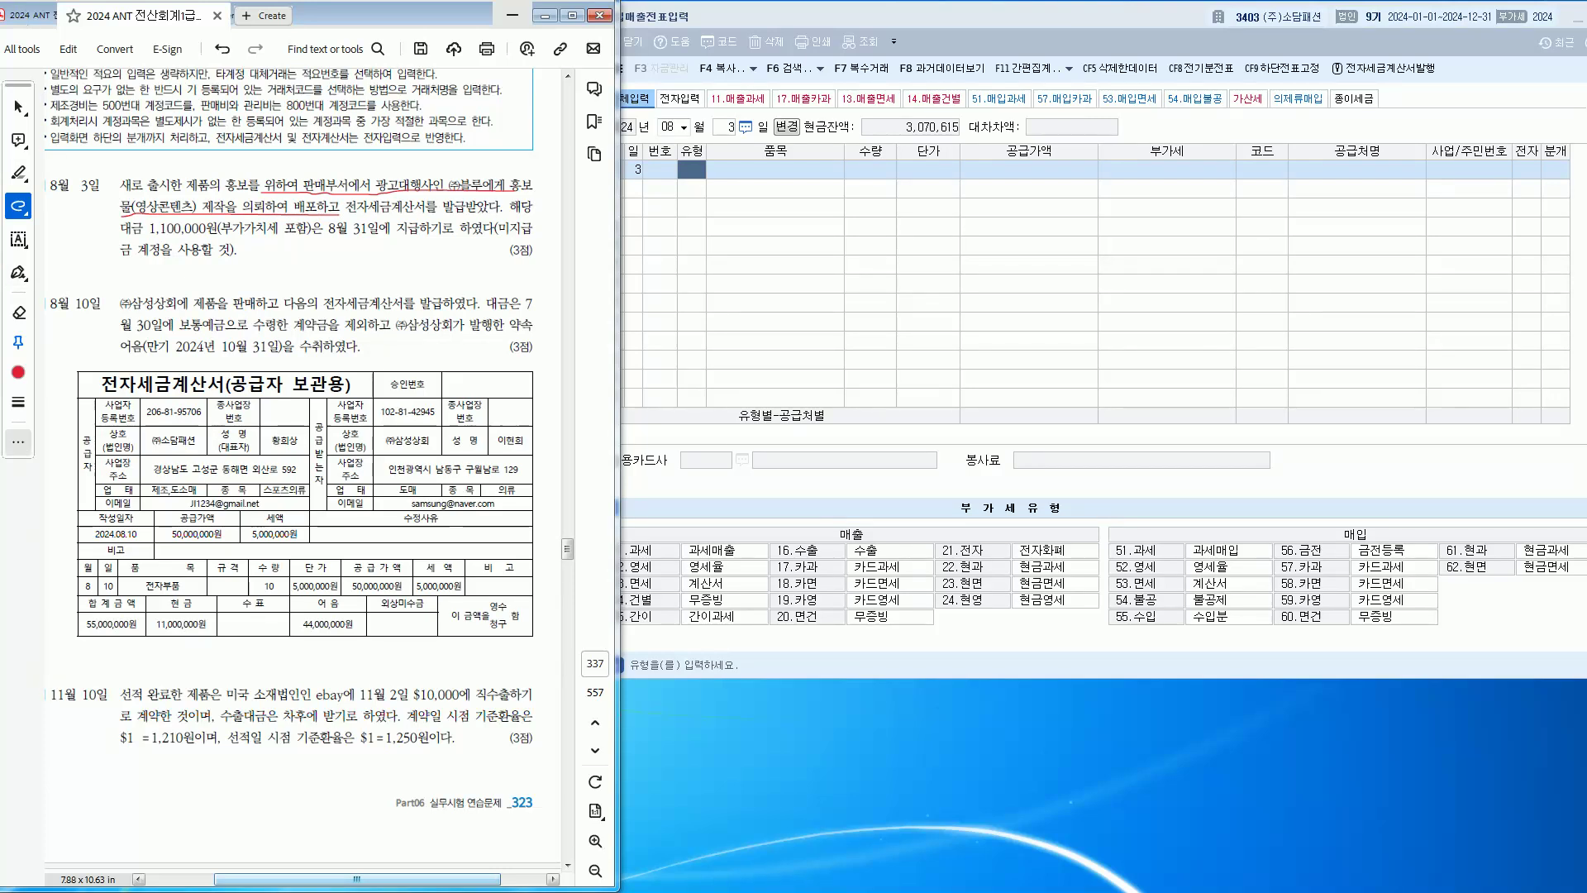
left_click_drag(348, 216, 473, 216)
mouse_move(244, 194)
left_mouse_down()
mouse_move(185, 188)
mouse_move(276, 170)
left_mouse_up()
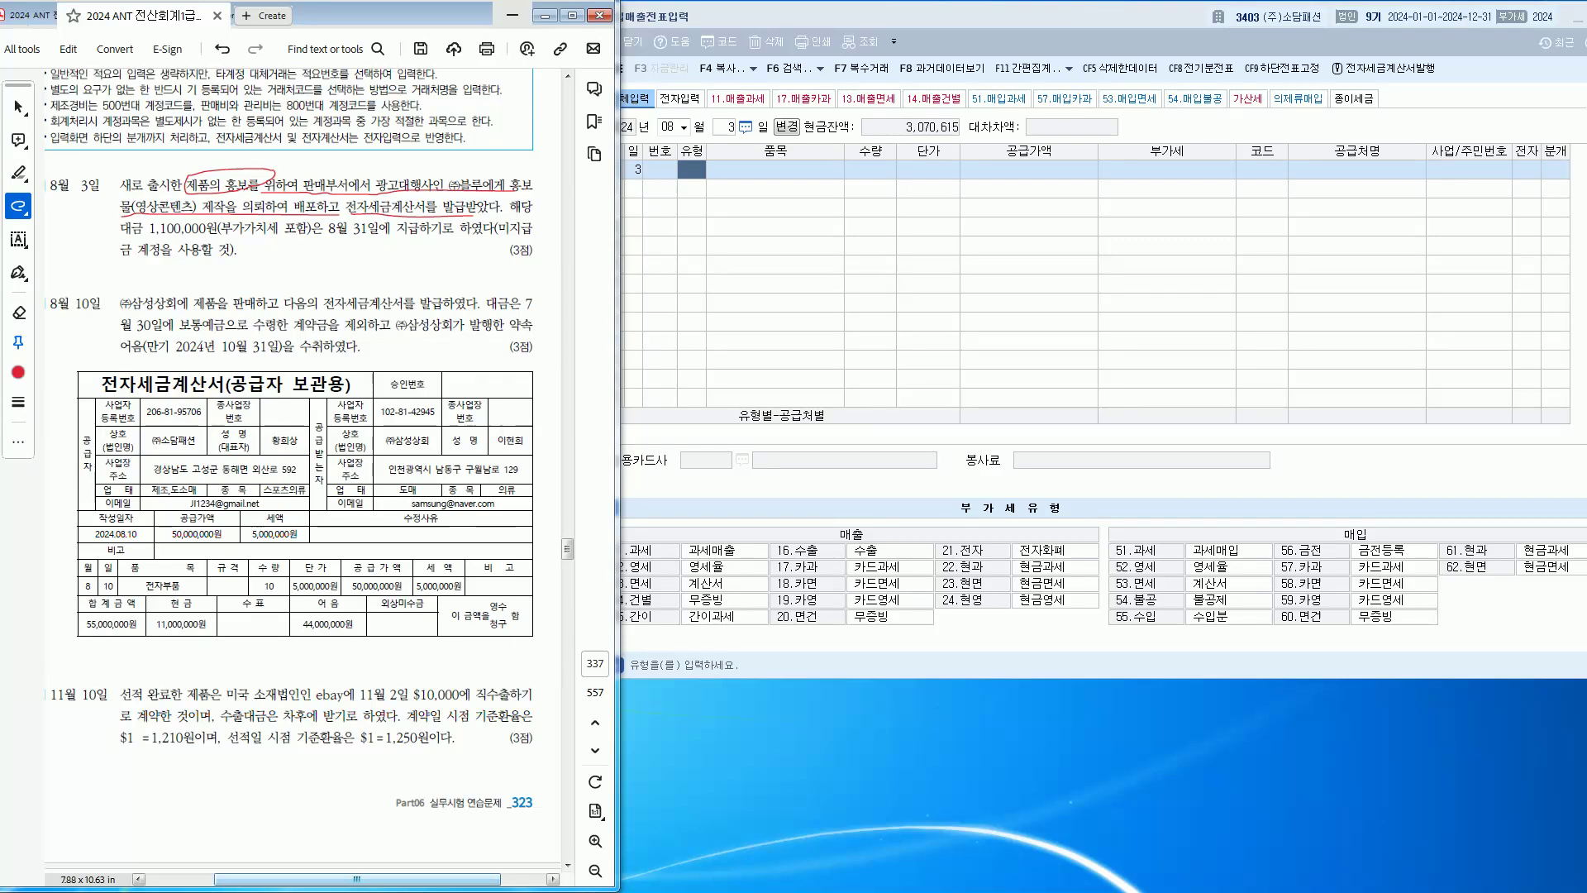
left_click(691, 169)
type("51")
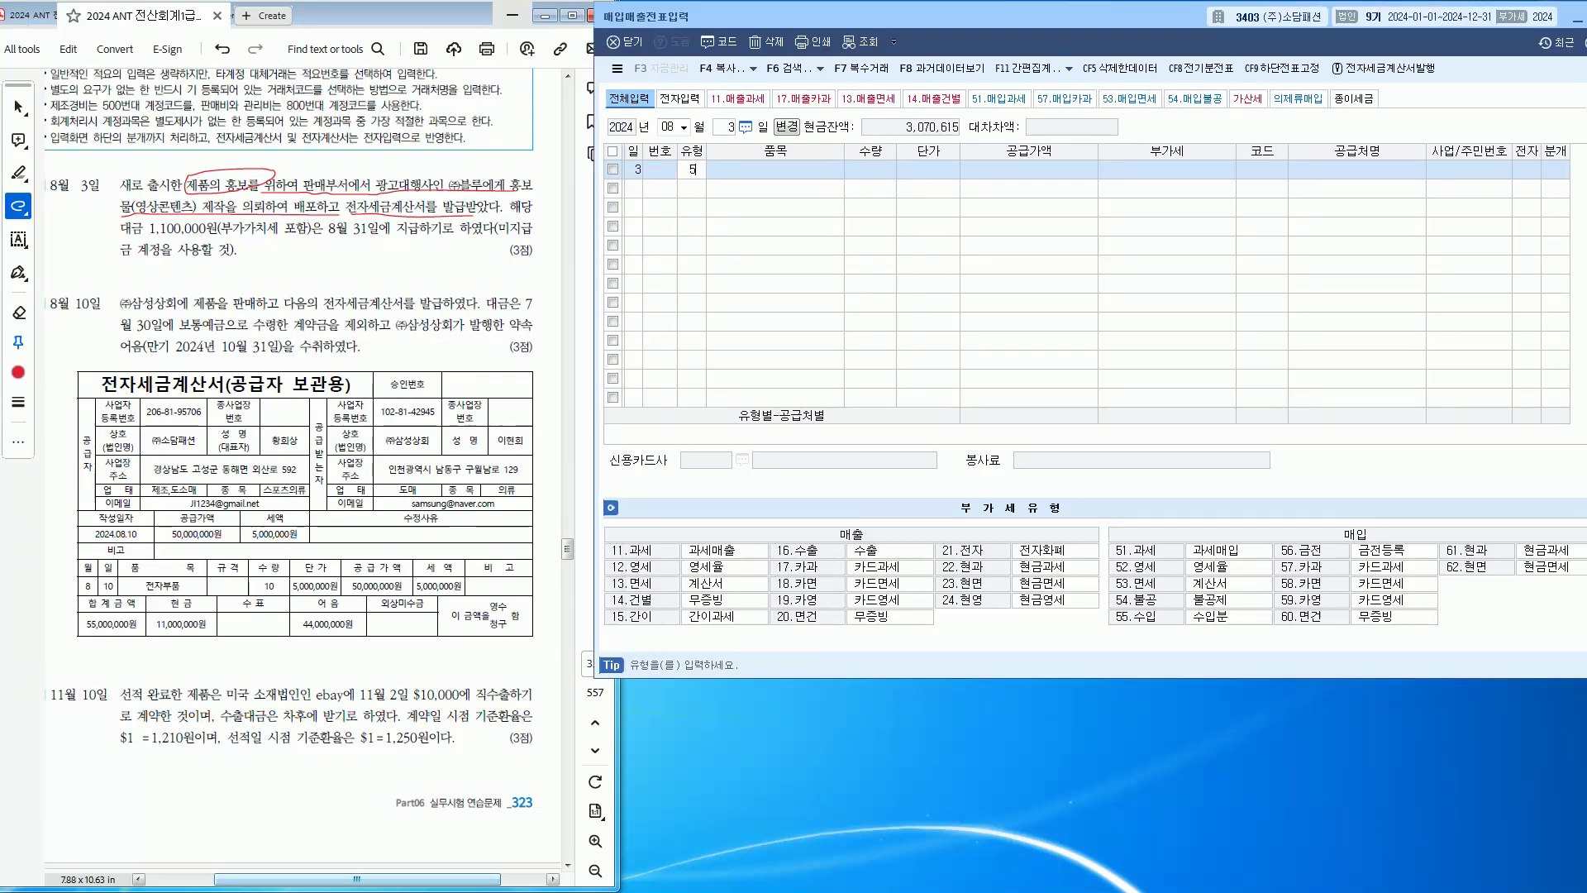
key("Return")
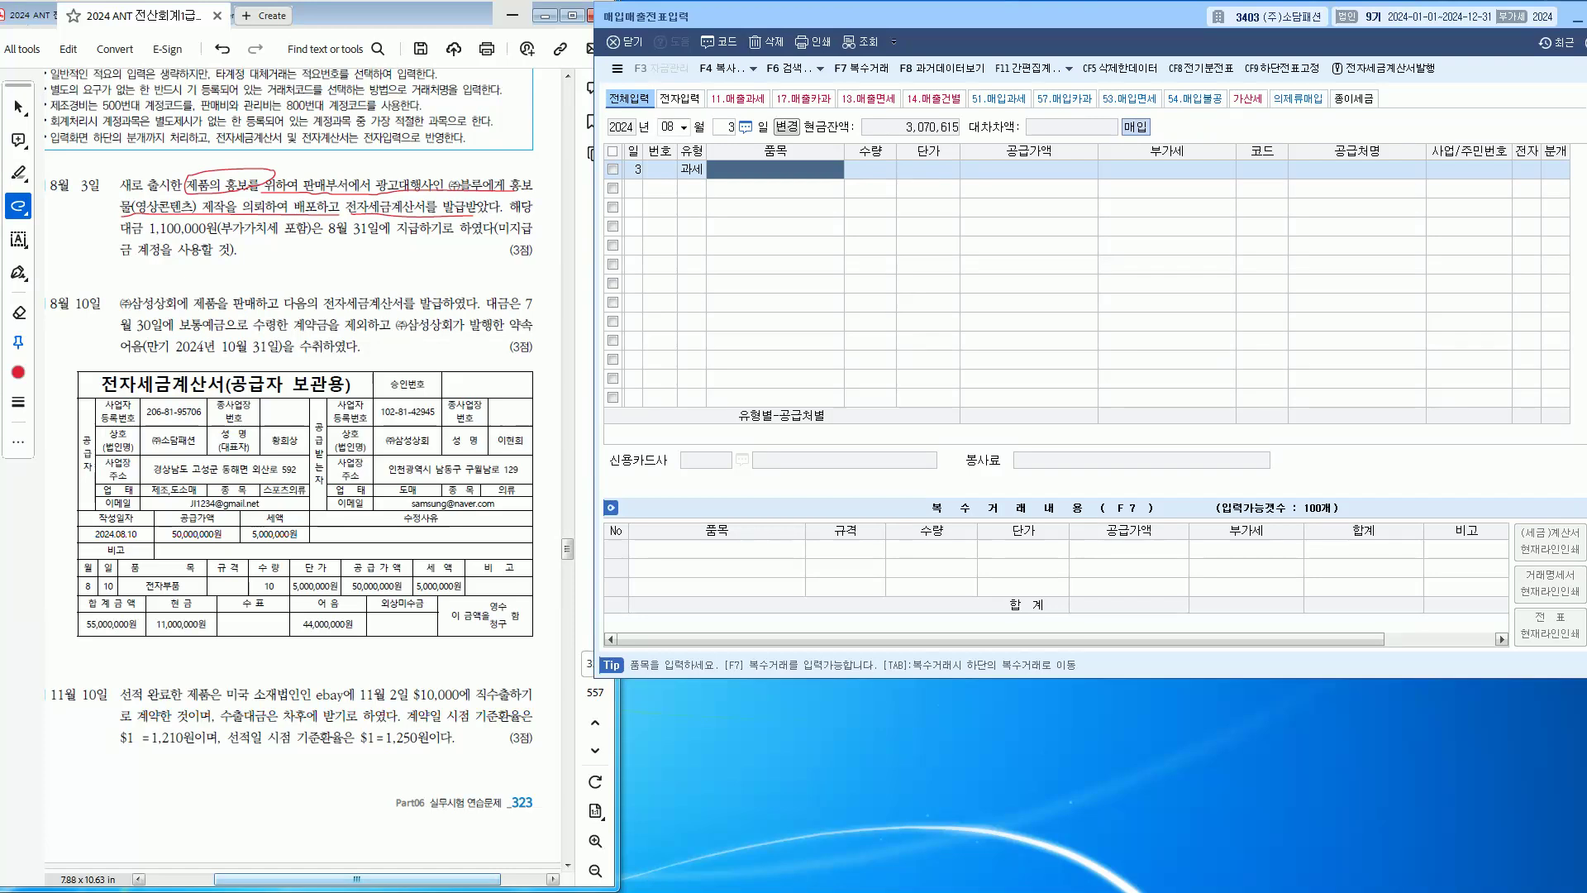
Step: Underline the 1,100,000원 payment terms in the August 3 question and enter 홍보 as the voucher's item
left_click_drag(142, 234, 531, 234)
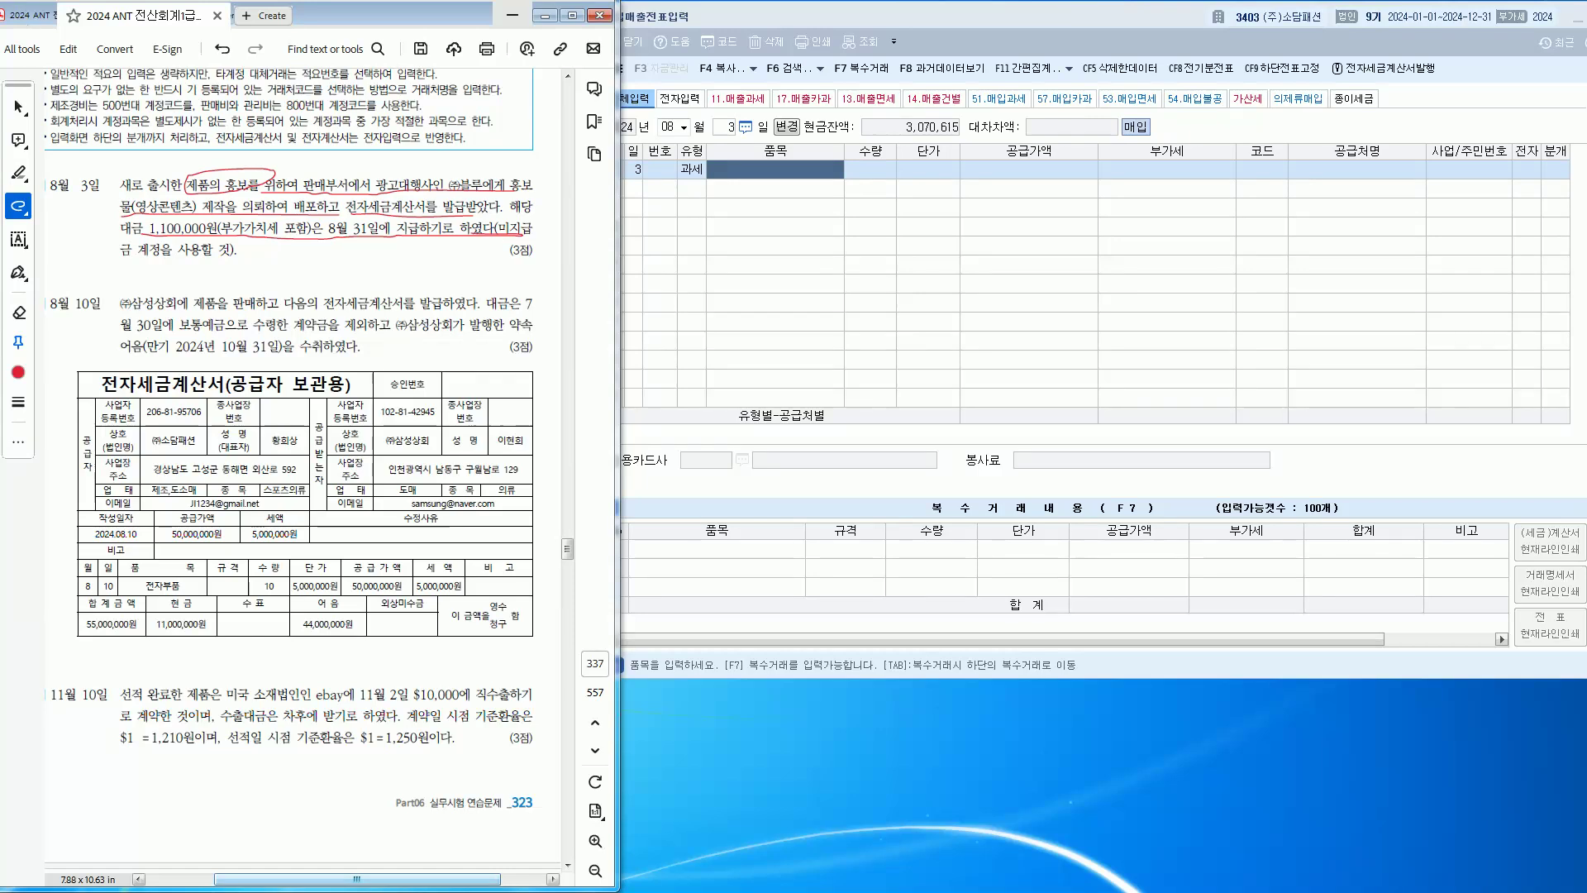
key("alt+Tab")
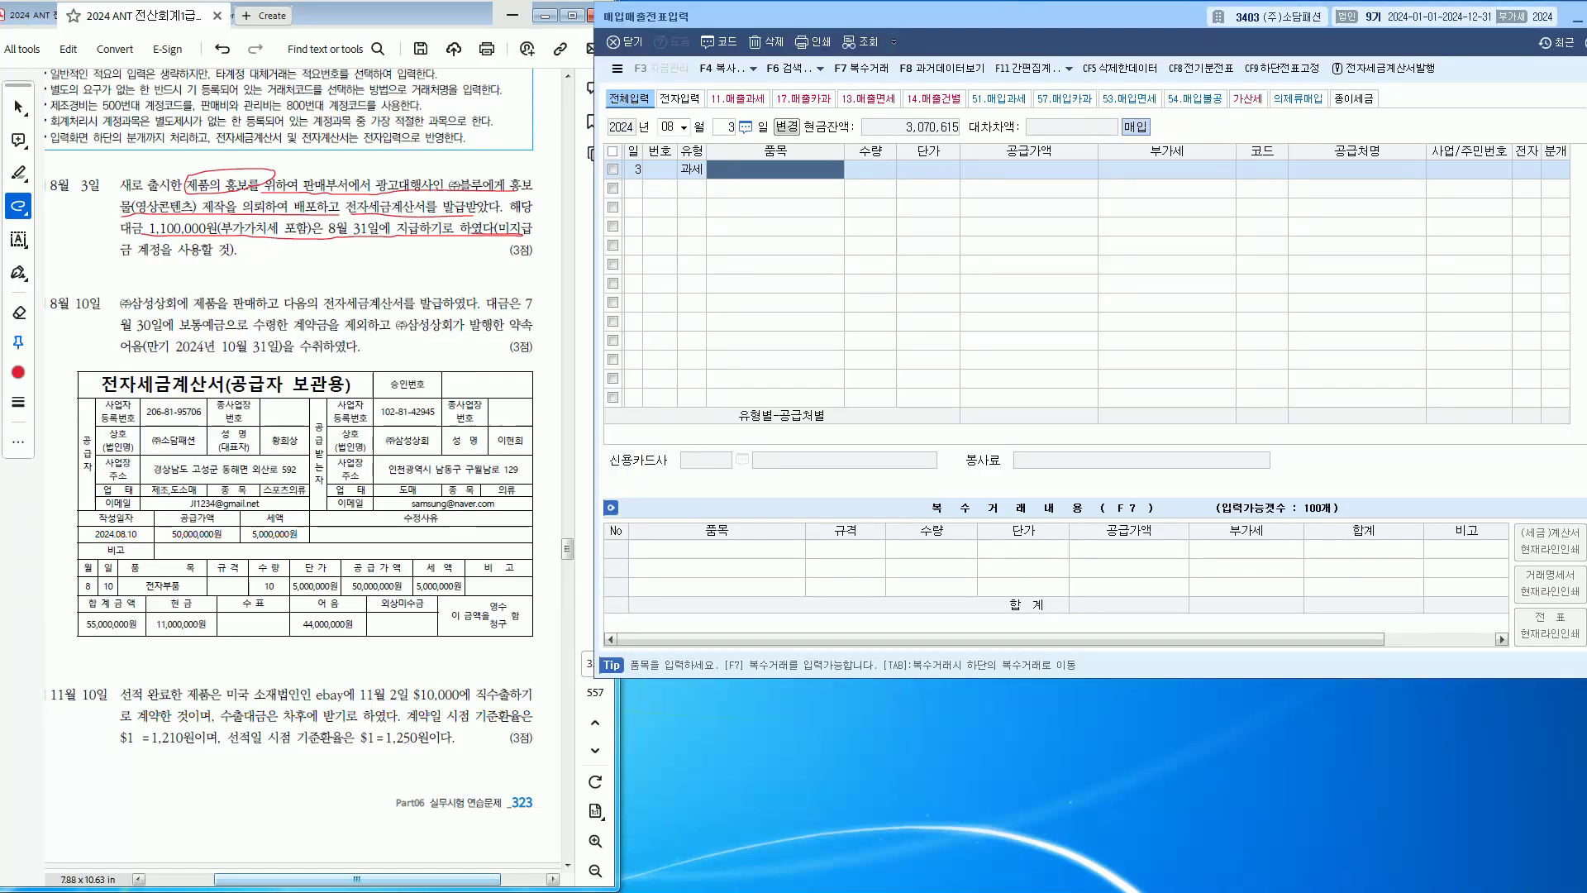
type("홍보")
key("Return")
key("Return")
key("Return")
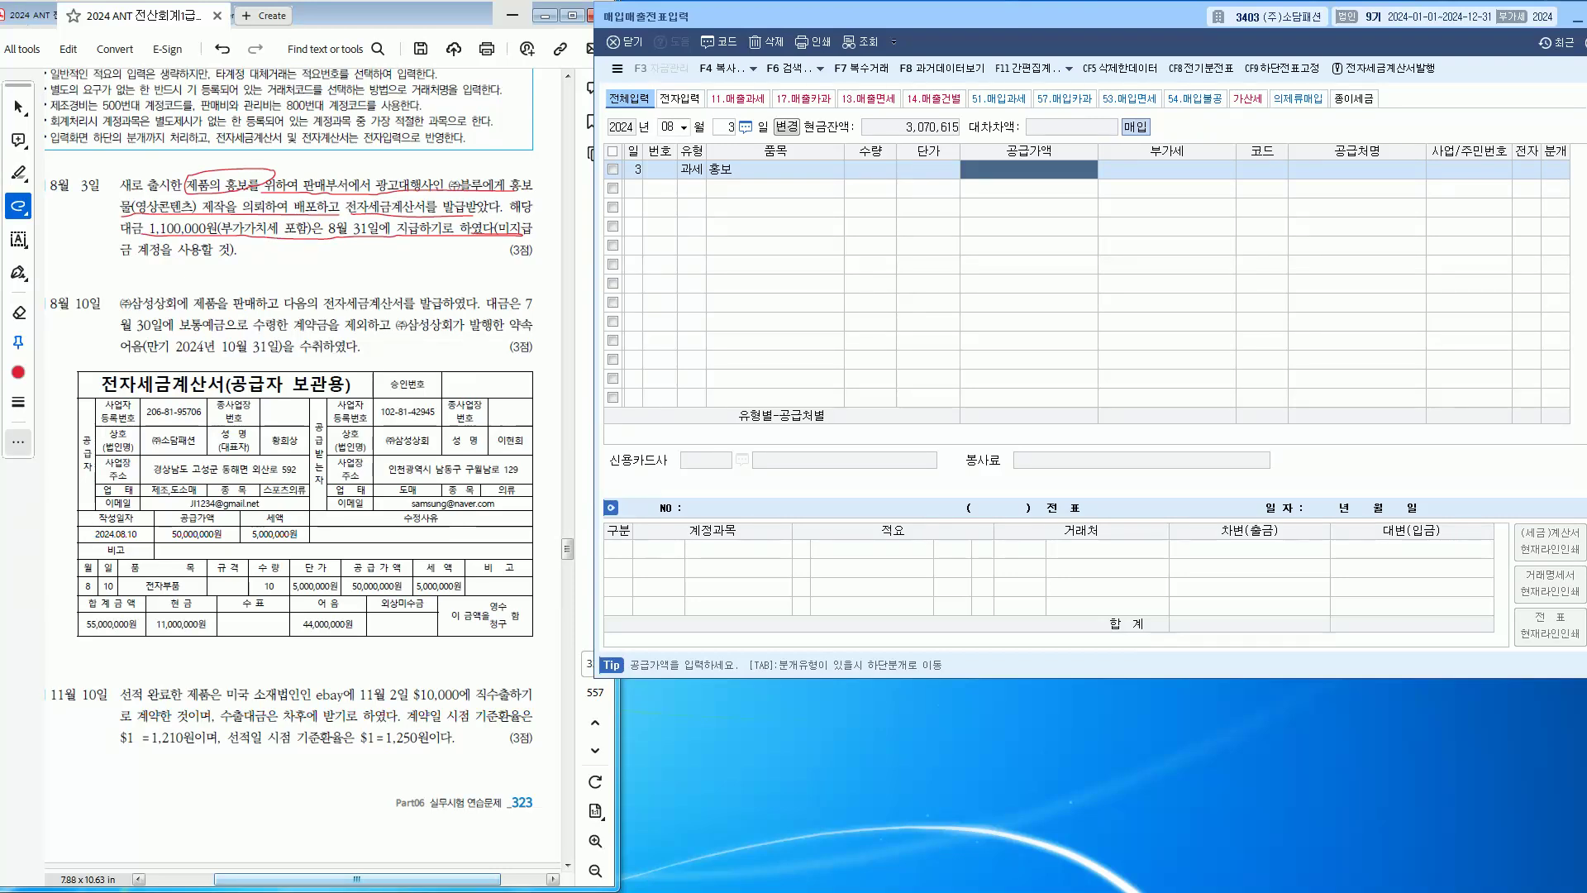
Step: Enter a supply value of 1,000,000 with its VAT for the August 3 purchase
left_click(19, 443)
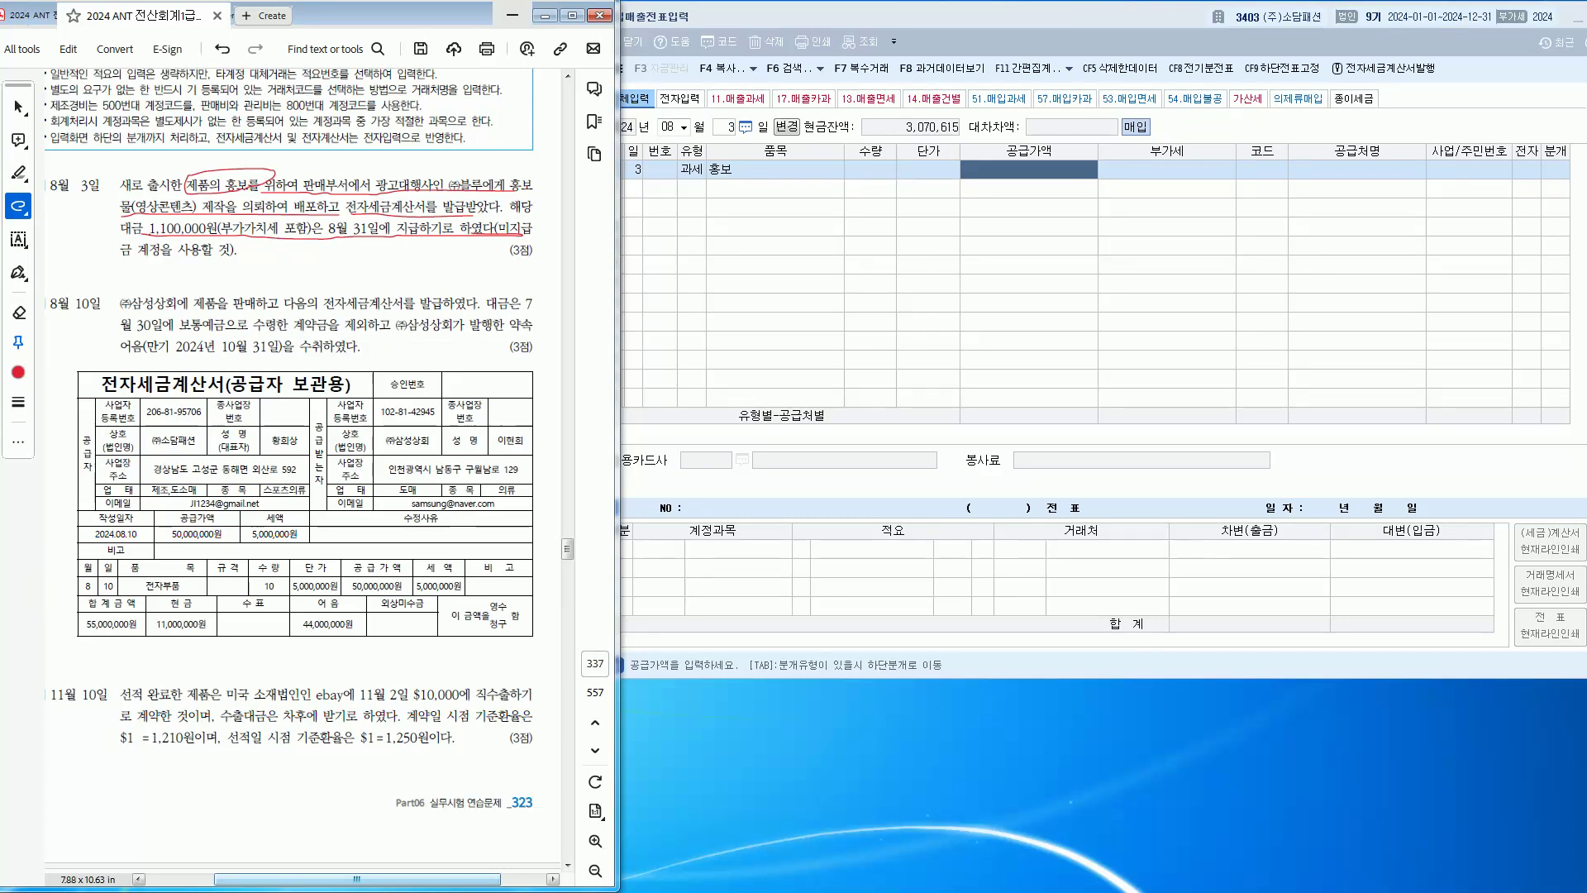
key("alt+Tab")
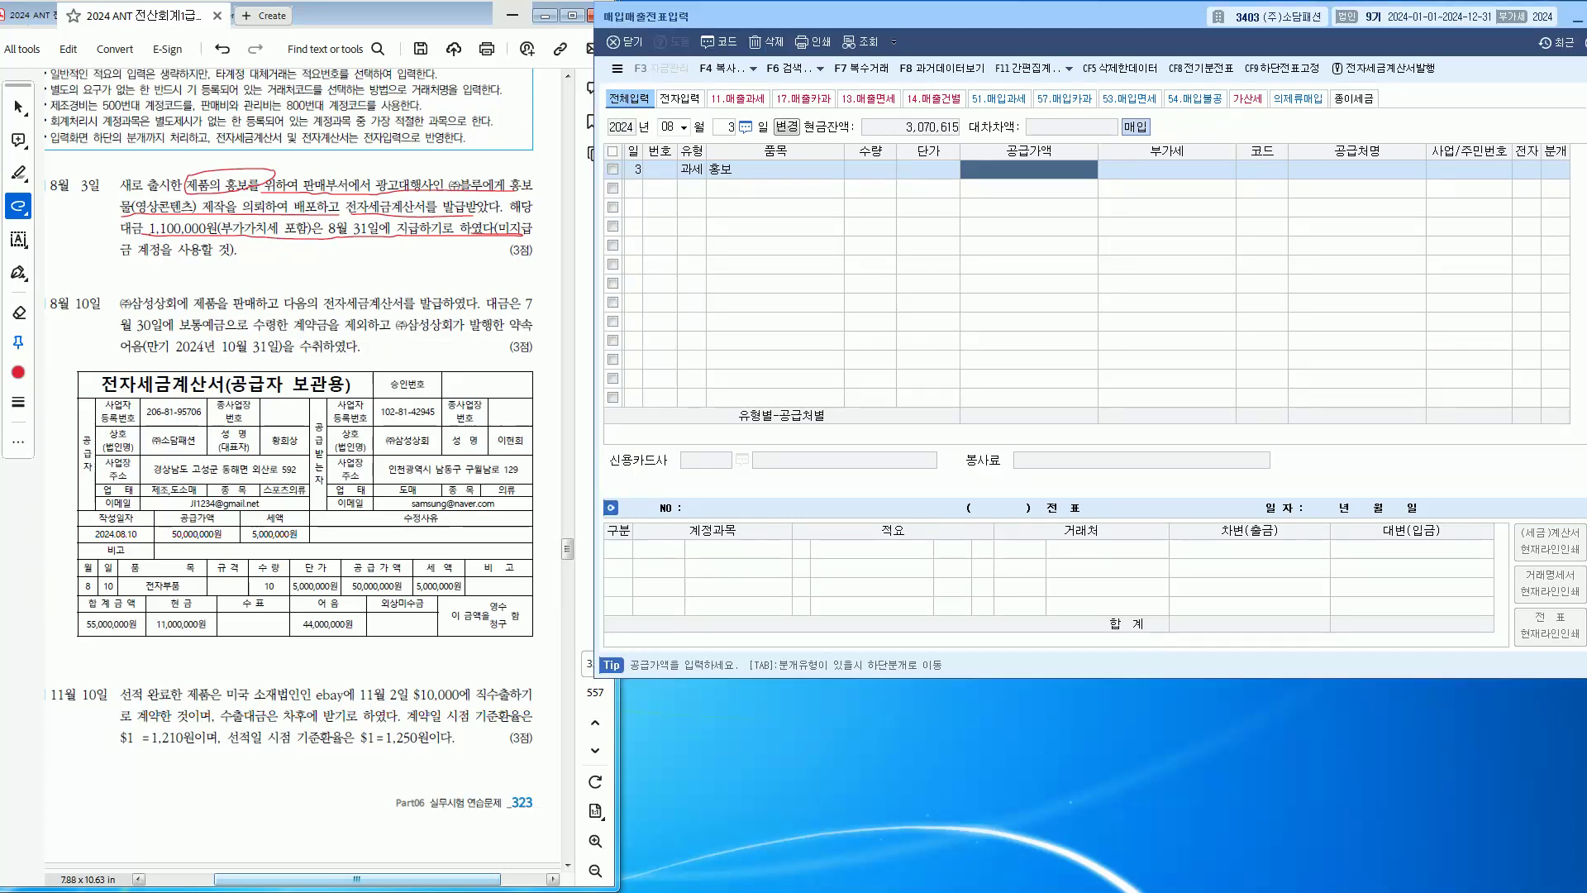
type("1000000")
key("Return")
key("Return")
key("Return")
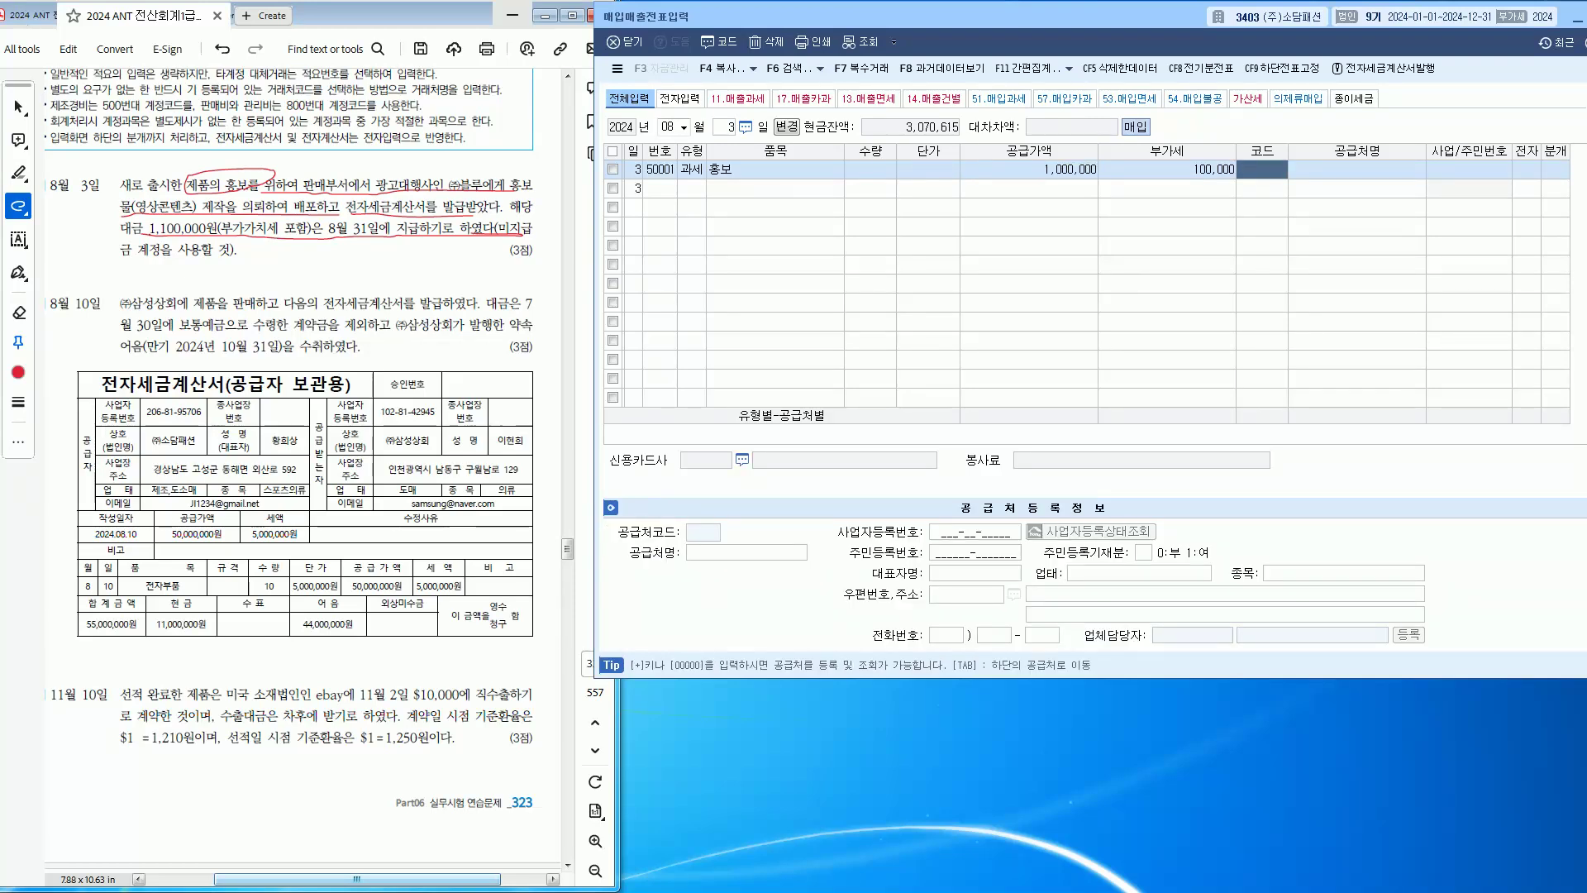
Step: Set (주)블루 as the supplier of the August 3 purchase and mark the tax invoice as electronic (여)
type("블루")
key("Return")
key("Return")
key("Return")
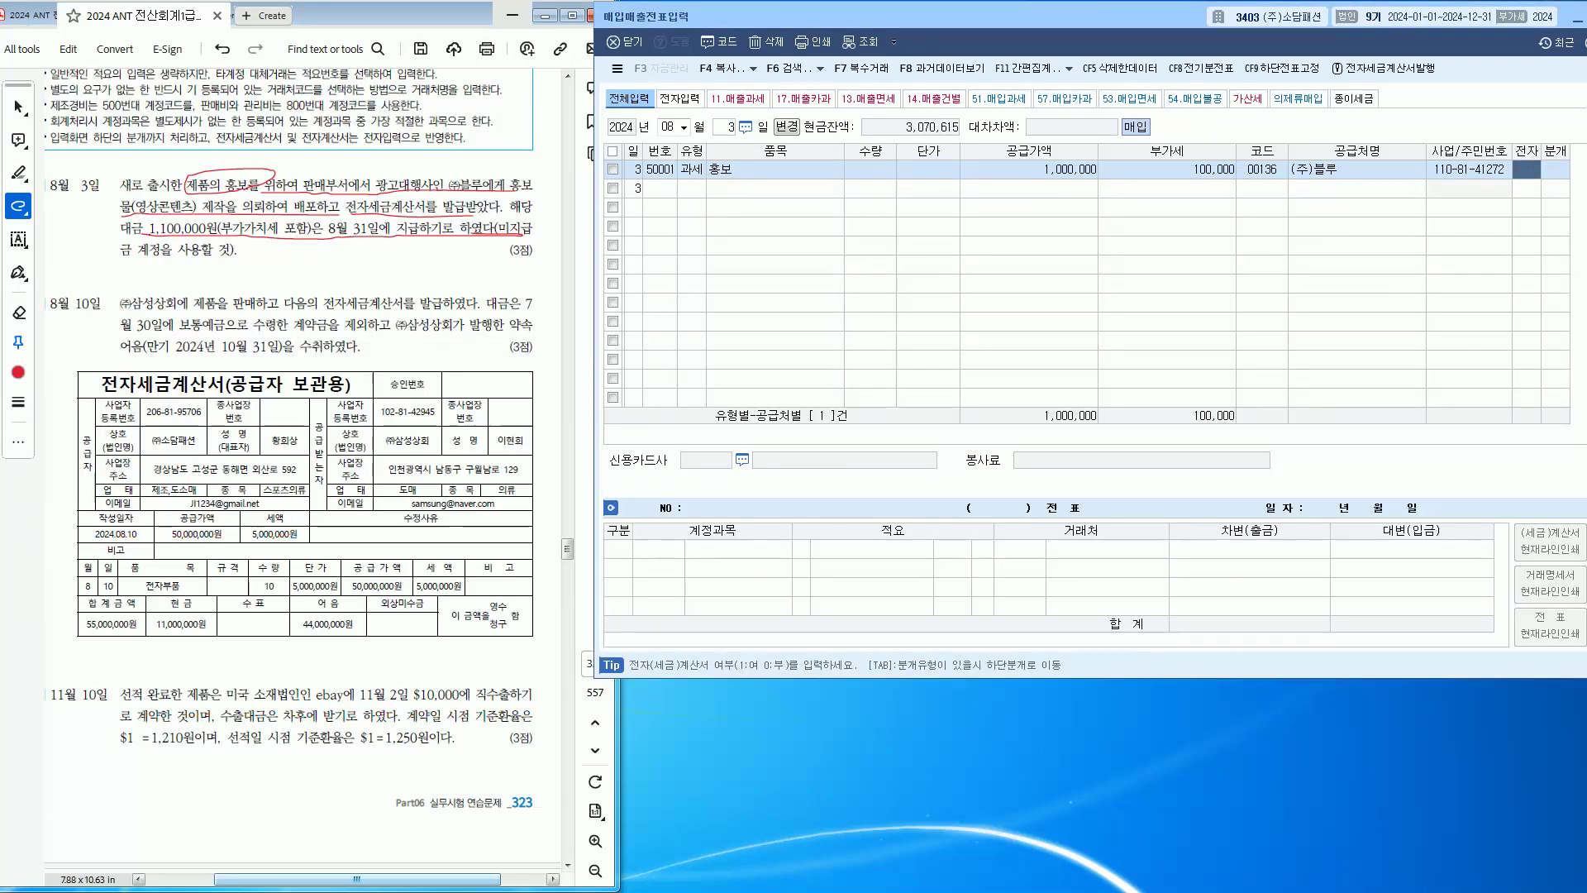
key("Return")
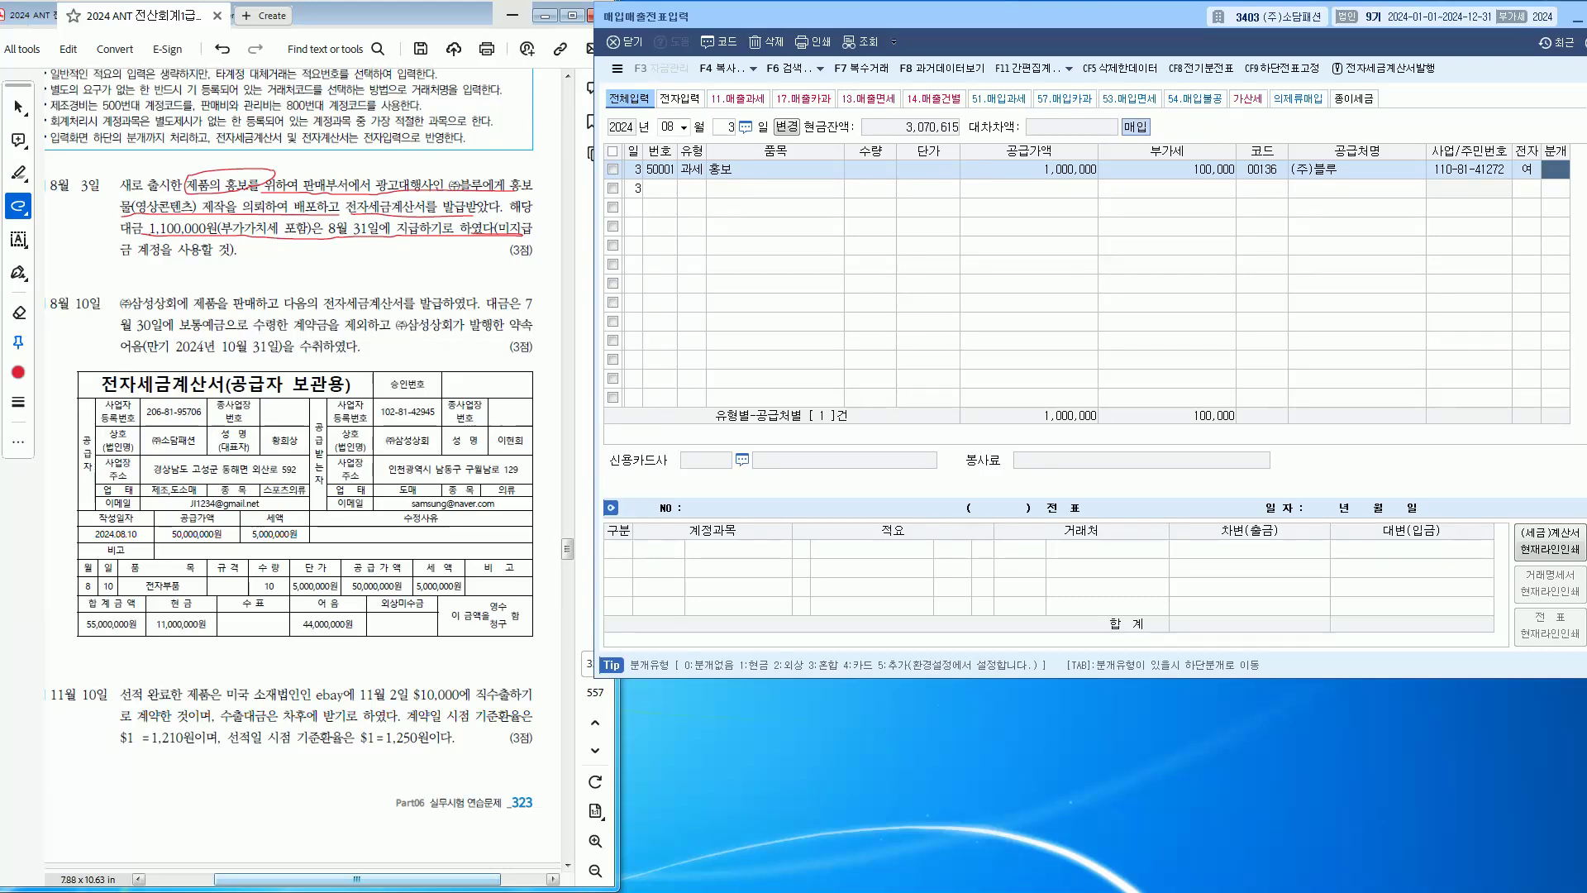
Step: Set the August 3 entry's journal type to 3 혼합 and change the 원재료 debit account to 0833 광고선전비
type("3")
key("Return")
key("Return")
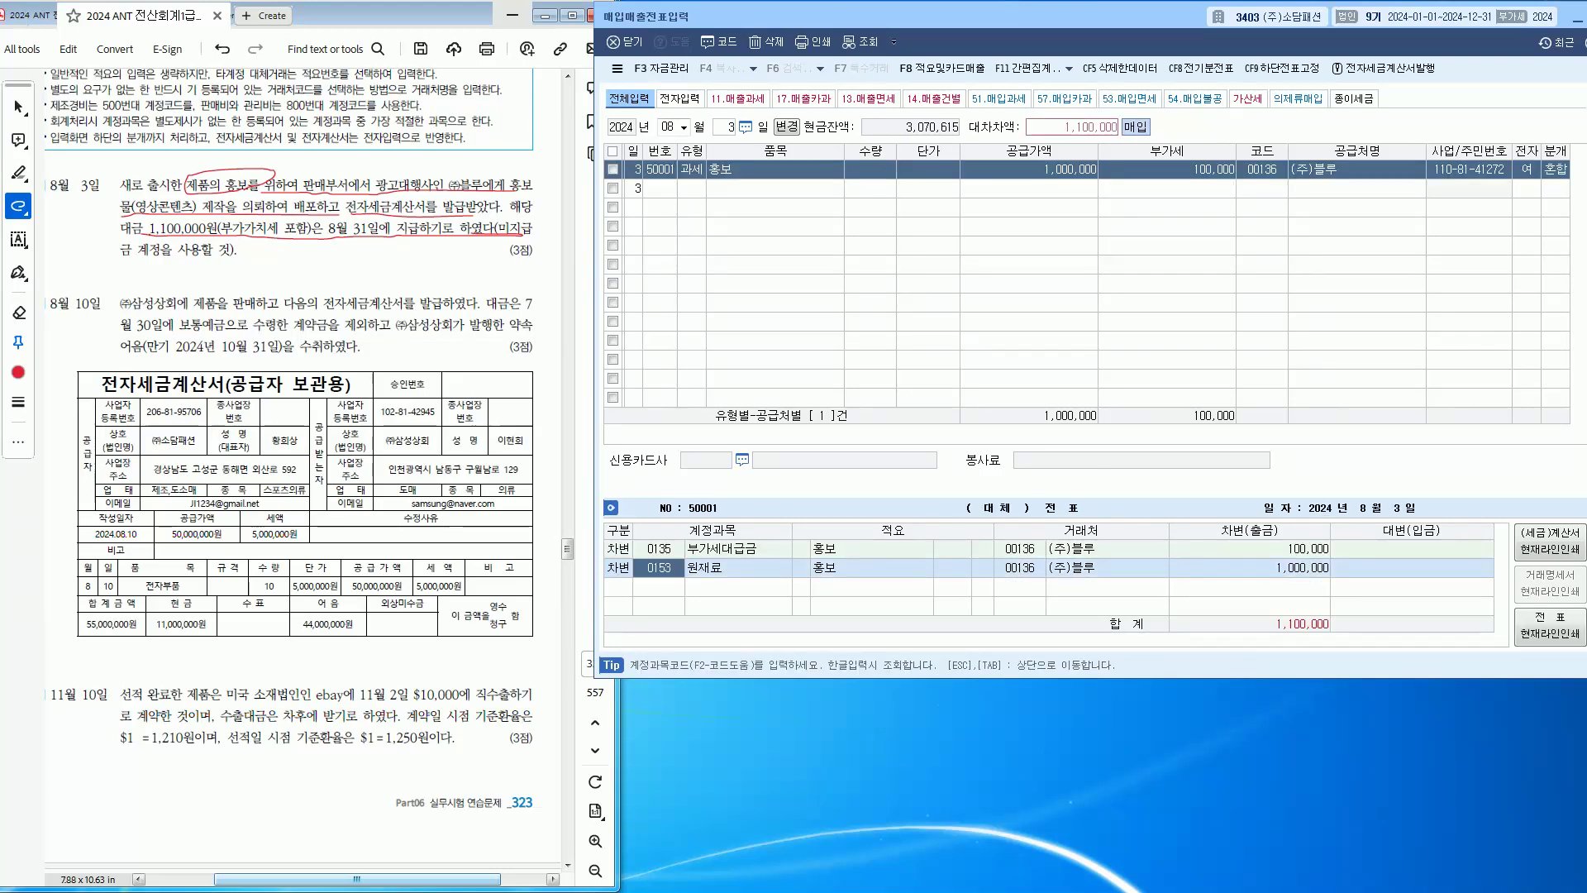
type("광고")
key("Return")
key("Down")
key("Return")
key("Return")
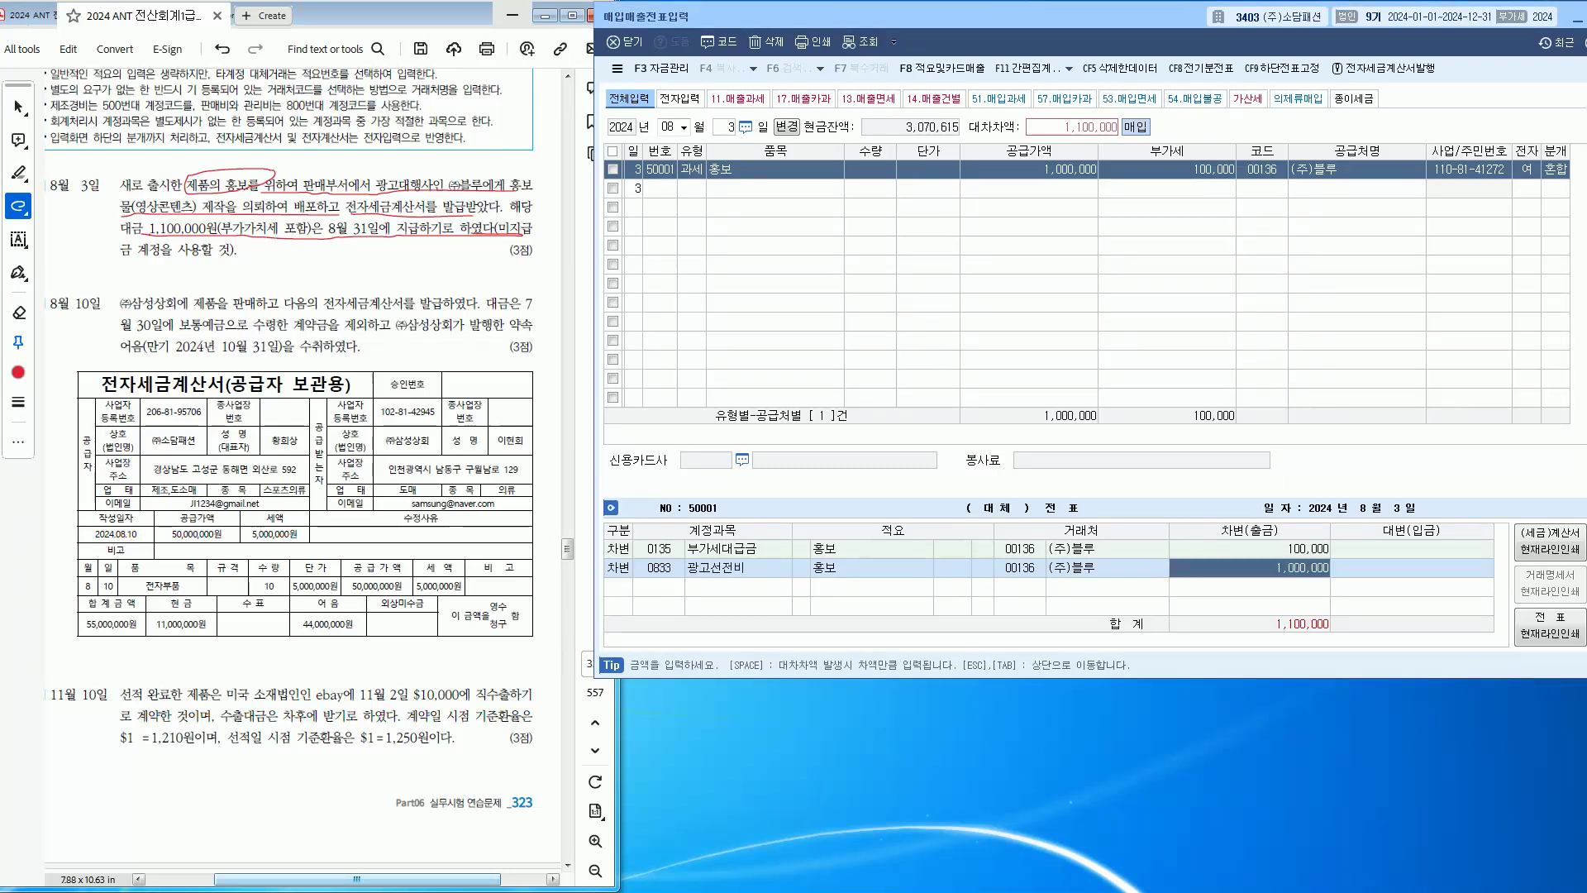
Step: Add a credit line for account 253 미지급금 with 1,100,000 to the August 3 journal
key("Return")
type("4")
key("Return")
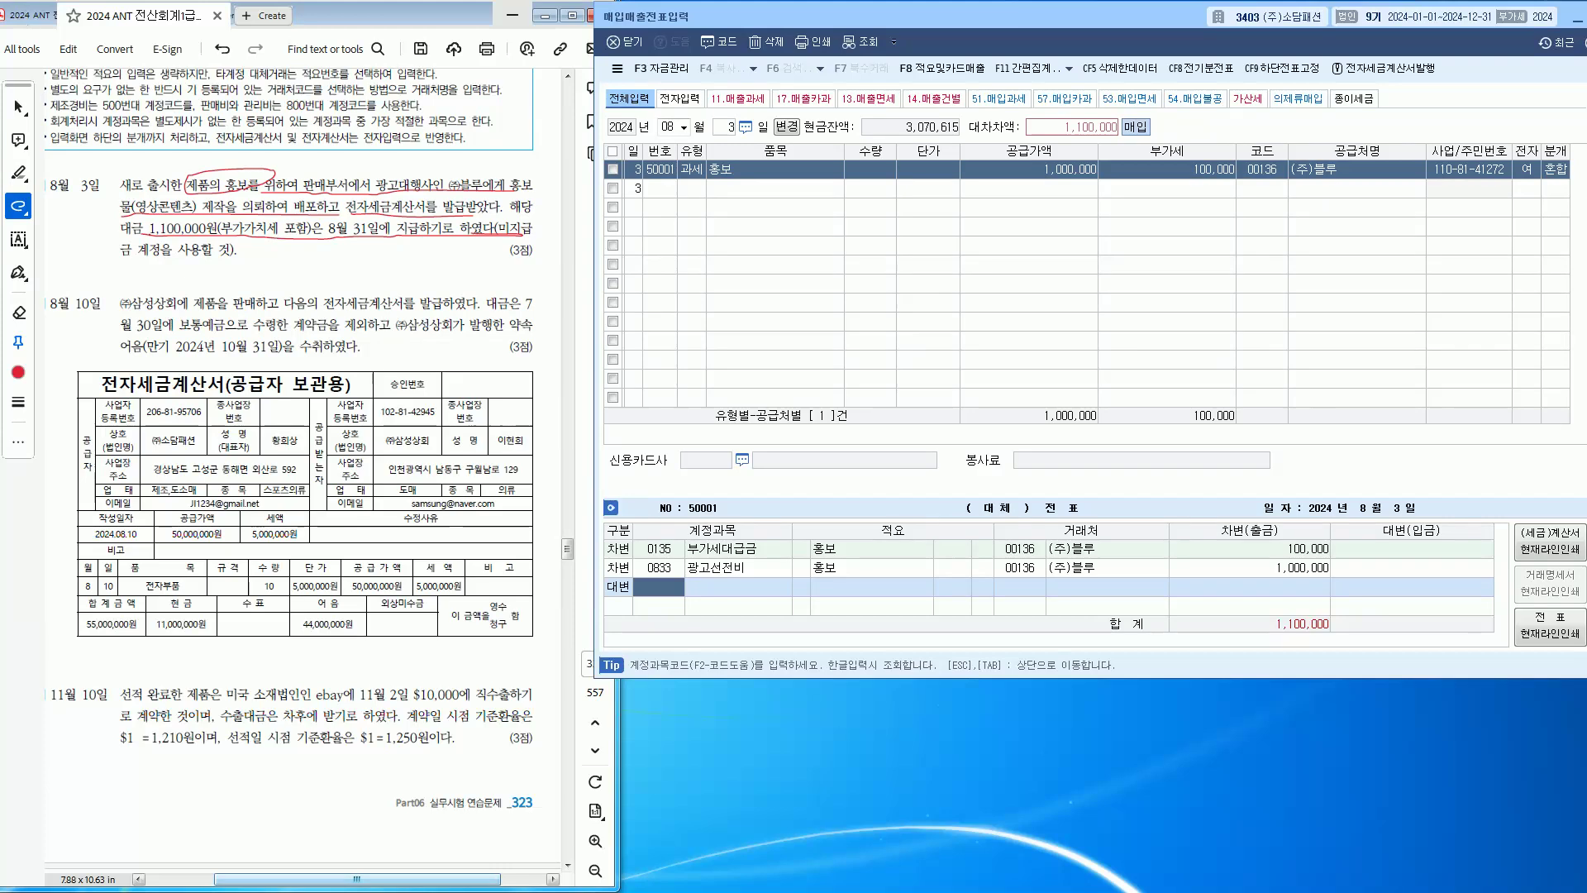
type("253")
key("Return")
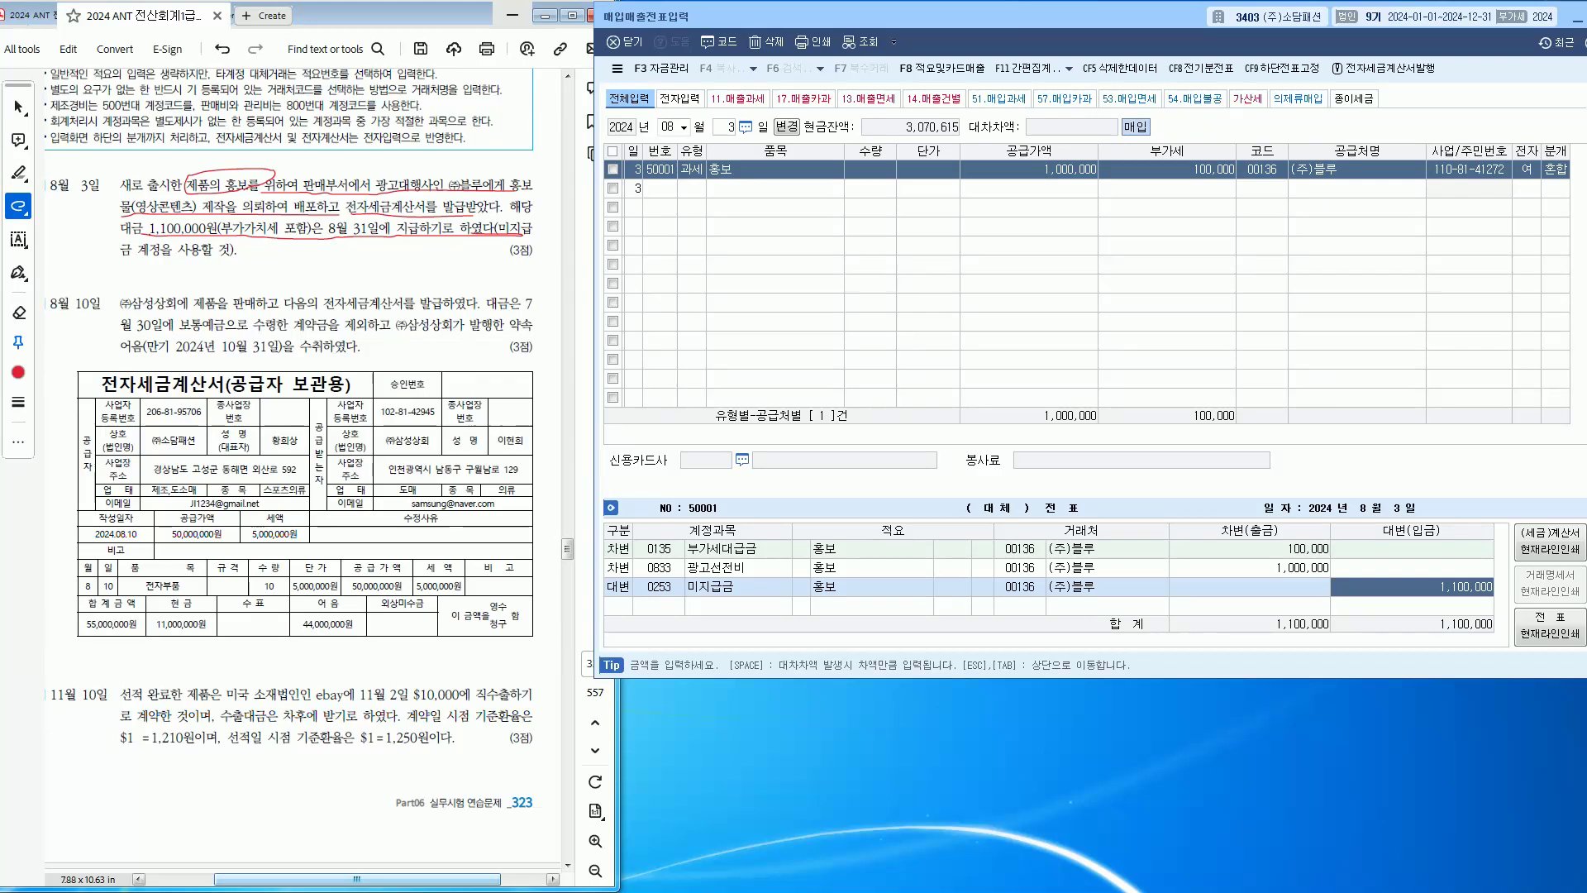
Step: Leave the August 3 journal and set the voucher date to August 10
key("Escape")
key("Escape")
type("10")
key("Return")
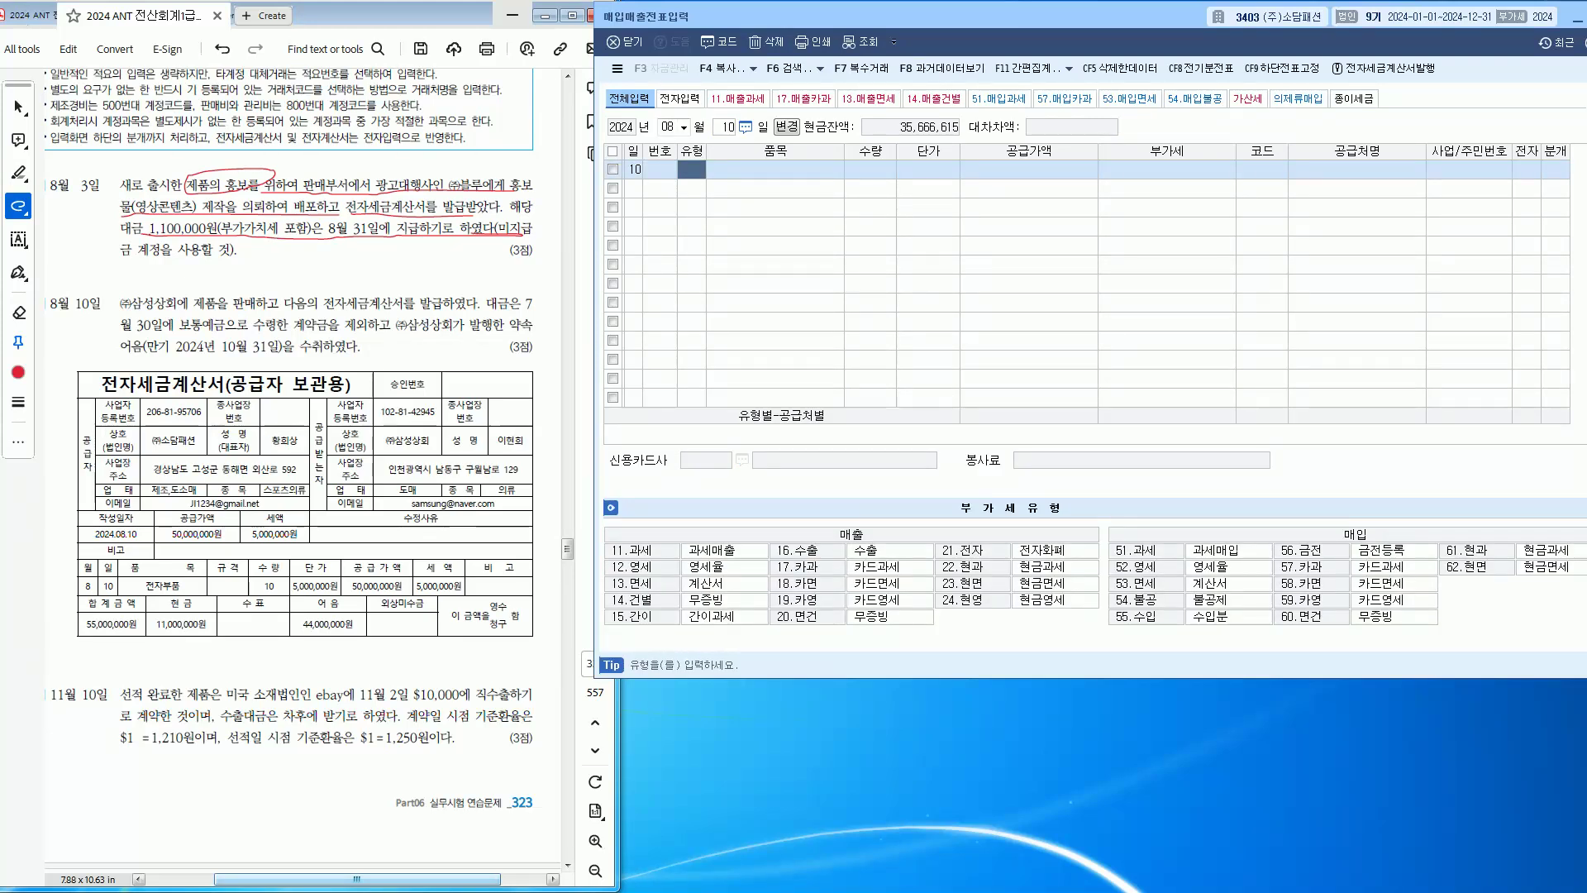
Step: Mark the product sale and 전자세금계산서 wording of the August 10 question in the PDF and set the voucher type to 11 과세
left_click_drag(205, 311, 436, 310)
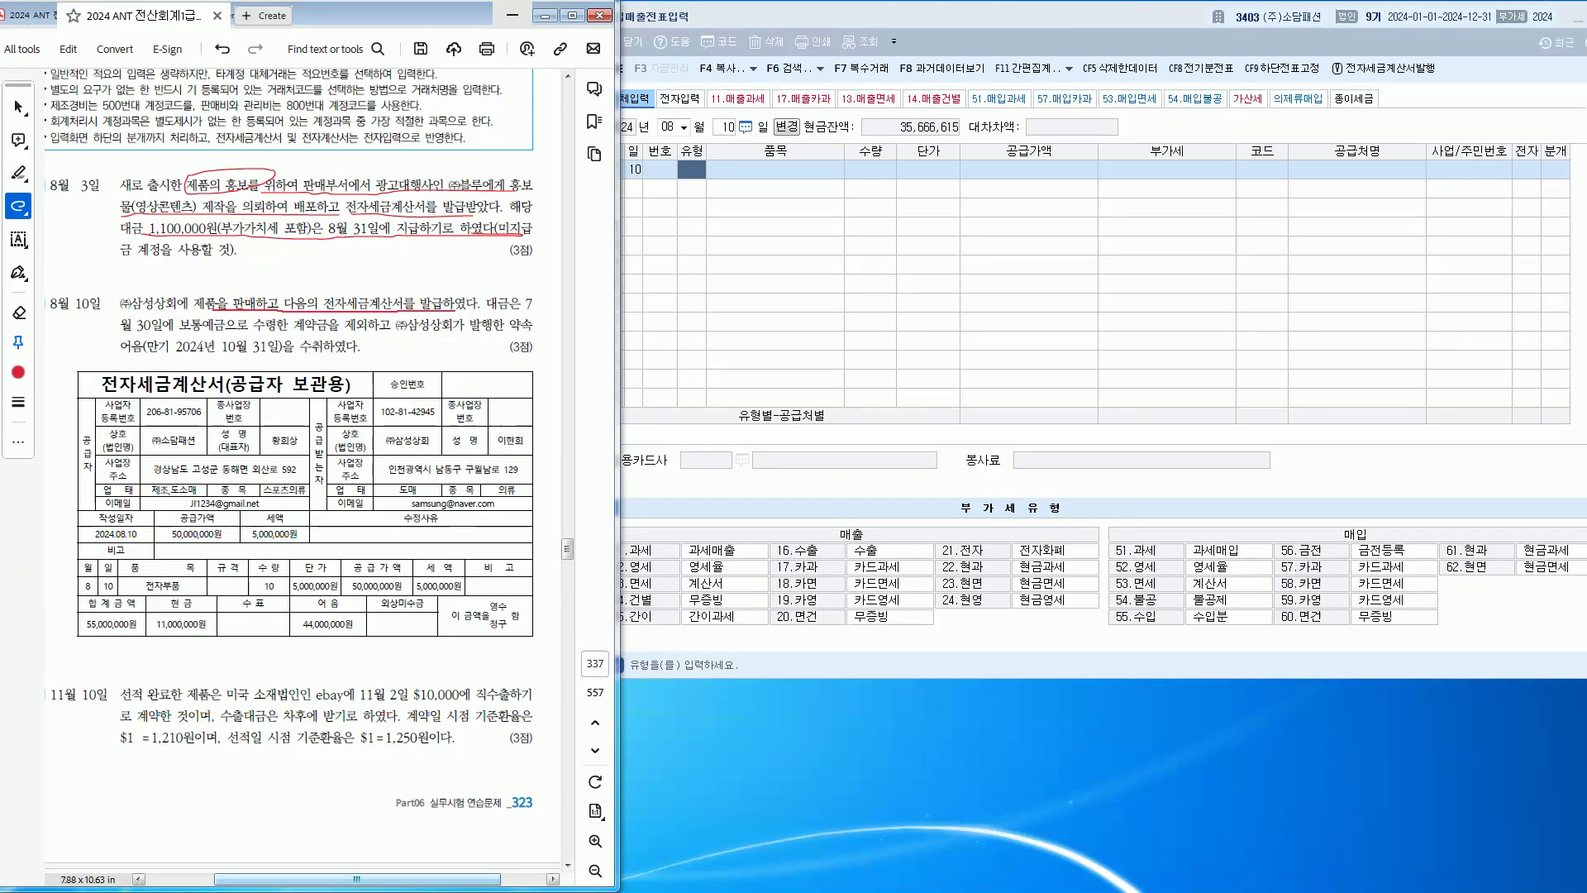
left_click(691, 169)
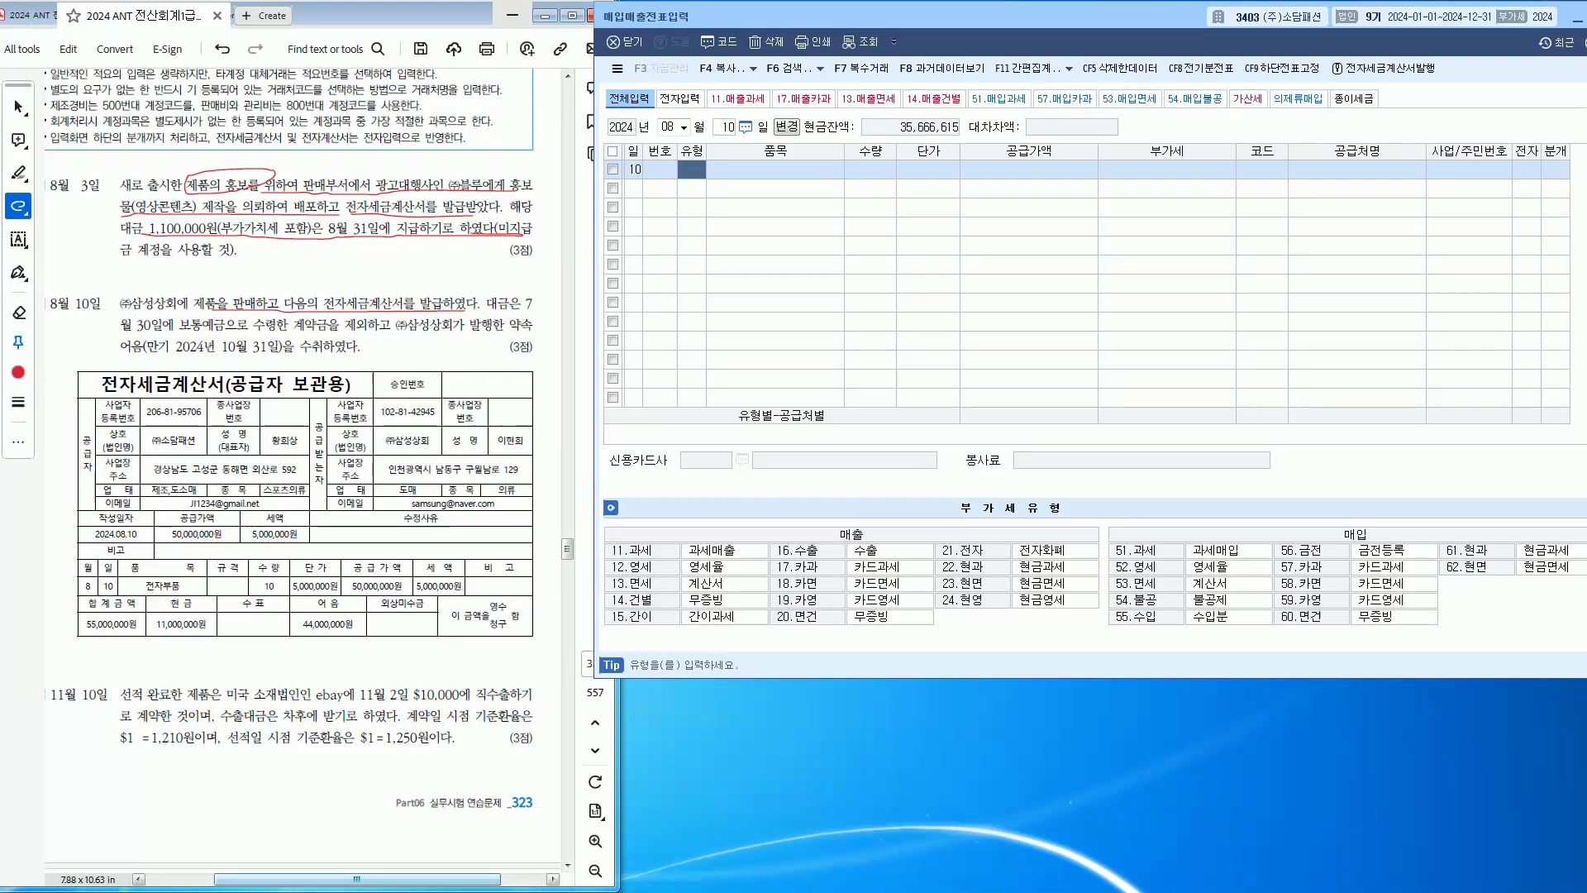
left_click(324, 307)
left_click_drag(324, 308, 447, 294)
mouse_move(197, 311)
left_mouse_down()
mouse_move(240, 280)
mouse_move(281, 309)
left_mouse_up()
left_click(691, 170)
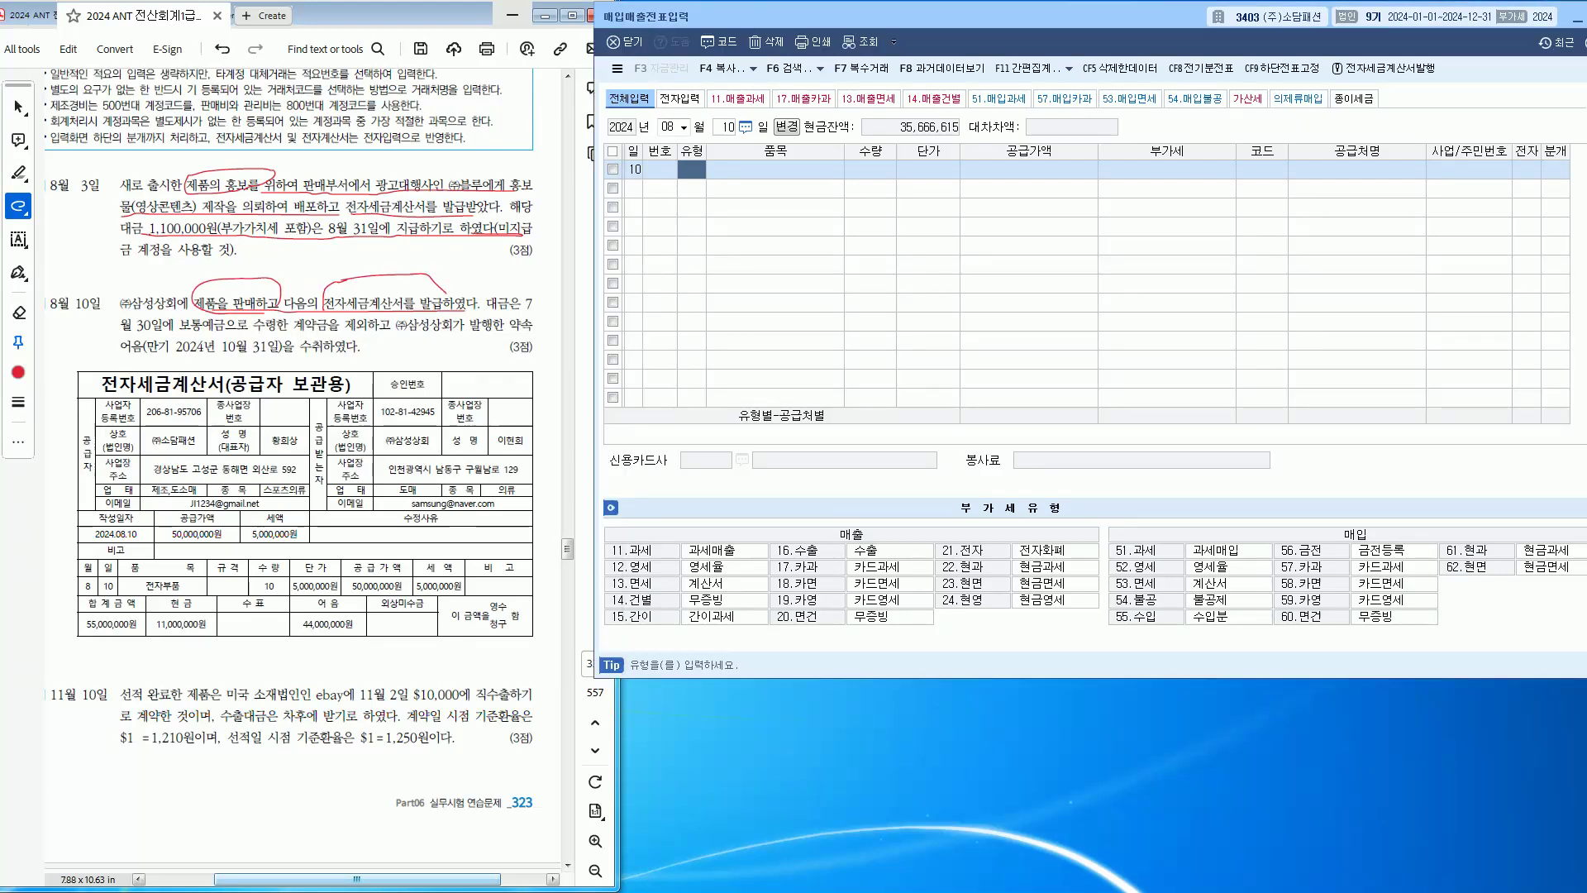
type("11")
key("Return")
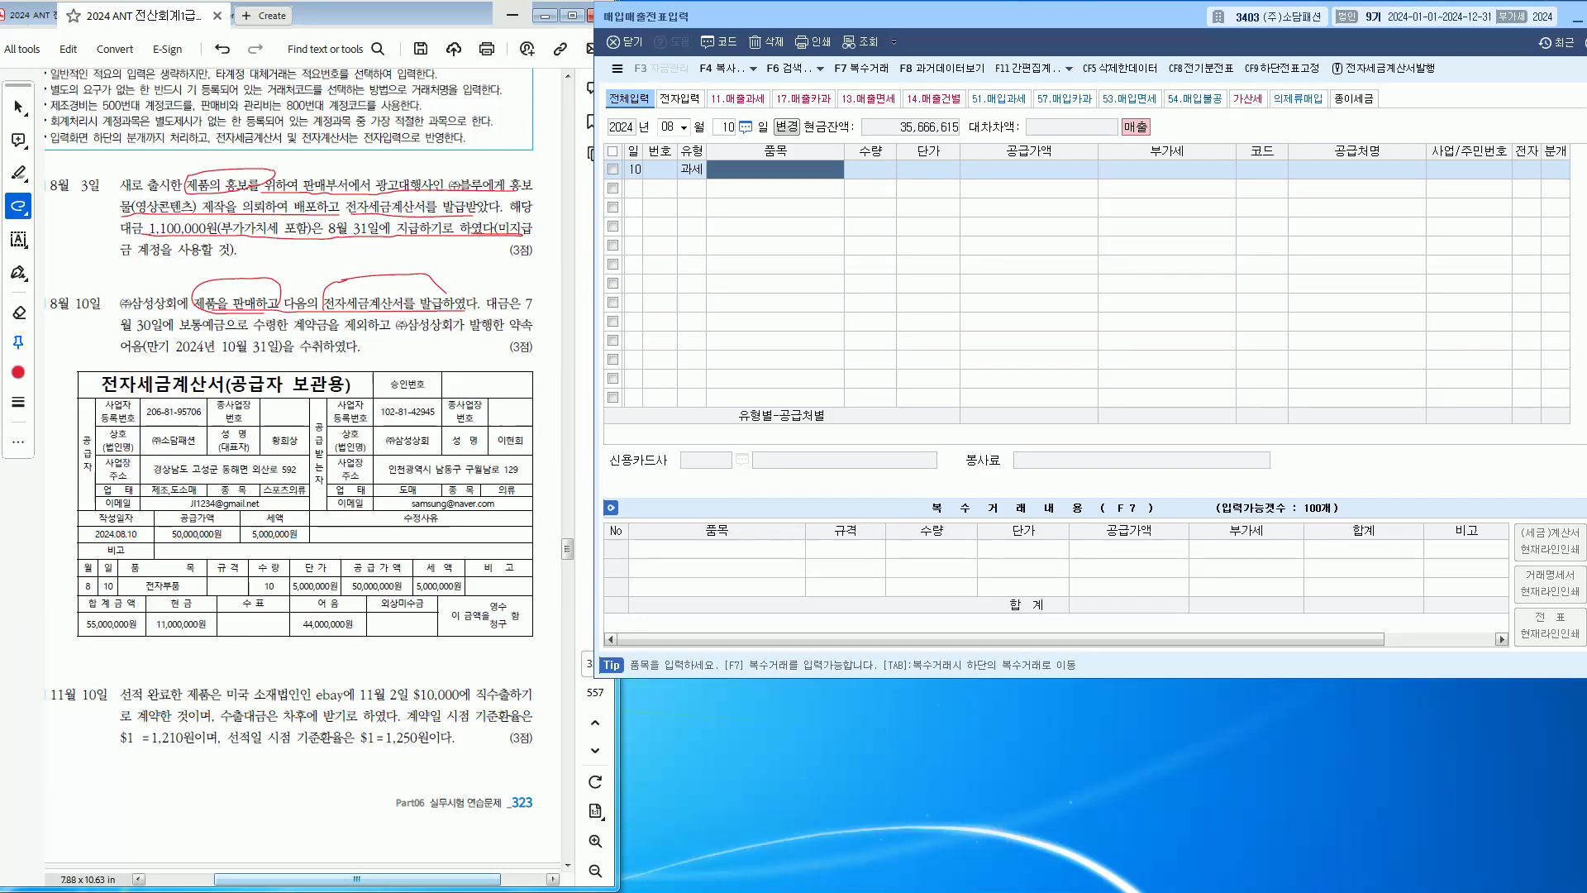
Step: Underline the August 10 payment terms, circle the 약속어음 wording, and circle the invoice's 현금 11,000,000원 and 어음 44,000,000원
left_click_drag(126, 336, 521, 332)
left_click_drag(111, 360, 333, 359)
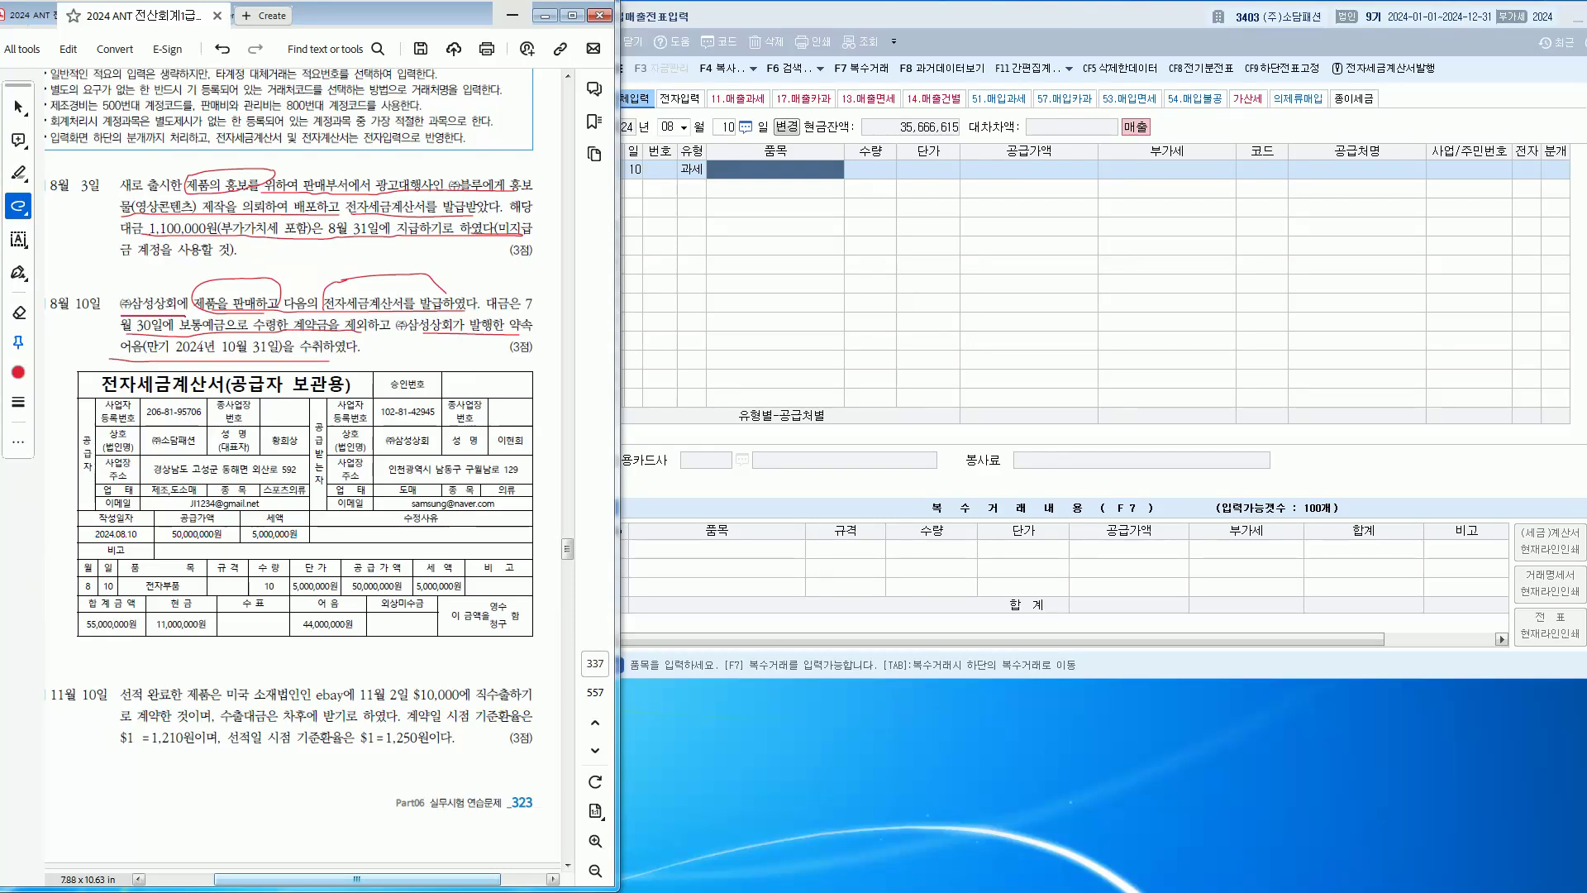
mouse_move(468, 341)
left_mouse_down()
mouse_move(434, 343)
mouse_move(449, 309)
mouse_move(529, 315)
mouse_move(482, 334)
left_mouse_up()
mouse_move(205, 639)
left_mouse_down()
mouse_move(140, 640)
mouse_move(147, 614)
mouse_move(215, 608)
mouse_move(221, 631)
mouse_move(200, 638)
left_mouse_up()
mouse_move(369, 635)
left_mouse_down()
mouse_move(307, 642)
mouse_move(289, 615)
mouse_move(362, 607)
mouse_move(370, 635)
left_mouse_up()
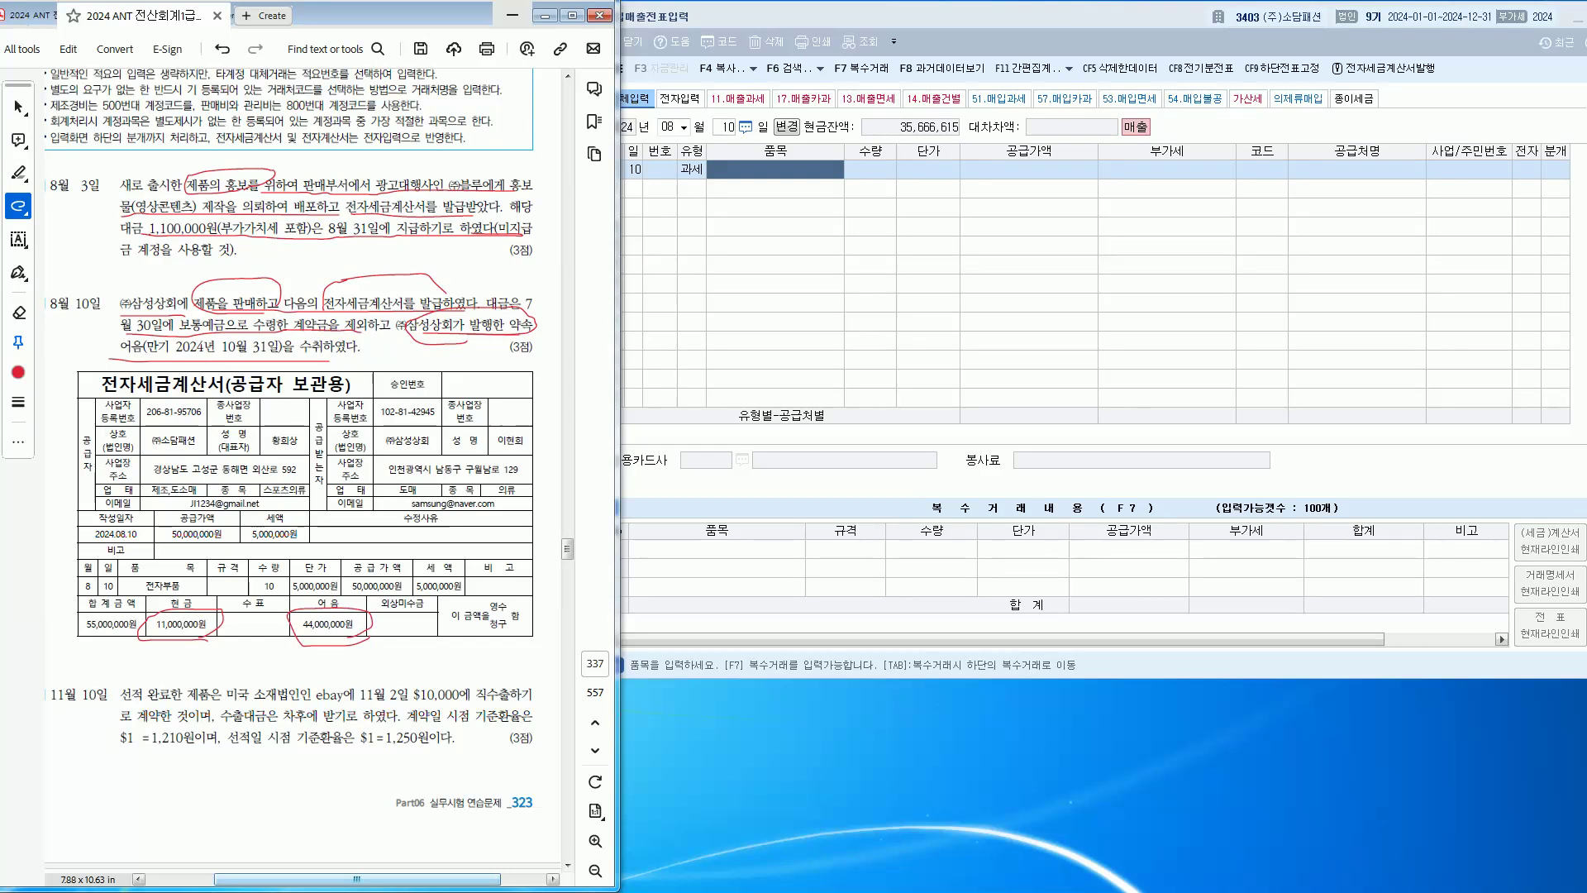
Step: Underline the item 전자부품 in the August 10 tax invoice and return to the voucher's 품목 entry
left_click_drag(834, 16, 838, 167)
left_click_drag(950, 167, 949, 17)
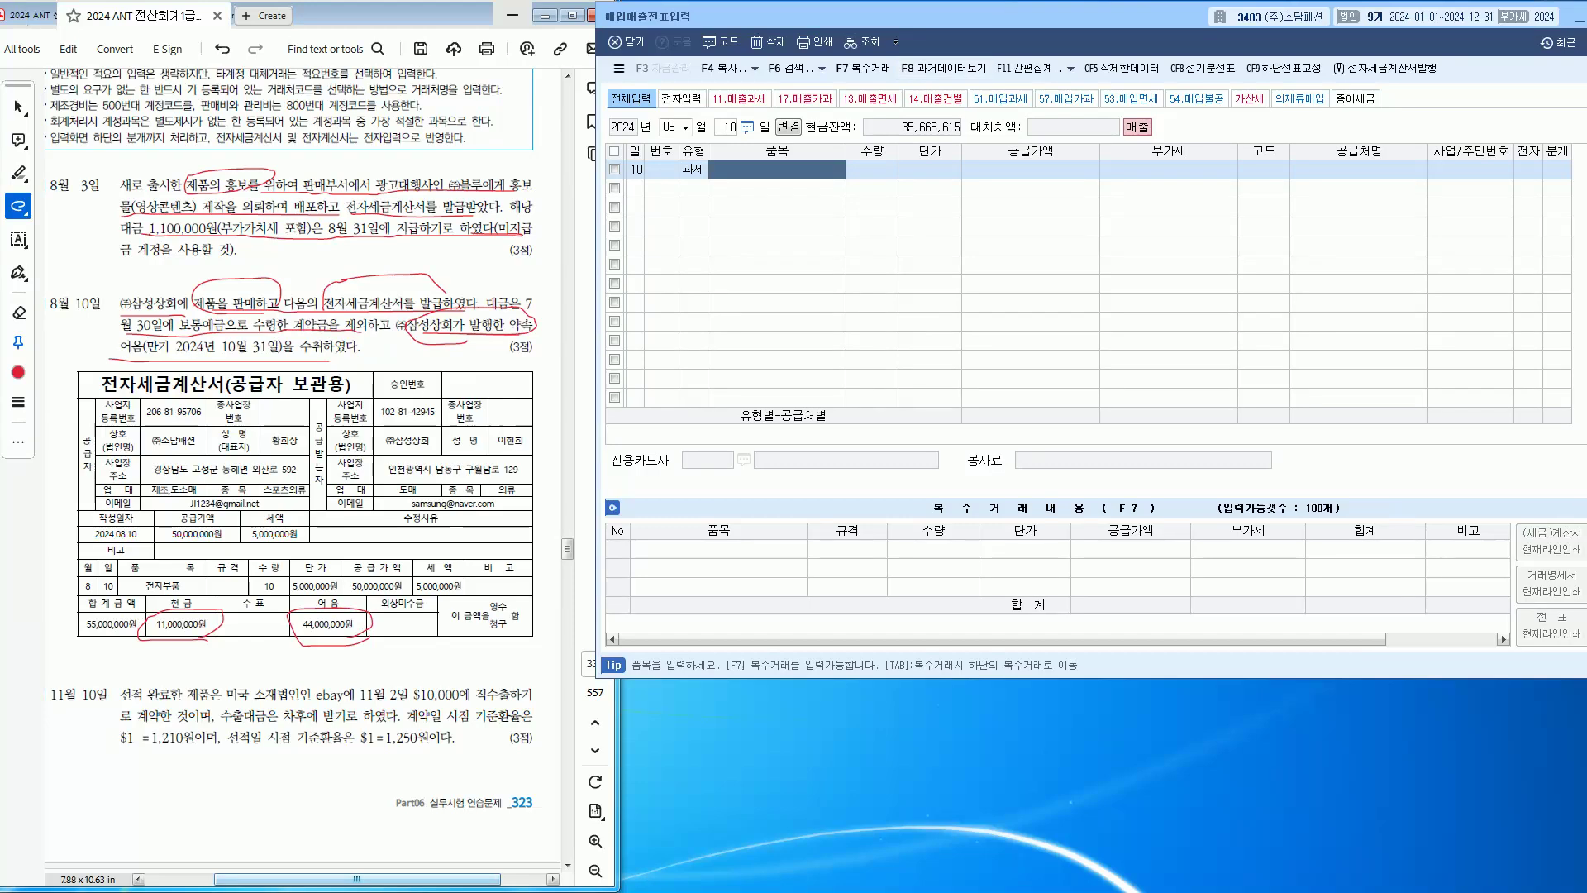
left_click_drag(149, 639, 175, 639)
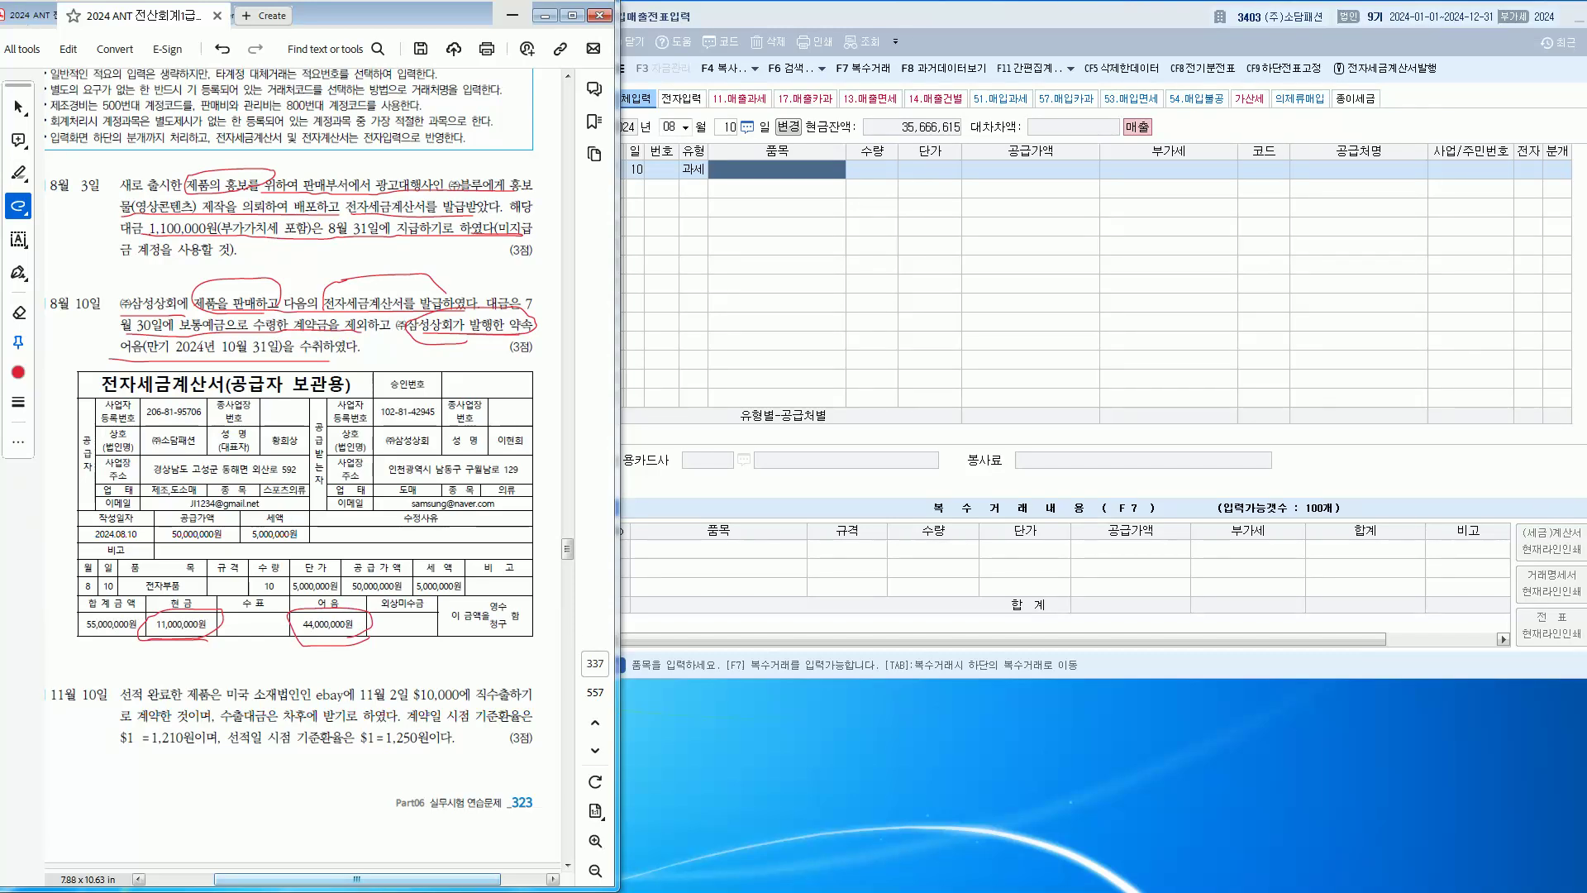
key("alt+Tab")
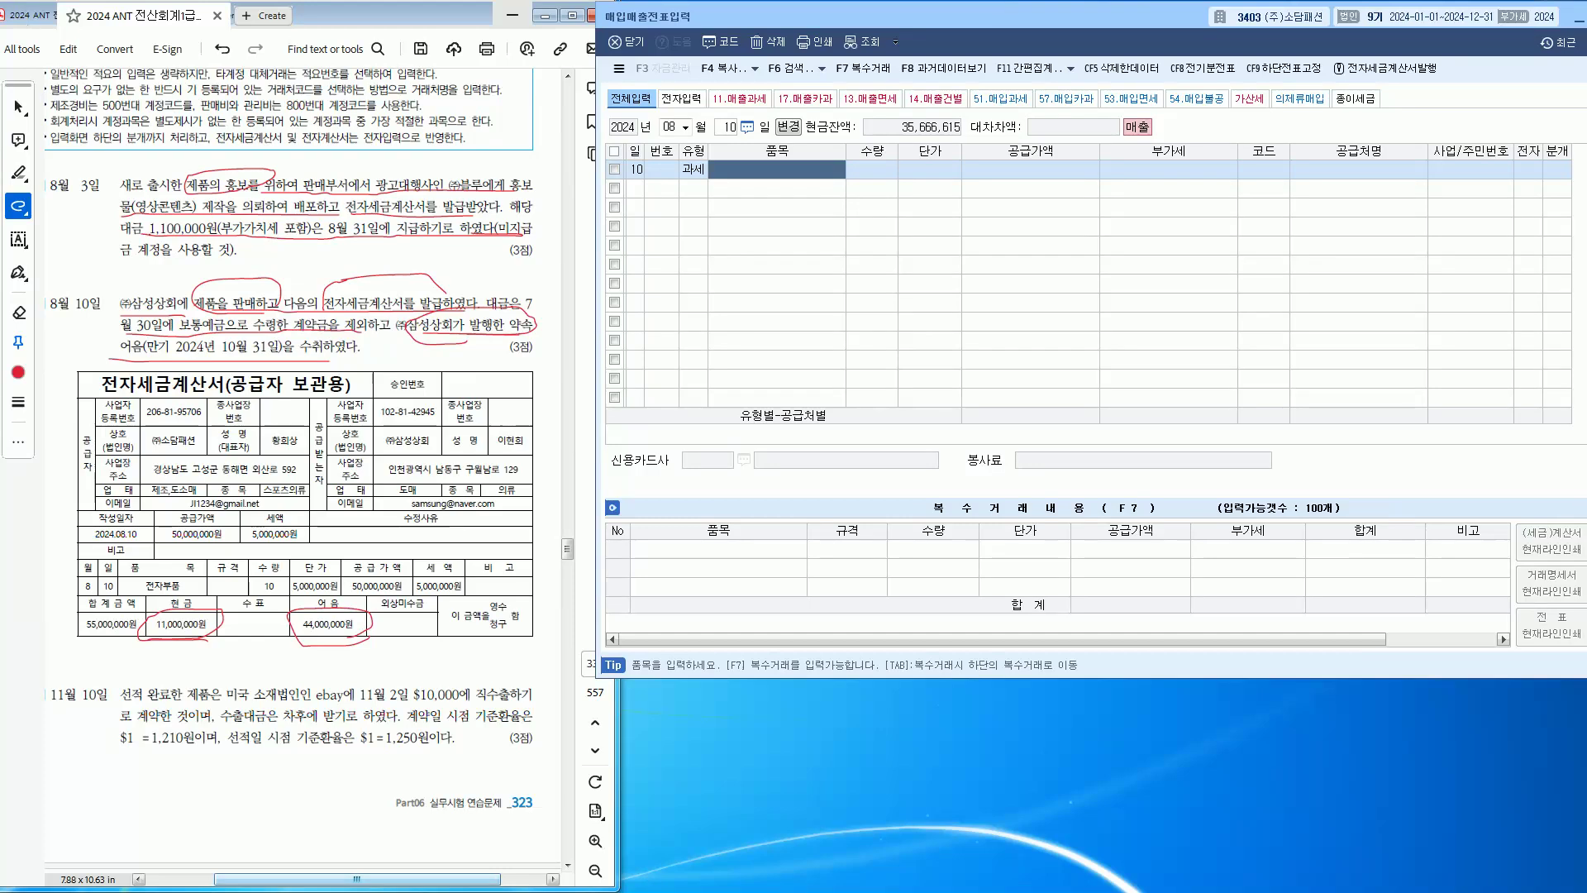
key("alt+Tab")
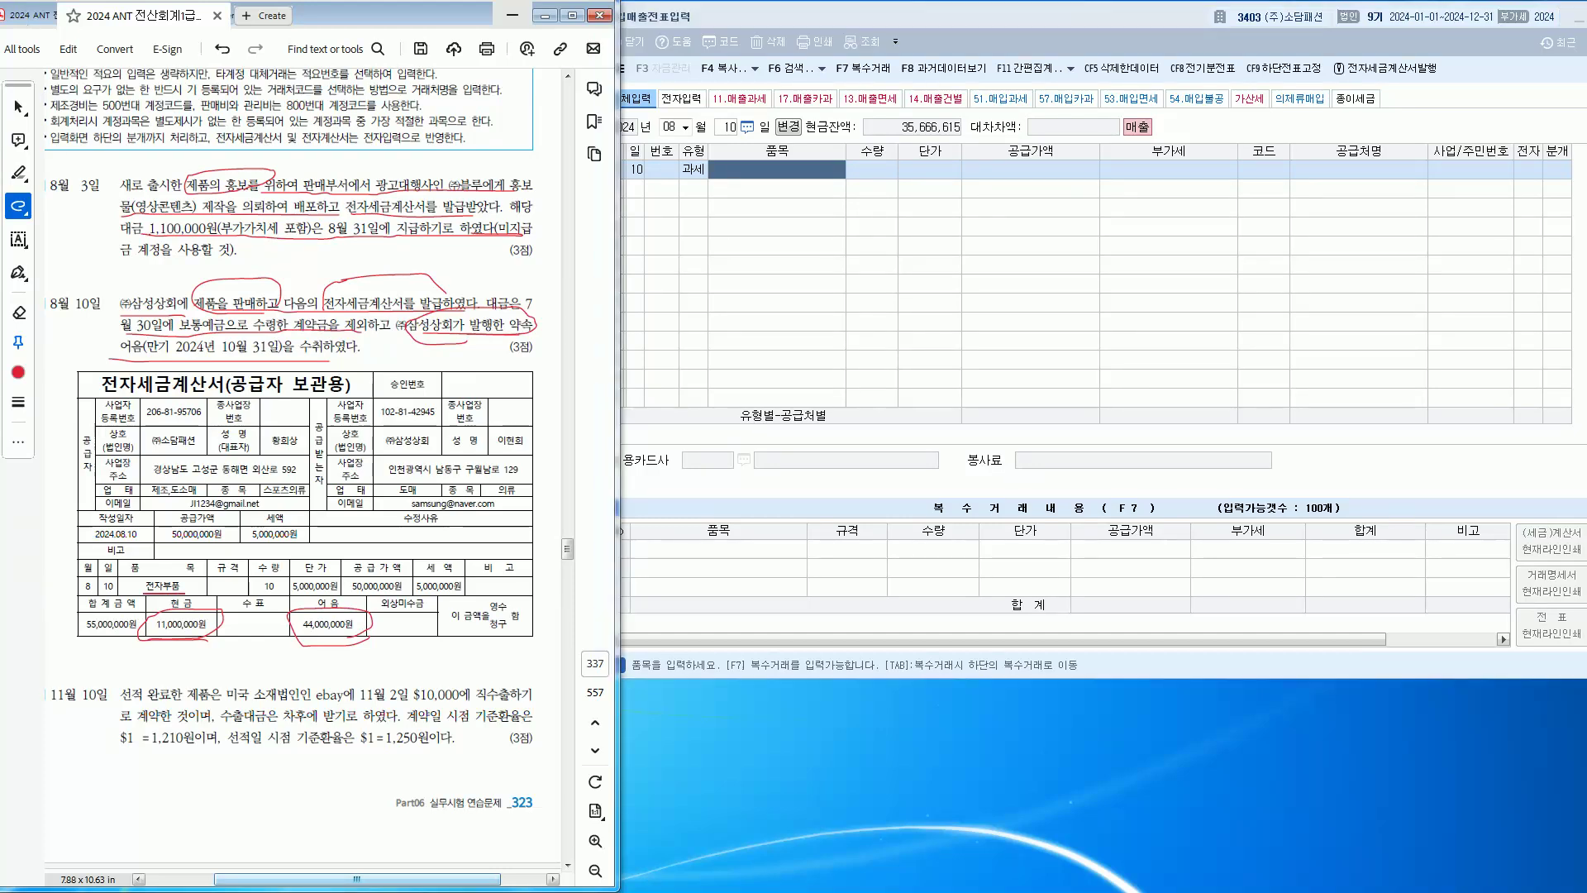
key("alt+Tab")
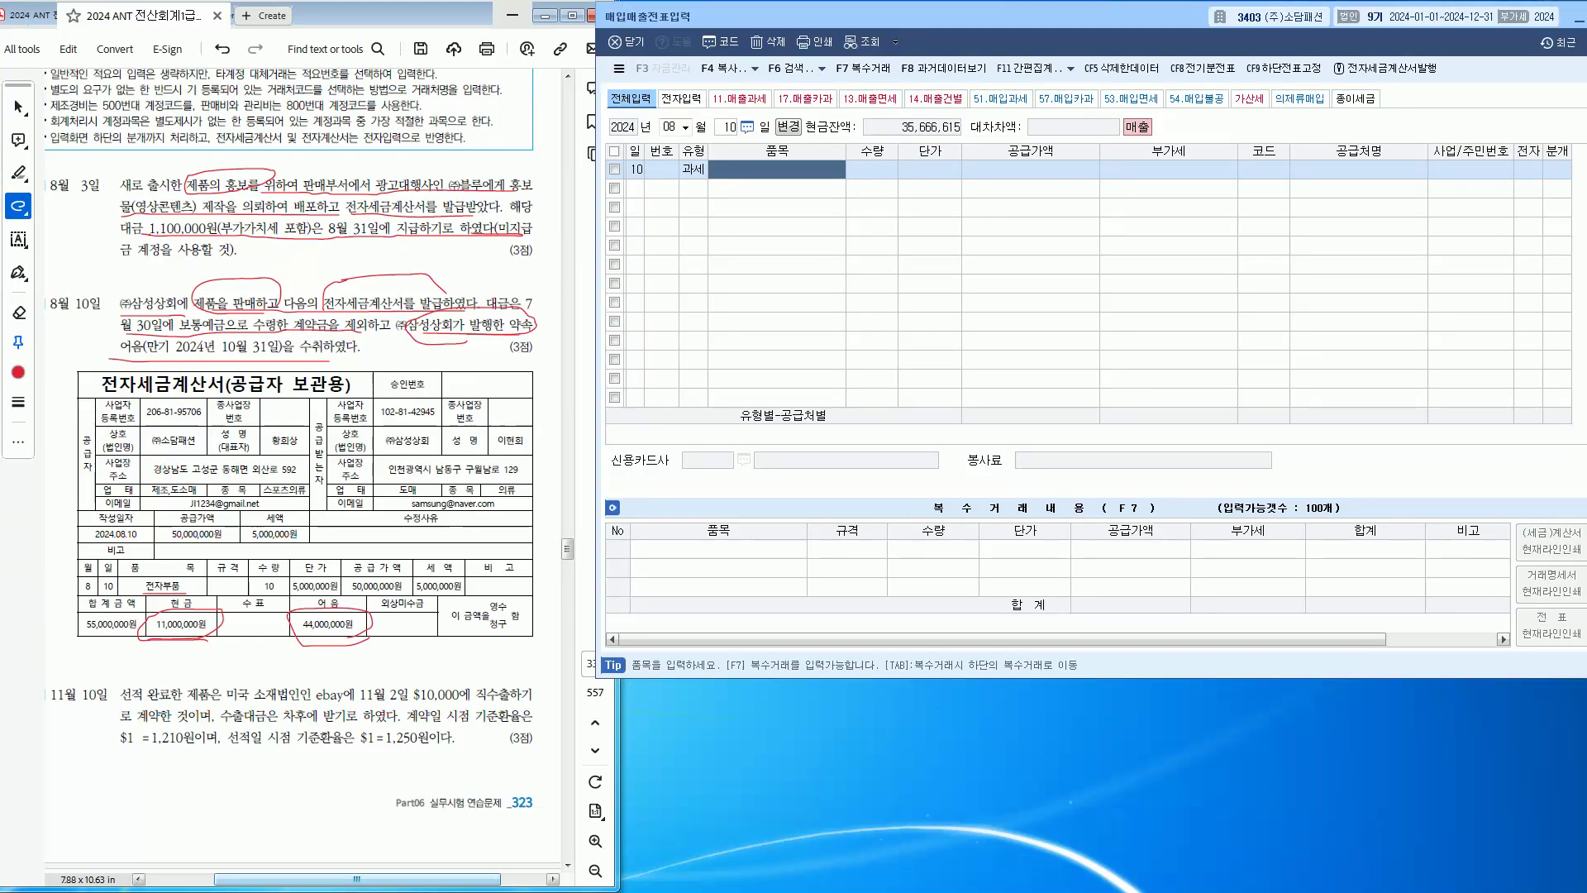
type("전자부품")
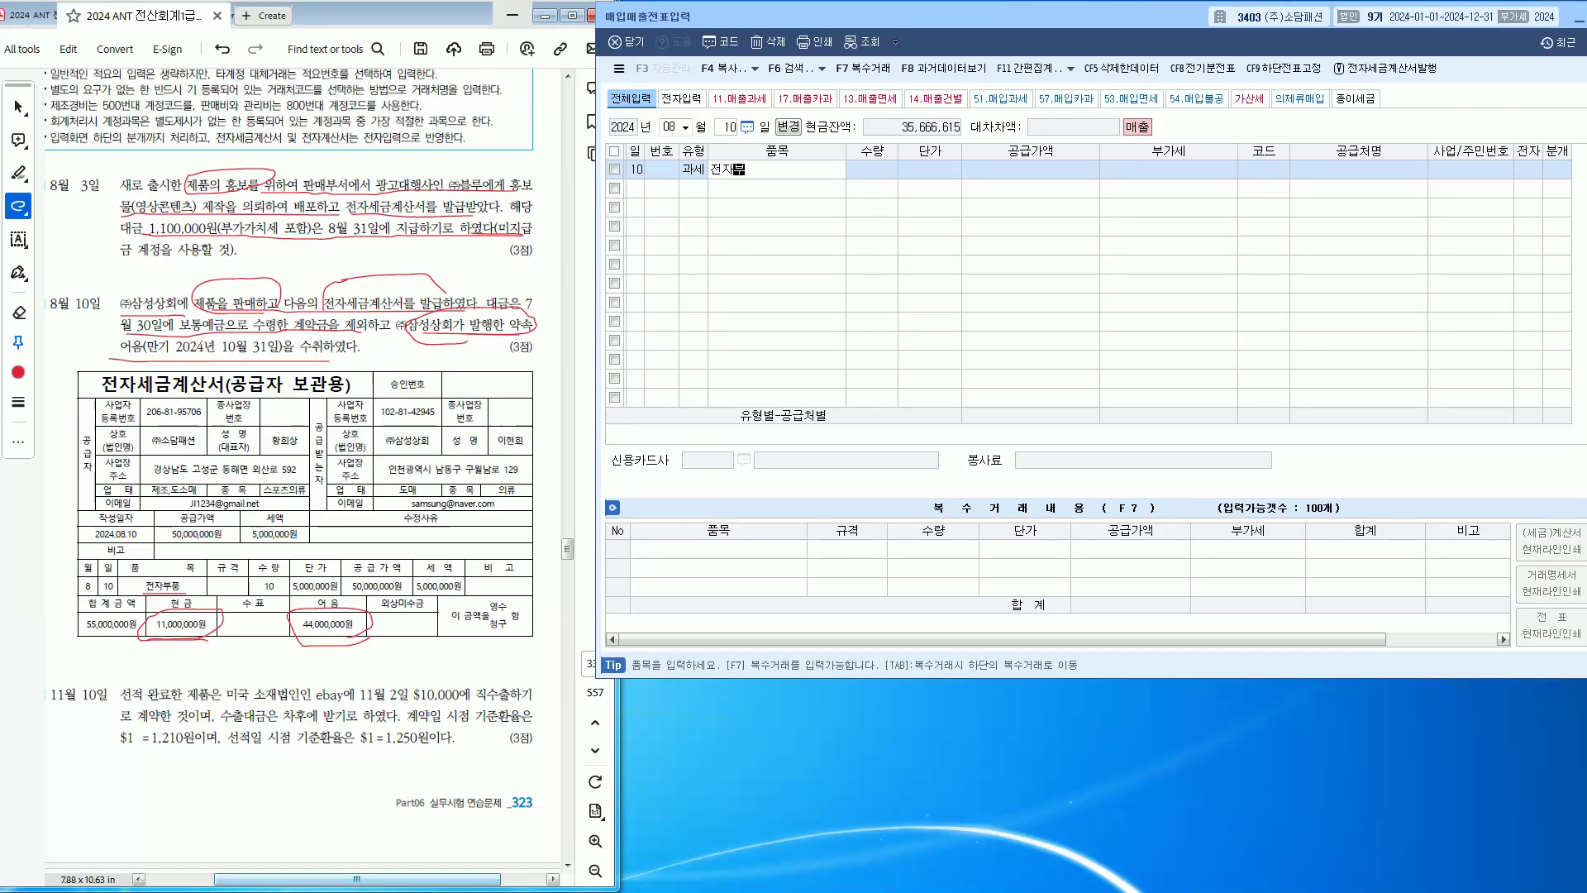
key("Return")
key("Return")
key("Return")
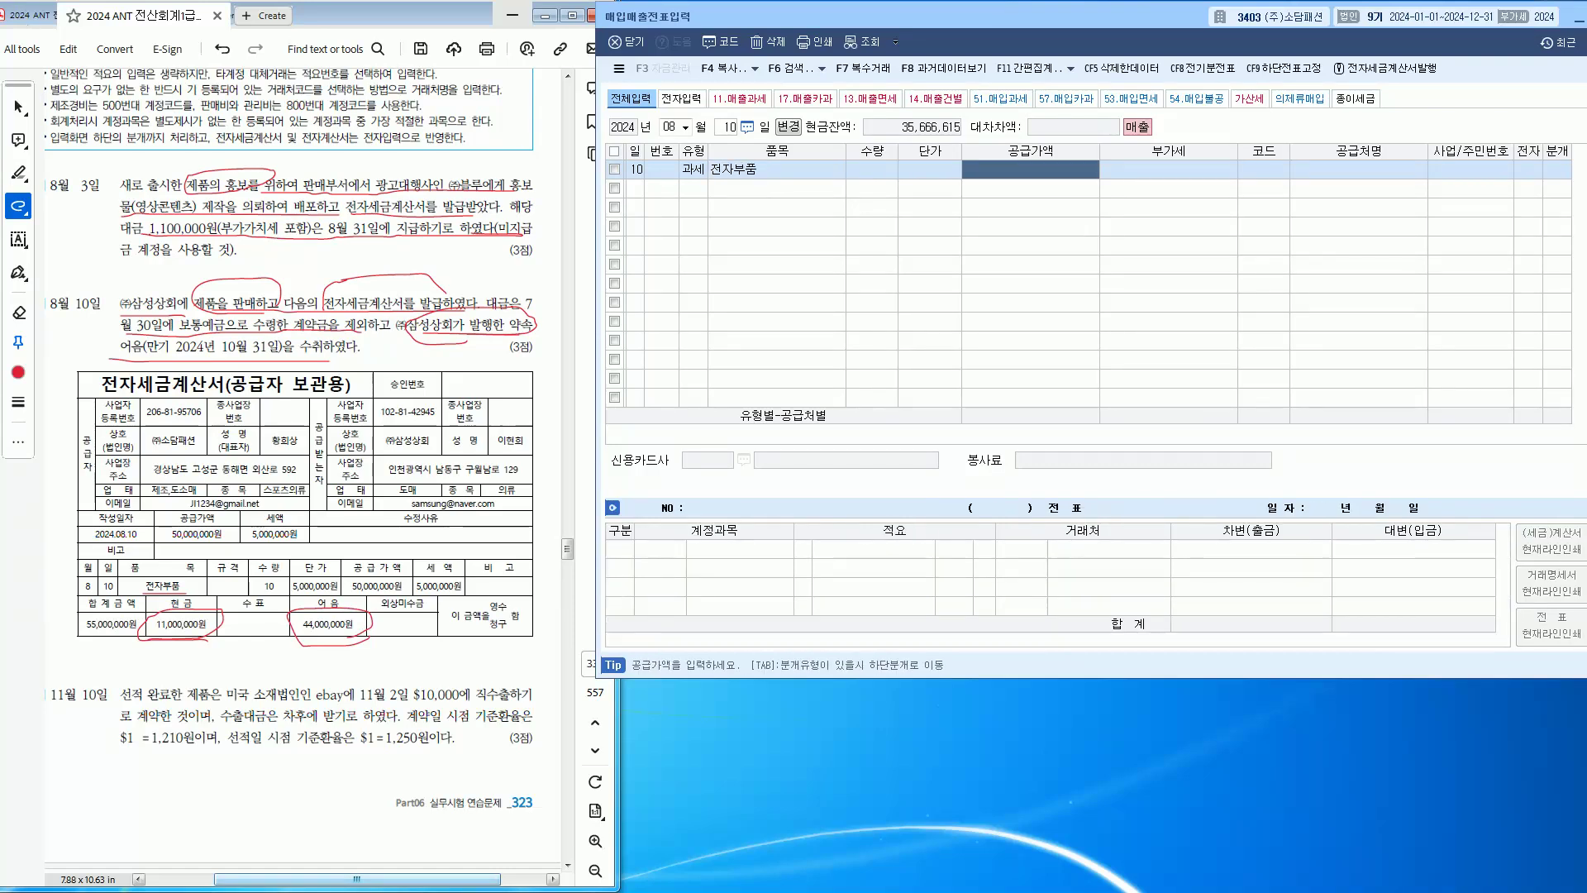
key("shift+Tab")
key("shift+Tab")
key("shift+Tab")
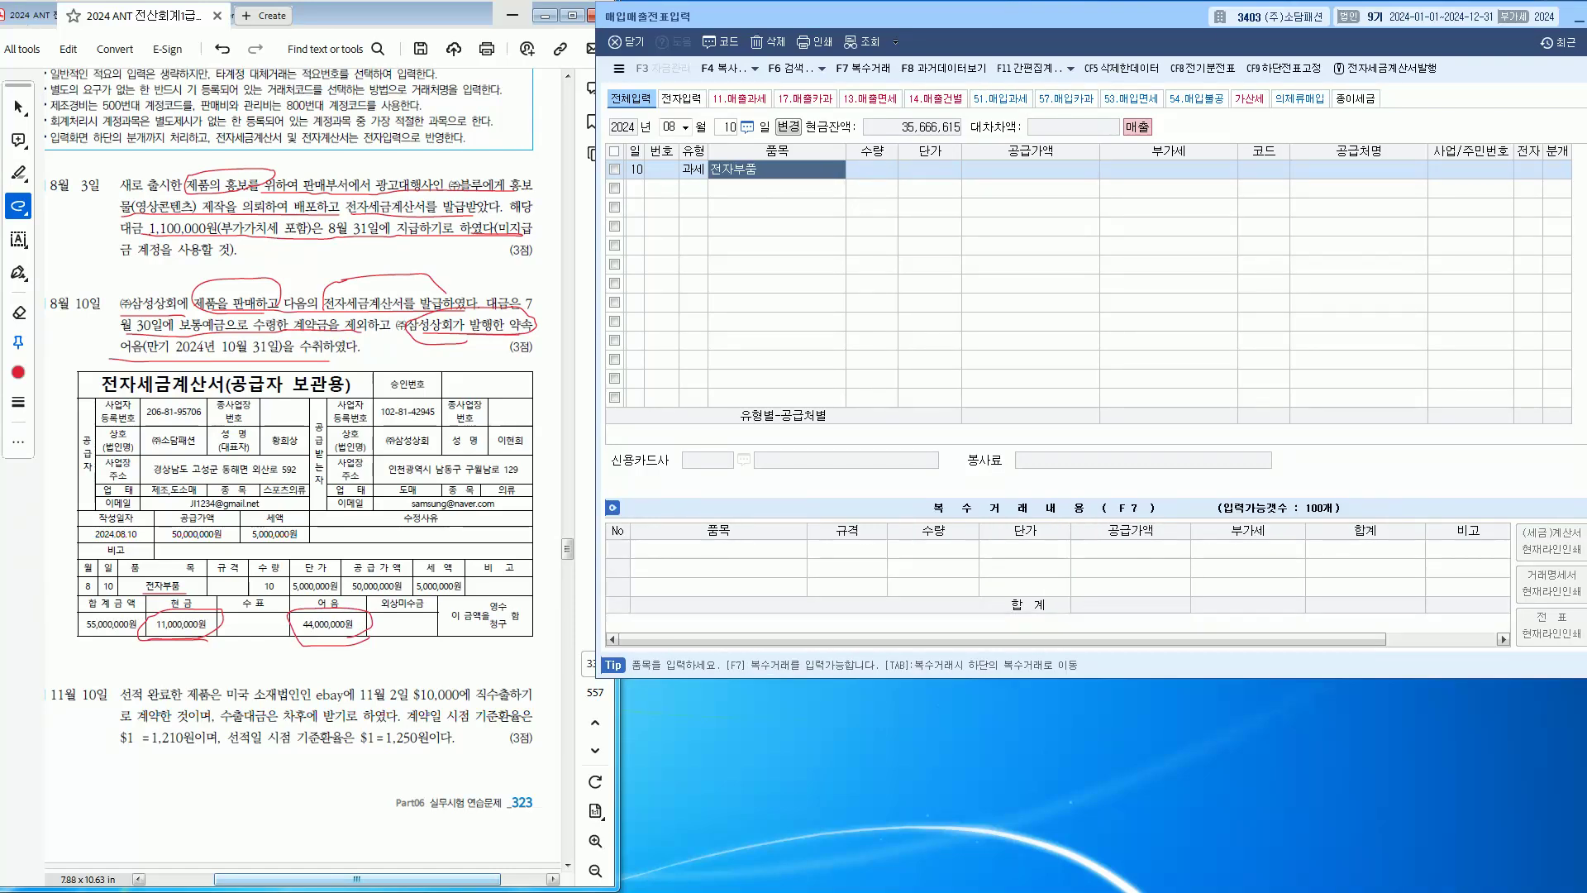
key("BackSpace")
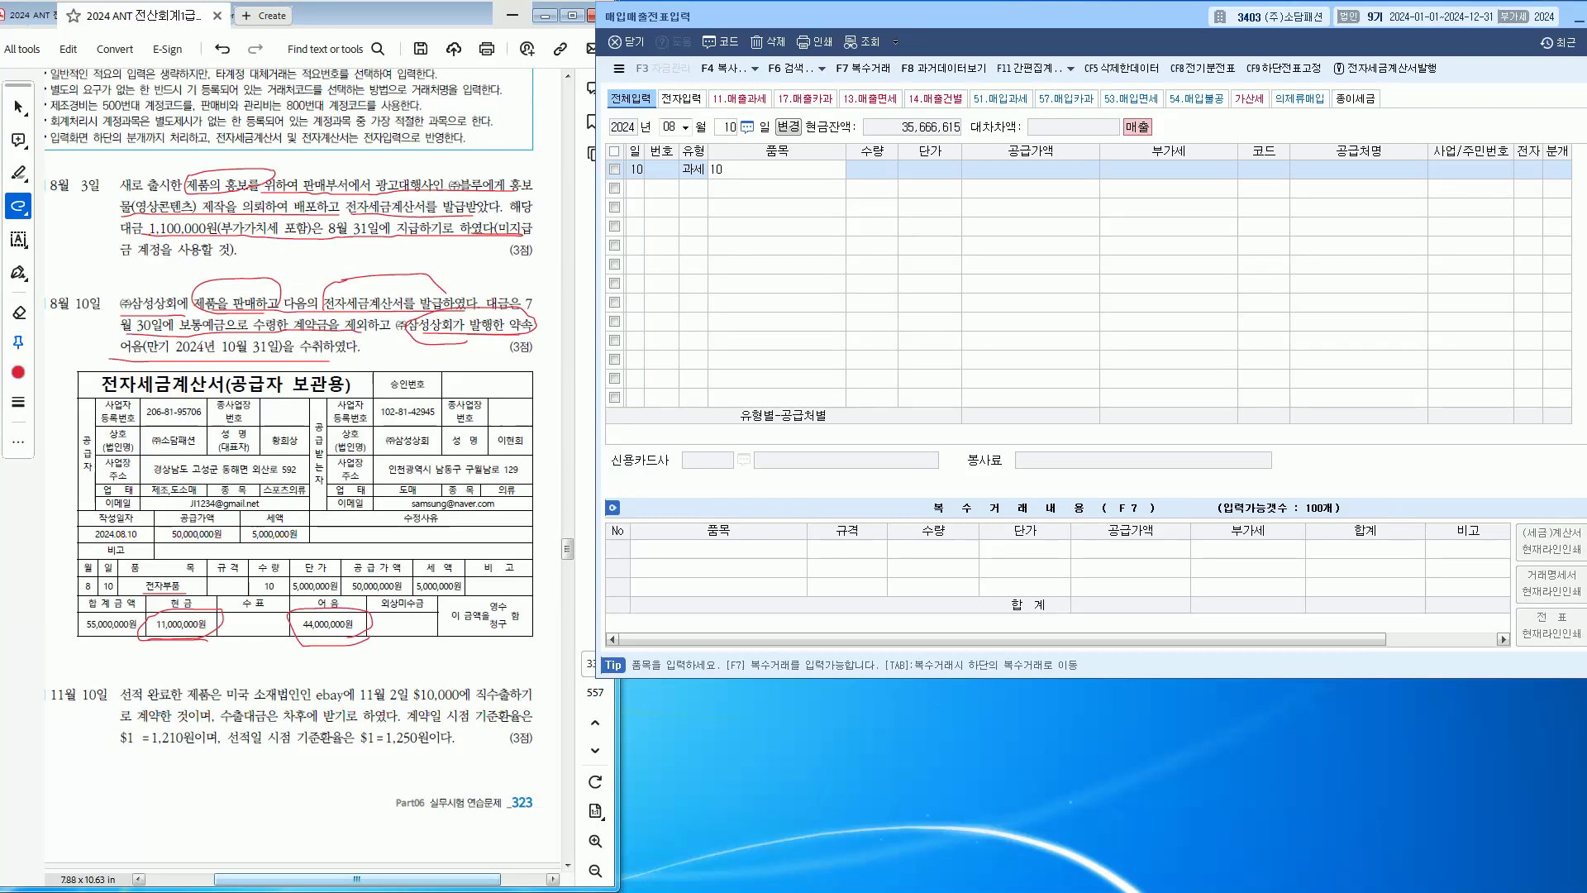
Step: Enter the August 10 sale's item as 전자부품 with quantity 10 and unit price 5,000,000
type("ㅈ")
type("자부품")
key("Return")
type("10")
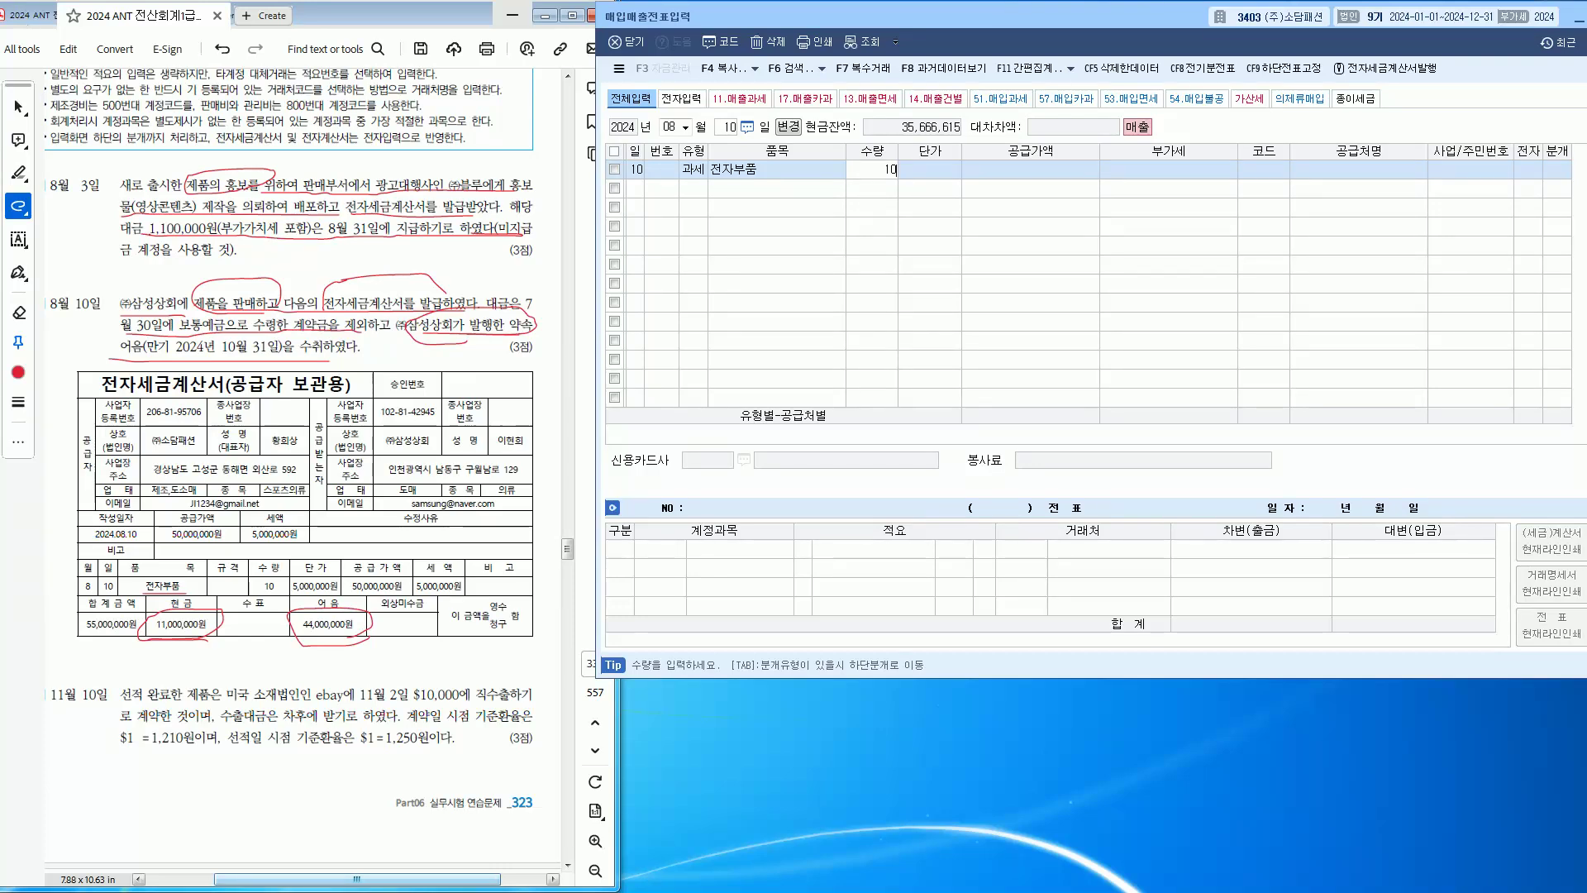
key("Return")
type("5000000")
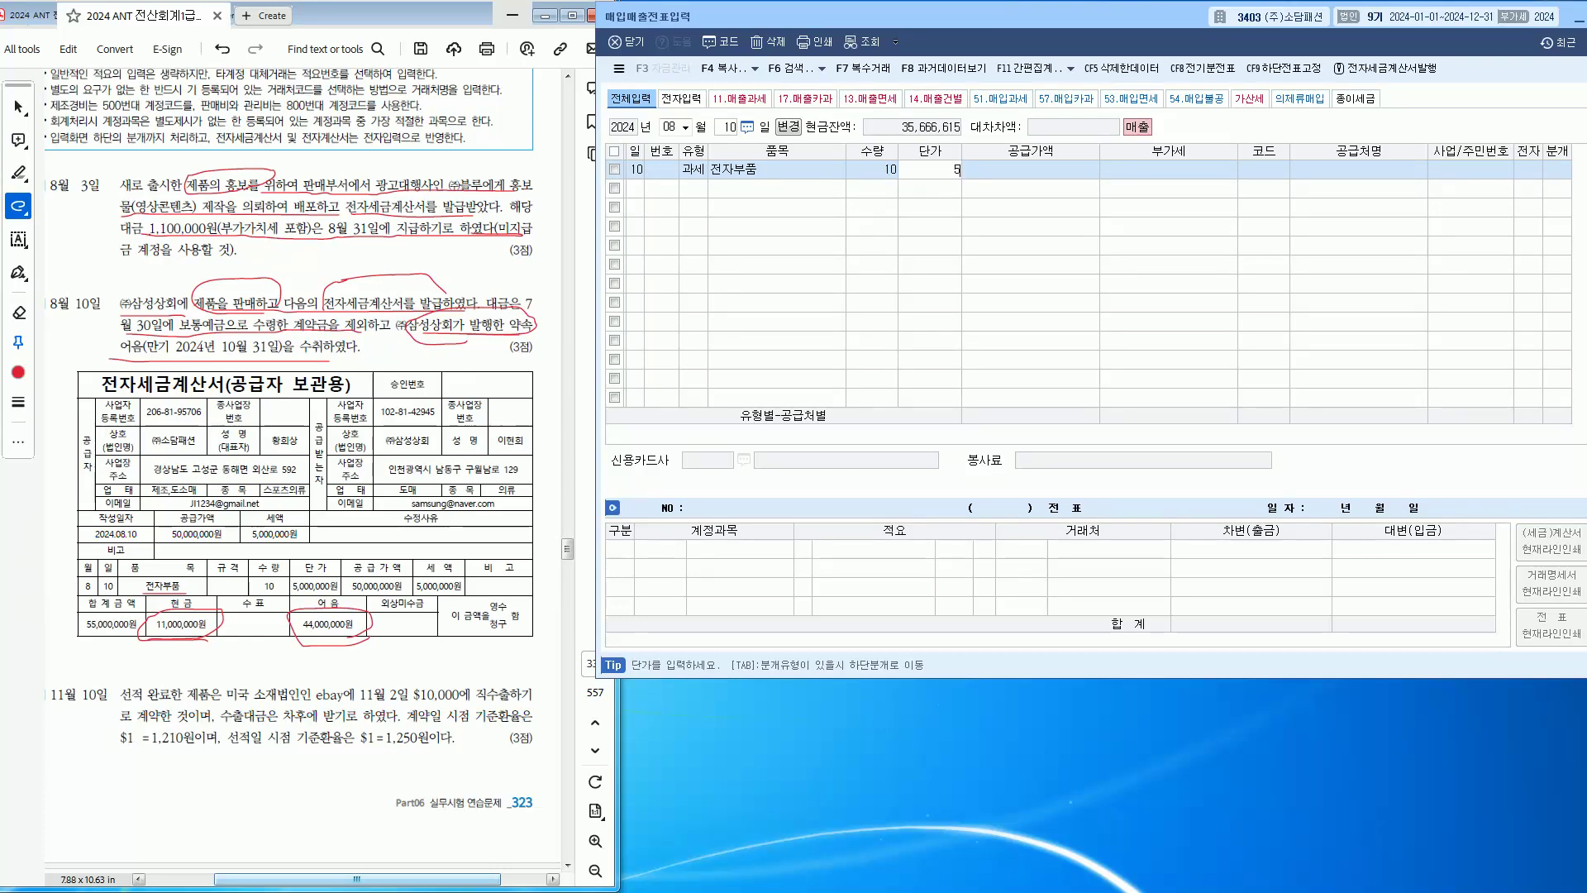
key("Return")
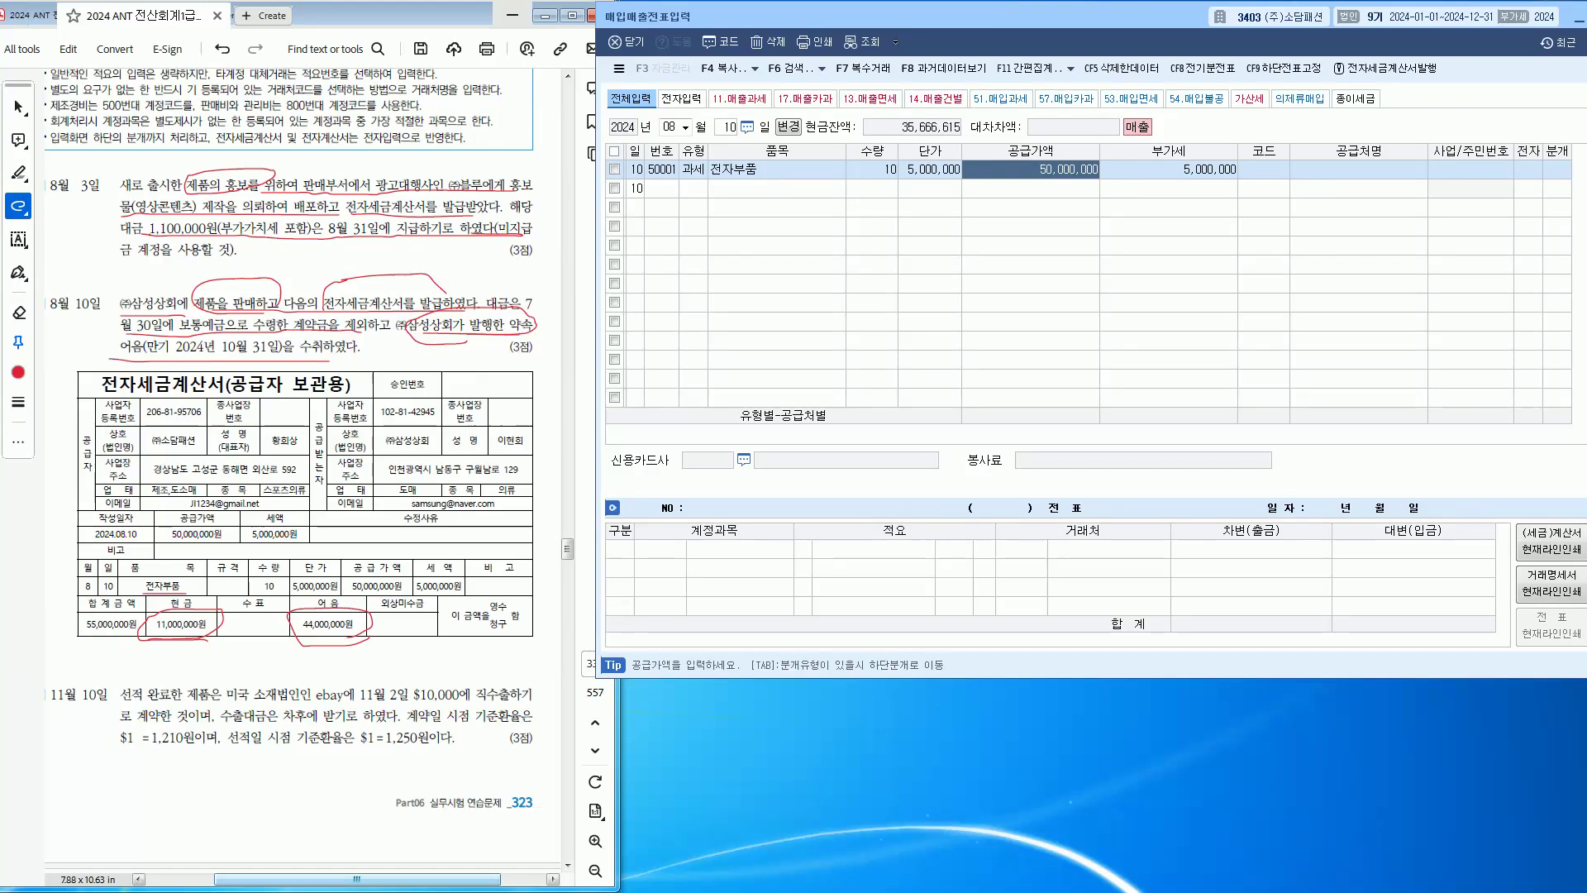
Step: Set the August 10 sale's customer to (주)삼성상회, mark the invoice as electronic (여), and choose journal type 3 혼합
key("Return")
key("Return")
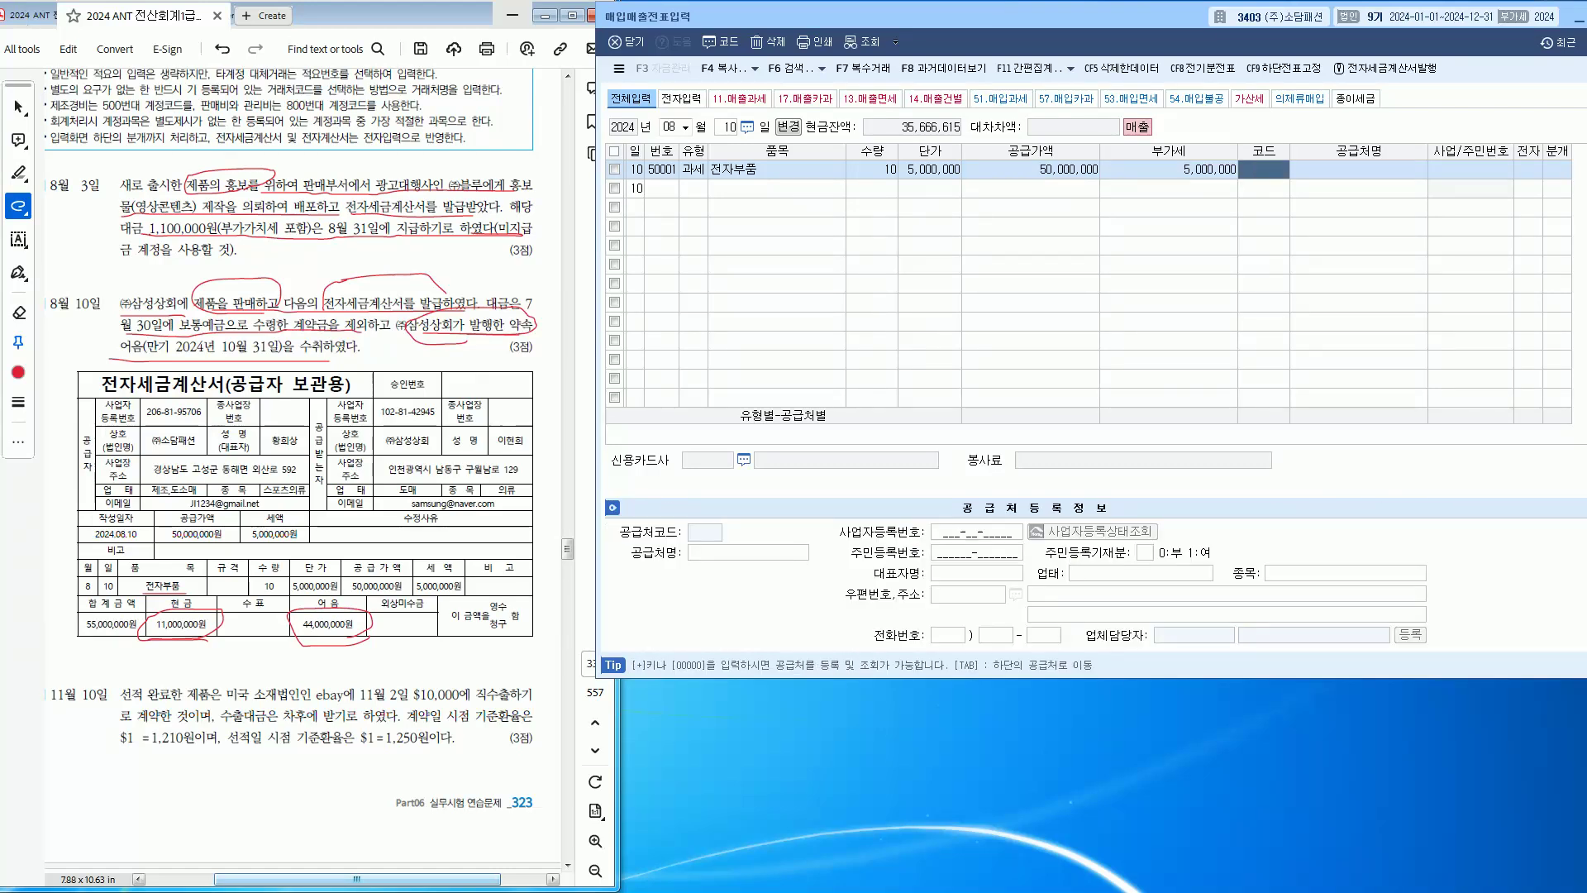
type("삼ㅅ")
key("Return")
key("Return")
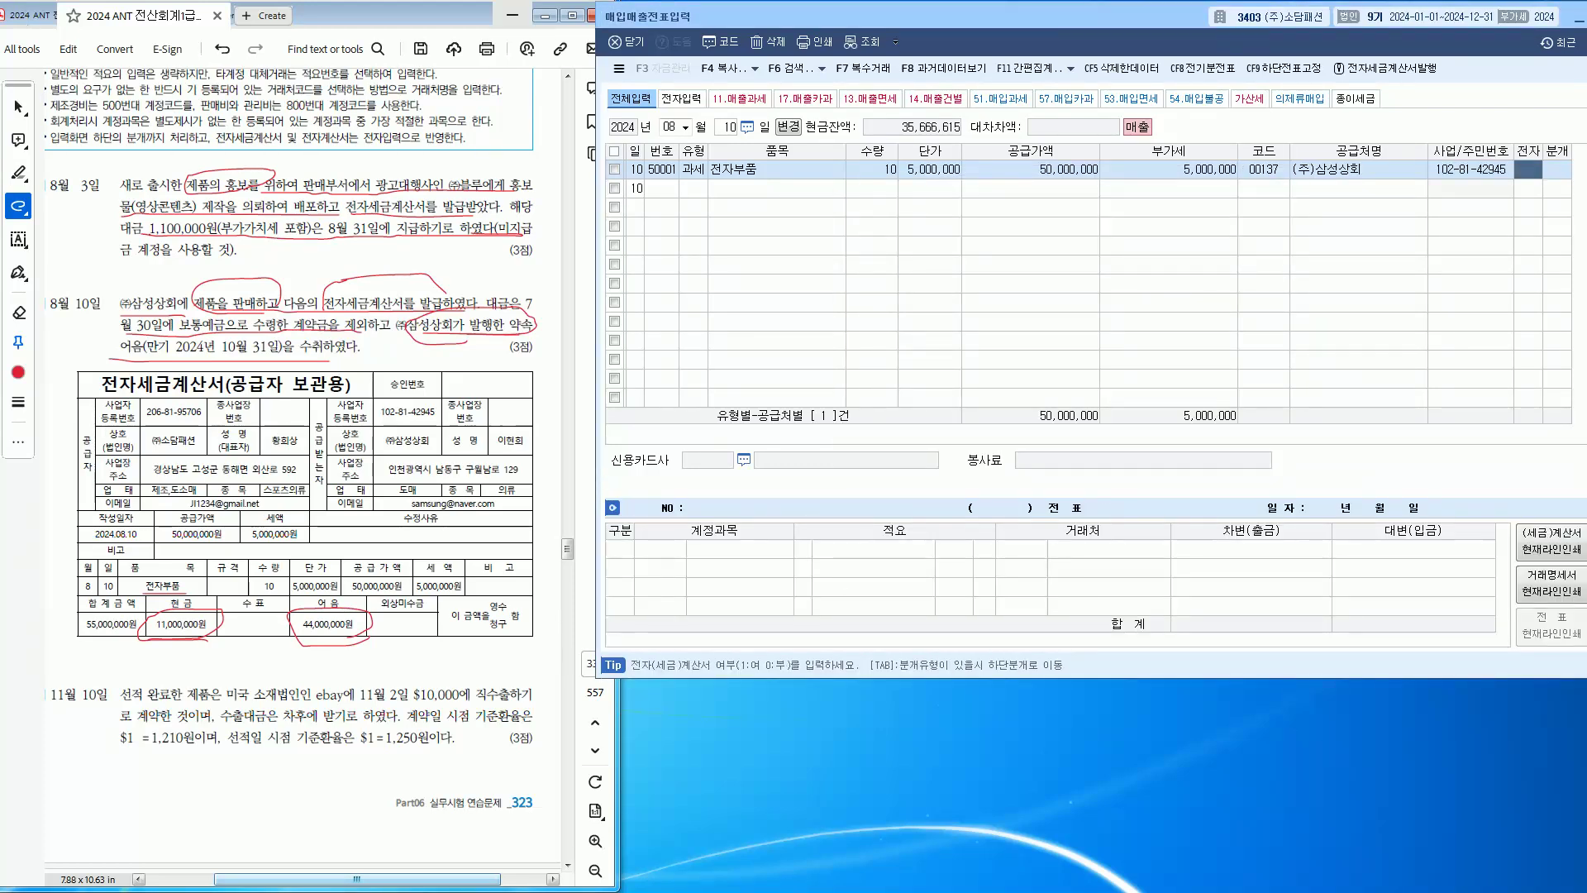
type("1")
key("Return")
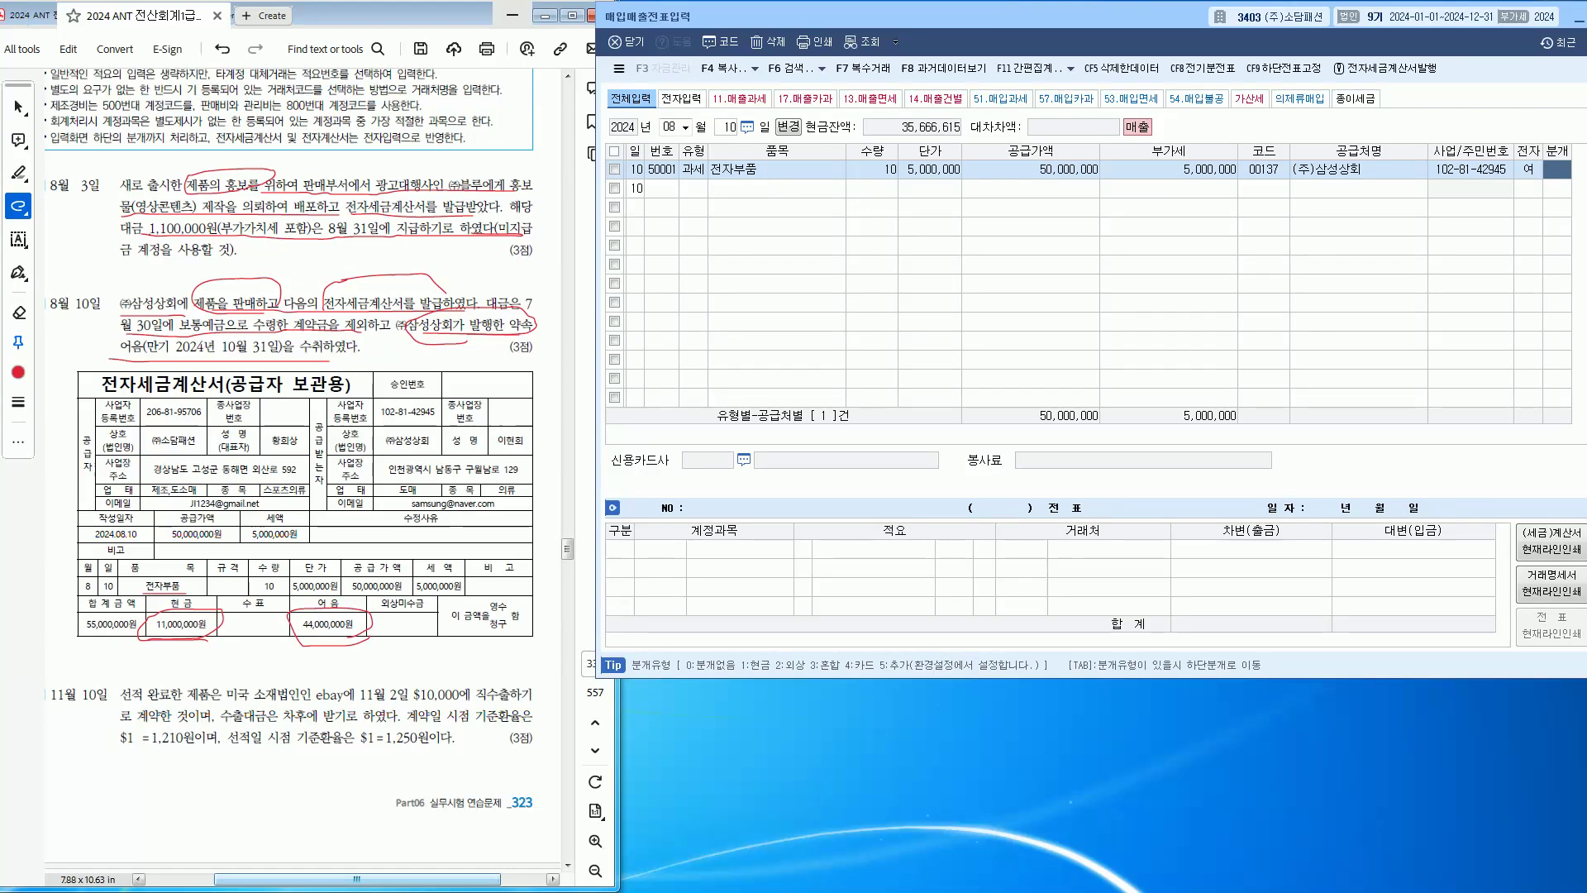
type("3")
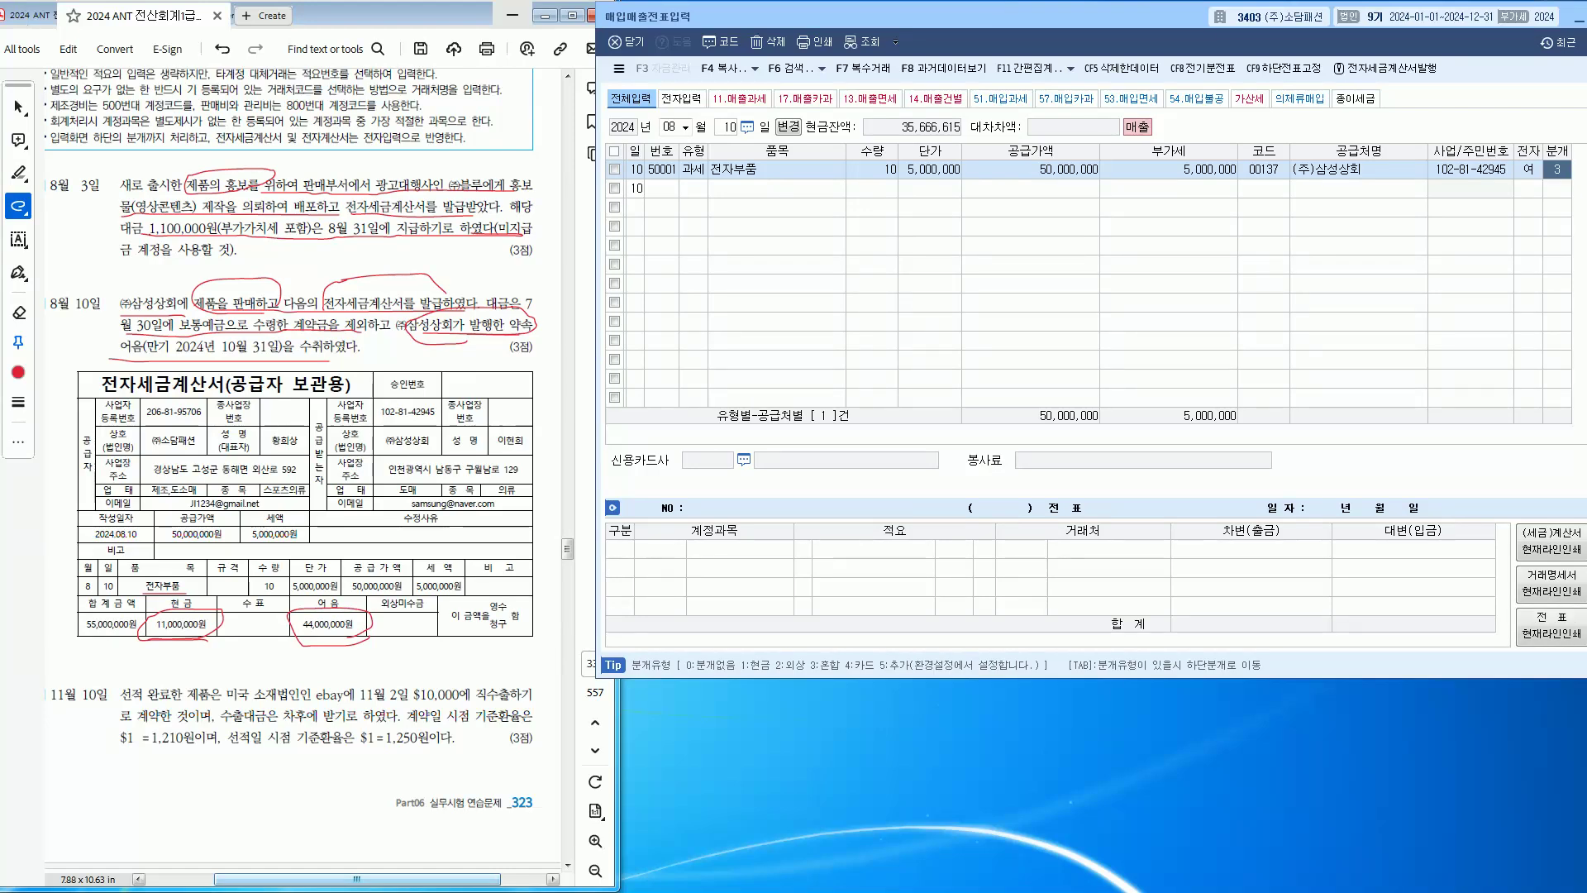
key("Return")
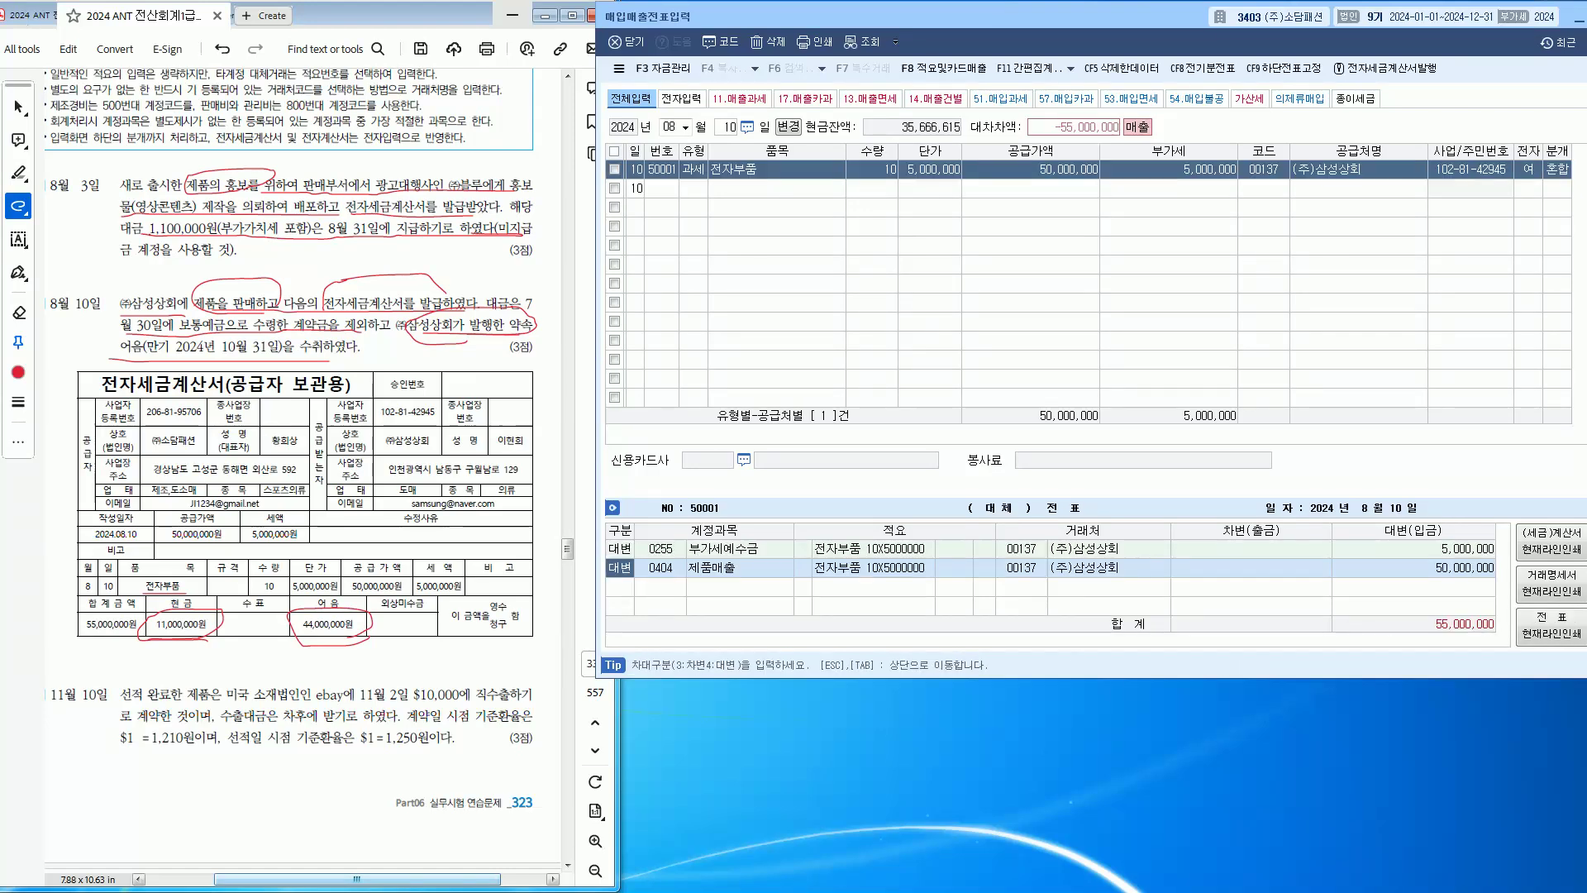
Step: Add a debit line for 0259 선수금 to the August 10 journal
key("Down")
type("3")
key("Return")
type("선수")
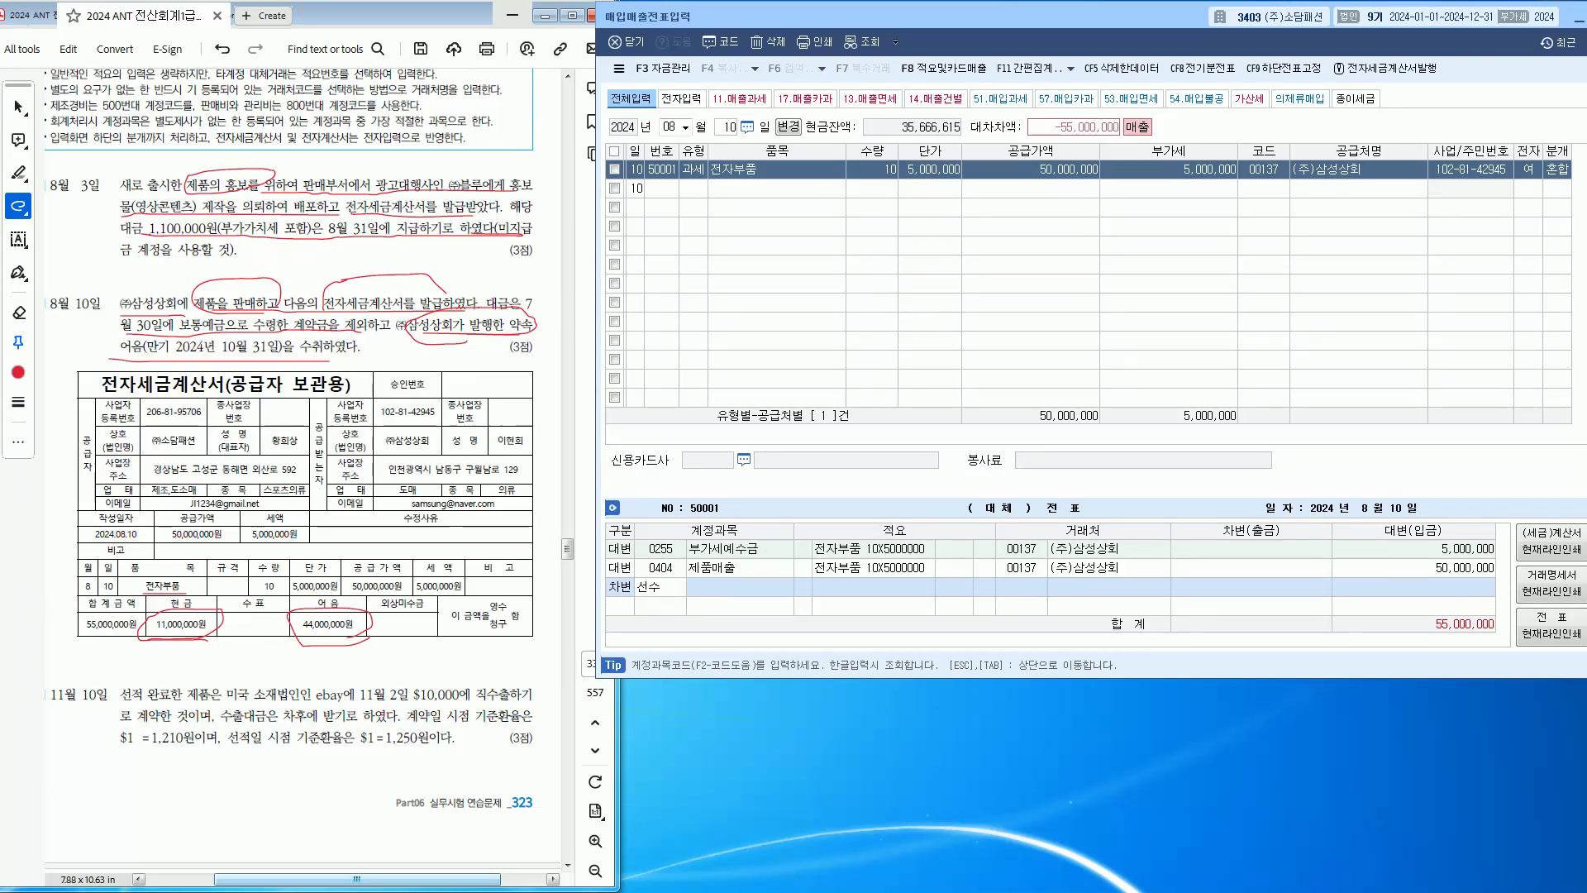
key("Return")
key("Return")
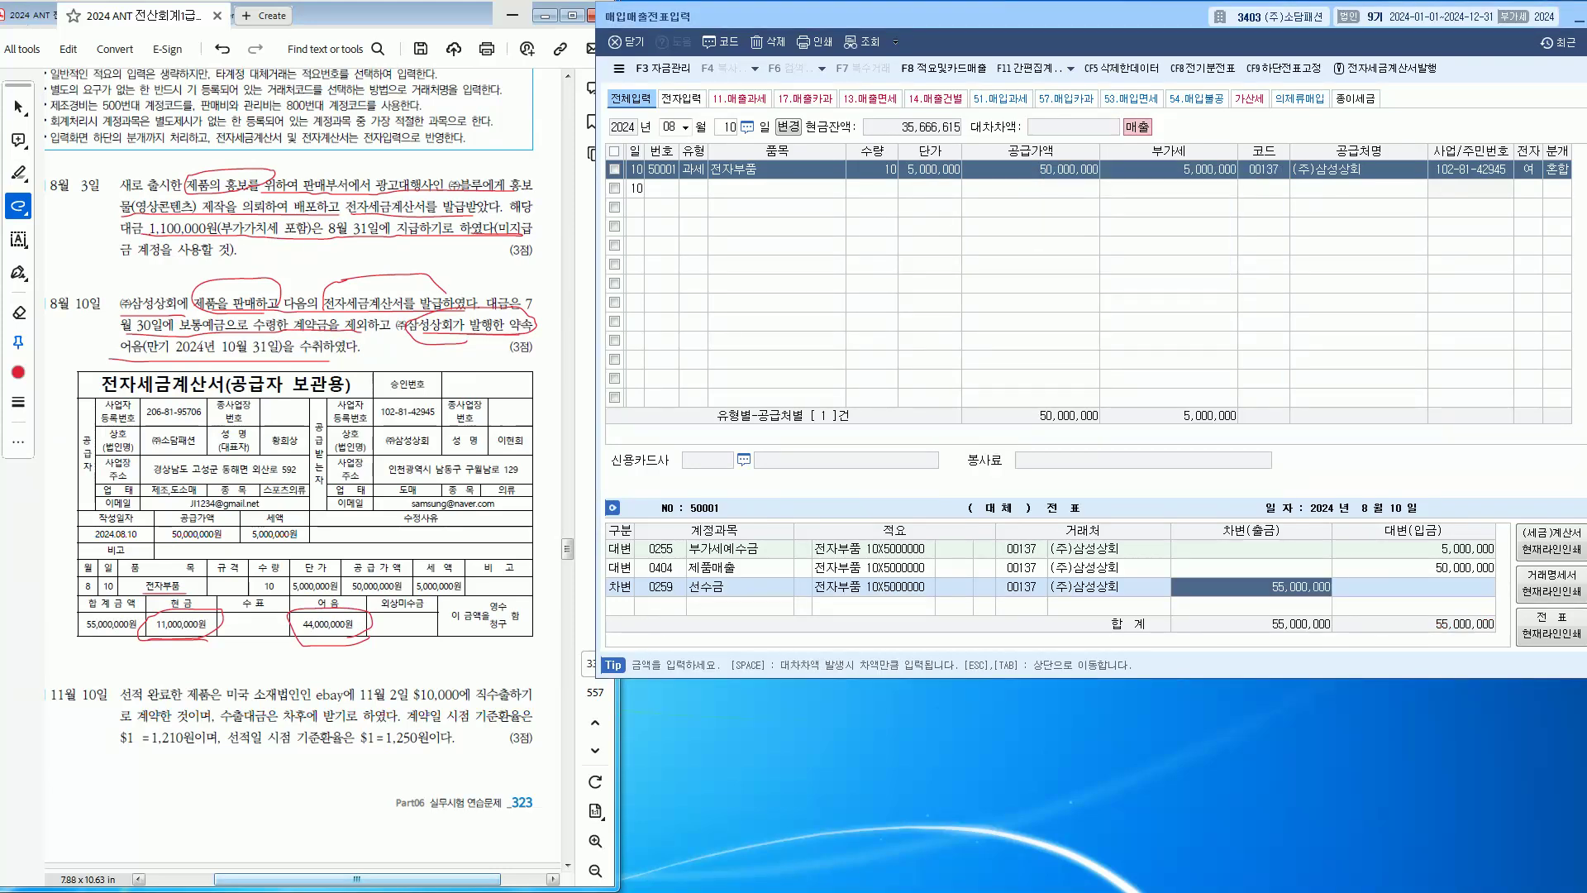
key("Return")
key("Return")
key("Return")
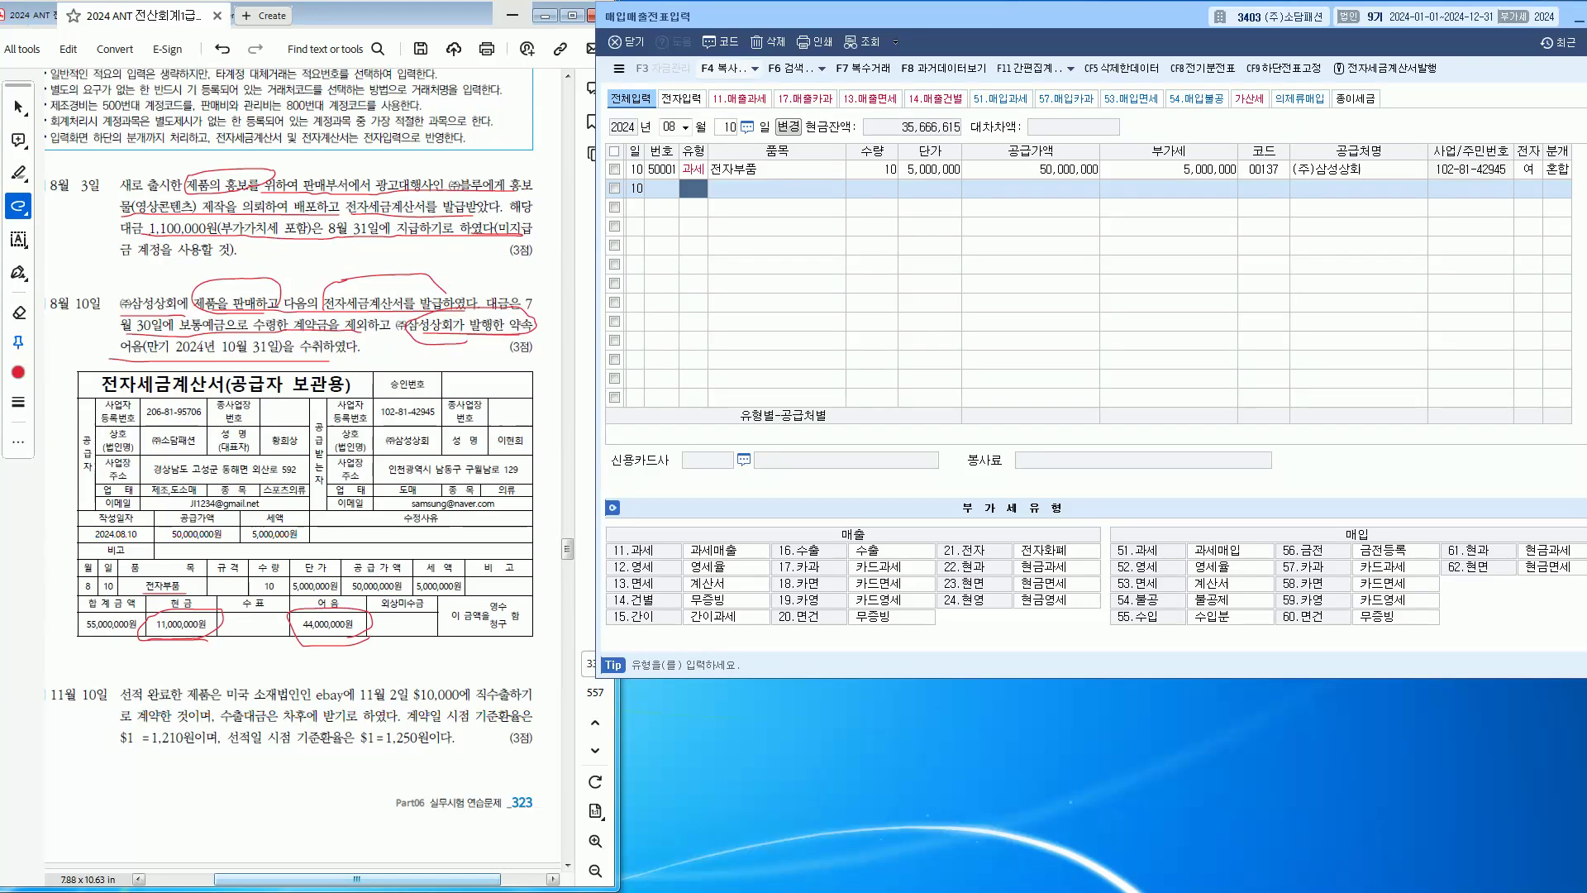
Step: Set the 선수금 line's debit amount to 11,000,000 in the August 10 journal
left_click(1557, 170)
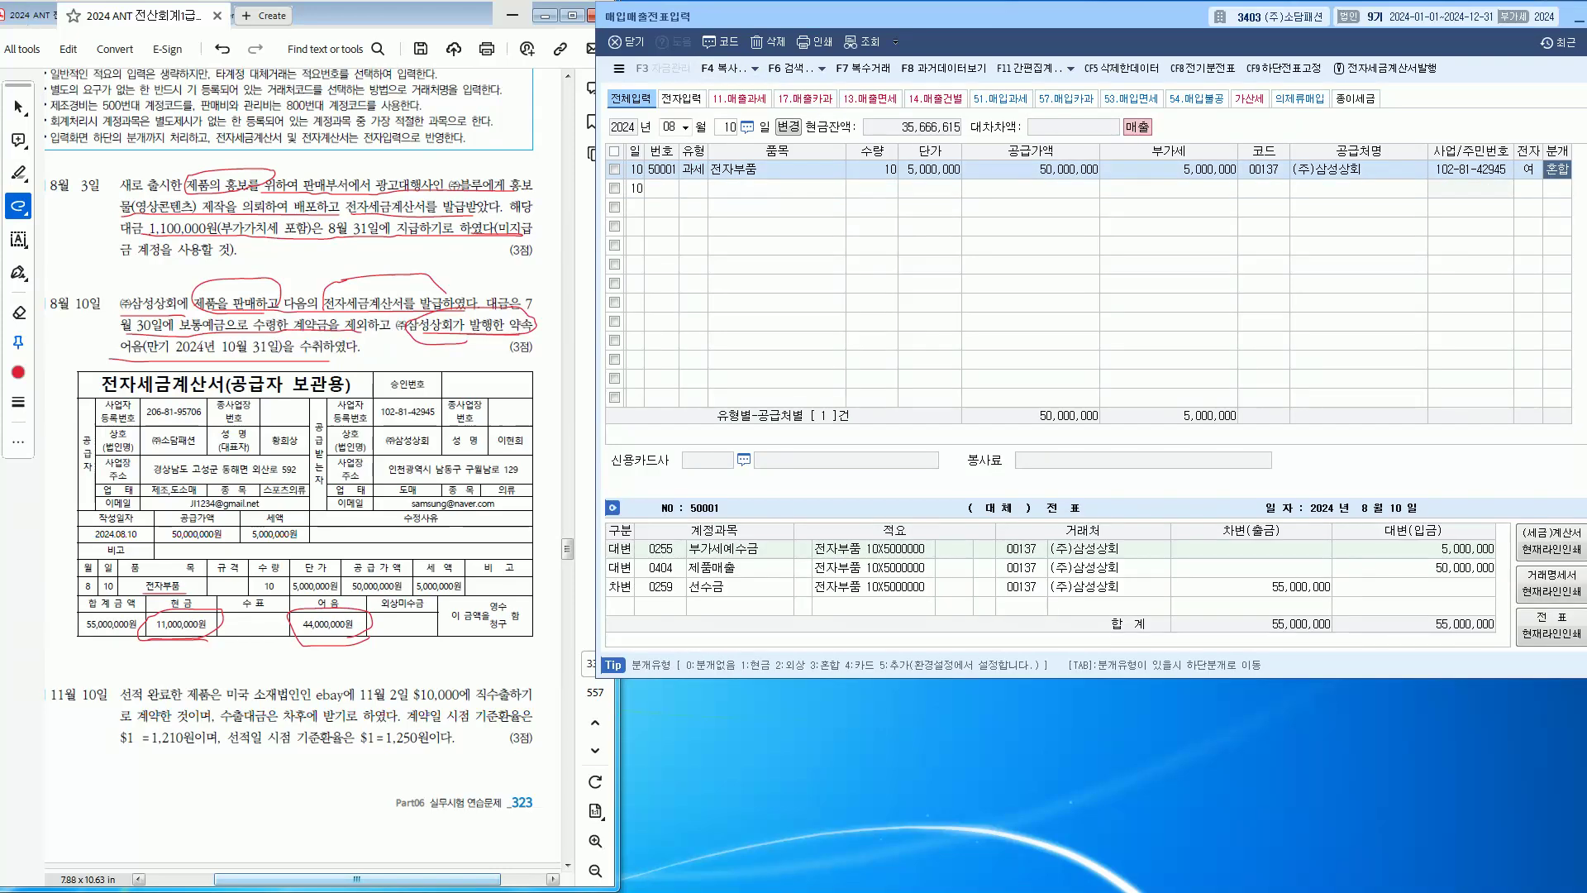
key("Tab")
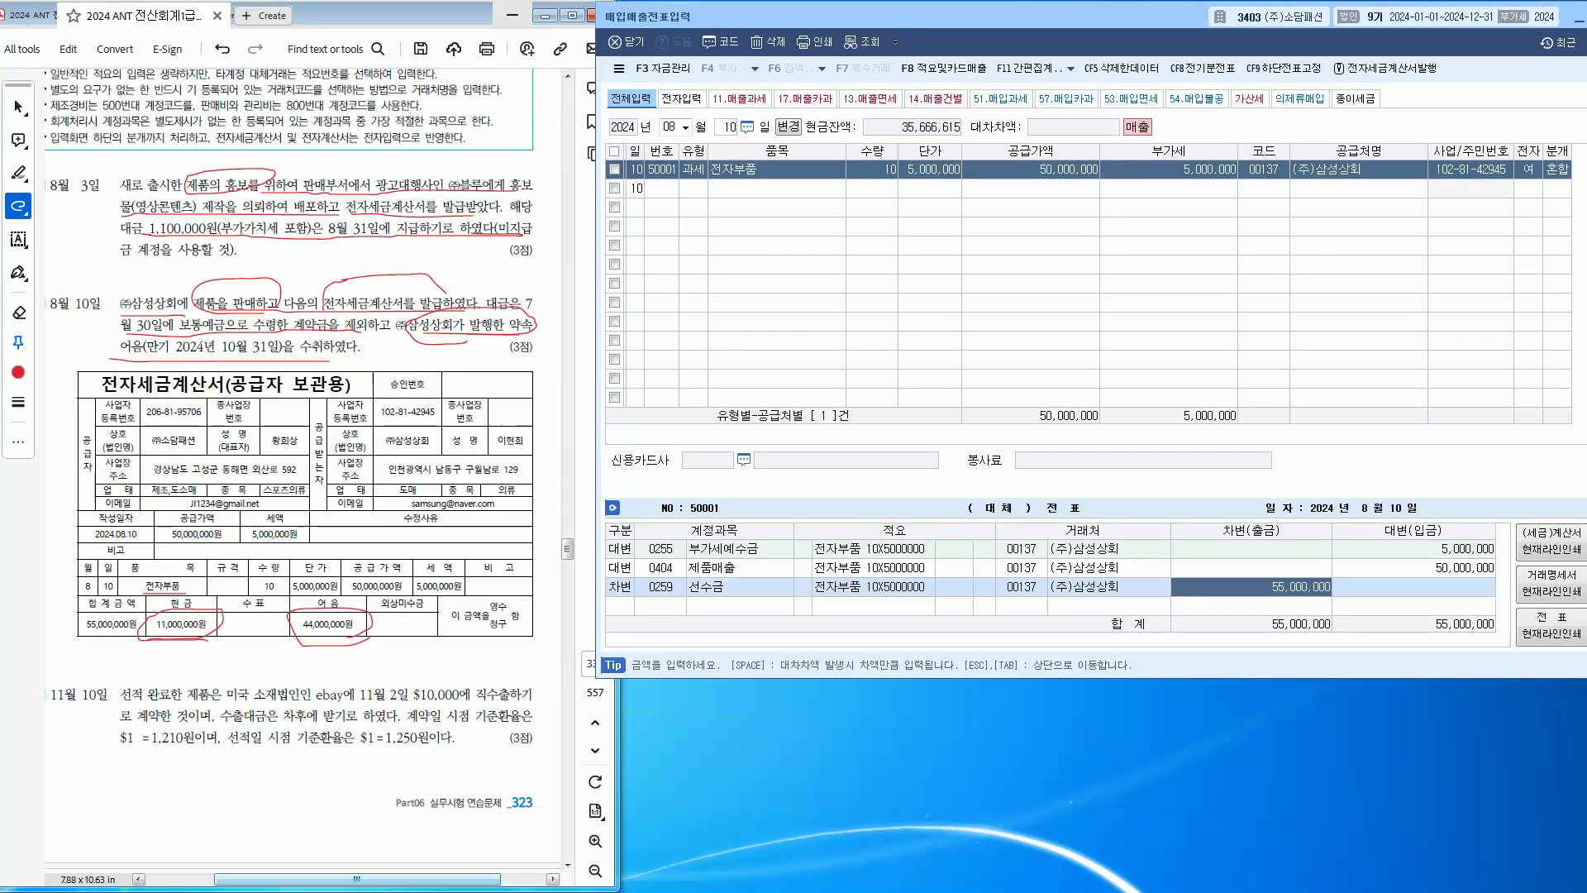
type("11000000")
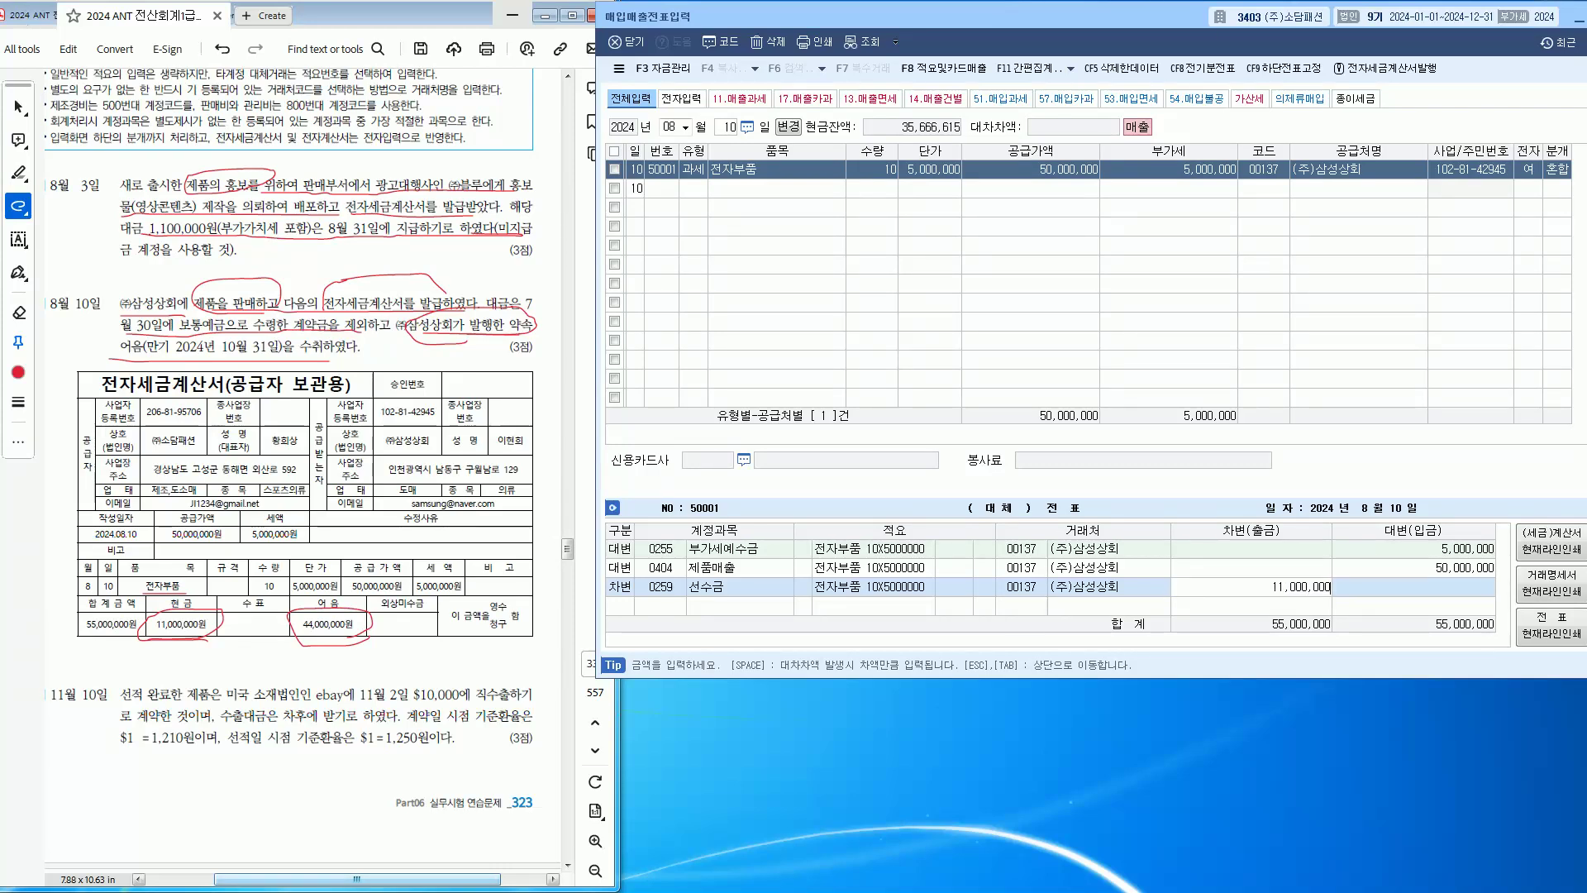
key("Return")
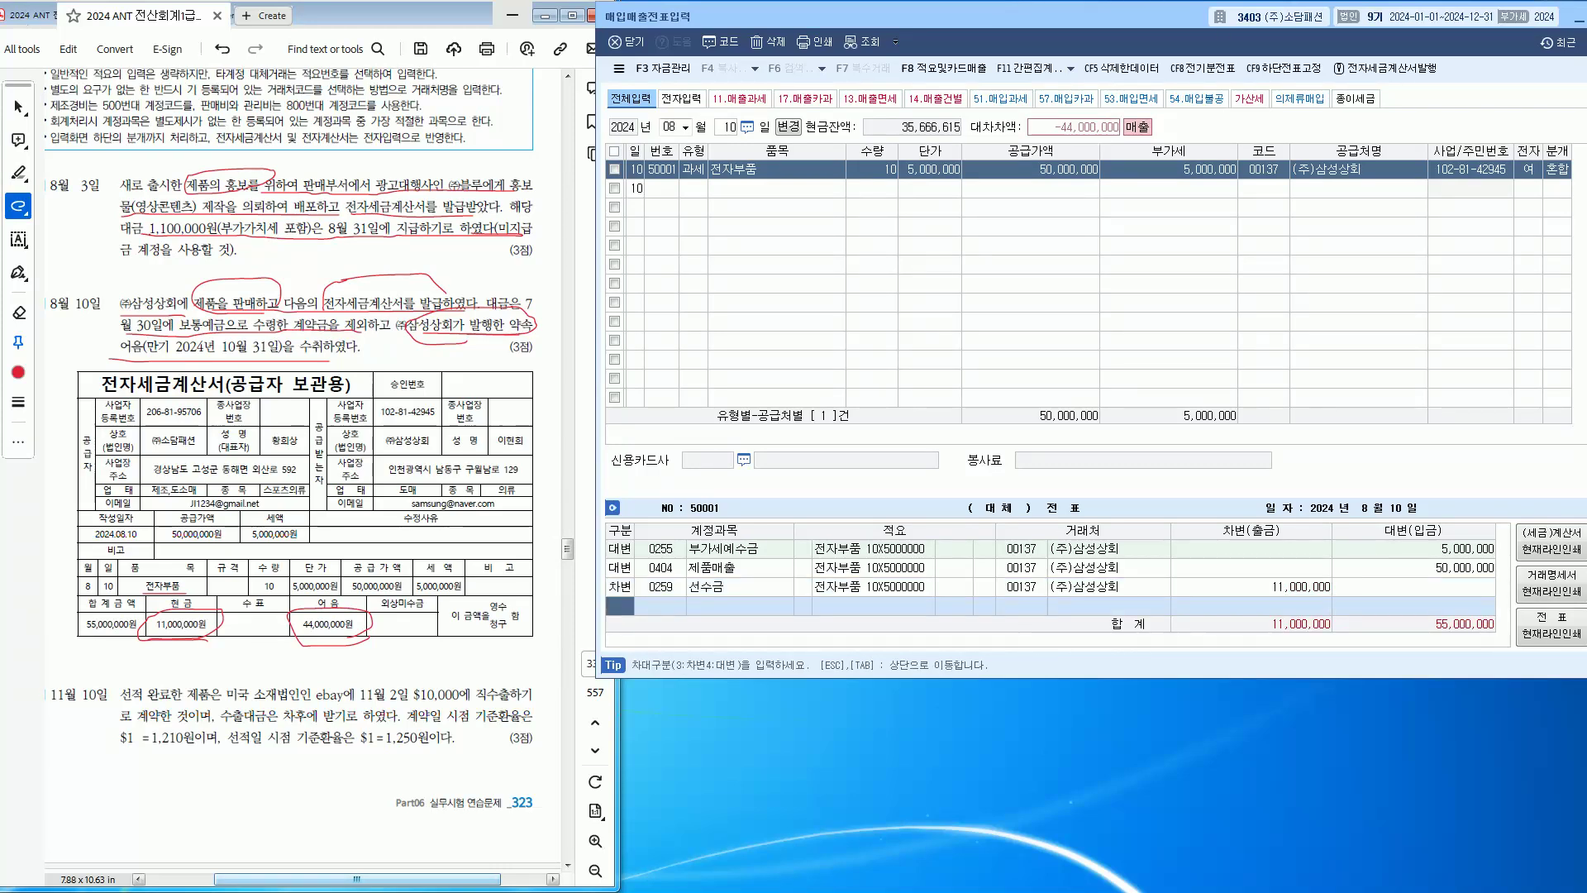
Step: Add a debit line for 0110 받을어음 of 44,000,000 and check the customers on the debit lines
type("3110")
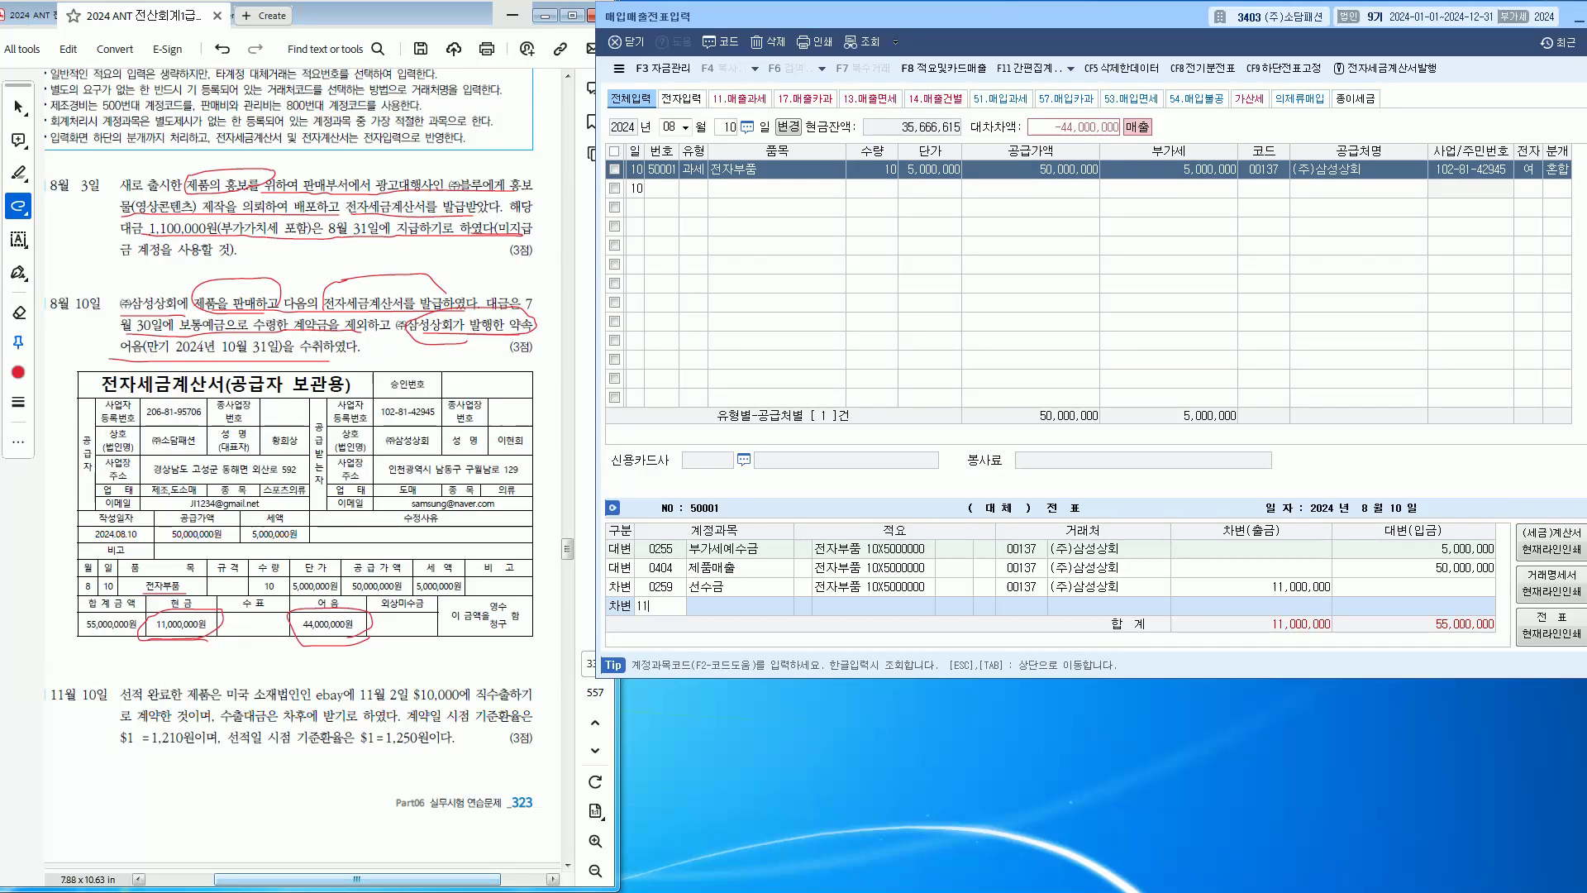
key("Return")
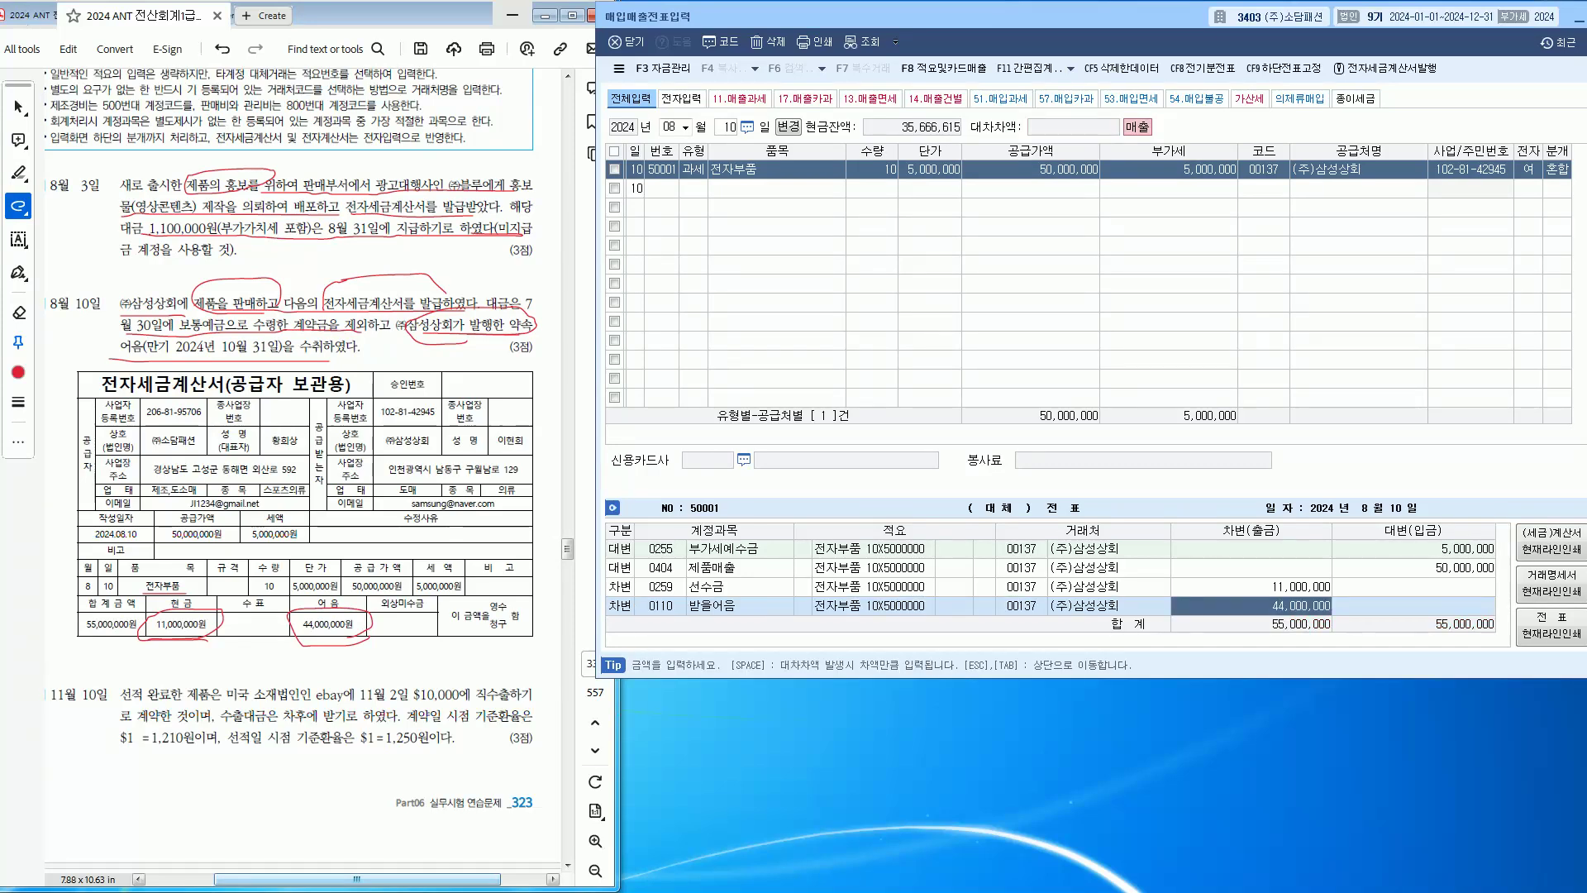
left_click(1108, 606)
left_click(1108, 586)
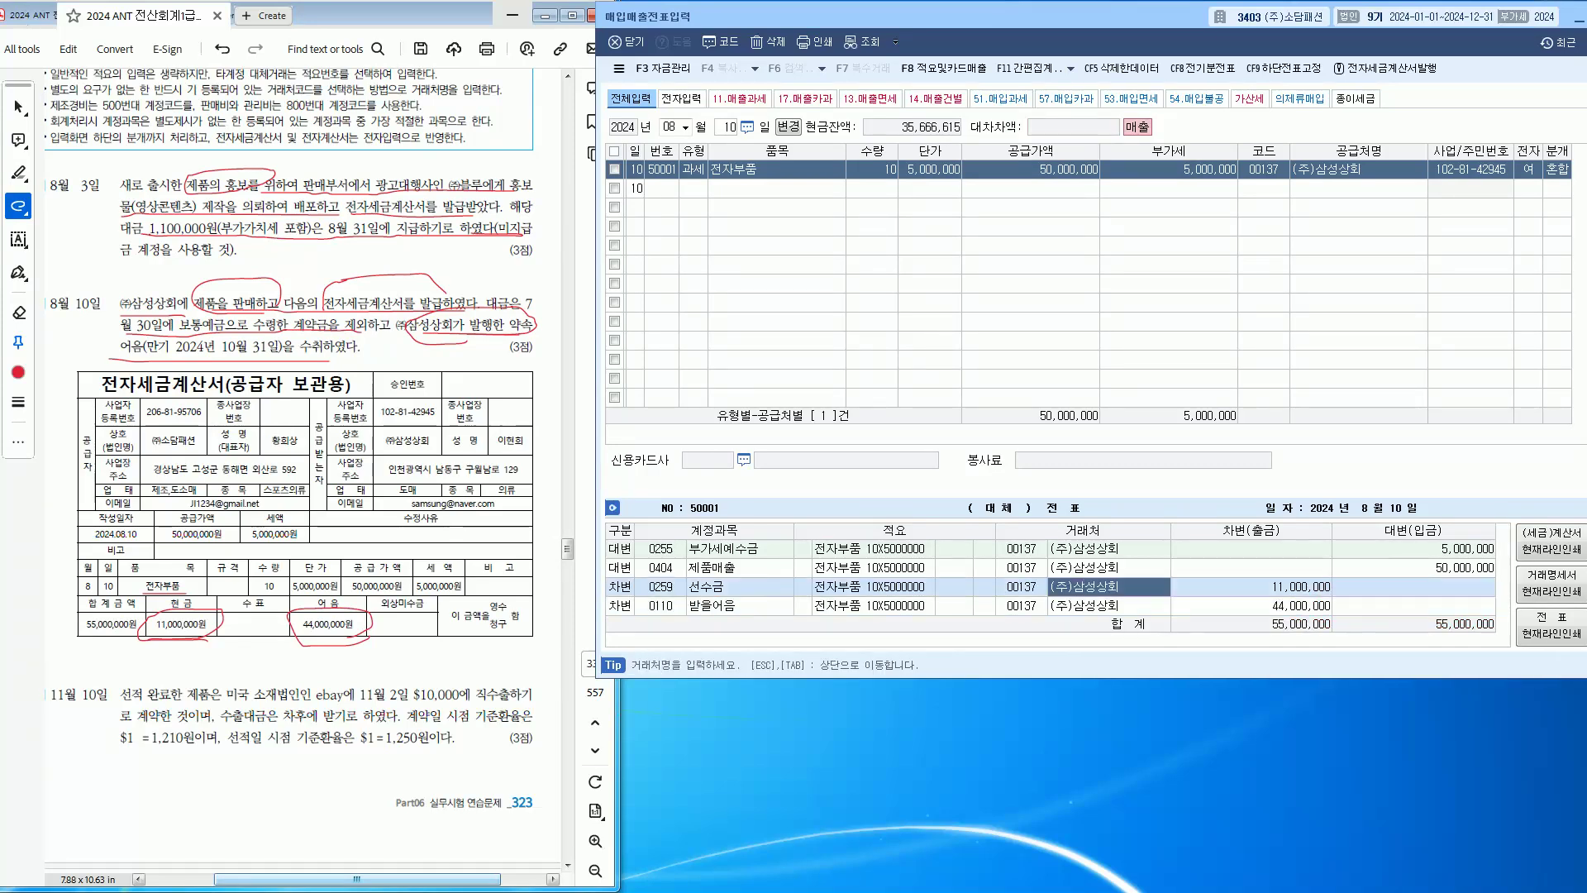
left_click(660, 606)
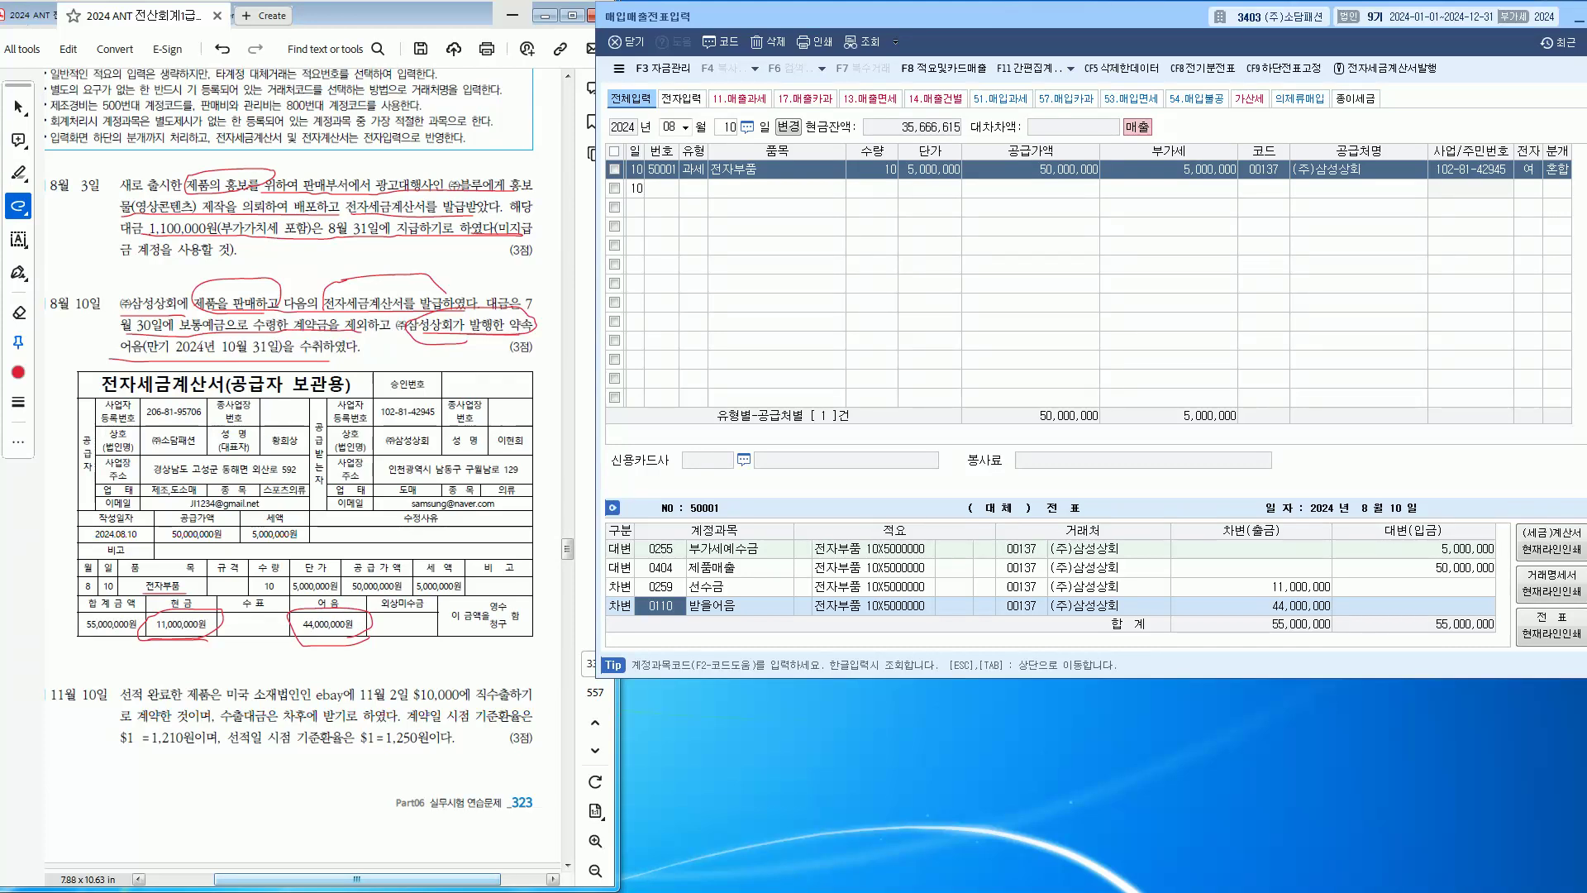
Step: Bring up the November 10 question in the PDF and set the voucher date to November 10
left_click(423, 624)
scroll(423, 624, "down", 6)
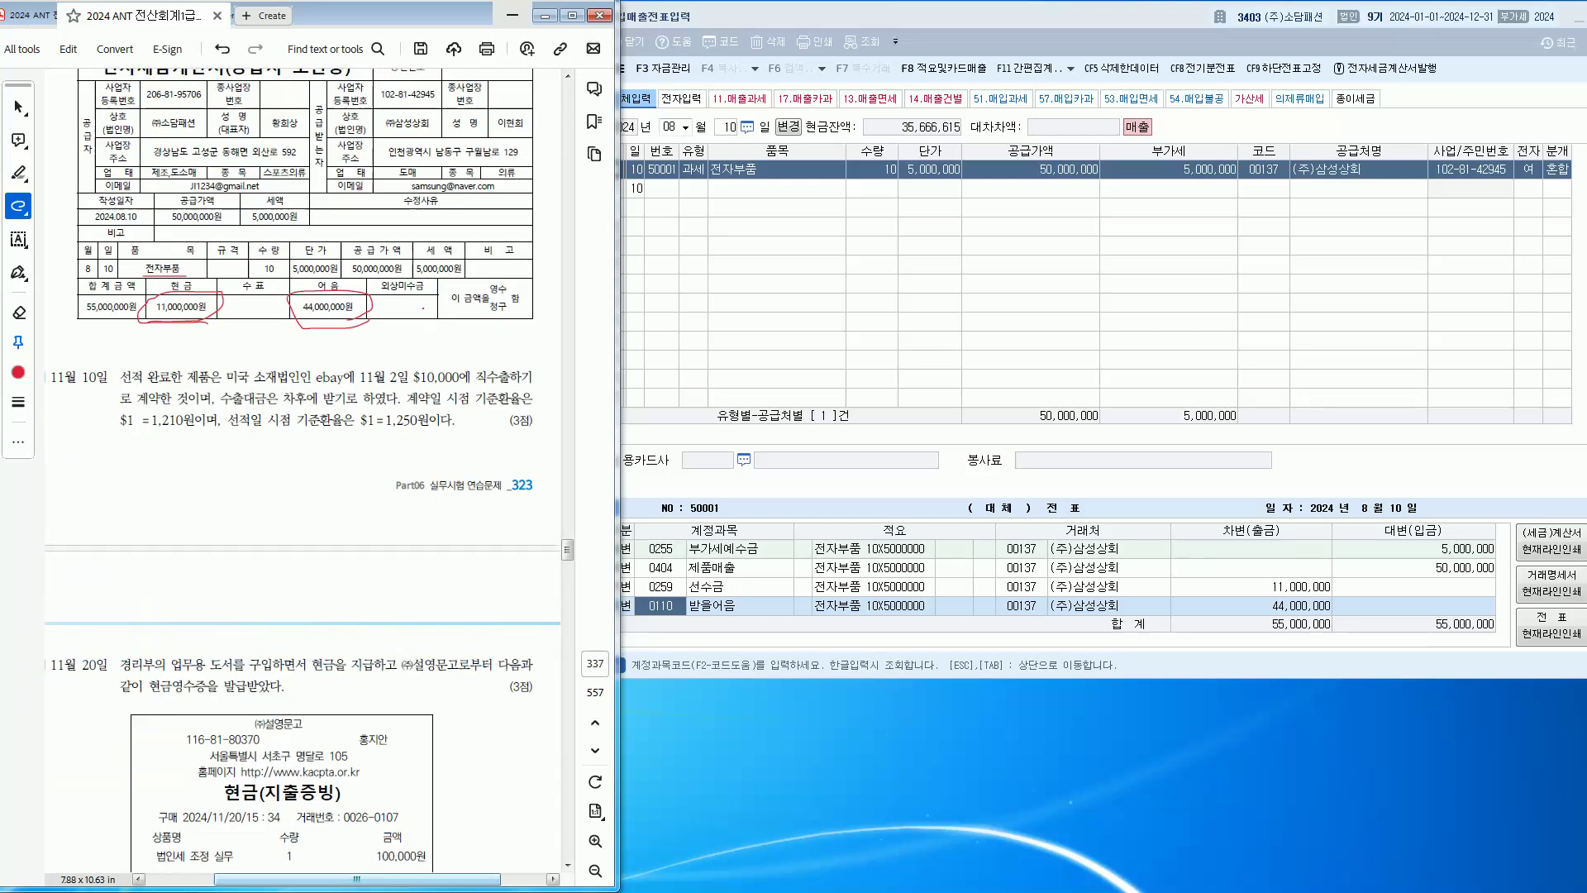
left_click(1557, 170)
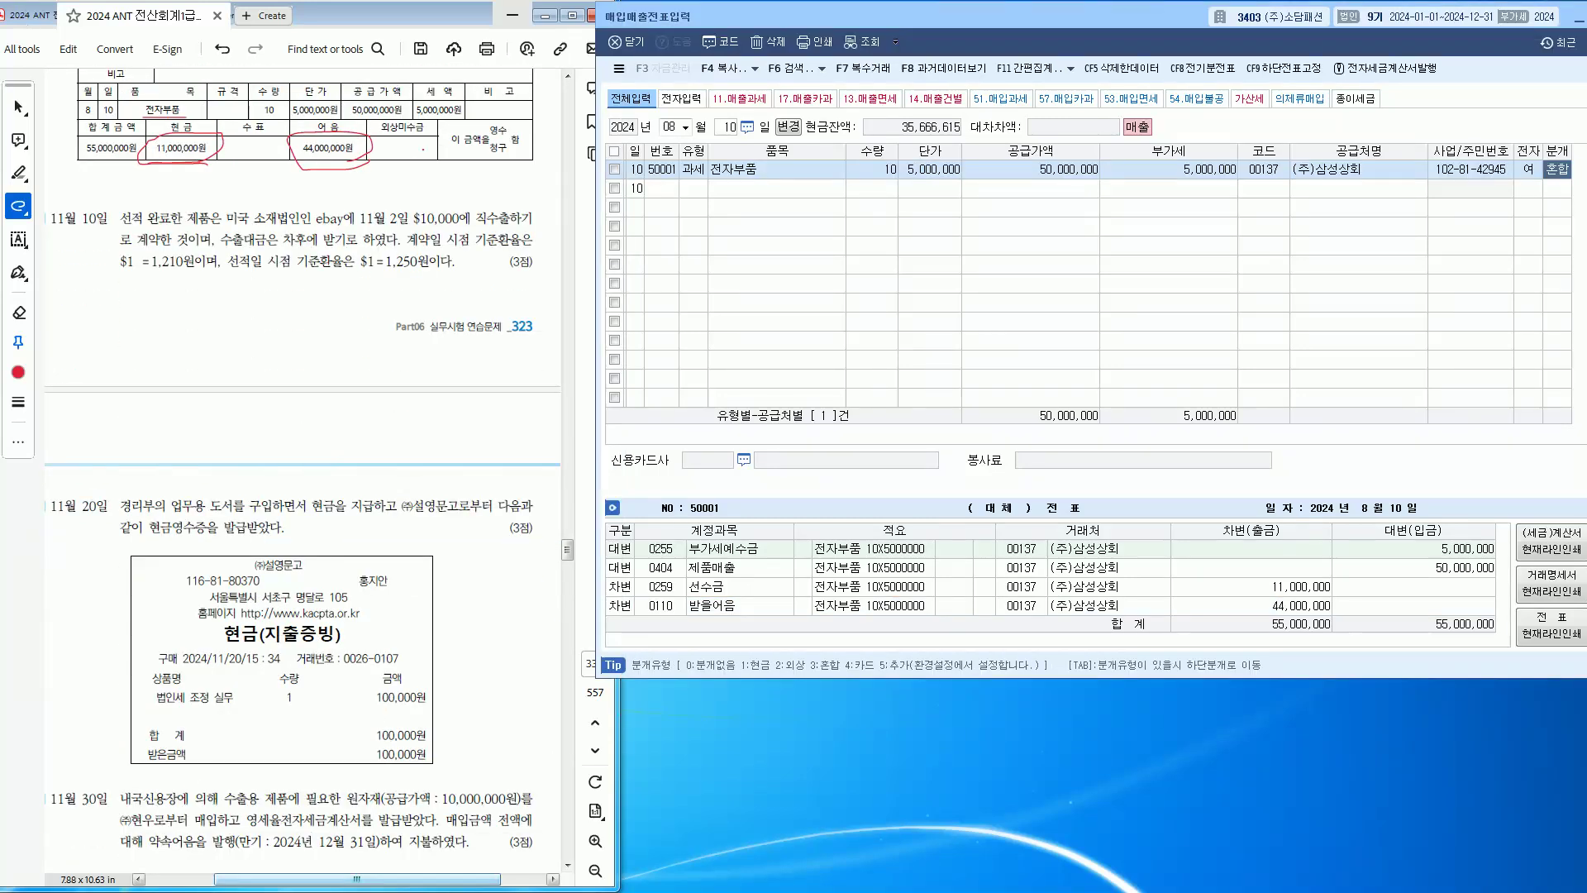
left_click(668, 127)
type("11")
key("Return")
key("Return")
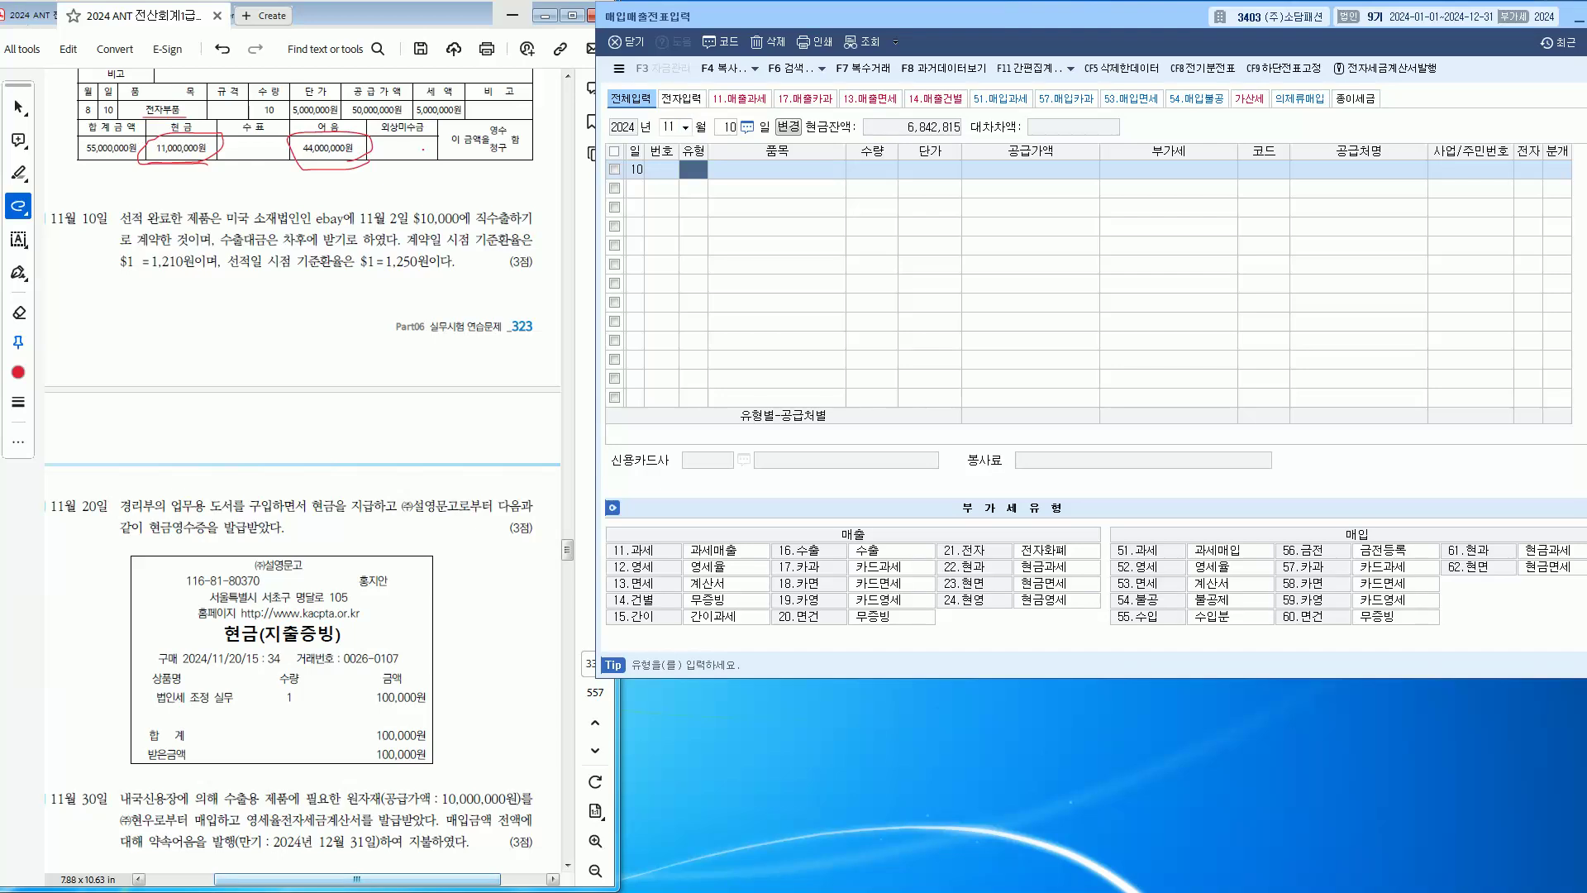
Step: Underline the November 10 question's 제품, $10,000 direct-export contract, deferred payment and 계약일 시점 기준환율 wording in the PDF
left_click_drag(360, 228, 519, 225)
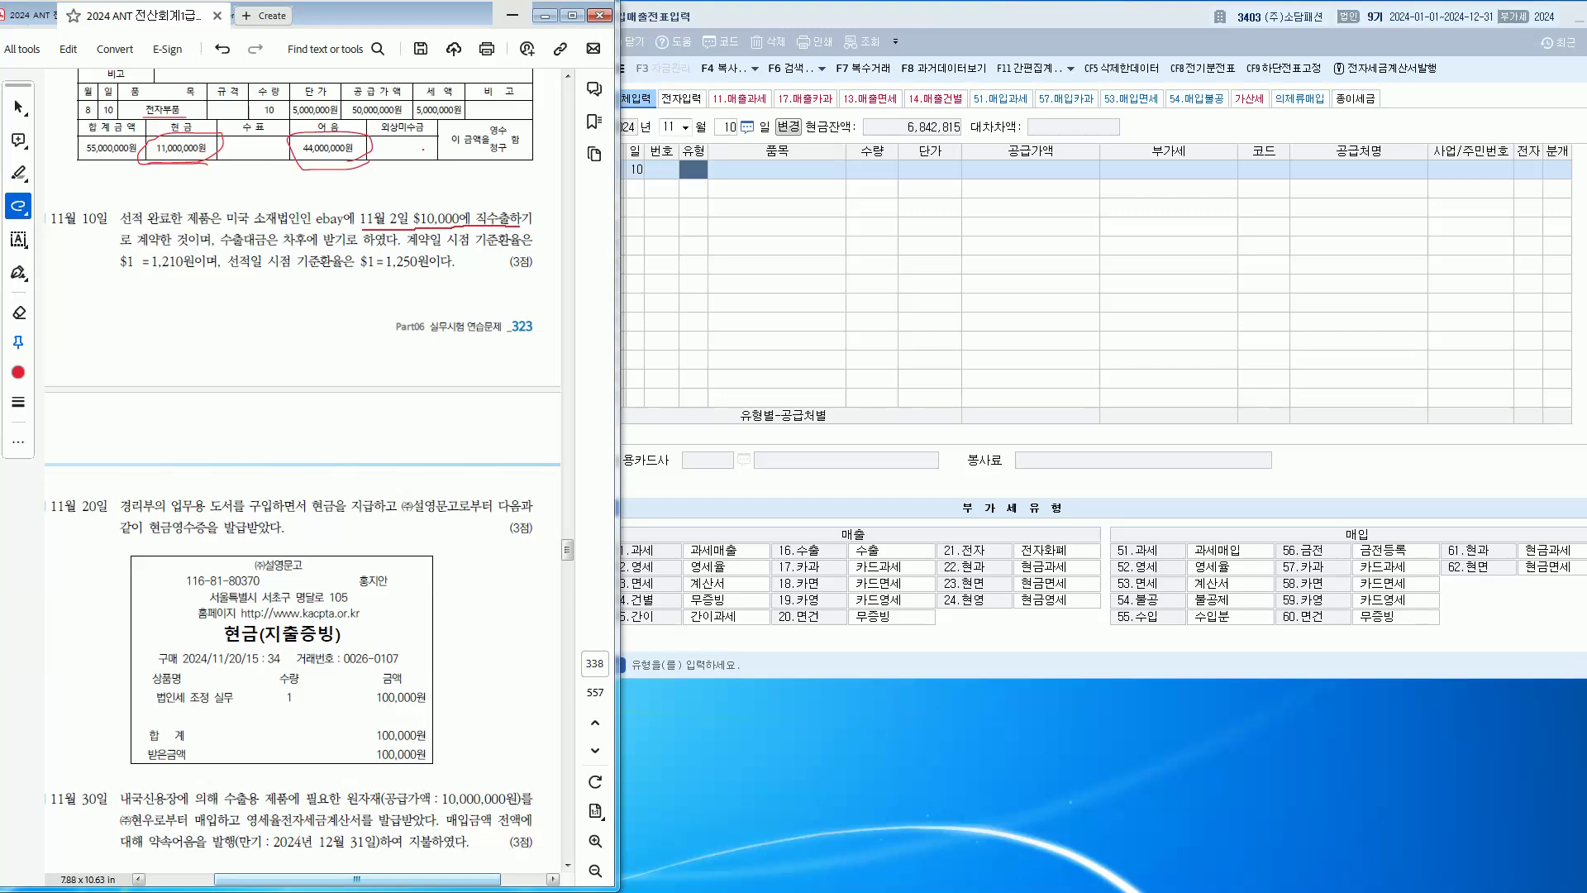
left_click_drag(135, 246, 181, 247)
left_click_drag(335, 248, 380, 247)
left_click_drag(164, 226, 204, 226)
left_click_drag(425, 247, 537, 245)
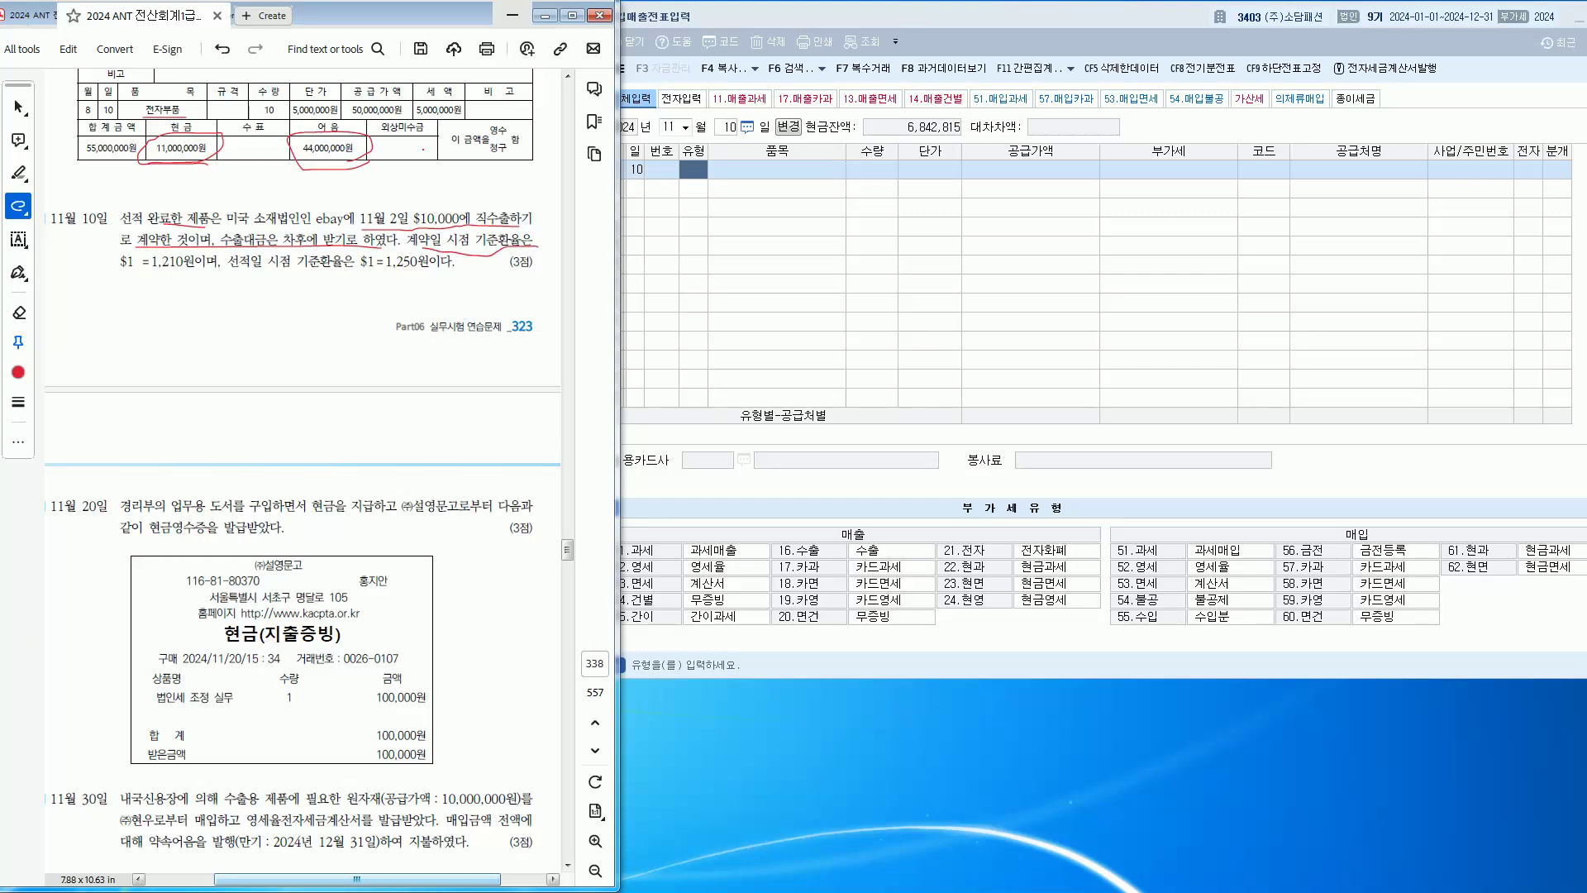
Step: Underline the $1=1,210원 and $1=1,250원 exchange rates and circle 선적일 시점 in the November 10 question
left_click_drag(108, 276, 188, 275)
left_click_drag(310, 277, 441, 277)
mouse_move(285, 282)
left_mouse_down()
mouse_move(217, 264)
mouse_move(273, 244)
mouse_move(247, 280)
mouse_move(225, 262)
mouse_move(280, 247)
mouse_move(291, 281)
mouse_move(218, 268)
mouse_move(280, 251)
left_mouse_up()
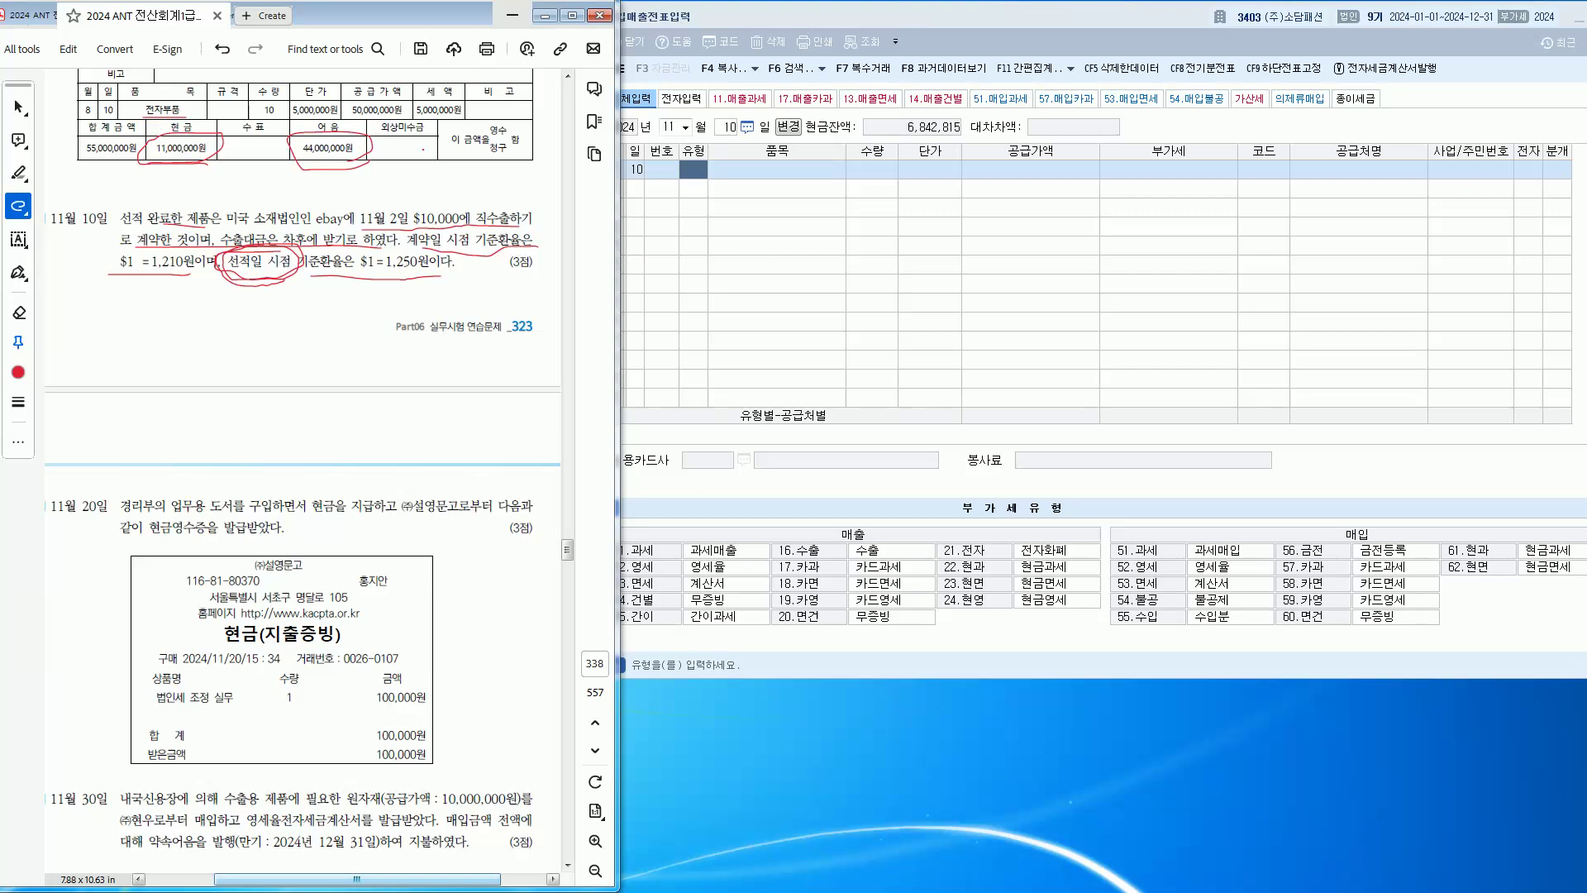
Step: Set the November 10 voucher type to 16 수출 and enter 제품 as the item
left_click(692, 169)
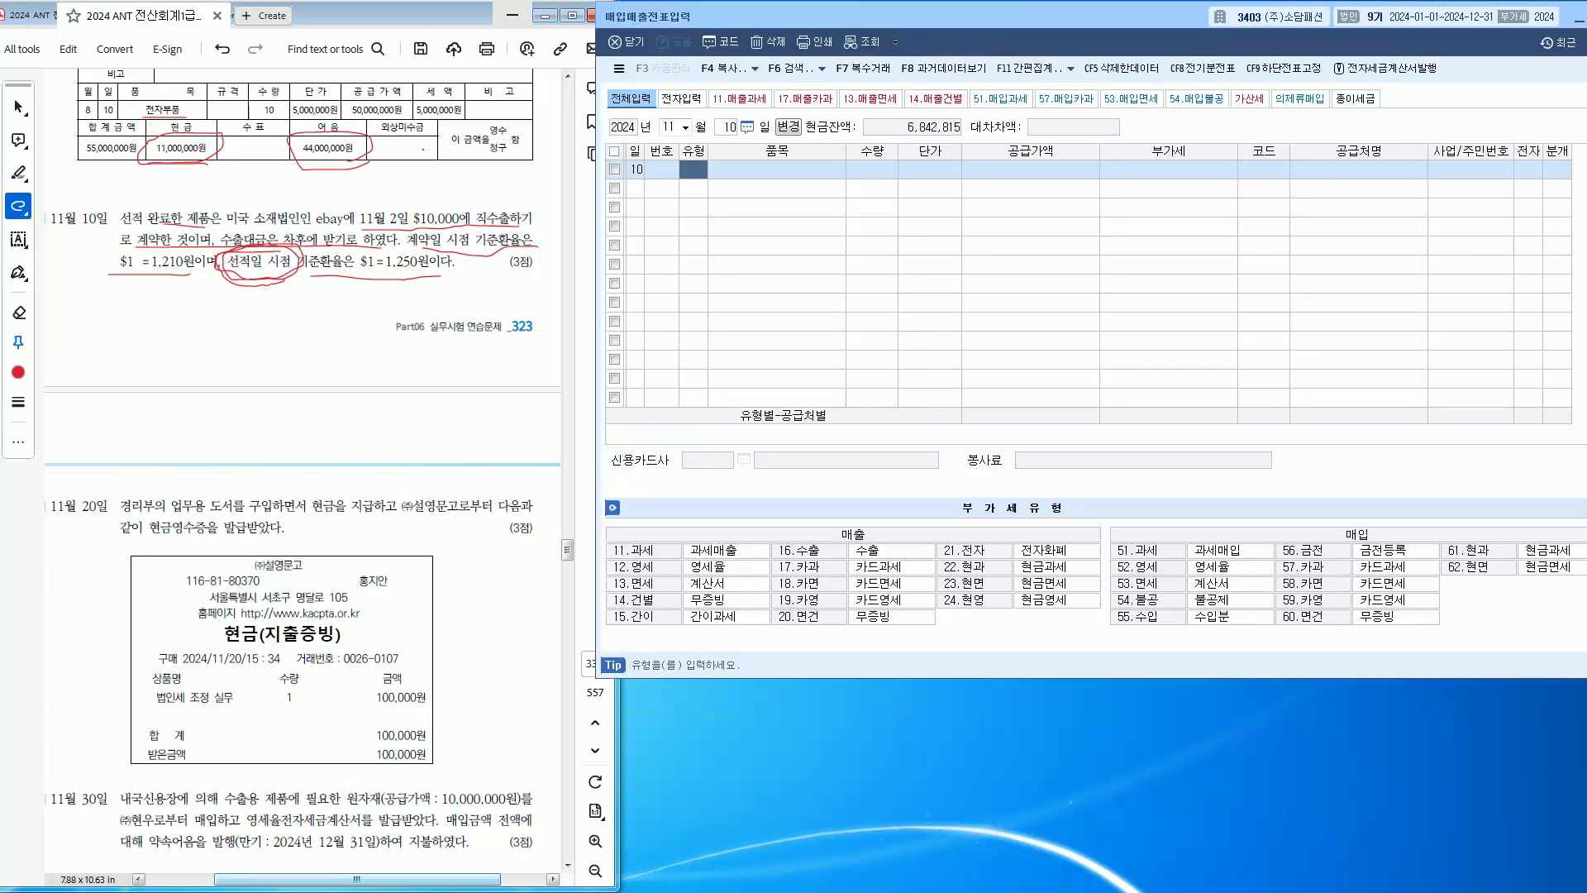
type("16")
key("Return")
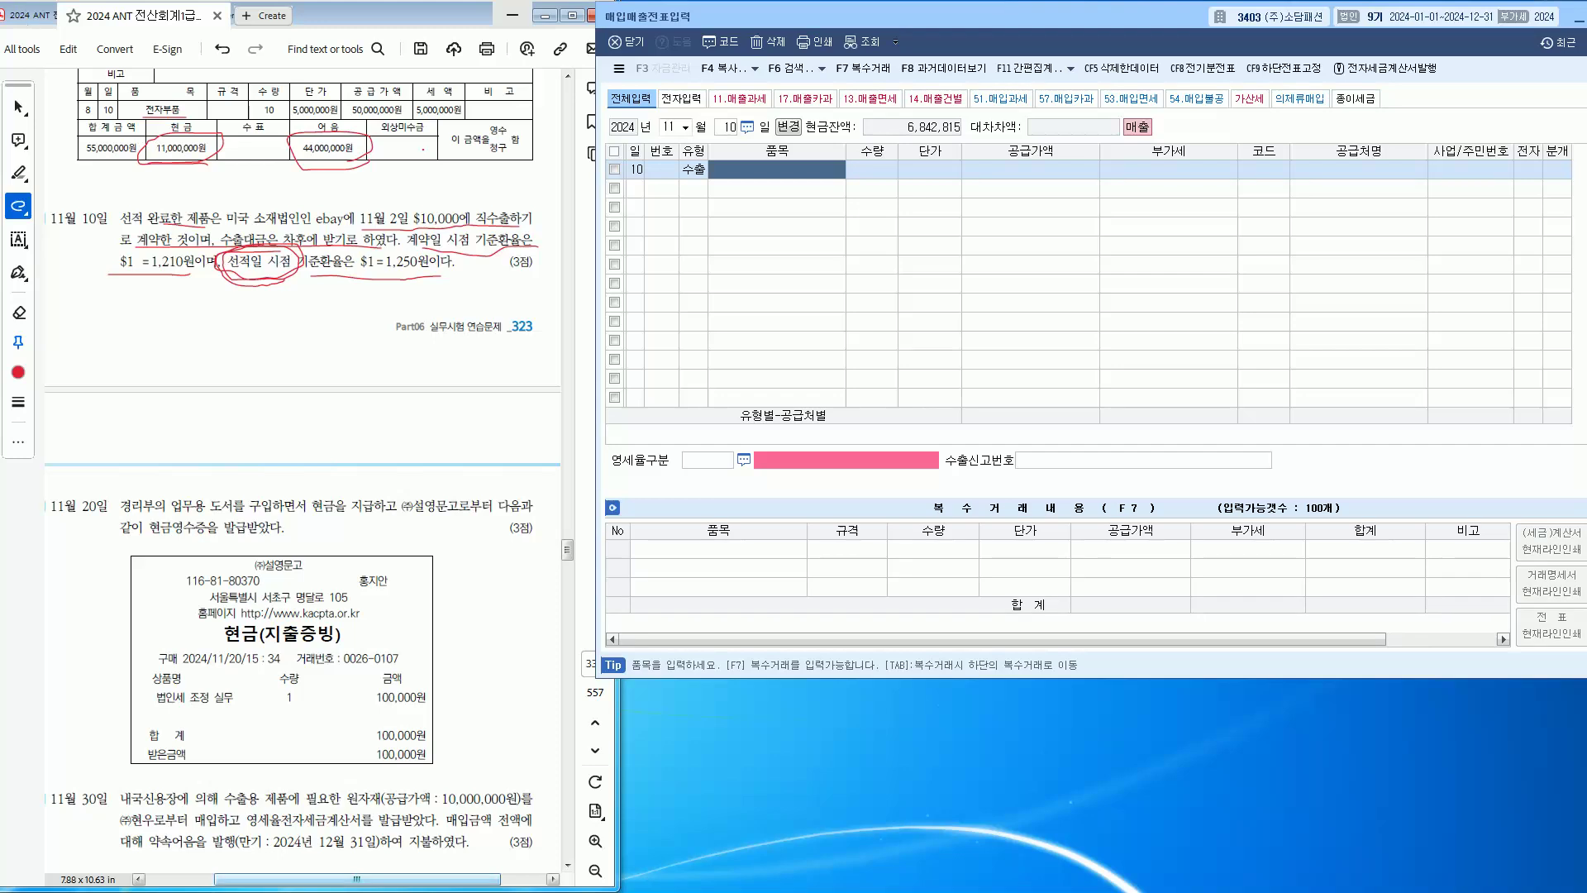
type("제품")
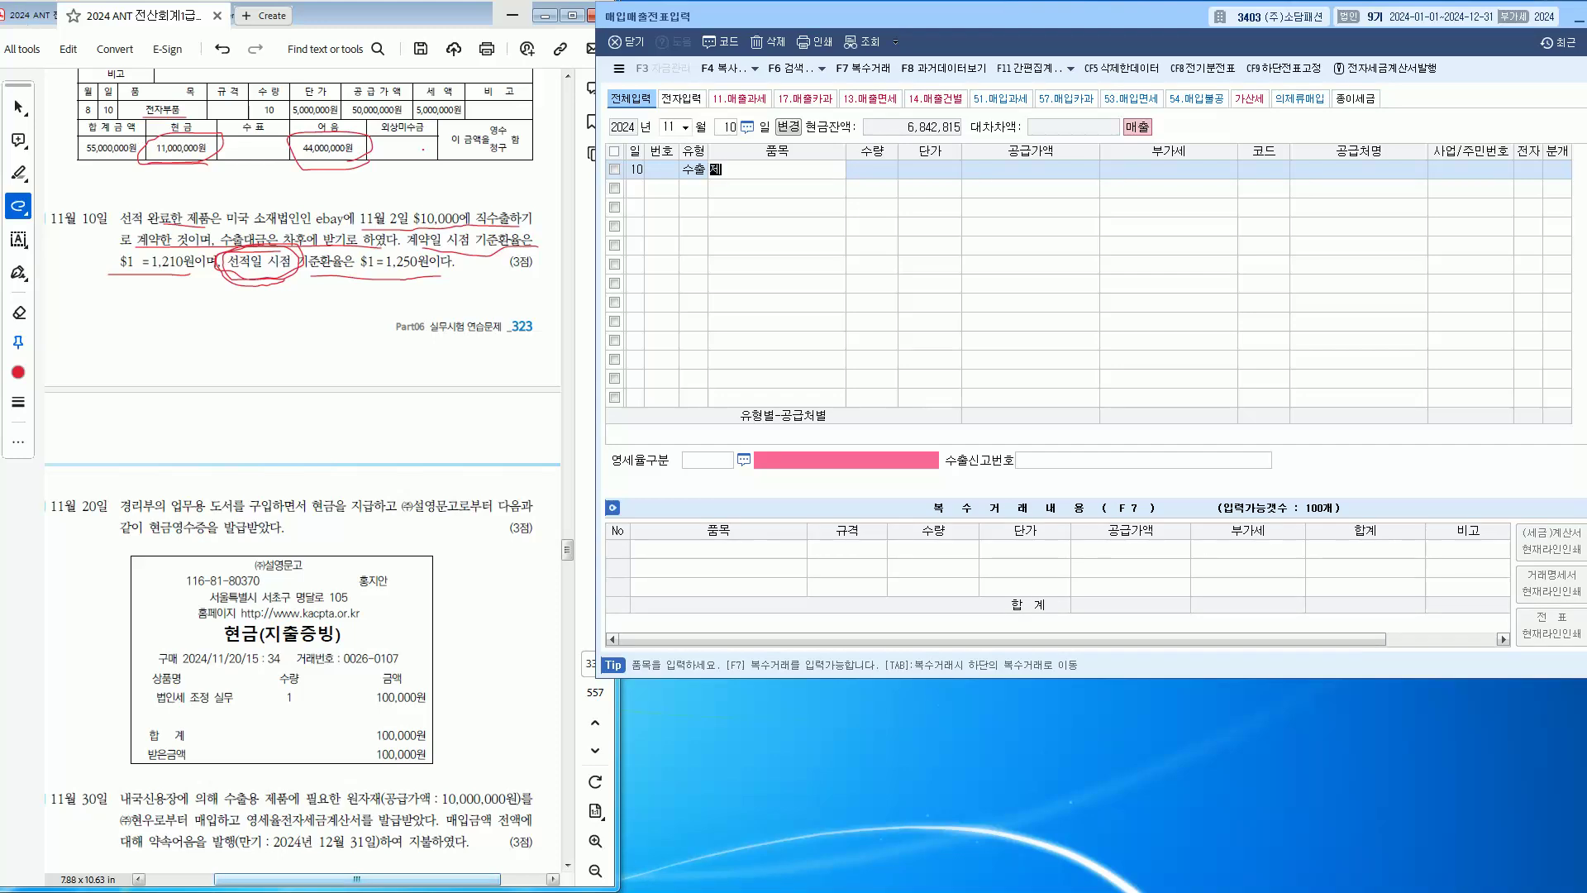
key("Return")
key("Return")
key("Return")
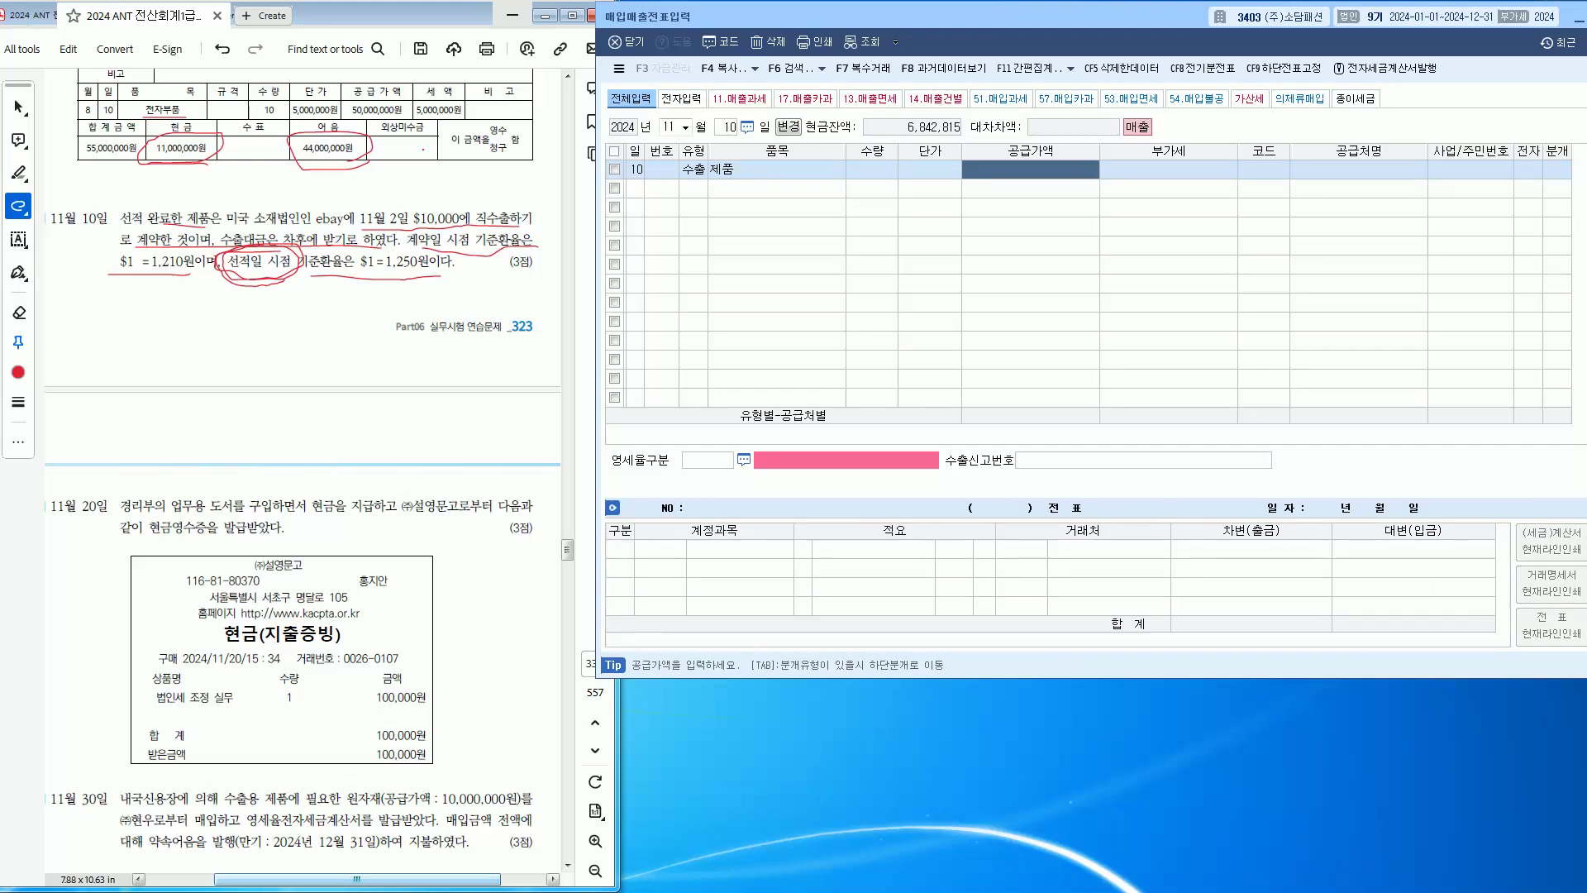
Step: Mark the $1=1,250원 rate and the $10,000 amount in the PDF, and return to the voucher's 공급가액 entry
left_click(408, 277)
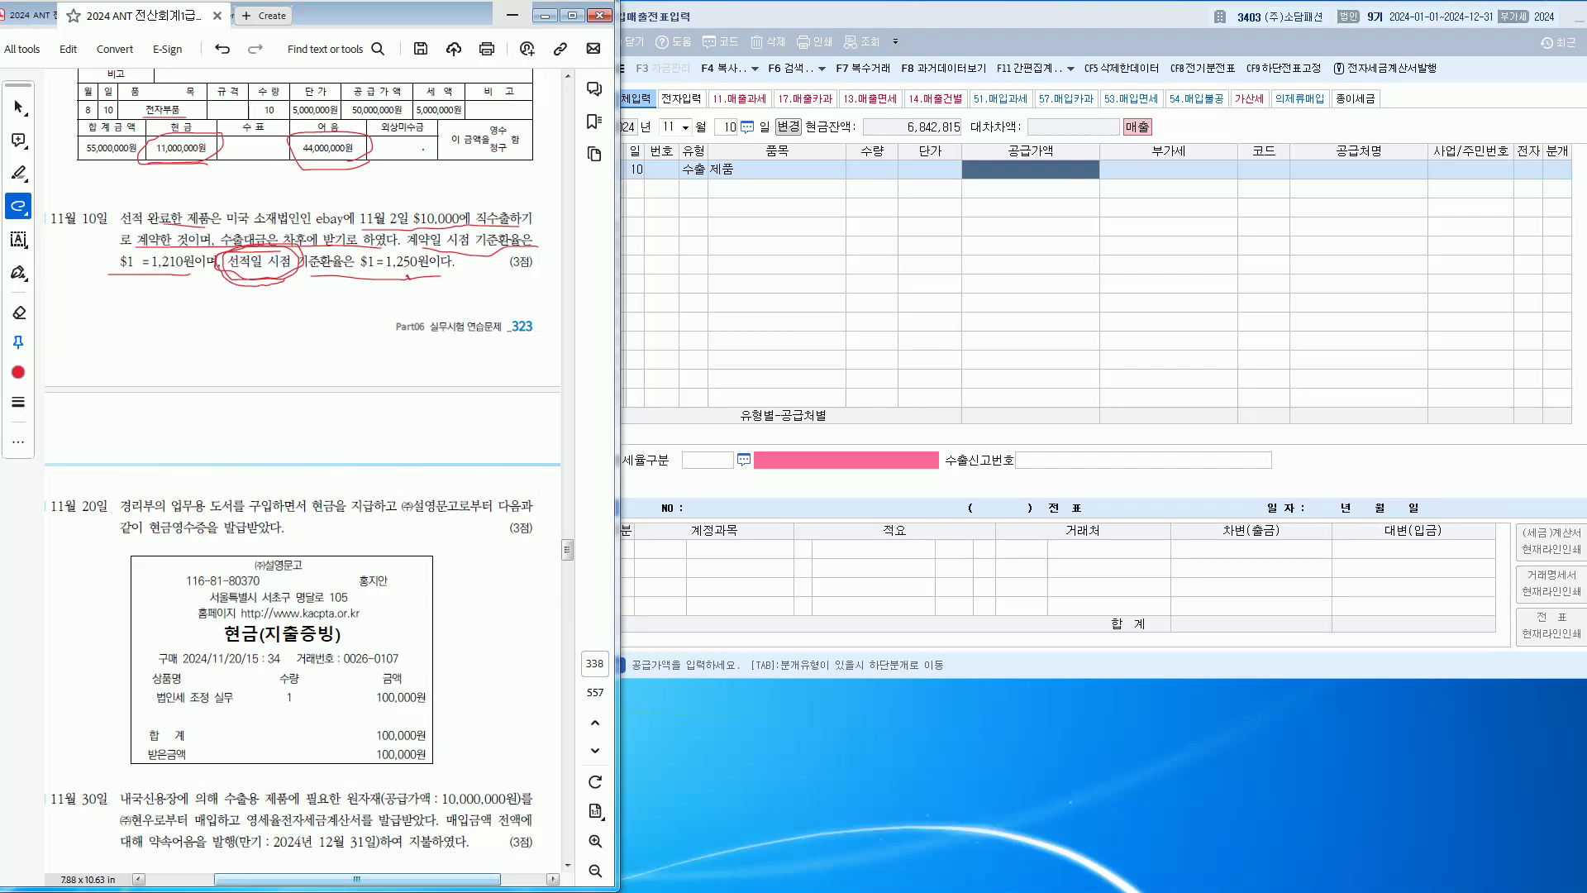
left_click_drag(406, 276, 418, 274)
key("alt+Tab")
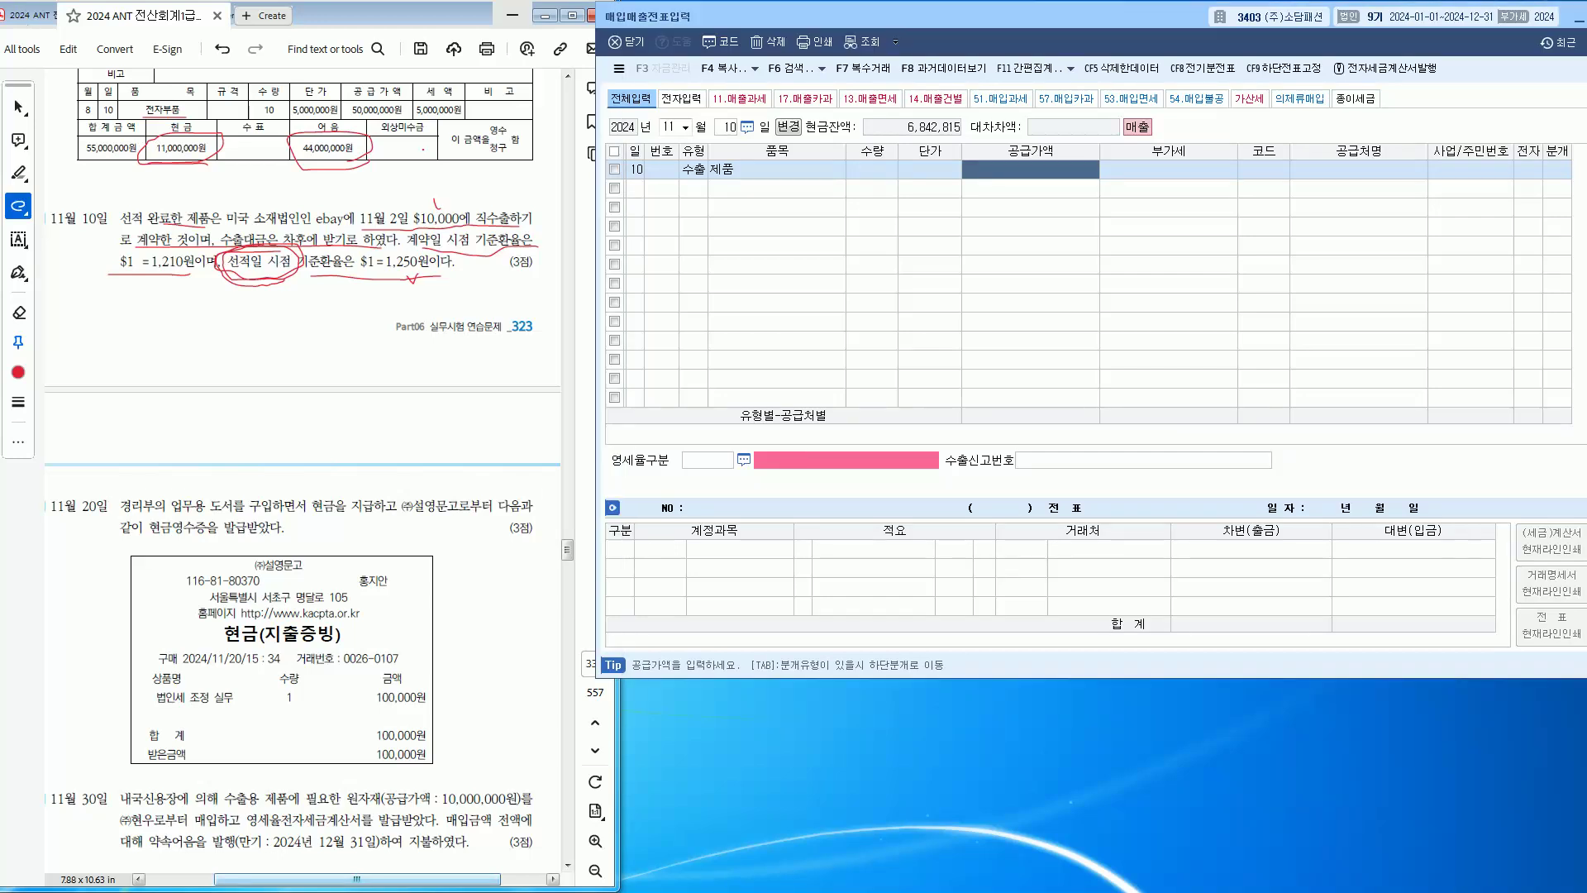
Step: Set the November 10 voucher's 공급가액 to 12,500,000 and cross out the $1=1,210원 rate in the PDF
type("12,500,000")
key("Return")
mouse_move(182, 255)
left_mouse_down()
mouse_move(133, 287)
mouse_move(197, 304)
left_mouse_up()
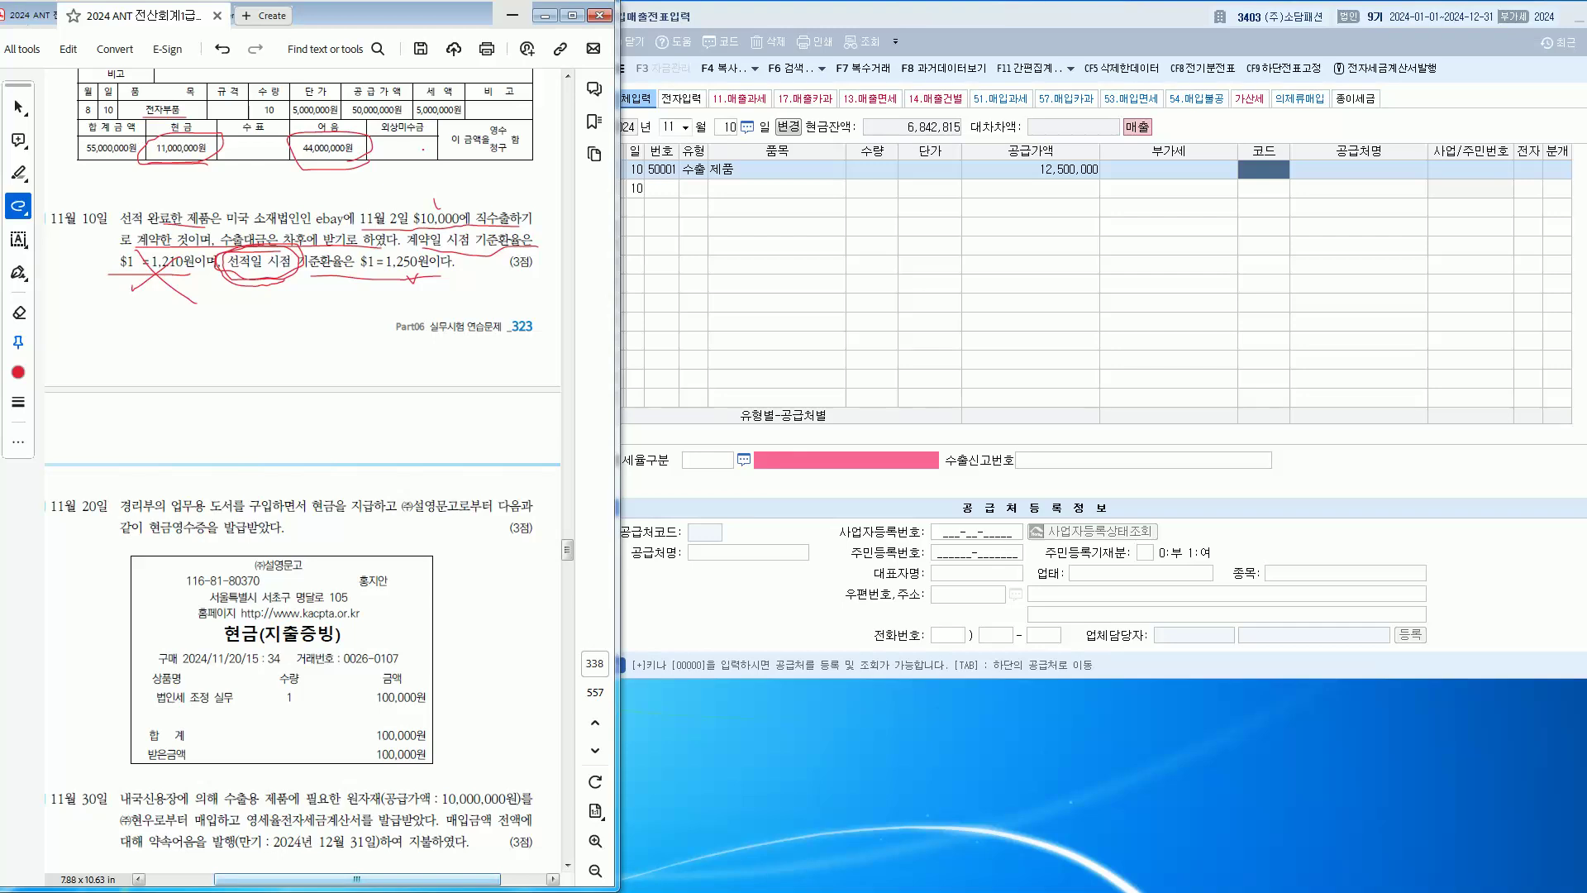
Step: Bring the November 10 question back into view and set the voucher's 공급처 to ebay (00175)
key("Return")
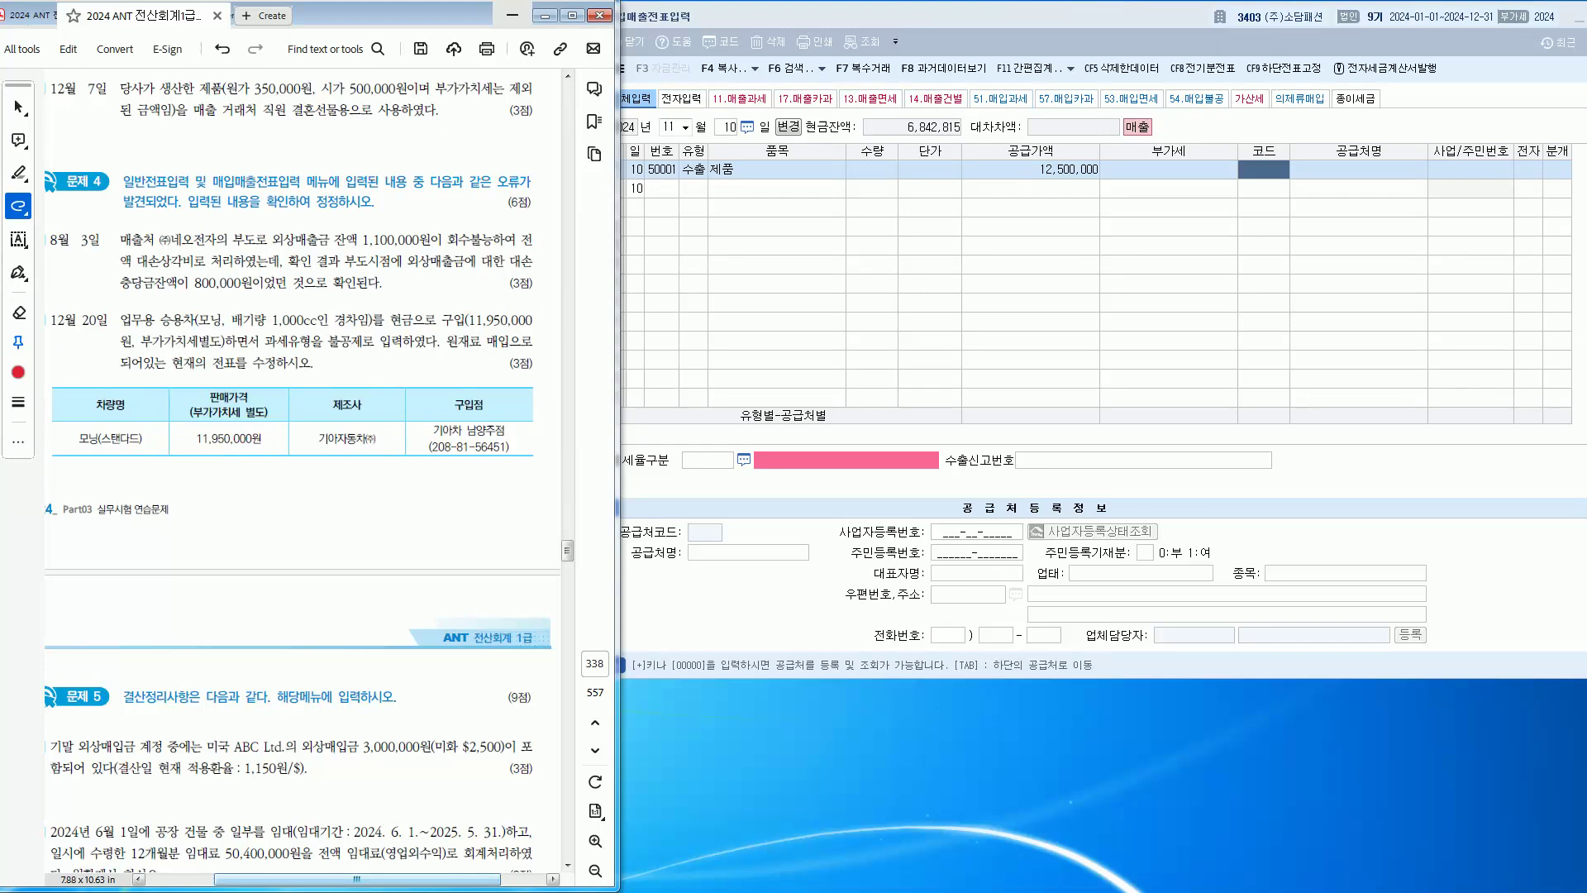
scroll(297, 462, "up", 3)
scroll(302, 463, "up", 6)
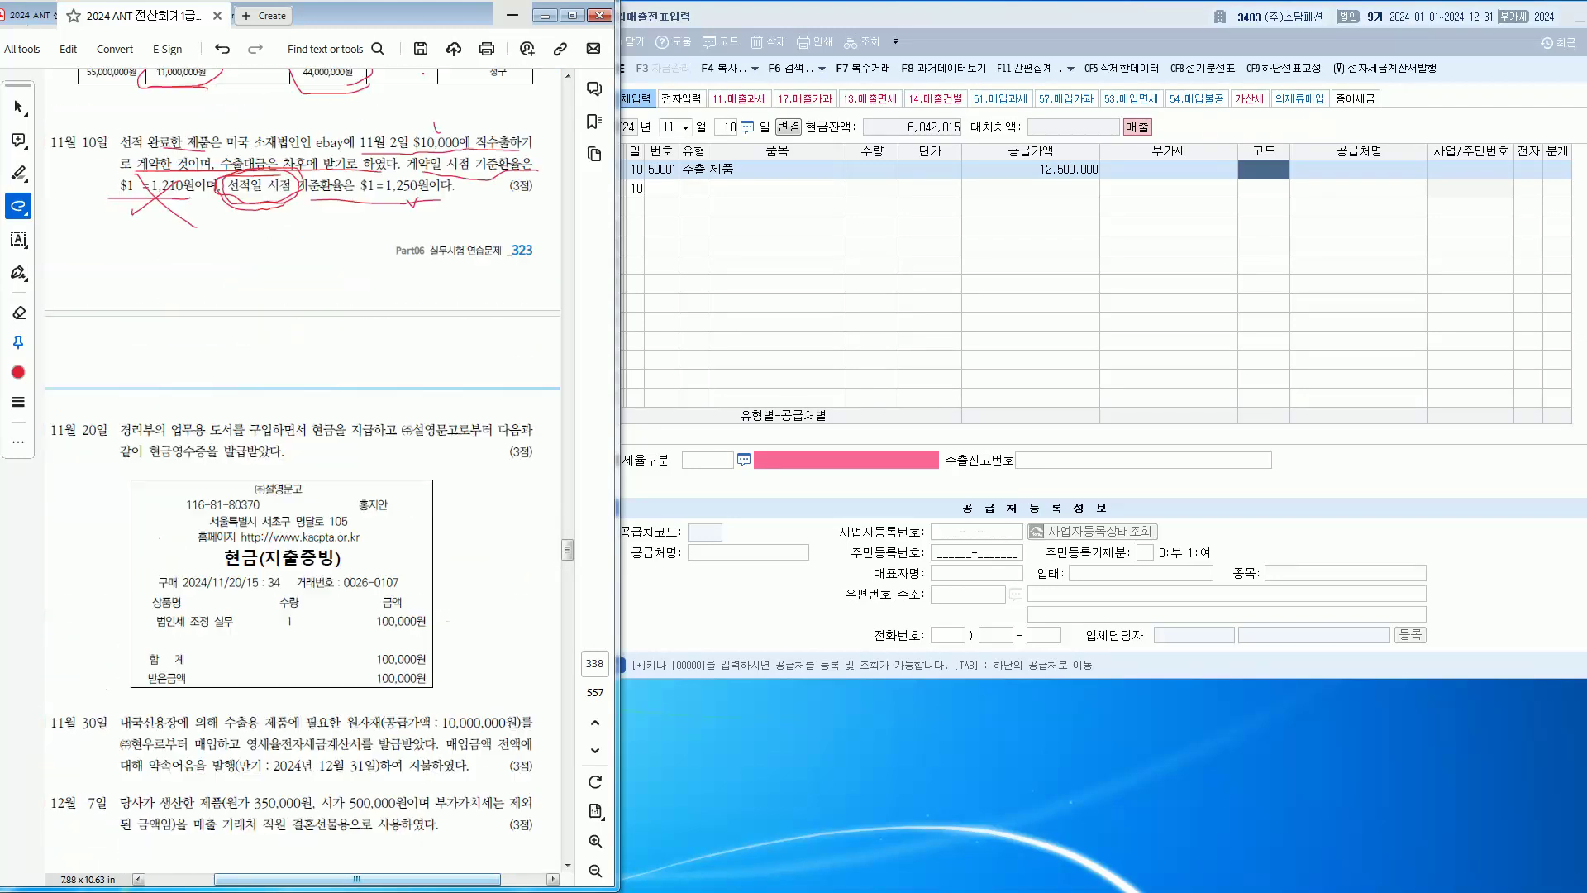
key("alt+Tab")
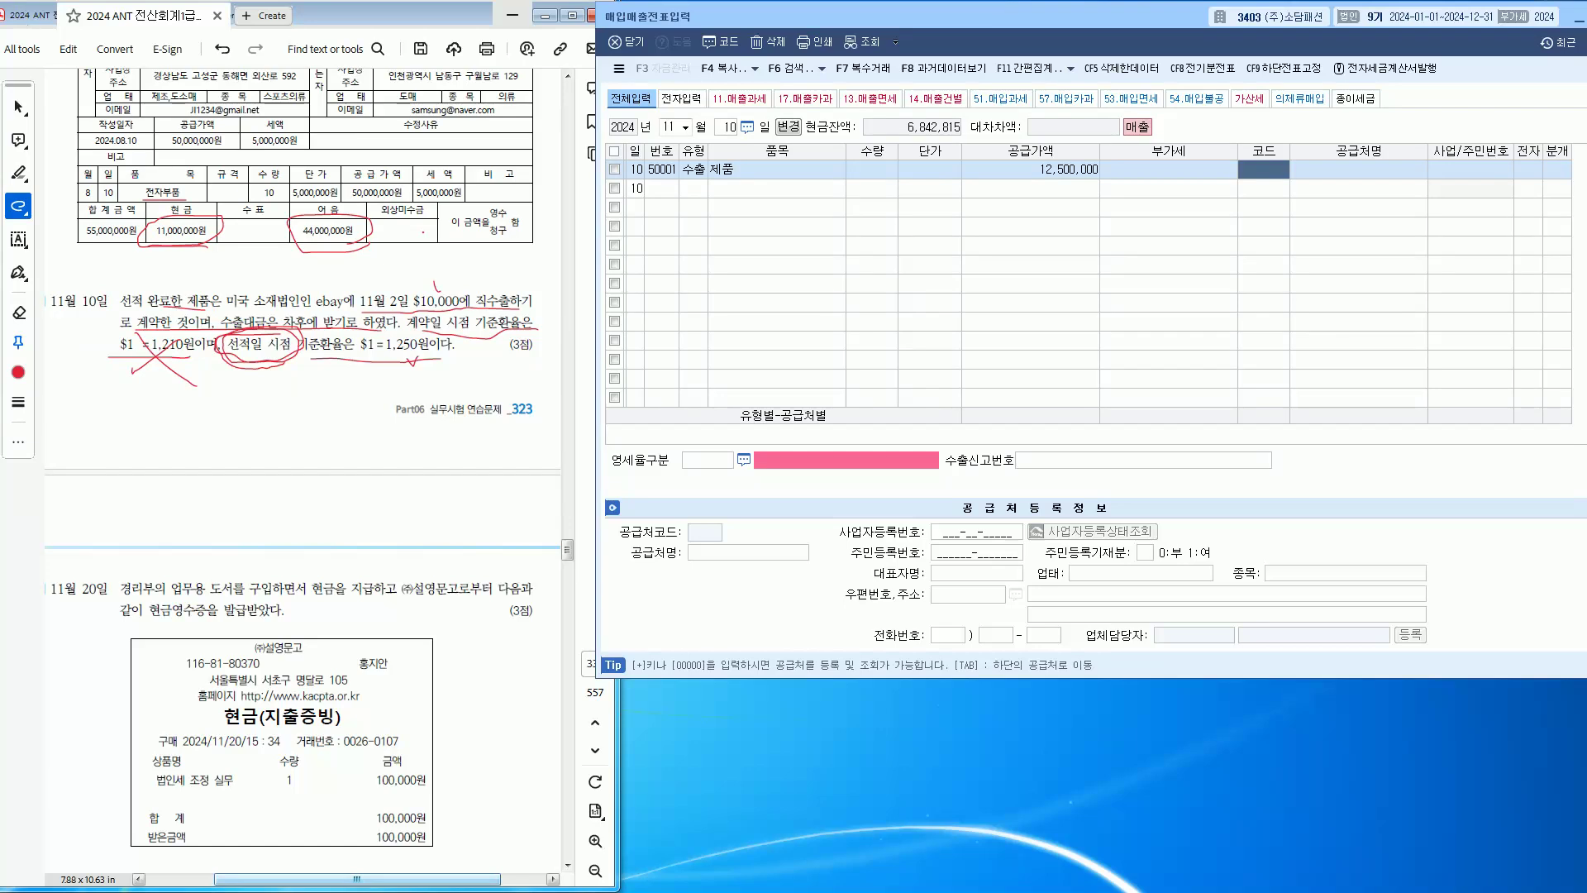
type("ㄷㅌ")
key("Return")
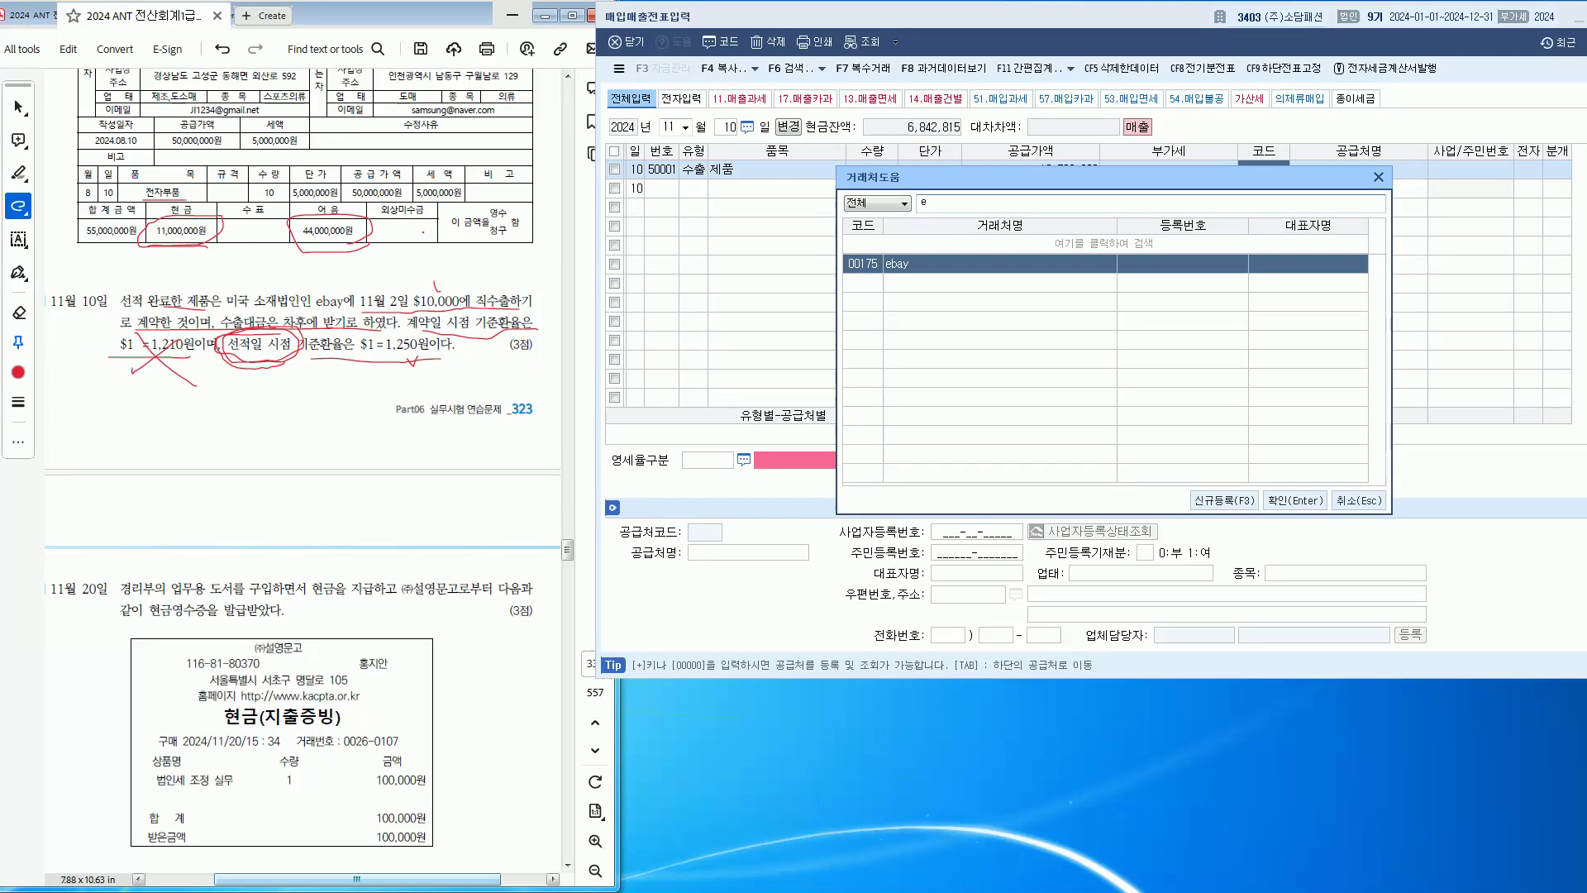
key("Return")
key("Return")
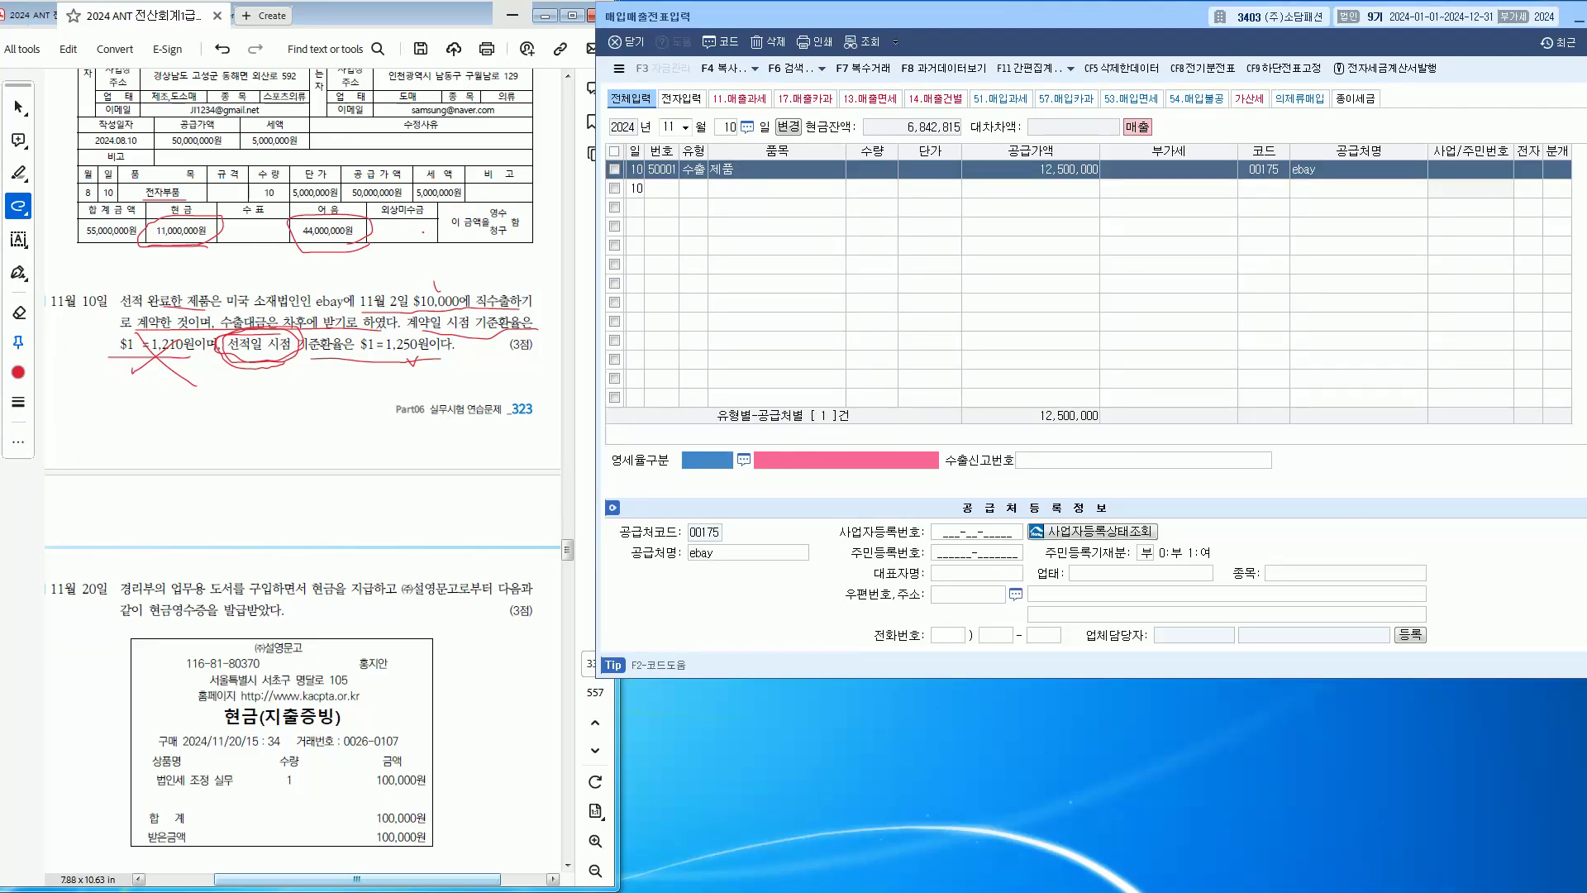
Step: Set 영세율구분 to 1 직접수출(대행수출 포함) and 분개 to 2 외상, and check the journal lines' account and 거래처 entries
key("F2")
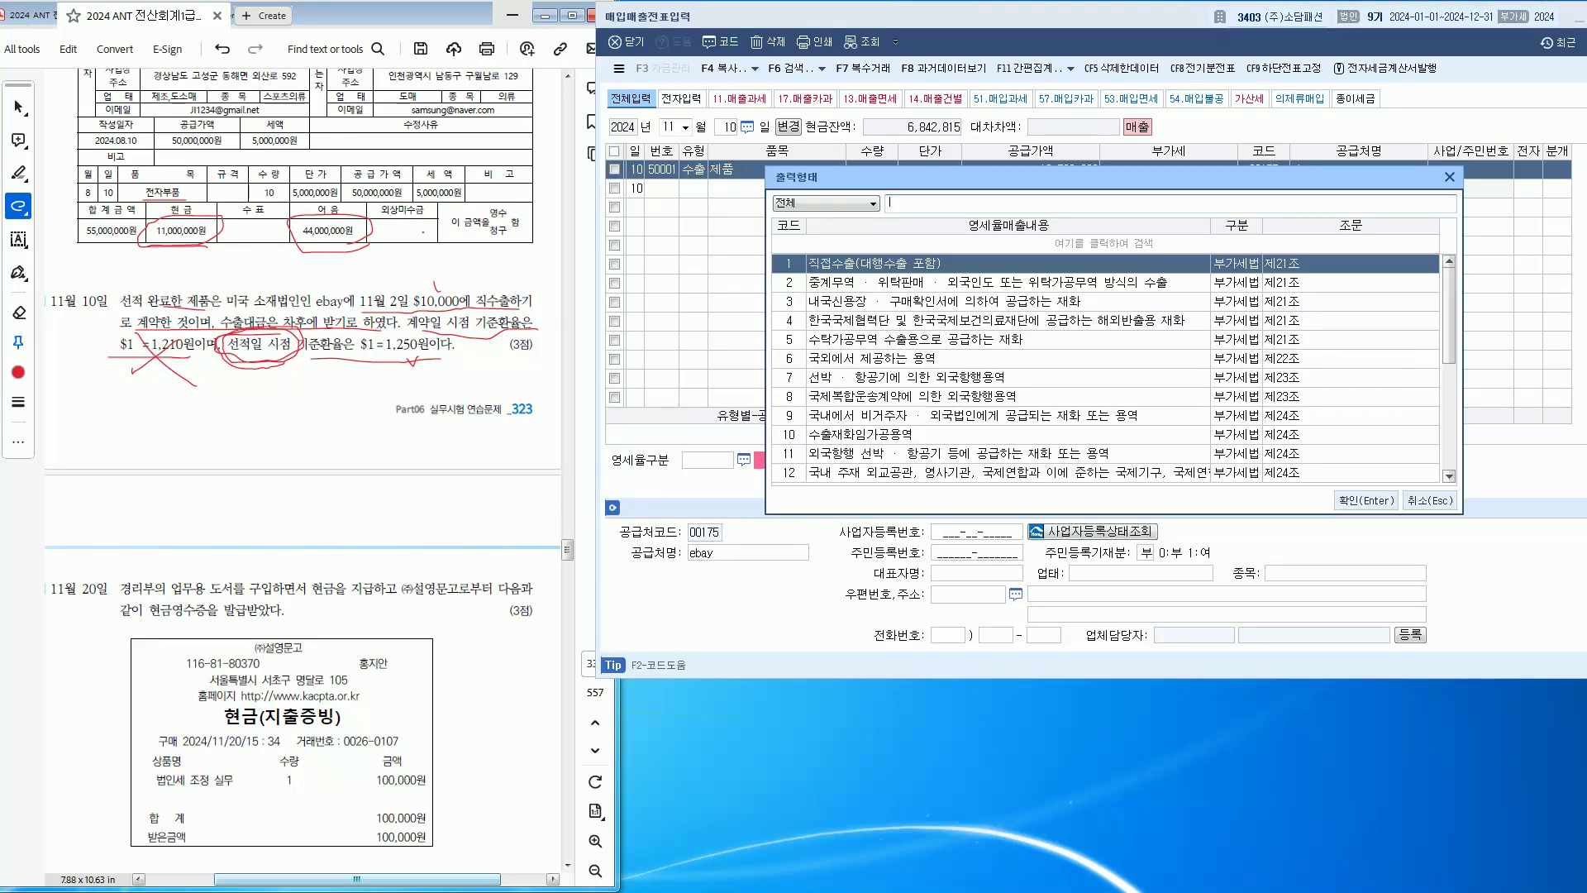
key("Return")
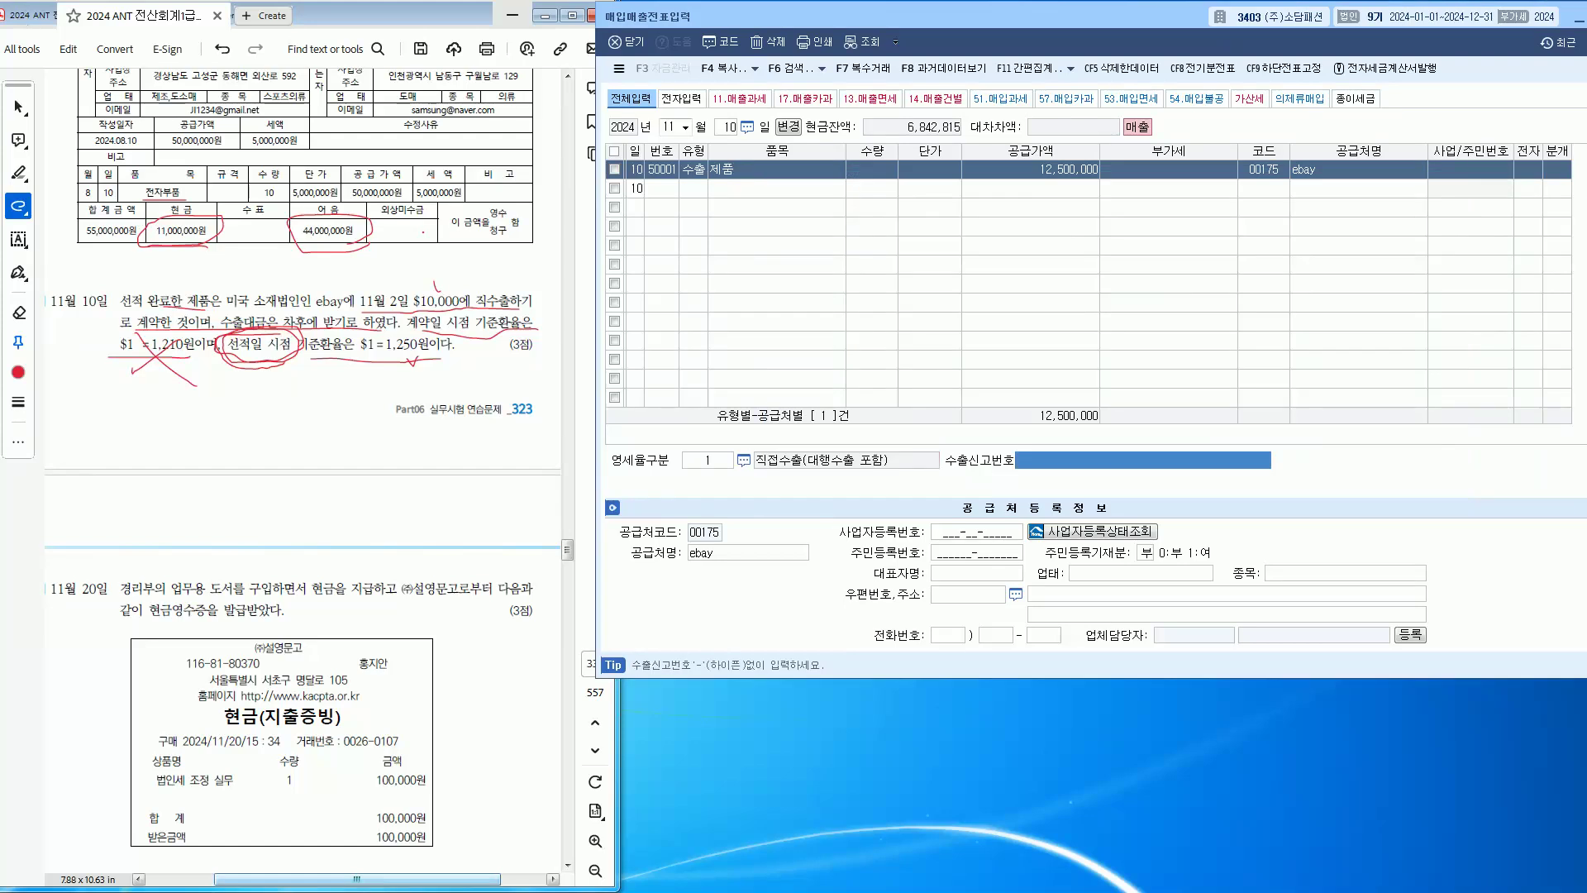
key("Return")
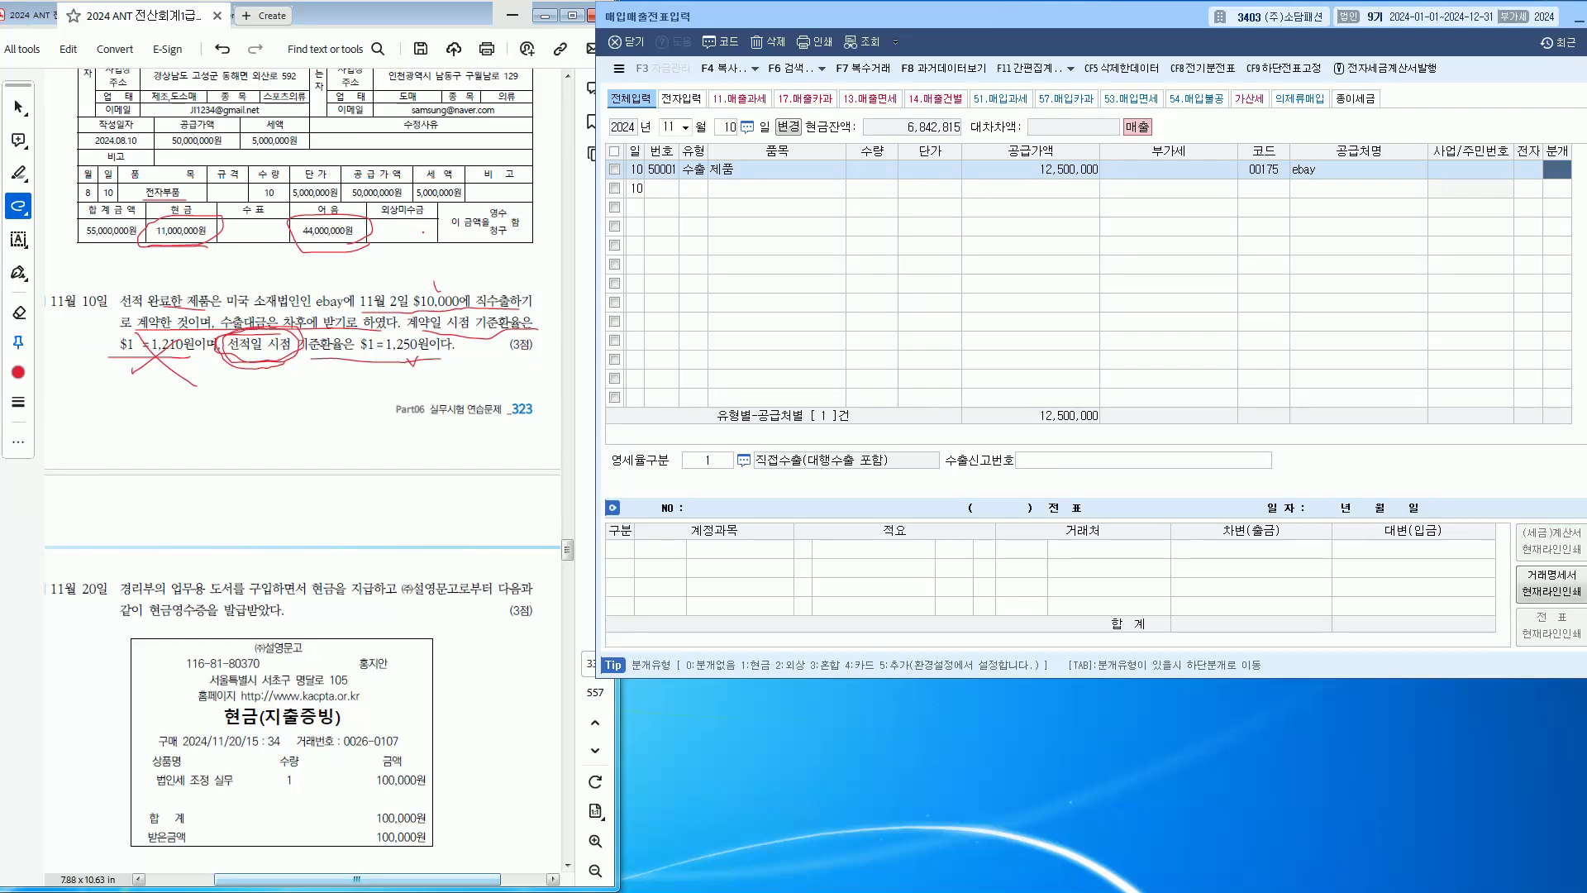
type("2")
key("Return")
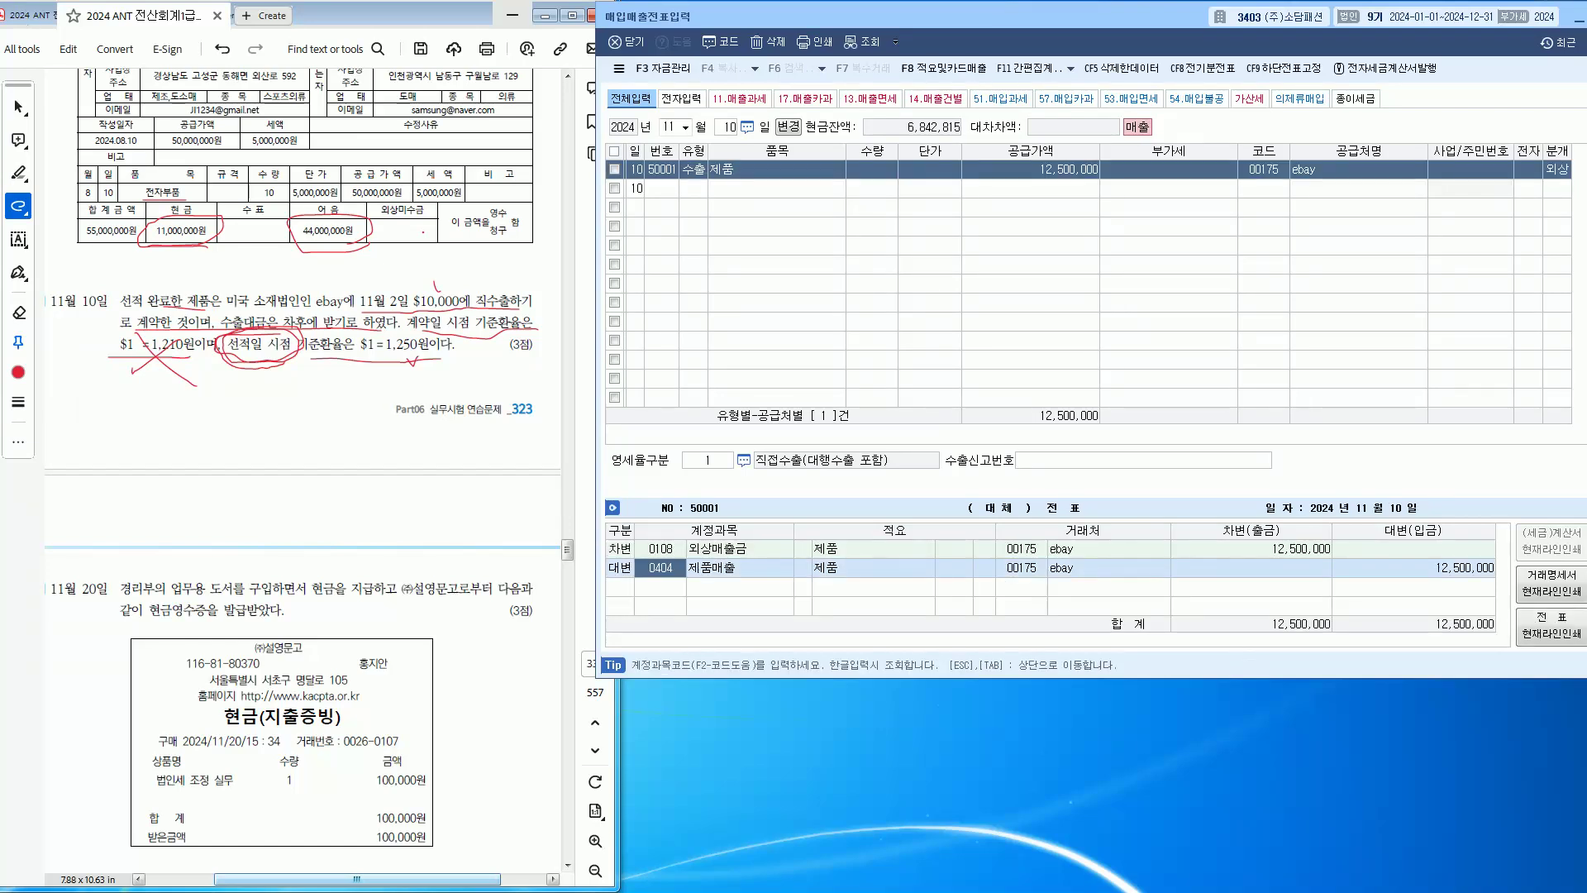
left_click(802, 549)
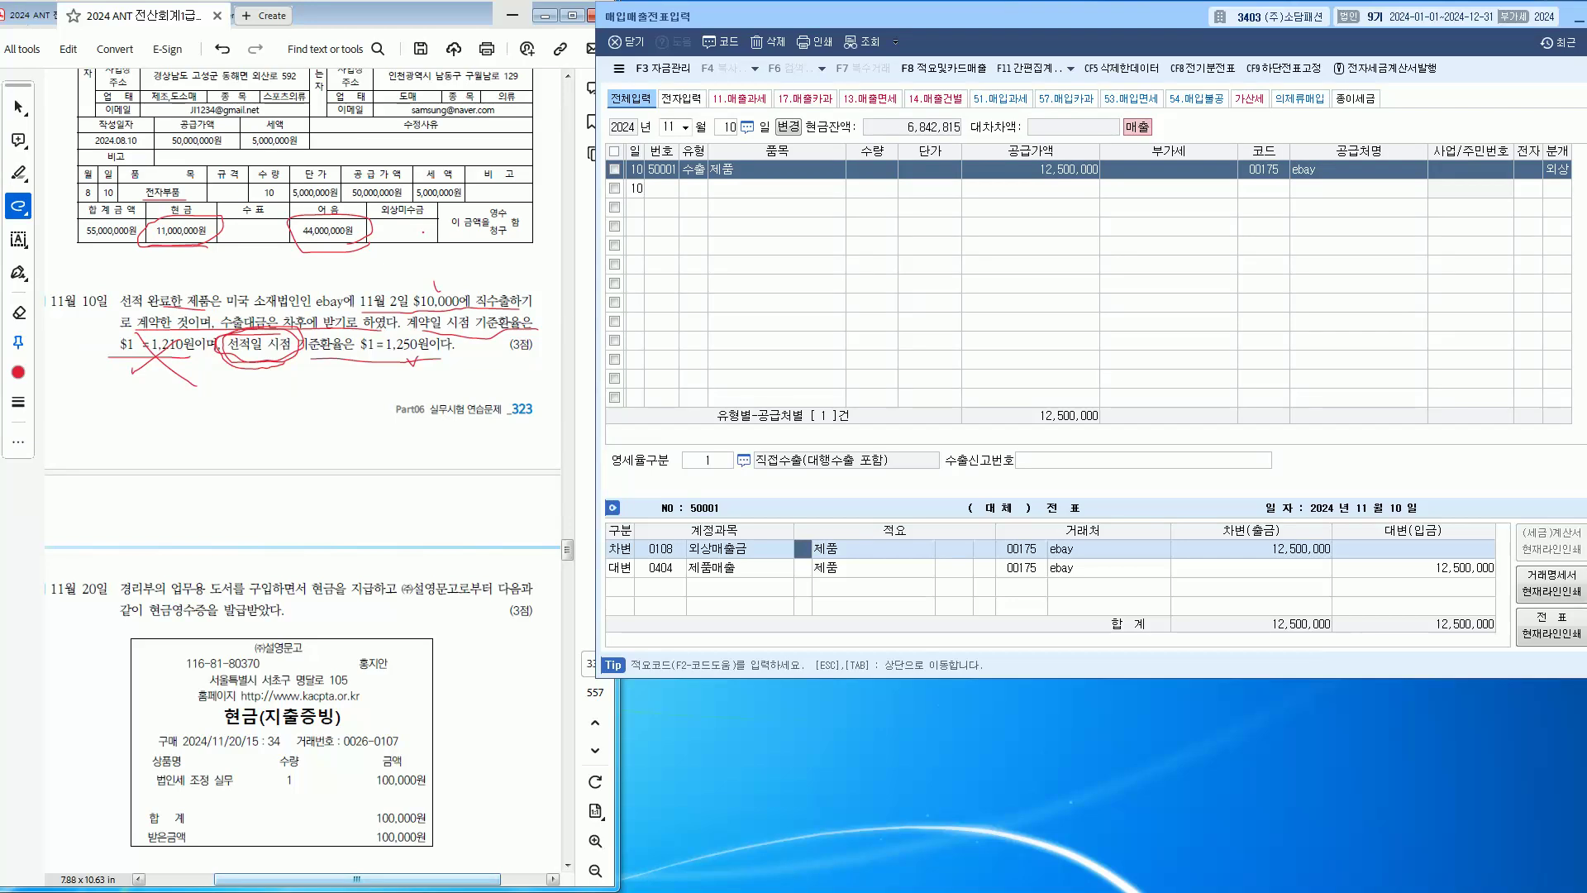
left_click(1021, 567)
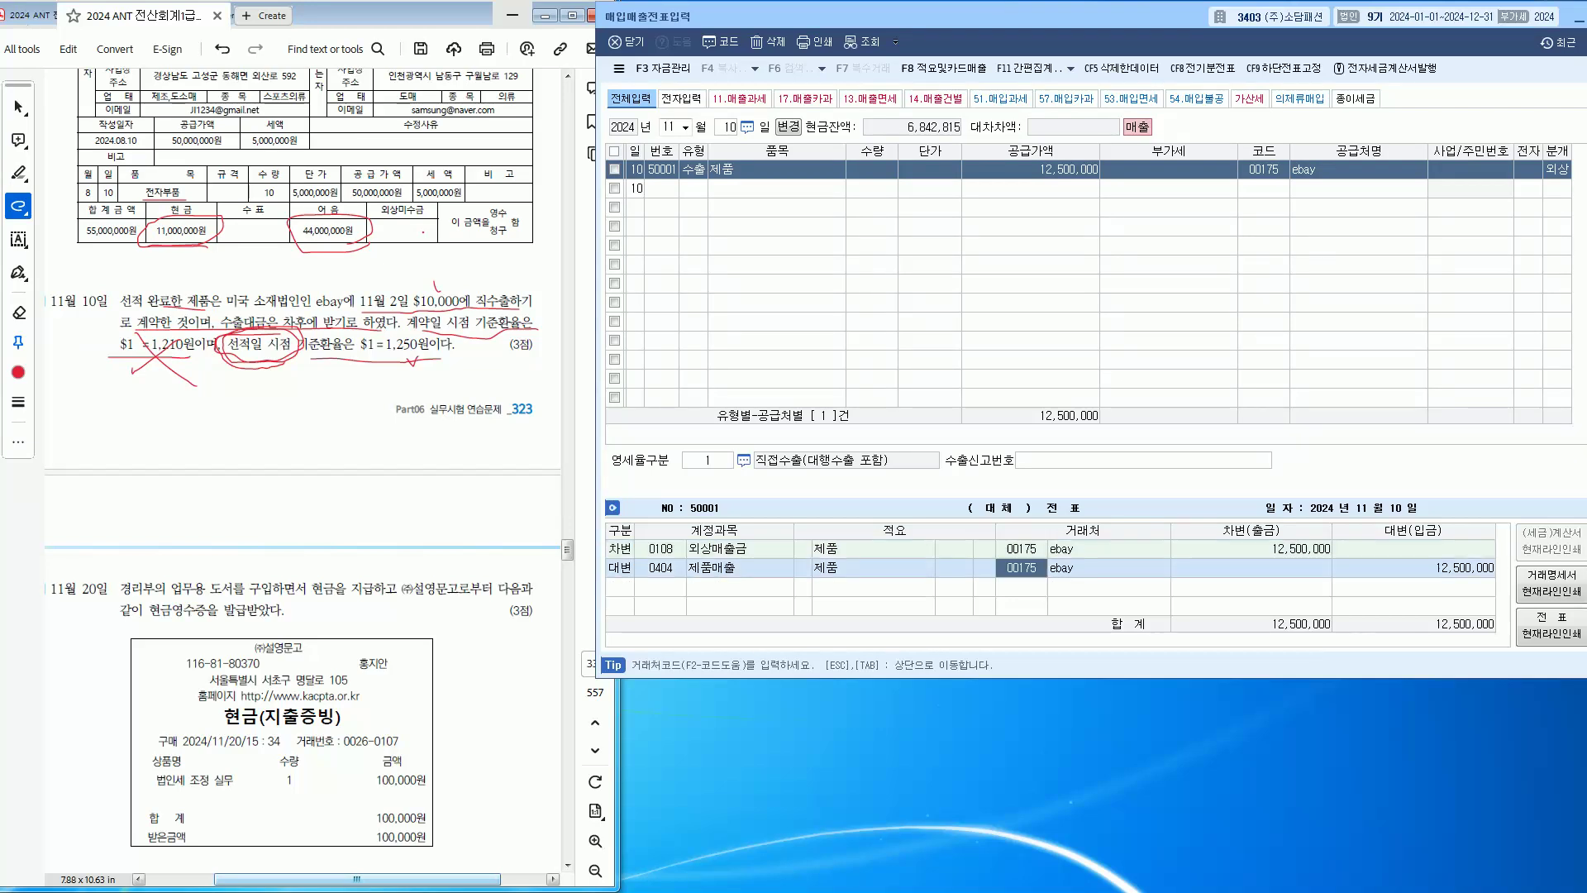
left_click(1109, 549)
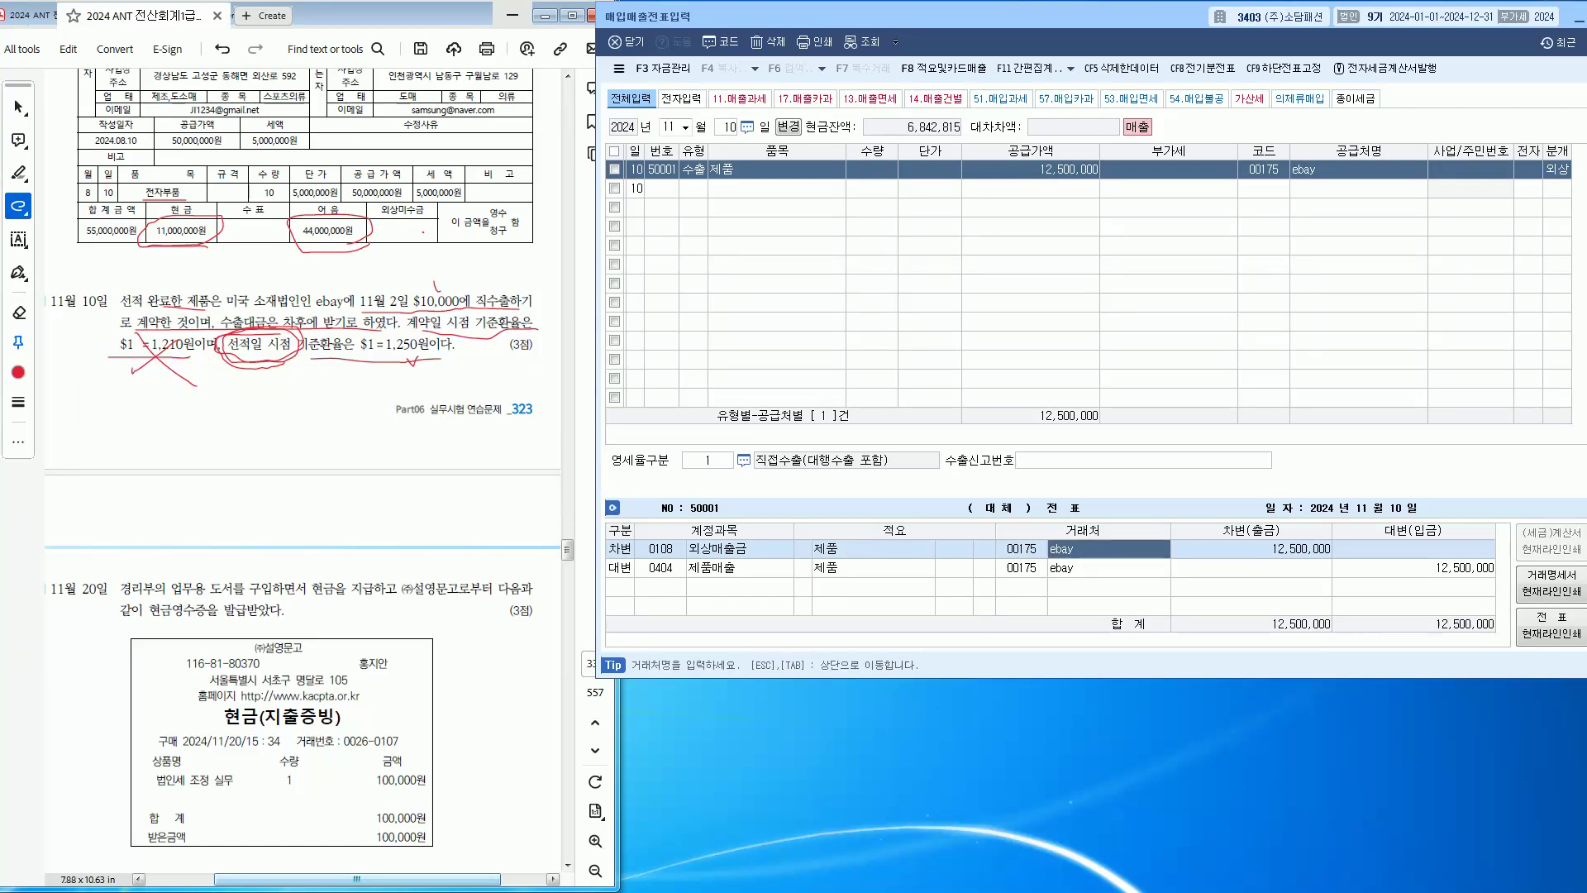
Step: Go to the November 20 question in the PDF and set the voucher date to November 20
left_click(404, 530)
scroll(404, 530, "down", 1)
scroll(303, 471, "down", 4)
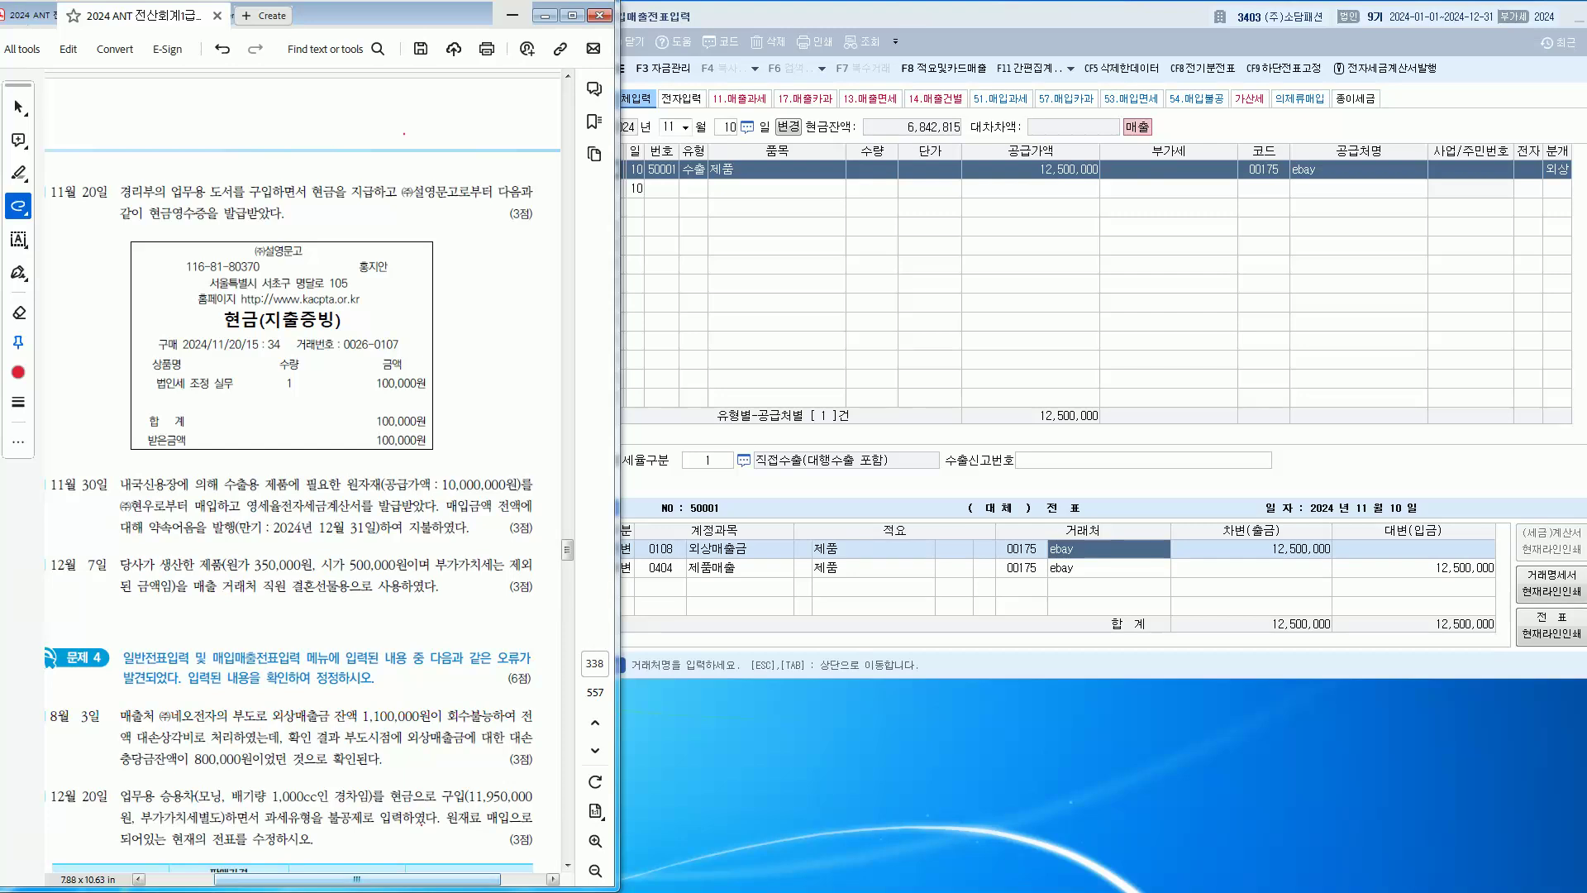
left_click(729, 127)
type("20")
key("Return")
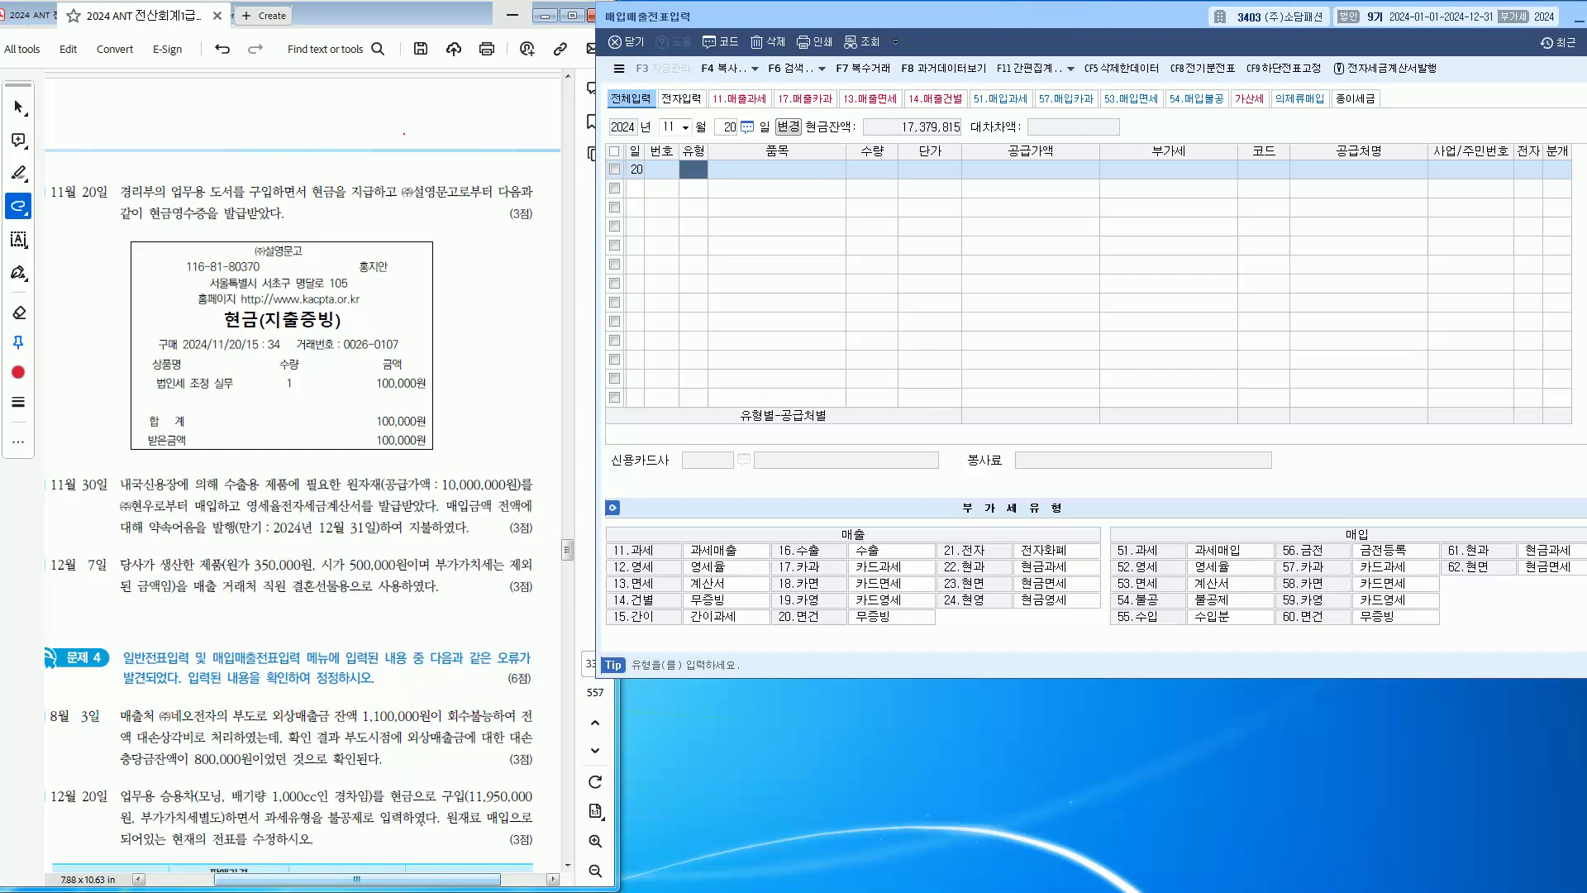
Step: Mark ㈜설영문고, 업무용 도서, 현금영수증 and the 현금(지출증빙) receipt title in the November 20 question, and return to the voucher's 유형 entry
left_click_drag(416, 201, 467, 200)
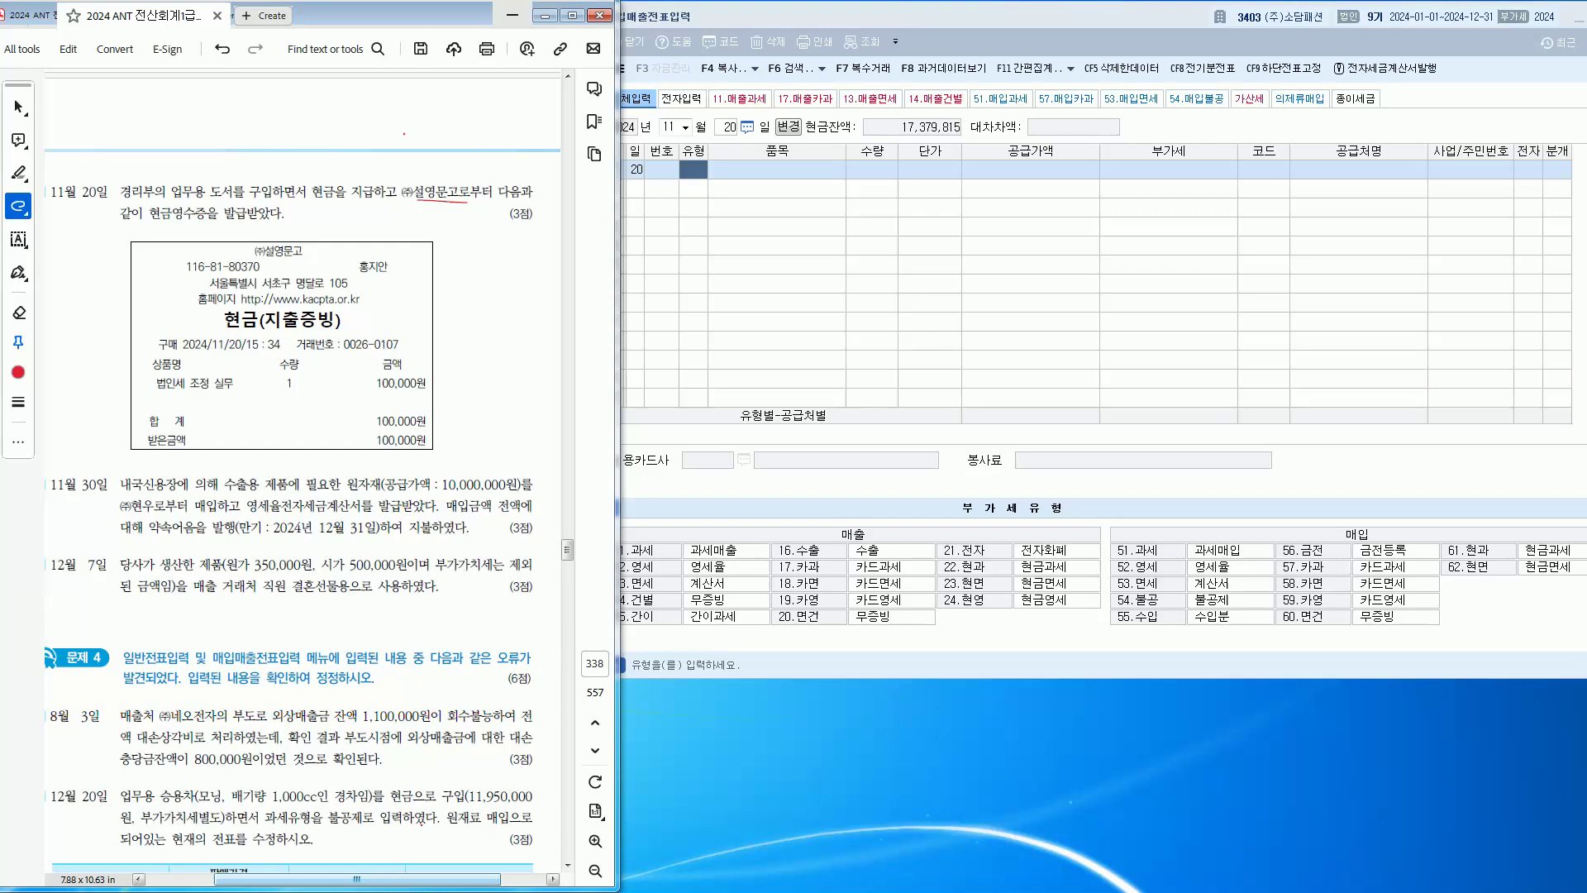
left_click_drag(153, 221, 278, 222)
left_click_drag(191, 199, 290, 199)
mouse_move(171, 229)
left_mouse_down()
mouse_move(149, 207)
mouse_move(231, 223)
left_mouse_up()
mouse_move(231, 193)
left_mouse_down()
mouse_move(209, 176)
mouse_move(173, 198)
left_mouse_up()
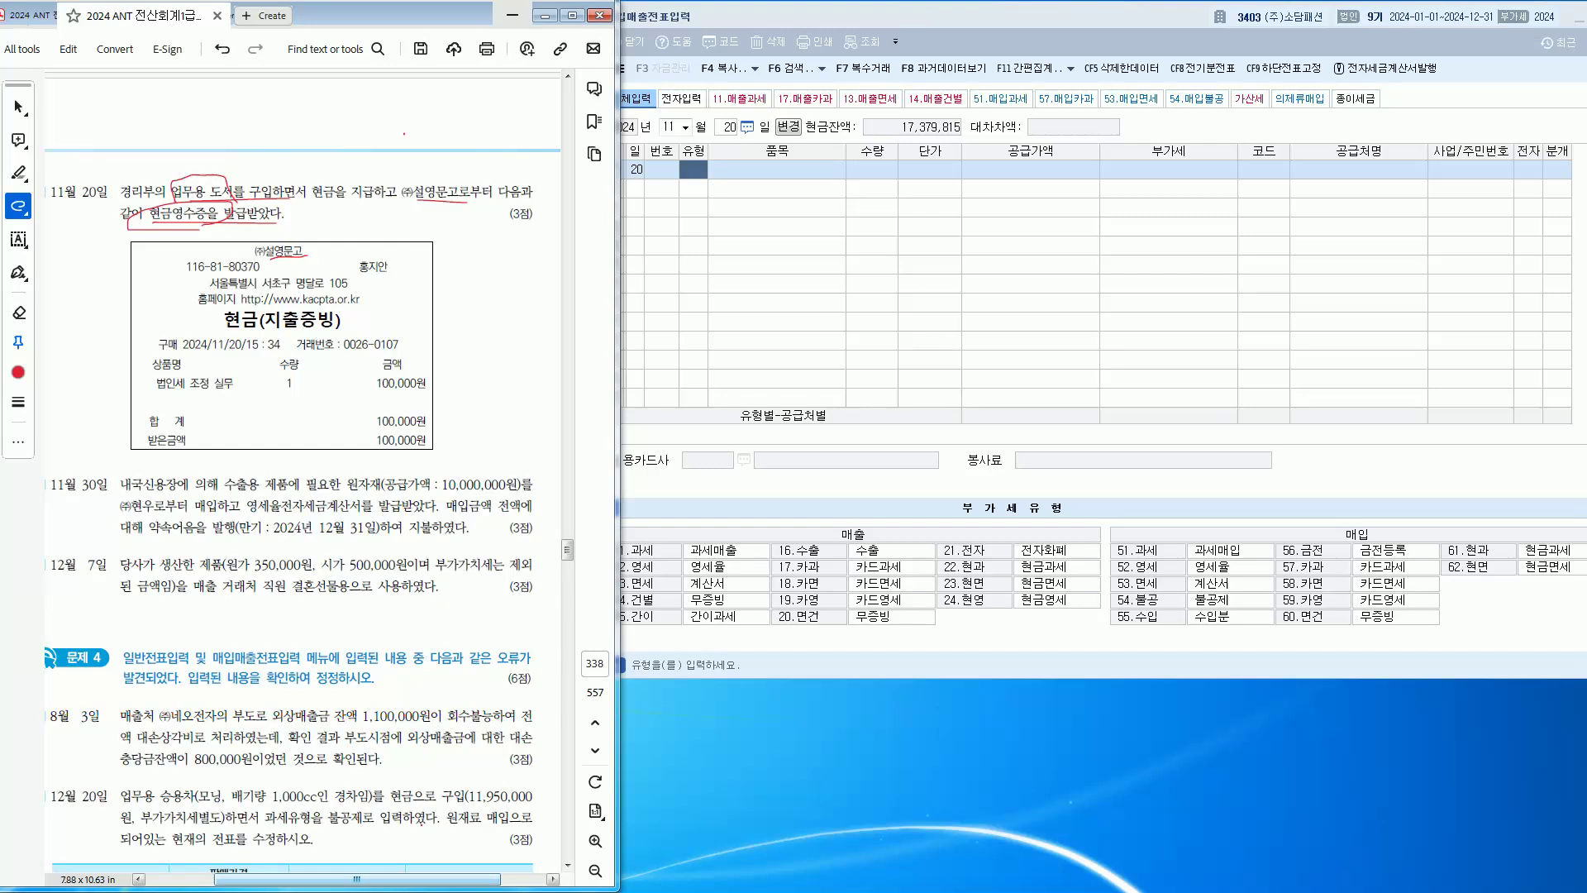
left_click_drag(226, 331, 332, 330)
left_click(693, 169)
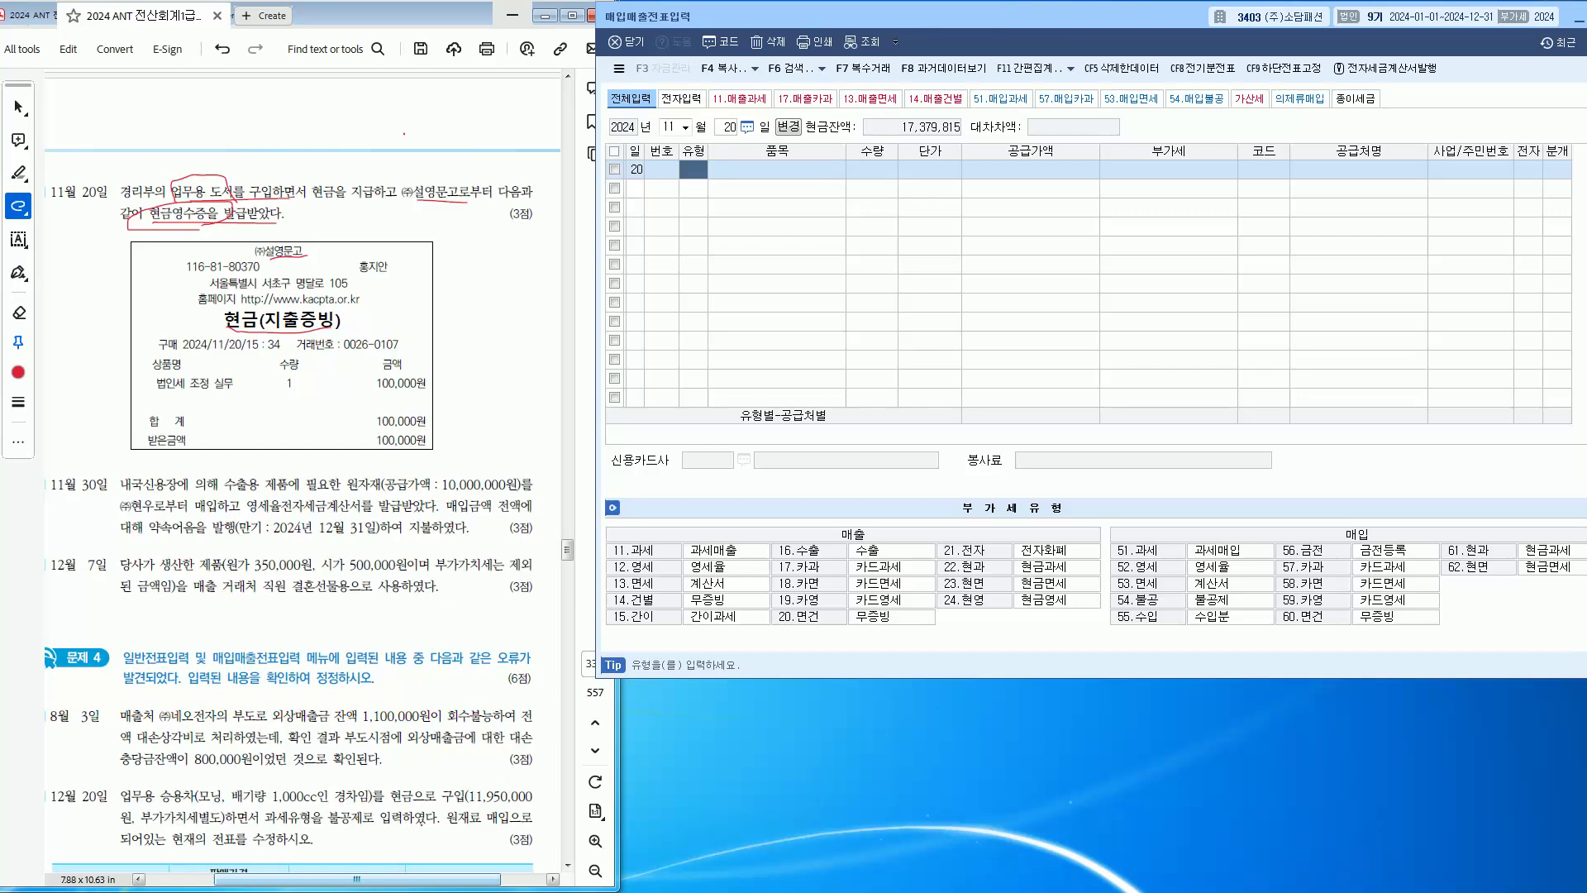
Step: Draw a check mark above 업무용 도서 in the PDF and set the November 20 voucher type to 62 현면
left_click(221, 162)
left_click_drag(216, 159, 230, 157)
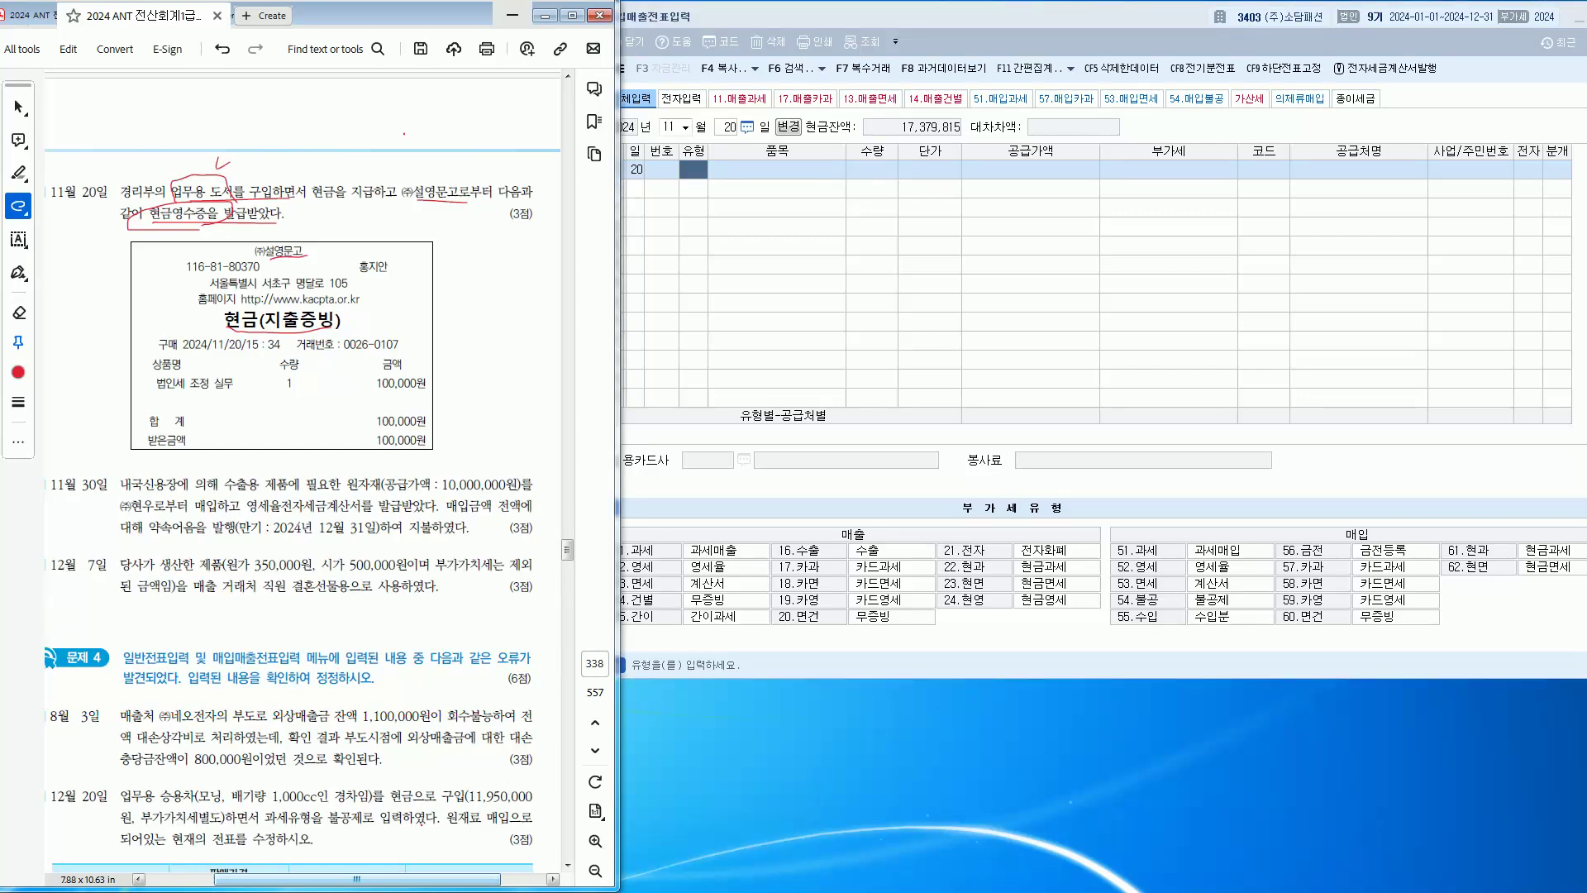
key("alt+Tab")
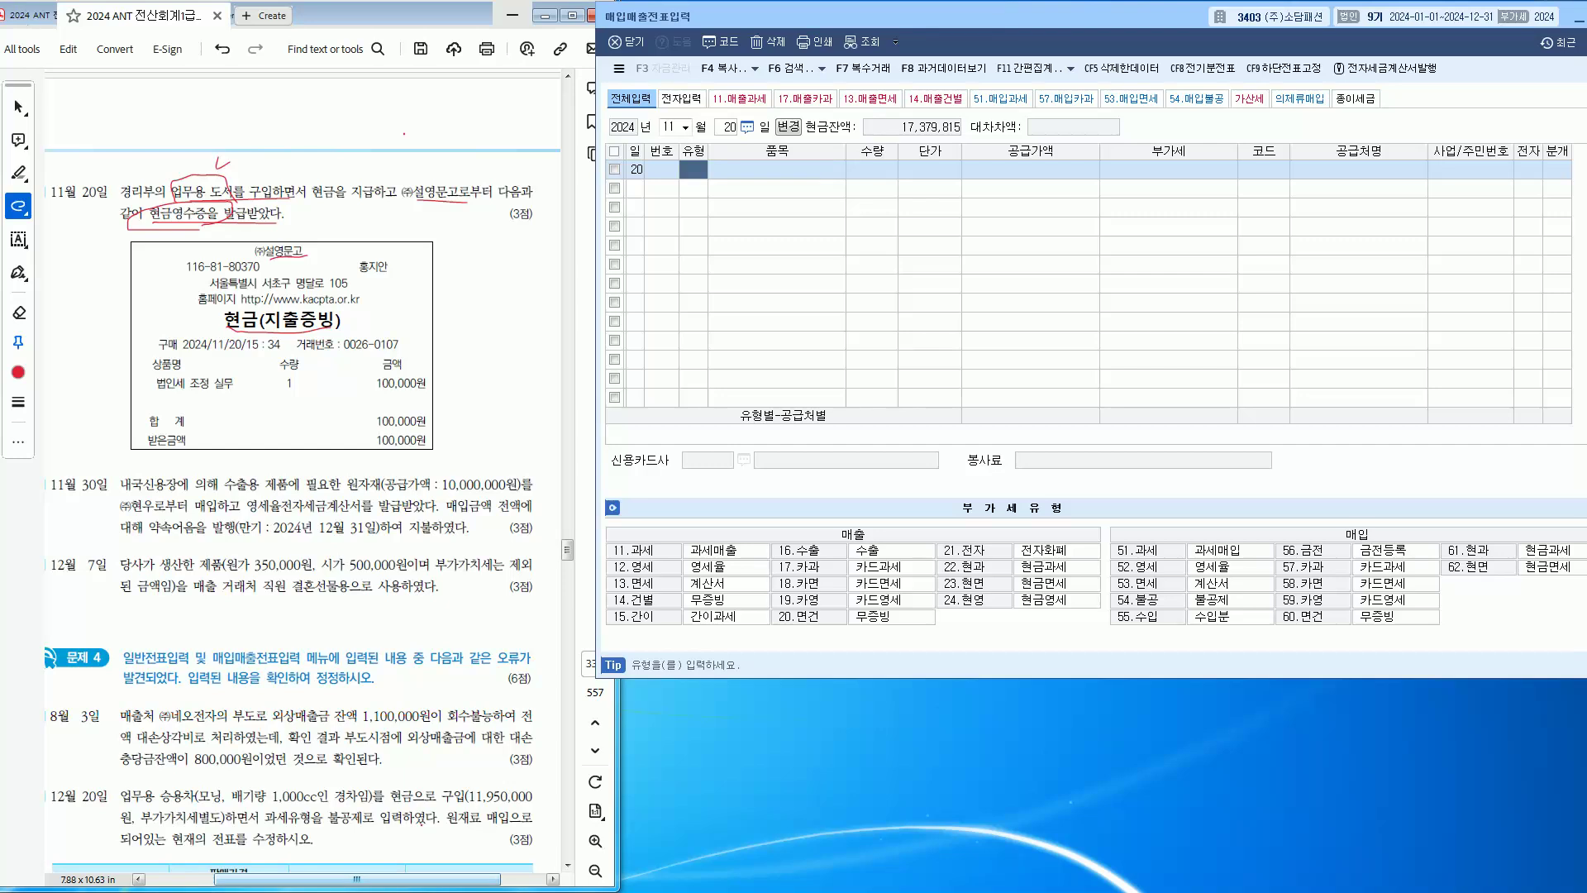
type("62")
key("Return")
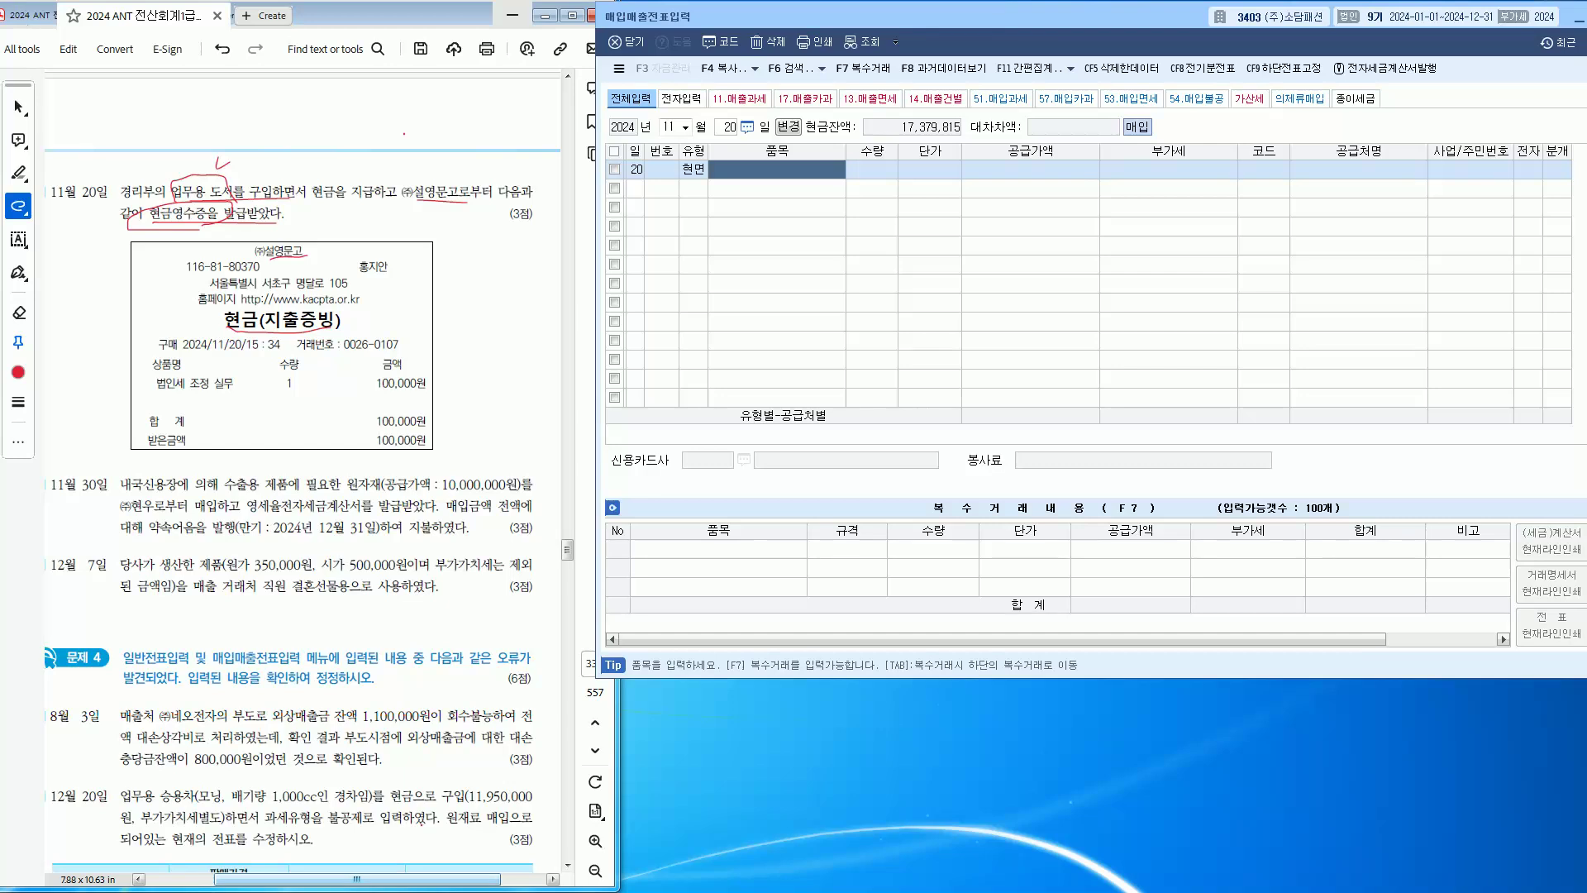
Step: Enter 도서 as the November 20 voucher's 품목, leaving 수량 and 단가 blank
type("ehtj")
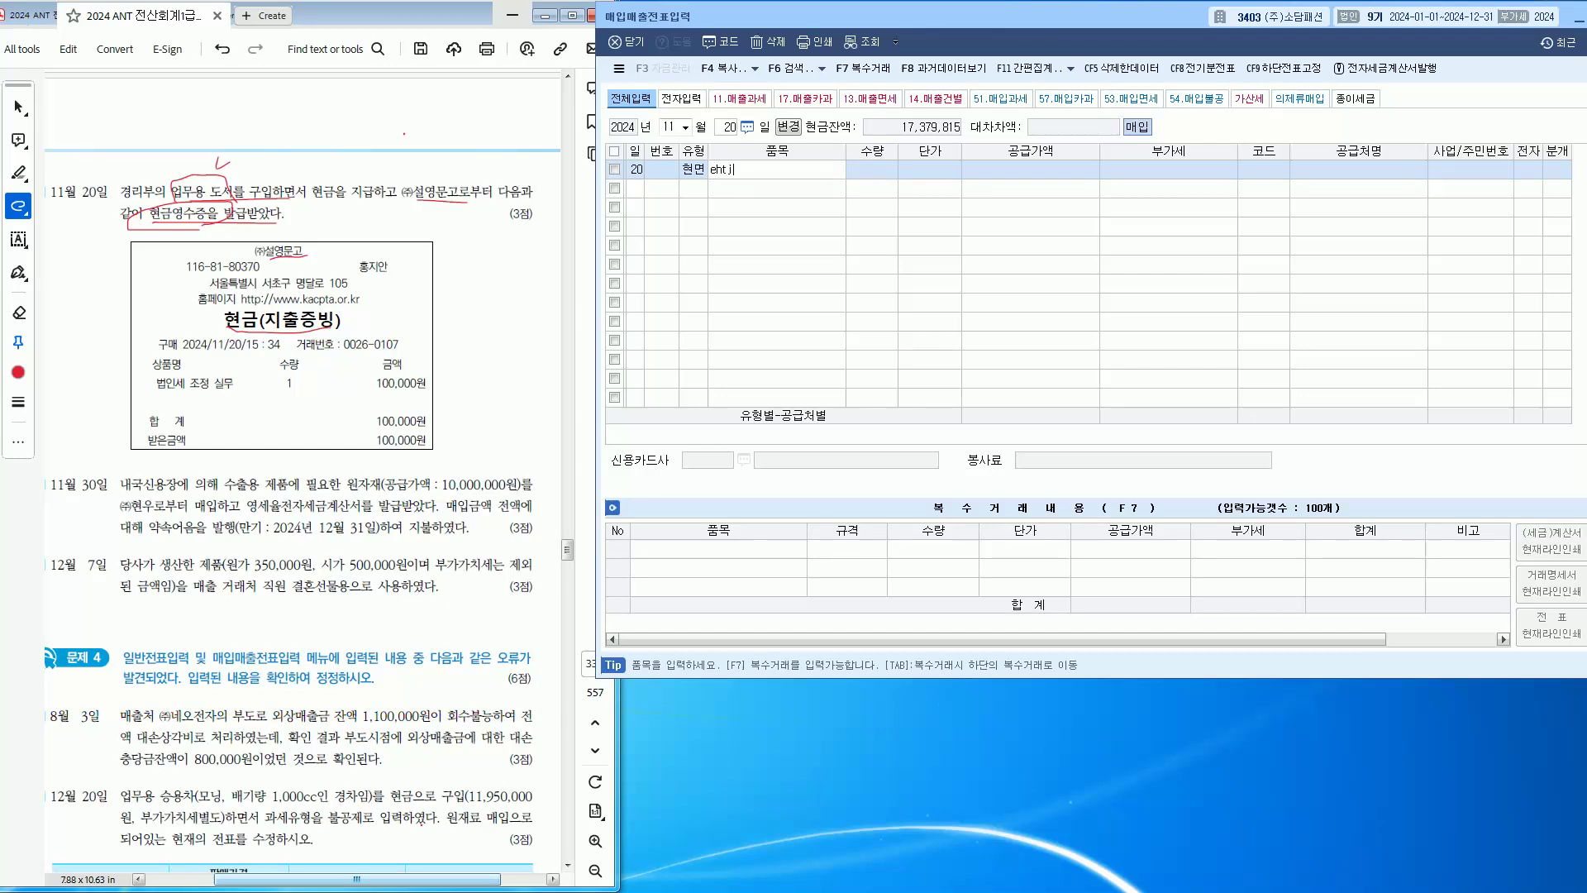
key("Return")
key("shift+Tab")
key("BackSpace")
type("도서")
key("Return")
key("Return")
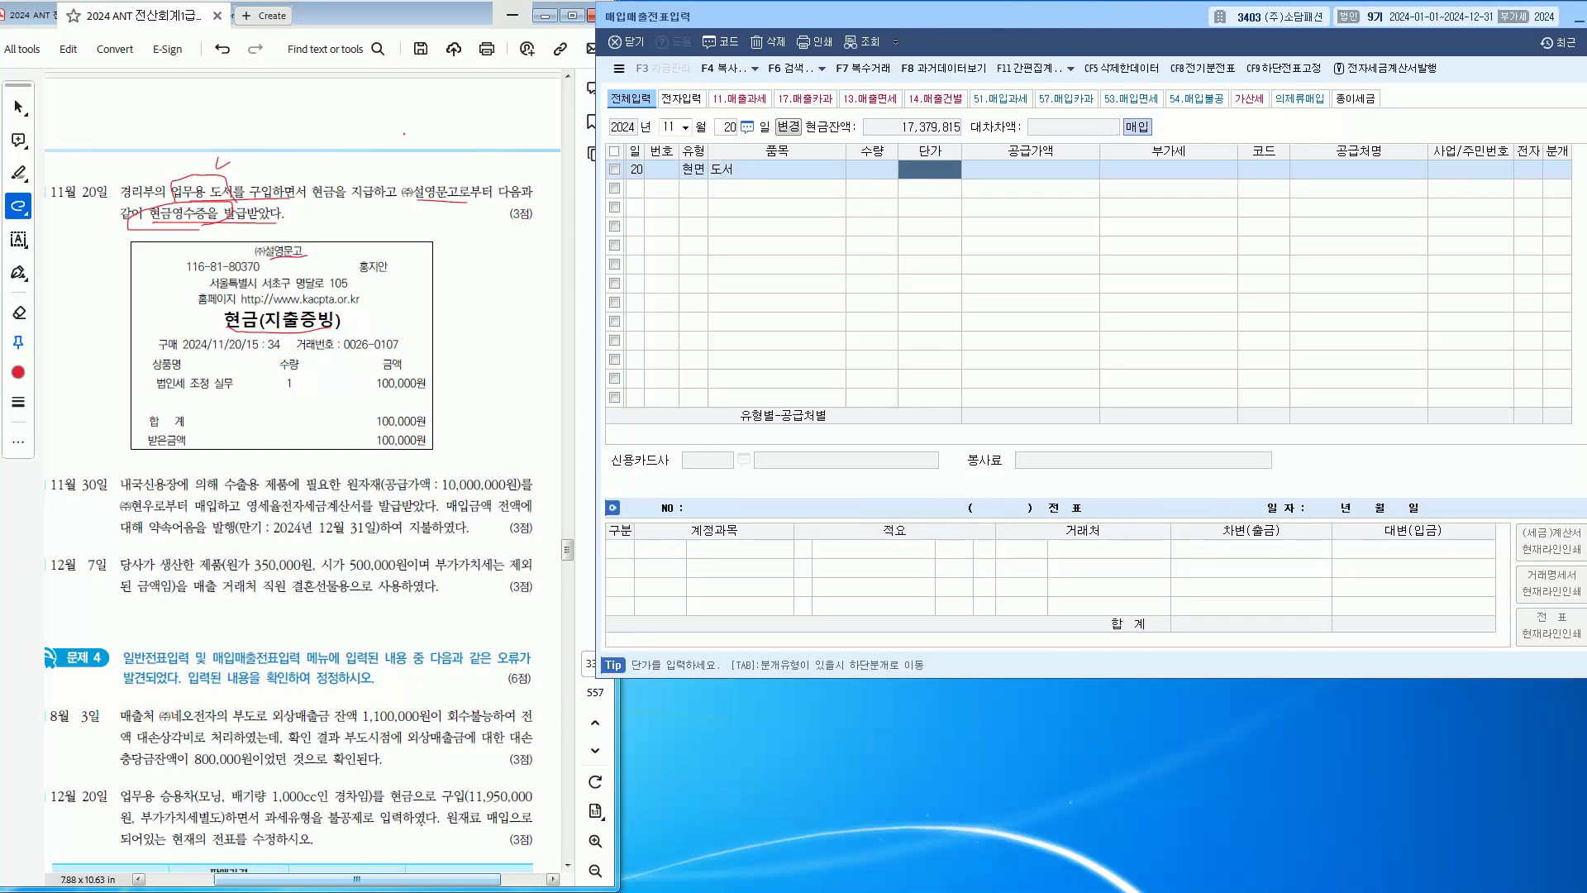
key("Return")
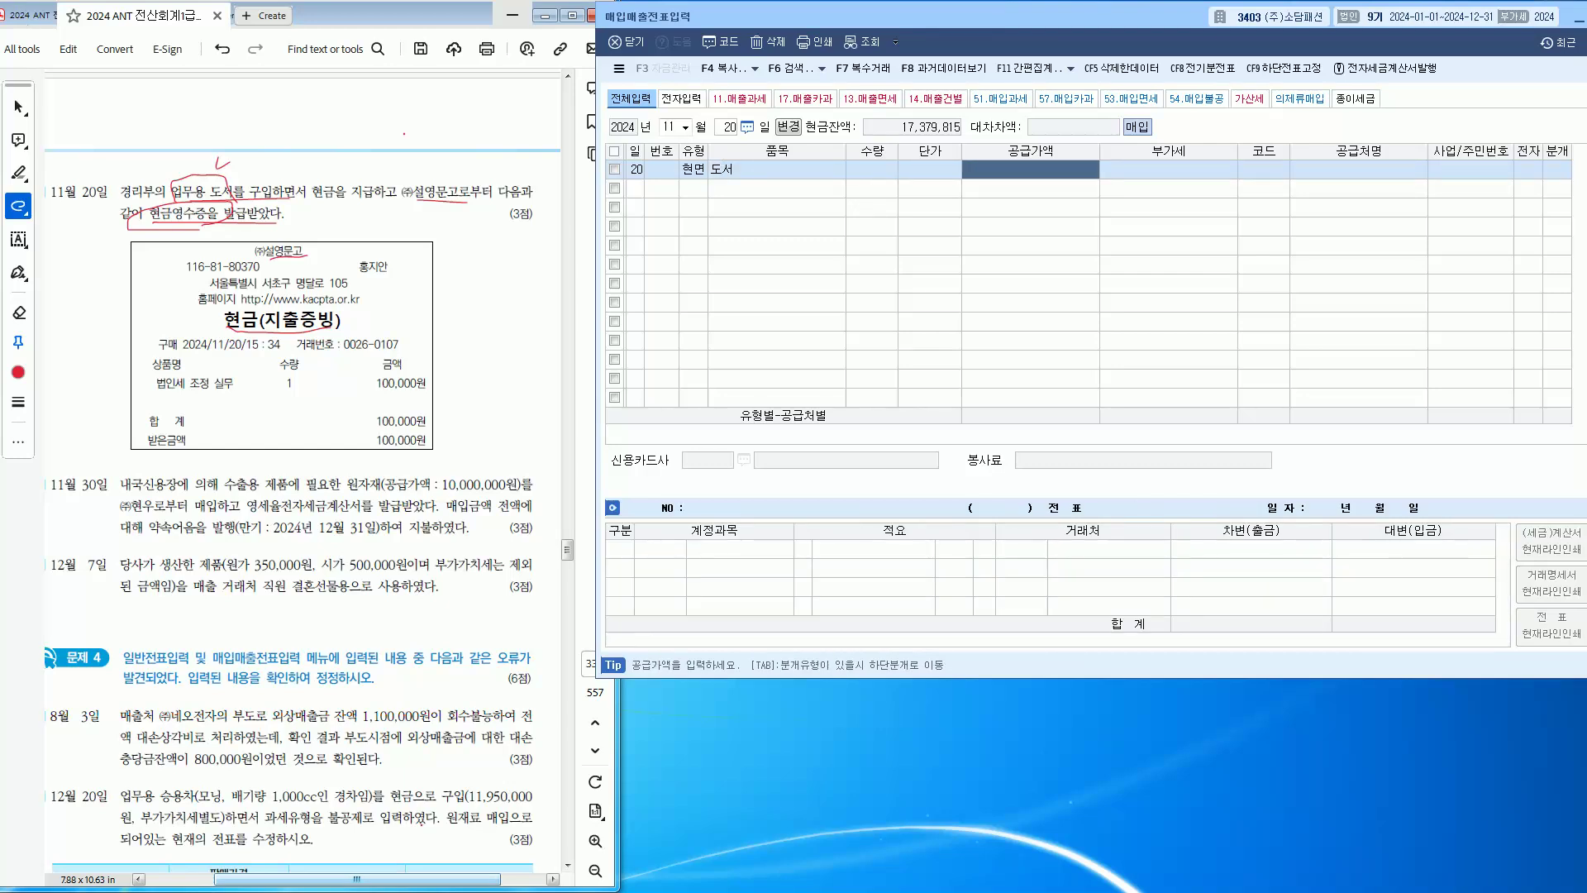
Step: Circle the receipt's 받은금액 100,000원 in the PDF and set the voucher's 공급가액 to 100,000
mouse_move(431, 446)
left_mouse_down()
mouse_move(367, 450)
mouse_move(436, 434)
left_mouse_up()
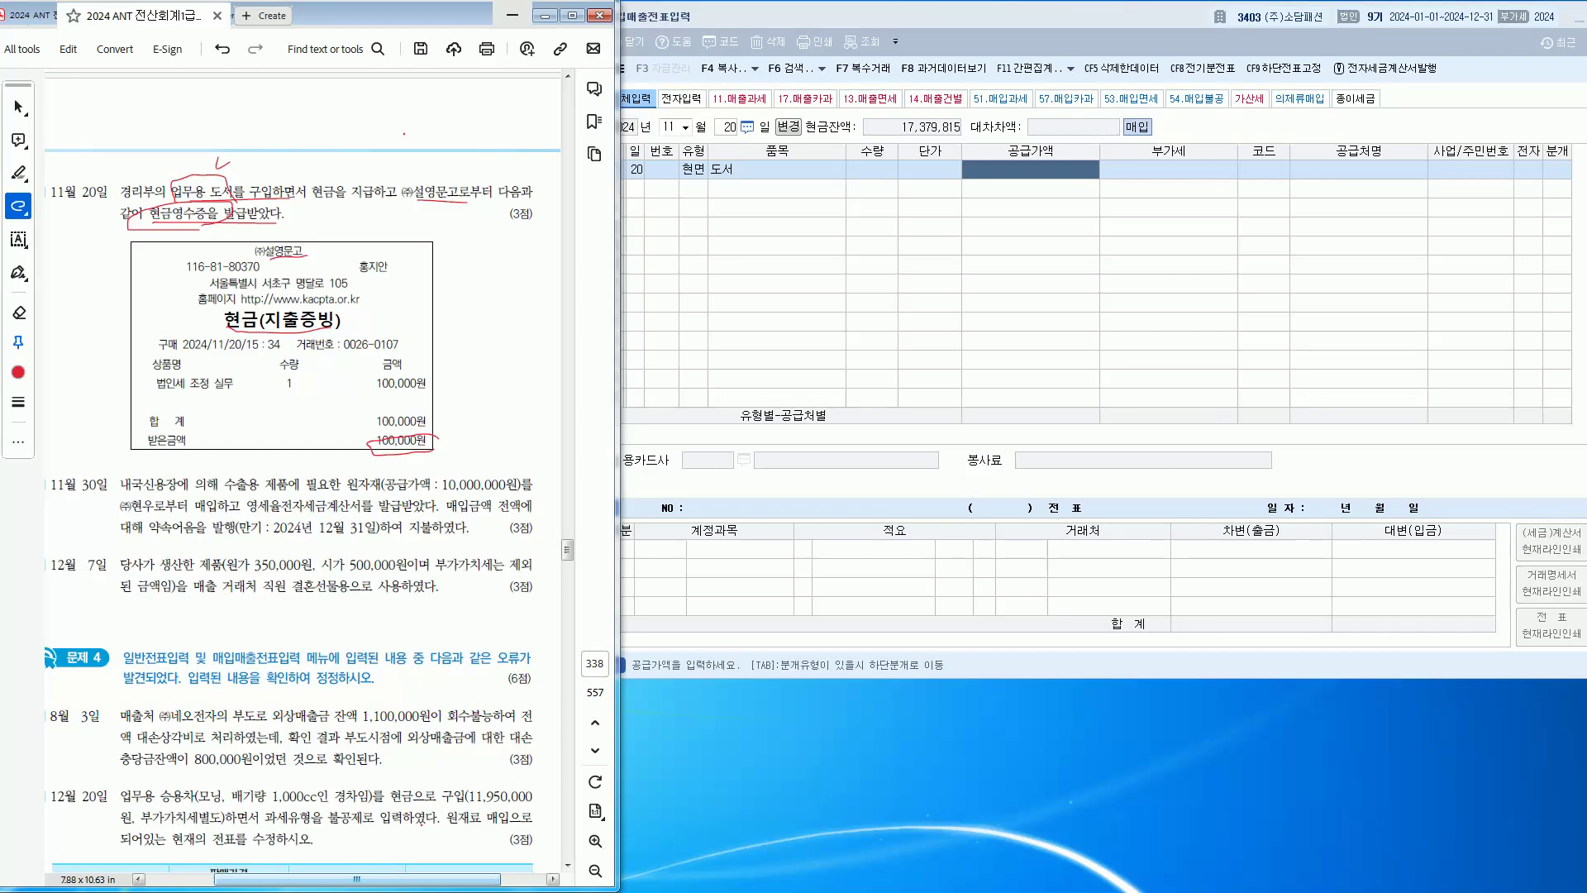
key("alt+Tab")
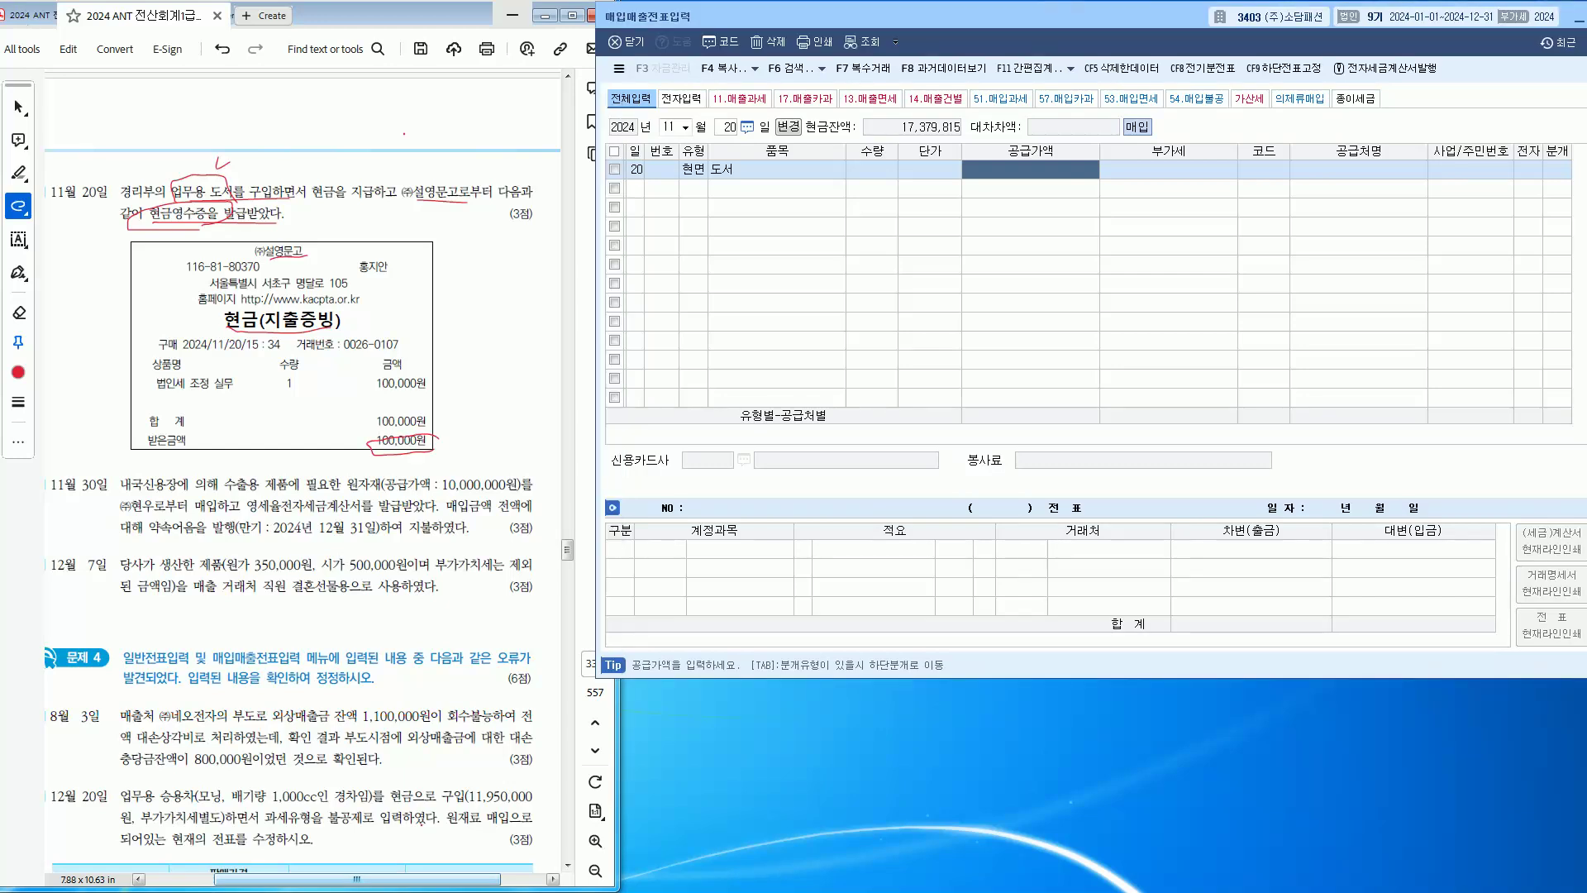
type("1000000")
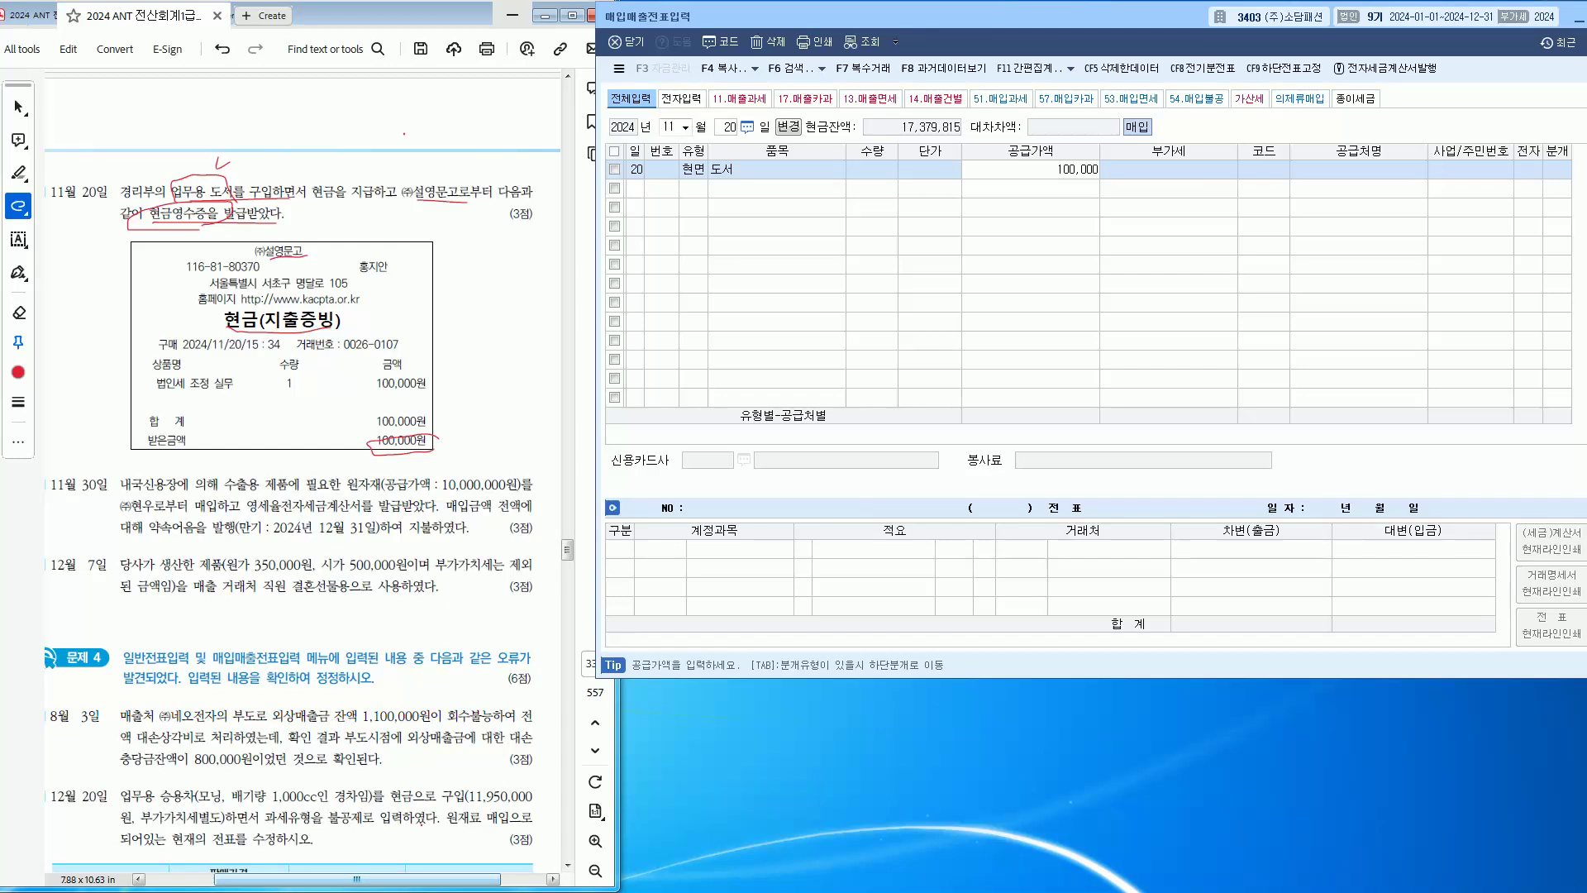
key("Return")
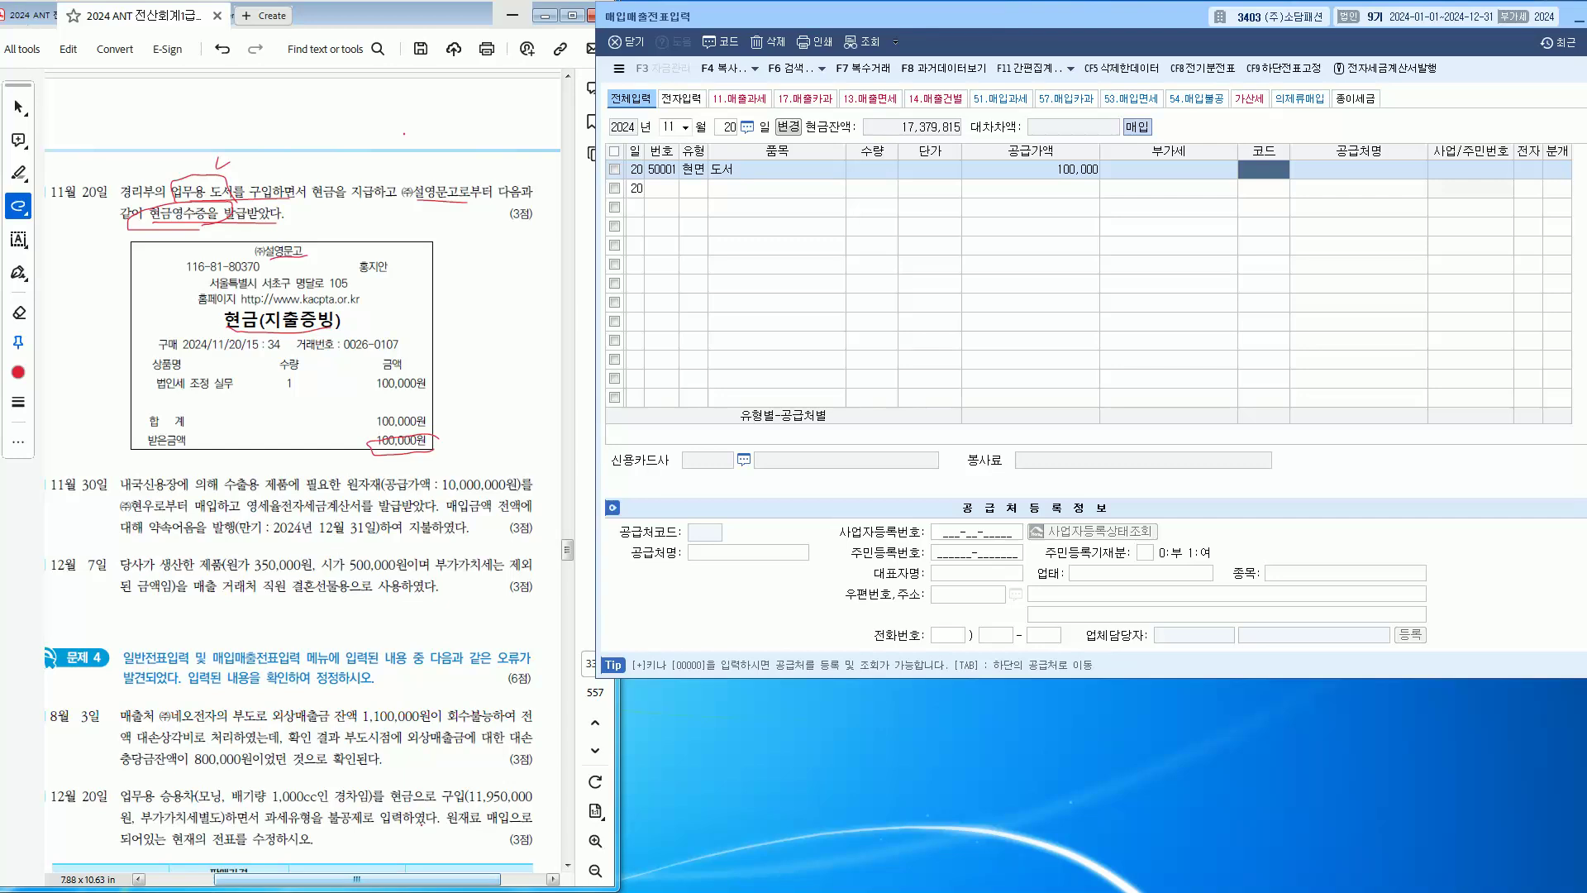
Step: Set the November 20 voucher's 공급처 to (주)설영문고 (00143) and 분개 to 1 현금
type("설영")
key("Return")
key("Return")
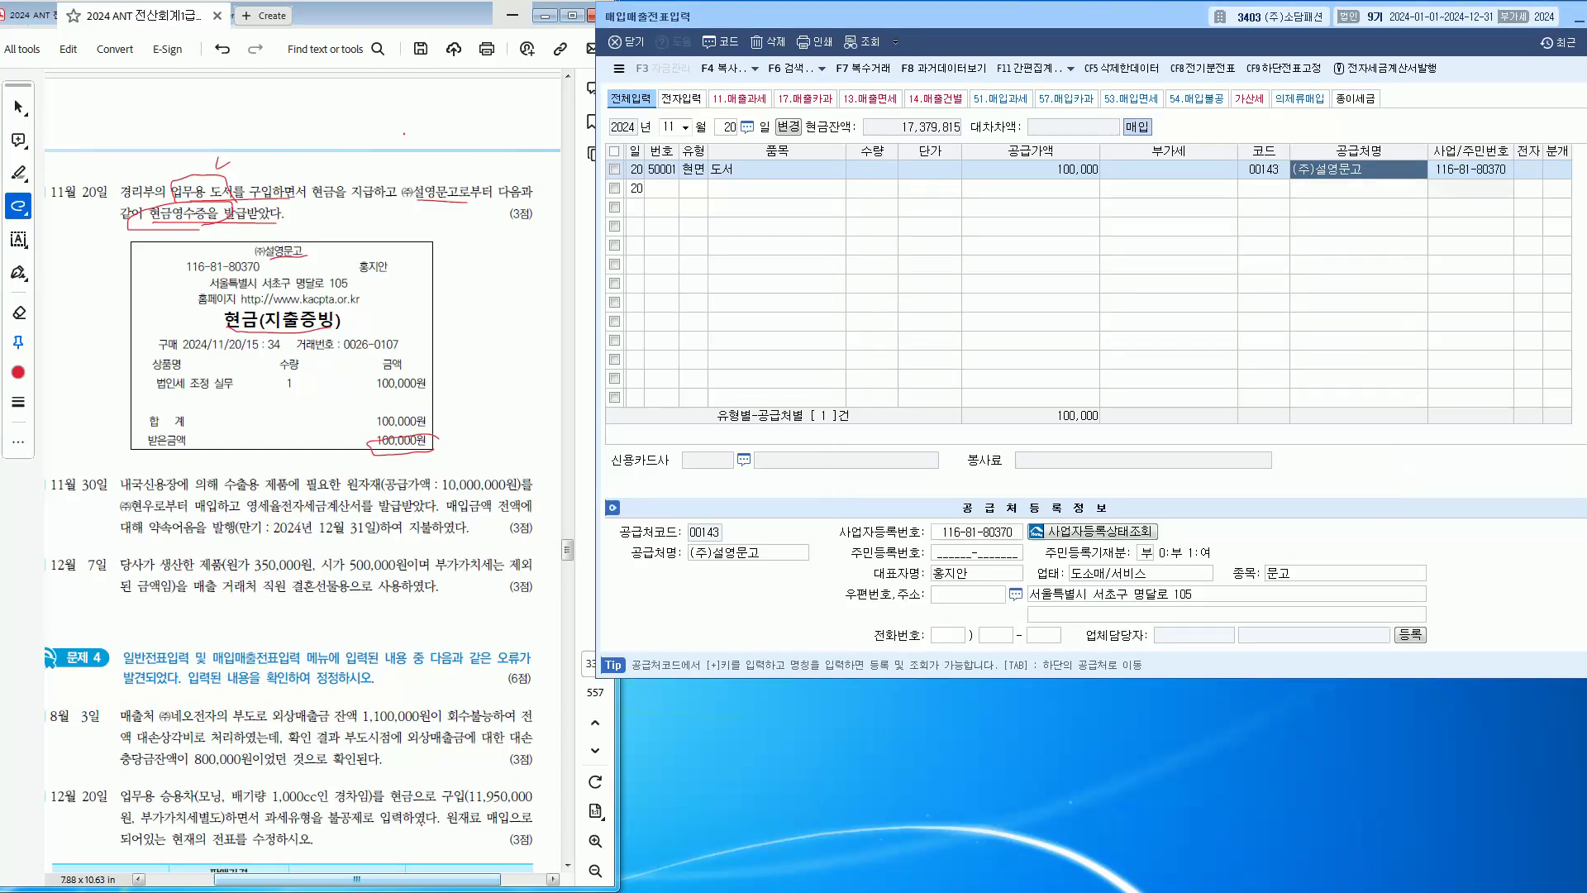
key("Return")
type("1")
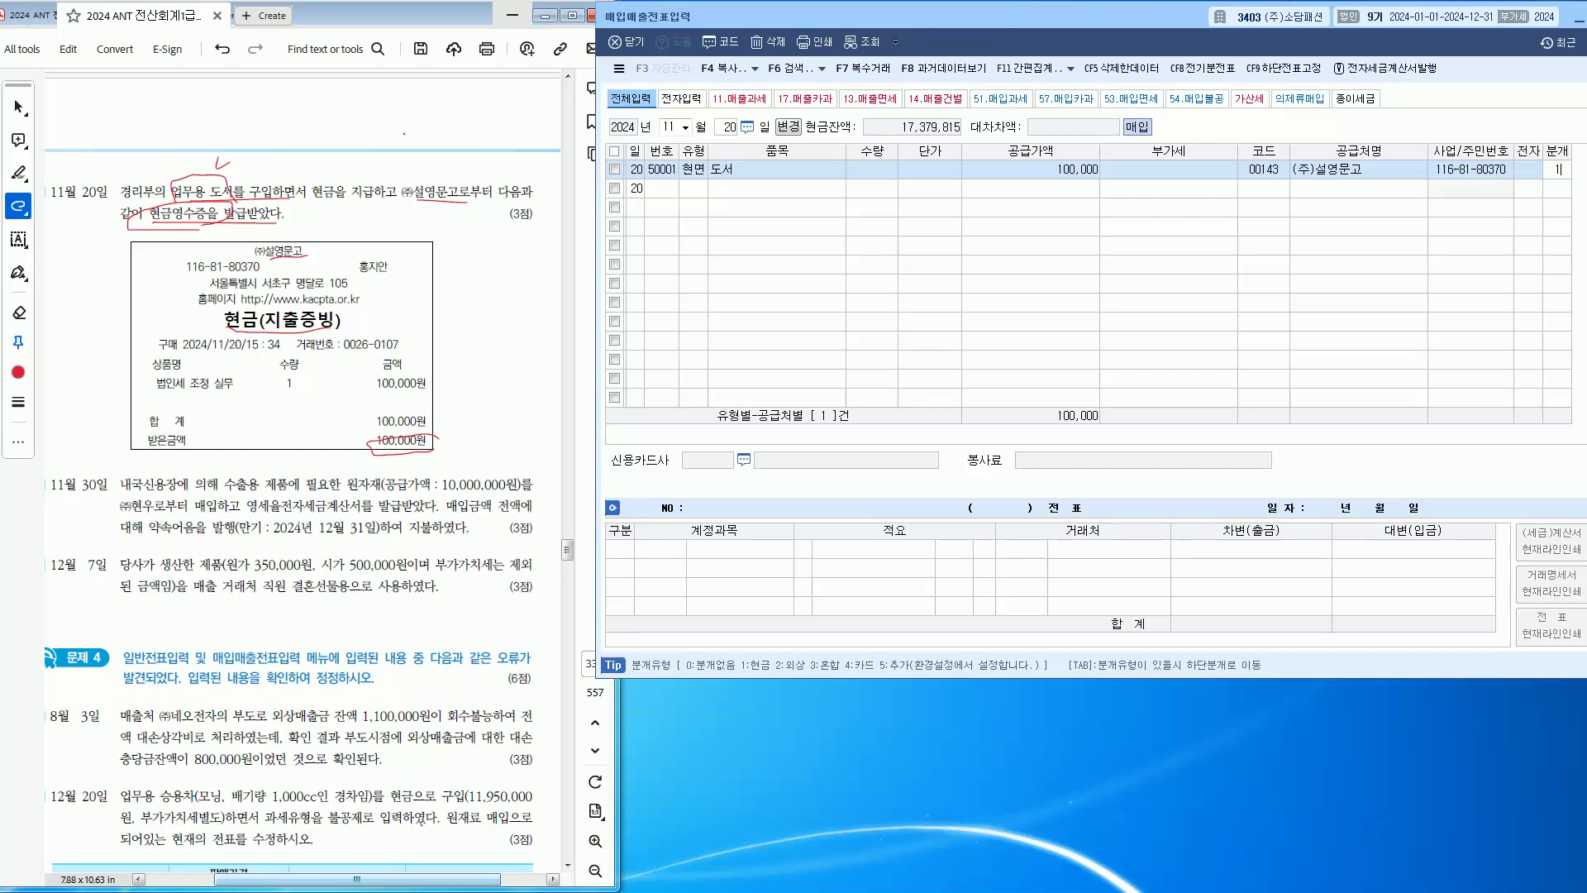
key("Return")
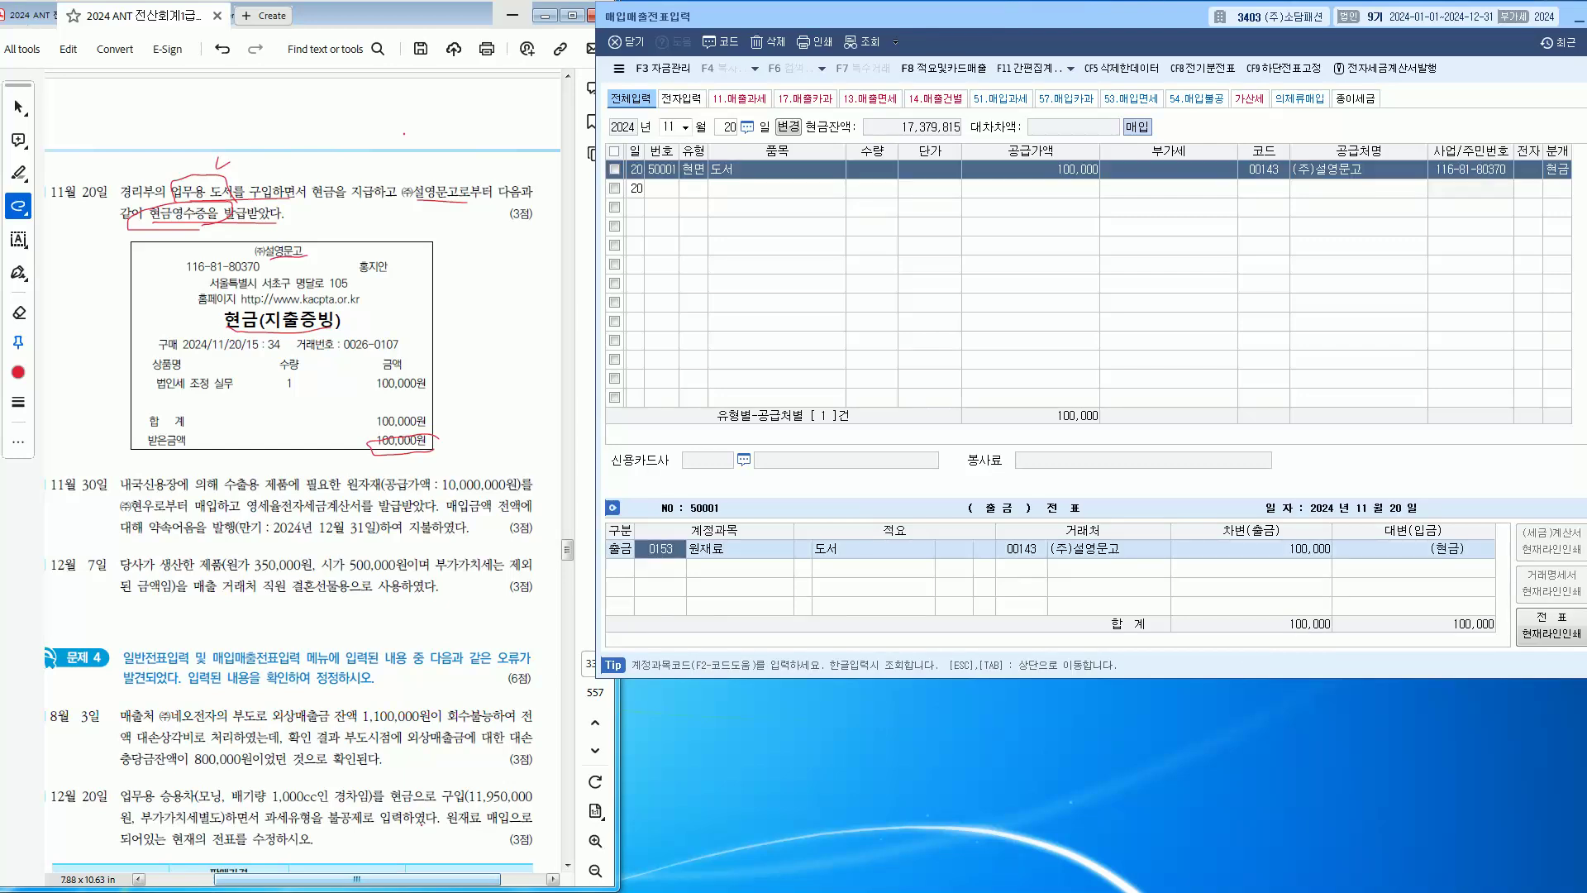
Step: Change the 출금 journal line's account to 0826 도서인쇄비 (판매관리비) and return to the voucher list
type("도서")
key("Return")
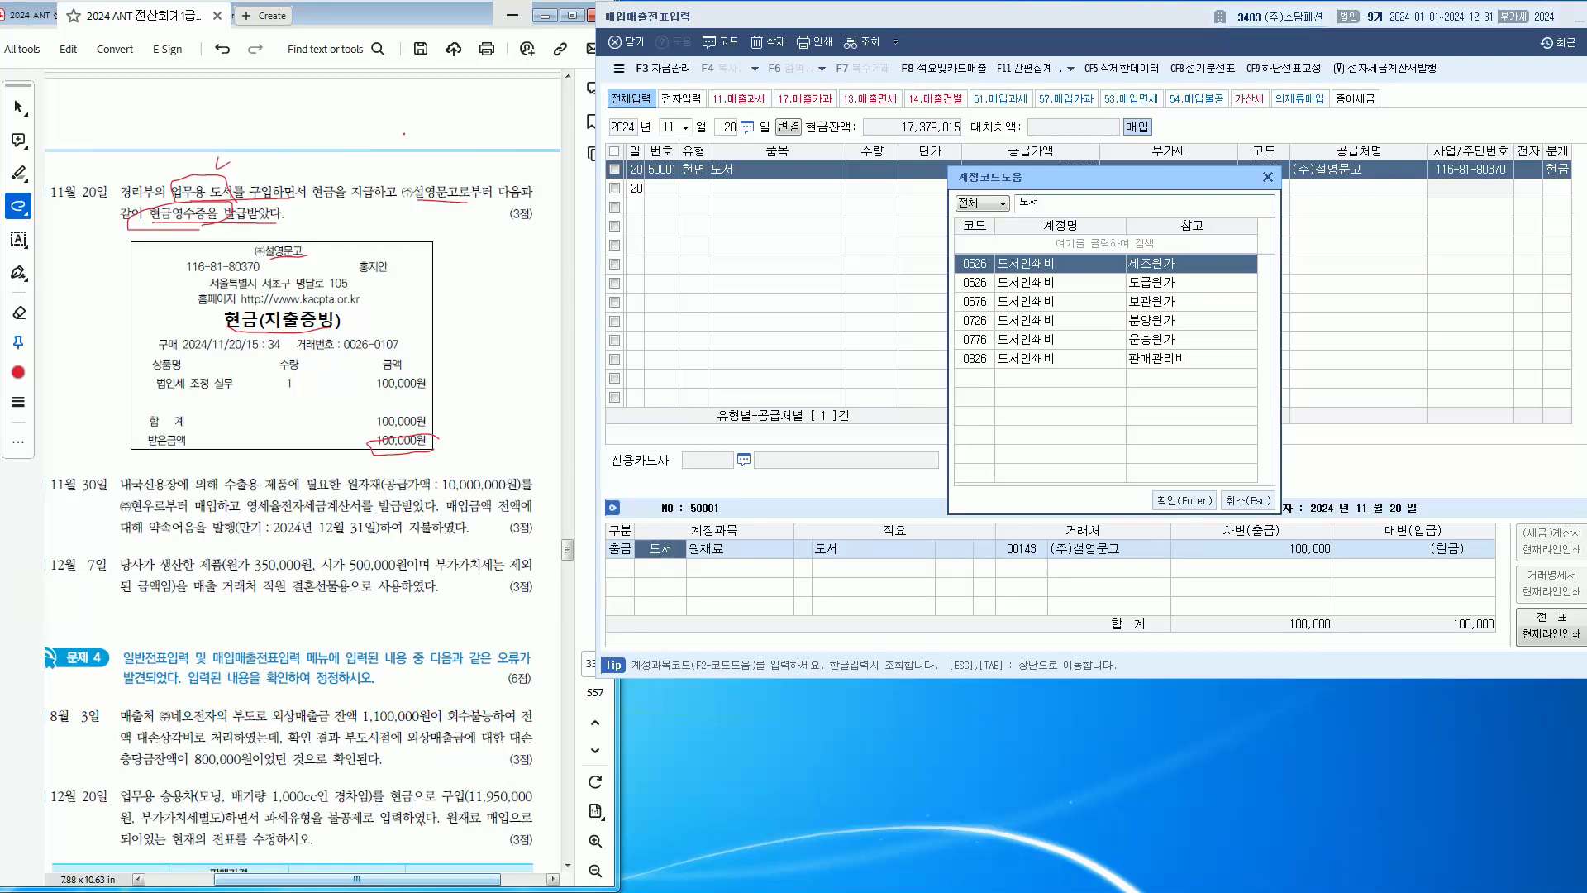
key("Down")
key("Down")
key("Down")
key("Down")
key("Down")
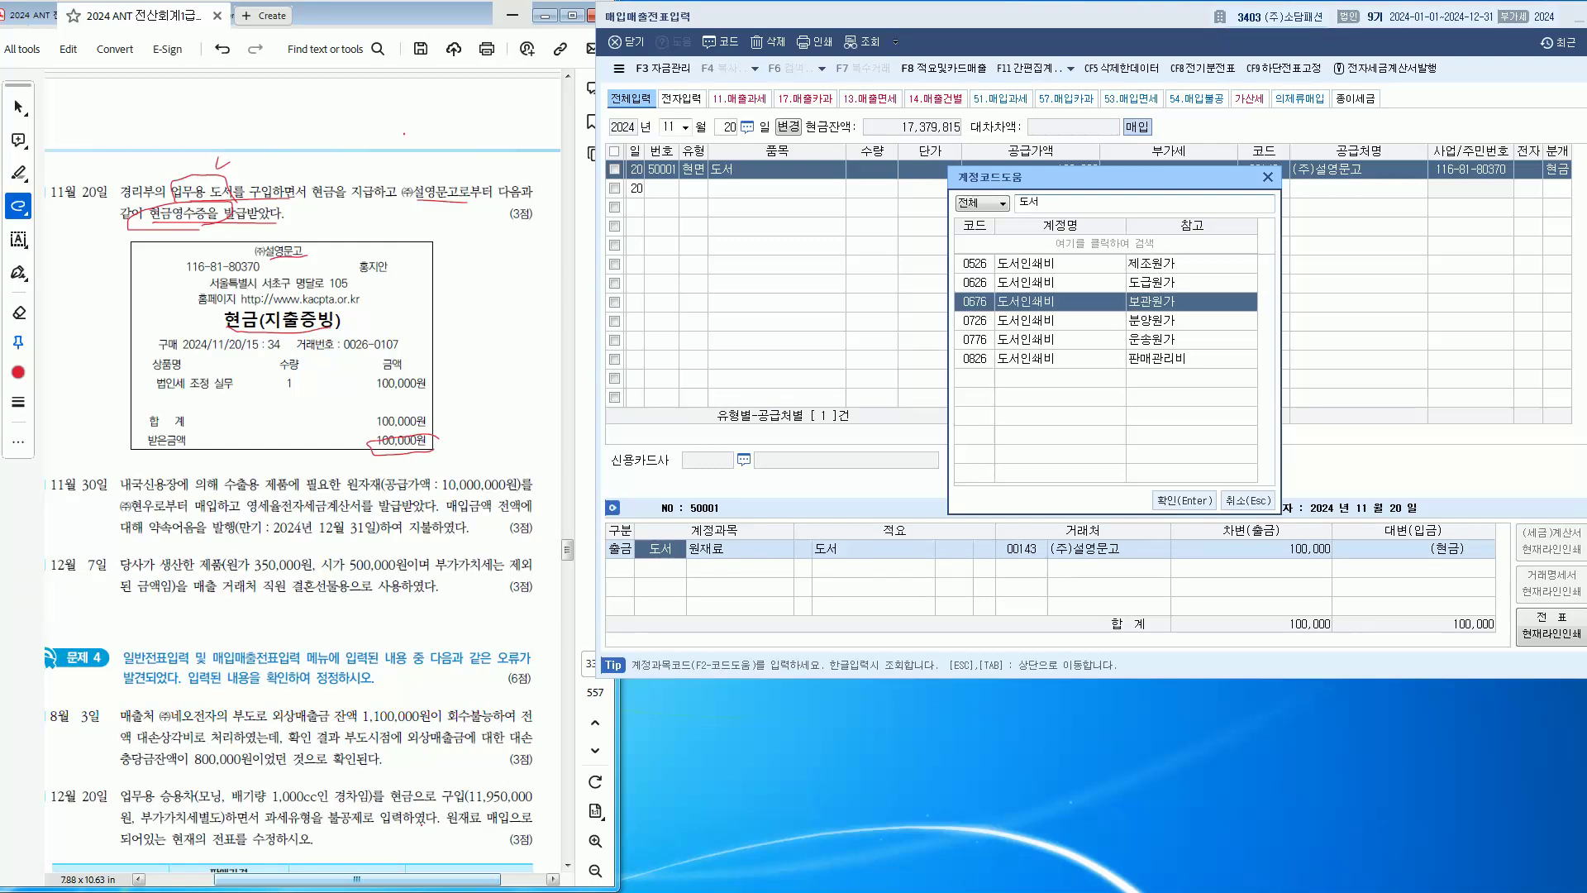
key("Return")
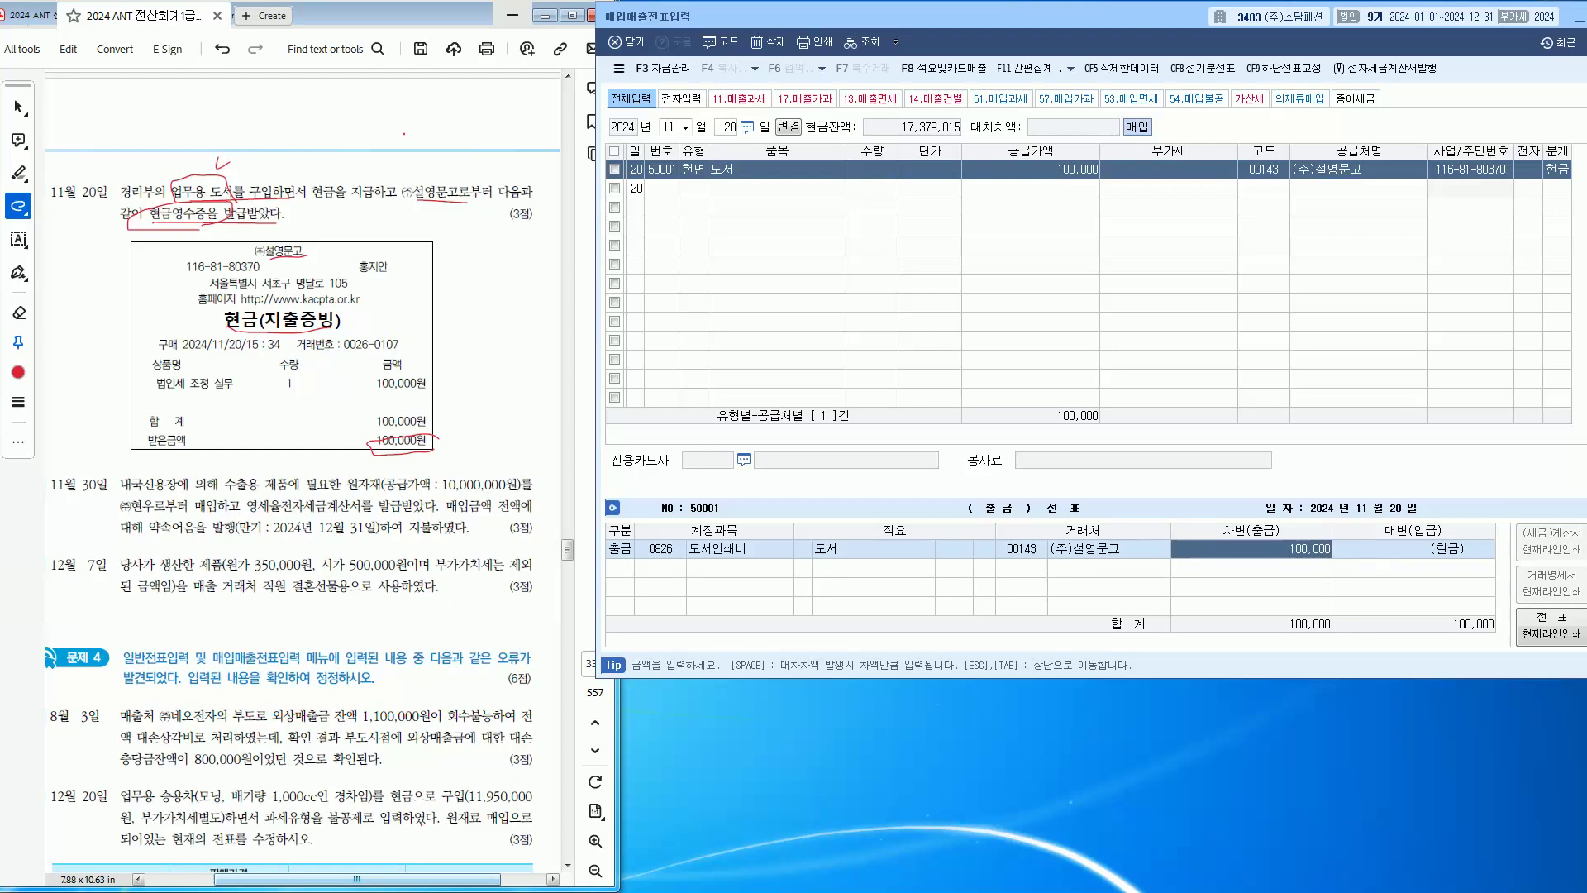
key("Escape")
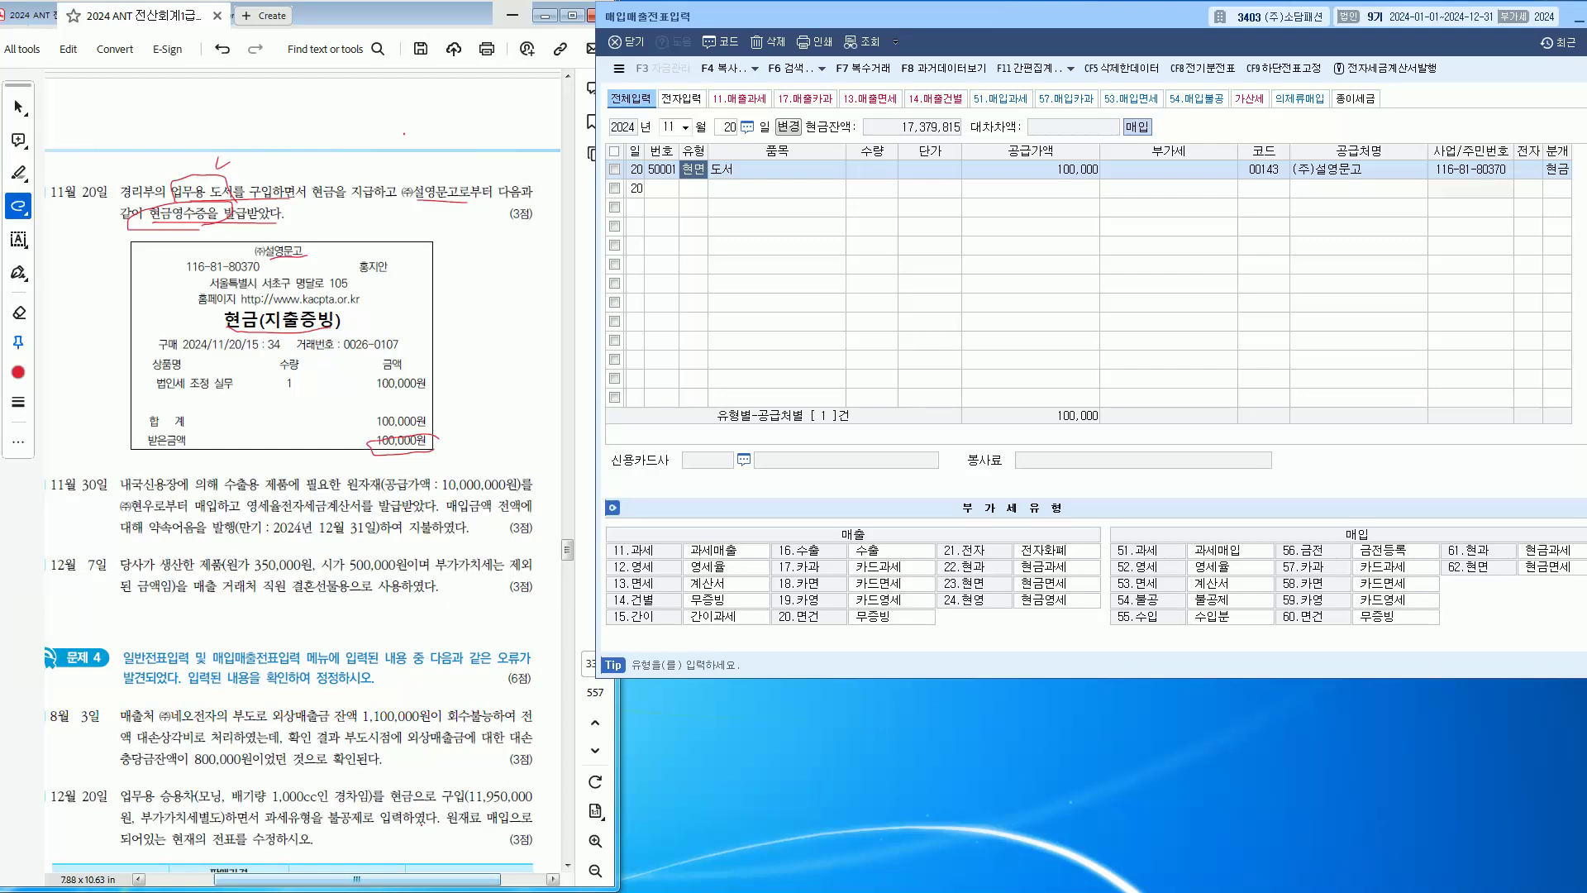
Step: Set the voucher entry date to November 30
key("Escape")
type("30")
key("Return")
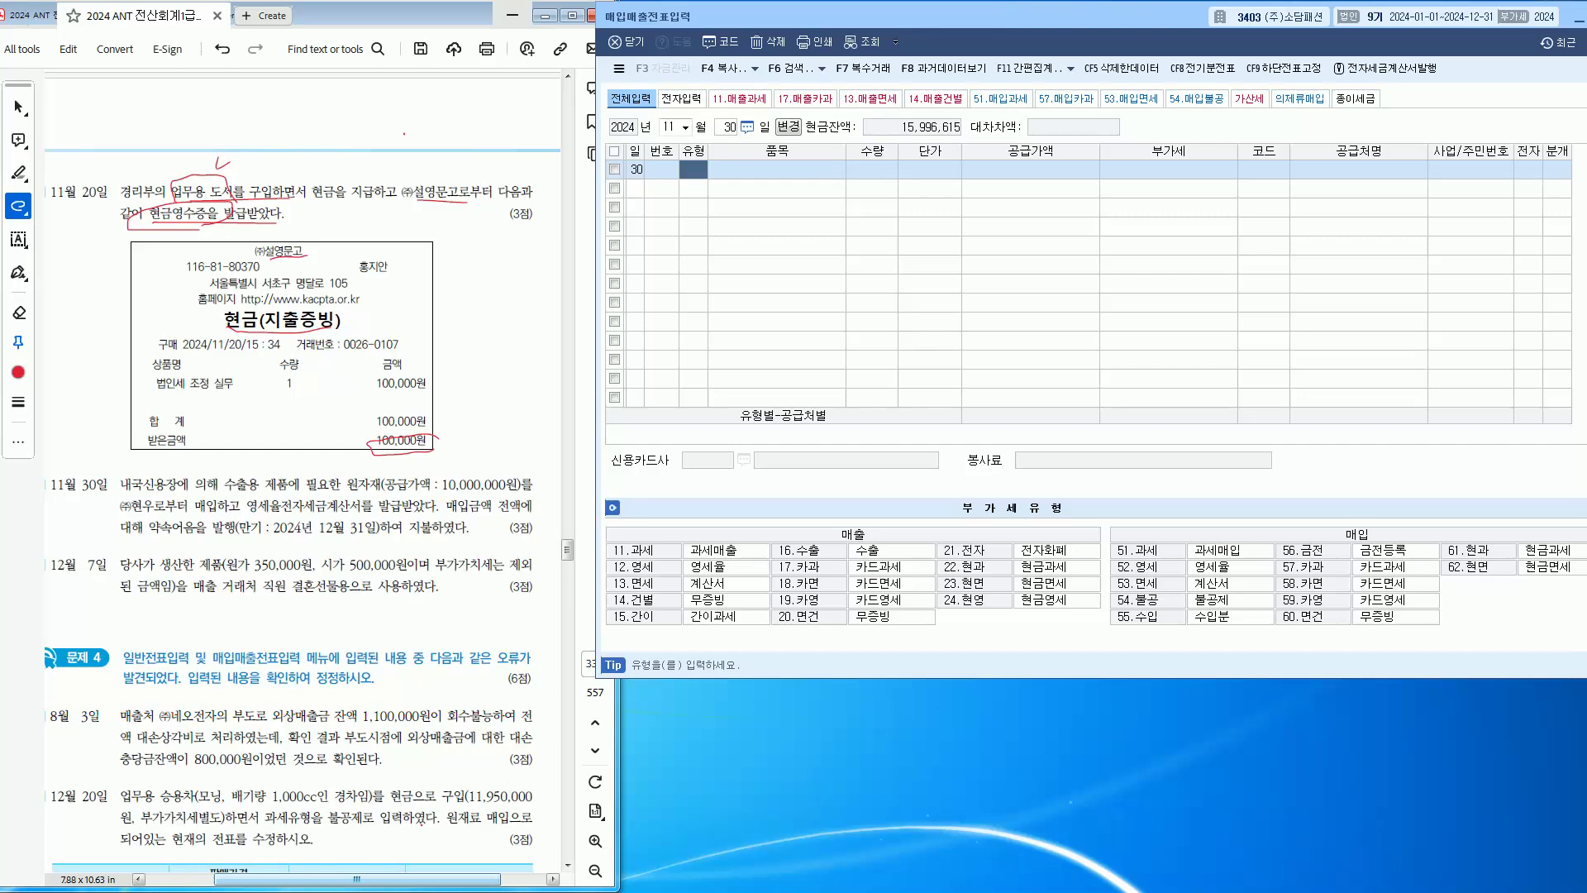
Step: Mark 내국신용장, the export raw materials and ㈜현우 purchase in the PDF's November 30 item, and set the voucher's 유형 to 52 영세
mouse_move(51, 496)
left_mouse_down()
mouse_move(208, 494)
mouse_move(128, 460)
mouse_move(121, 496)
left_mouse_up()
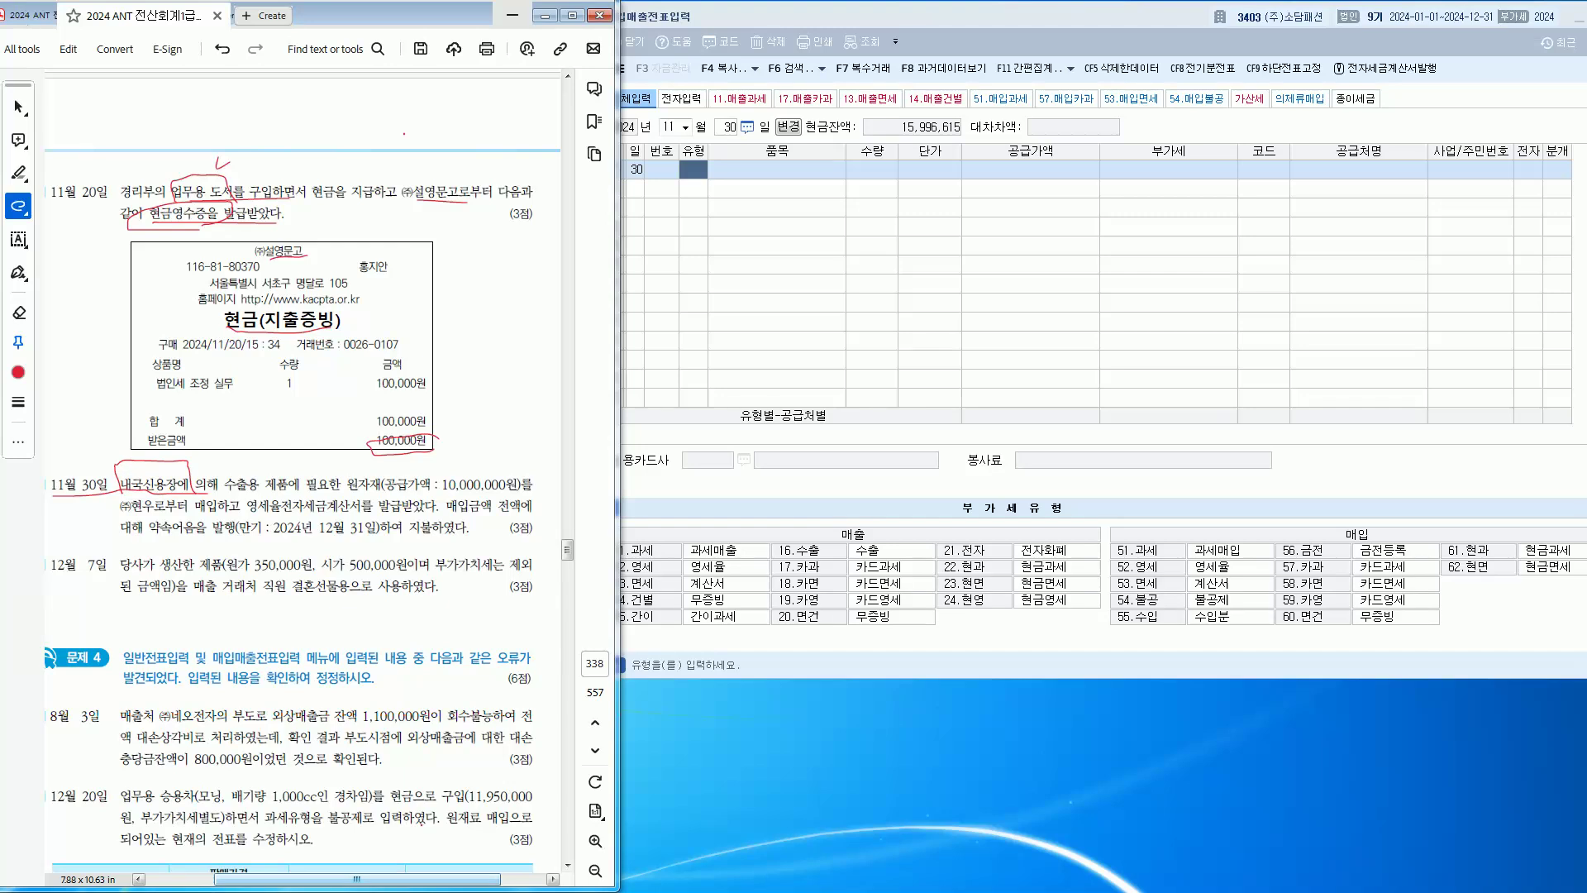
left_click_drag(261, 494, 377, 494)
left_click_drag(169, 516, 223, 516)
key("alt+Tab")
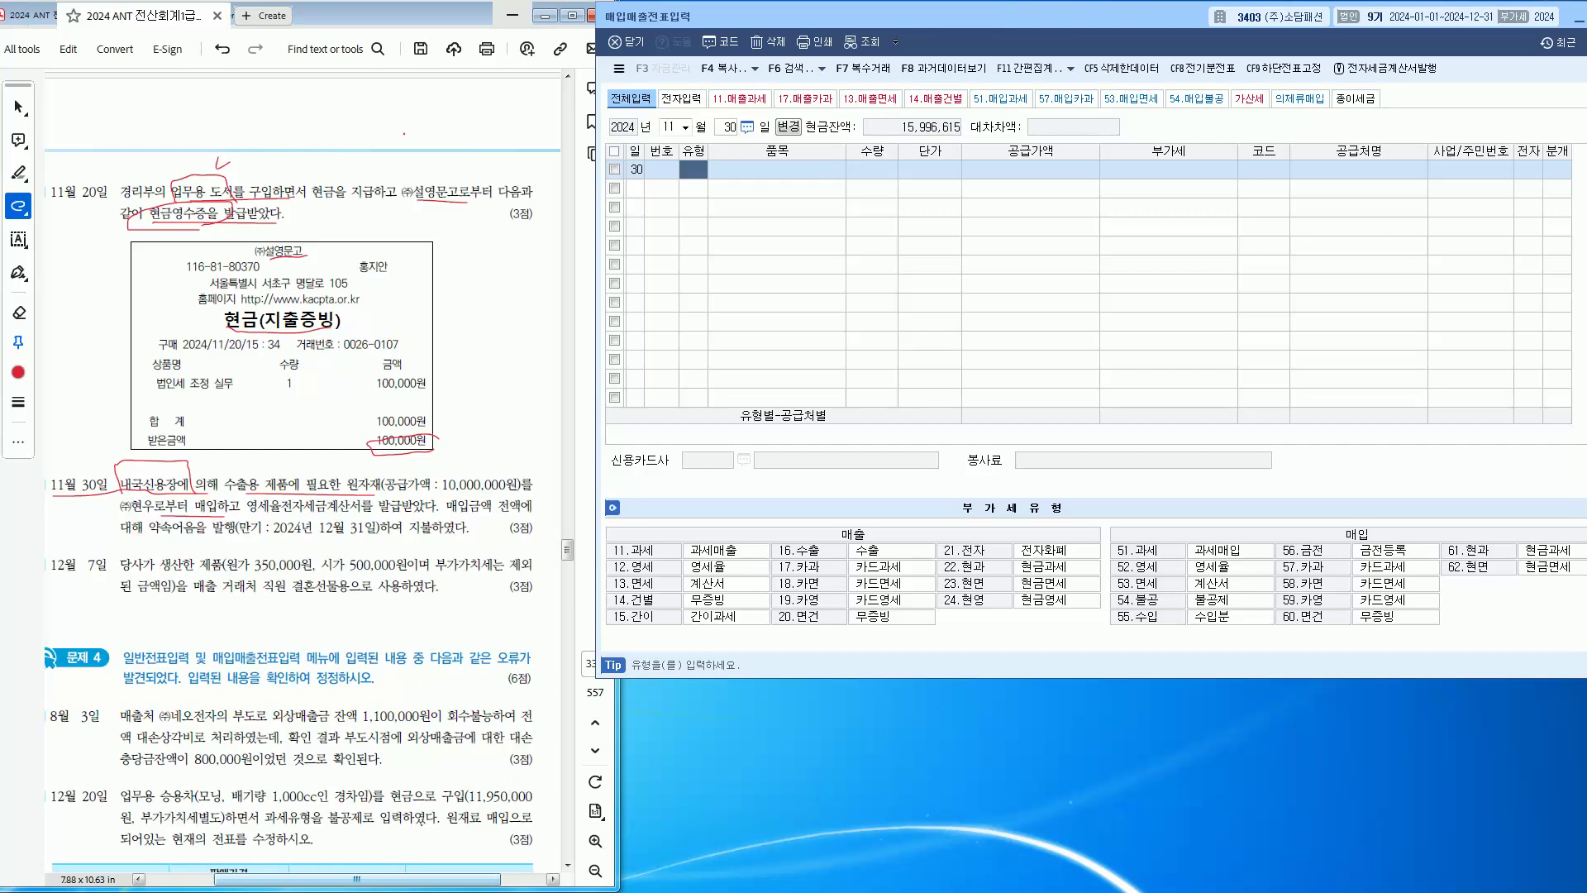
type("52")
key("Return")
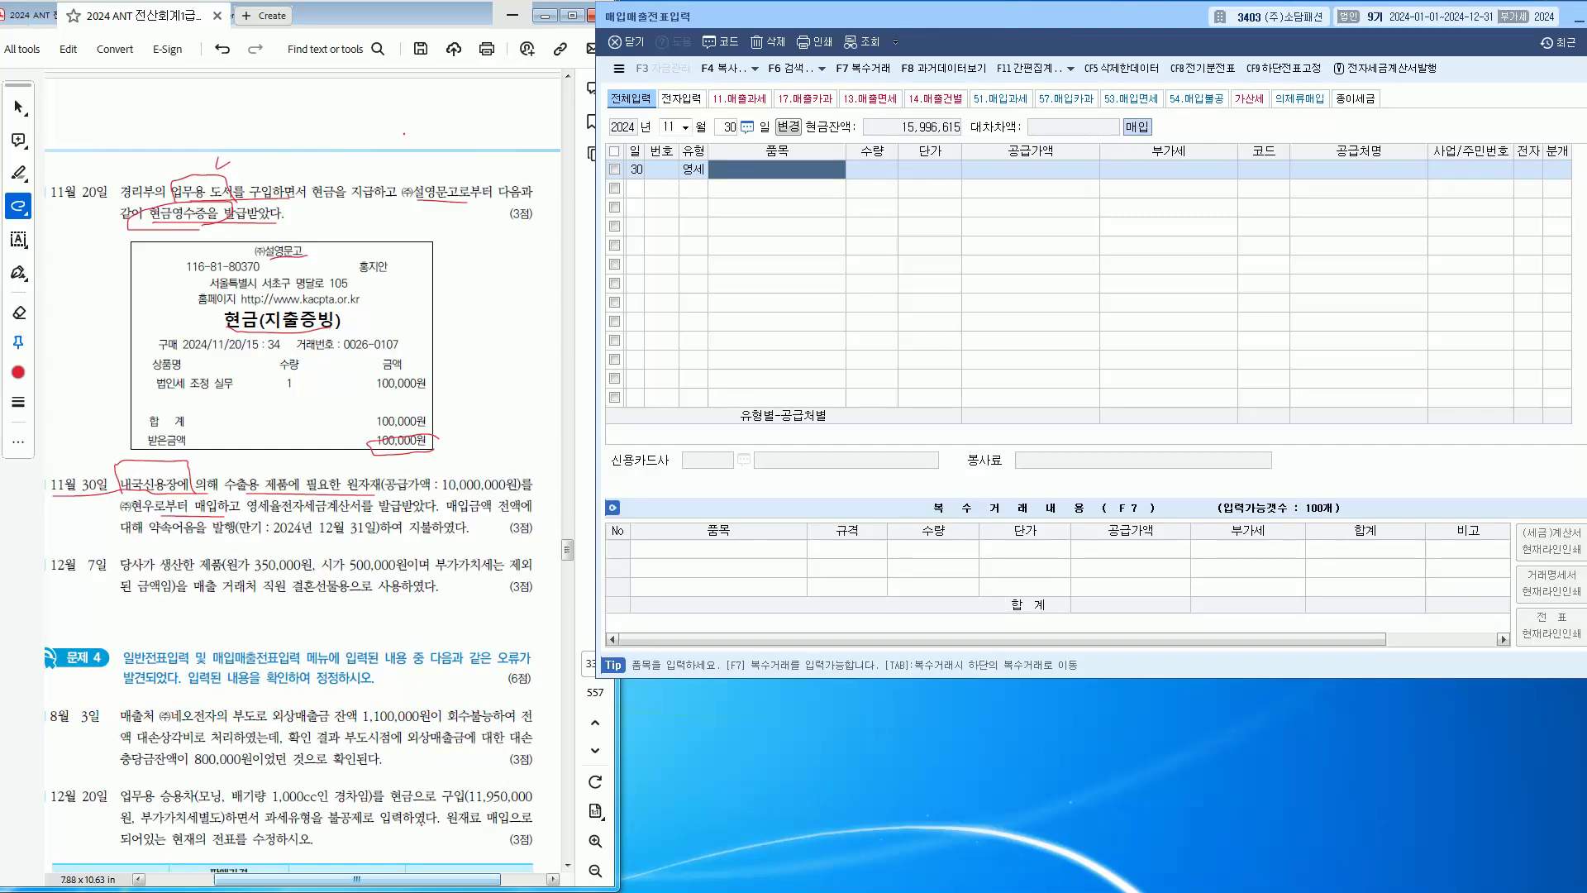
Step: Enter 원자재 as the November 30 voucher's 품목 and 10,000,000 as its 공급가액, leaving 수량 and 단가 blank
type("원")
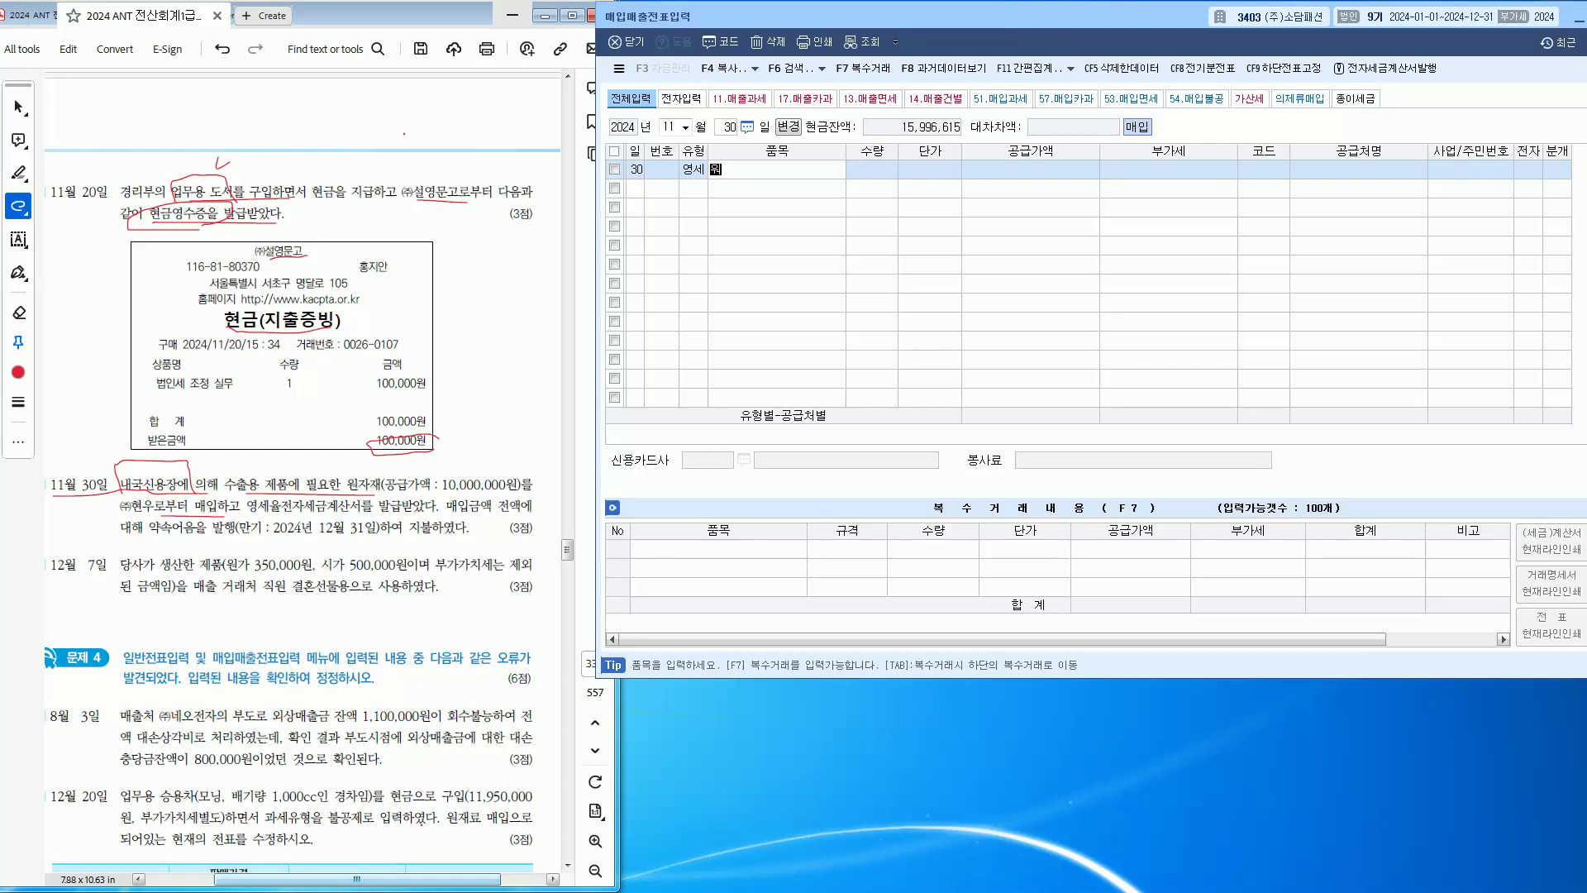
type("자재")
key("Return")
key("Return")
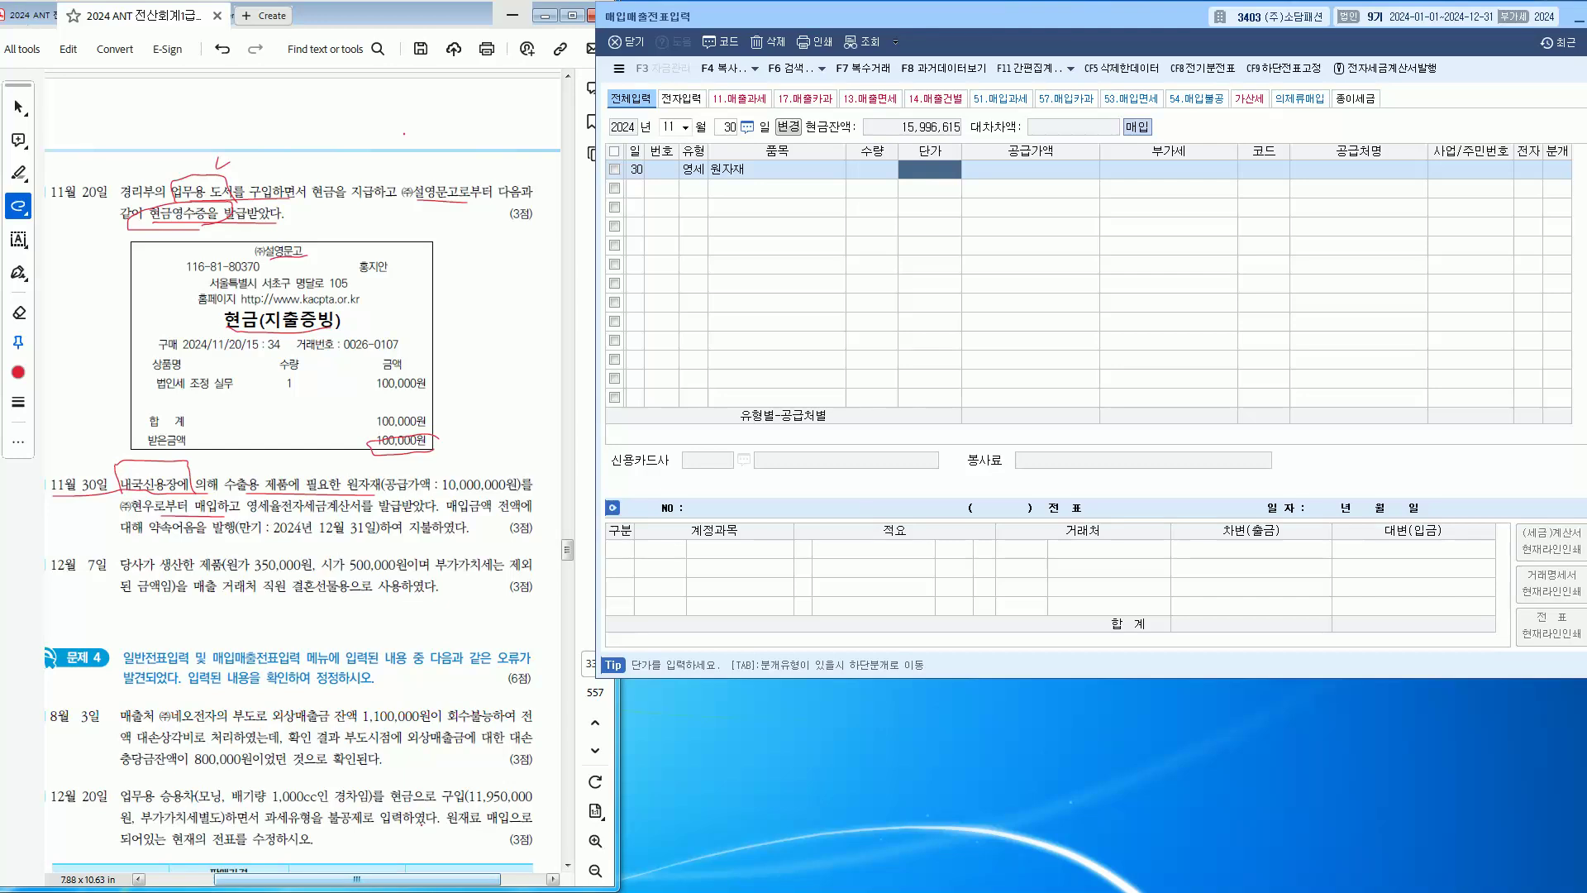
key("Return")
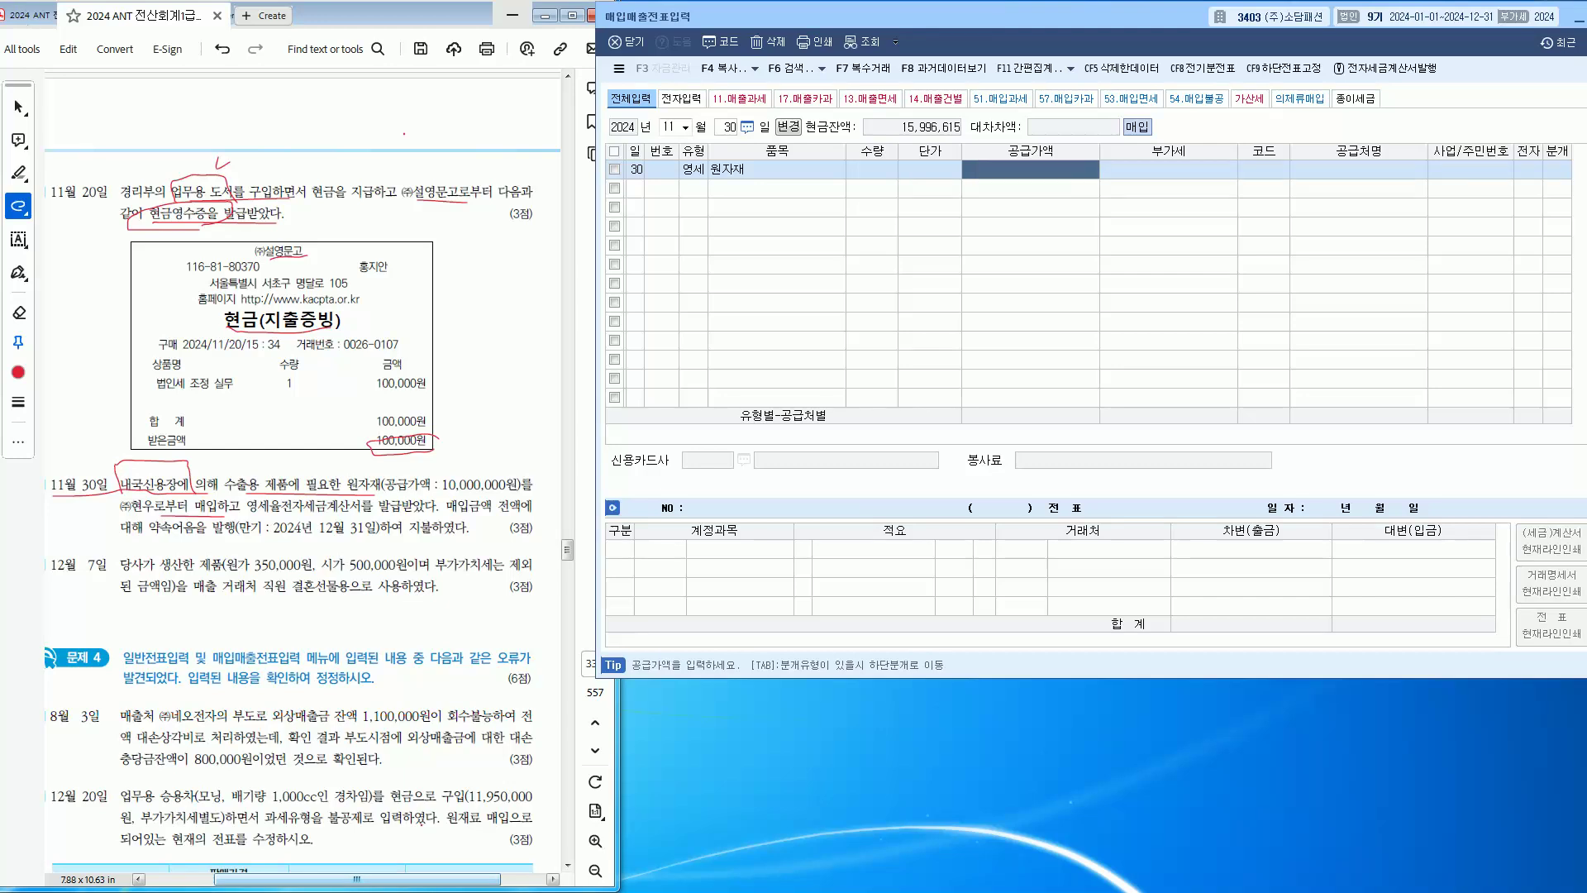
type("10000000")
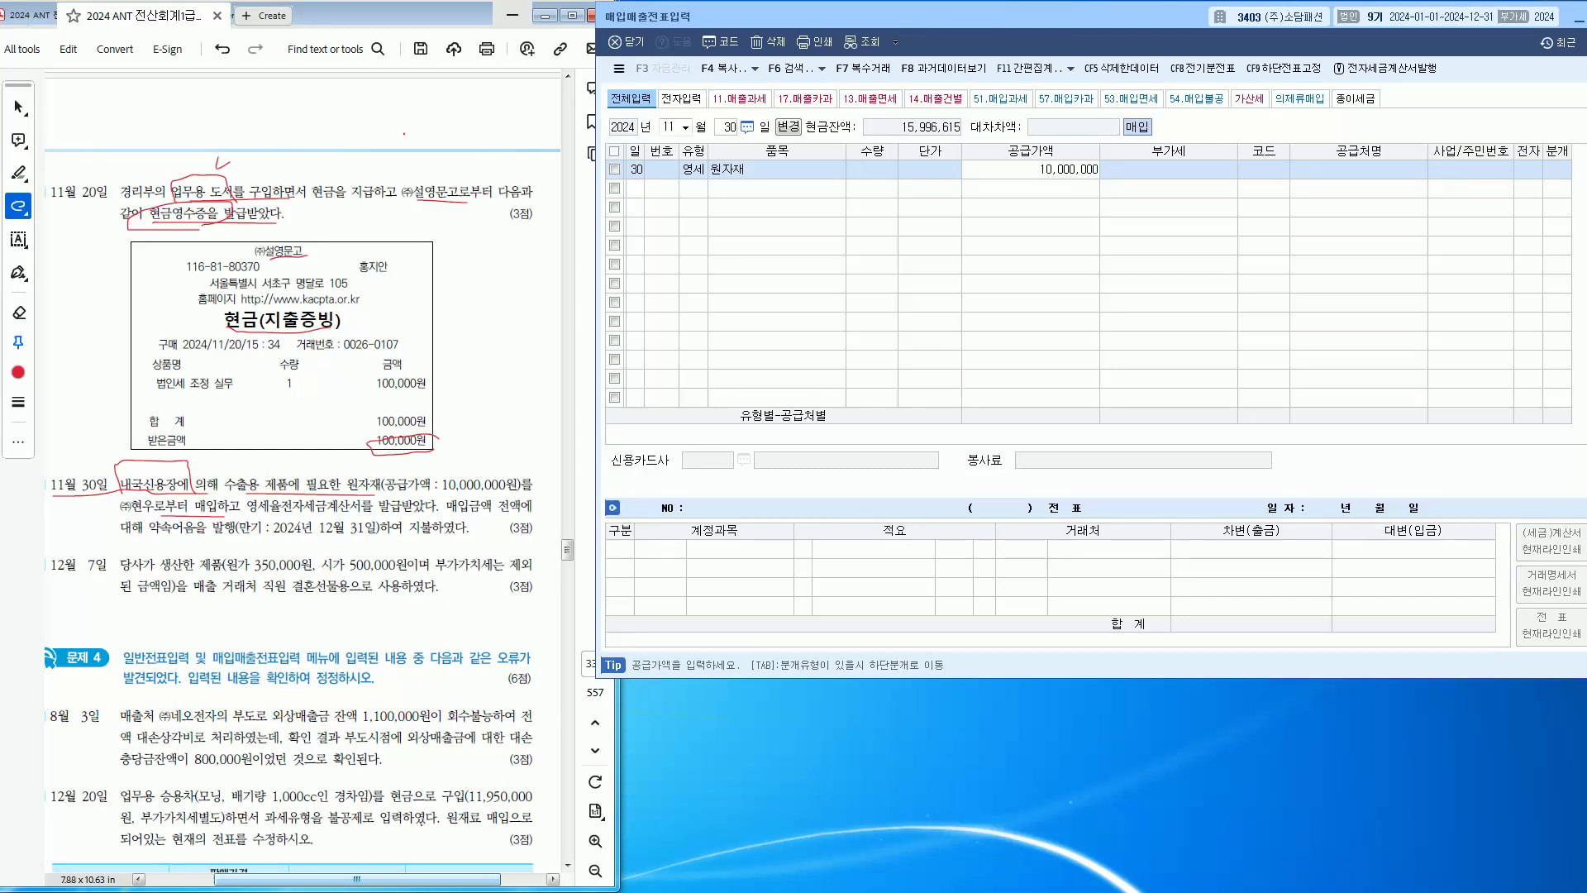
key("Return")
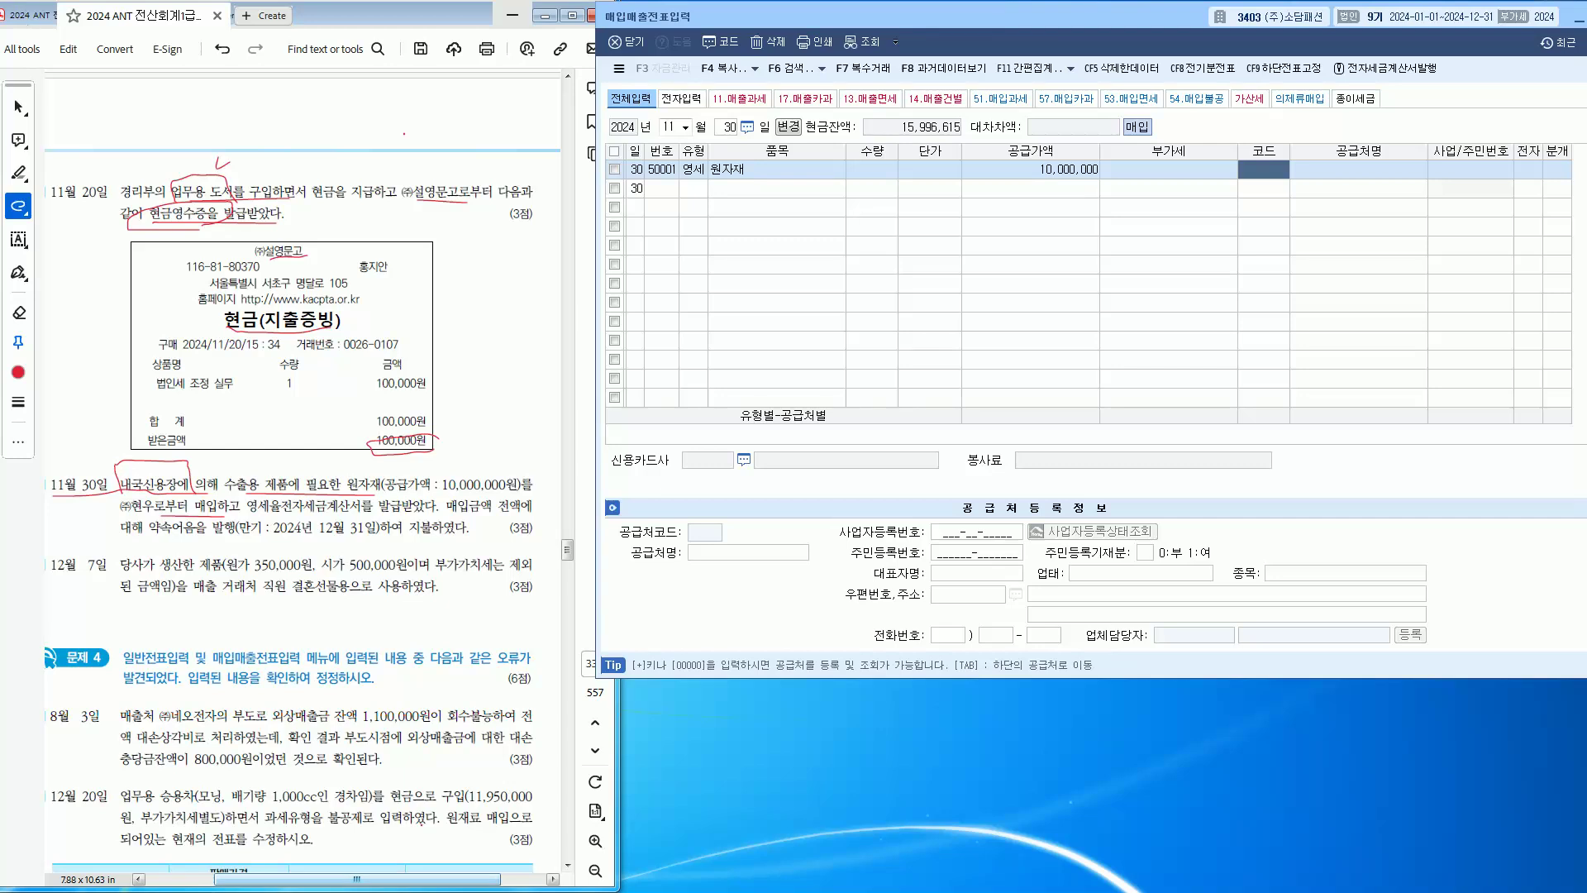
Step: Set the November 30 voucher's 공급처 to (주)현우 (00134)
type("현ㅇ")
key("Return")
key("Return")
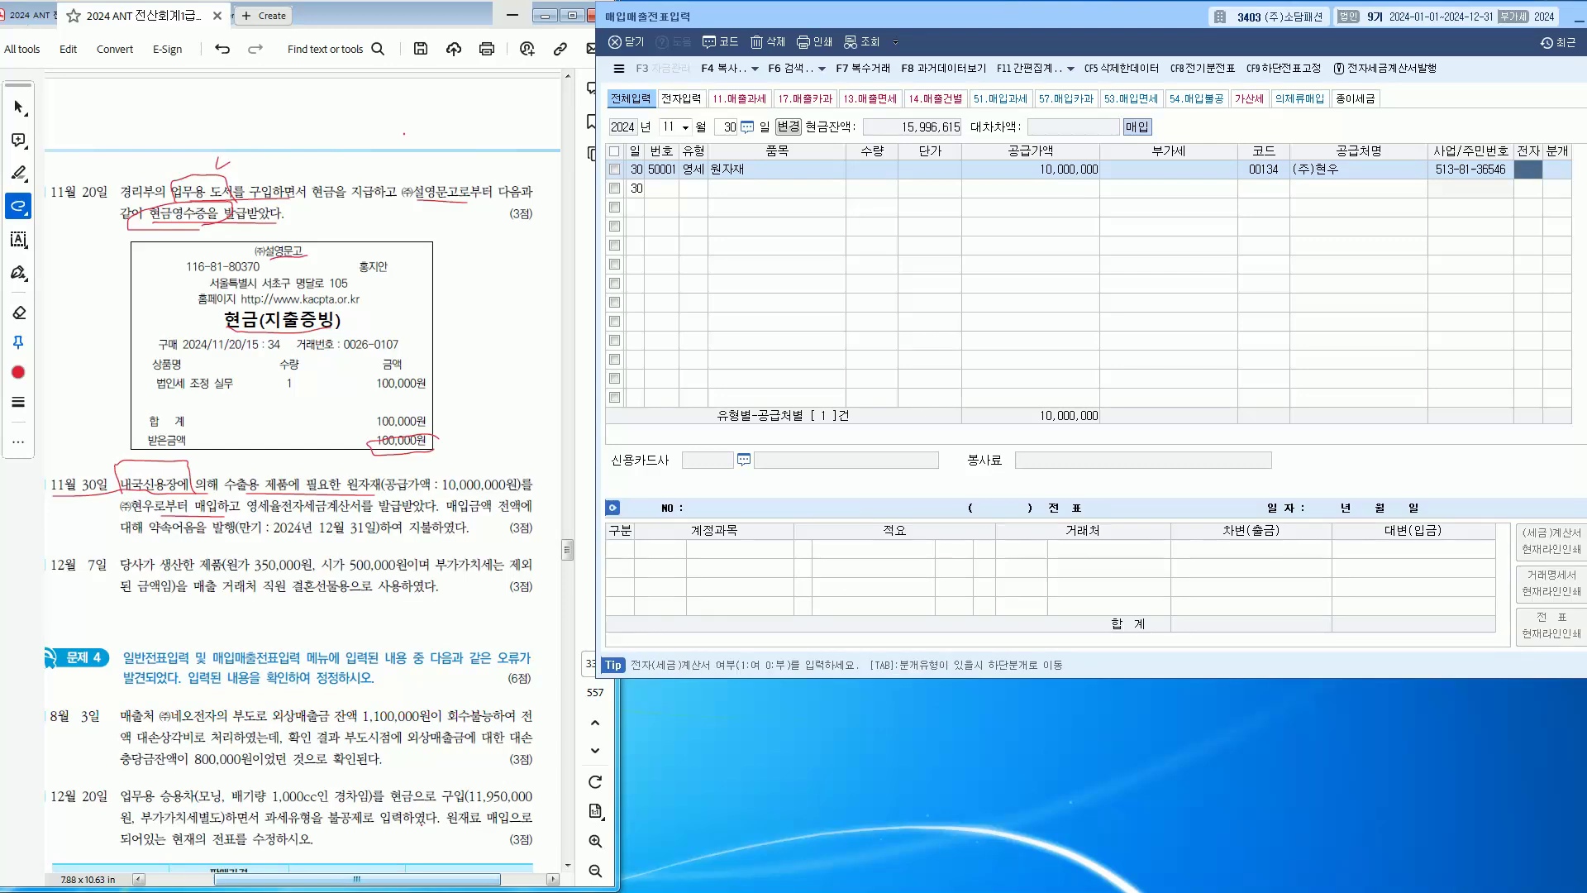
Step: Circle 전자 and underline 세금계산서 in the PDF's November 30 item, and set the voucher's 전자 field to 1 여
left_click(296, 499)
mouse_move(297, 497)
left_mouse_down()
mouse_move(280, 508)
mouse_move(381, 515)
left_mouse_up()
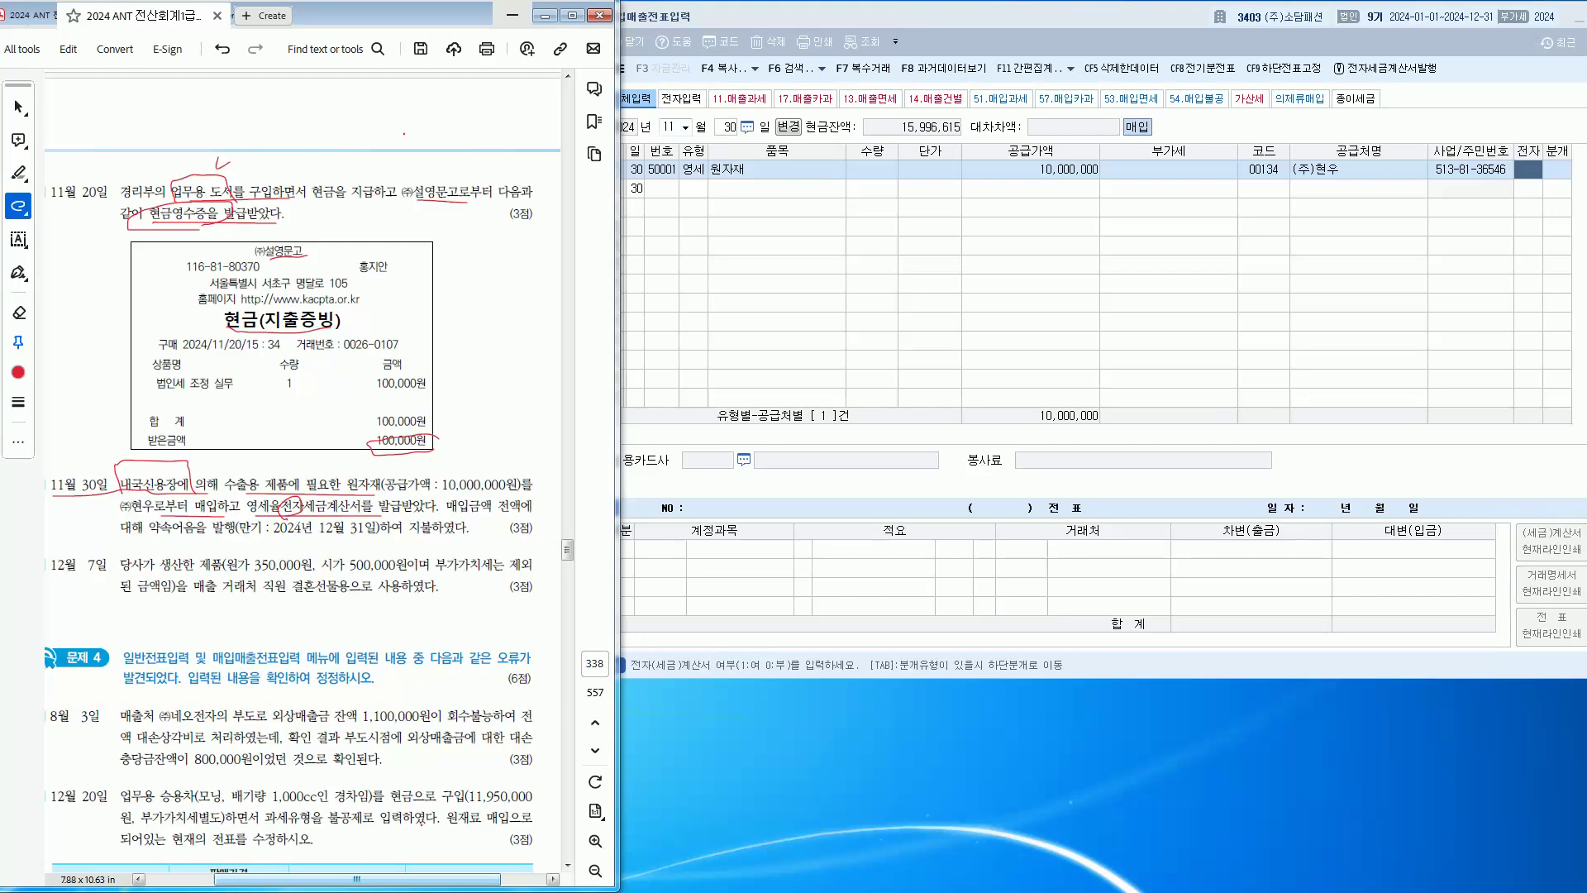
key("alt+Tab")
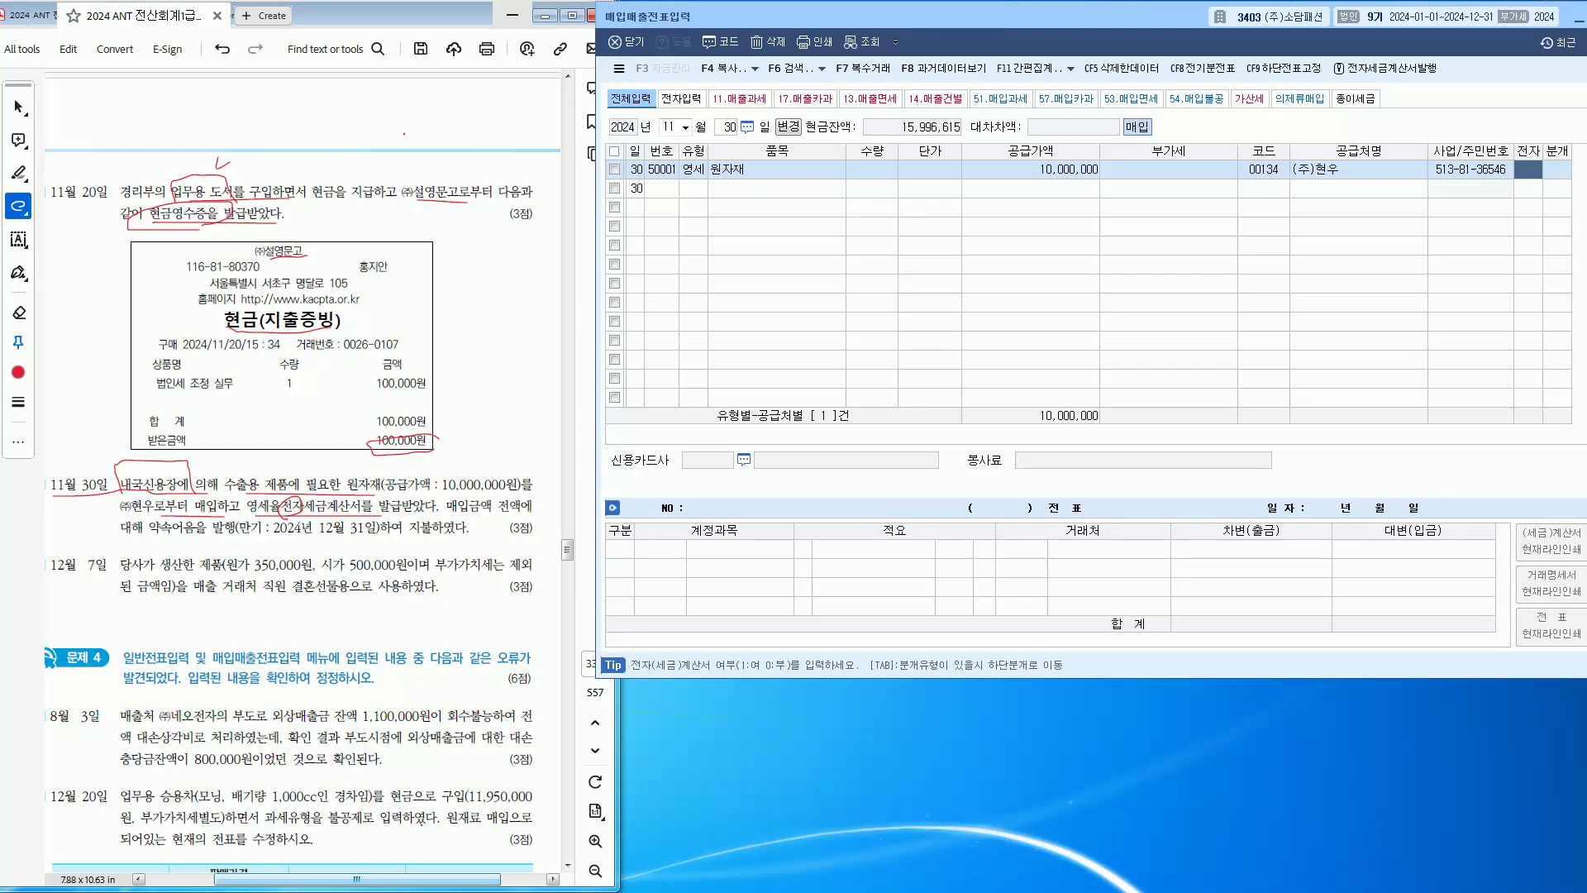
type("1")
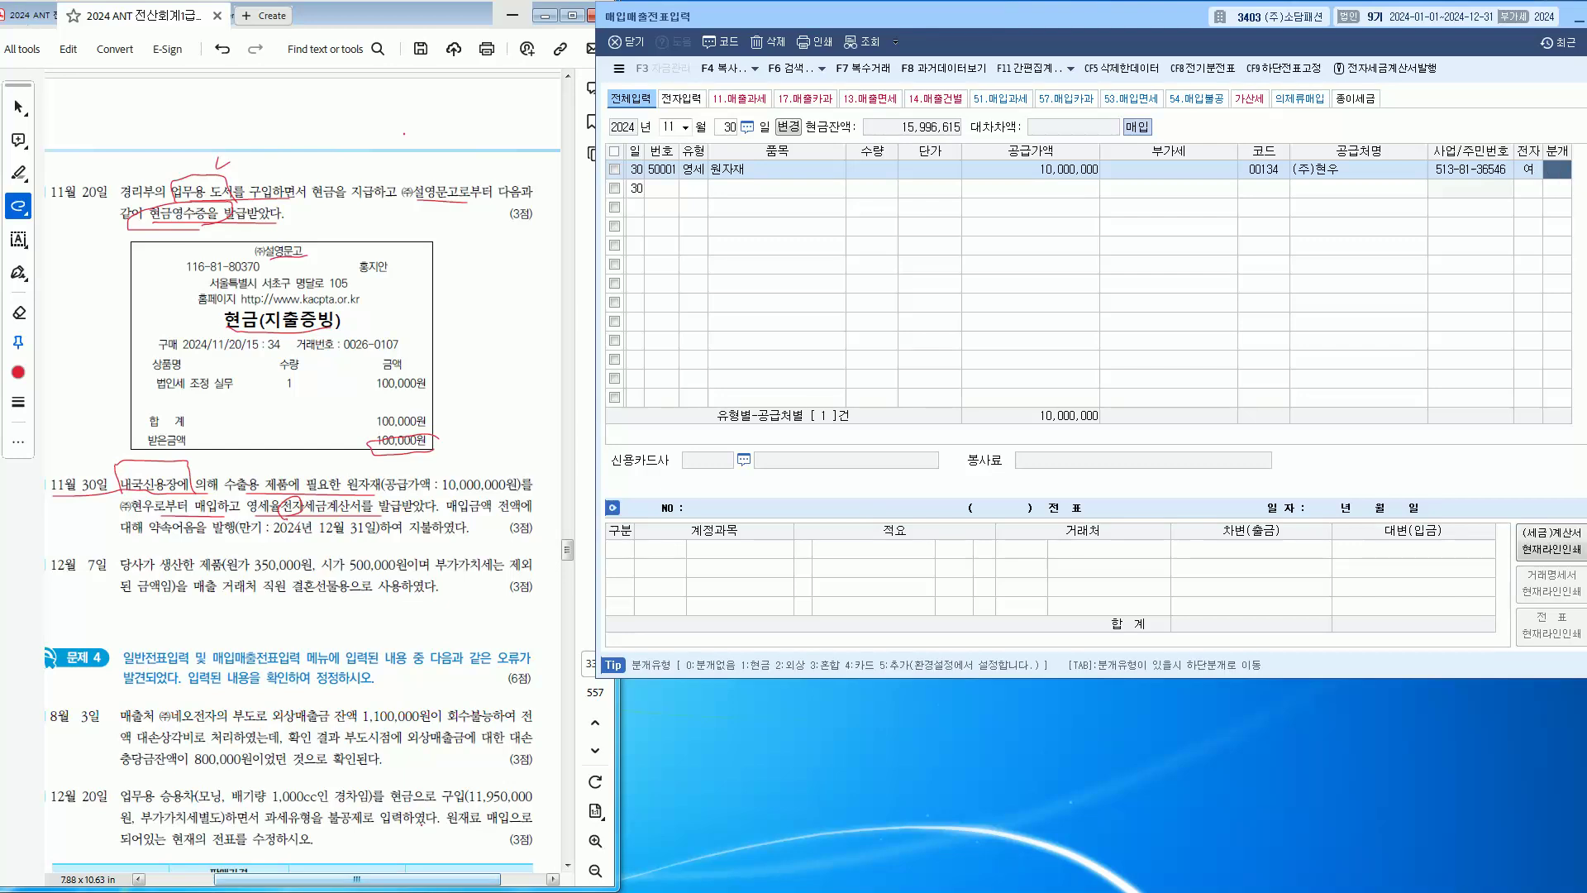
Step: Underline the 약속어음 payment due 2024년 12월 31일 in the PDF and set the voucher's 분개 to 3 혼합
left_click_drag(161, 534, 412, 534)
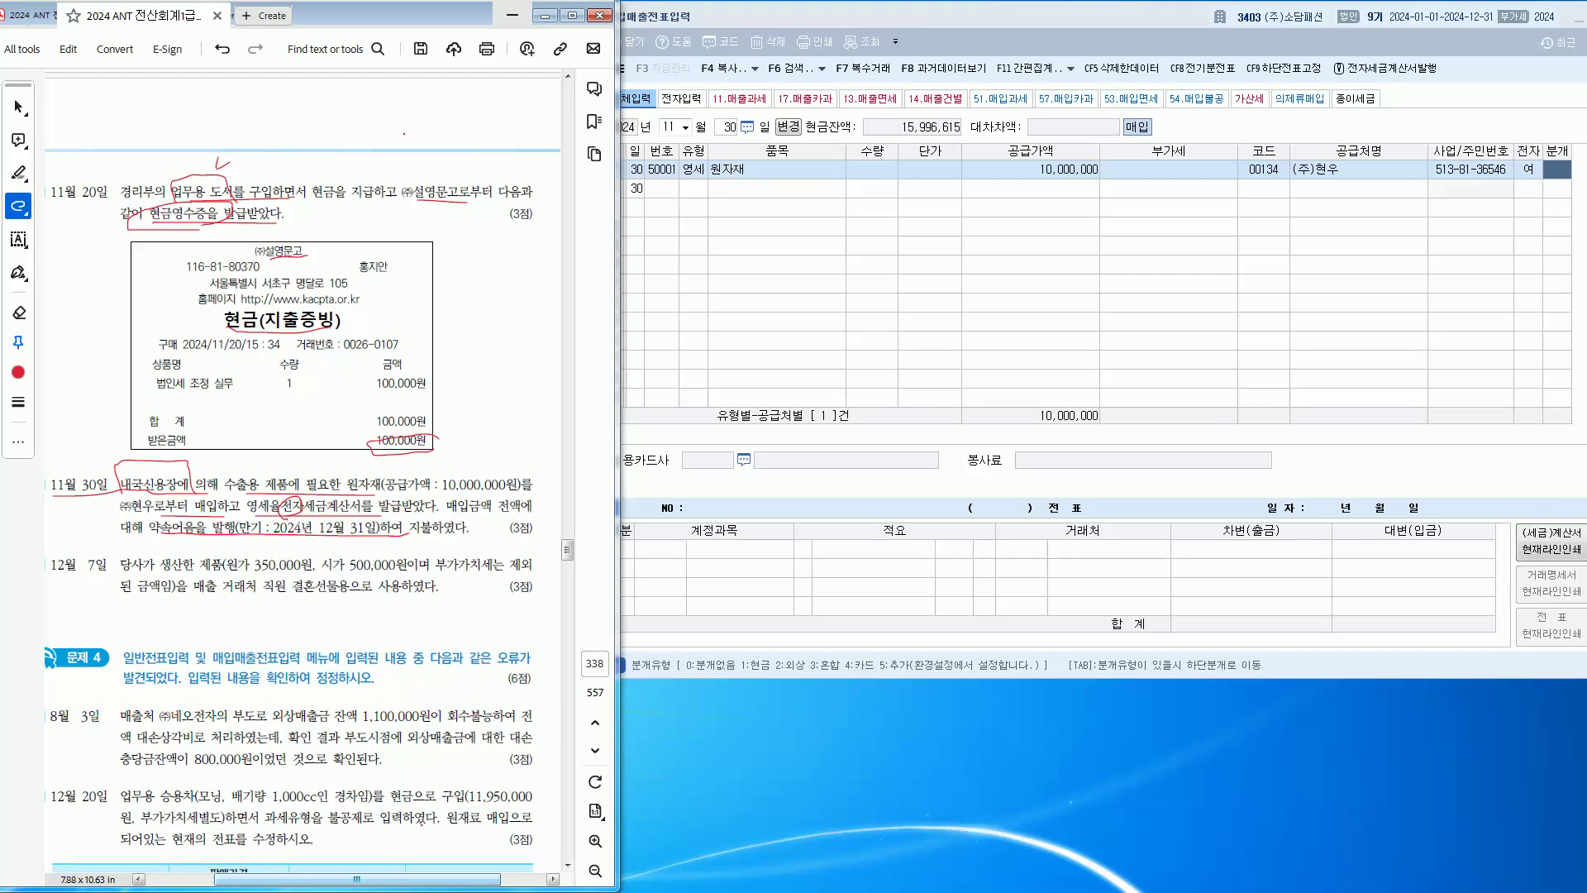
key("alt+Tab")
type("3")
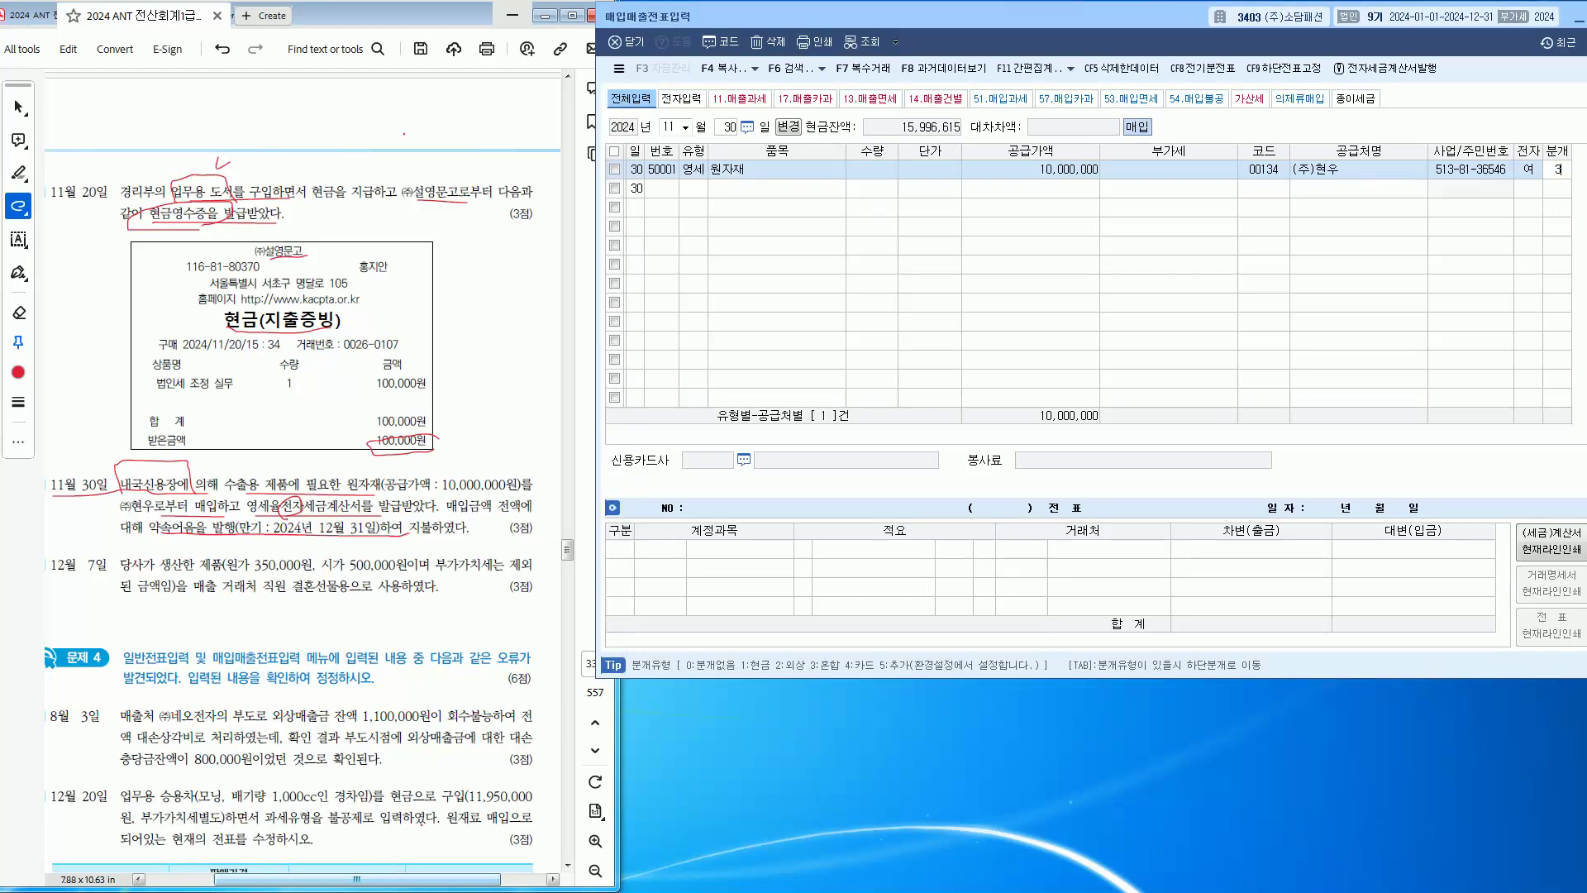
key("Return")
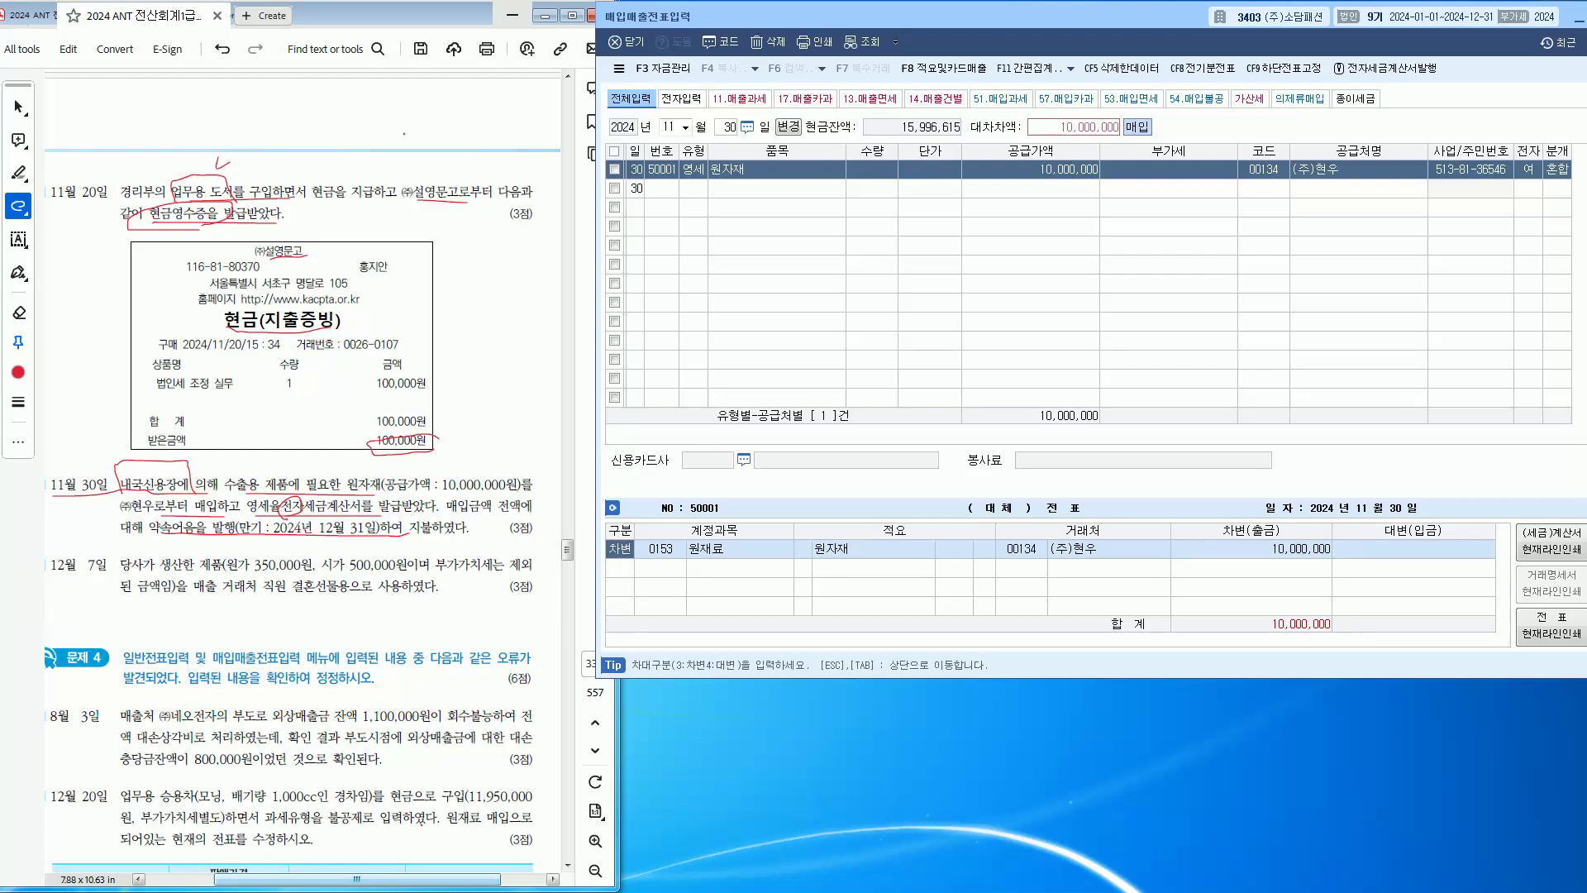
Step: Add a 대변 journal line to the November 30 voucher for 0252 지급어음 with 10,000,000
key("Down")
type("4")
key("Return")
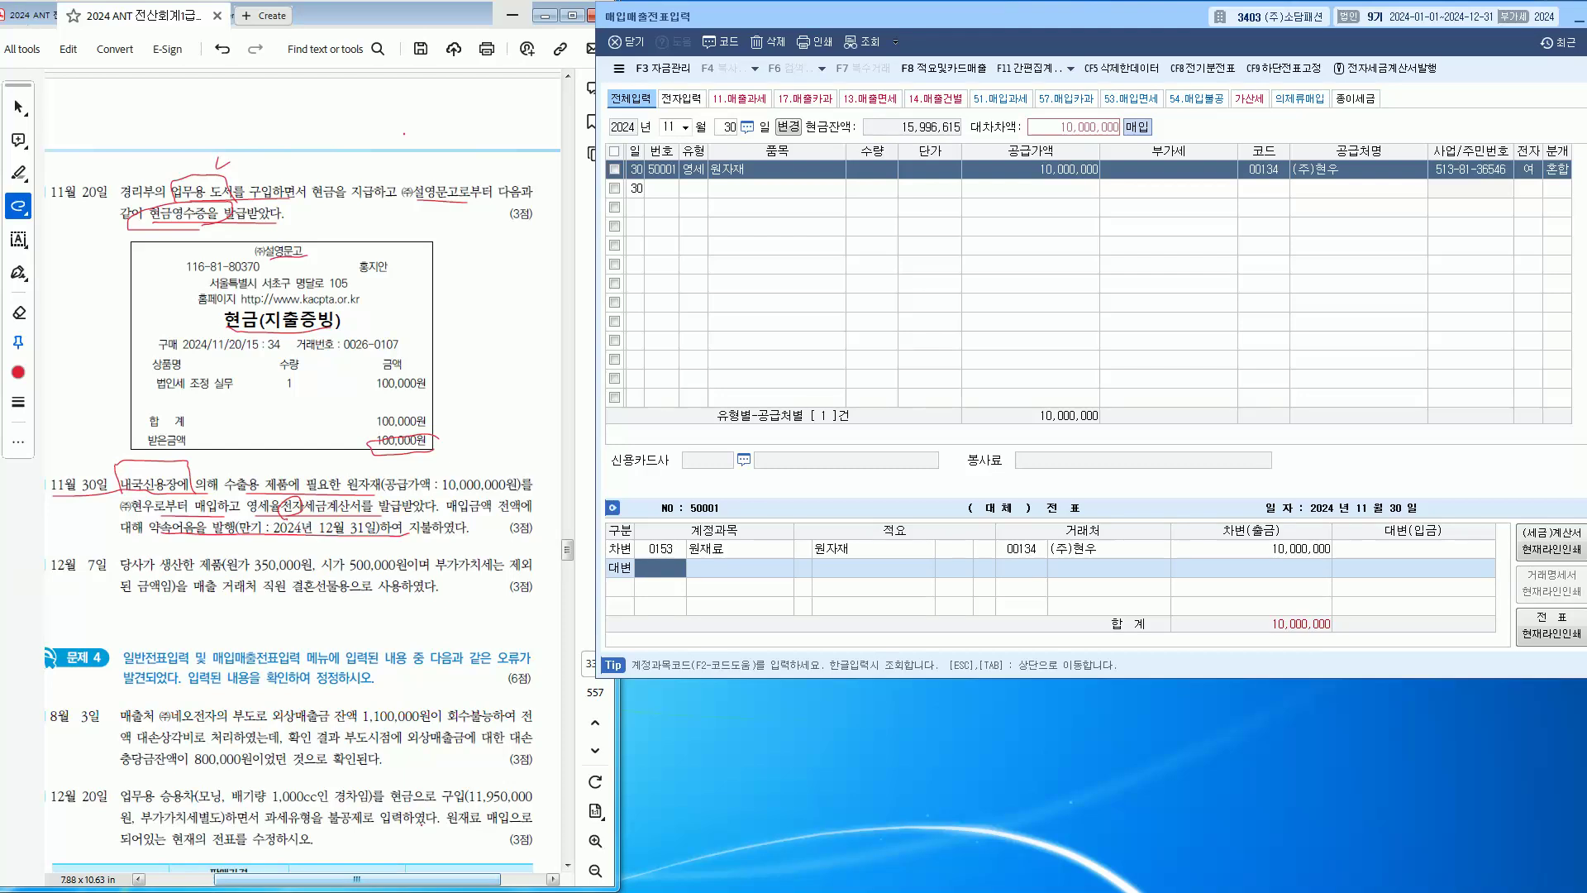
type("0252")
key("Return")
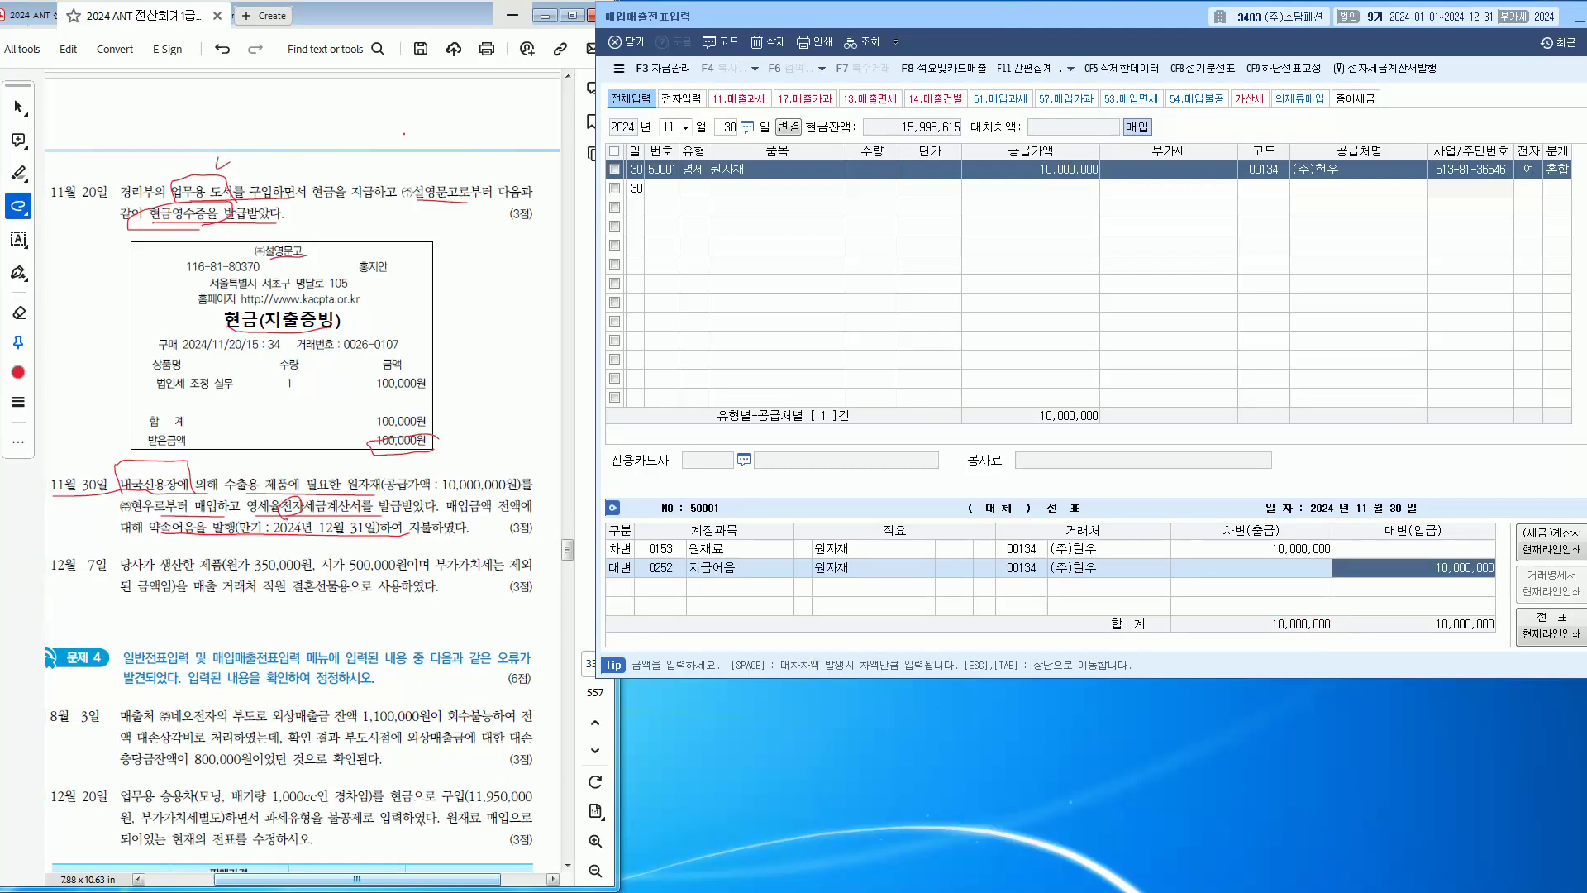
Step: Review the 거래처 on the 원료재 and 지급어음 journal lines and return to the voucher list
key("Left")
key("Up")
key("Down")
key("Up")
key("Down")
key("Up")
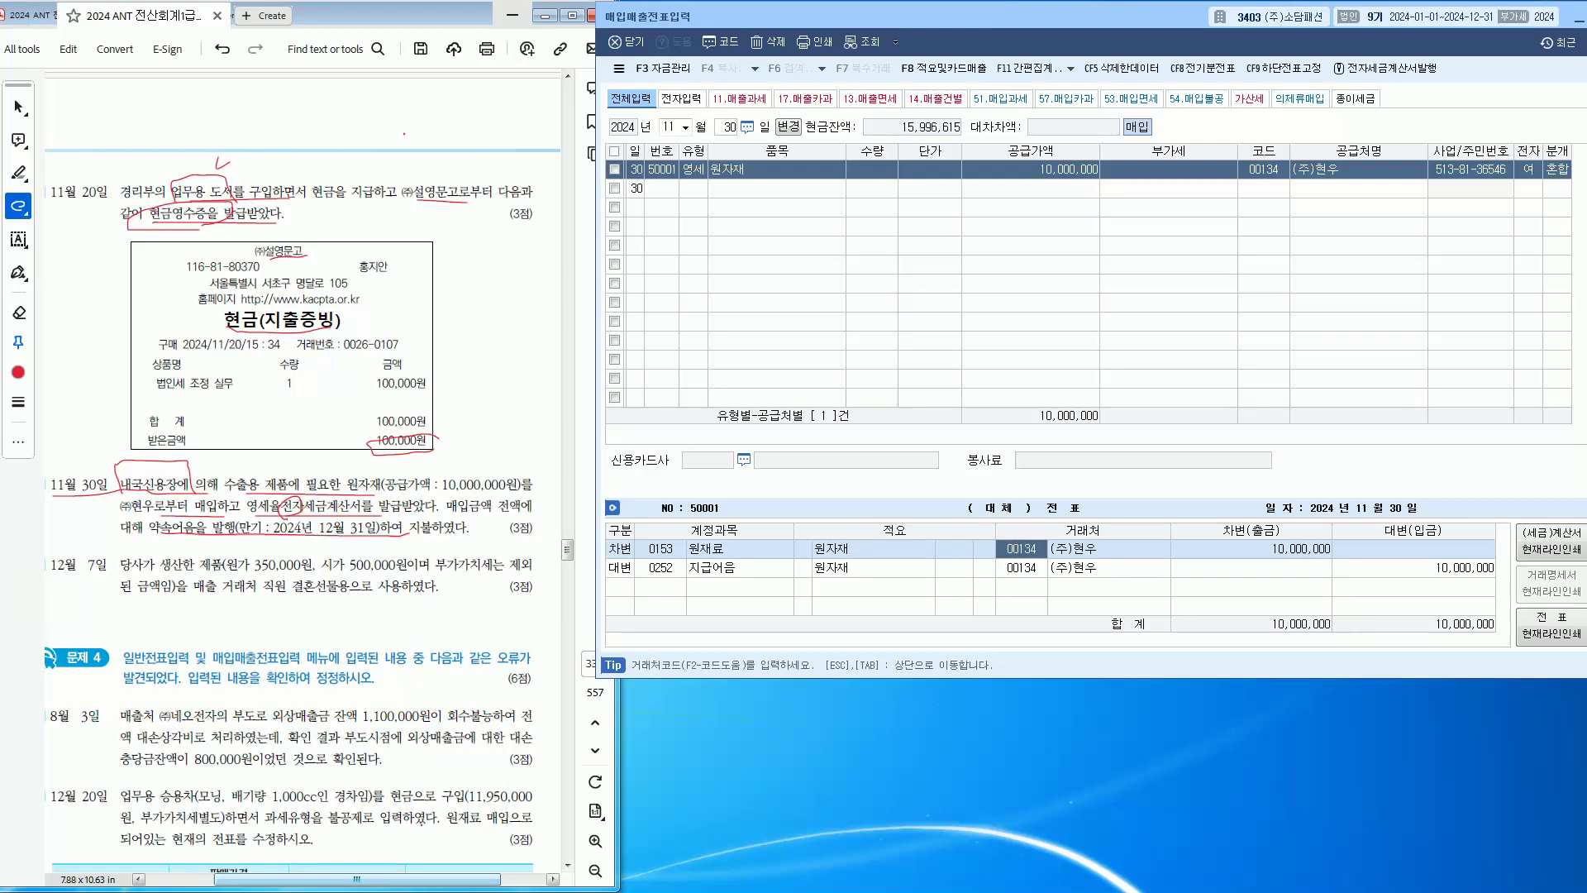
key("Escape")
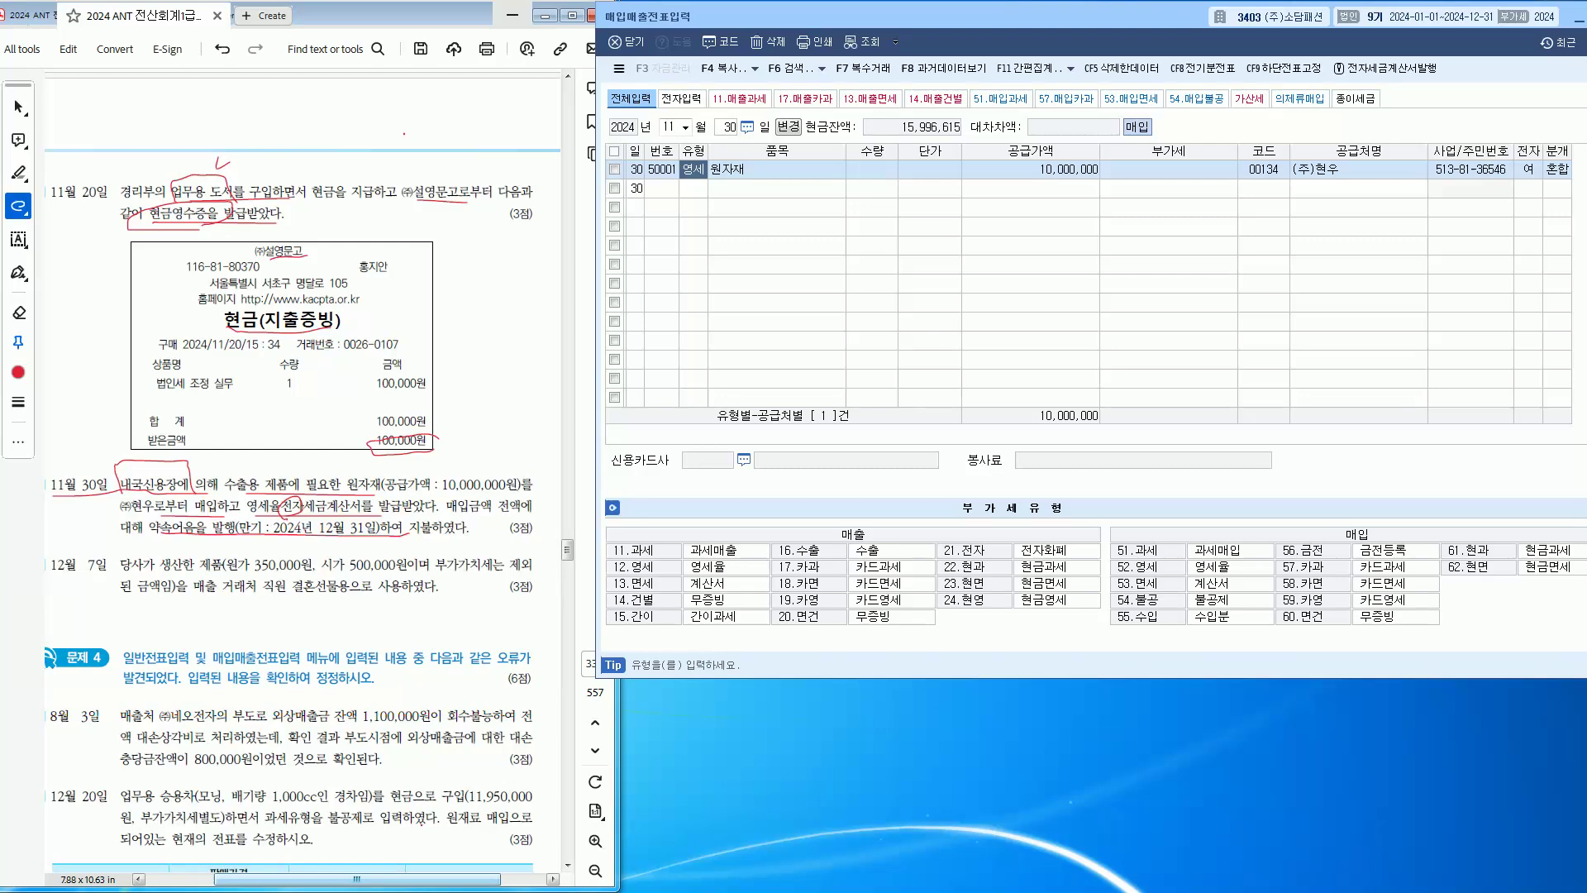
Step: Set the voucher entry date to December 7
left_click(488, 599)
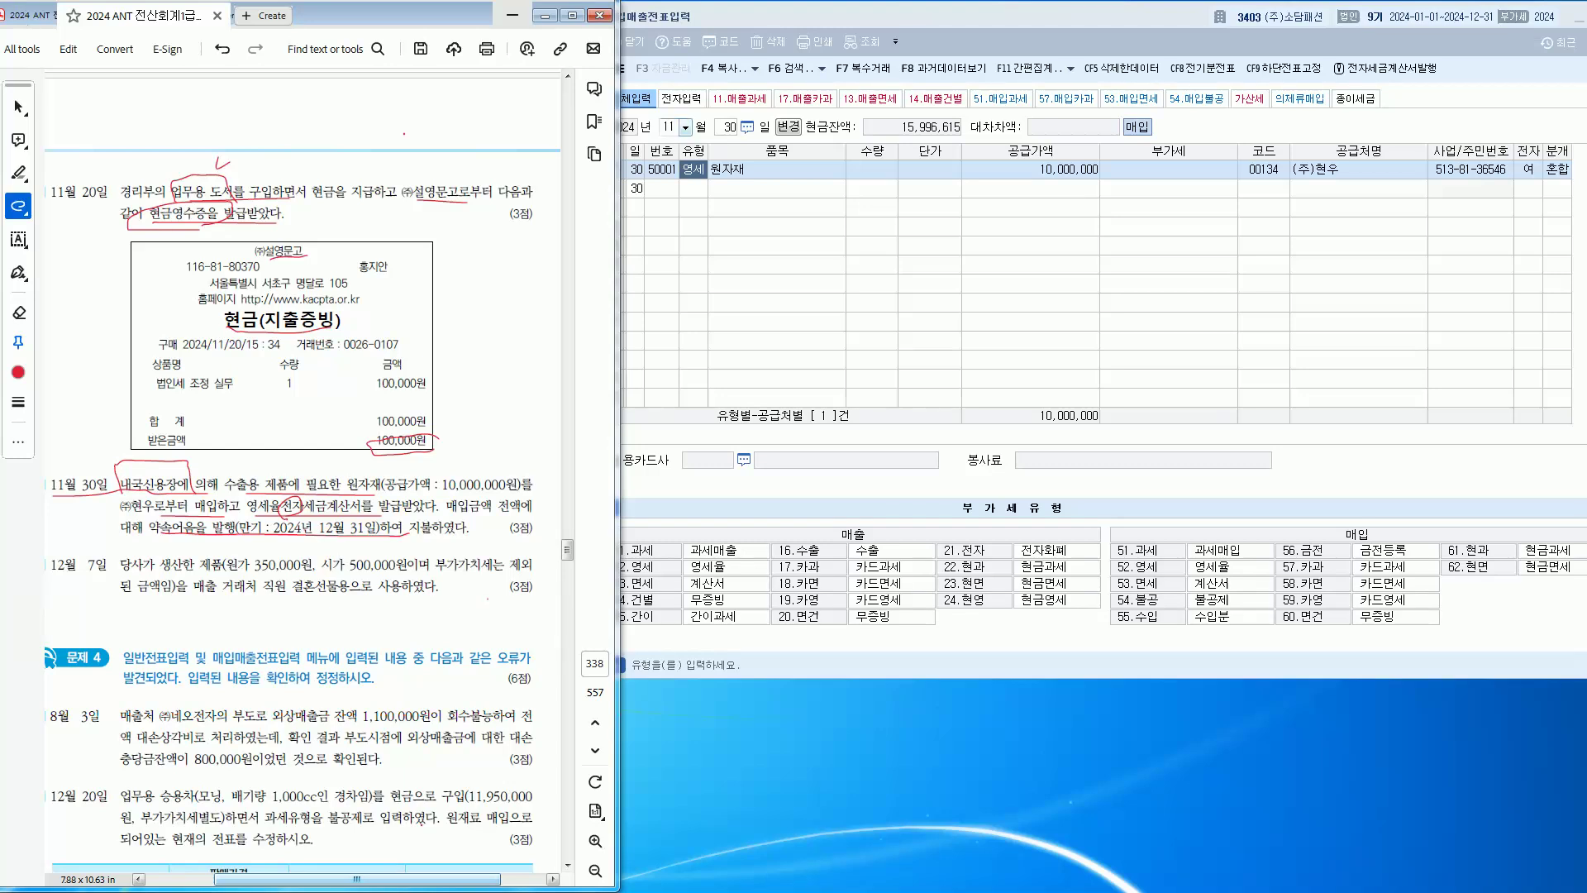
left_click(671, 128)
type("12")
key("Return")
type("7")
key("Return")
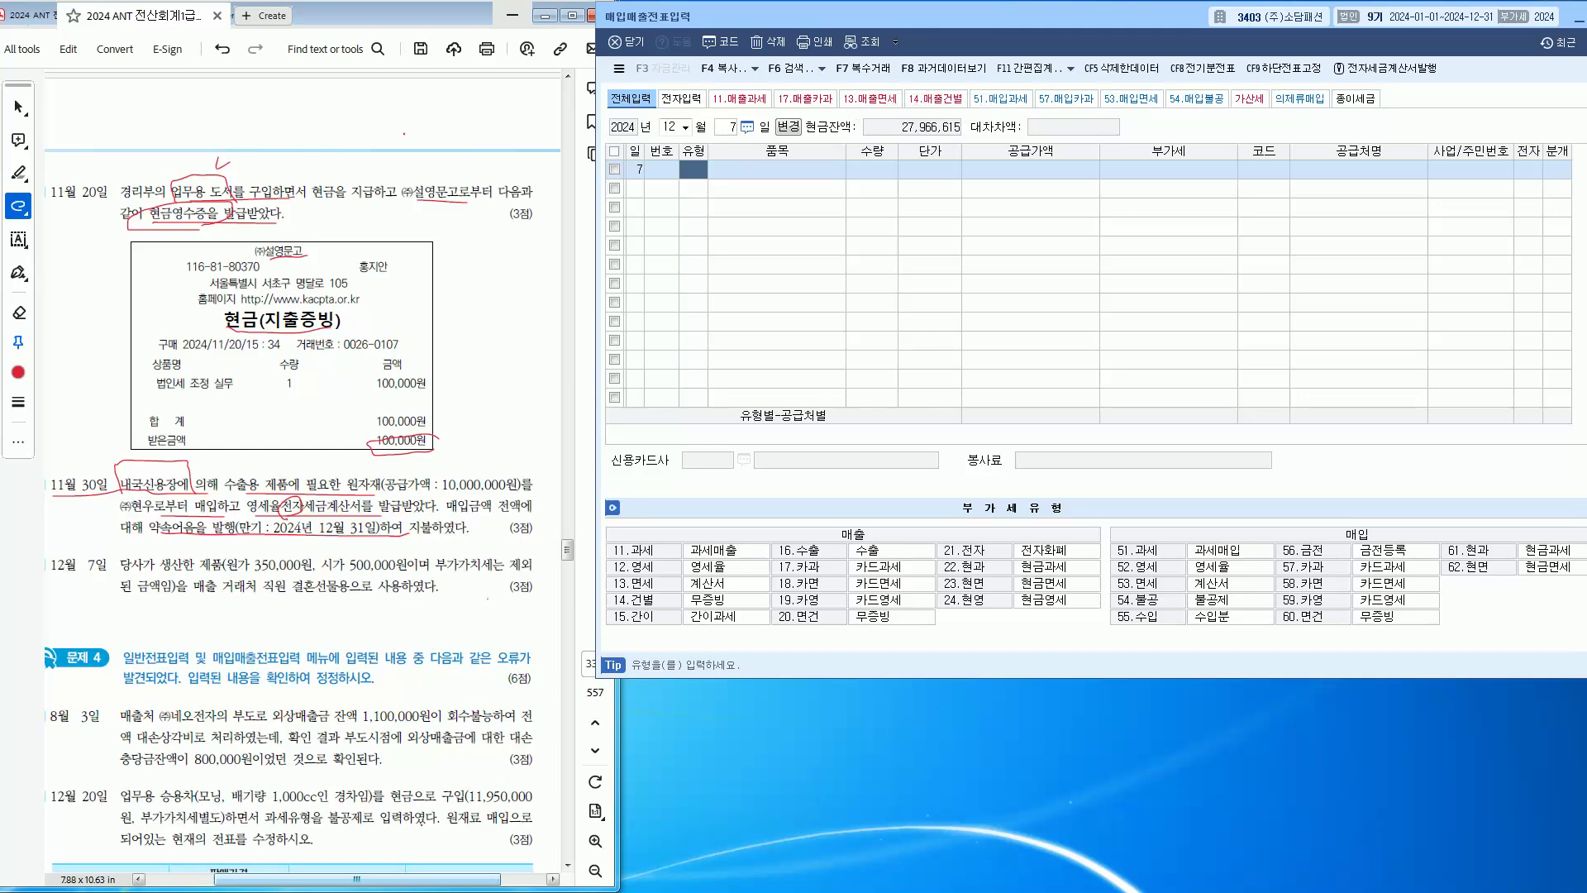
Step: Star the PDF's December 7 item, underline its product gift details and circle 시가 500,000
left_click_drag(104, 592, 90, 634)
left_click_drag(136, 572, 529, 569)
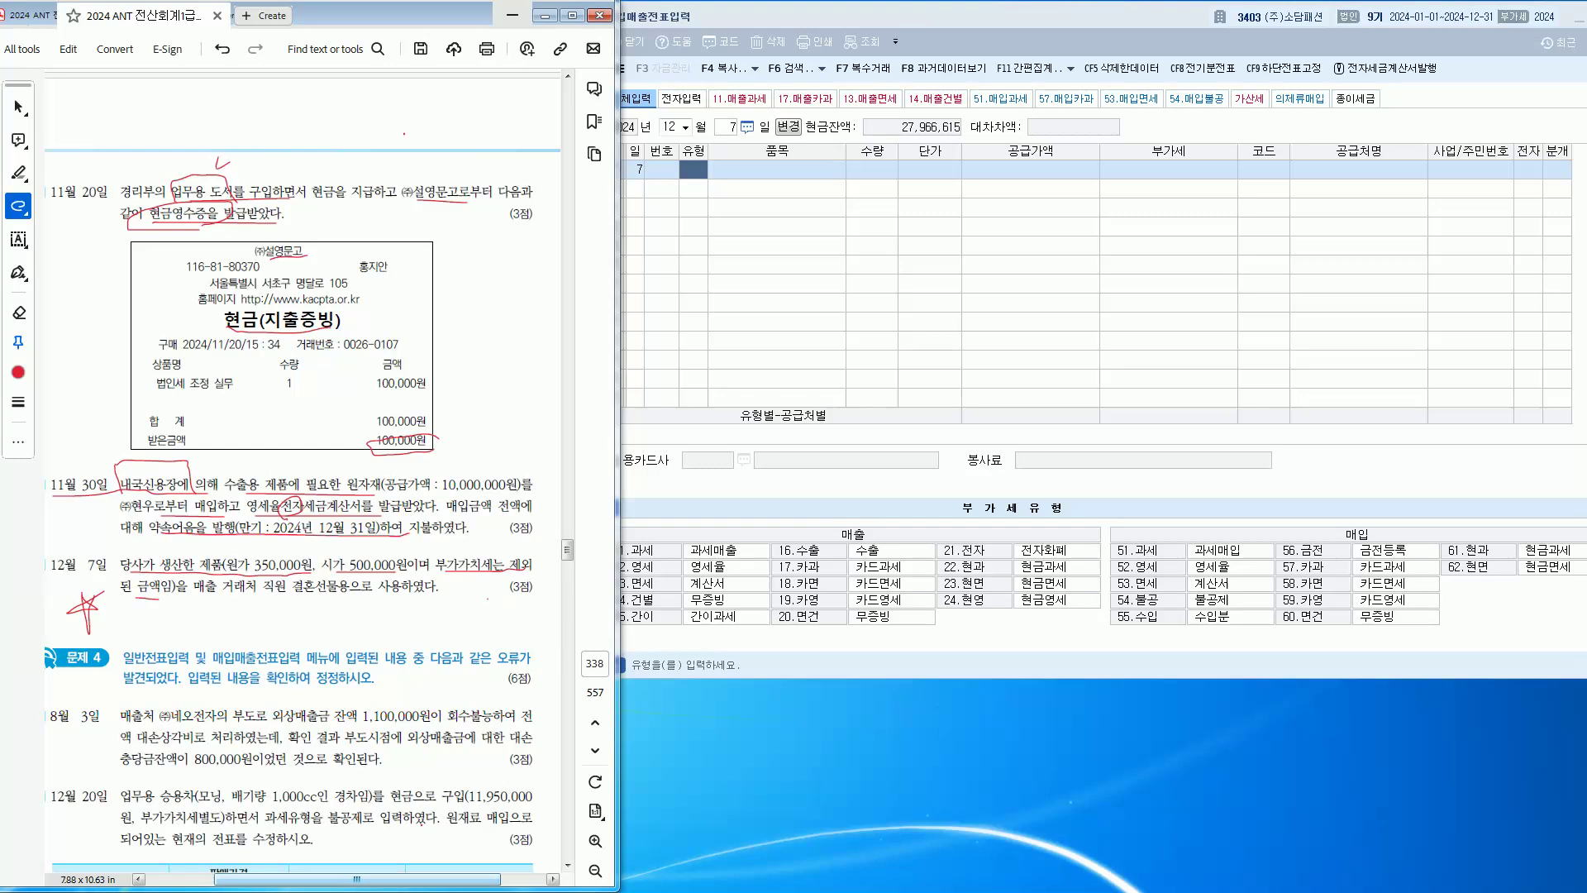
left_click_drag(281, 593, 436, 592)
key("alt+Tab")
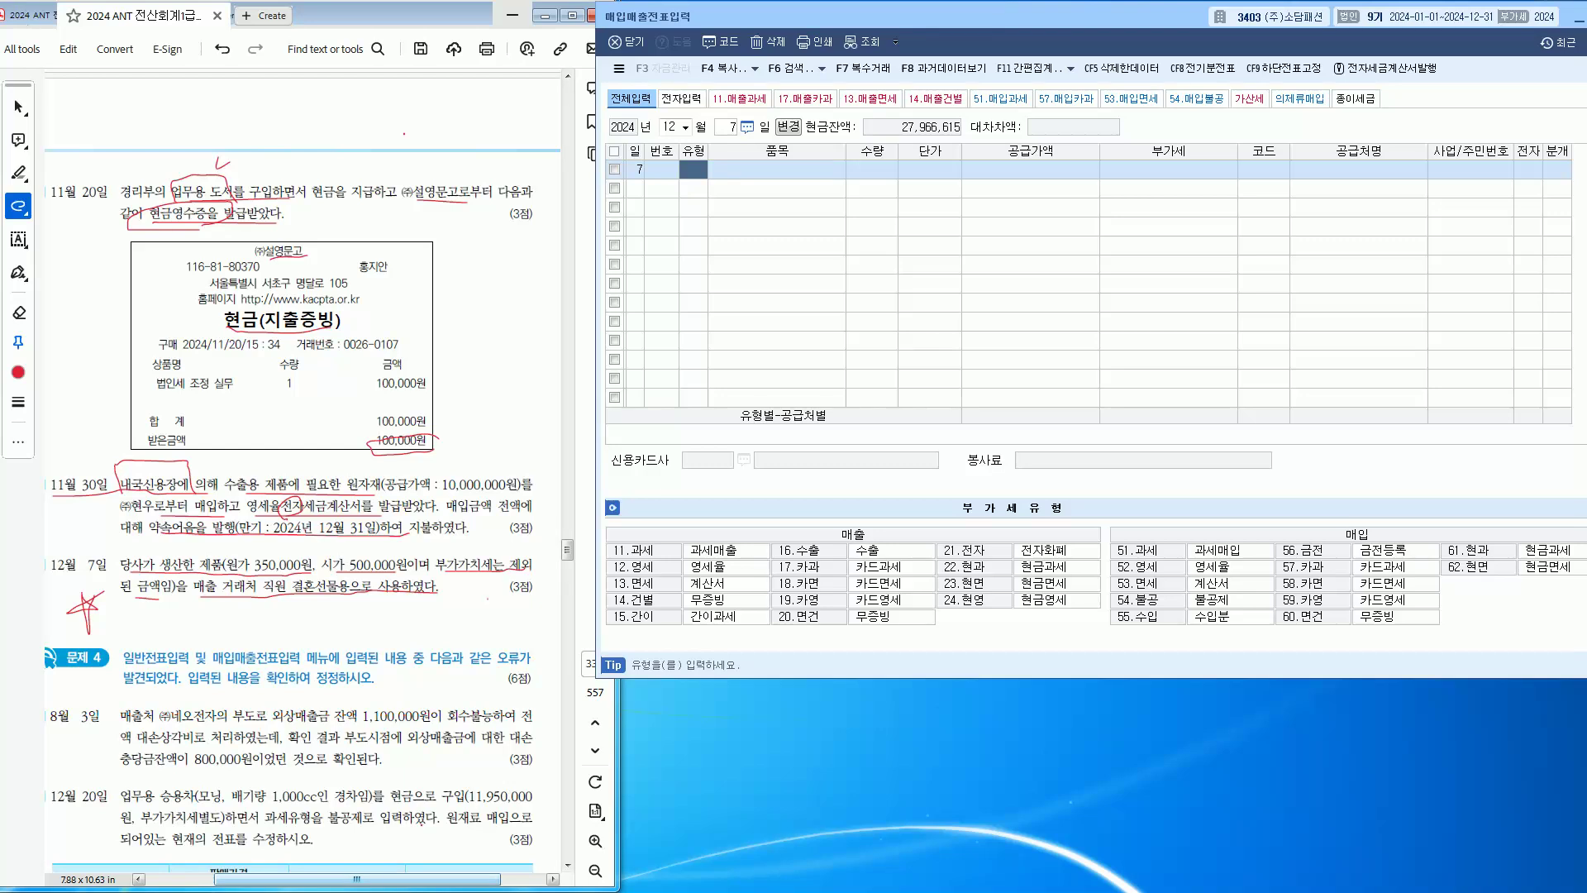
key("alt+Tab")
mouse_move(373, 576)
left_mouse_down()
mouse_move(319, 564)
mouse_move(388, 556)
left_mouse_up()
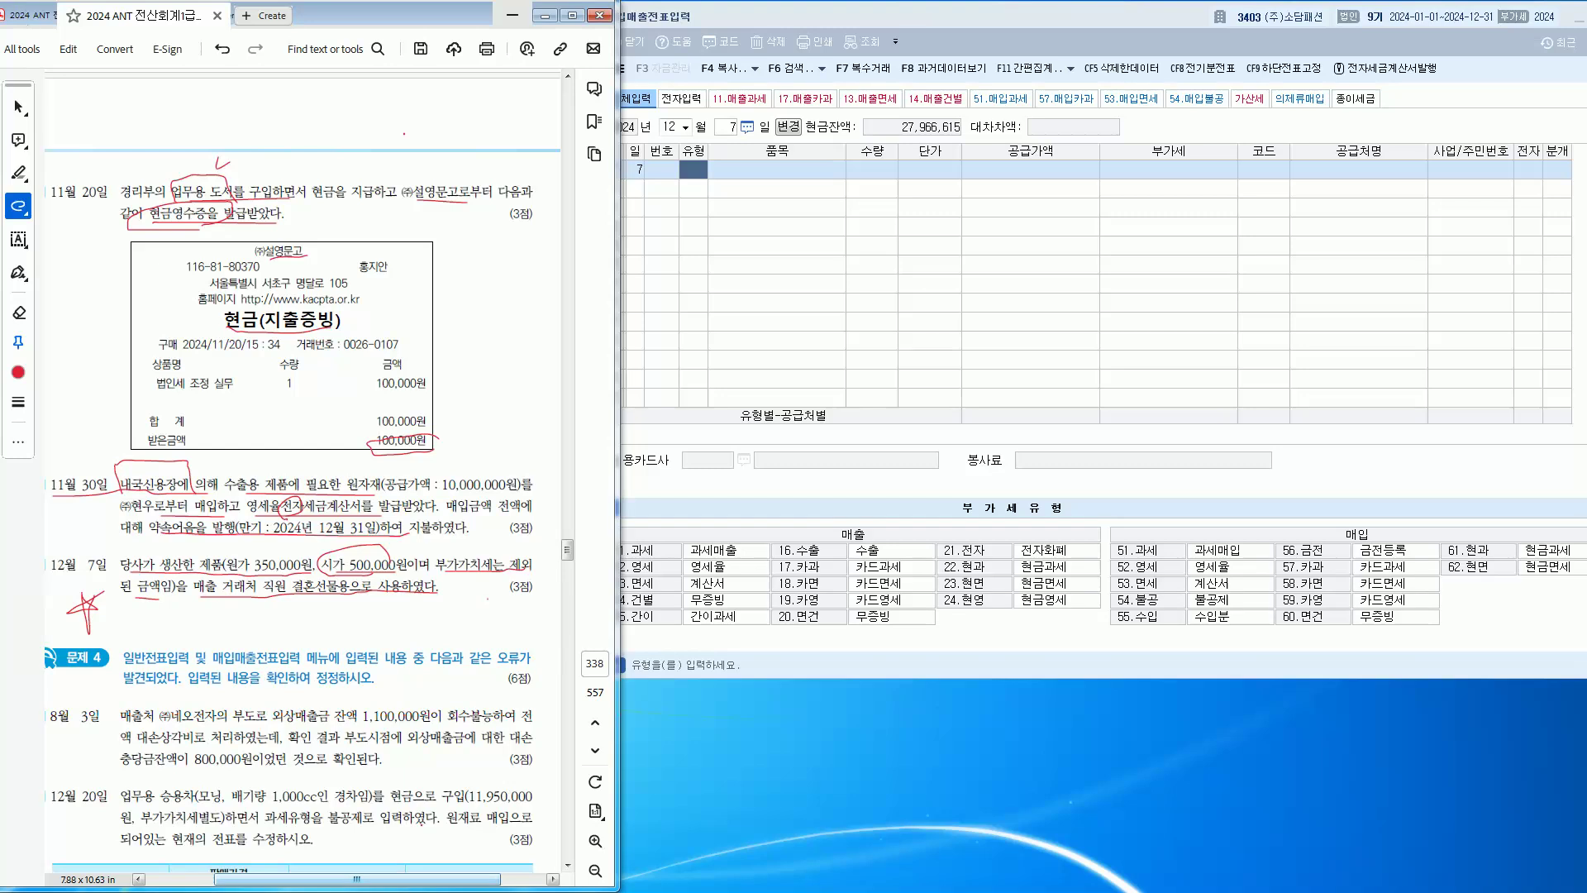
key("alt+Tab")
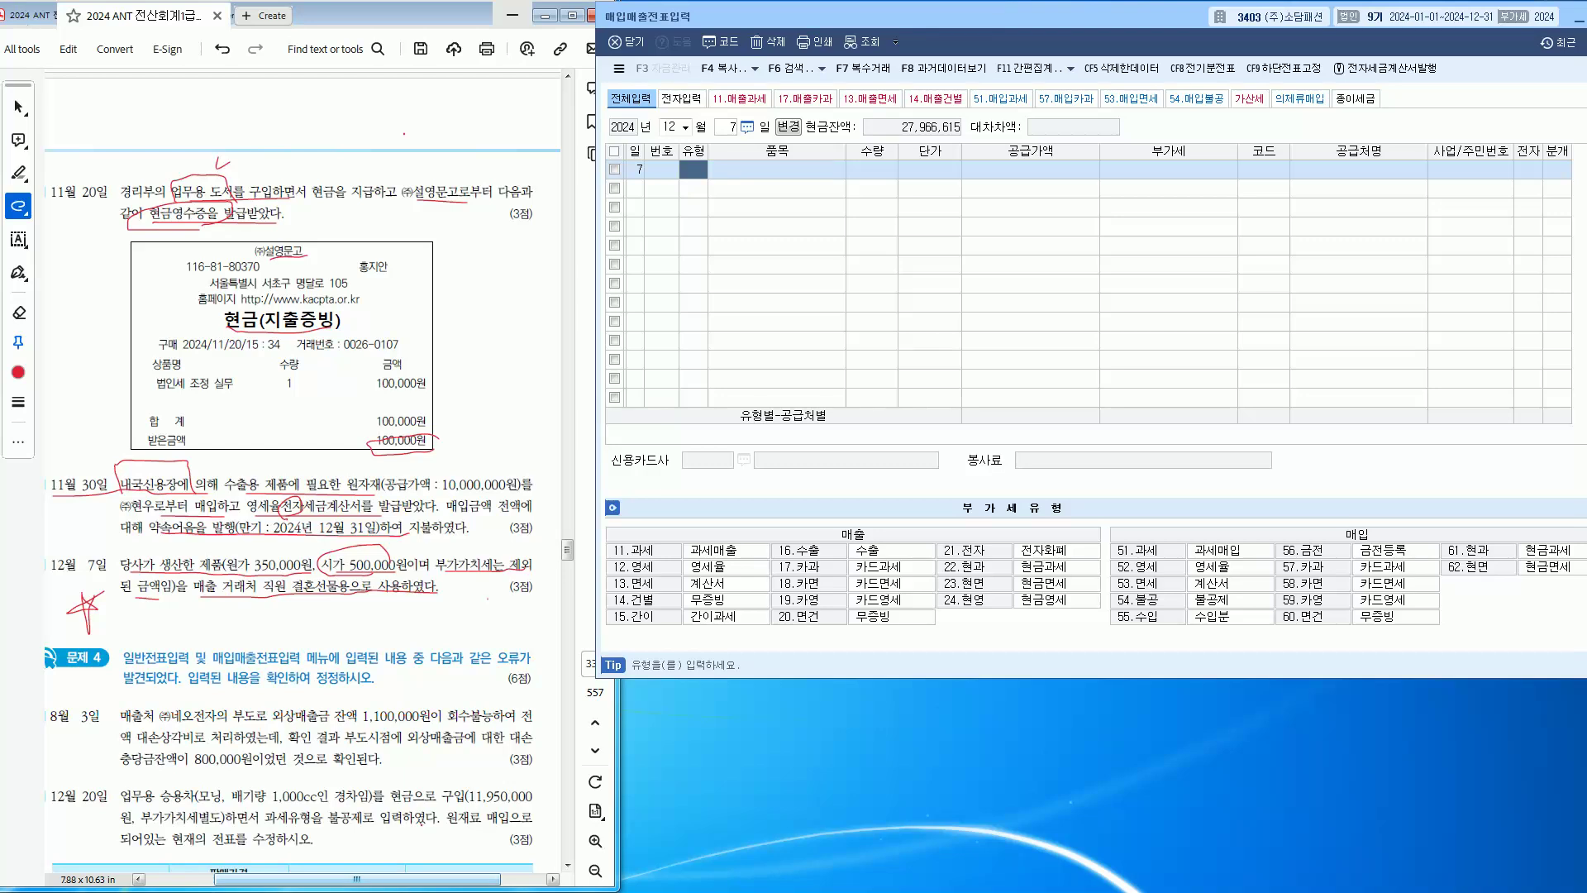
Step: Set the December 7 voucher's 유형 to 14 건별 and its 품목 to 접대 선물용제품, leaving 수량 and 단가 blank
type("14")
key("Return")
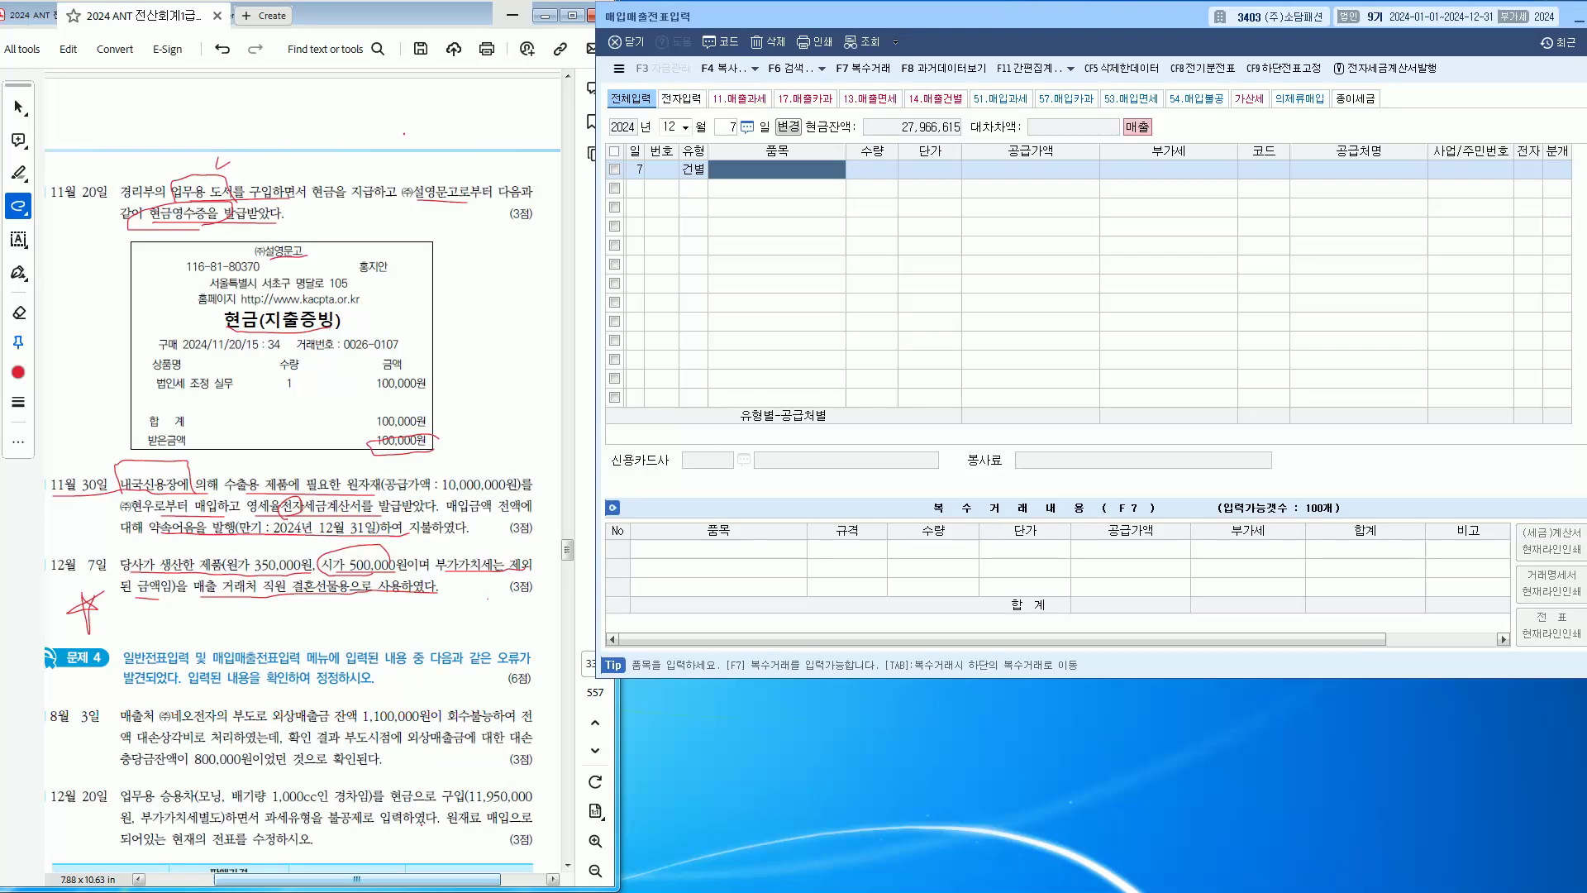
type("접대")
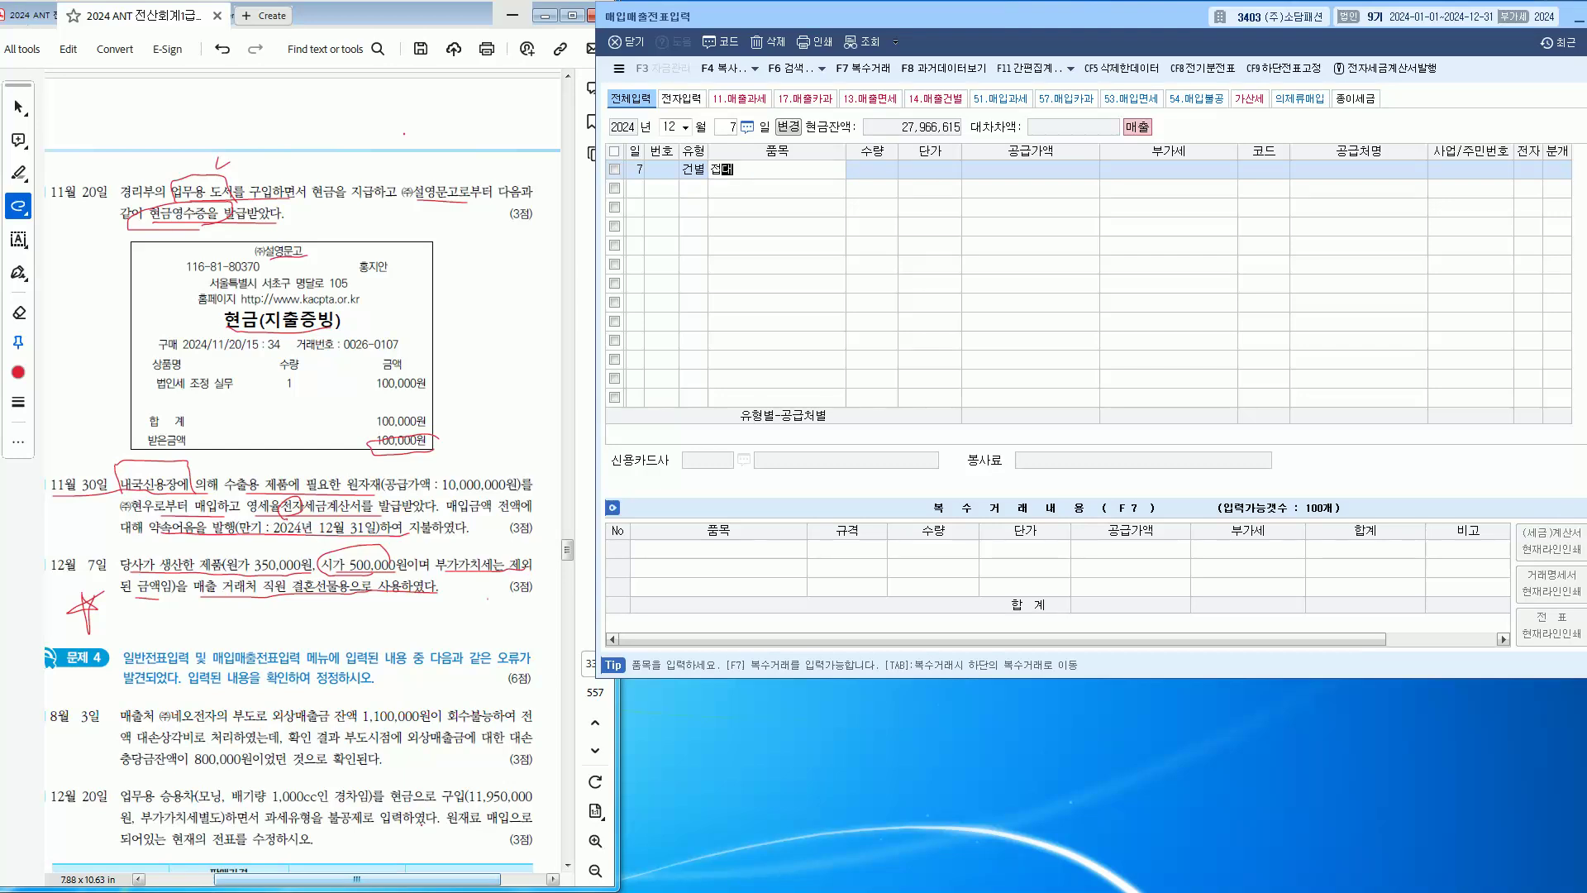
type(" 선물요ㅇㅍ품")
key("Return")
key("Return")
key("Return")
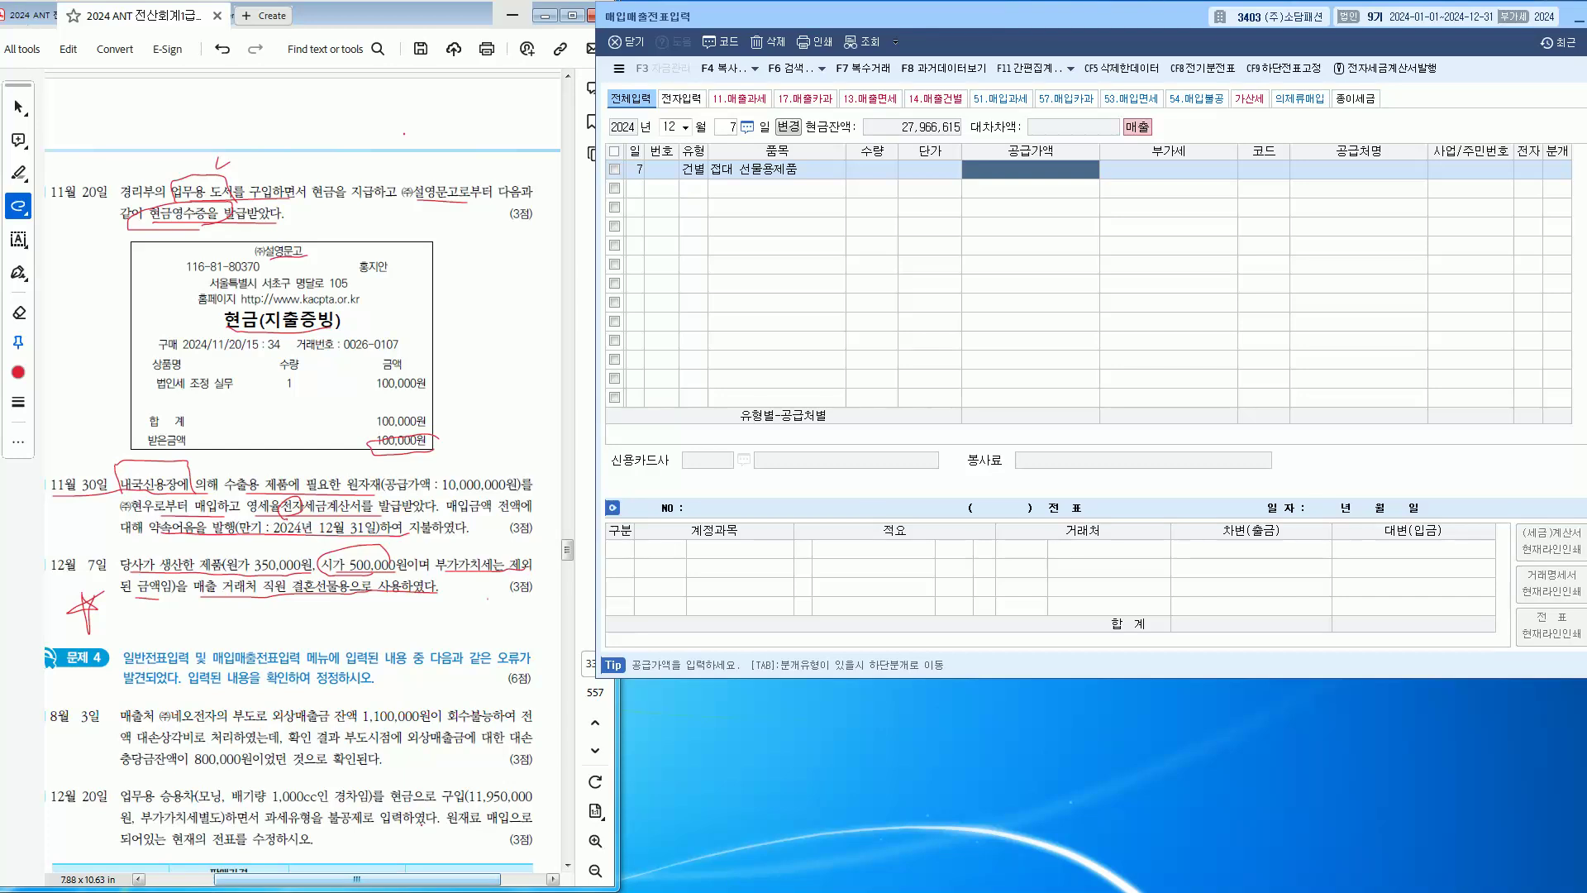
Step: Enter 500,000 as the December 7 voucher's 공급가액
type("50")
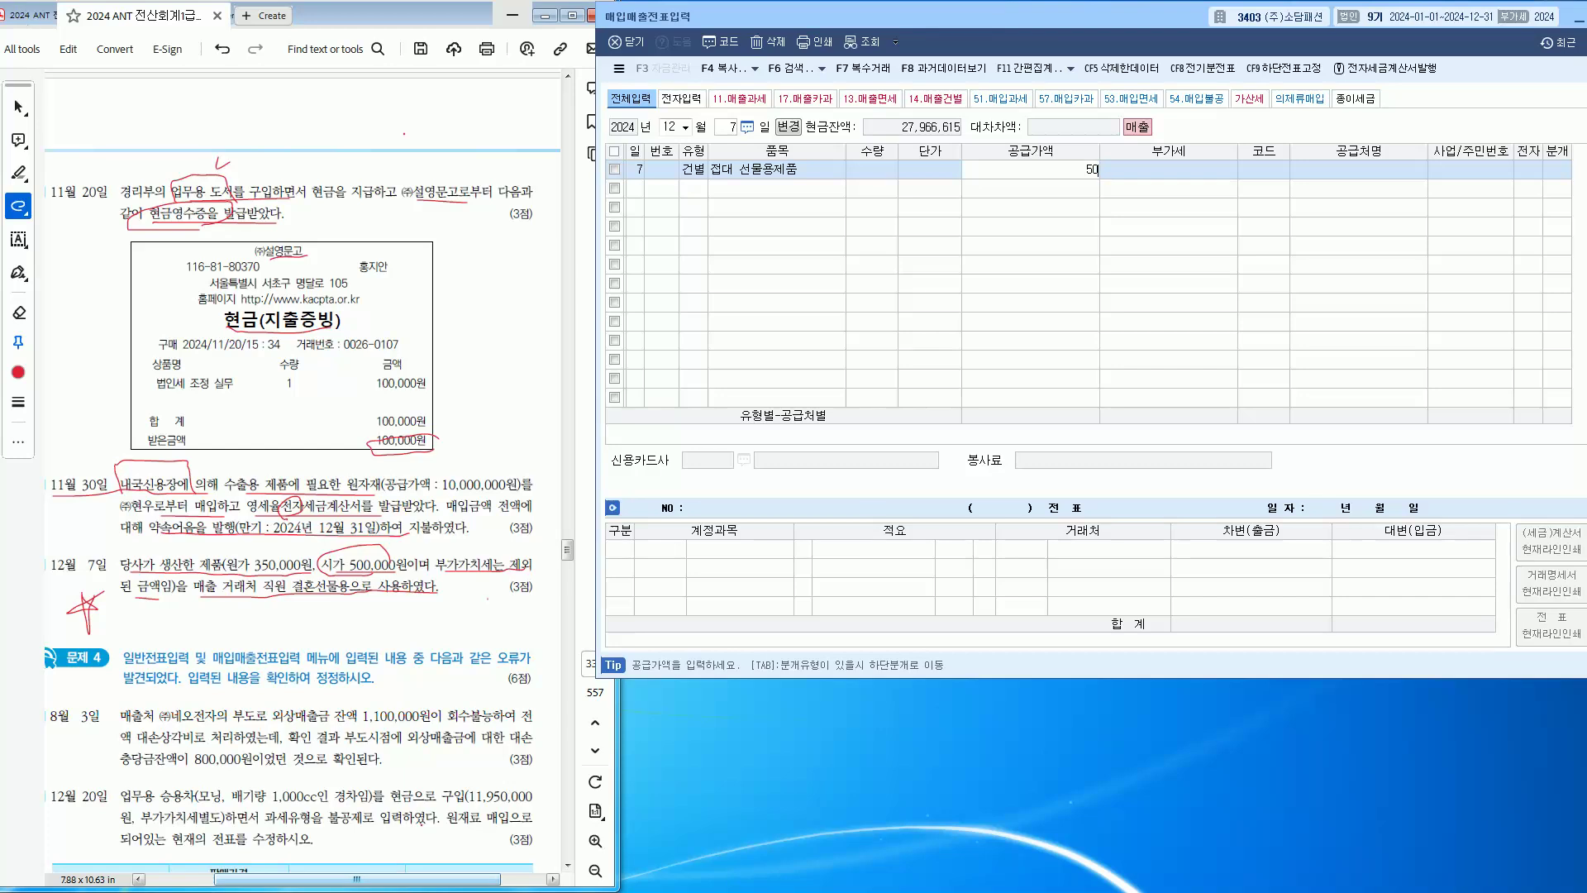
type("0,000")
key("Return")
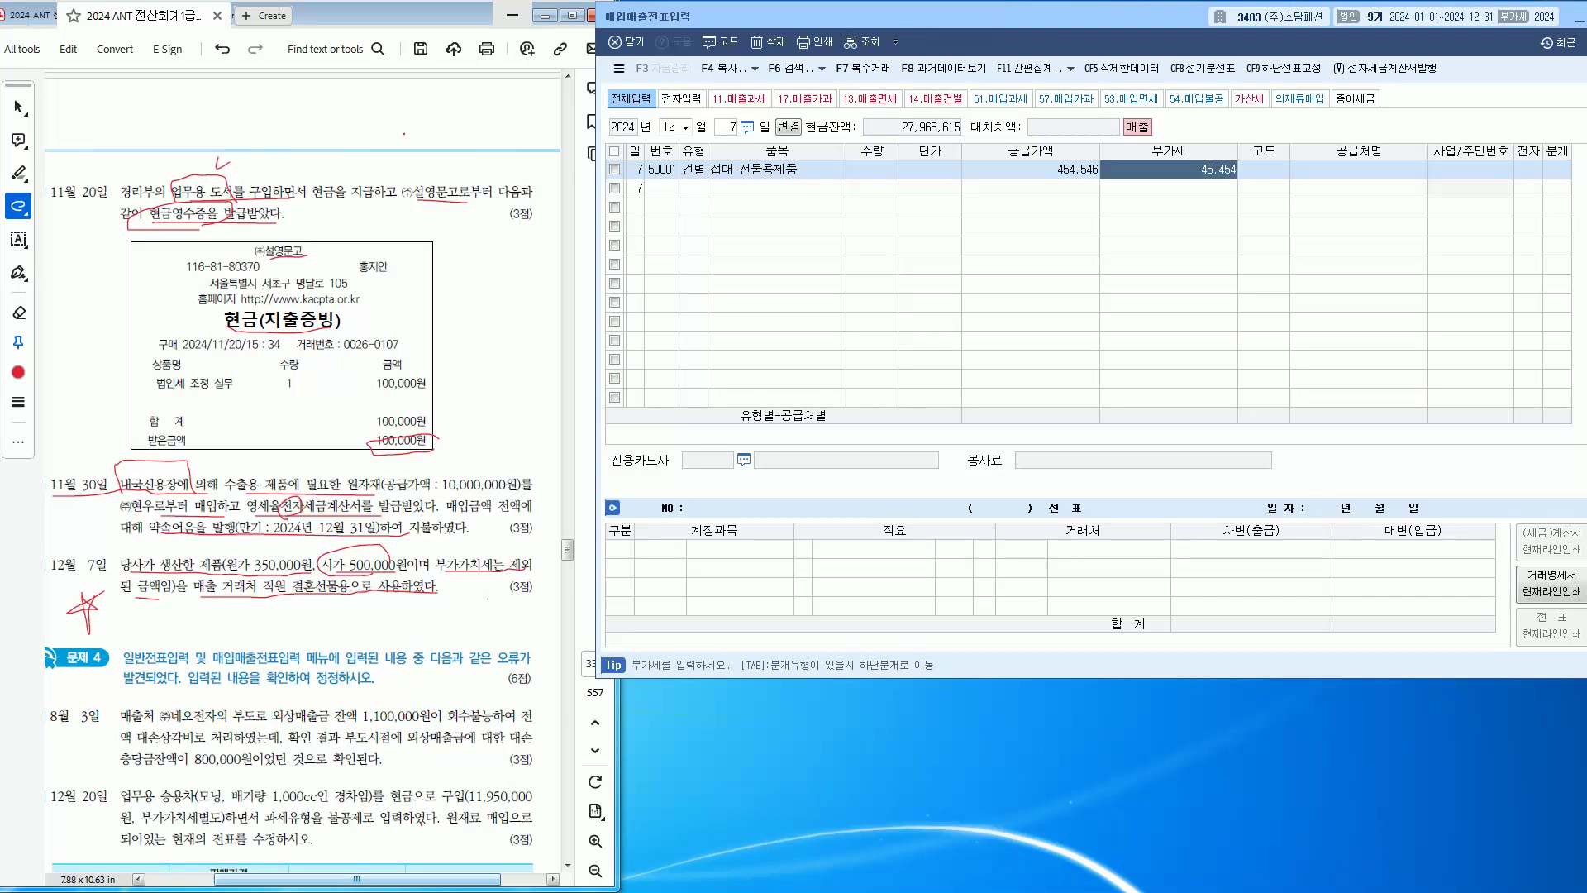
Step: Underline 시가 500,000 in the PDF's December 7 item, then set the voucher's 공급가액 to 500,000 and 부가세 to 50,000
key("Left")
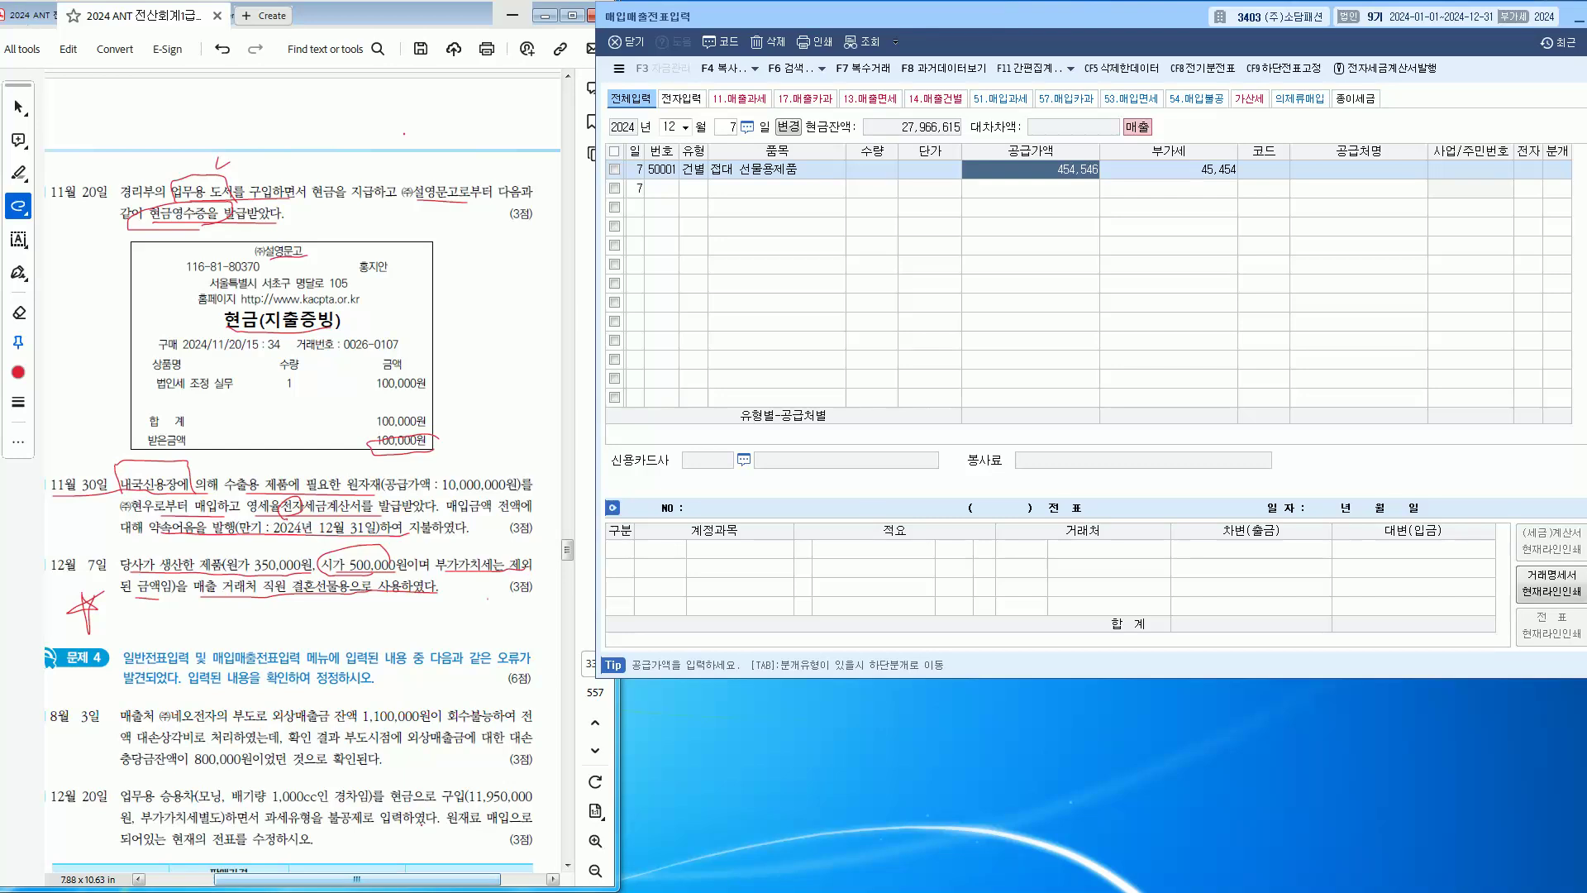
left_click_drag(323, 577, 395, 581)
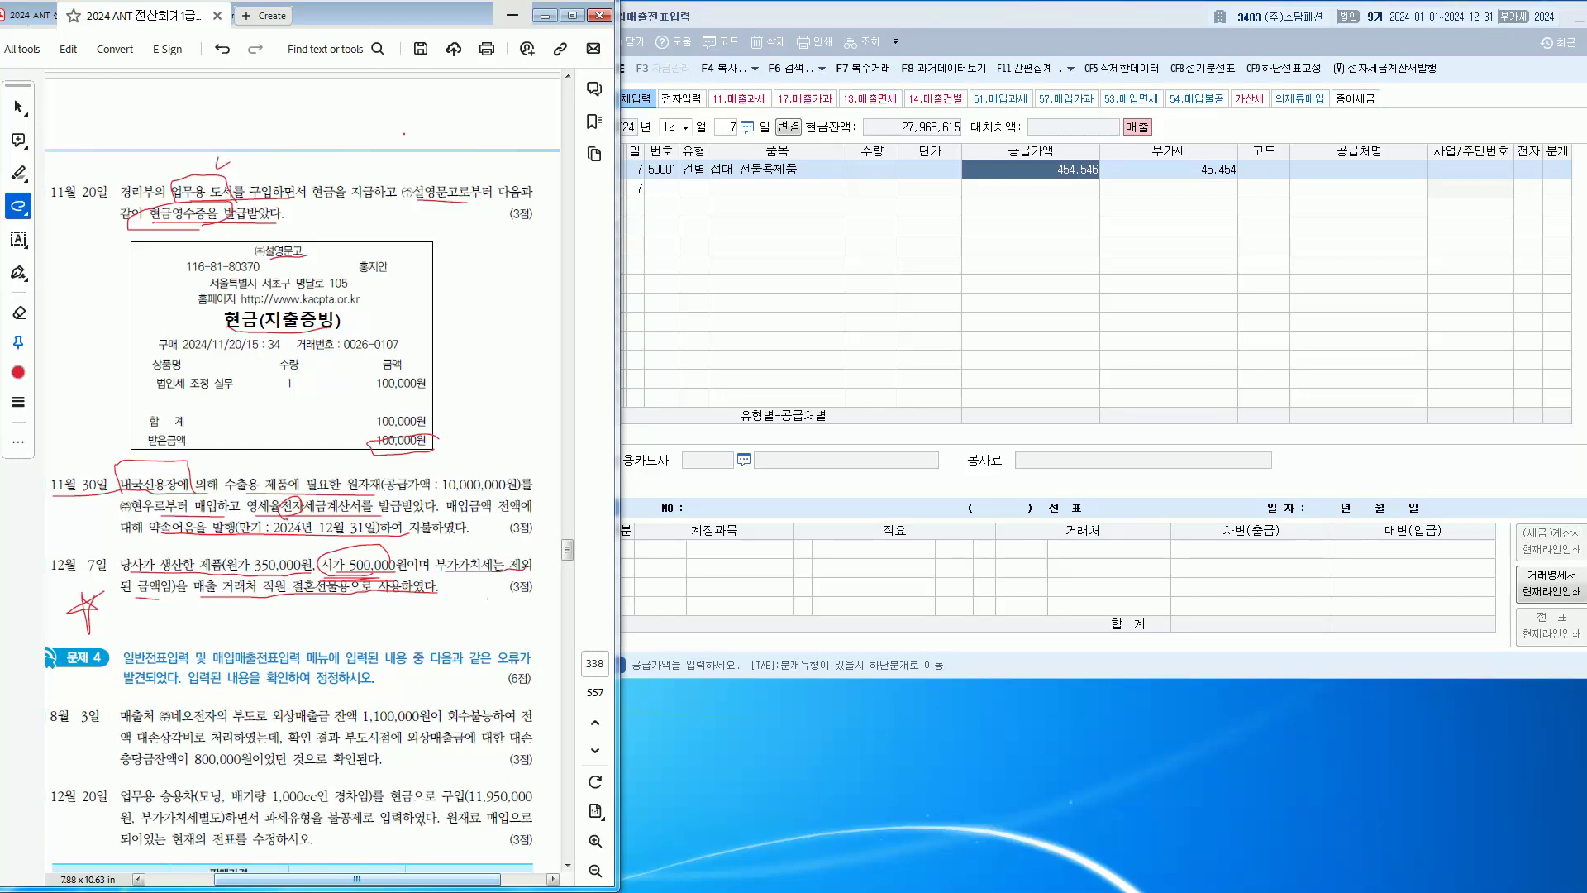
key("alt+Tab")
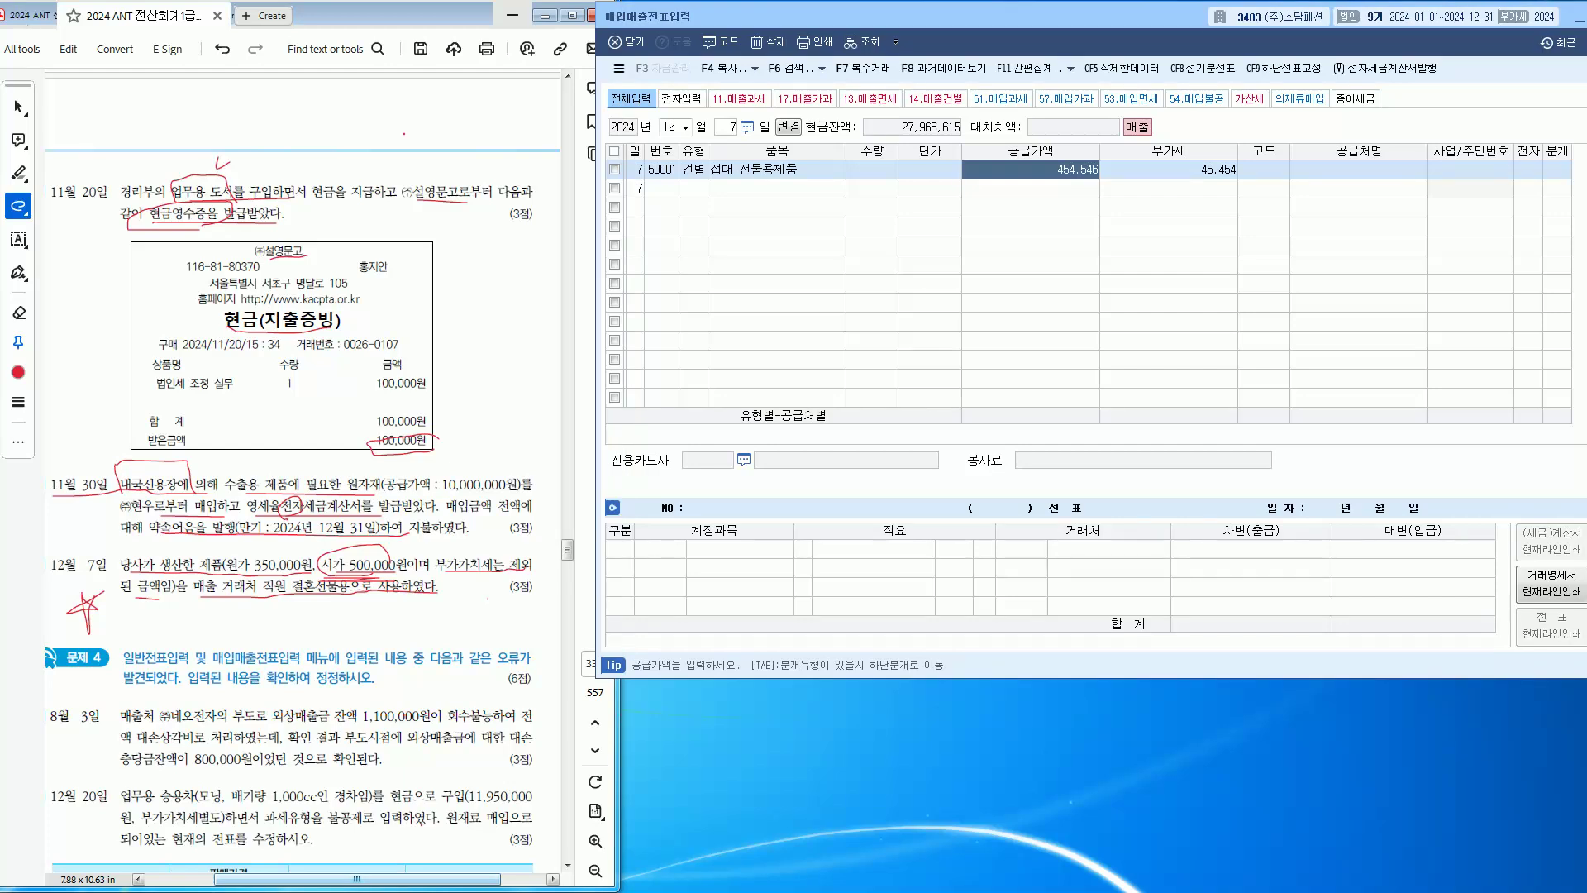
type("500,000")
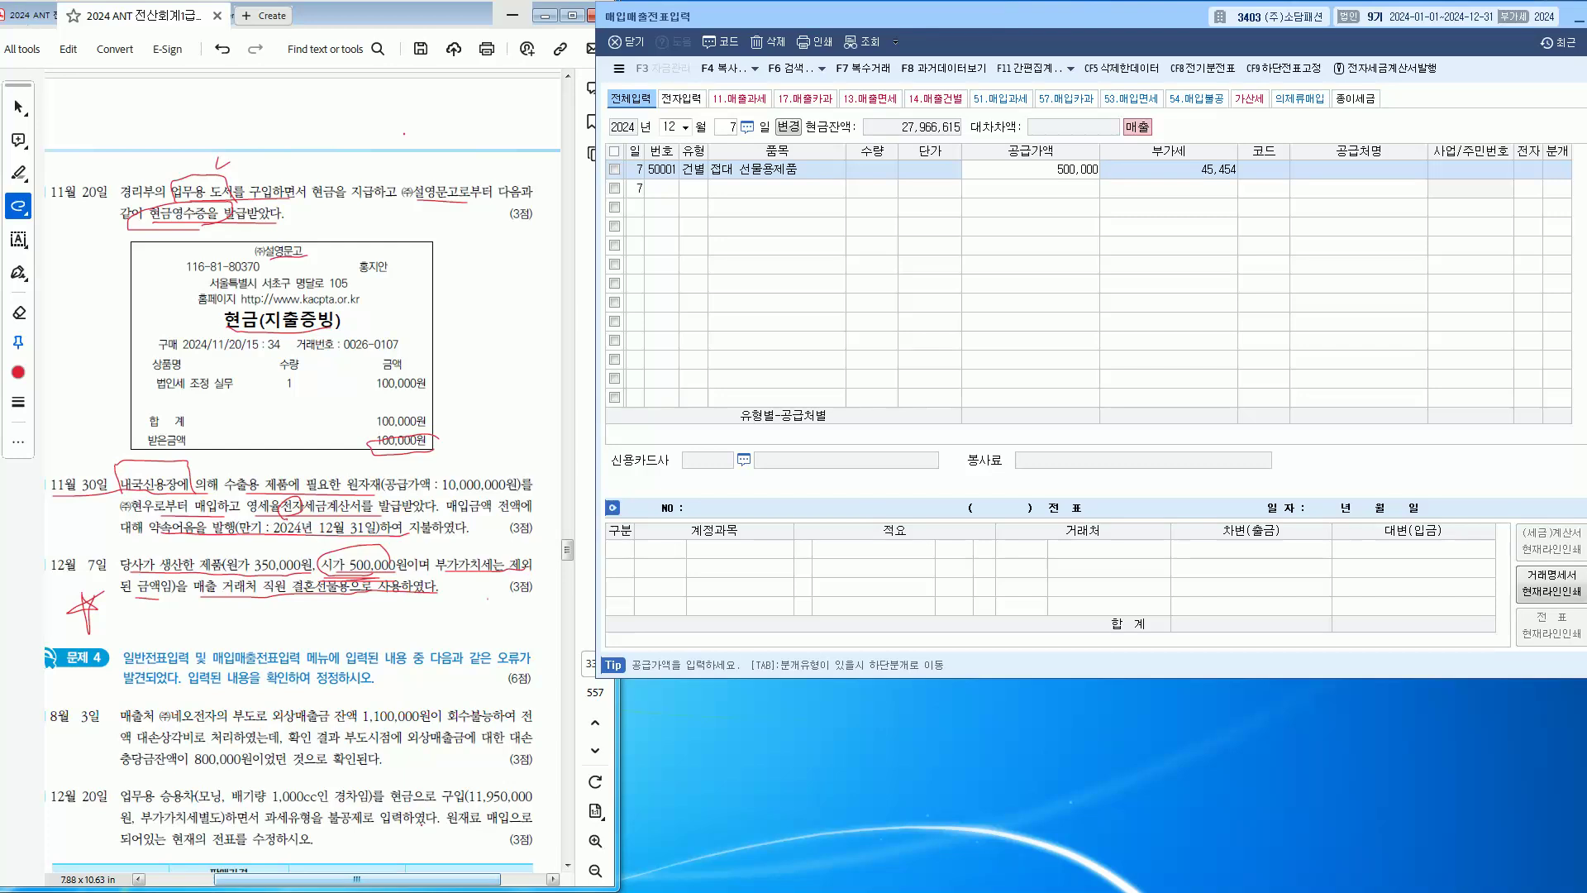
key("Return")
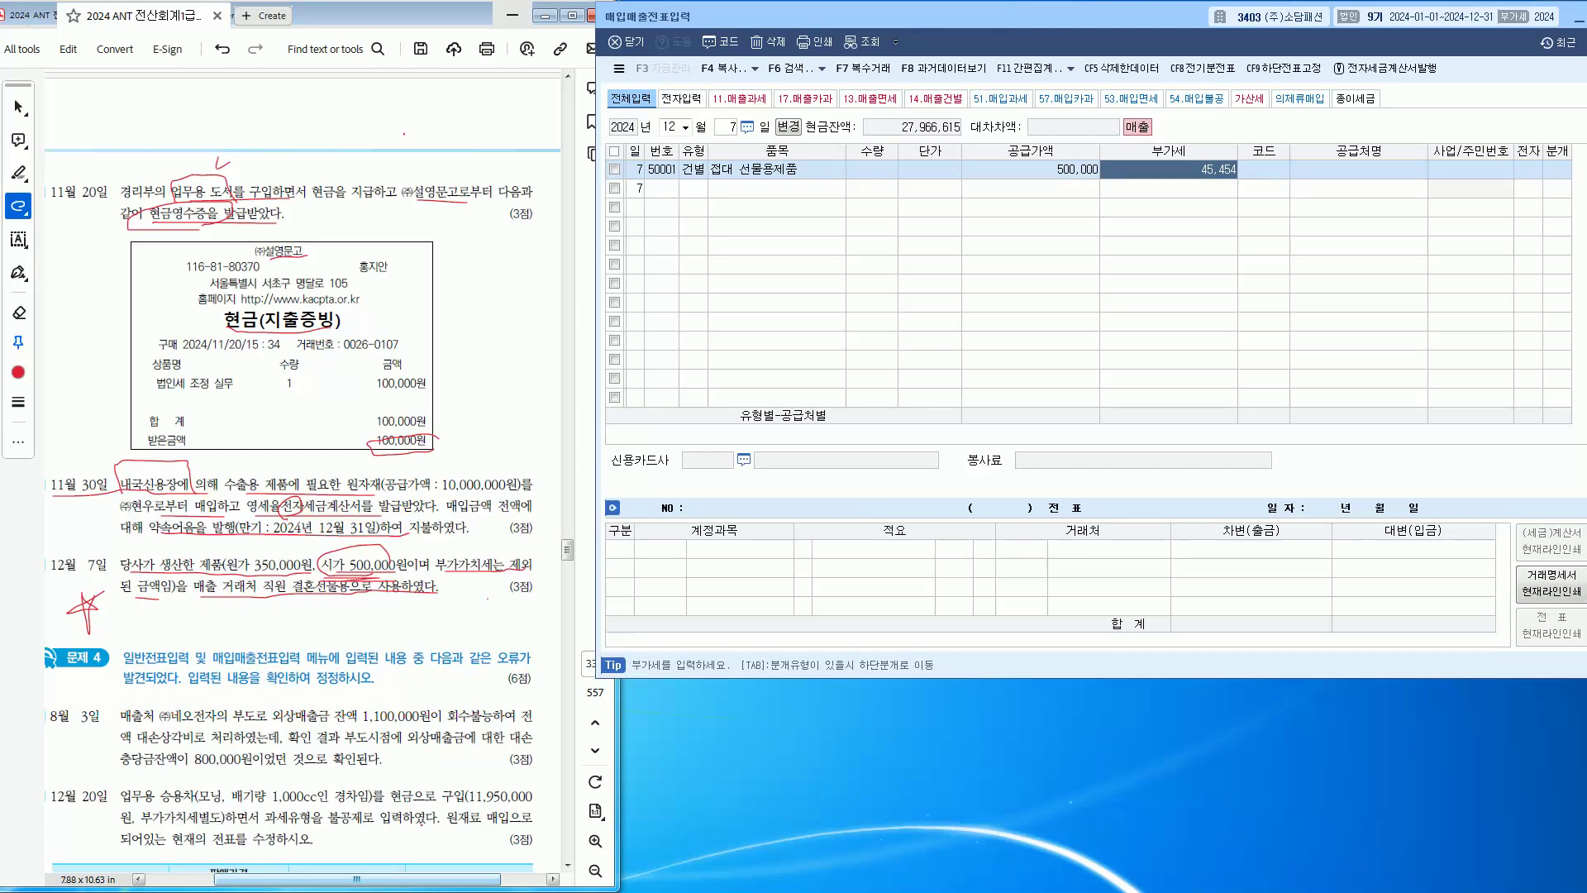
type("500000")
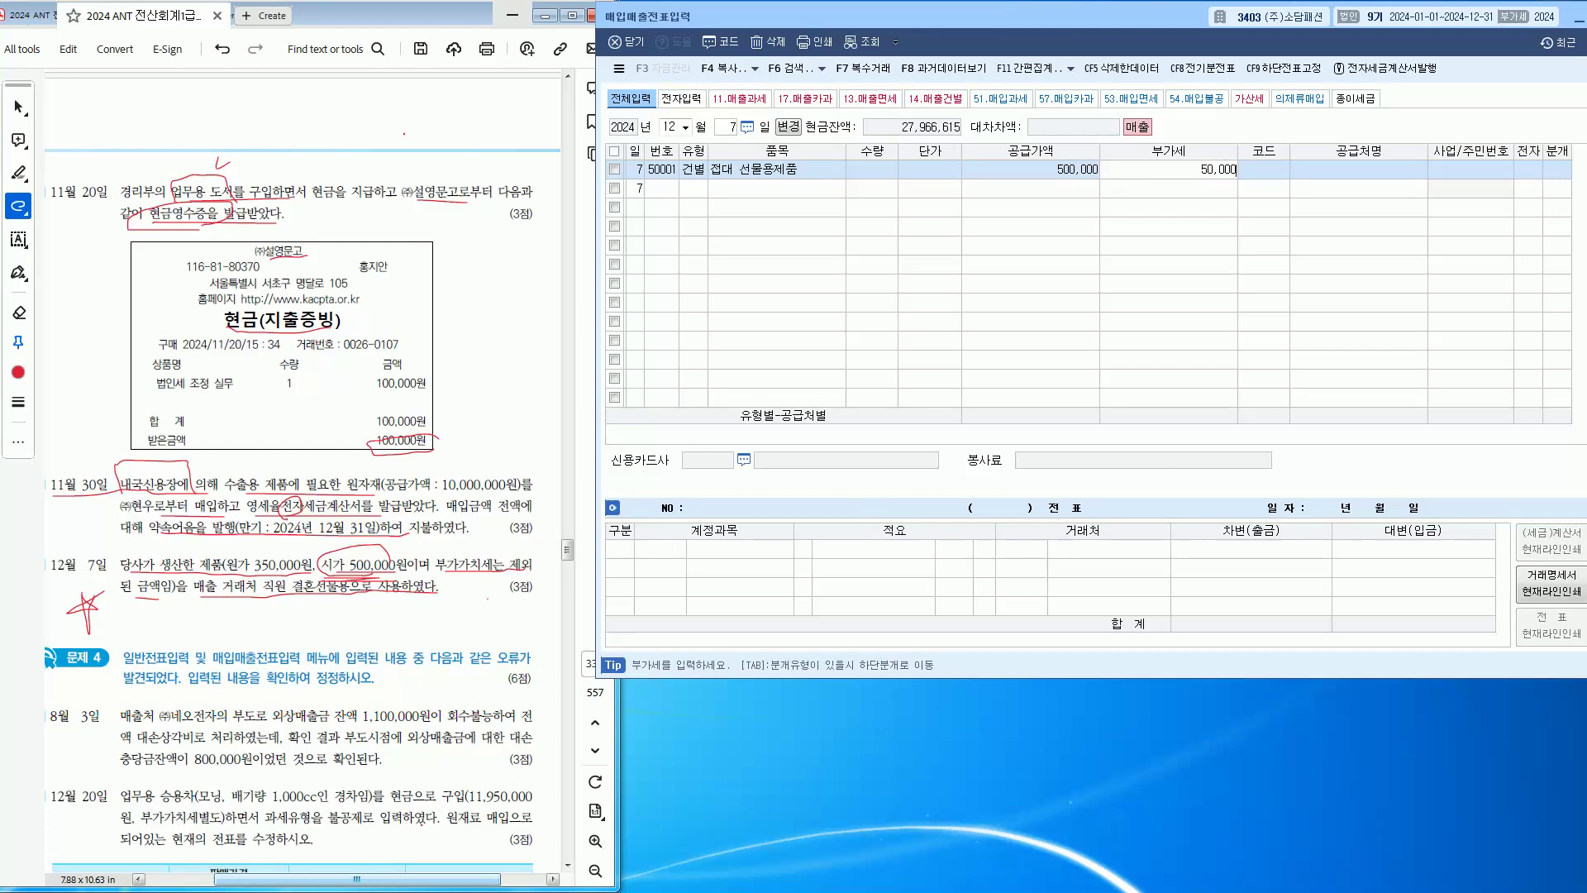
key("Return")
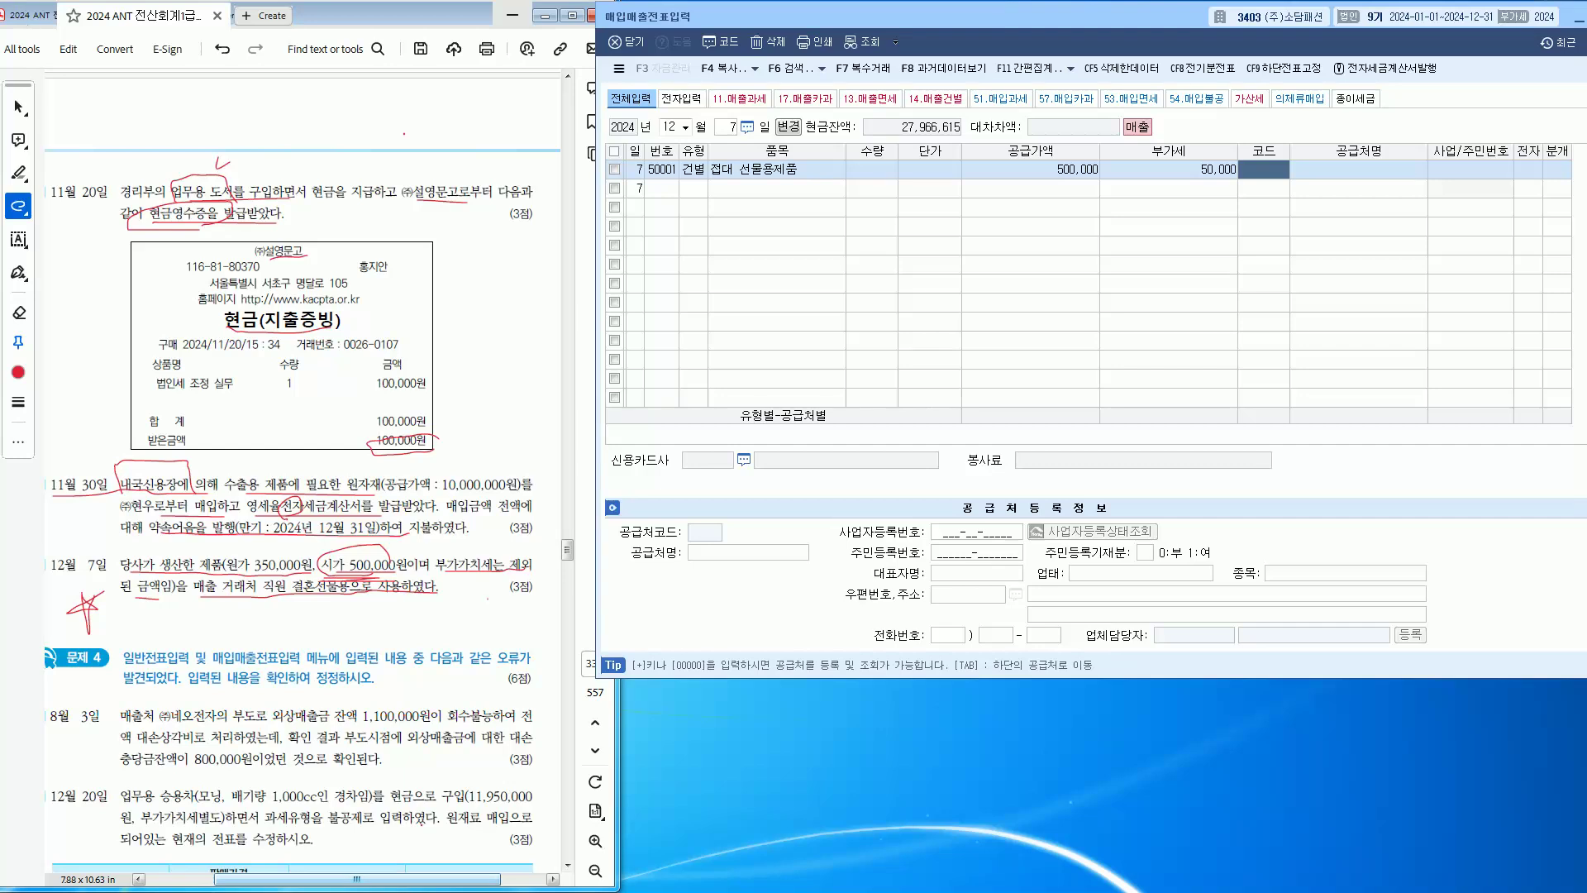
Step: Leave the December 7 voucher's 공급처 blank and set its 분개 to 3 혼합
key("Return")
key("Return")
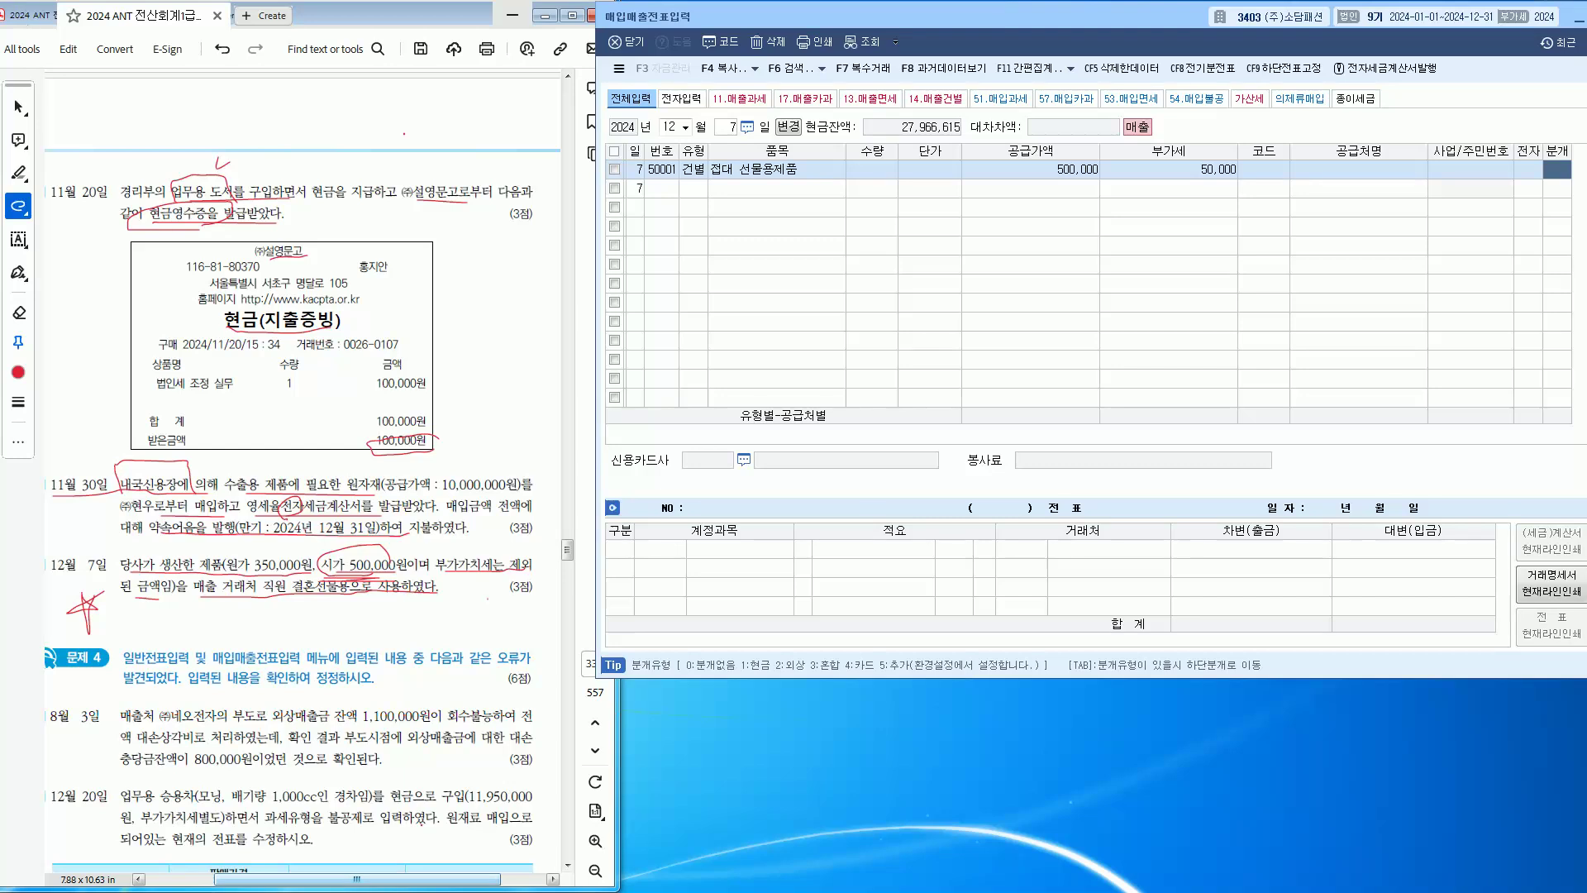
type("3")
key("Return")
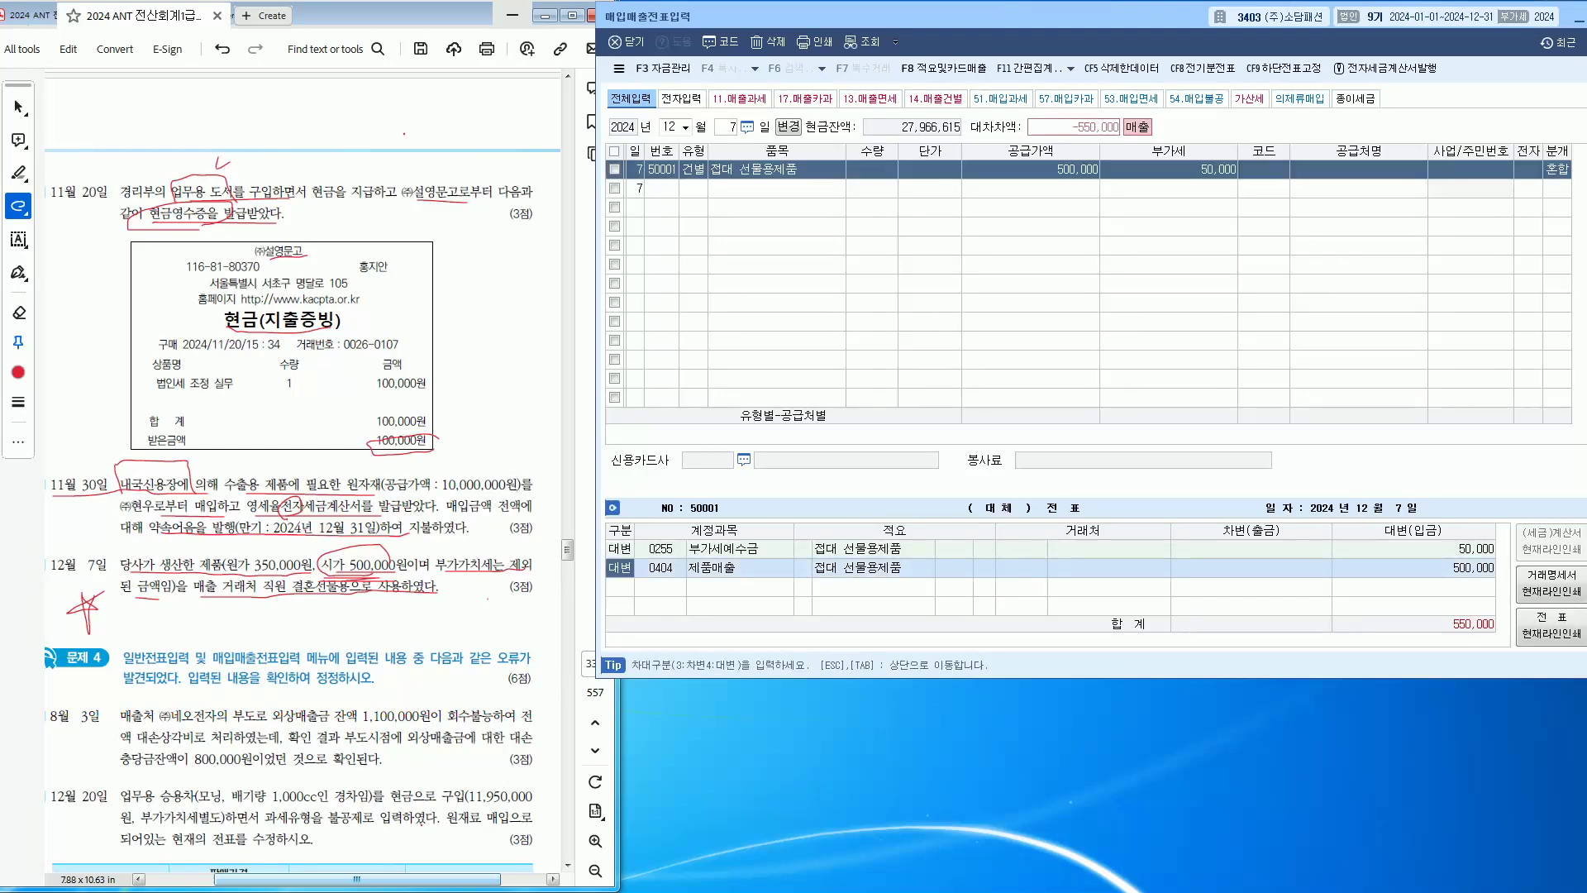
Step: Change the 제품매출 credit line to 0150 제품 at 350,000, check-marking the 원가 350,000 in the PDF
key("Return")
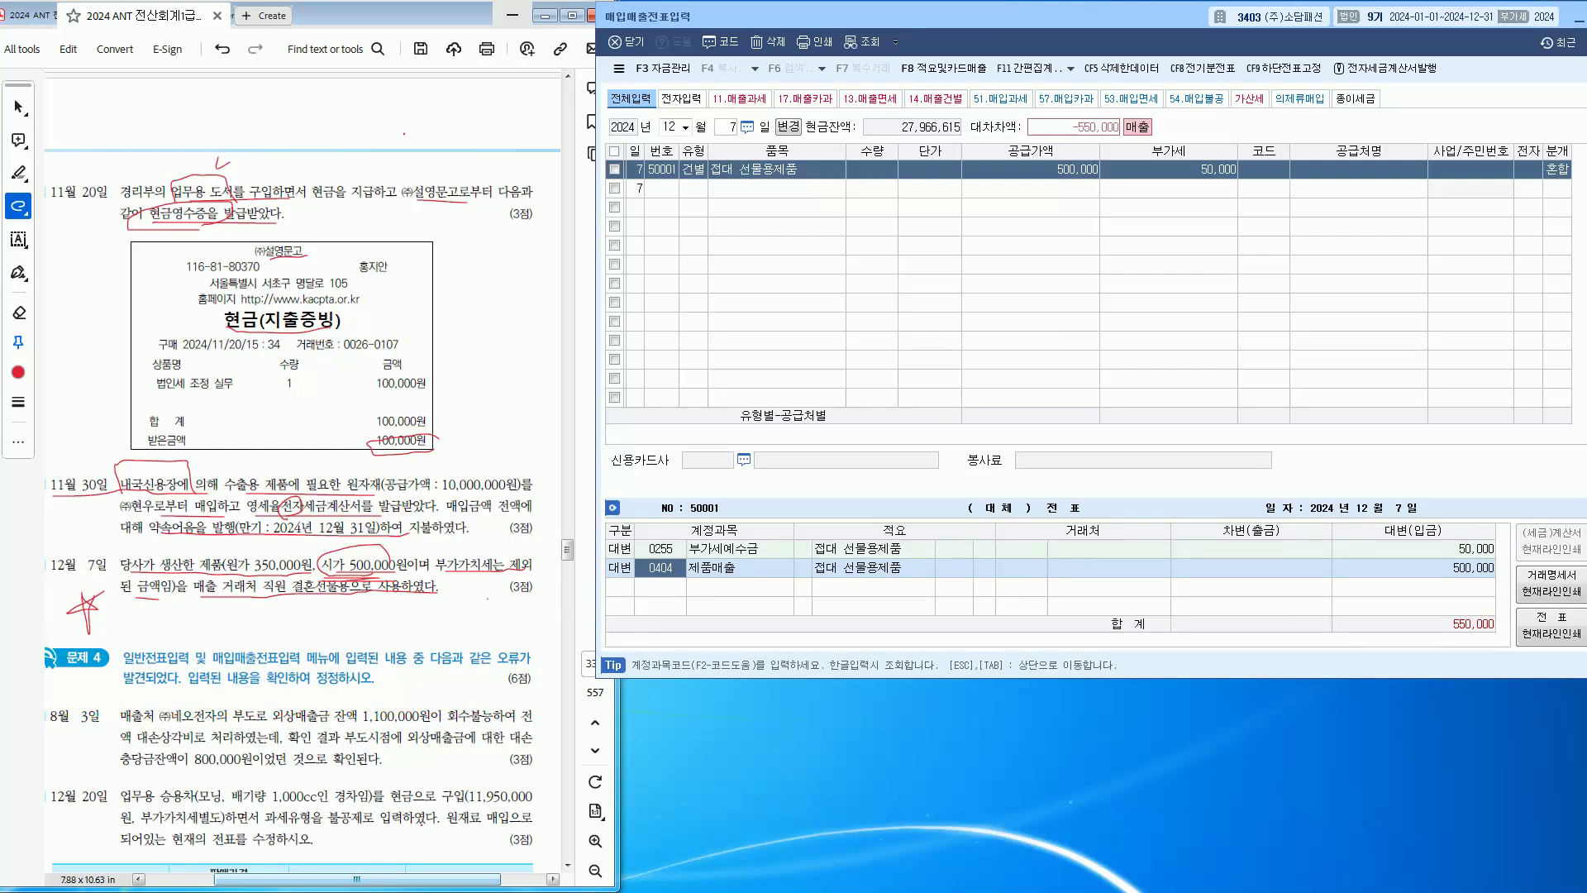
type("제품")
key("Return")
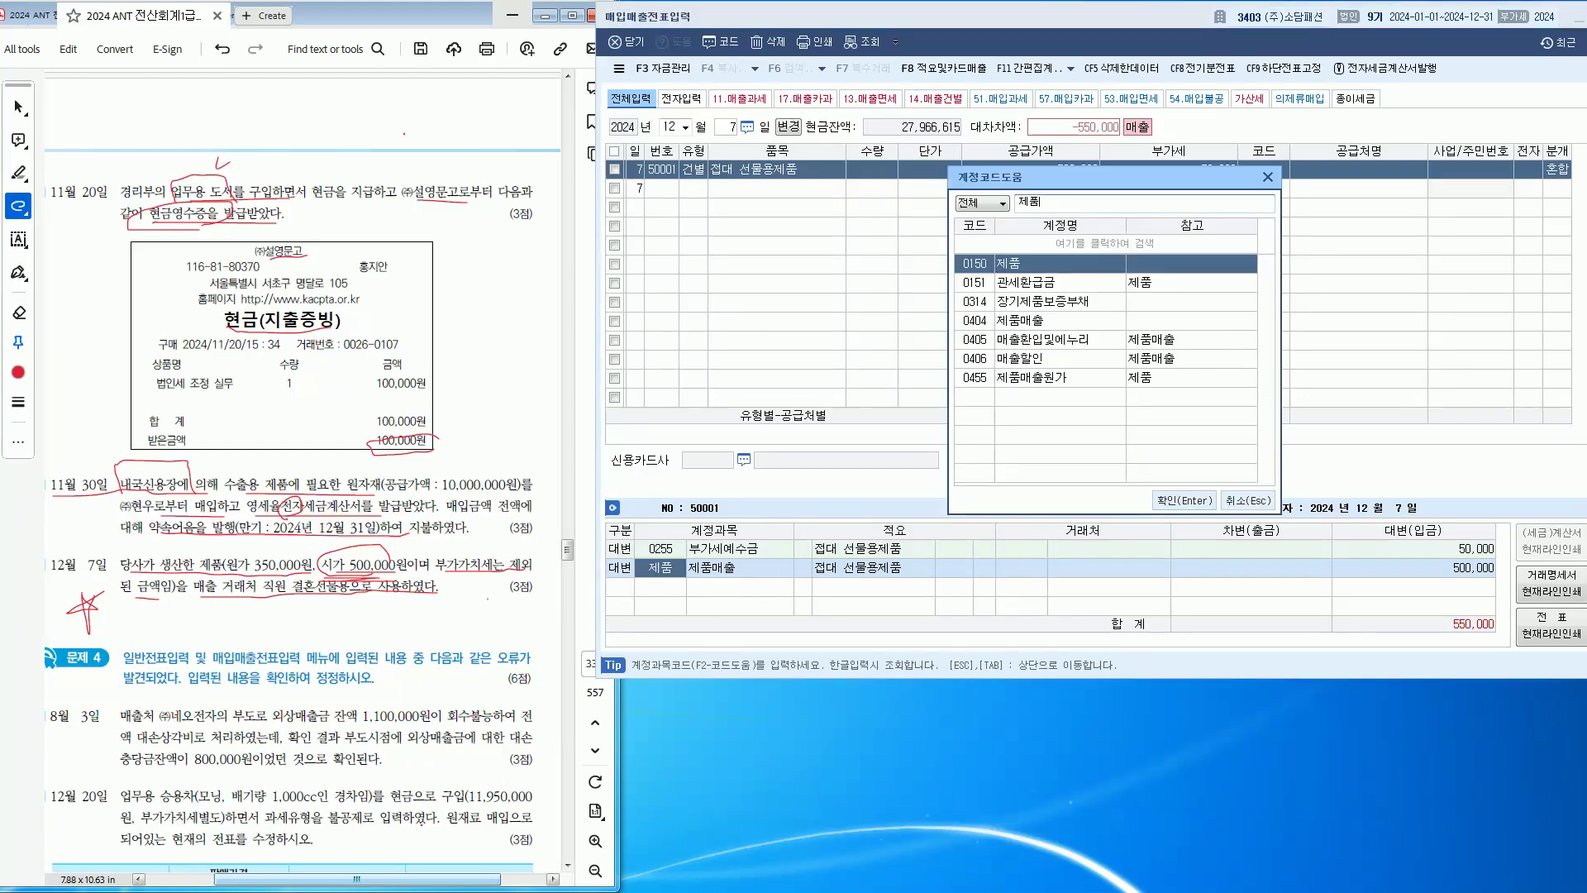
key("Return")
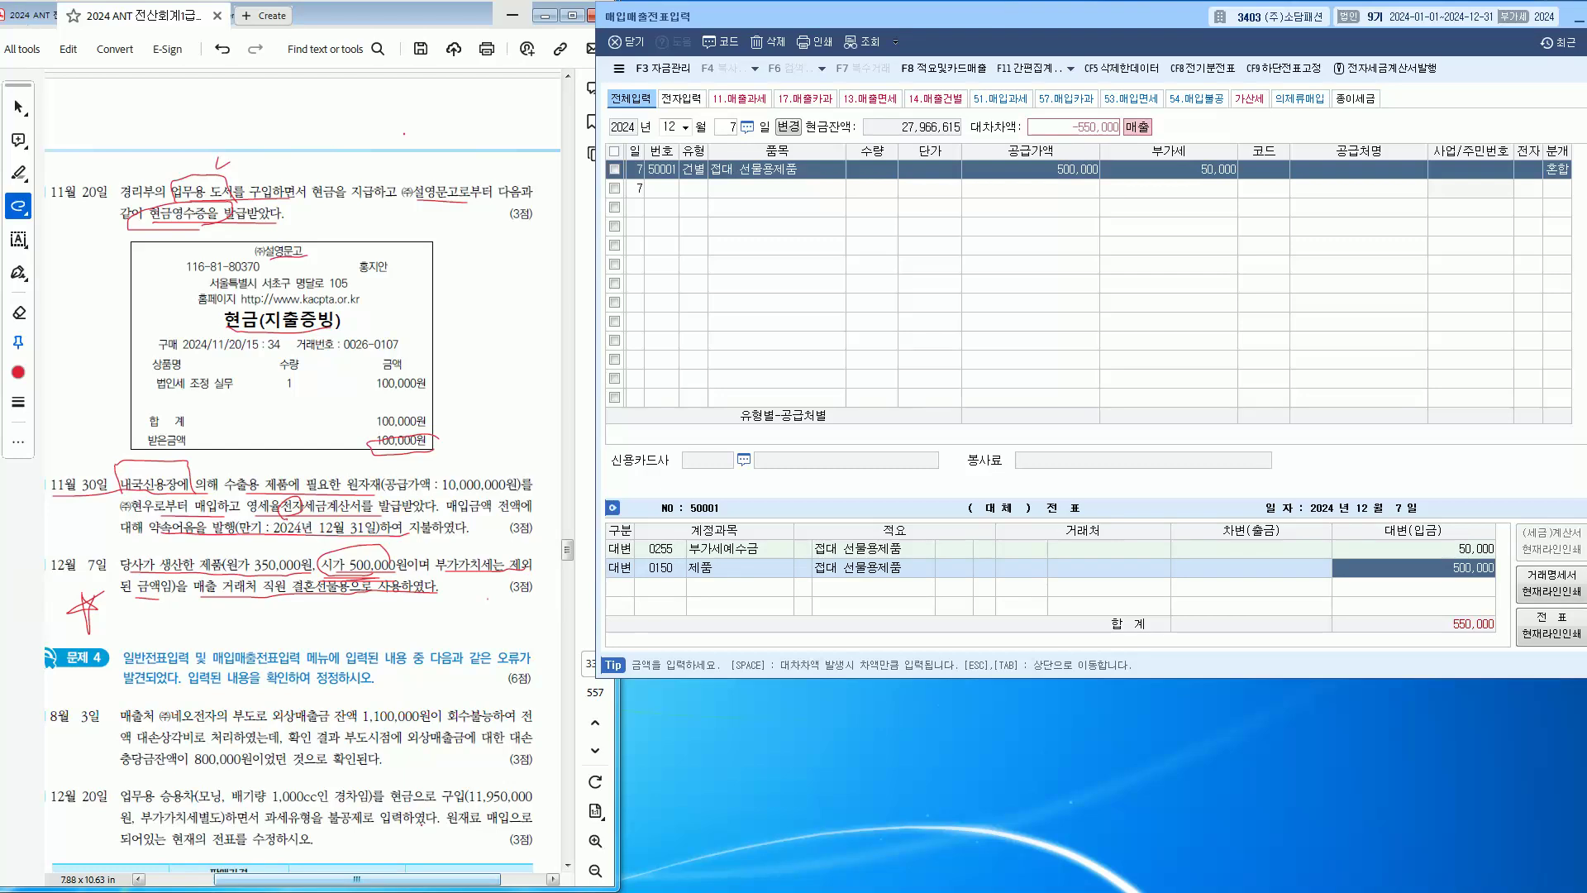
left_click_drag(267, 549, 274, 562)
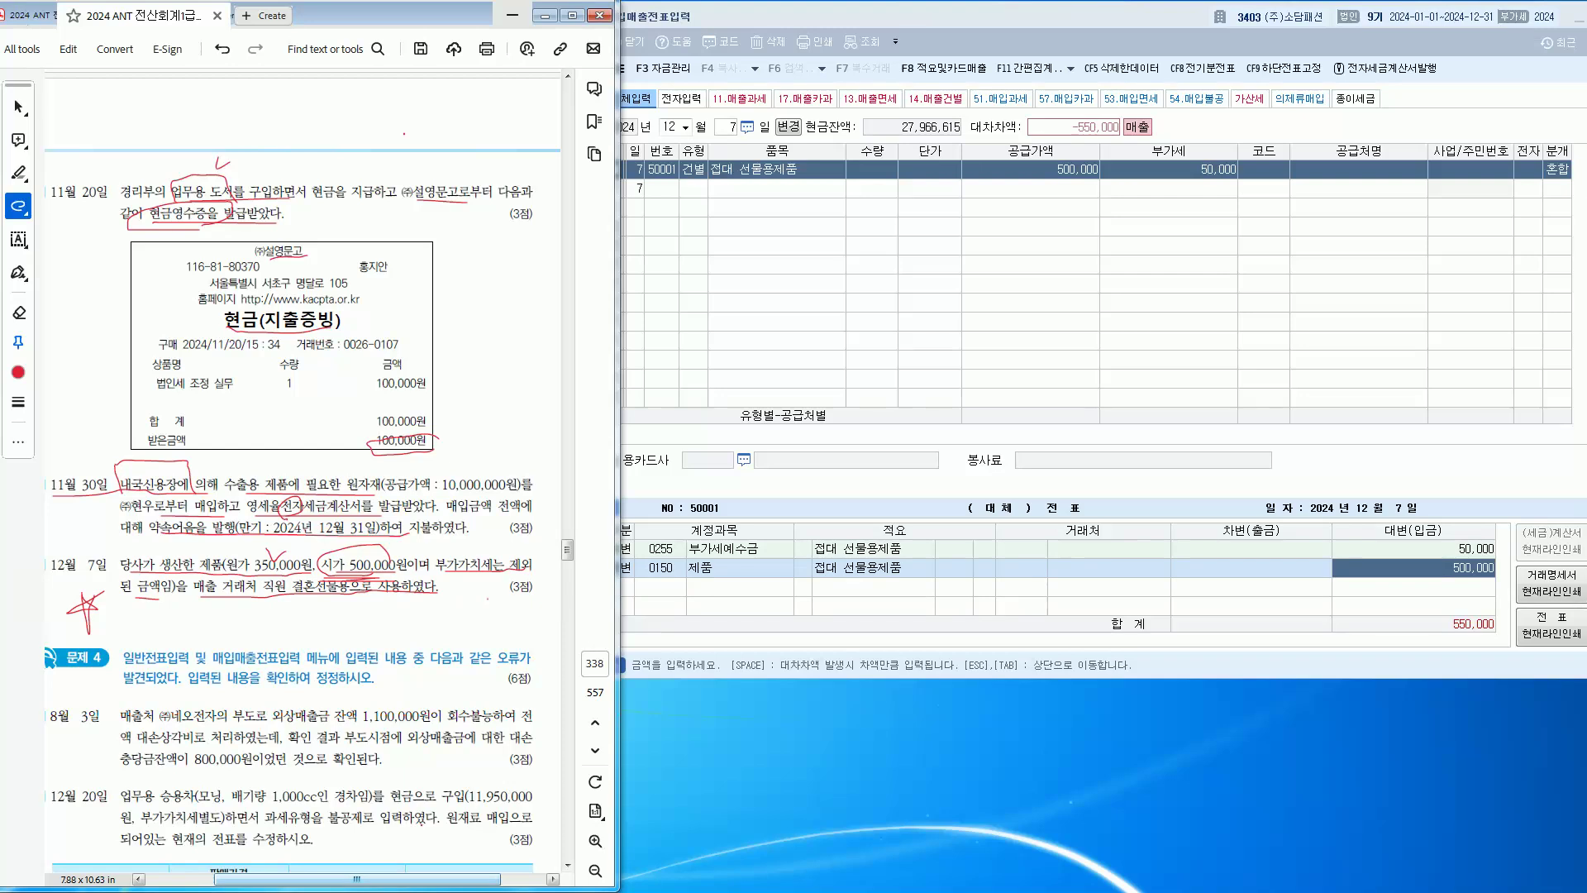
key("alt+Tab")
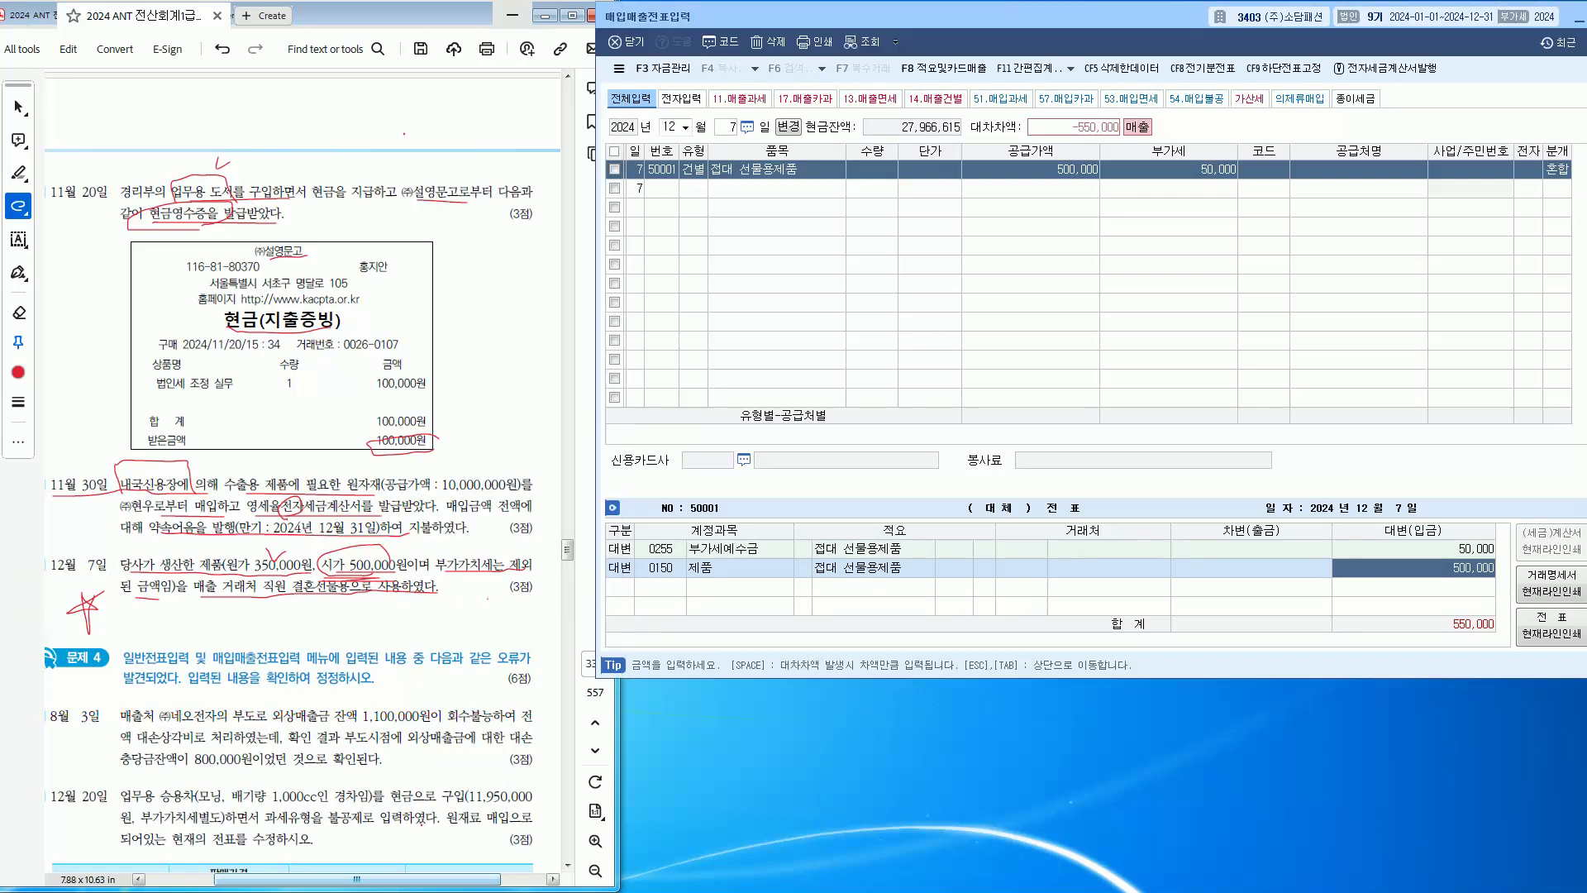
type("350,000")
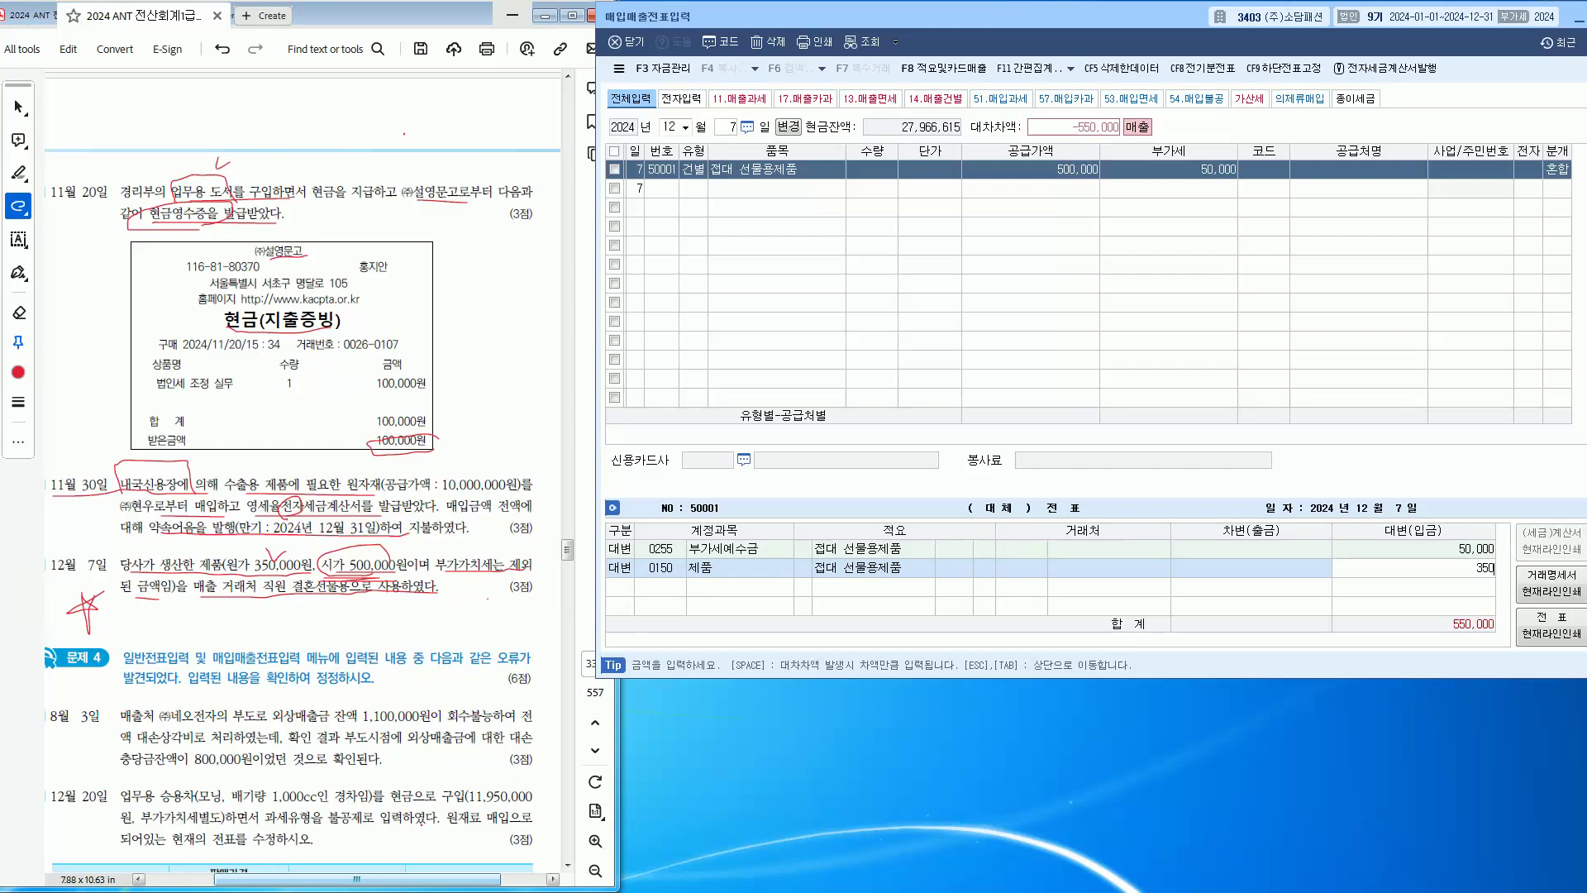
key("Return")
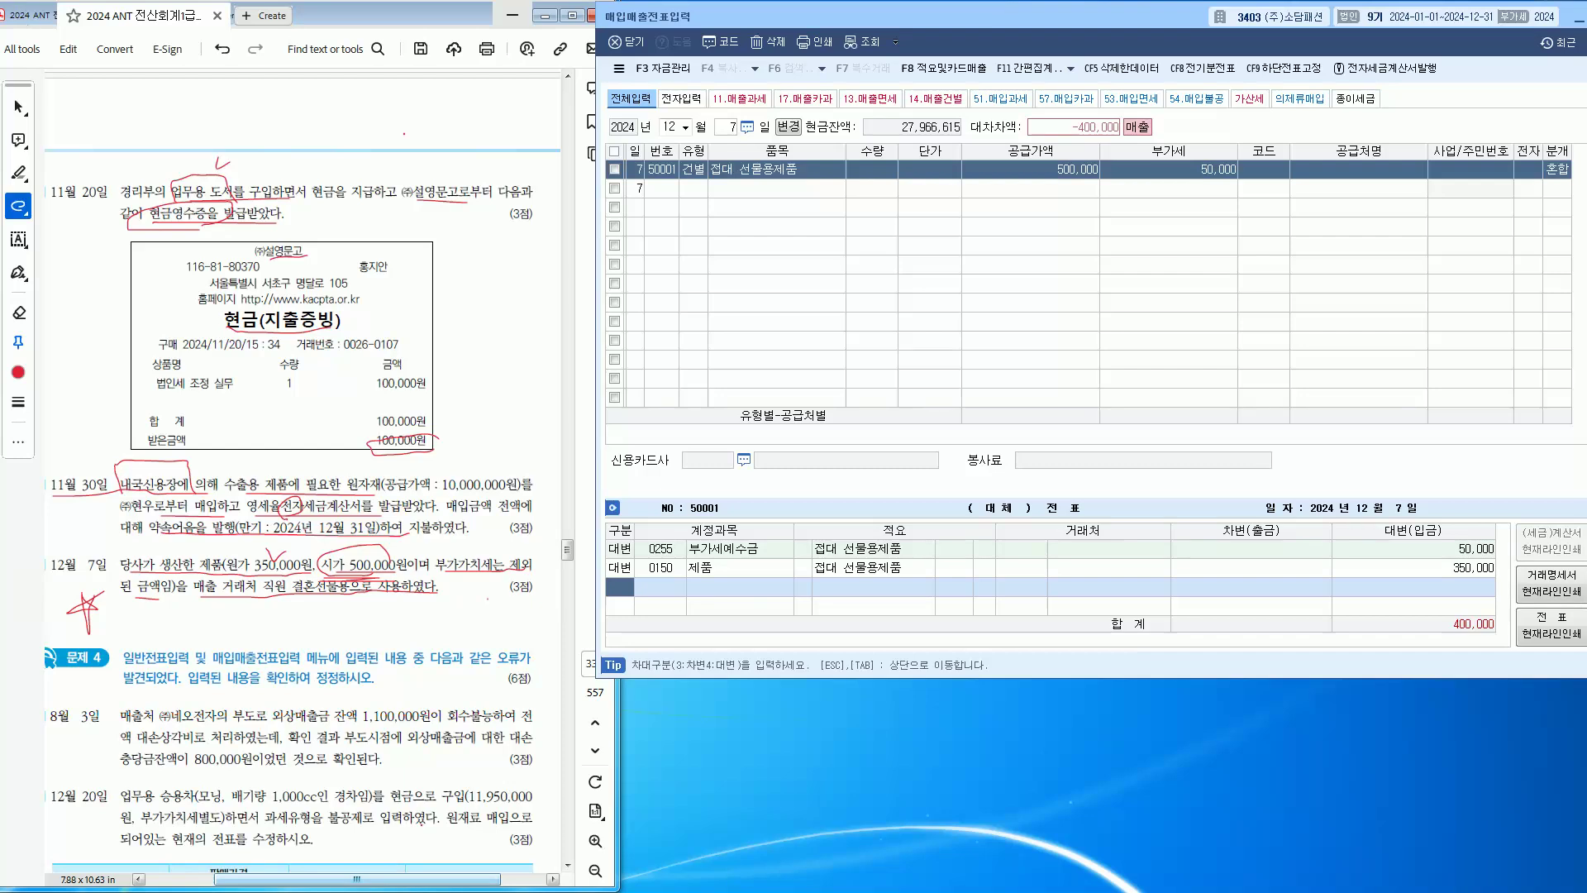
Step: Set the 적요 of the 제품 credit line to 08 타계정으로 대체액
left_click(803, 568)
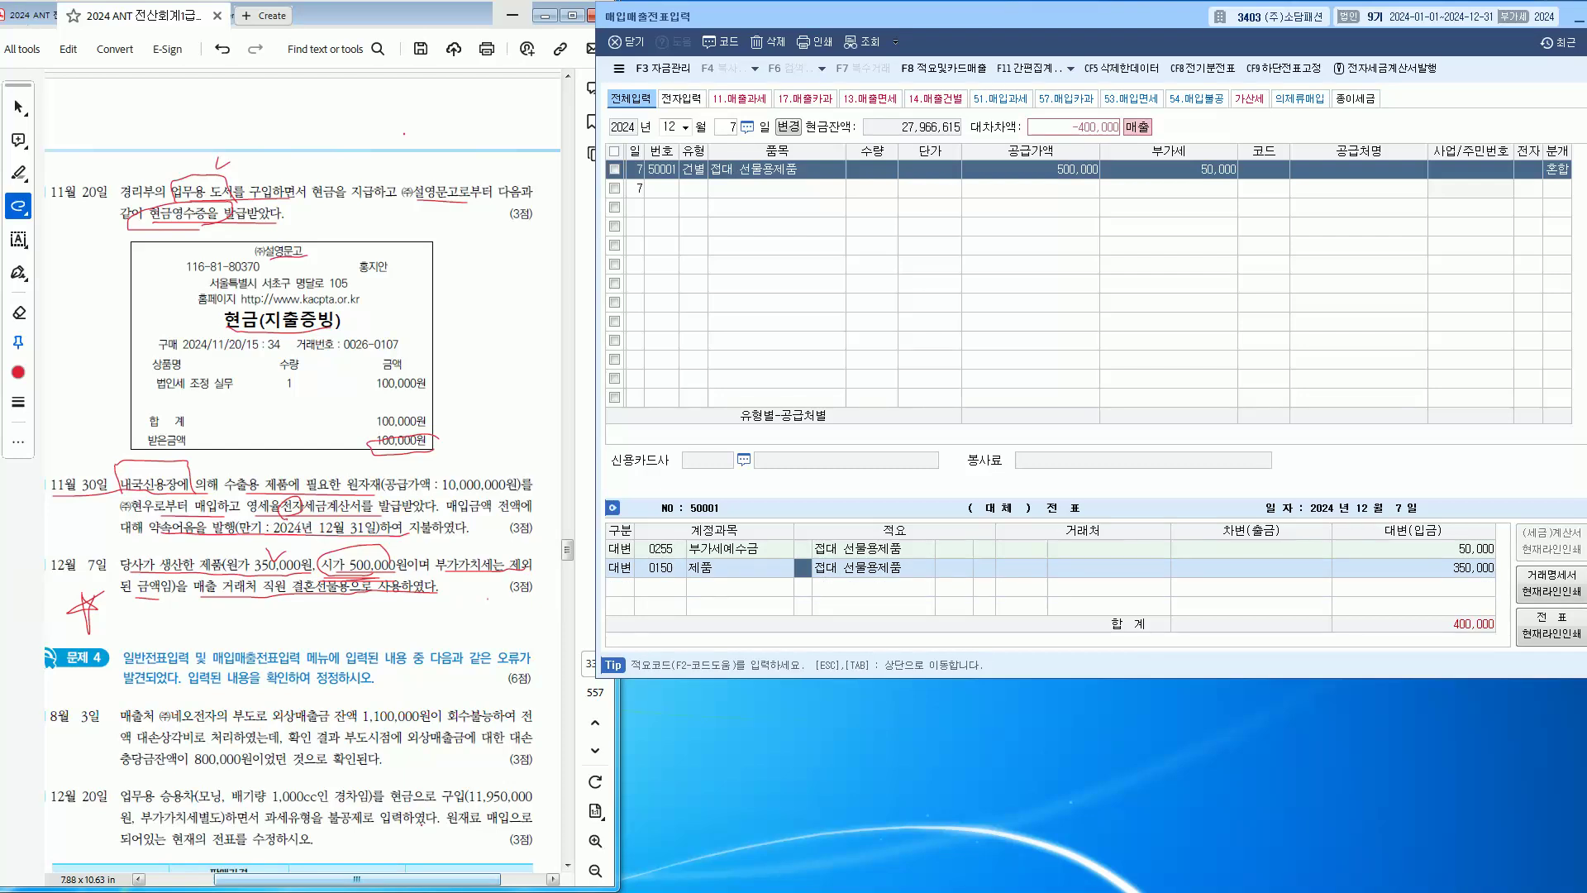
type("8")
key("Return")
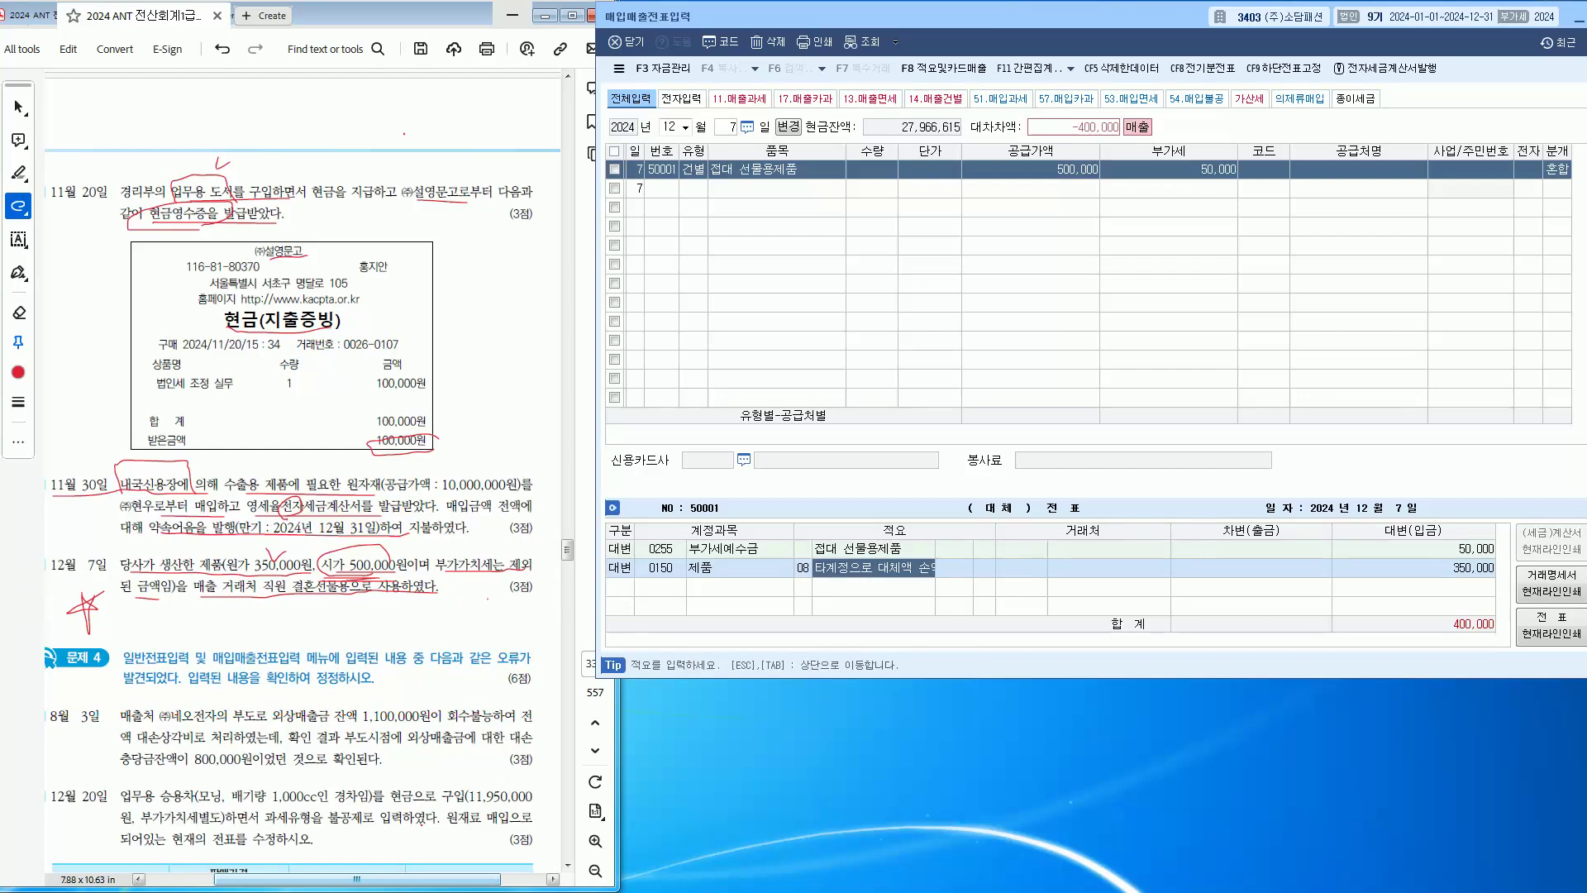
key("Left")
key("Right")
key("Left")
key("Right")
key("Left")
key("Right")
key("Left")
key("Right")
key("Left")
key("Left")
key("Left")
key("Down")
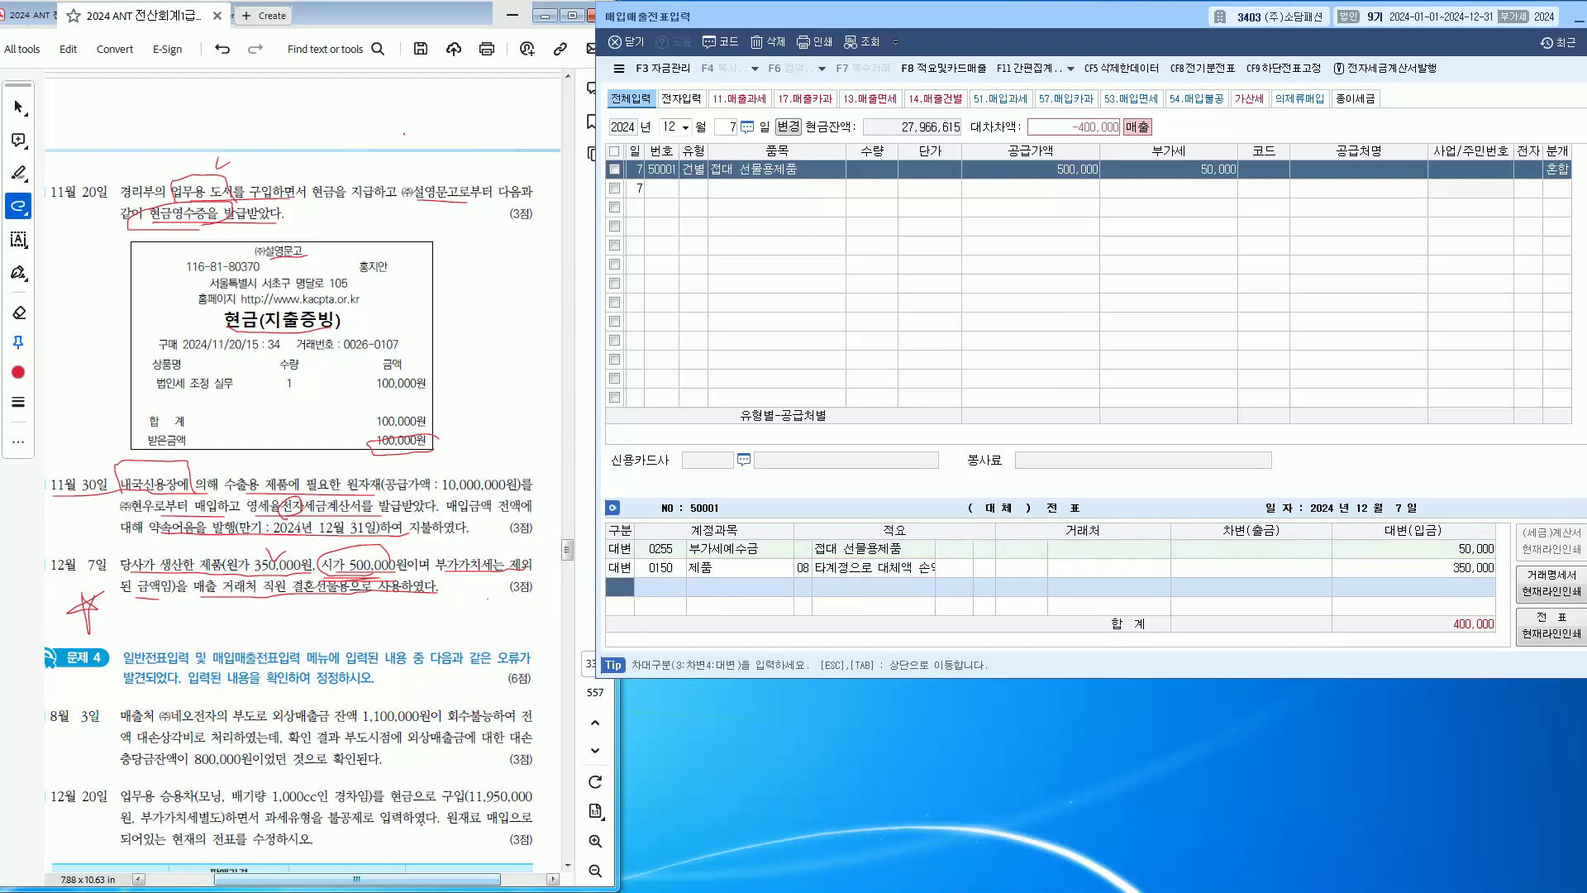
Step: Add a 차변 line for 0813 기업업무추진비 (판매관리비) at 400,000 to complete the December 7 journal entry
type("3")
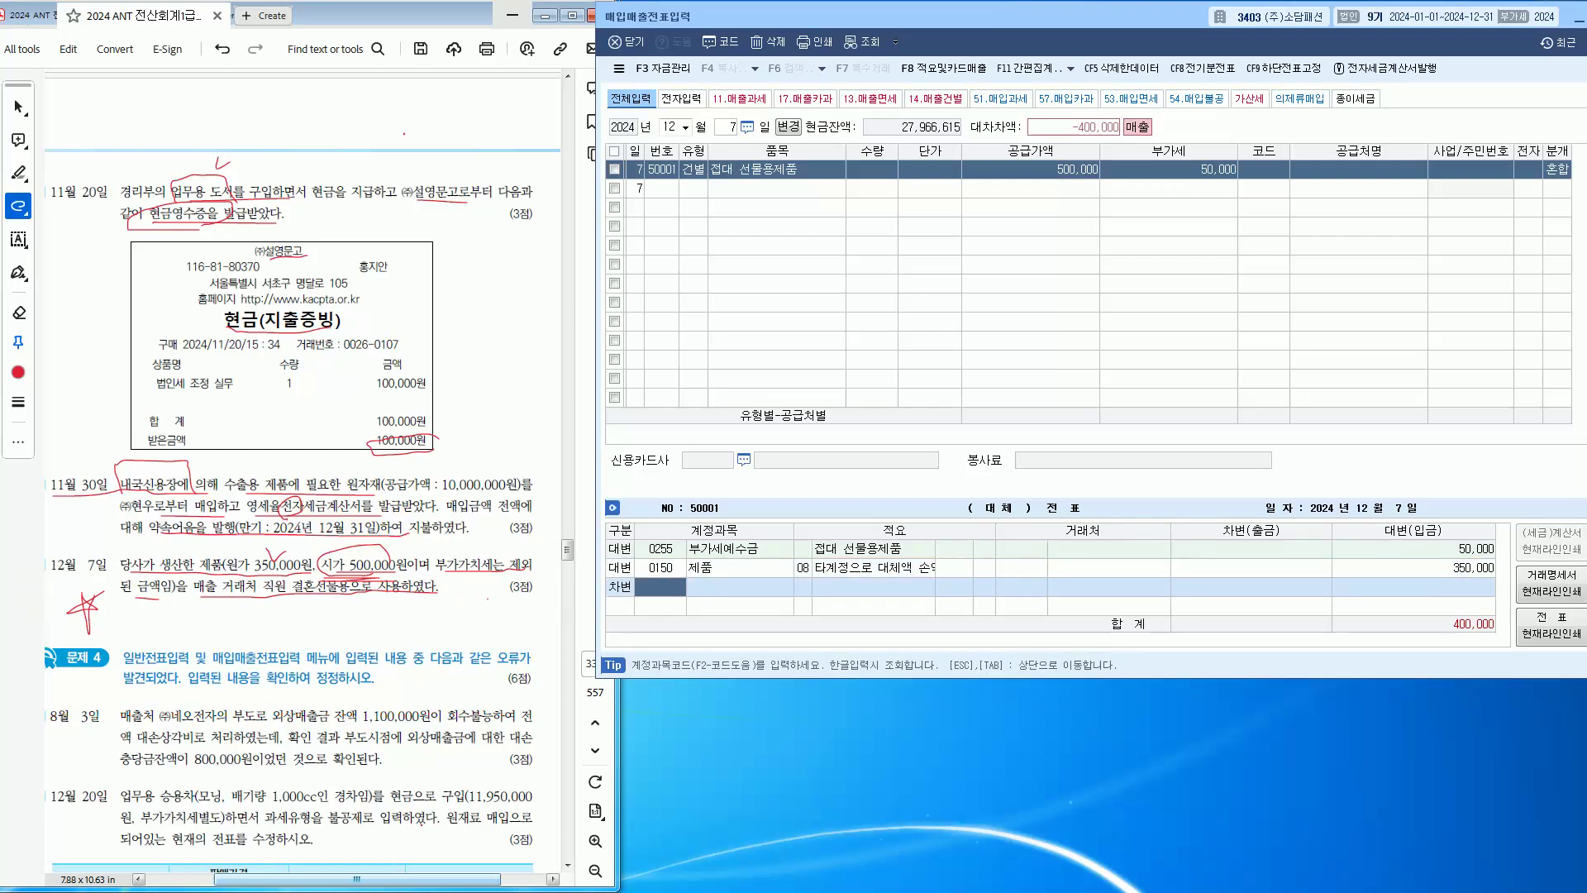
type("접대")
key("Return")
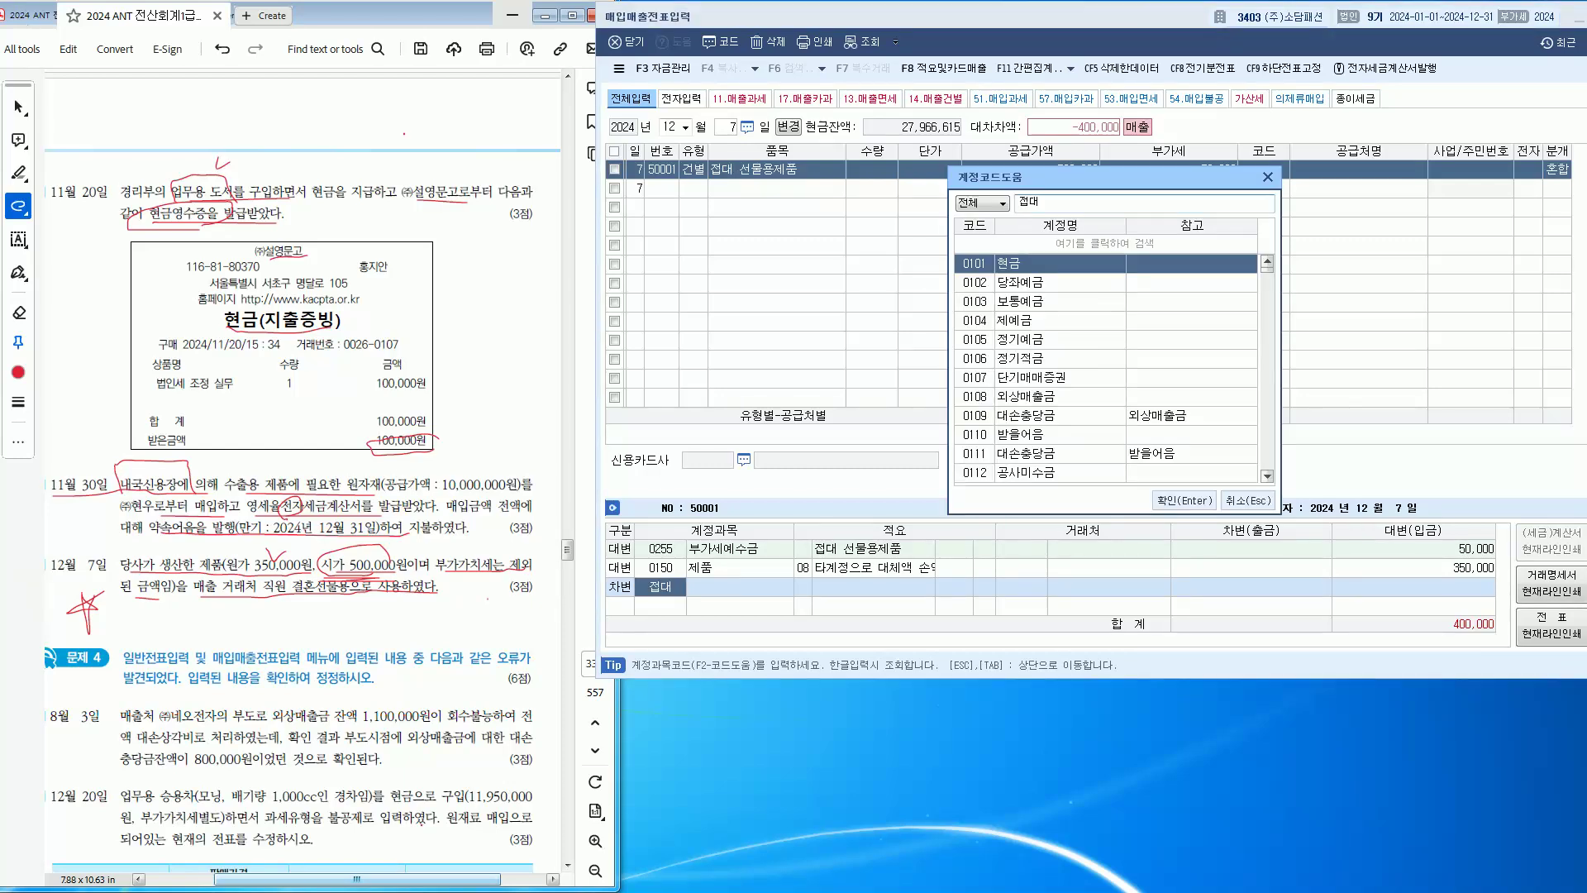
key("BackSpace")
key("BackSpace")
type("기업")
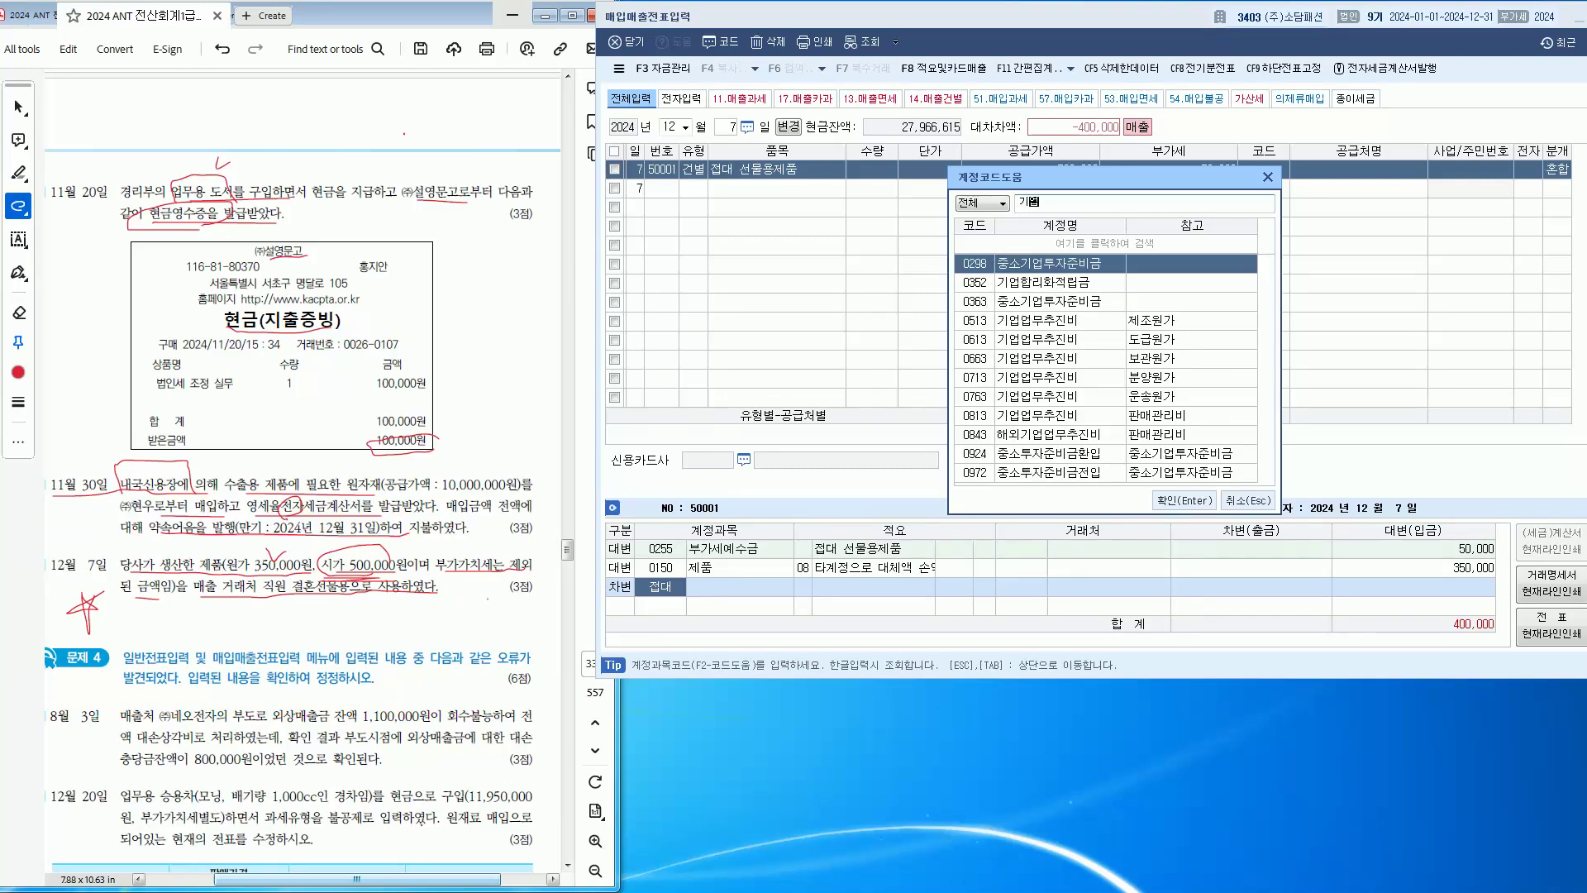
key("Down")
key("Down")
key("Down")
key("Down")
key("Down")
key("Down")
key("Down")
key("Down")
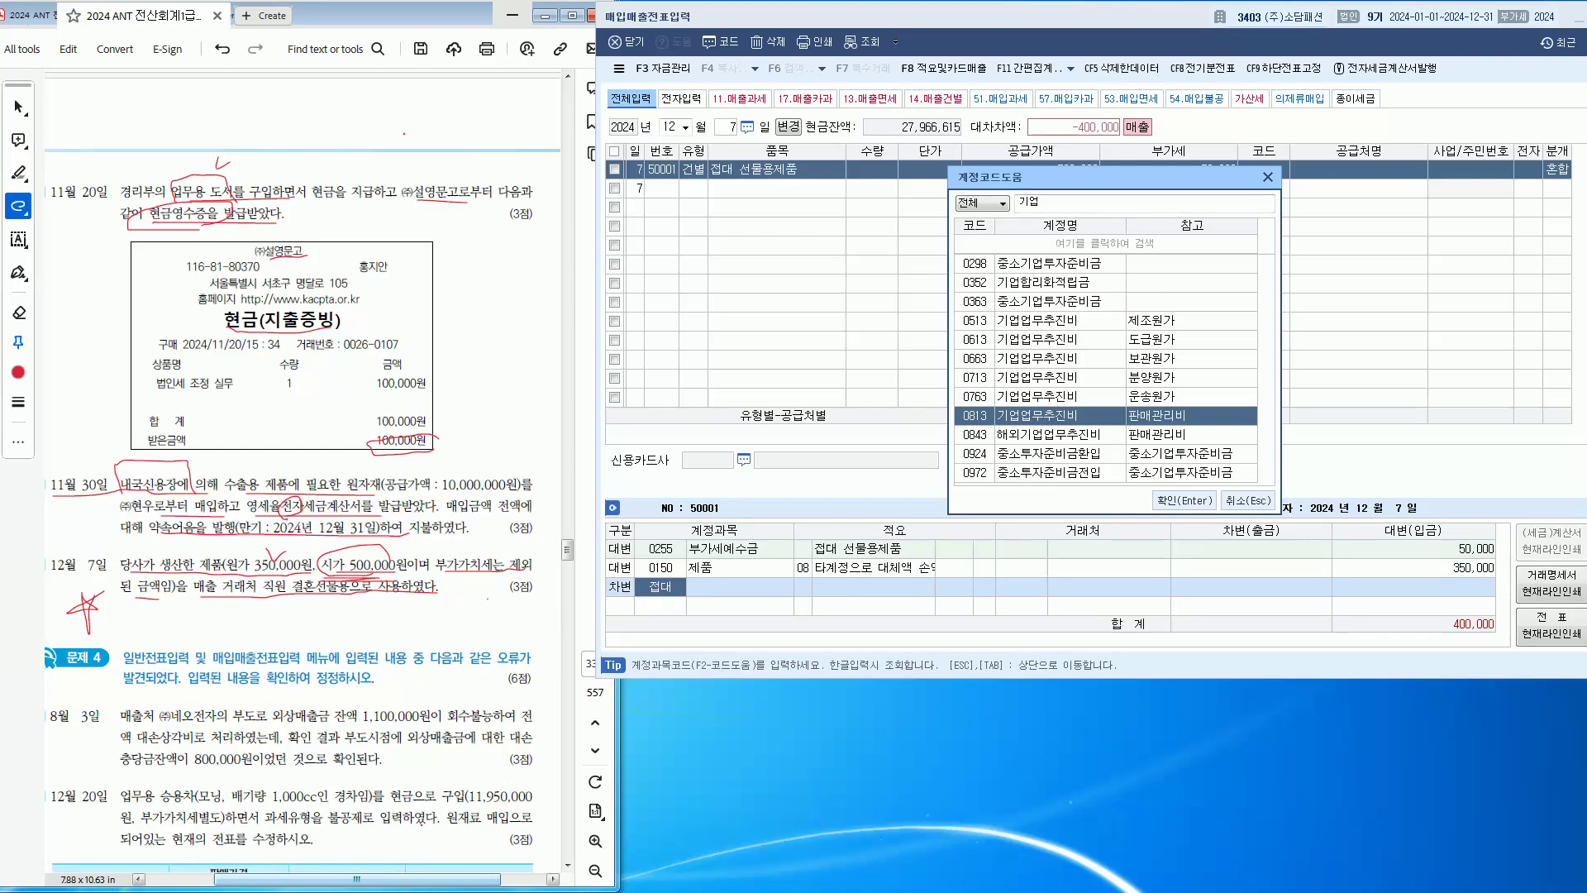
key("Return")
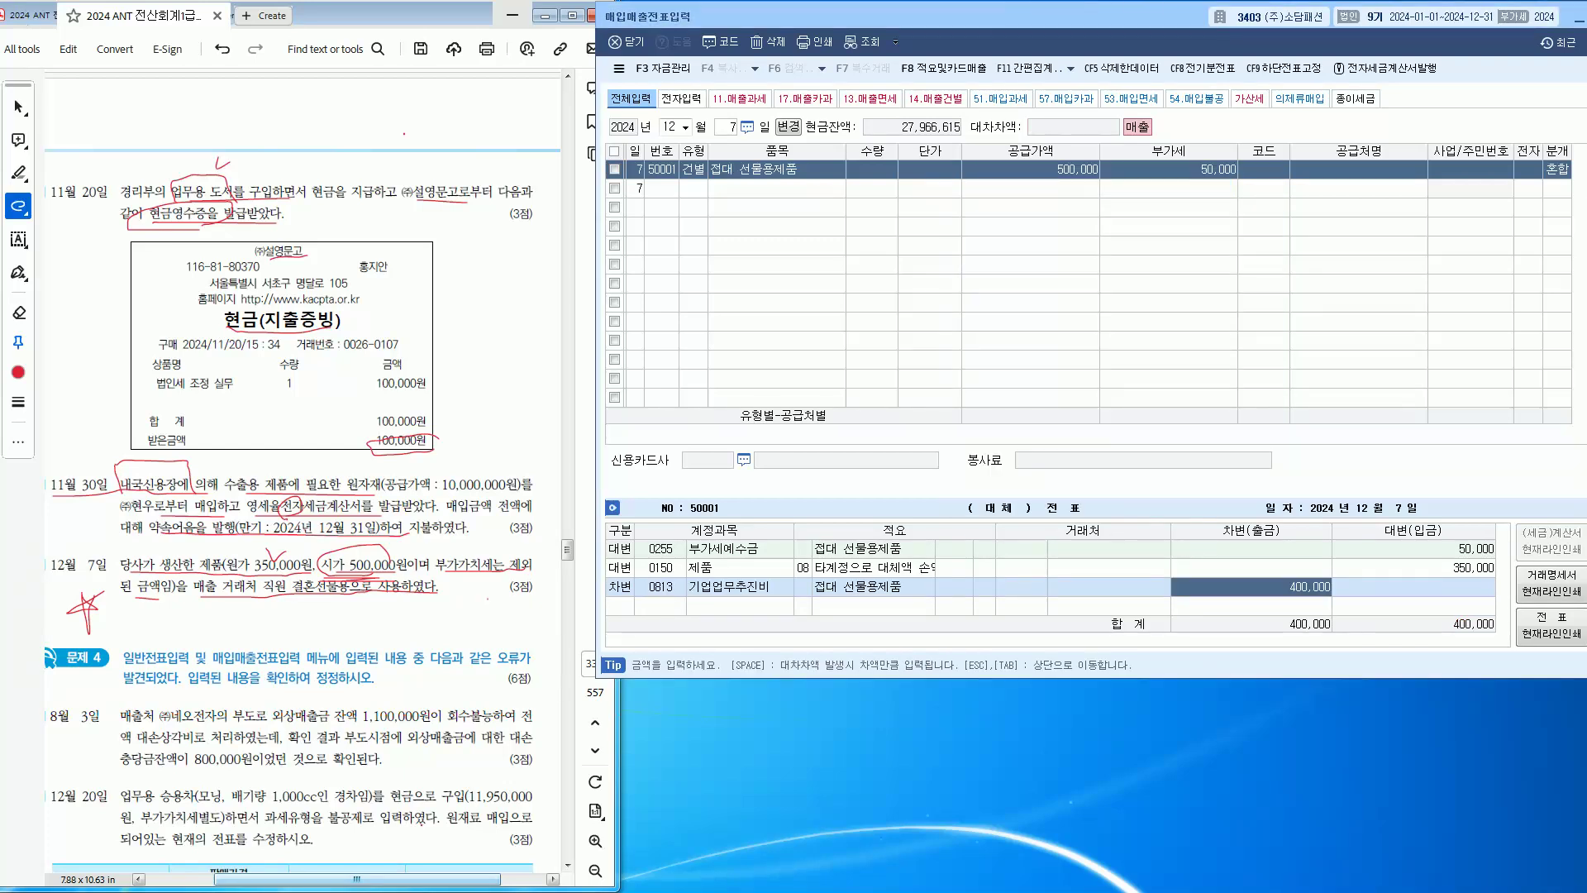
key("Escape")
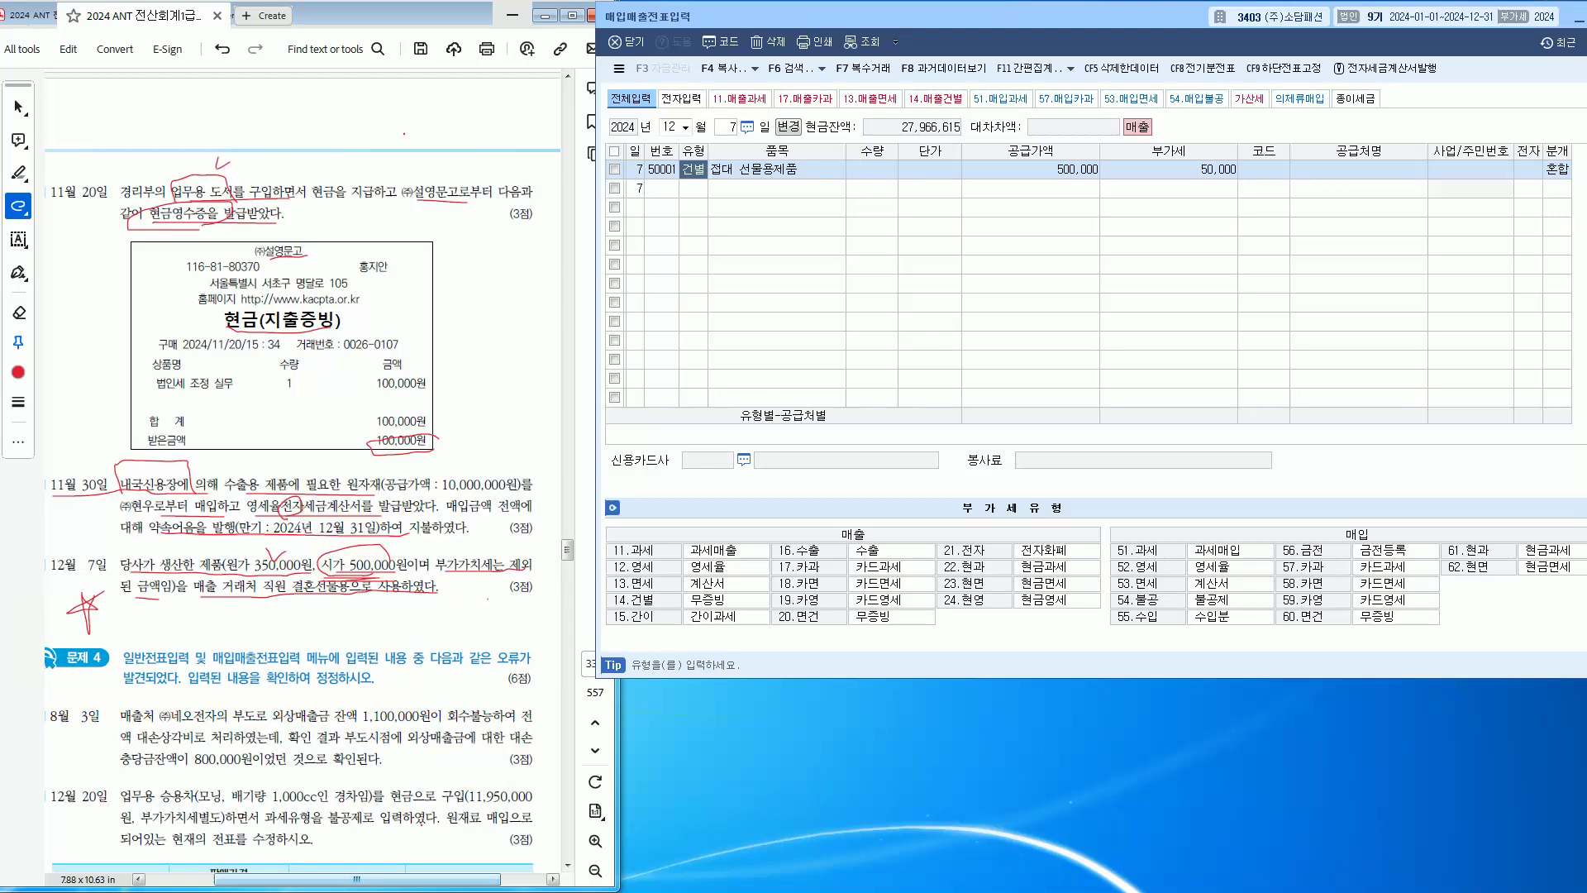
Step: Bracket 문제 4's December 20 item in the PDF and set the voucher date to December 20
left_click(1168, 170)
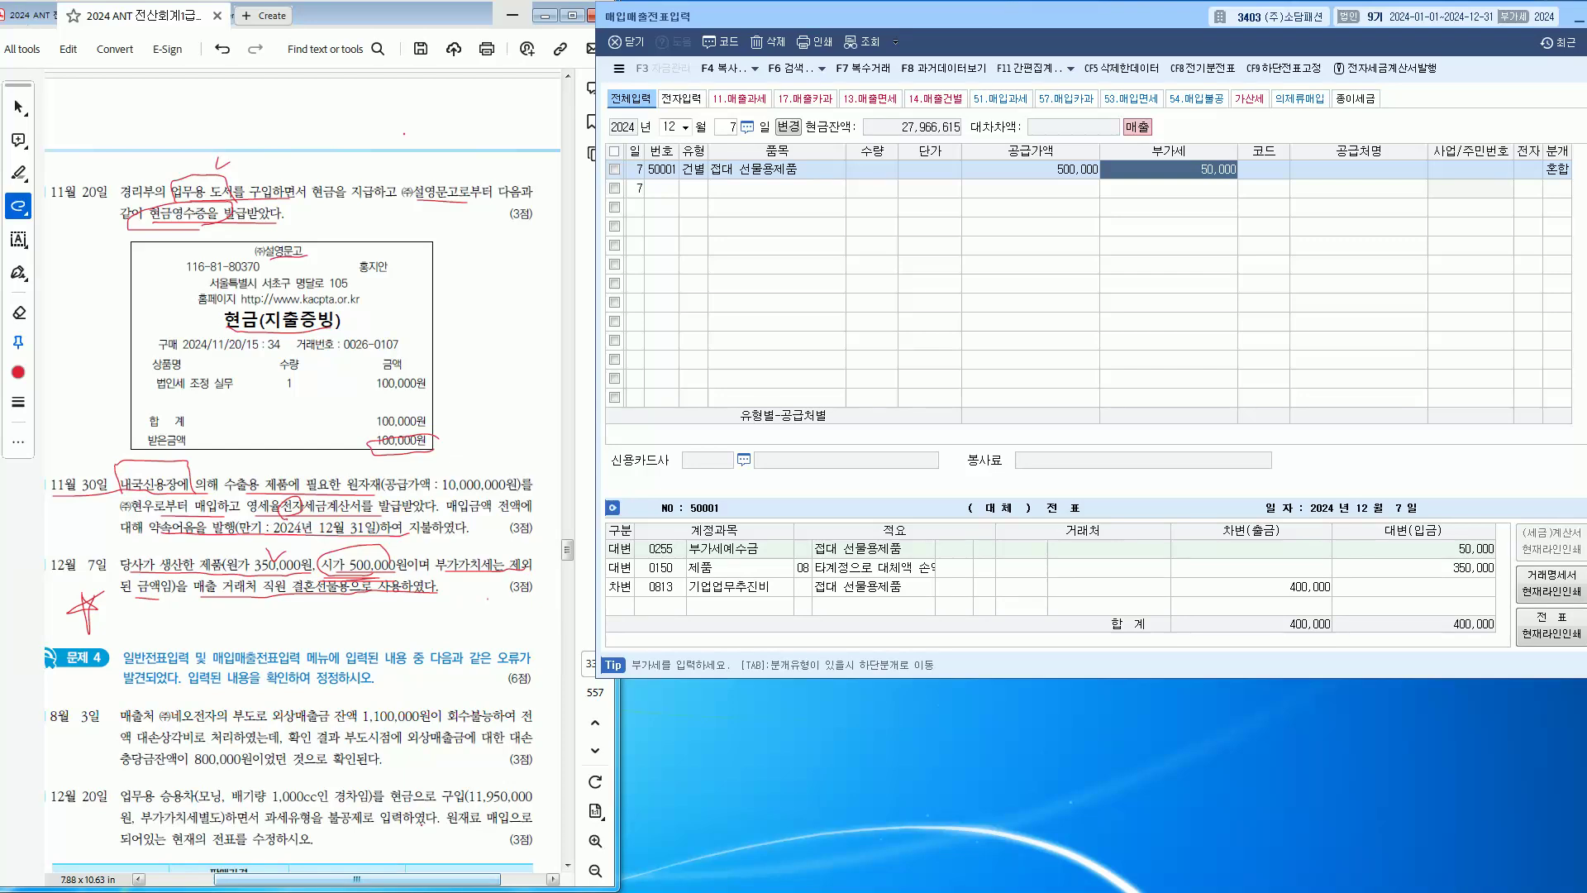
left_click(405, 133)
scroll(476, 412, "down", 5)
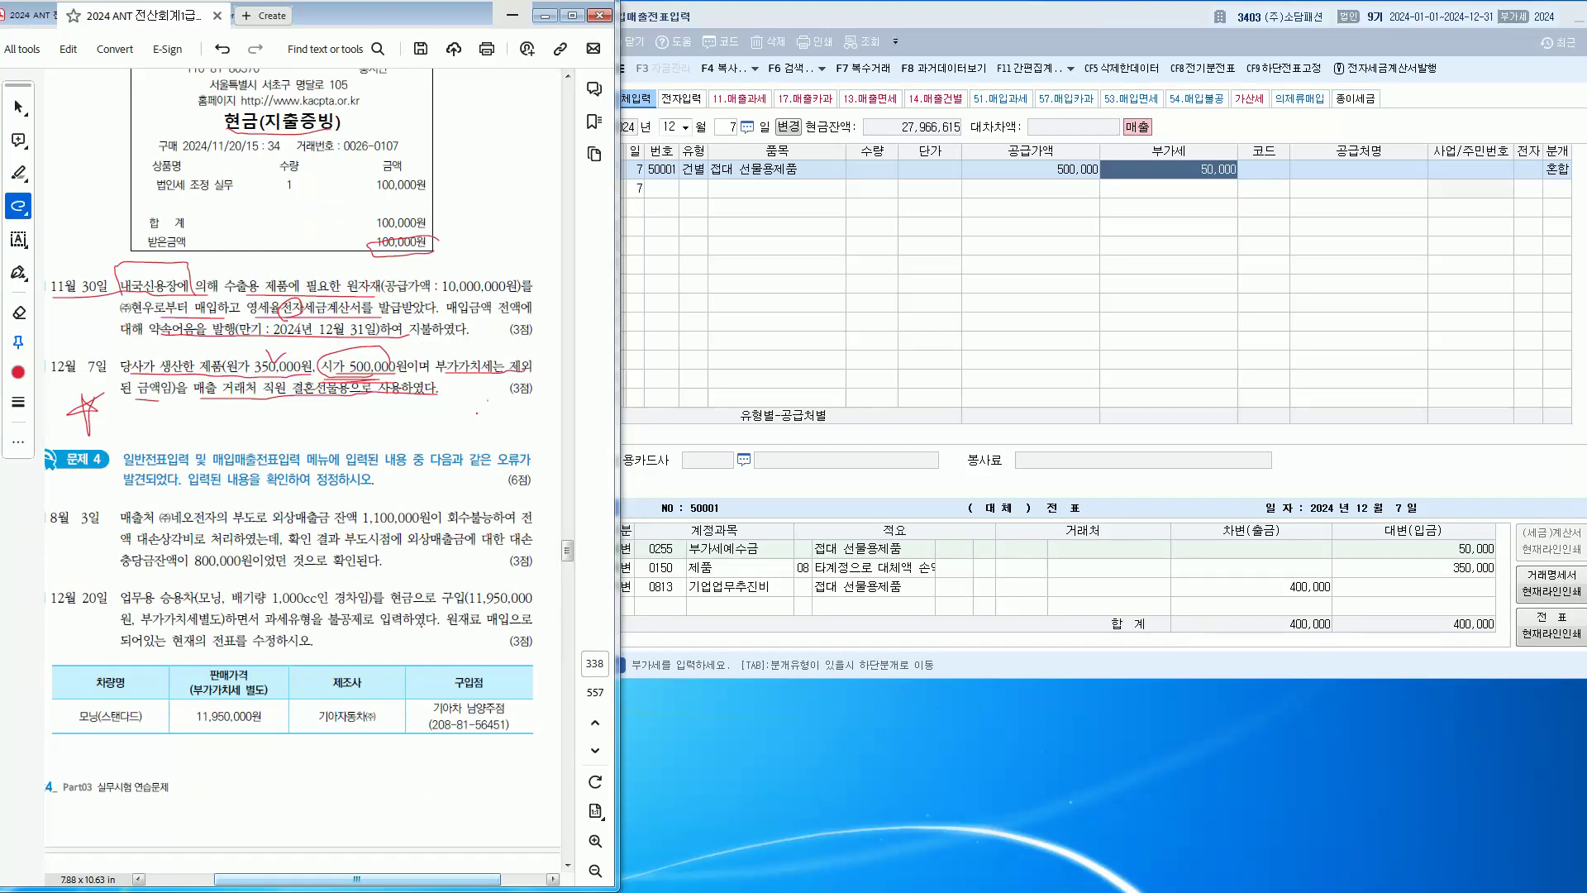
left_click_drag(51, 591, 66, 636)
left_click(726, 127)
type("20")
key("Return")
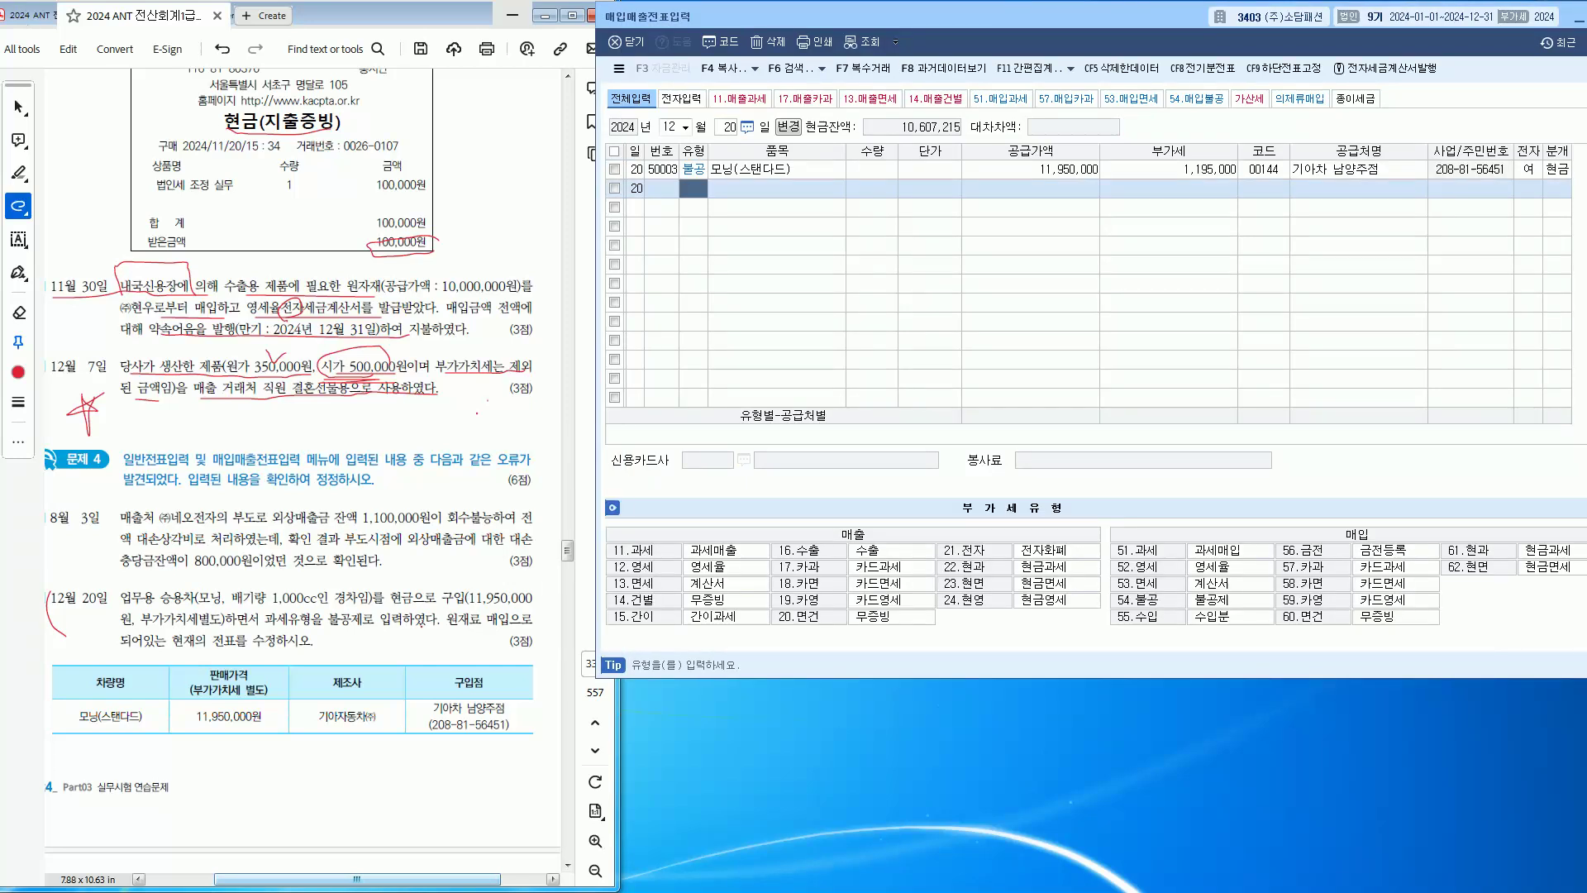
Step: Underline the PDF's December 20 car purchase, 불공제 and 원재료 details, the 11,950,000원 price and 기아자동차, and check-mark 1,000cc
left_click_drag(136, 605, 186, 607)
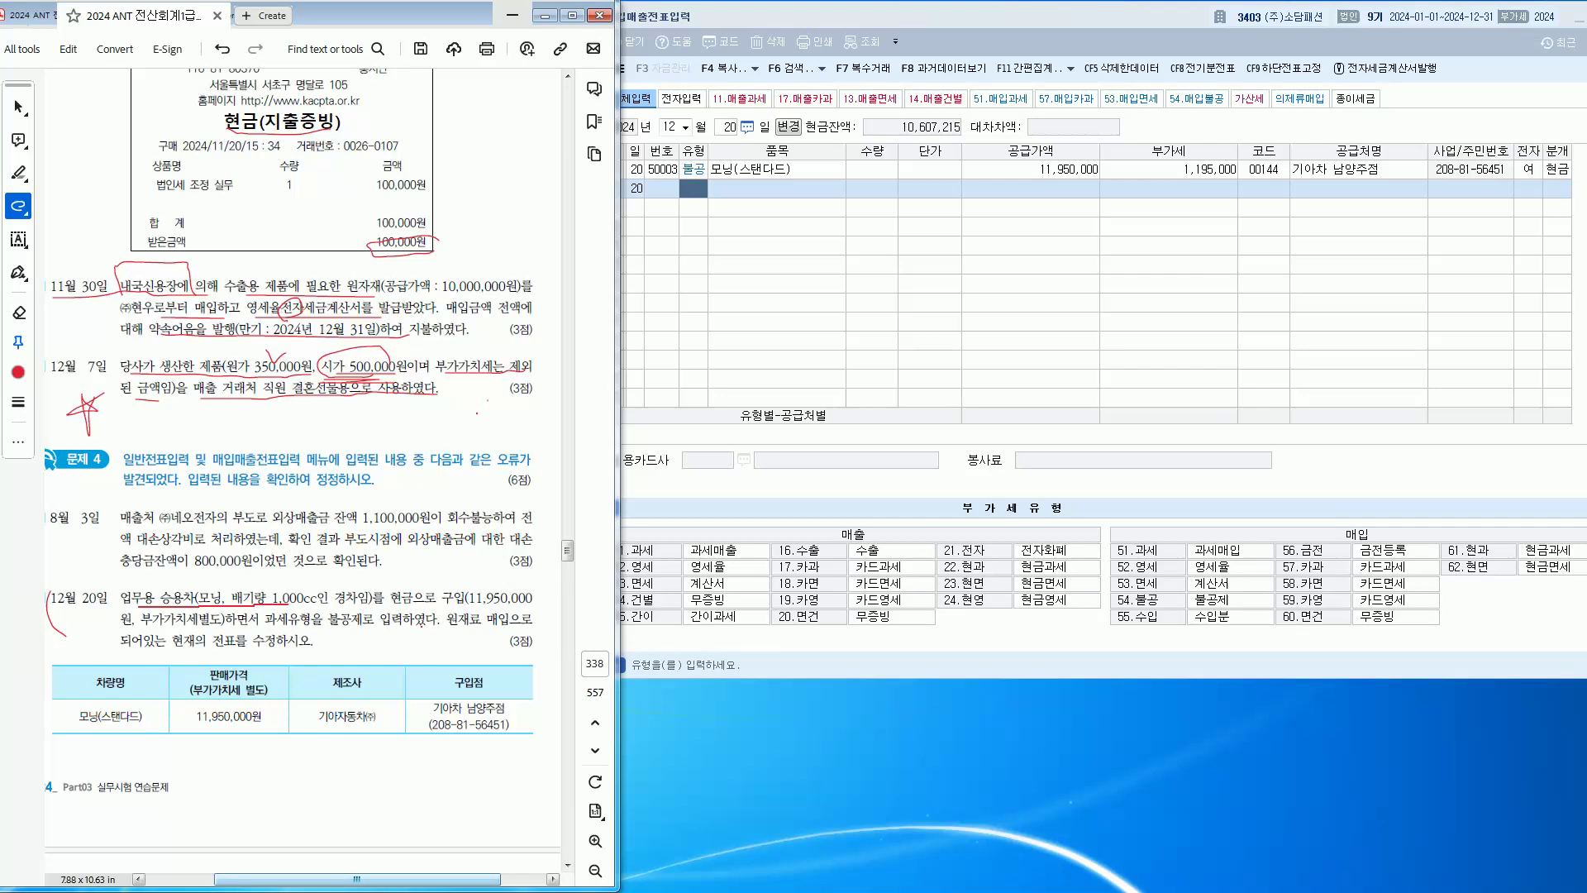
left_click_drag(407, 605, 492, 606)
left_click_drag(132, 626, 510, 629)
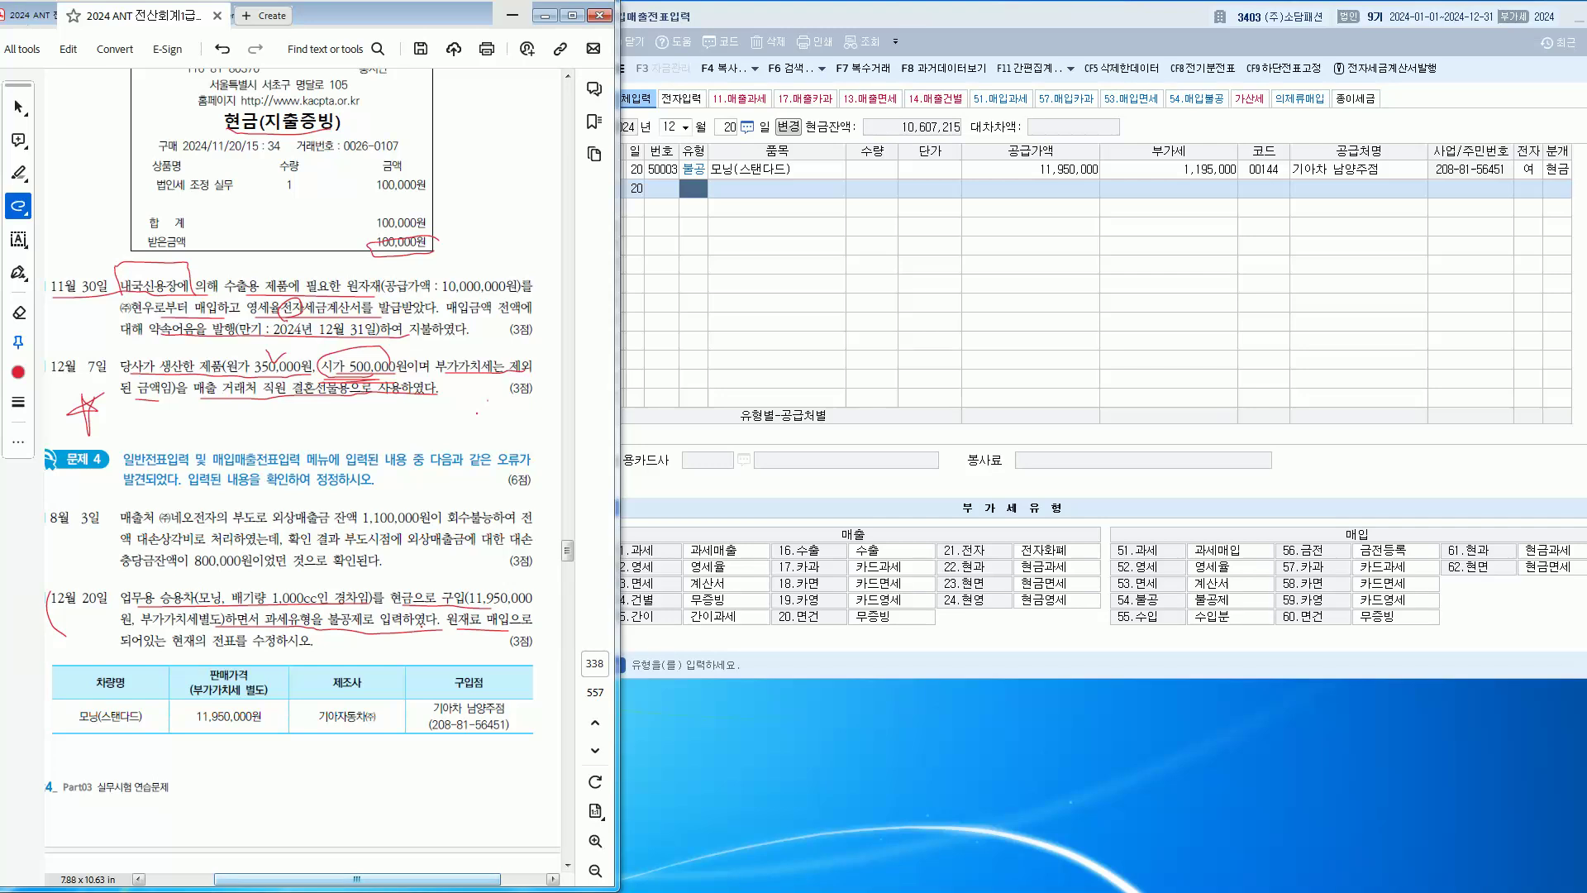
left_click_drag(128, 655, 289, 654)
left_click_drag(192, 725, 236, 725)
left_click_drag(335, 726, 391, 730)
left_click_drag(286, 585, 298, 582)
Step: Change the 유형 of the December 20 모닝(스탠다드) voucher to 51 과세
left_click(693, 168)
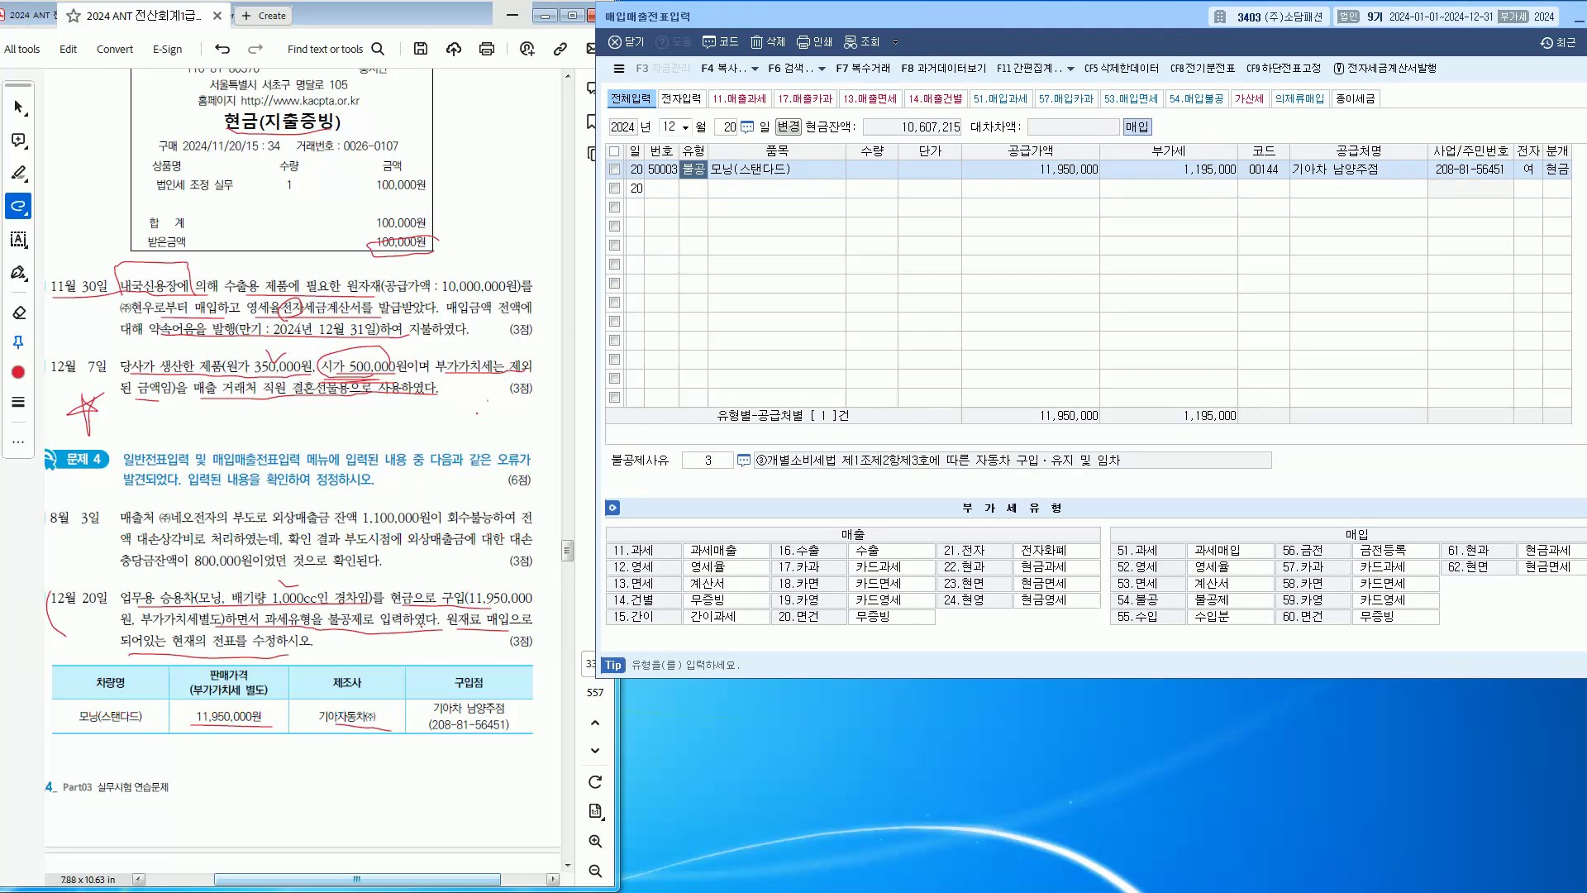
type("51")
key("Return")
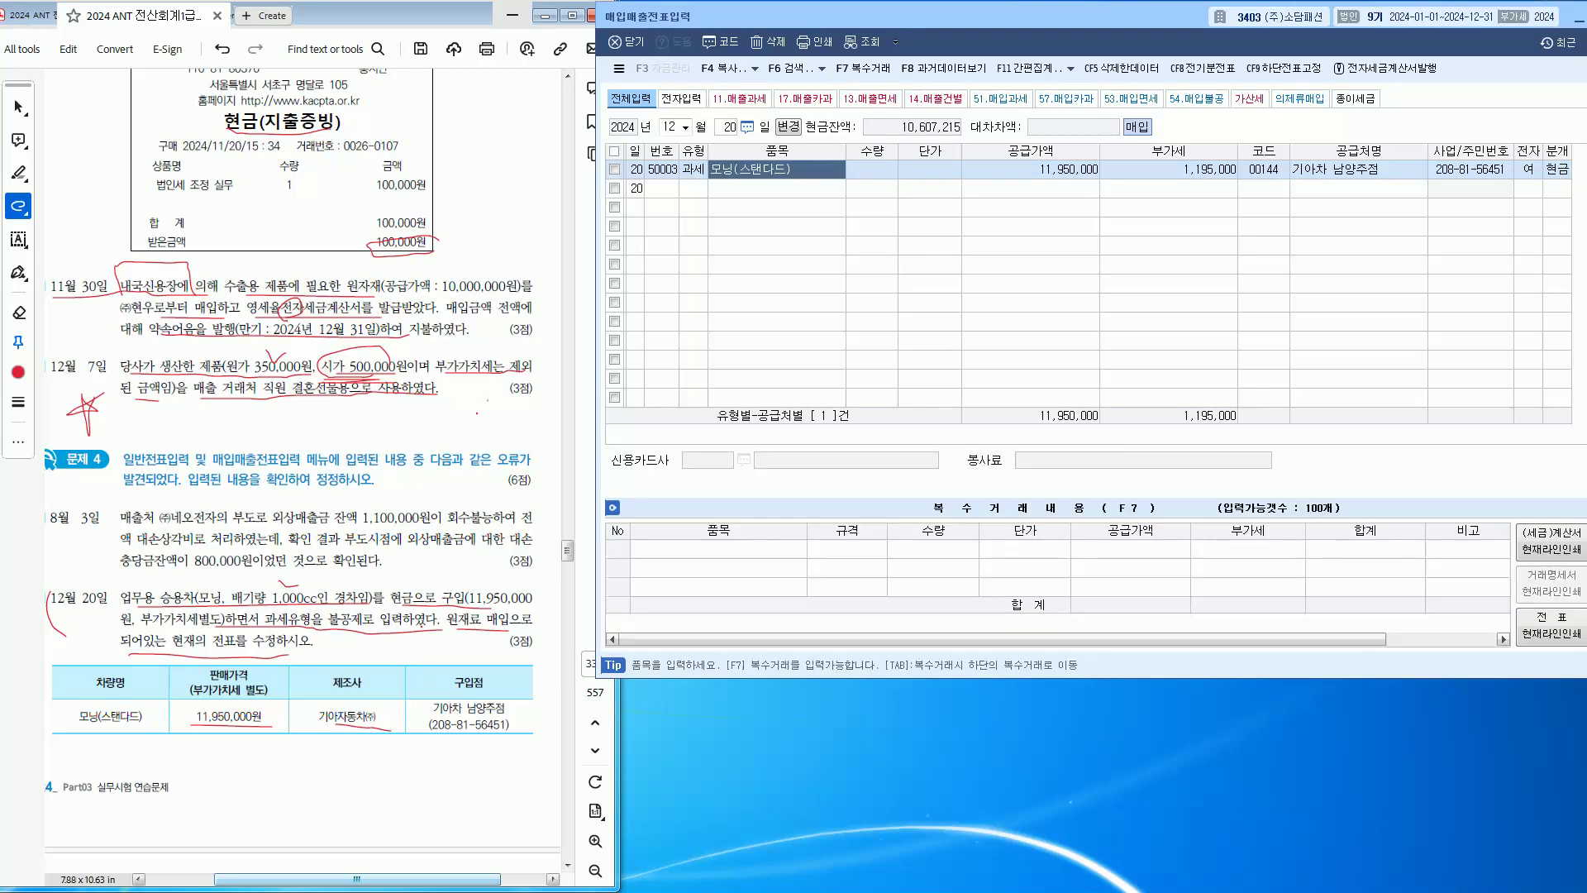
Step: Replace 원재료 with 0208 차량운반구 in the journal entry of the December 20 모닝(스탠다드) voucher
left_click(1557, 169)
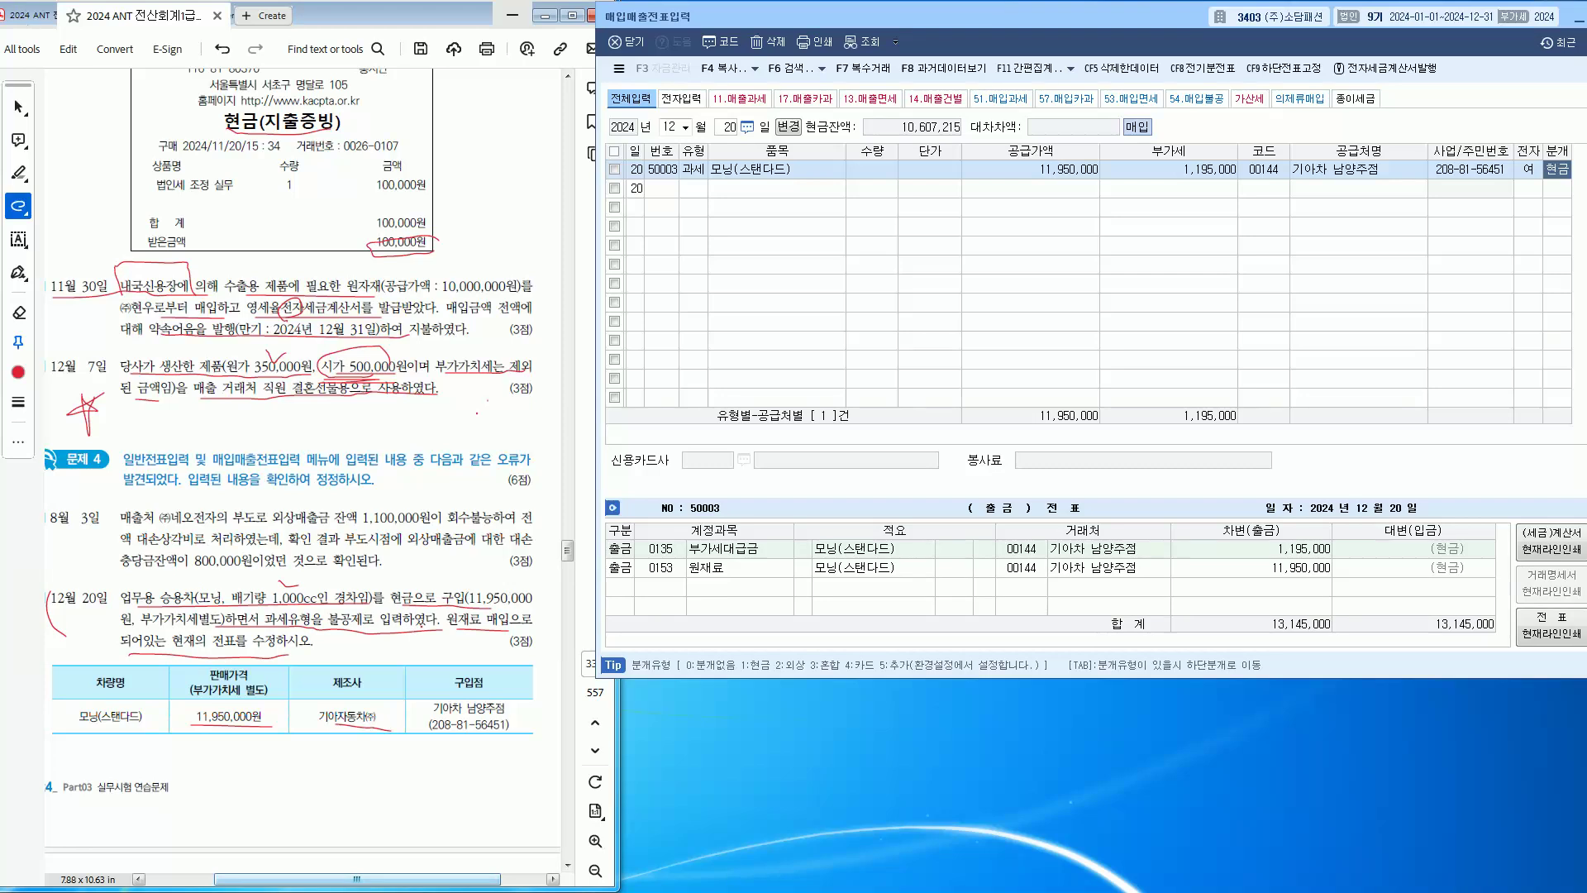
key("Tab")
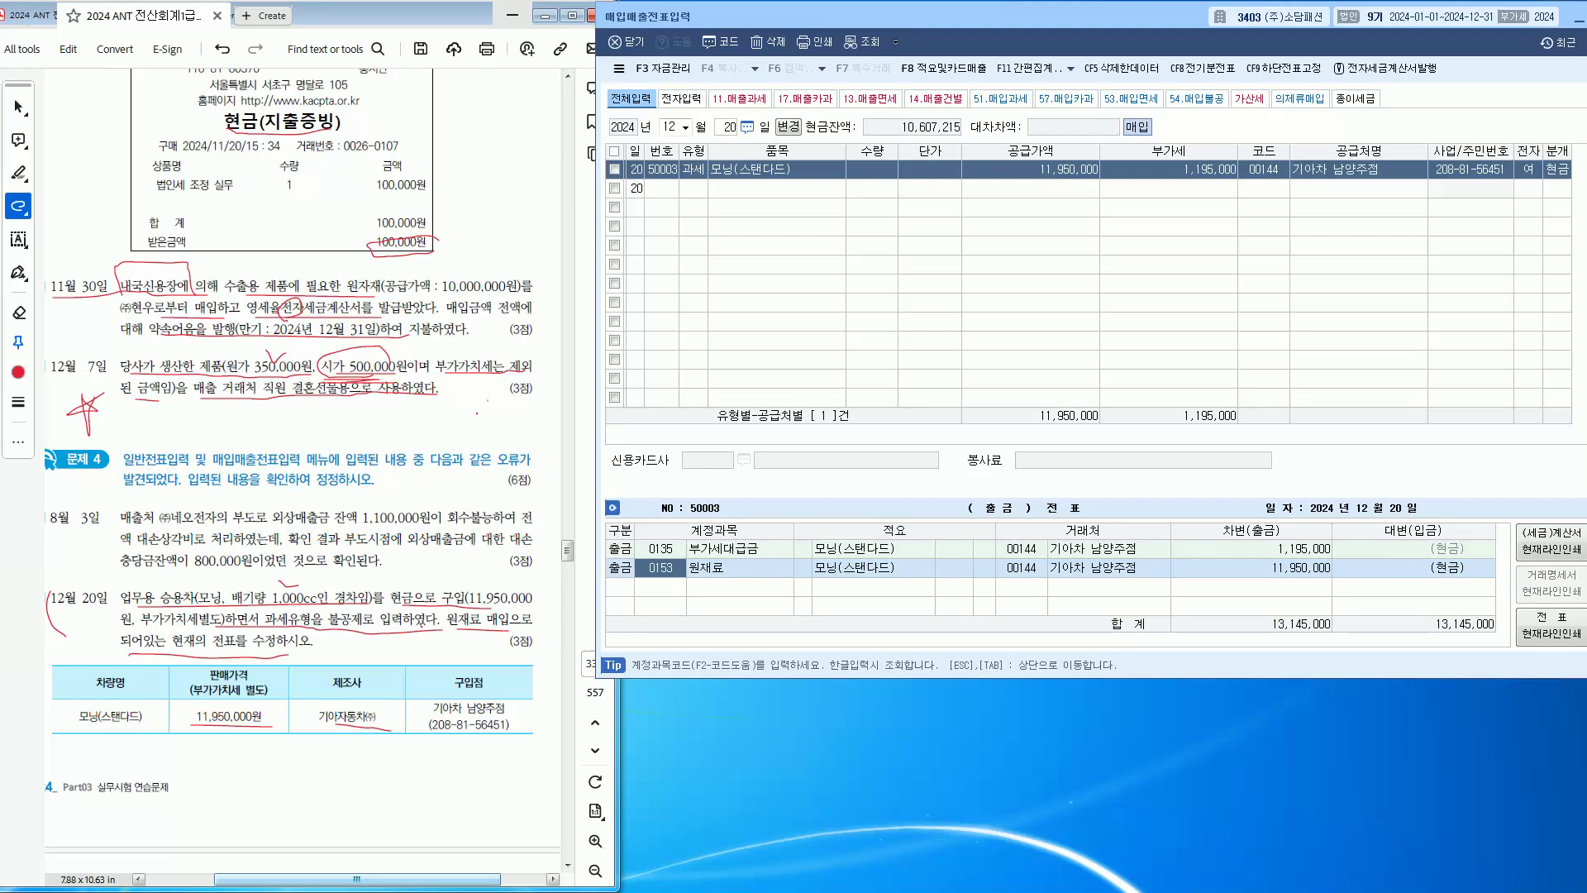
type("차량")
key("Return")
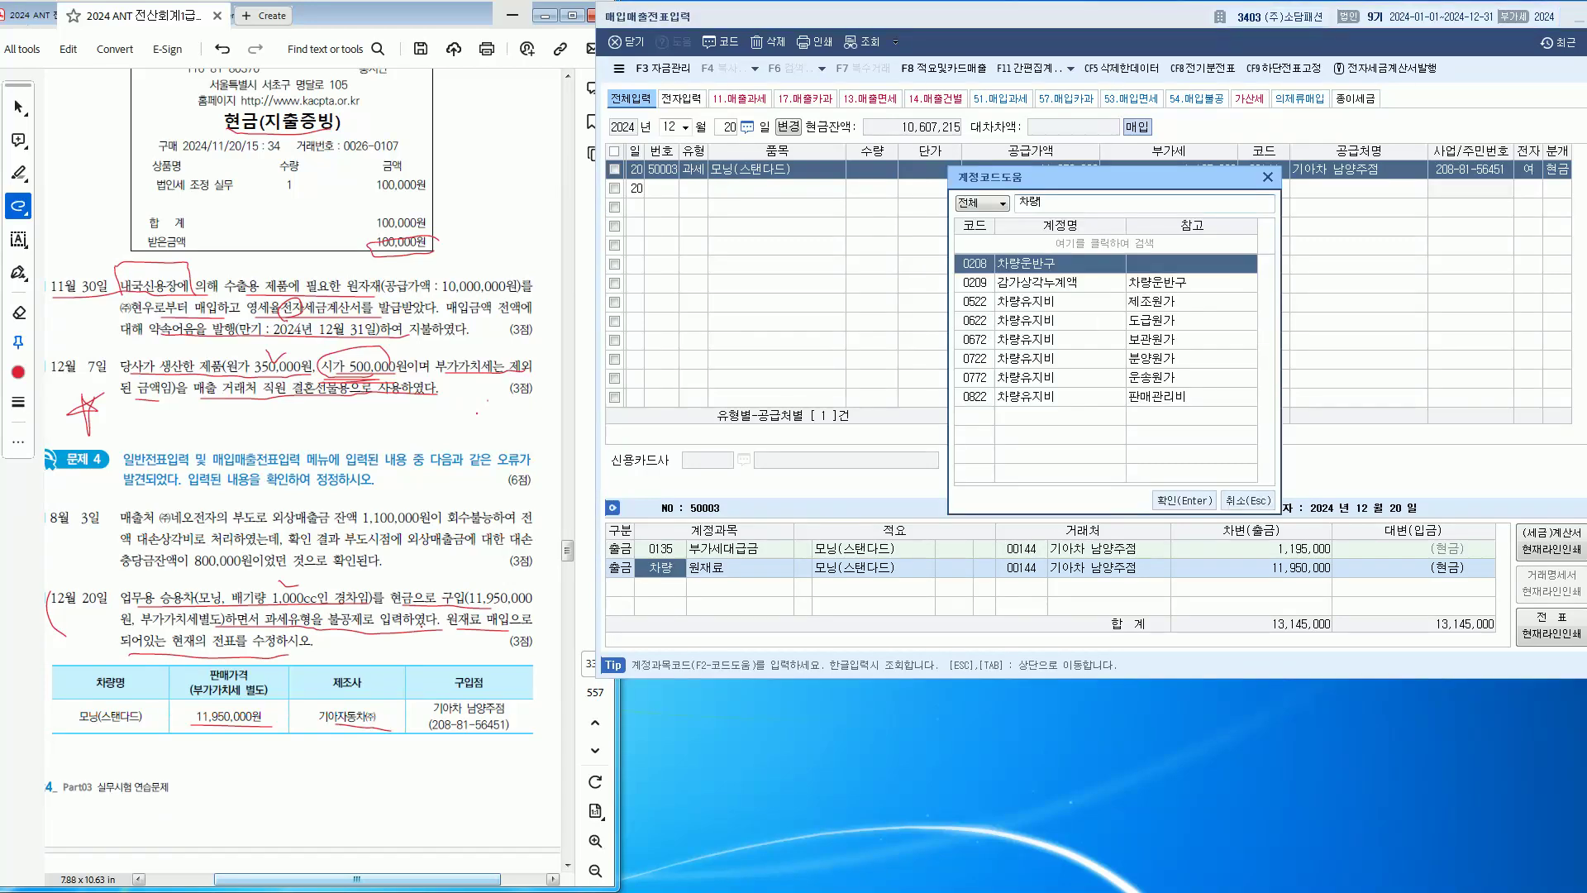
key("Return")
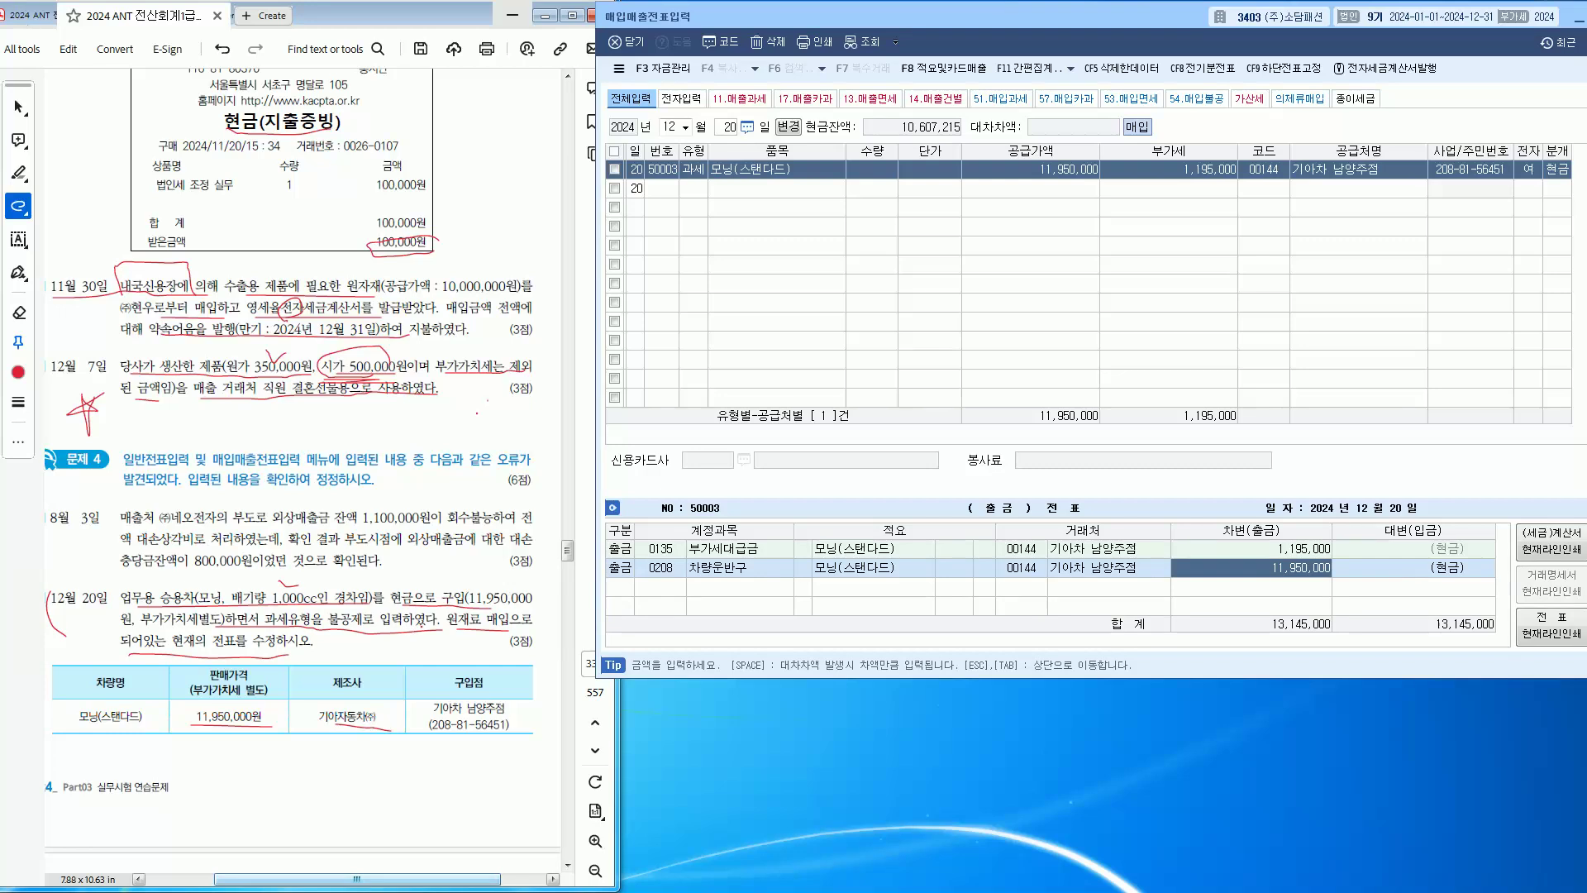
key("Return")
left_click(1250, 567)
key("Return")
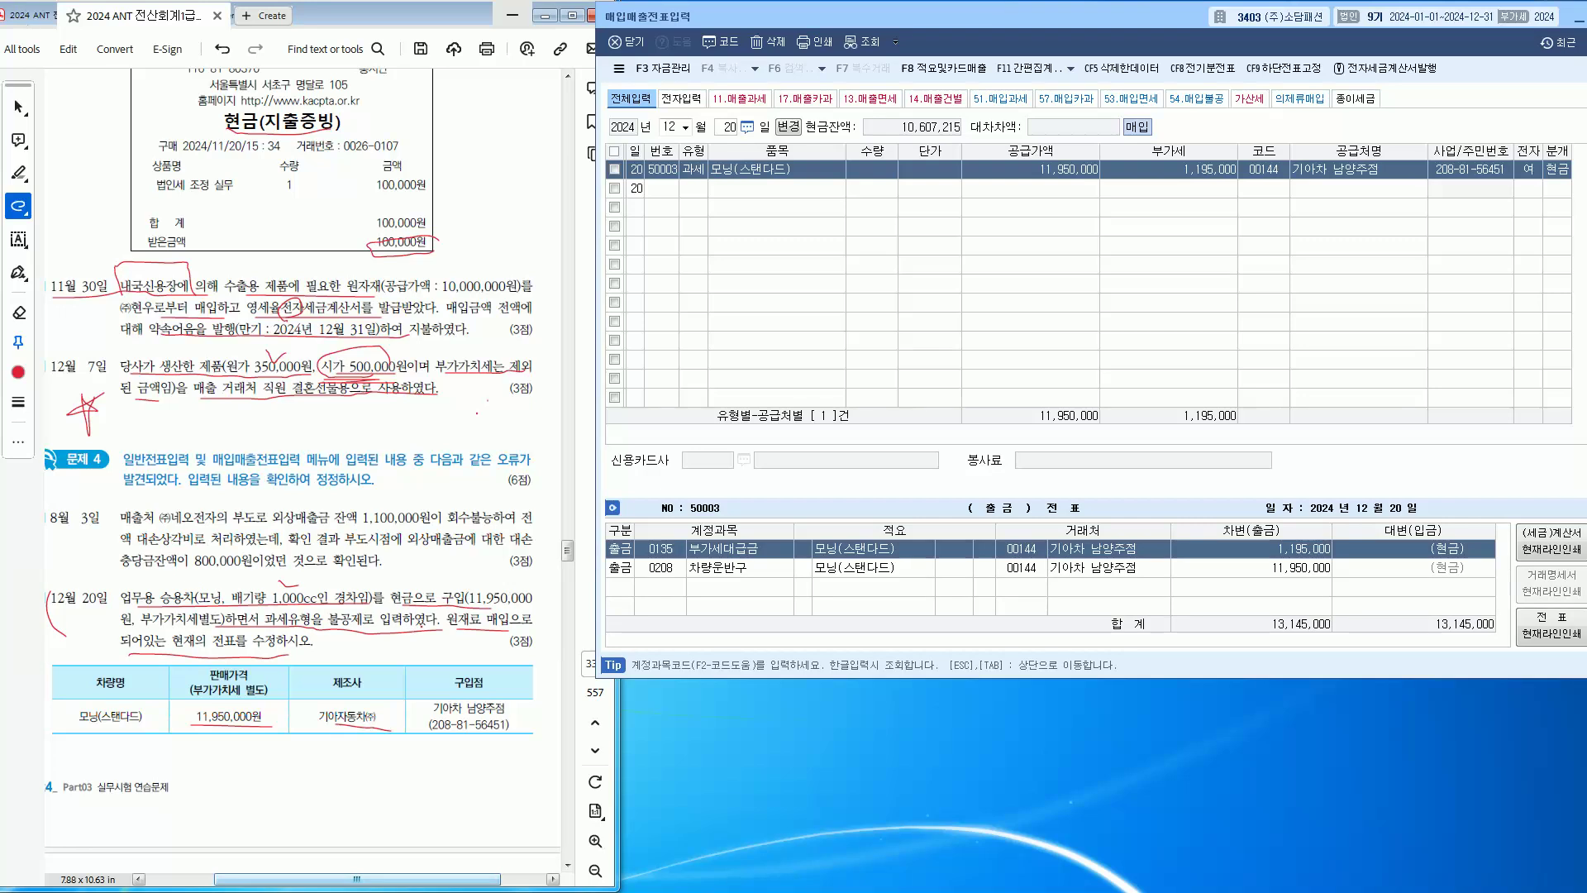
left_click(660, 568)
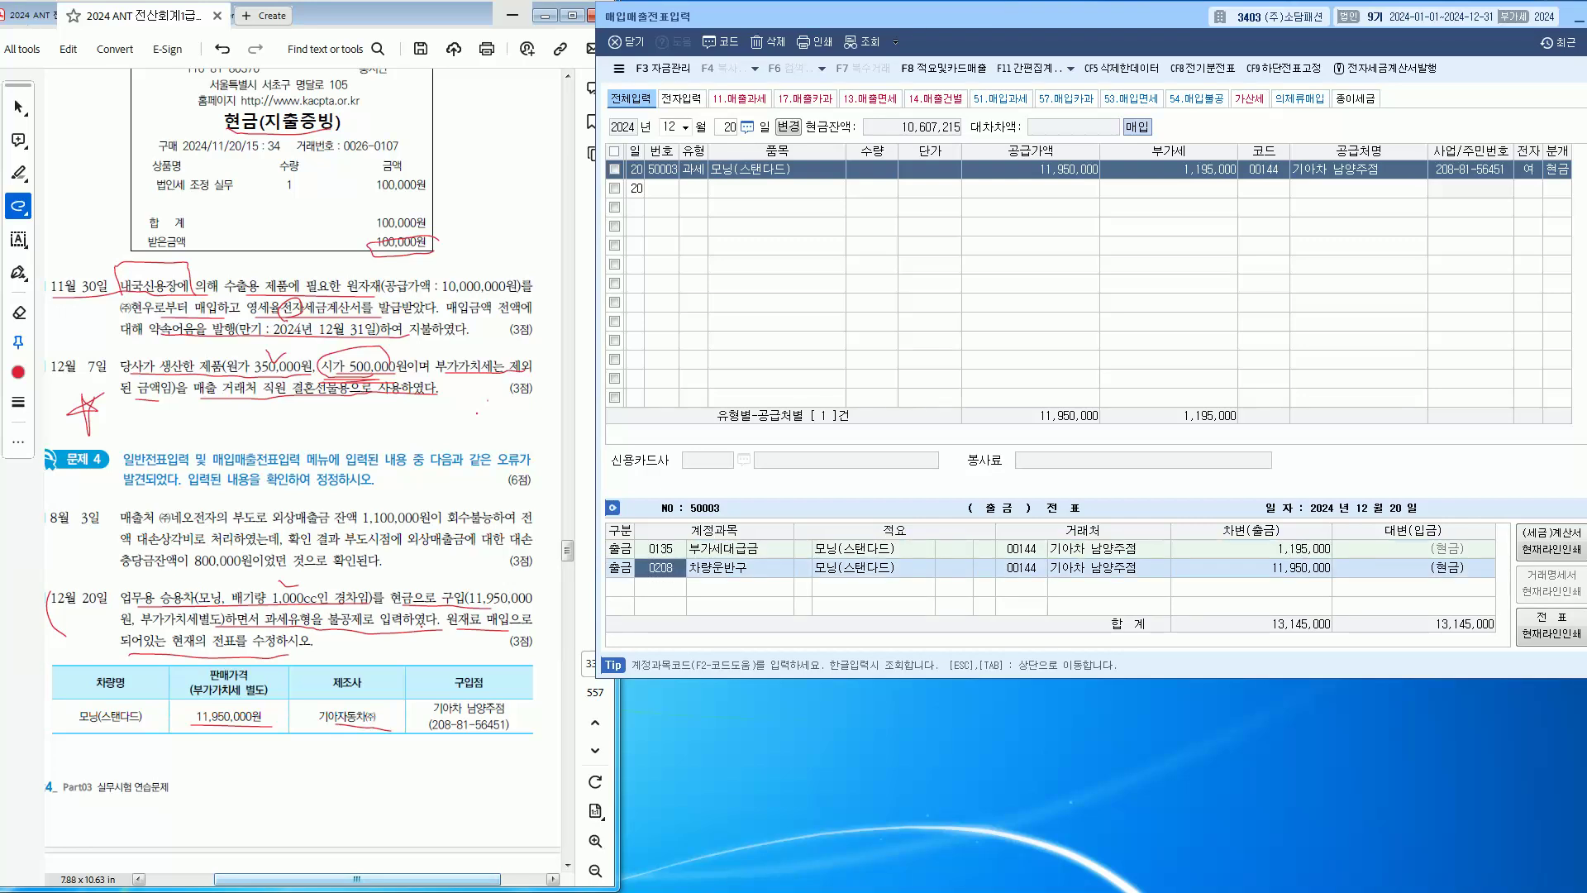
left_click(488, 401)
left_click(1557, 169)
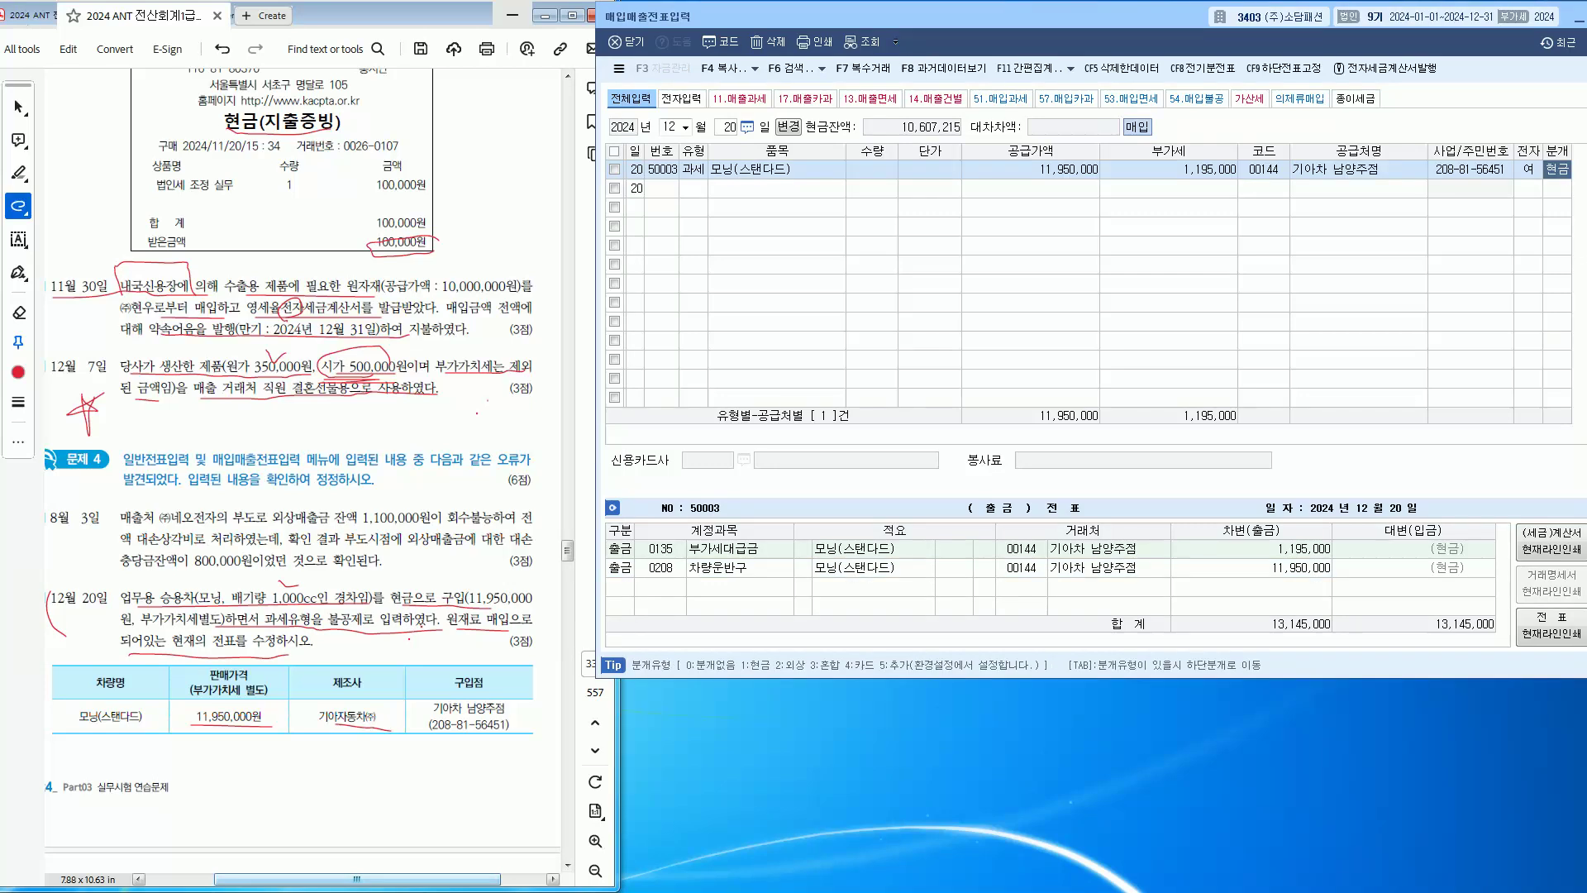
Step: Draw another star beside the PDF's December 7 item and one beside the December 20 item, and return to the 매입매출전표입력 window
mouse_move(66, 381)
left_mouse_down()
mouse_move(93, 391)
mouse_move(78, 390)
left_mouse_up()
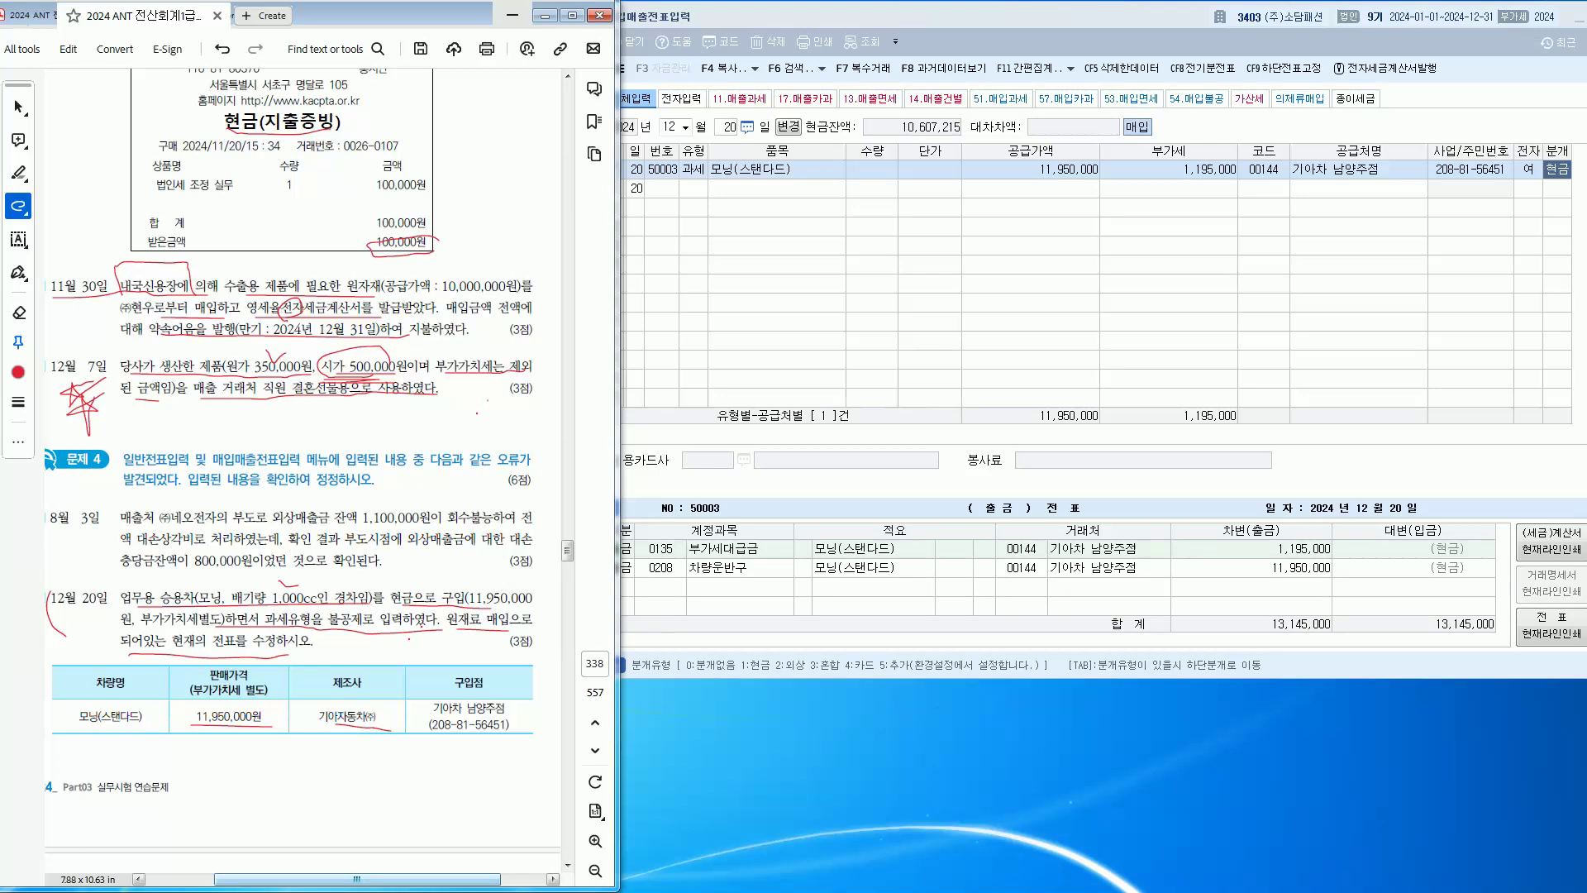
mouse_move(79, 634)
left_mouse_down()
mouse_move(101, 620)
mouse_move(104, 641)
mouse_move(80, 637)
mouse_move(102, 637)
left_mouse_up()
key("alt+Tab")
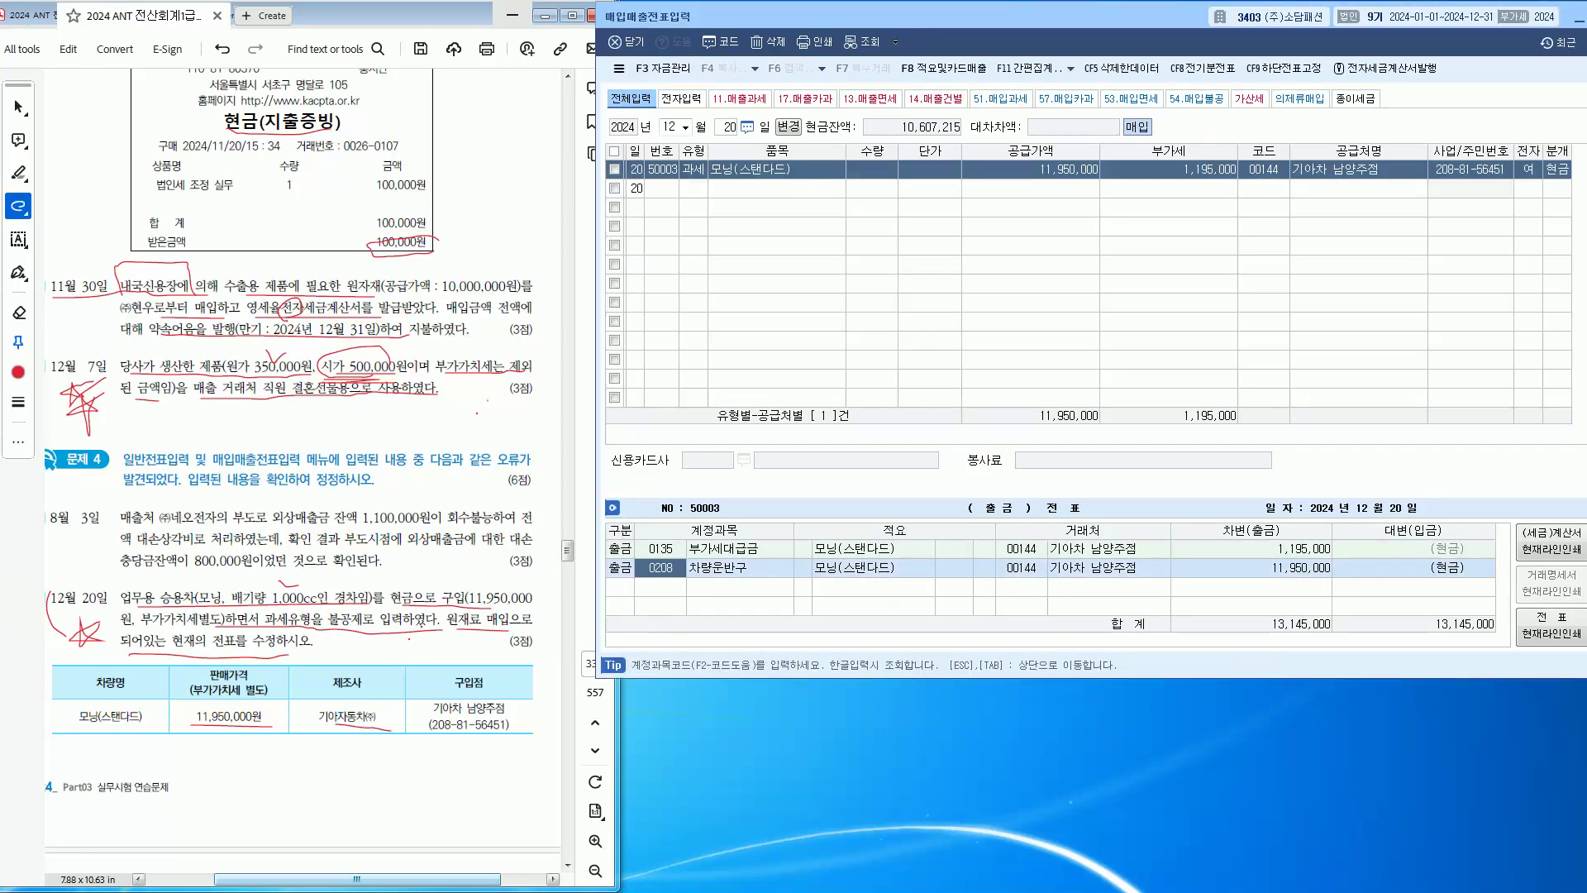